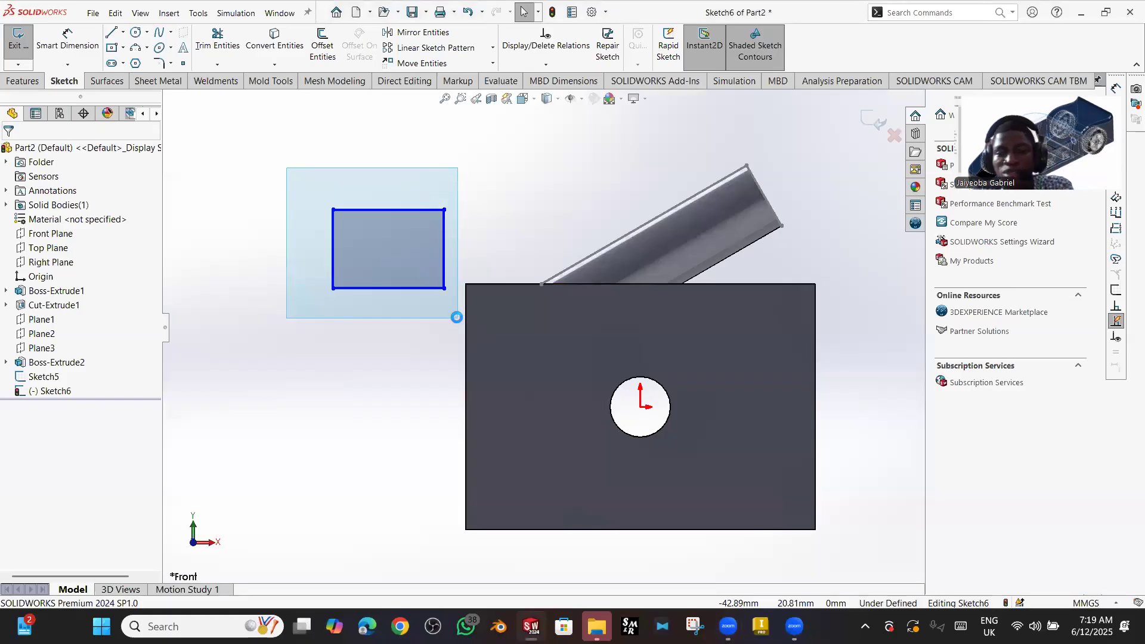
- Delete the selected rectangle and sketch a closed four-line rectangle about 24.7 mm wide and 22.6 mm high beside the block
{"action": "key", "text": "Delete"}
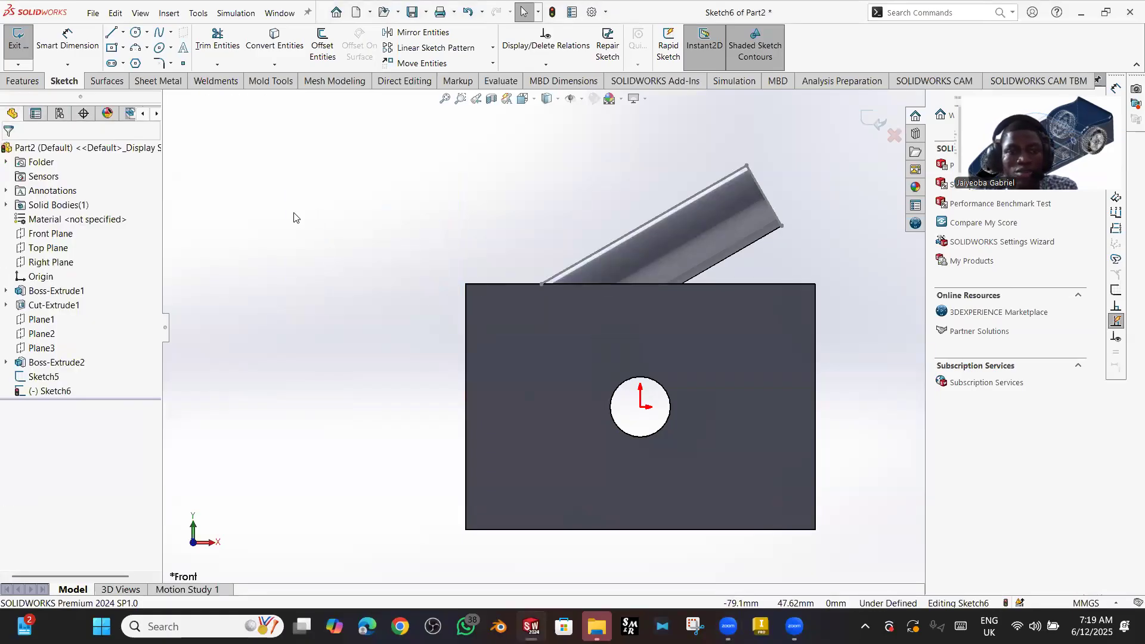
{"action": "key", "text": "l"}
{"action": "left_click", "coordinate": [399, 224]}
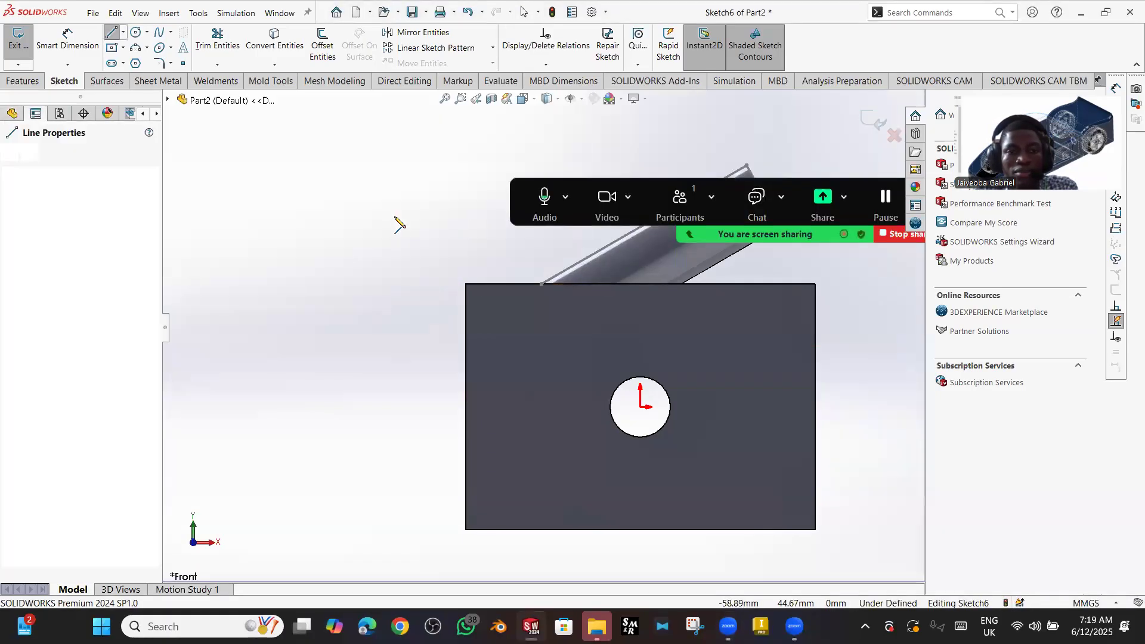
{"action": "left_click", "coordinate": [400, 218]}
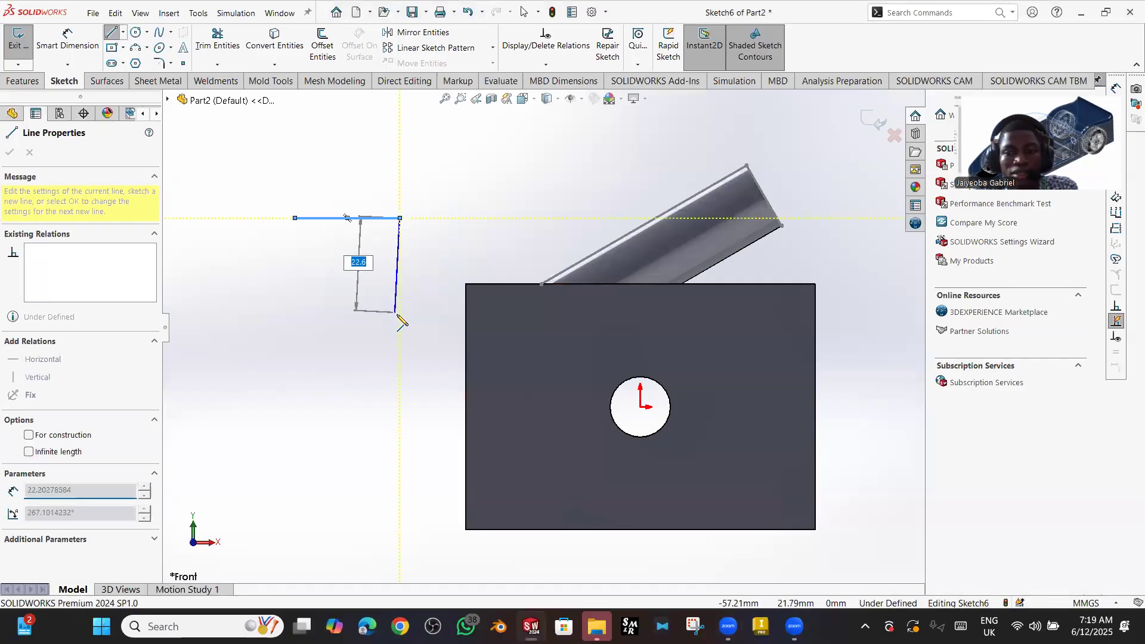
{"action": "left_click", "coordinate": [399, 314]}
{"action": "double_click", "coordinate": [295, 314]}
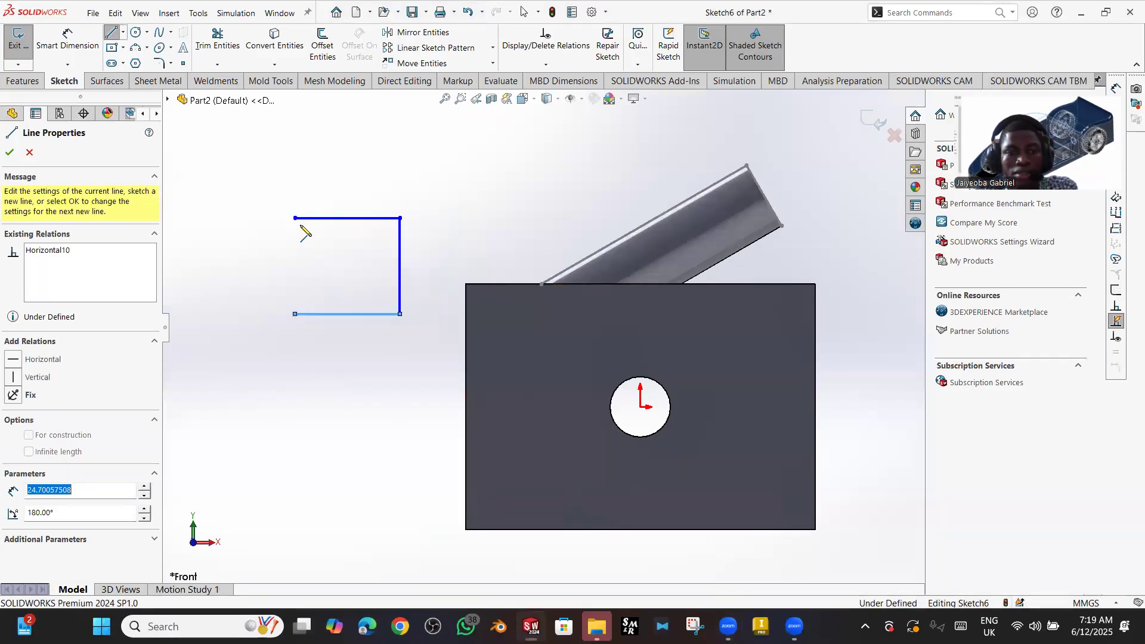
{"action": "left_click", "coordinate": [295, 219]}
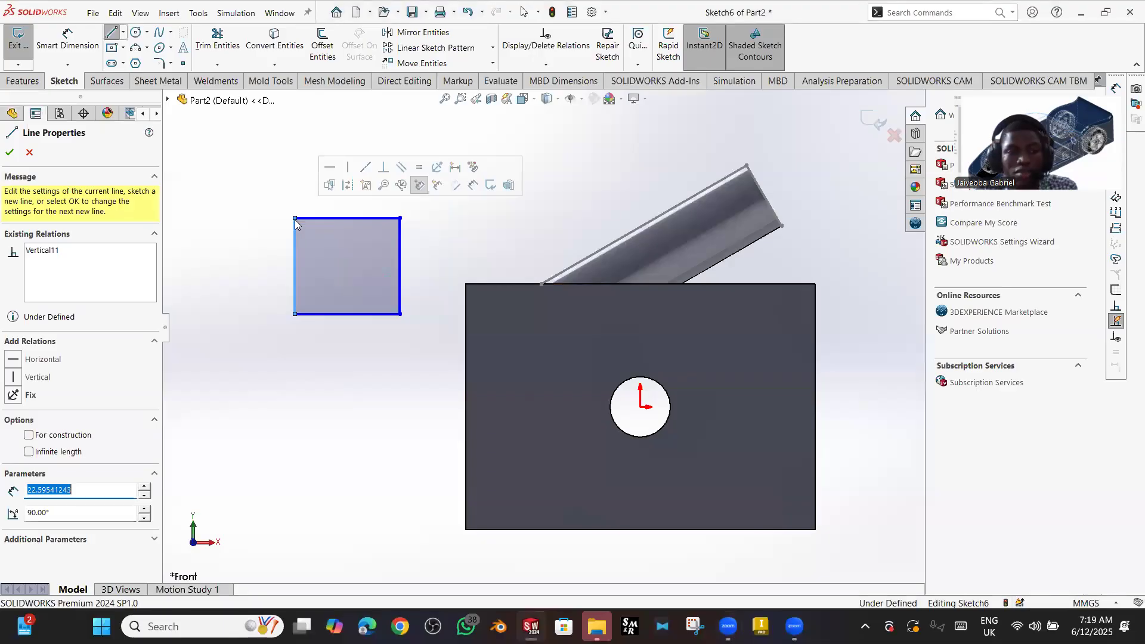
{"action": "key", "text": "Escape"}
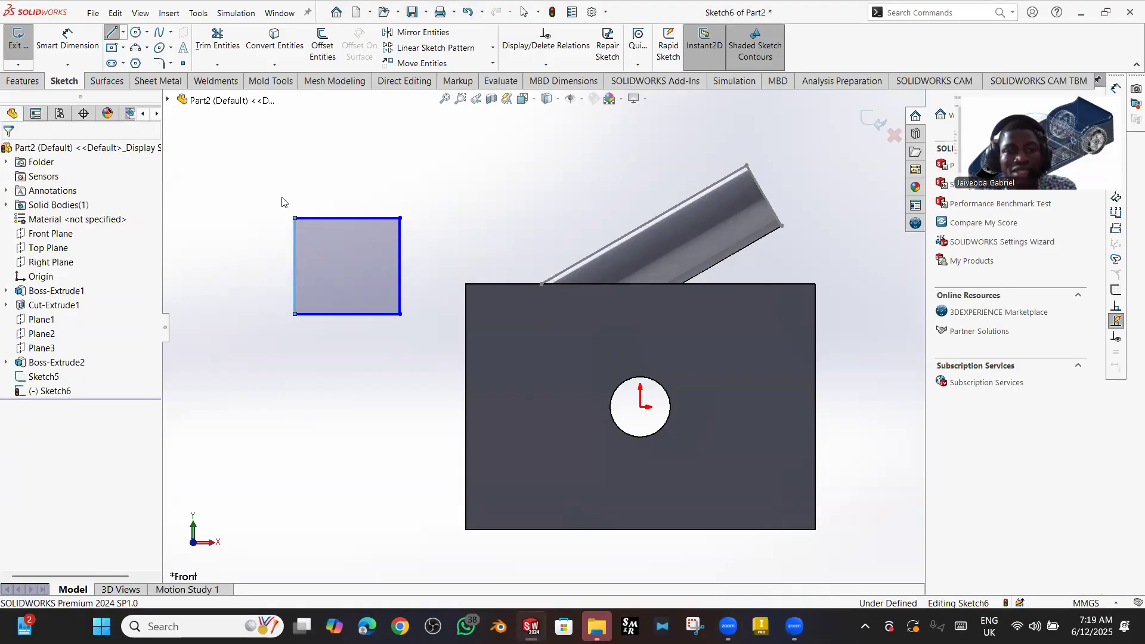
{"action": "key", "text": "Escape"}
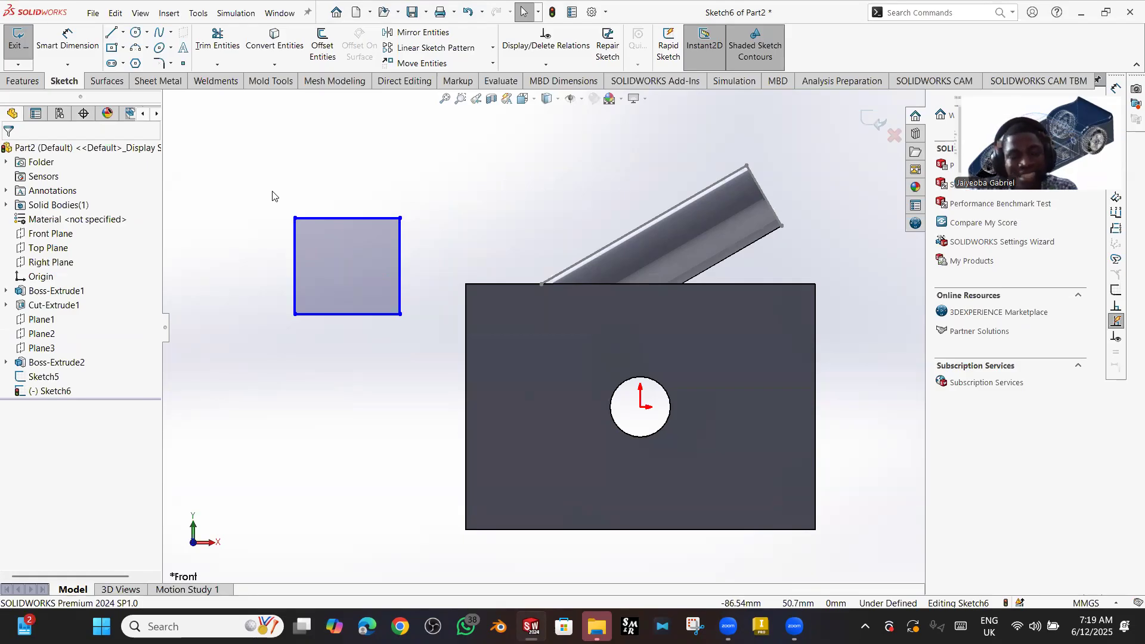
- Offset all four sides of the rectangle by 5 mm bi-directionally, creating one outline outside and one inside
{"action": "left_click_drag", "start_coordinate": [273, 191], "coordinate": [417, 346]}
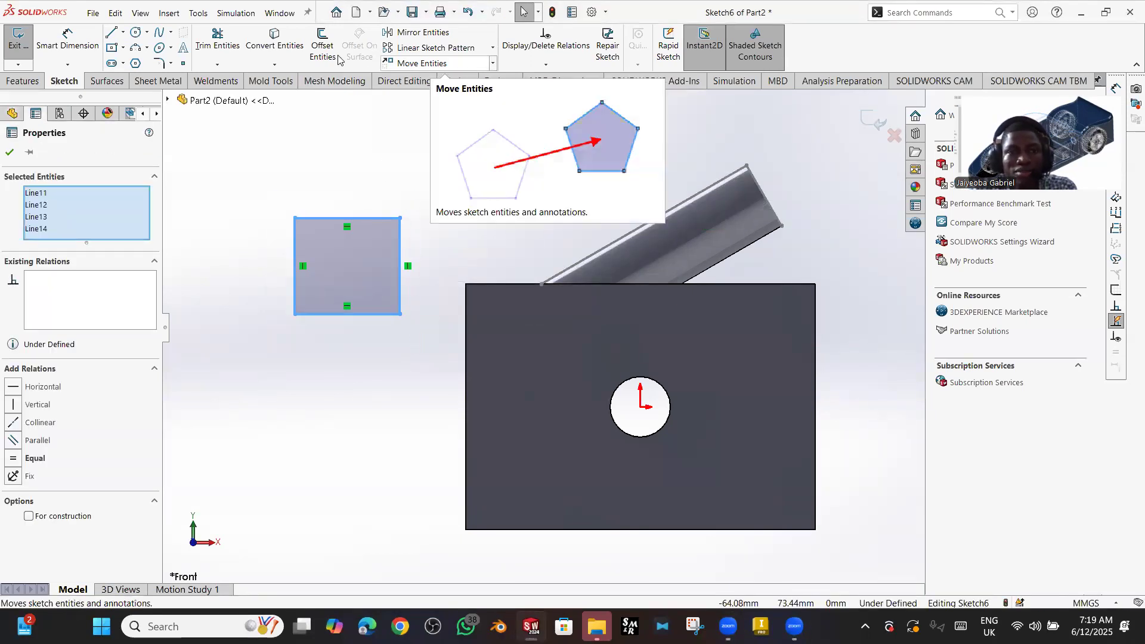
{"action": "left_click", "coordinate": [322, 45]}
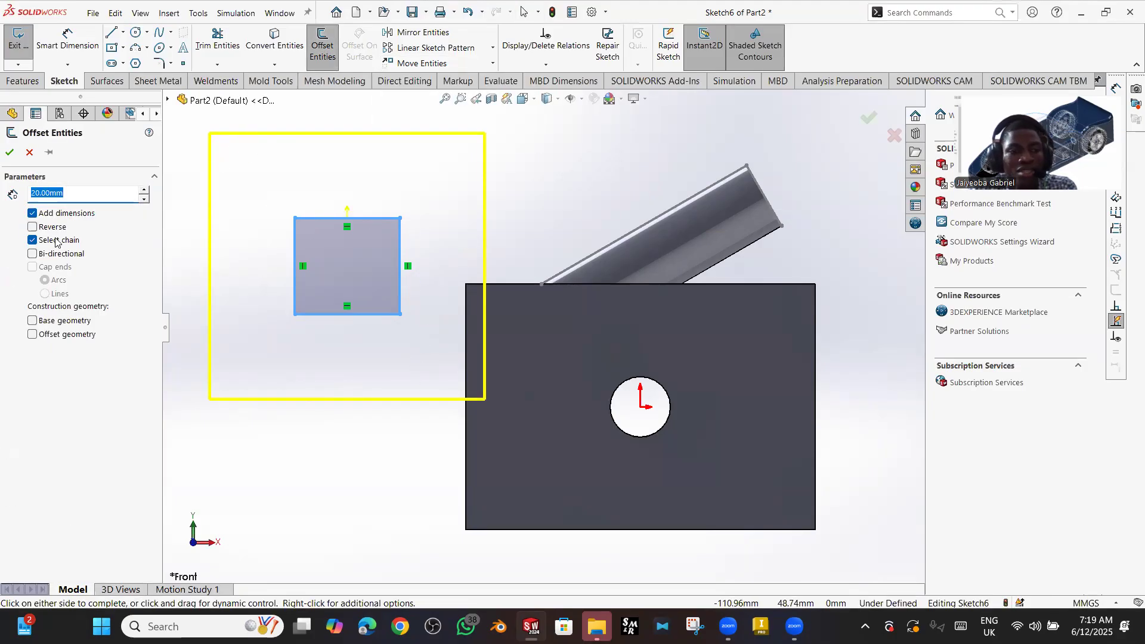
{"action": "type", "text": "10"}
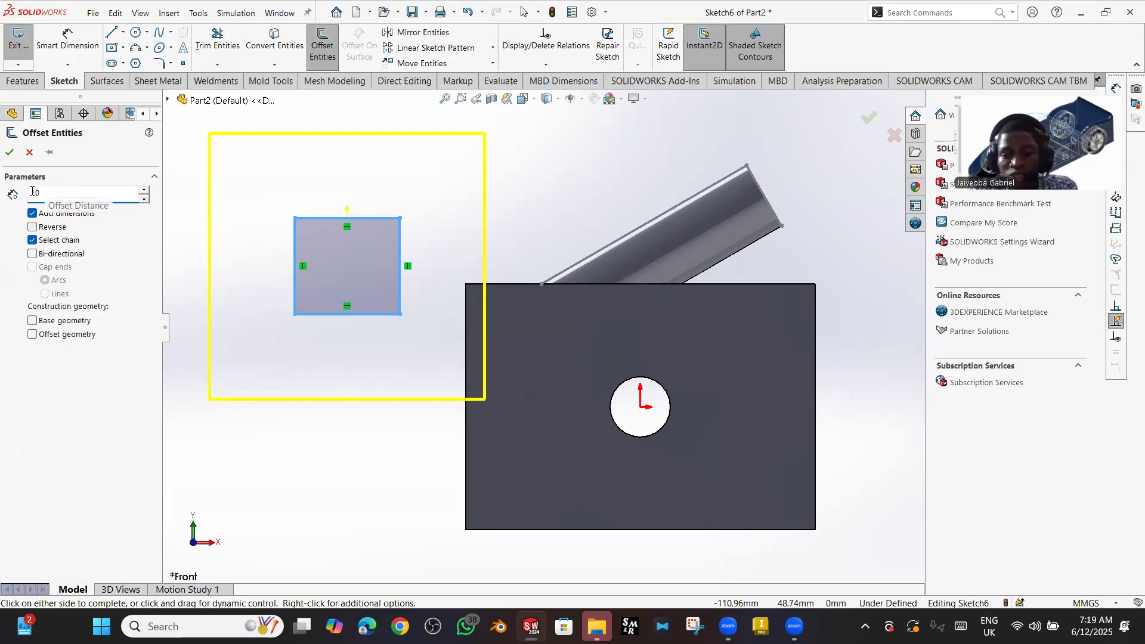
{"action": "key", "text": "Return"}
{"action": "type", "text": "5"}
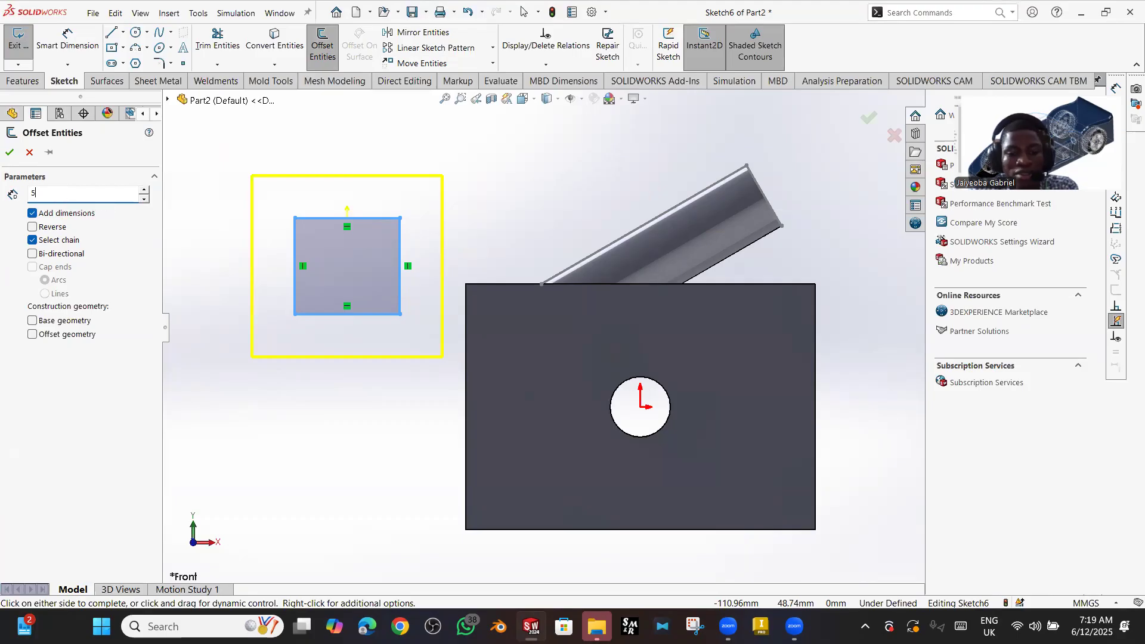
{"action": "key", "text": "Return"}
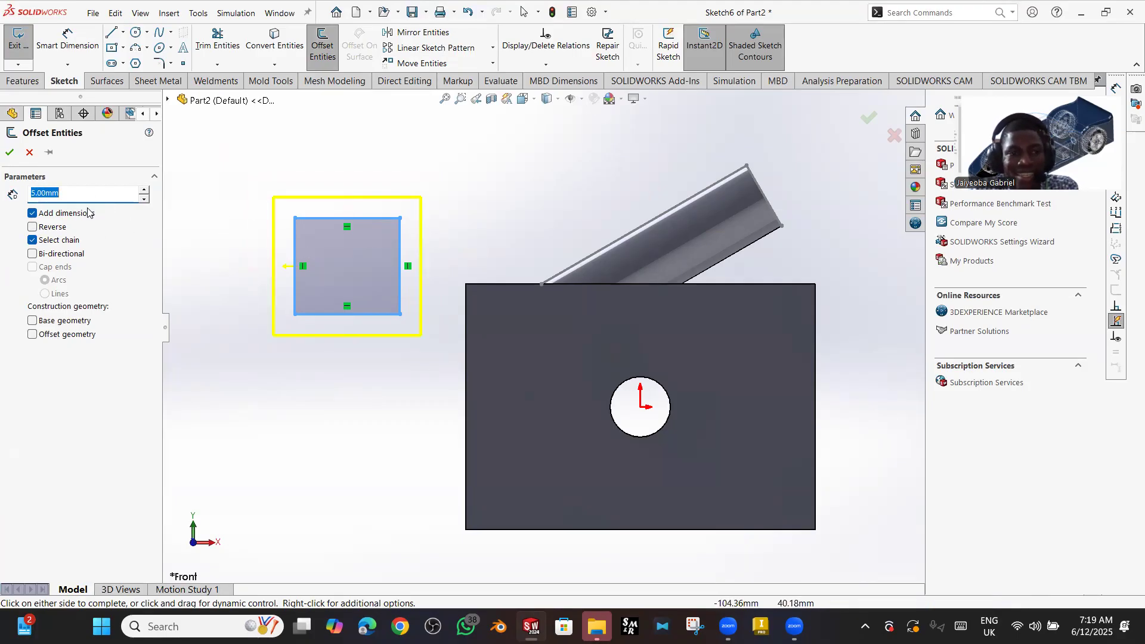
{"action": "left_click", "coordinate": [33, 227]}
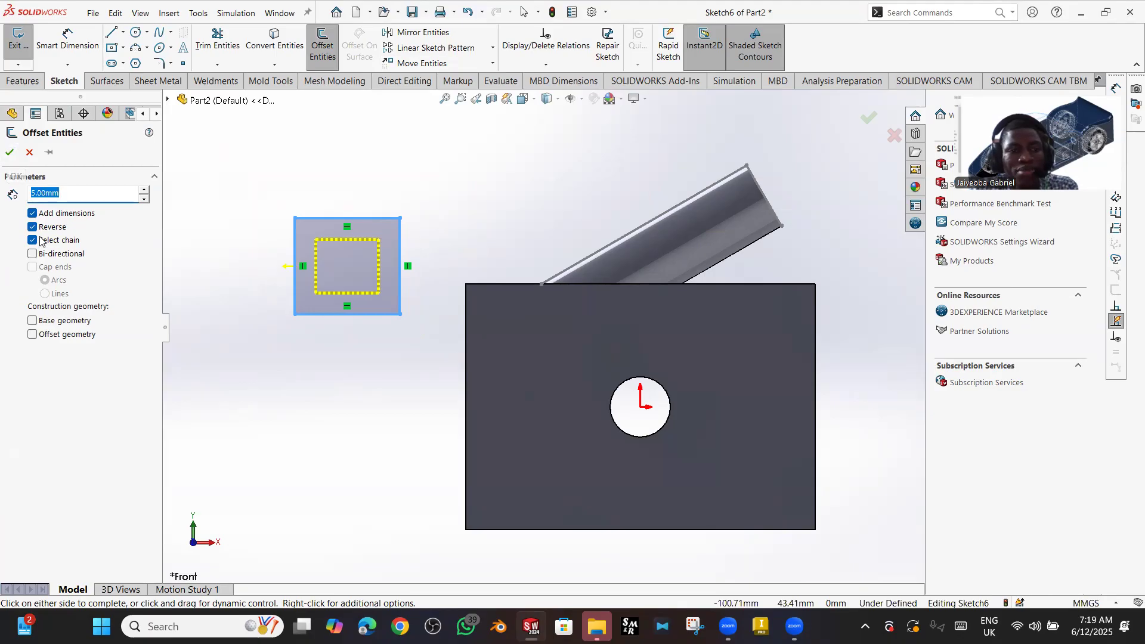
{"action": "left_click", "coordinate": [32, 254]}
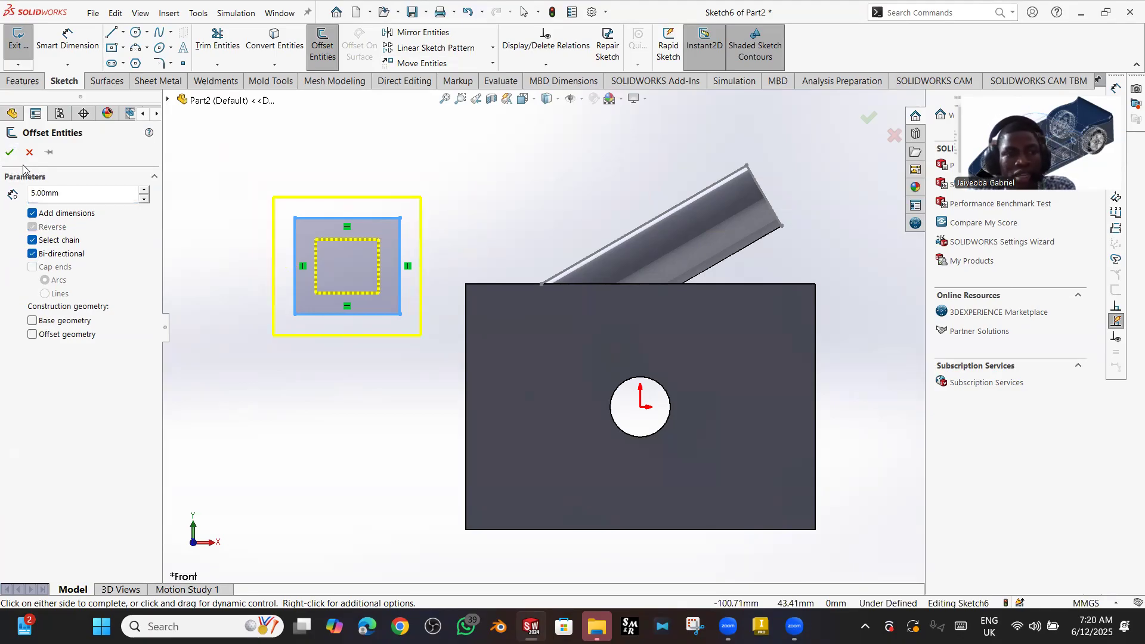
{"action": "left_click", "coordinate": [10, 153]}
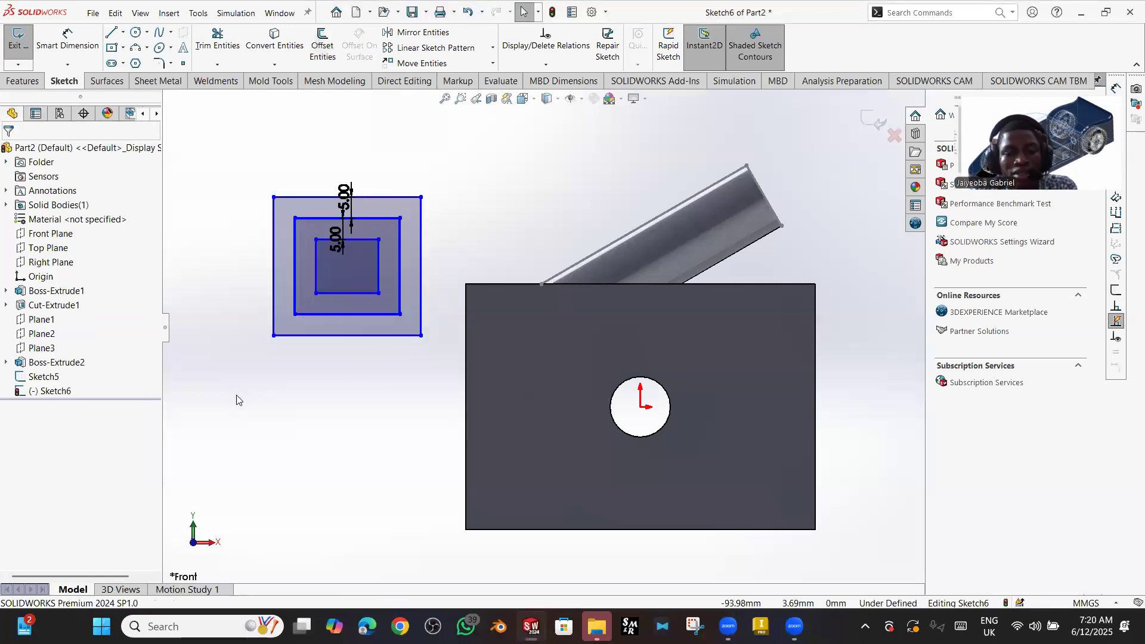
- Sketch a horizontal line about 30 mm long below the nested rectangles
{"action": "key", "text": "l"}
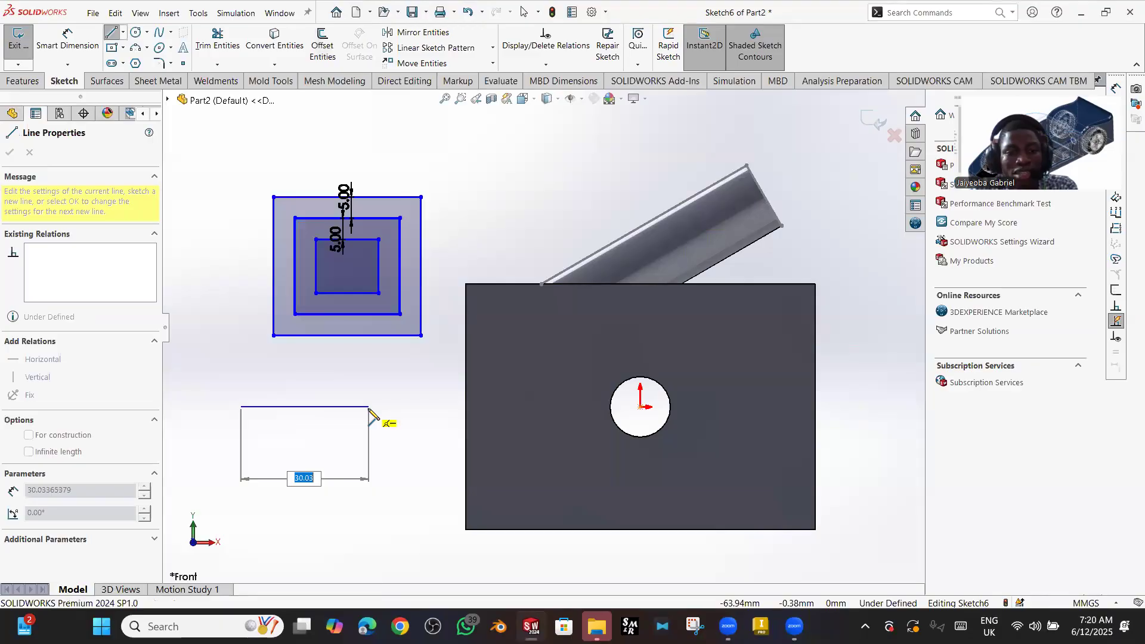
{"action": "left_click", "coordinate": [368, 407]}
{"action": "key", "text": "Escape"}
{"action": "key", "text": "Escape"}
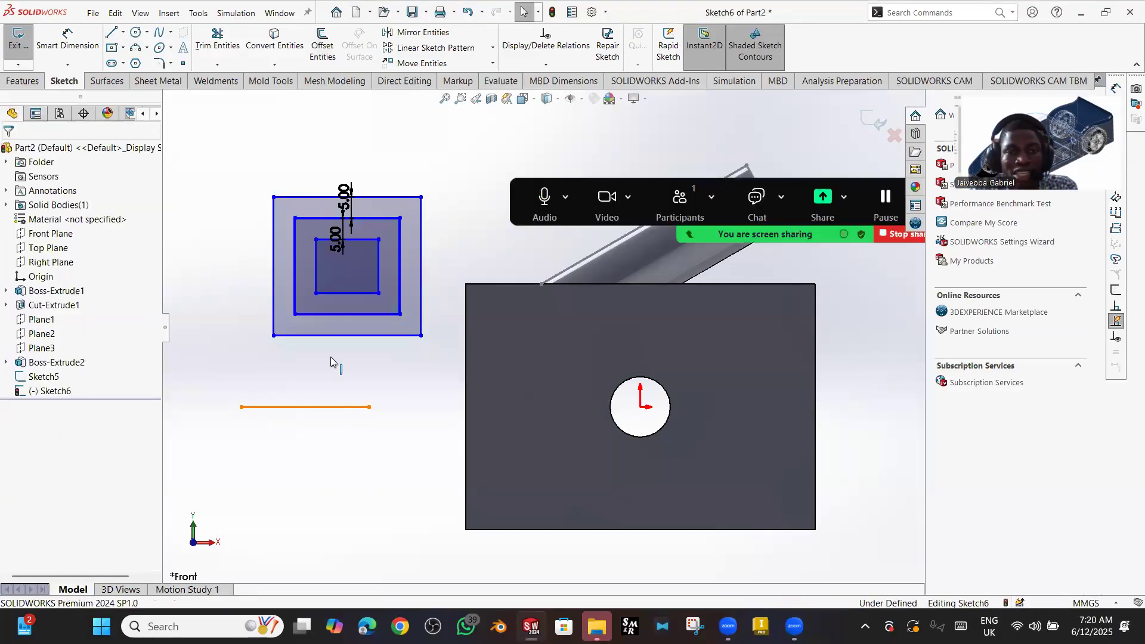
- Offset the horizontal line 10 mm upward in one direction only
{"action": "left_click", "coordinate": [305, 407]}
{"action": "left_click", "coordinate": [322, 45]}
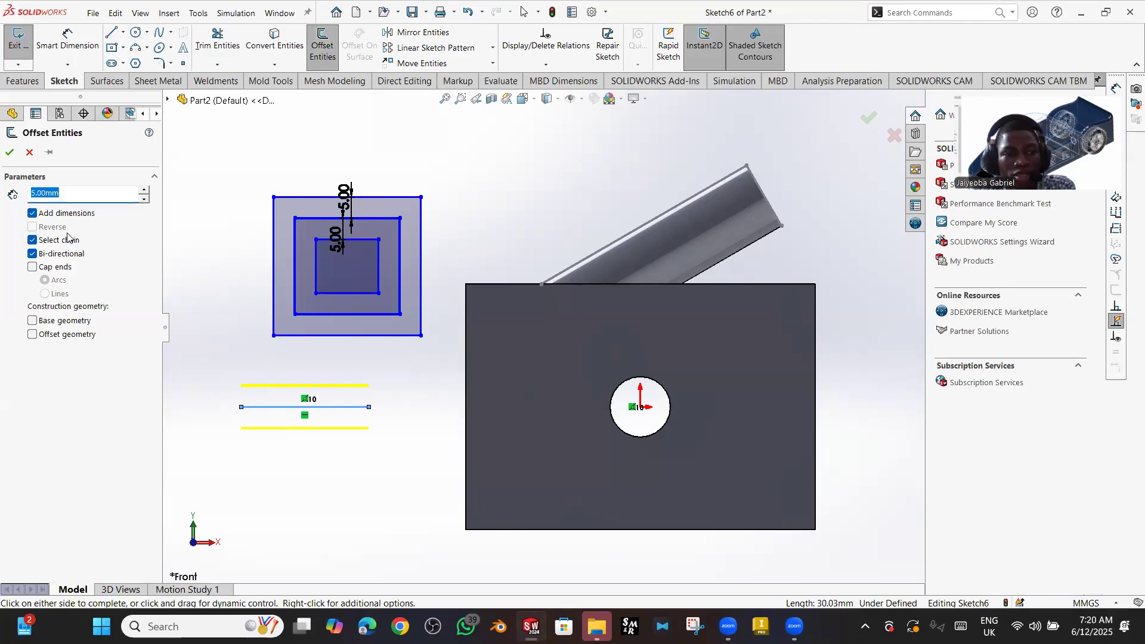
{"action": "left_click", "coordinate": [33, 255]}
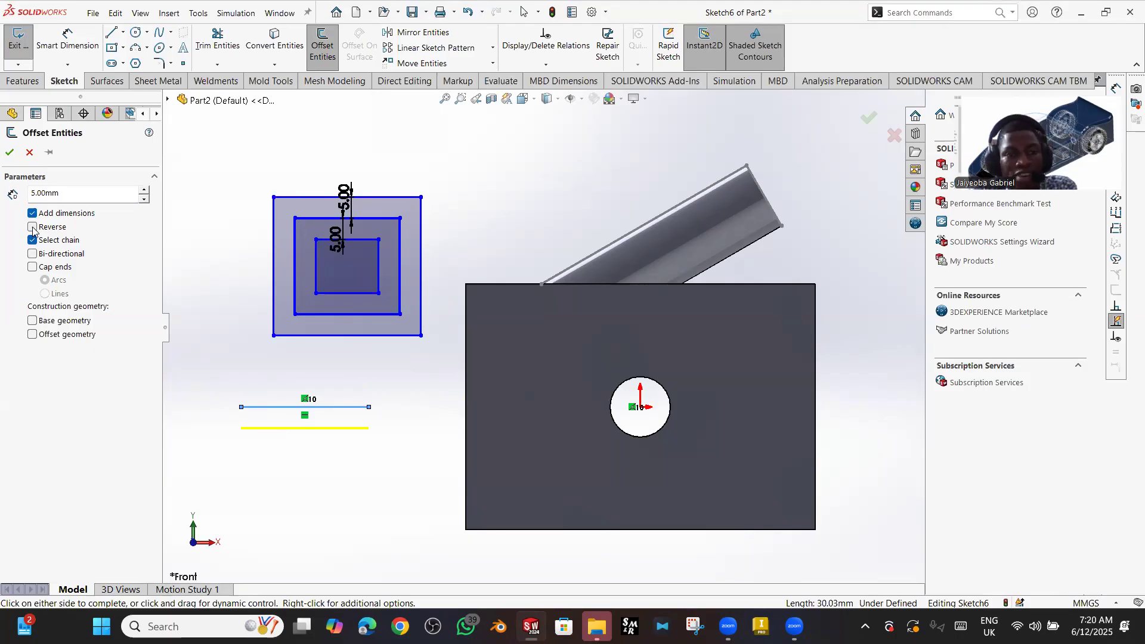
{"action": "left_click", "coordinate": [33, 228]}
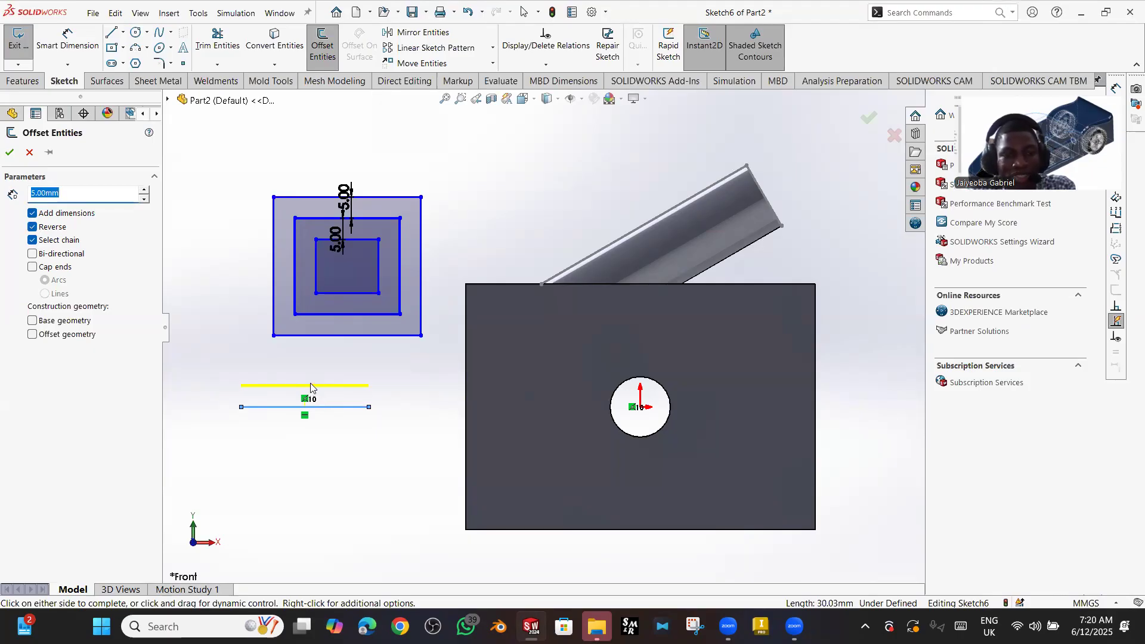
{"action": "type", "text": "10"}
{"action": "key", "text": "Return"}
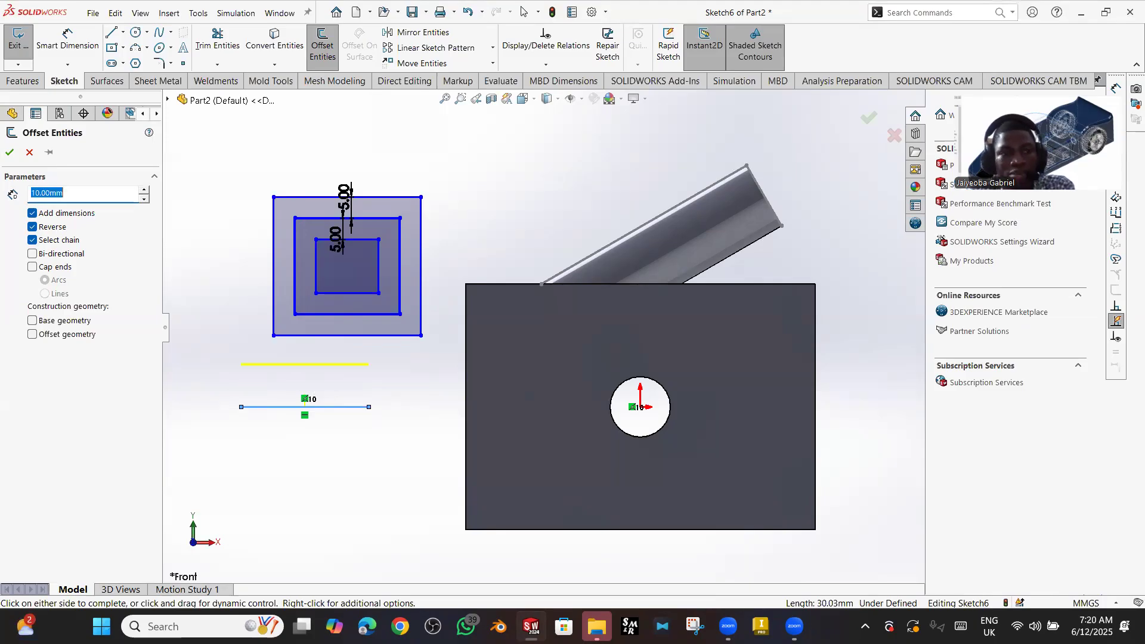
{"action": "left_click", "coordinate": [11, 153]}
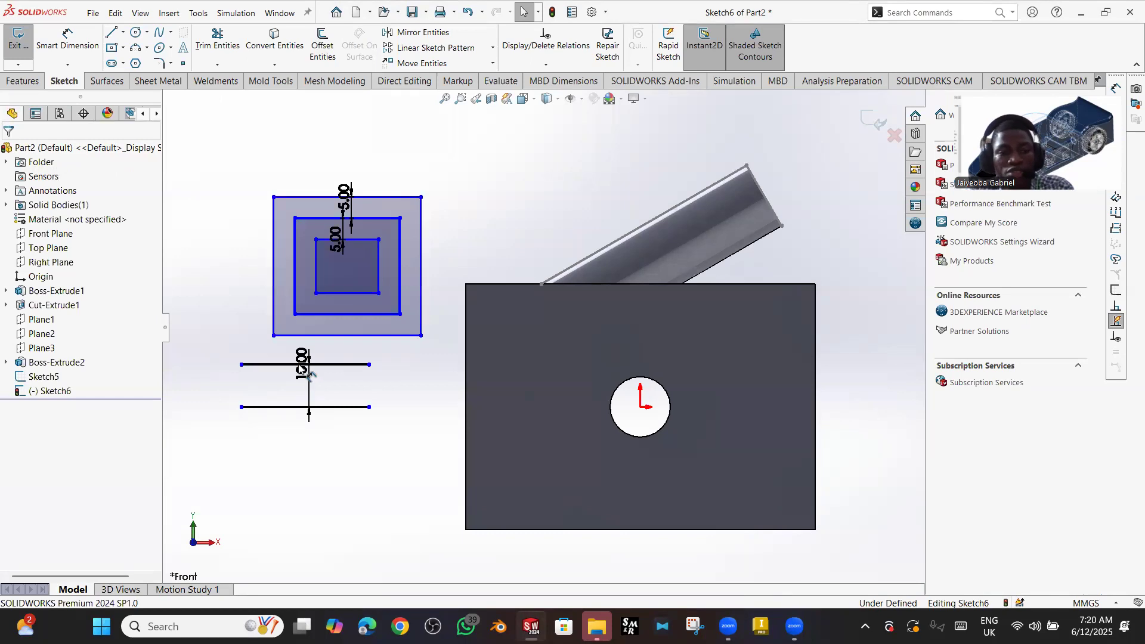
- Sketch a circle about 17.4 mm in diameter above and to the left of the nested rectangles
{"action": "key", "text": "c"}
{"action": "left_click", "coordinate": [235, 156]}
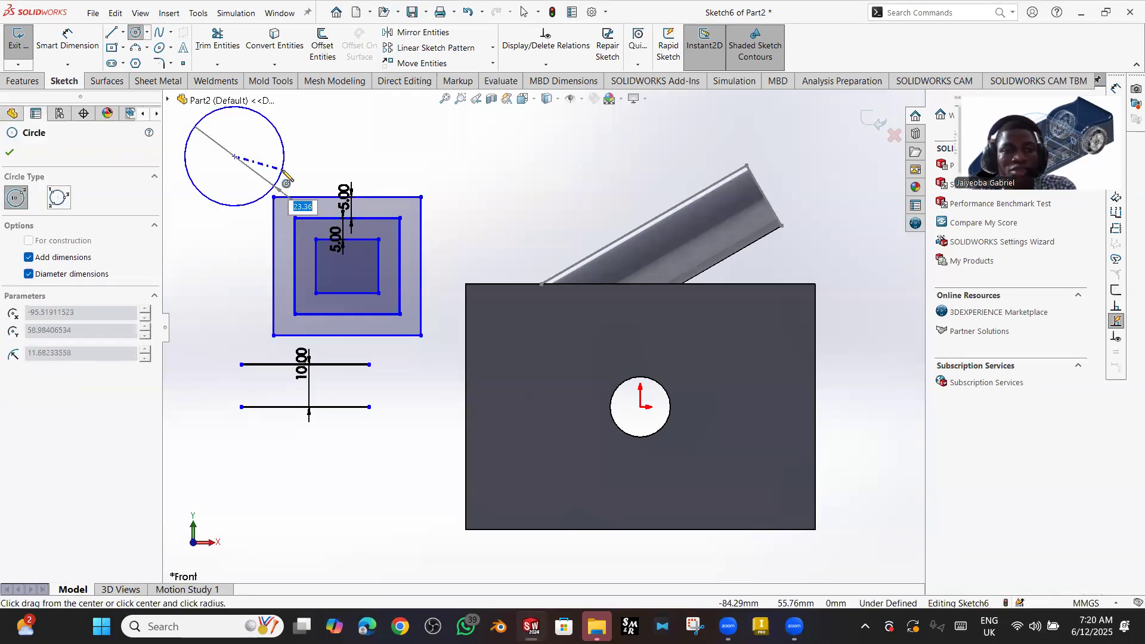
{"action": "left_click", "coordinate": [273, 176]}
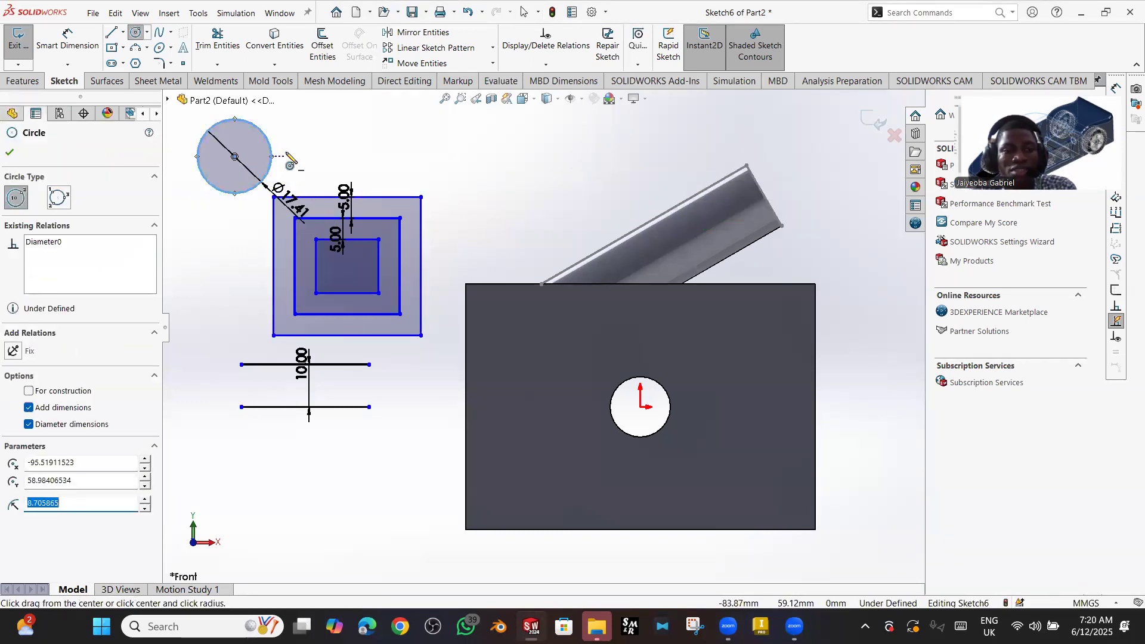
{"action": "key", "text": "Escape"}
- Offset the circle 2 mm inward using the reversed direction
{"action": "left_click", "coordinate": [323, 45]}
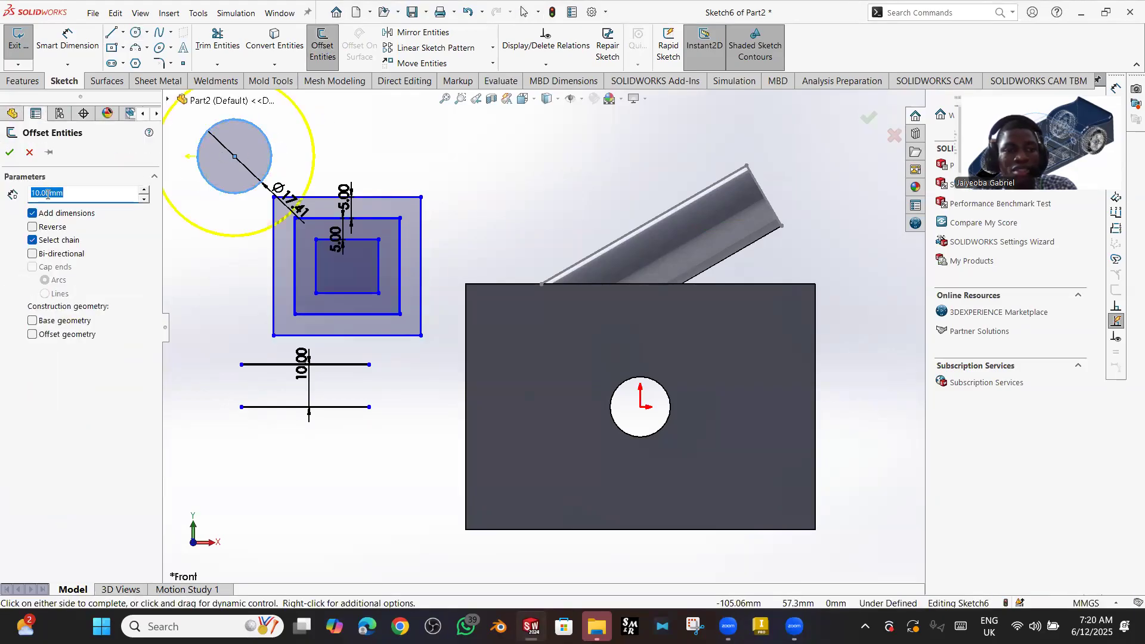
{"action": "type", "text": "2"}
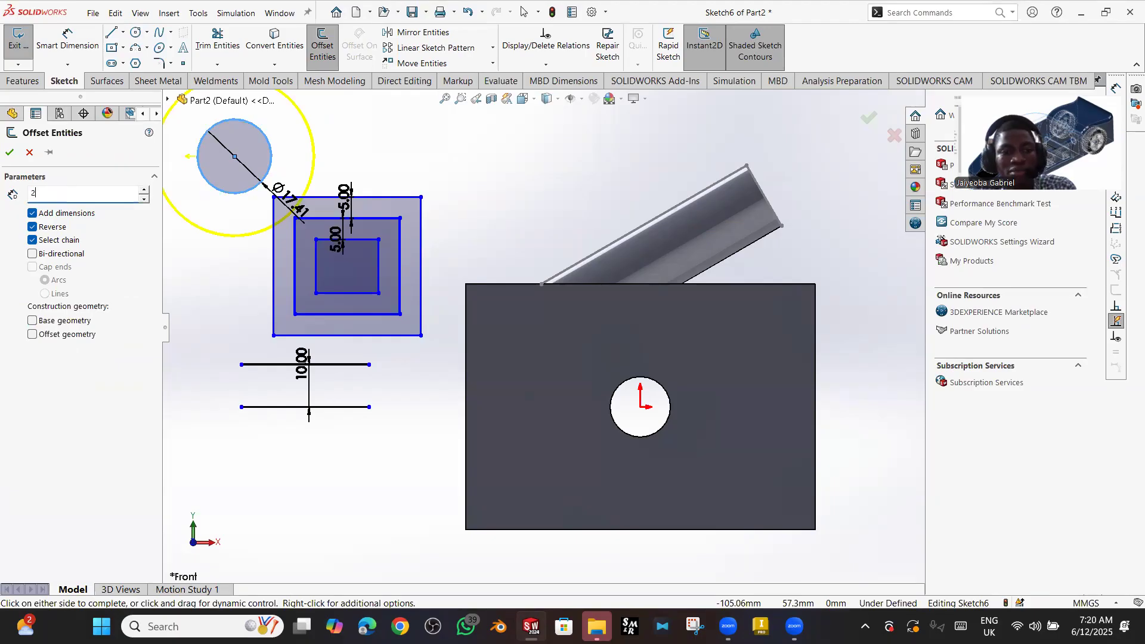
{"action": "key", "text": "Return"}
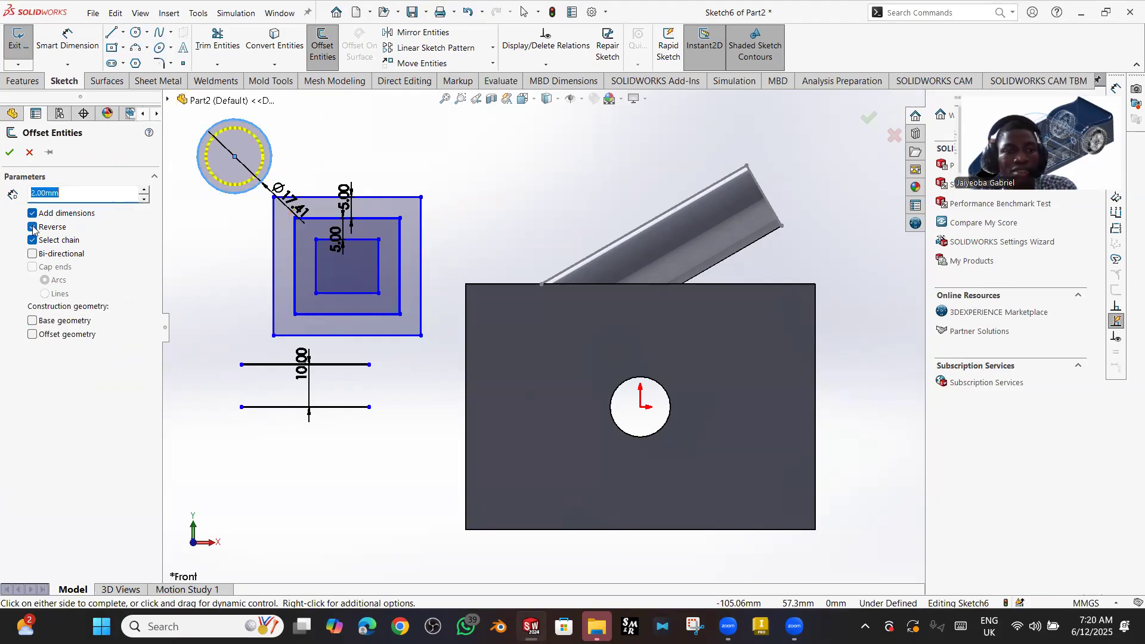
{"action": "left_click", "coordinate": [9, 155]}
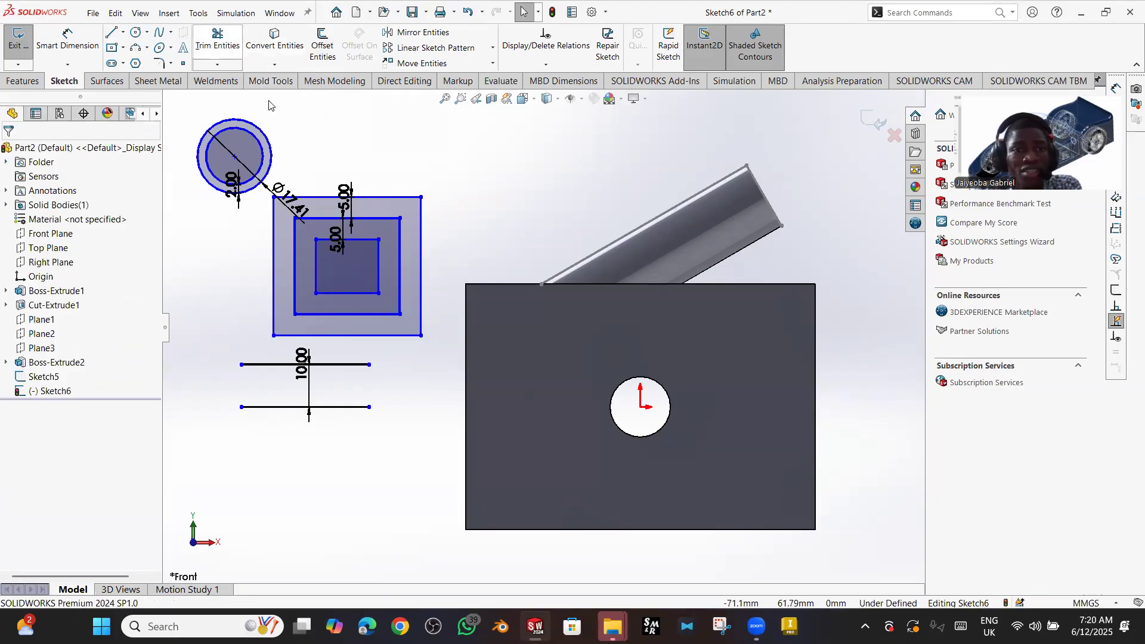
- Delete the middle rectangle's top edge and join its two open ends to the outer rectangle's top edge with vertical lines about 5 mm long
{"action": "left_click", "coordinate": [407, 230]}
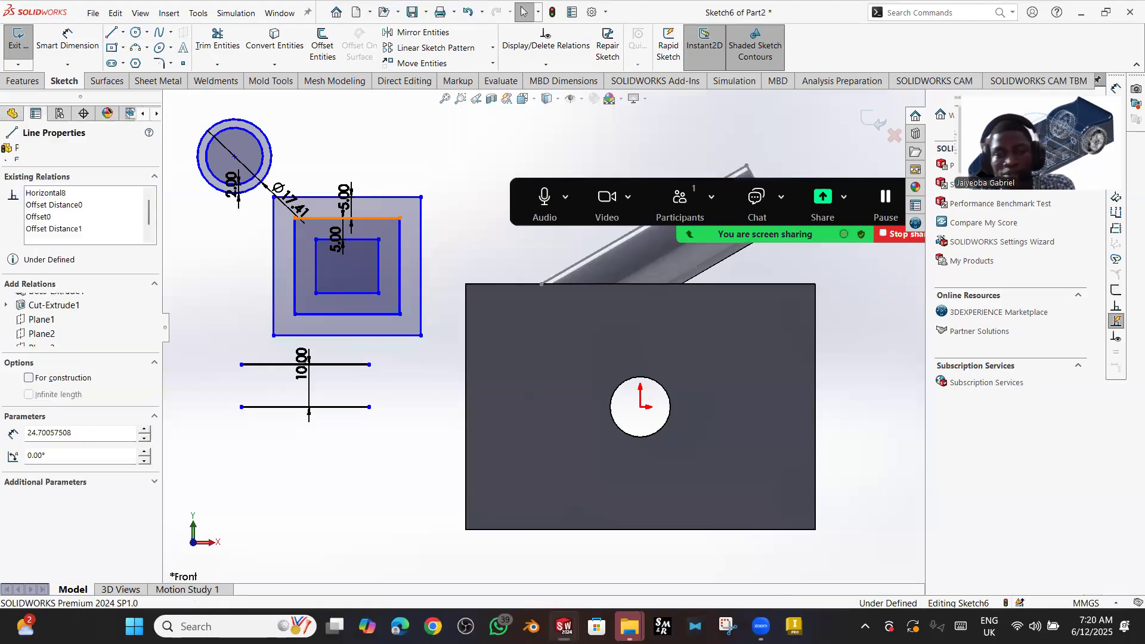
{"action": "key", "text": "l"}
{"action": "left_click", "coordinate": [400, 219]}
{"action": "left_click", "coordinate": [400, 197]}
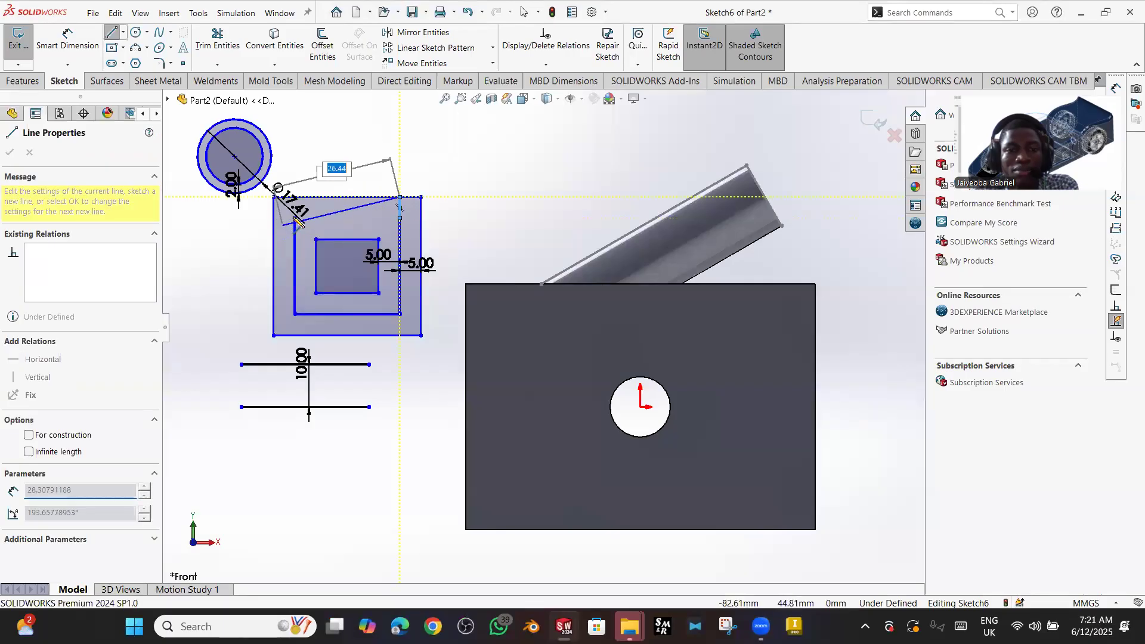
{"action": "key", "text": "Escape"}
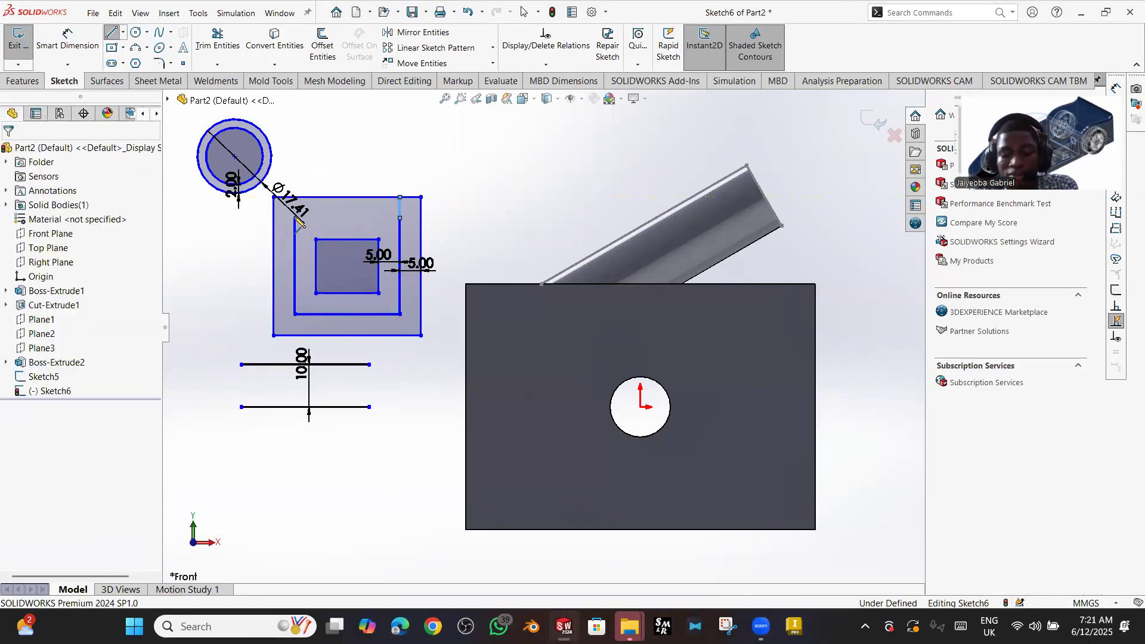
{"action": "left_click", "coordinate": [400, 216]}
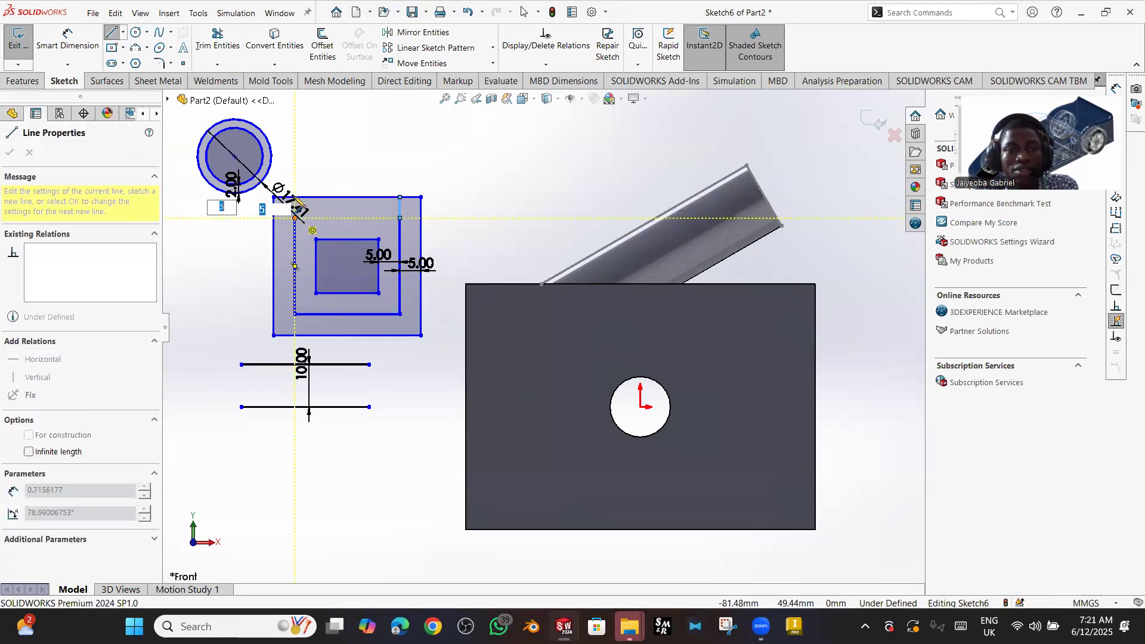
{"action": "key", "text": "Escape"}
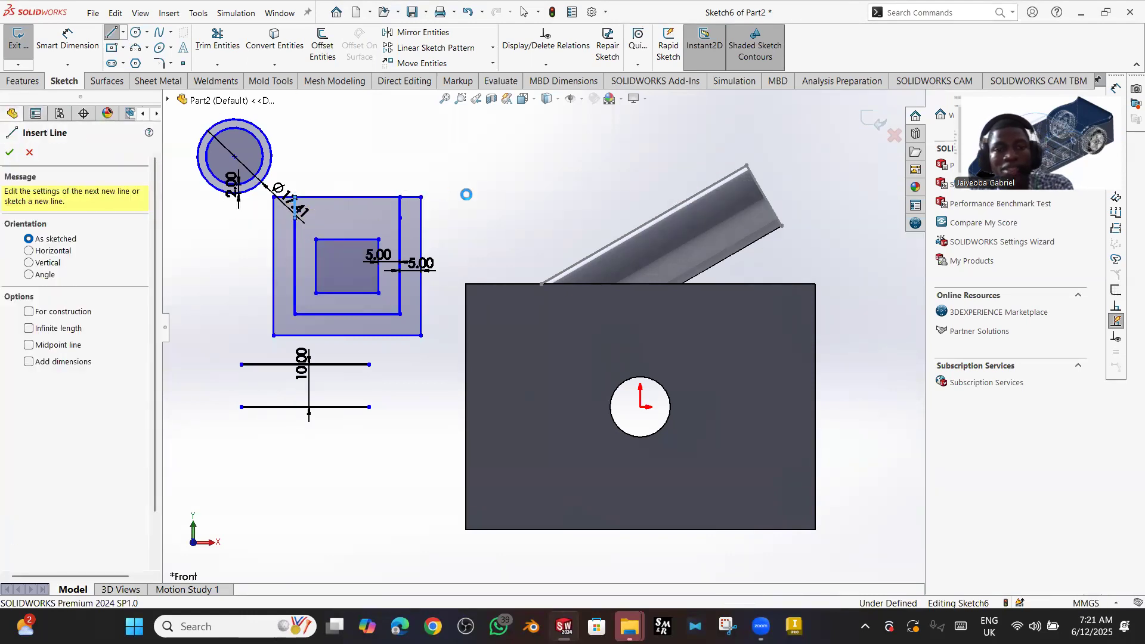
{"action": "key", "text": "Escape"}
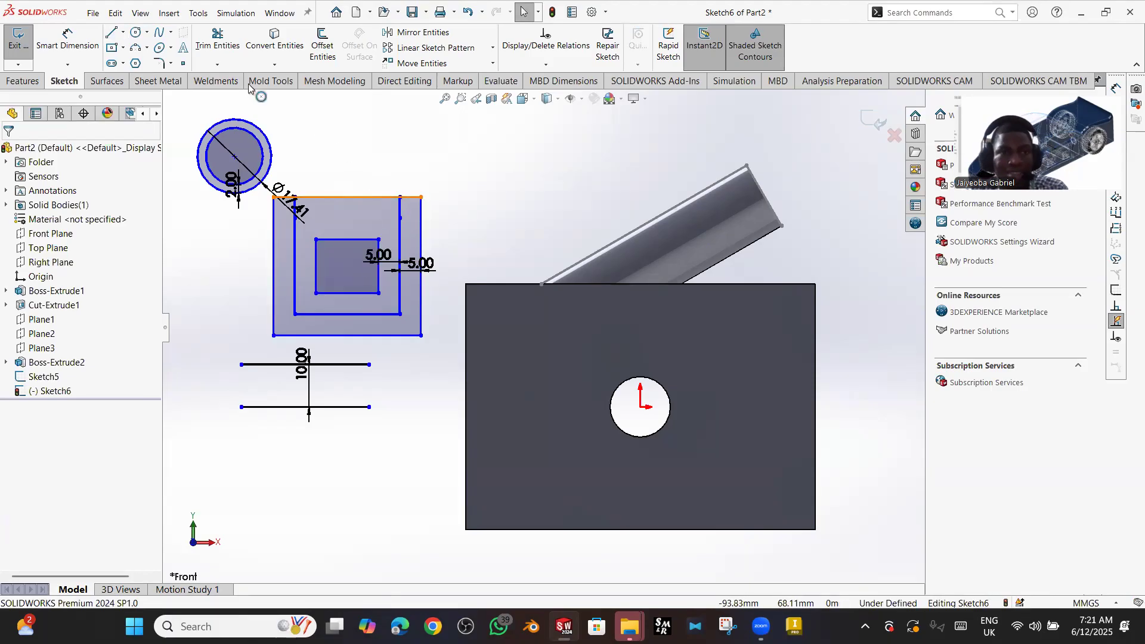
- Try power-trimming the outer rectangle's top edge by crossing it between the two short vertical lines
{"action": "left_click", "coordinate": [232, 40]}
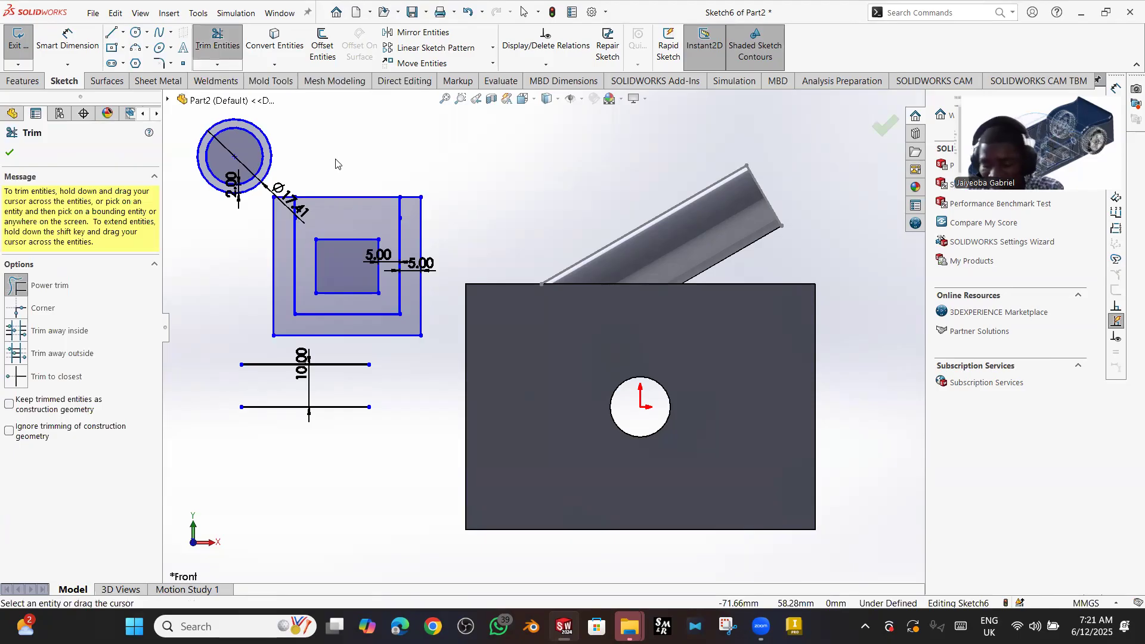
{"action": "left_click_drag", "start_coordinate": [336, 160], "coordinate": [347, 168]}
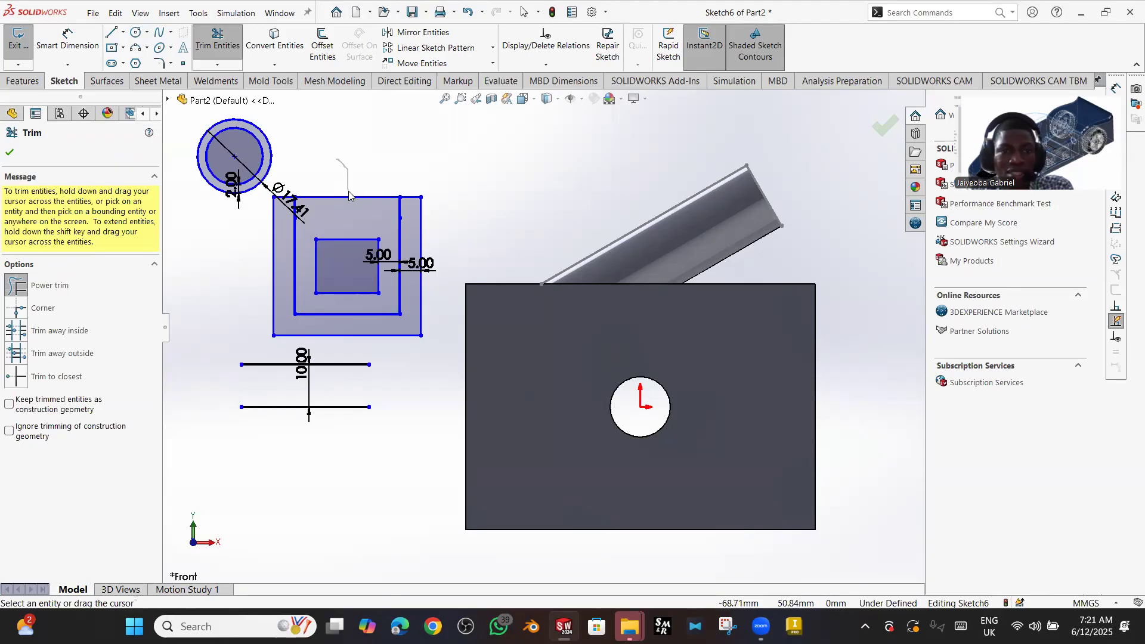
{"action": "left_click_drag", "start_coordinate": [350, 190], "coordinate": [352, 205]}
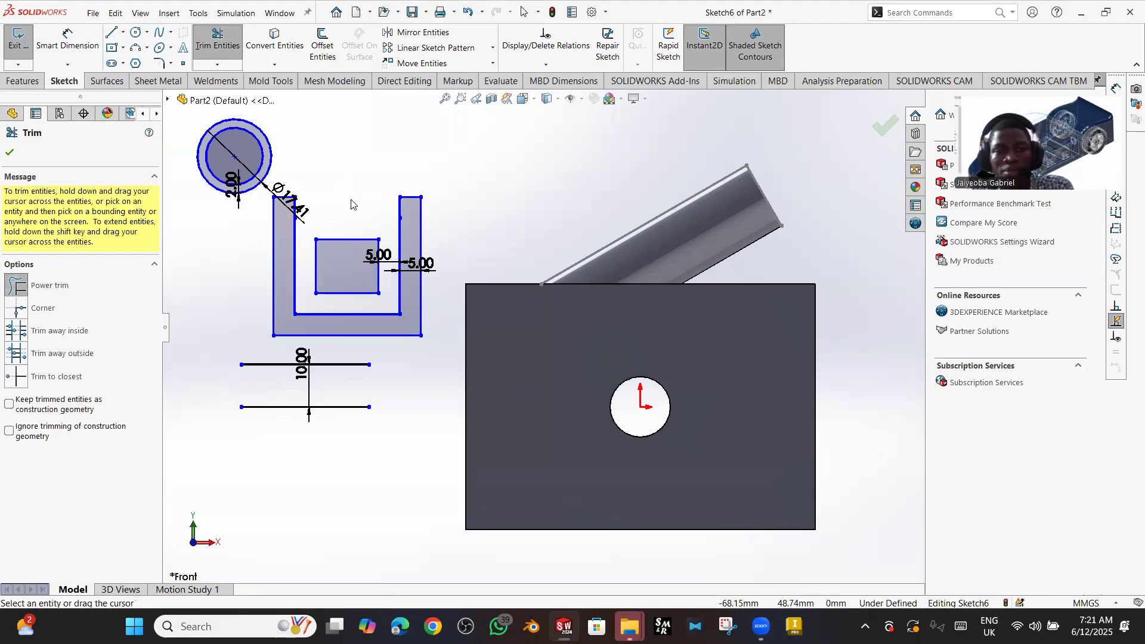
{"action": "key", "text": "ctrl+z"}
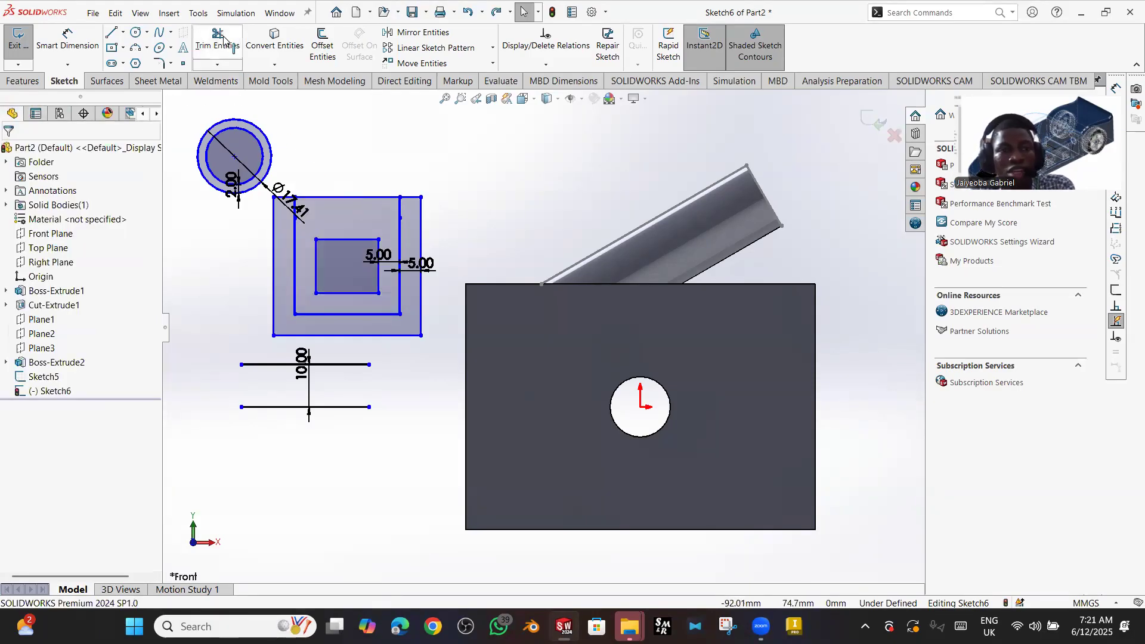
- Use Power trim to pull back the left end of the outer rectangle's top edge to just short of the left inner vertical line
{"action": "left_click", "coordinate": [344, 199]}
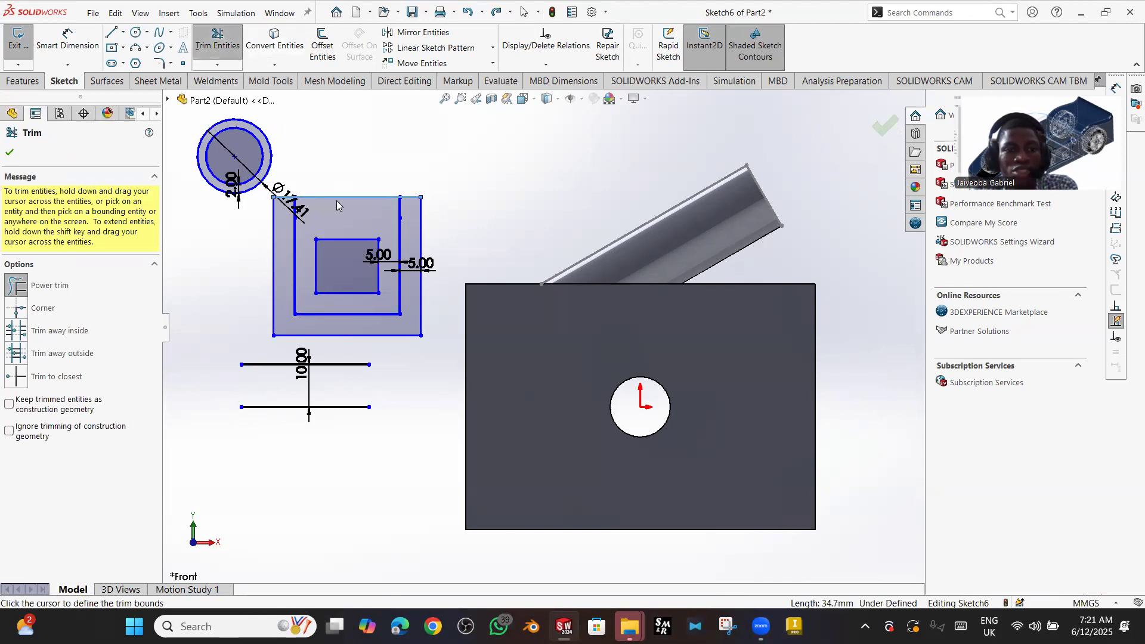
{"action": "left_click", "coordinate": [334, 197]}
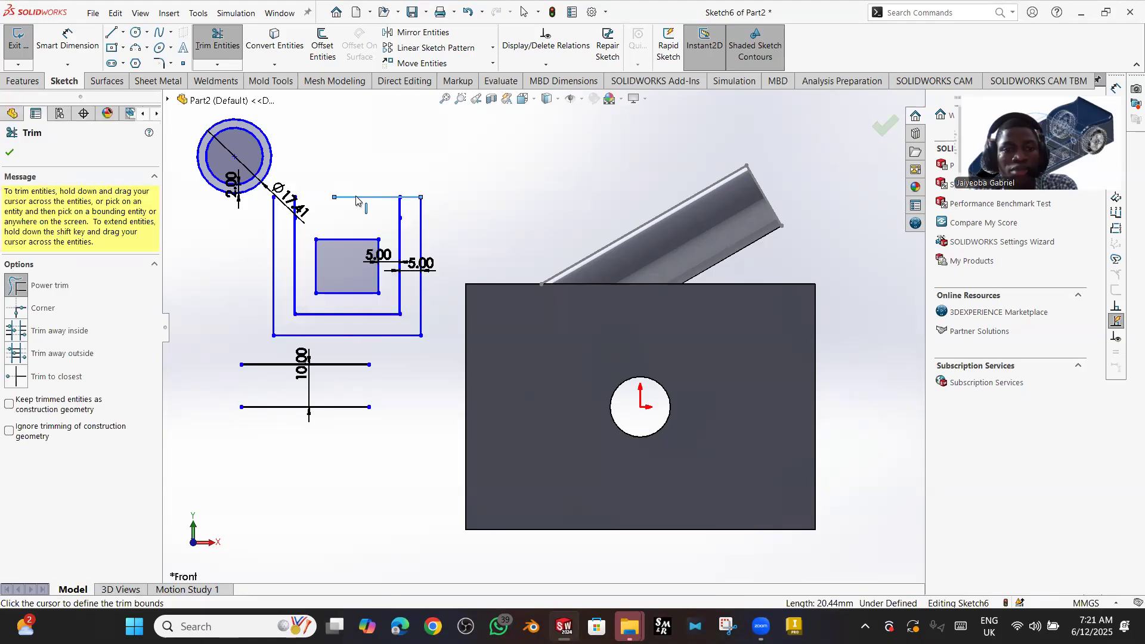
{"action": "left_click", "coordinate": [357, 197]}
{"action": "left_click", "coordinate": [287, 131]}
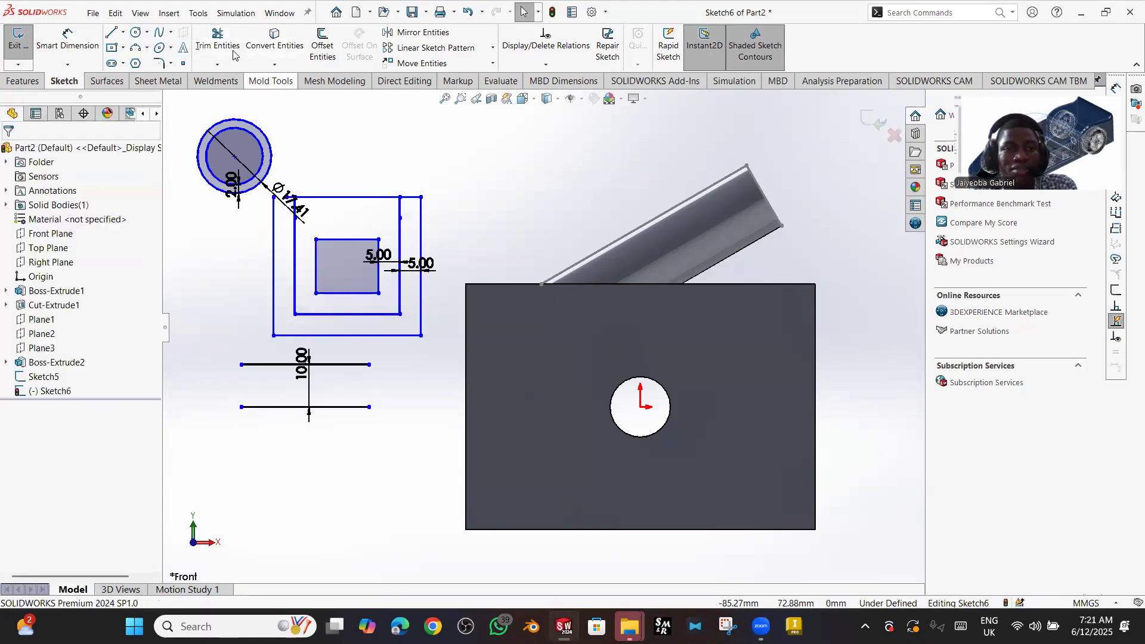
- Shorten the top edge from its right end to a short stub, and power-trim away the right edges of the outer and middle rectangles
{"action": "left_click", "coordinate": [362, 198]}
{"action": "left_click", "coordinate": [361, 201]}
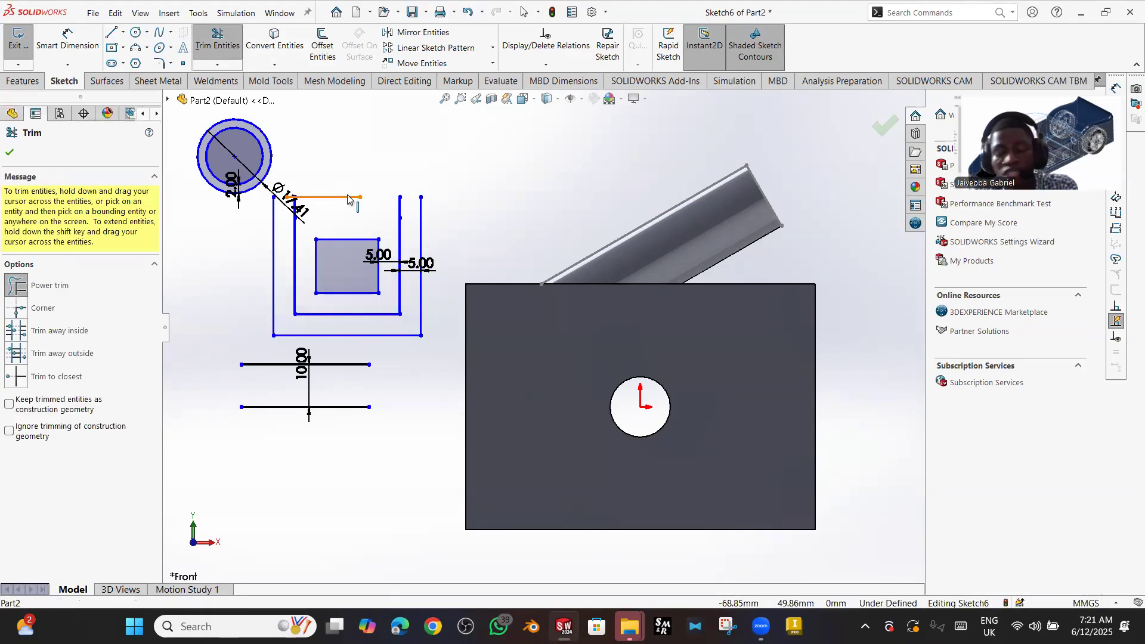
{"action": "left_click", "coordinate": [348, 197]}
{"action": "left_click", "coordinate": [347, 198]}
{"action": "left_click", "coordinate": [335, 197]}
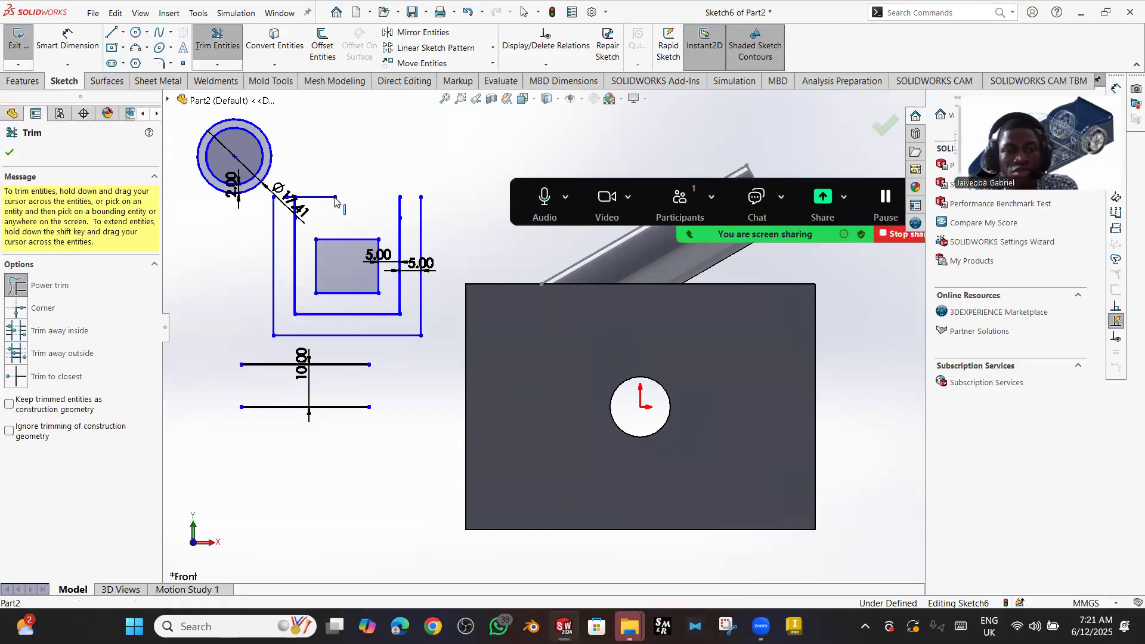
{"action": "left_click", "coordinate": [333, 197]}
{"action": "left_click", "coordinate": [331, 198]}
{"action": "left_click", "coordinate": [325, 197]}
{"action": "left_click", "coordinate": [320, 198]}
{"action": "left_click", "coordinate": [316, 197]}
{"action": "left_click", "coordinate": [314, 197]}
{"action": "left_click", "coordinate": [309, 197]}
{"action": "left_click", "coordinate": [305, 197]}
{"action": "mouse_move", "coordinate": [371, 203]}
{"action": "left_mouse_down"}
{"action": "mouse_move", "coordinate": [385, 230]}
{"action": "mouse_move", "coordinate": [433, 239]}
{"action": "left_mouse_up"}
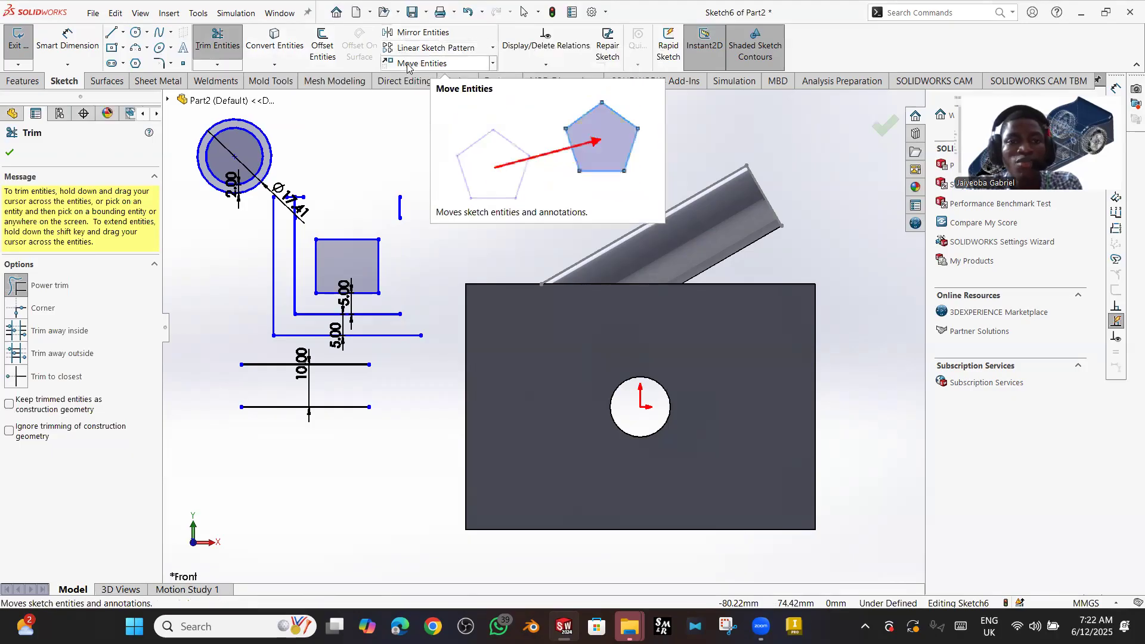
{"action": "key", "text": "Escape"}
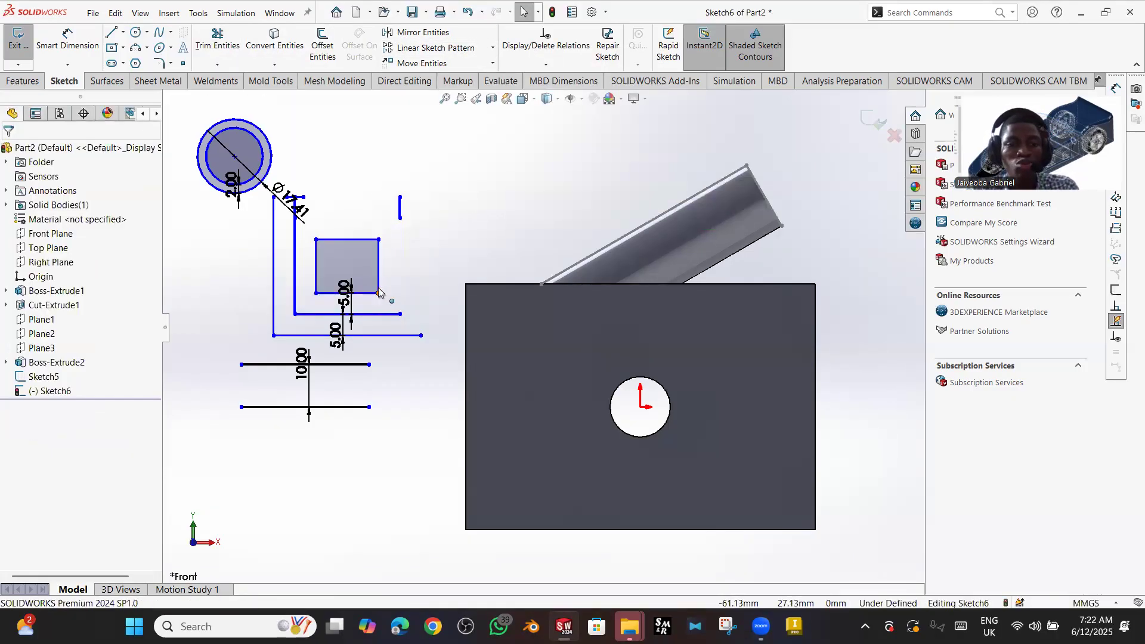
- Reposition the diameter and inner 5 mm dimensions, and use Move Entities to shift the small rectangle up and right by its lower-right corner
{"action": "left_click_drag", "start_coordinate": [307, 226], "coordinate": [320, 188]}
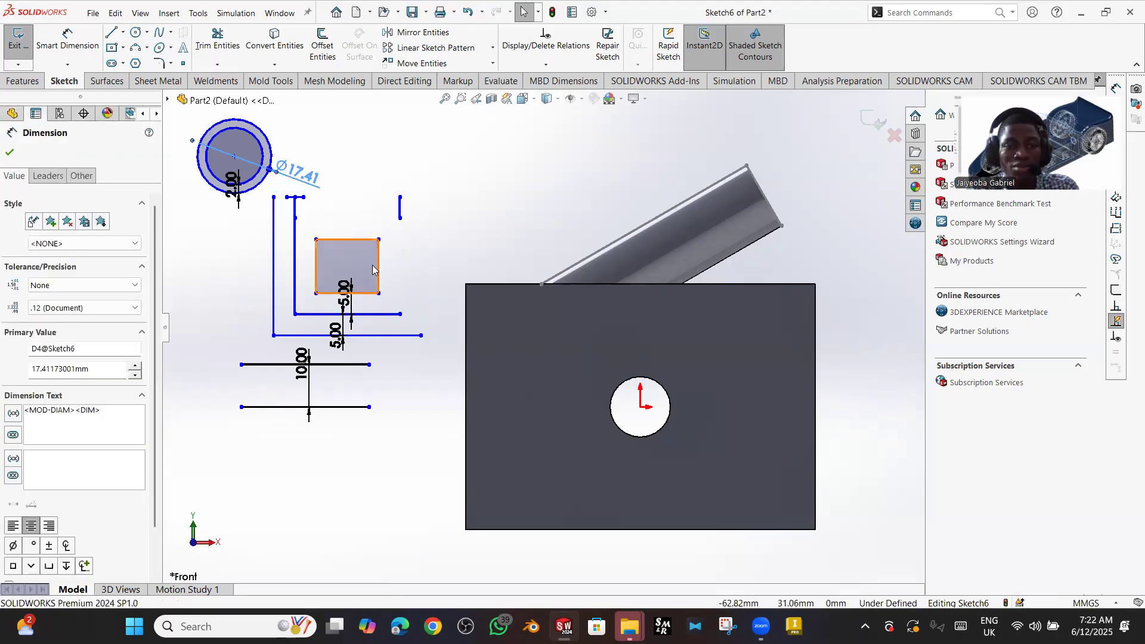
{"action": "left_click_drag", "start_coordinate": [344, 295], "coordinate": [297, 315]}
{"action": "left_click_drag", "start_coordinate": [414, 230], "coordinate": [305, 297]}
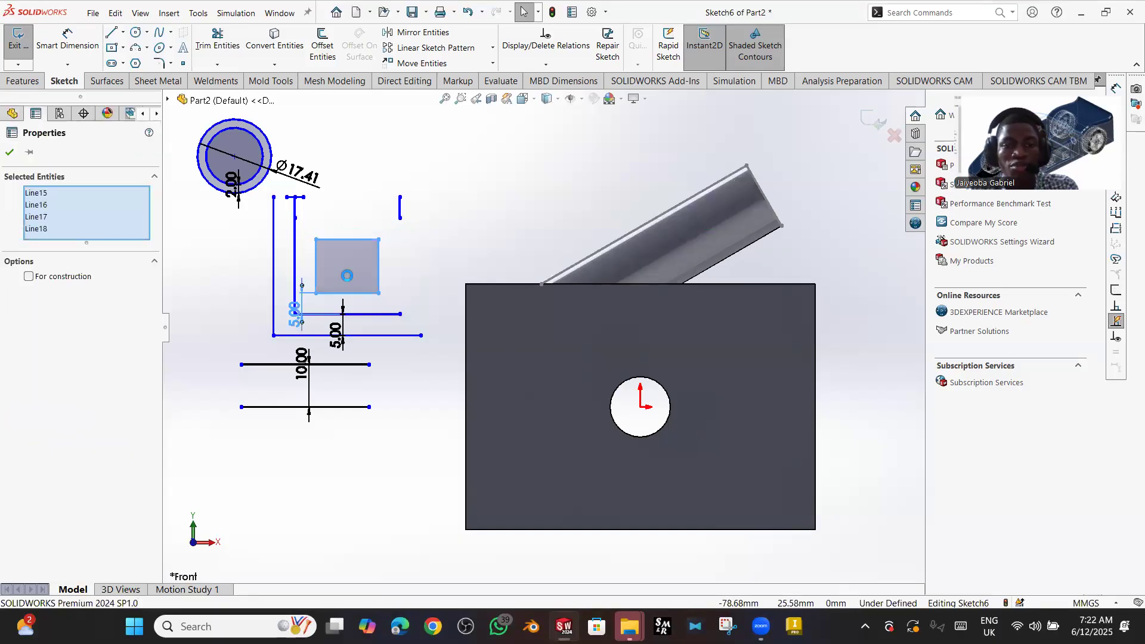
{"action": "left_click", "coordinate": [422, 63]}
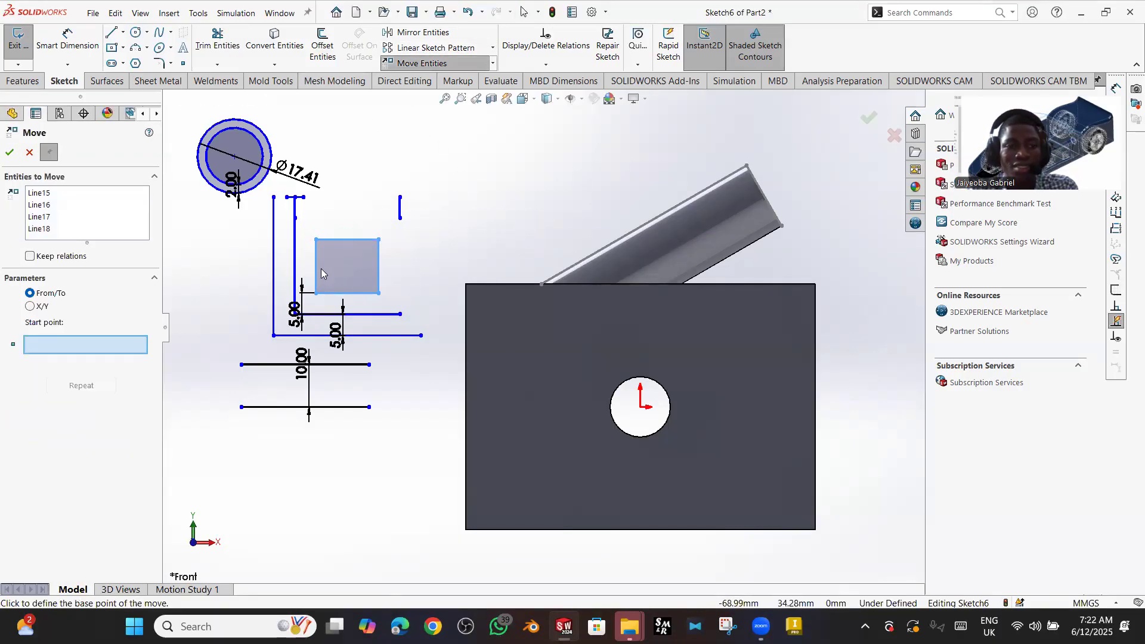
{"action": "left_click", "coordinate": [379, 294]}
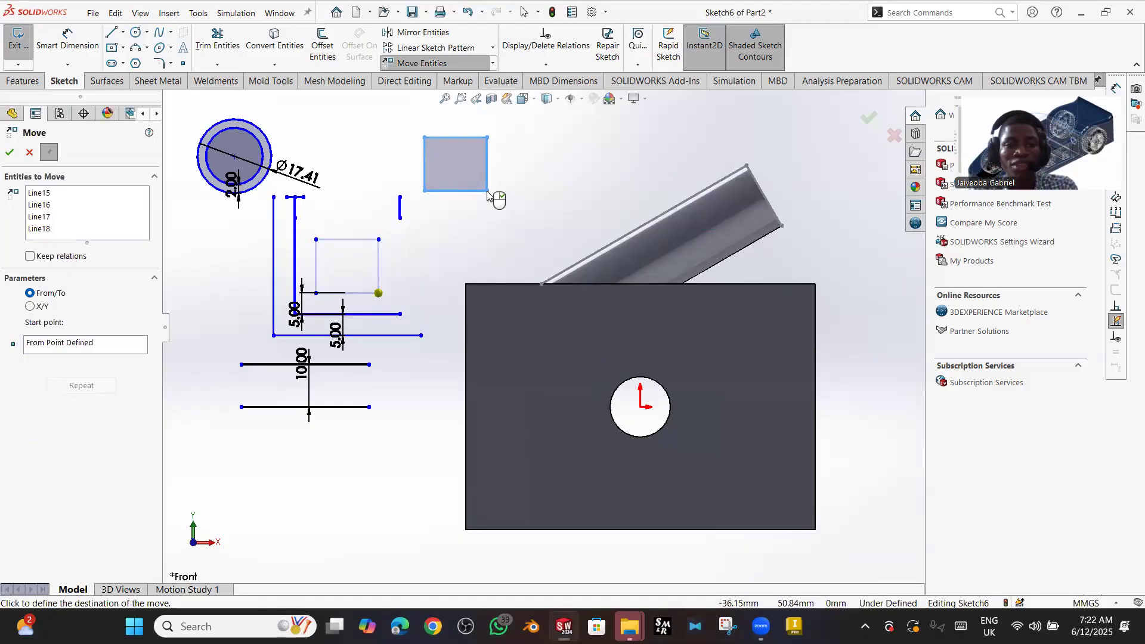
{"action": "left_click", "coordinate": [488, 192]}
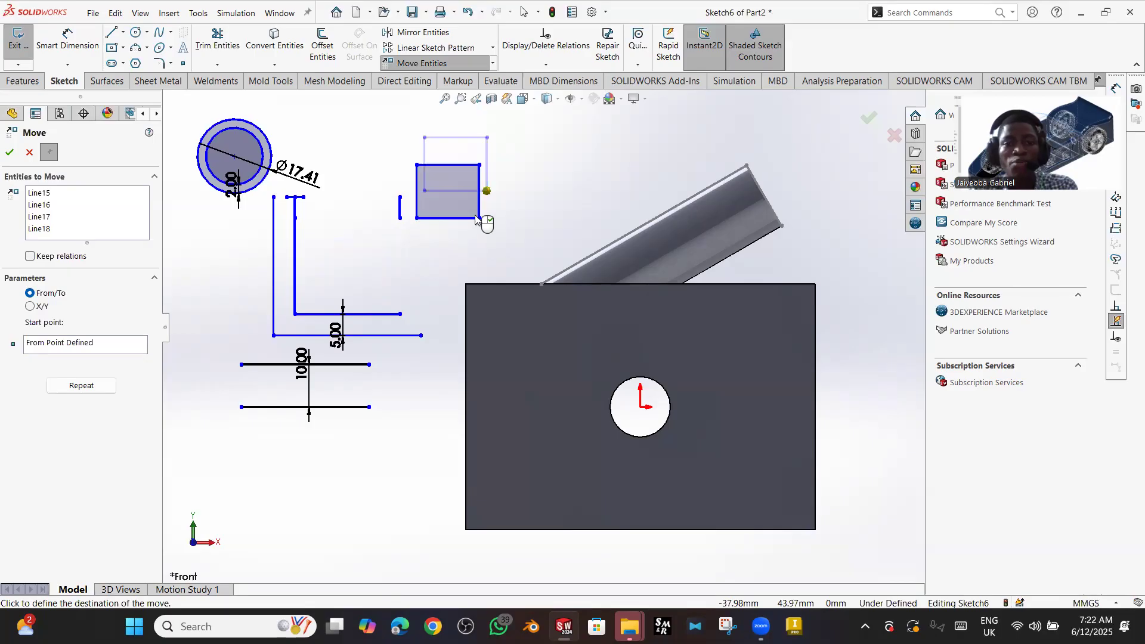
{"action": "key", "text": "Escape"}
- Copy the small rectangle from its lower-left corner to three places, one beside it on the left and two side by side below
{"action": "left_click", "coordinate": [493, 64]}
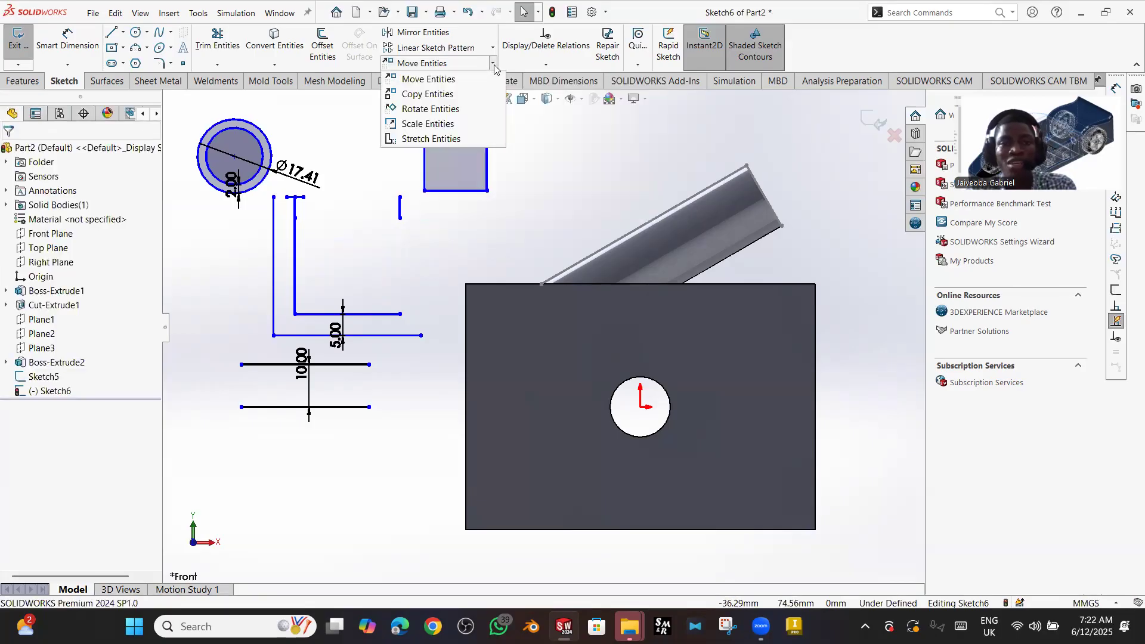
{"action": "left_click", "coordinate": [447, 95]}
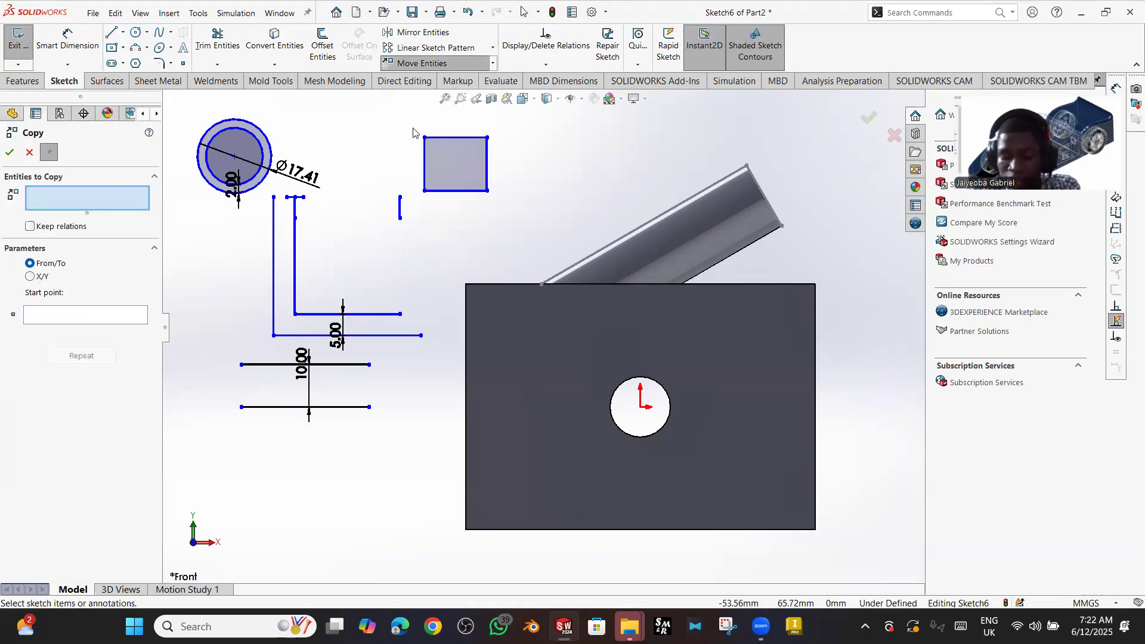
{"action": "left_click_drag", "start_coordinate": [411, 130], "coordinate": [499, 210]}
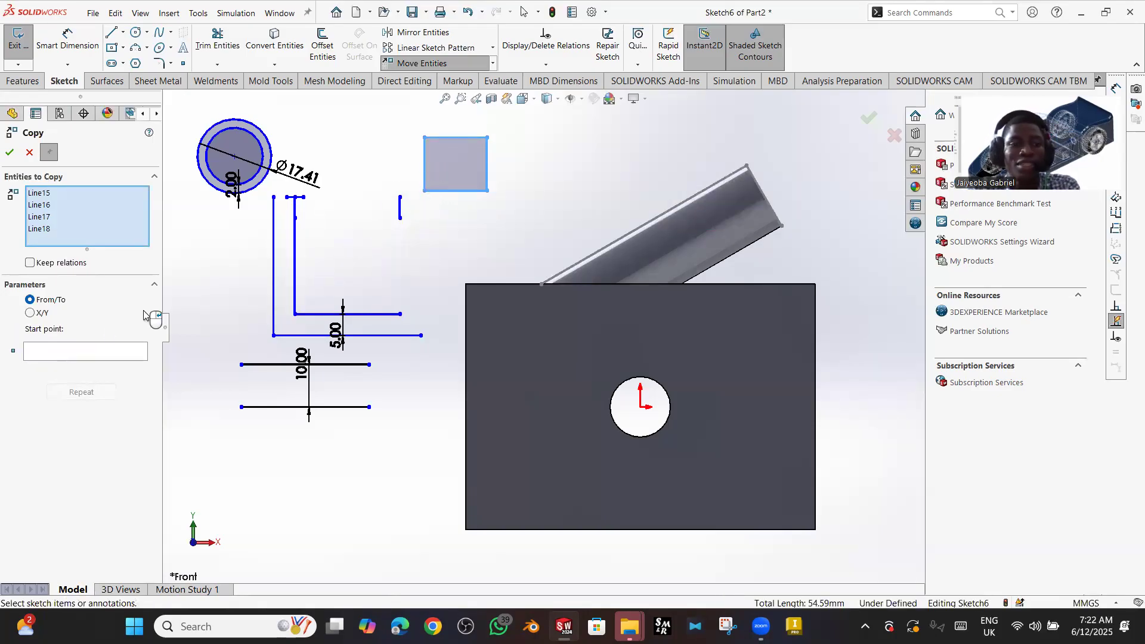
{"action": "left_click", "coordinate": [50, 353]}
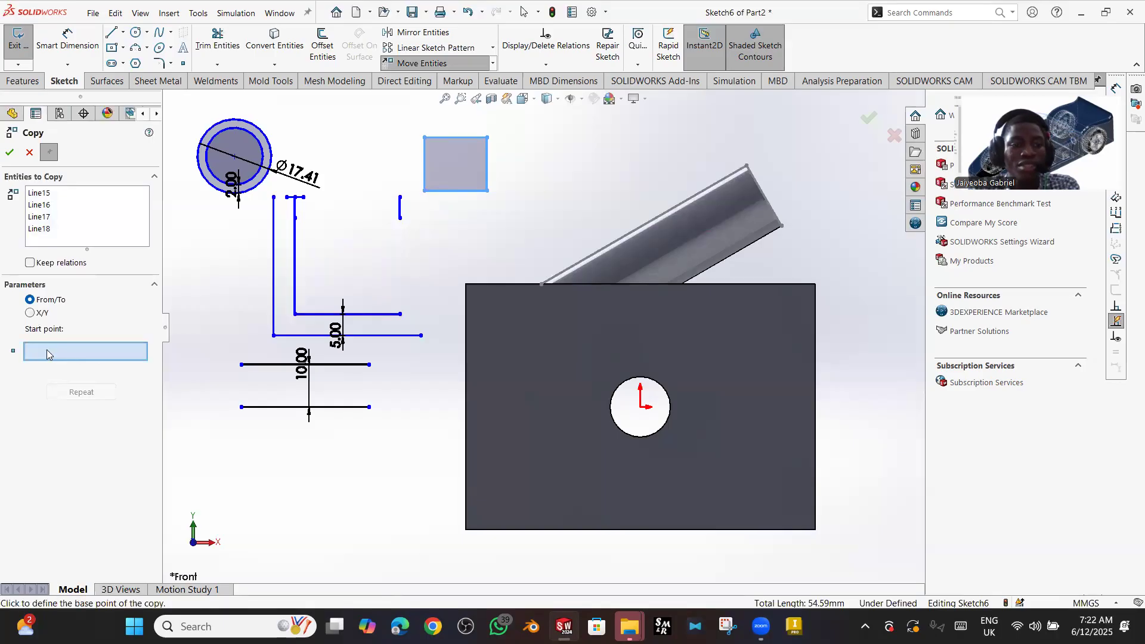
{"action": "left_click", "coordinate": [424, 192]}
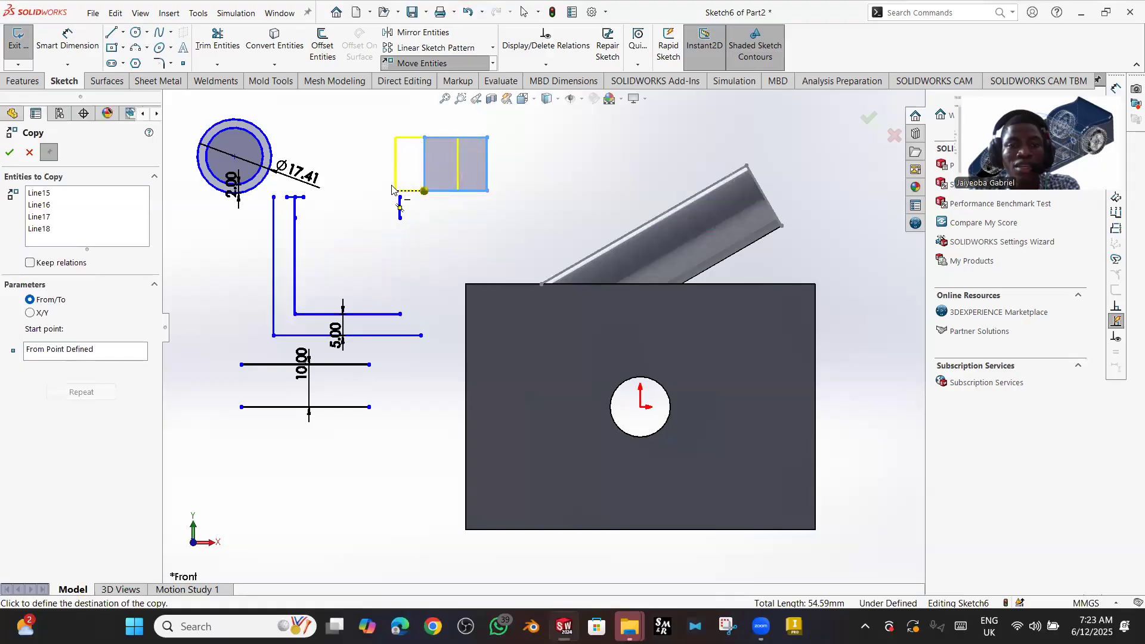
{"action": "left_click", "coordinate": [333, 190]}
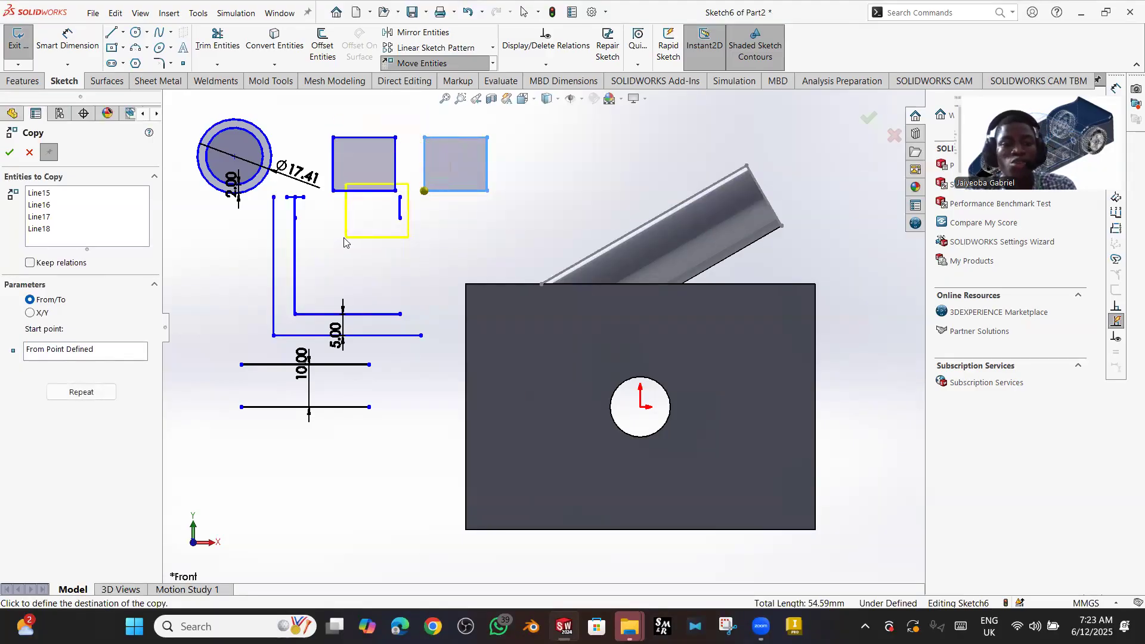
{"action": "left_click", "coordinate": [376, 275]}
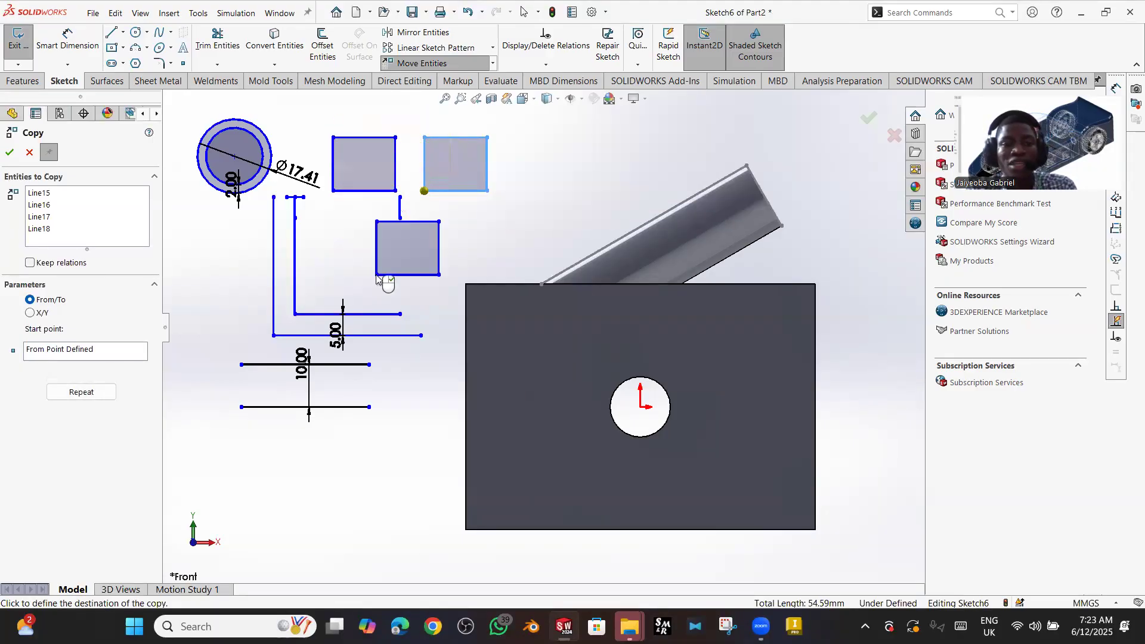
{"action": "left_click", "coordinate": [305, 275]}
{"action": "key", "text": "Escape"}
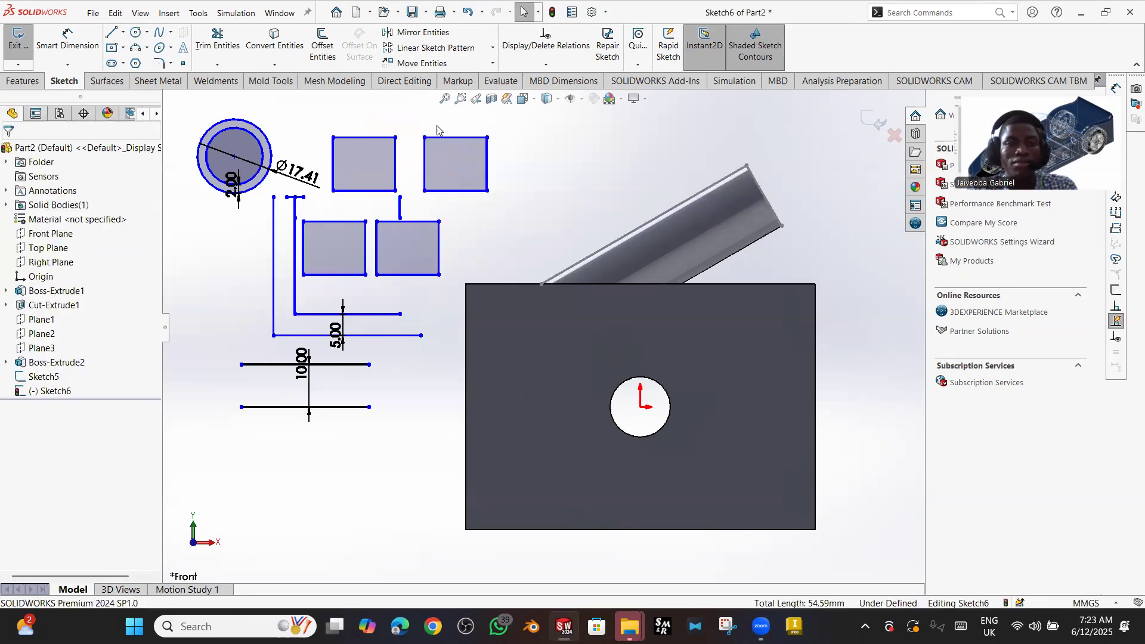
- Extend the lower-right copy's right edge up to the original small rectangle, and the original's bottom edge left to the neighbouring copy
{"action": "left_click", "coordinate": [493, 63]}
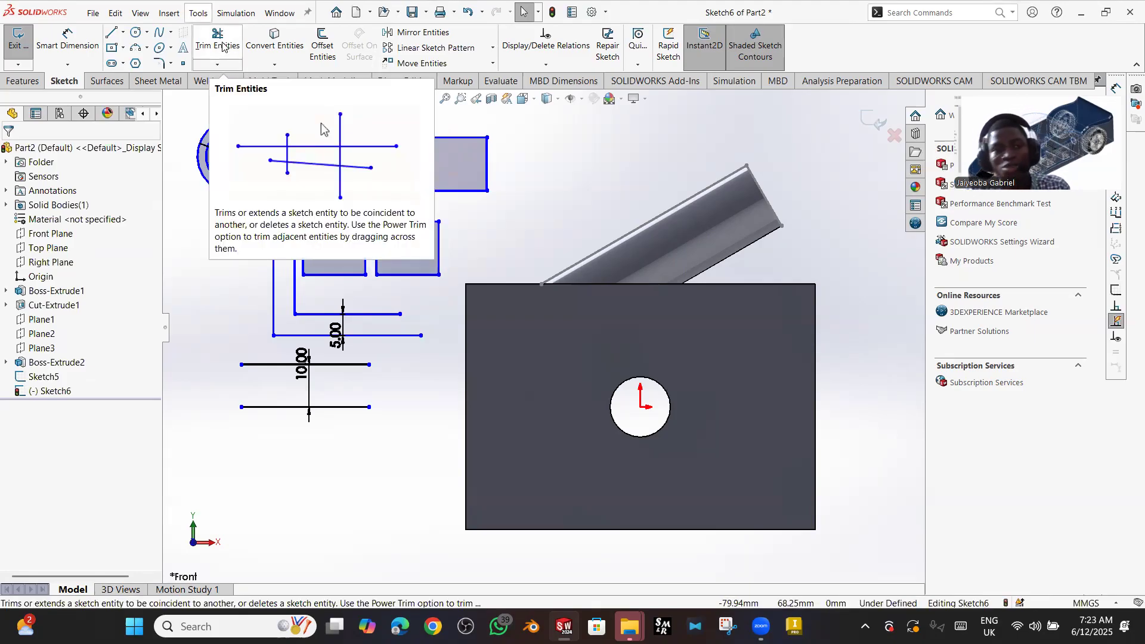
{"action": "left_click", "coordinate": [217, 64]}
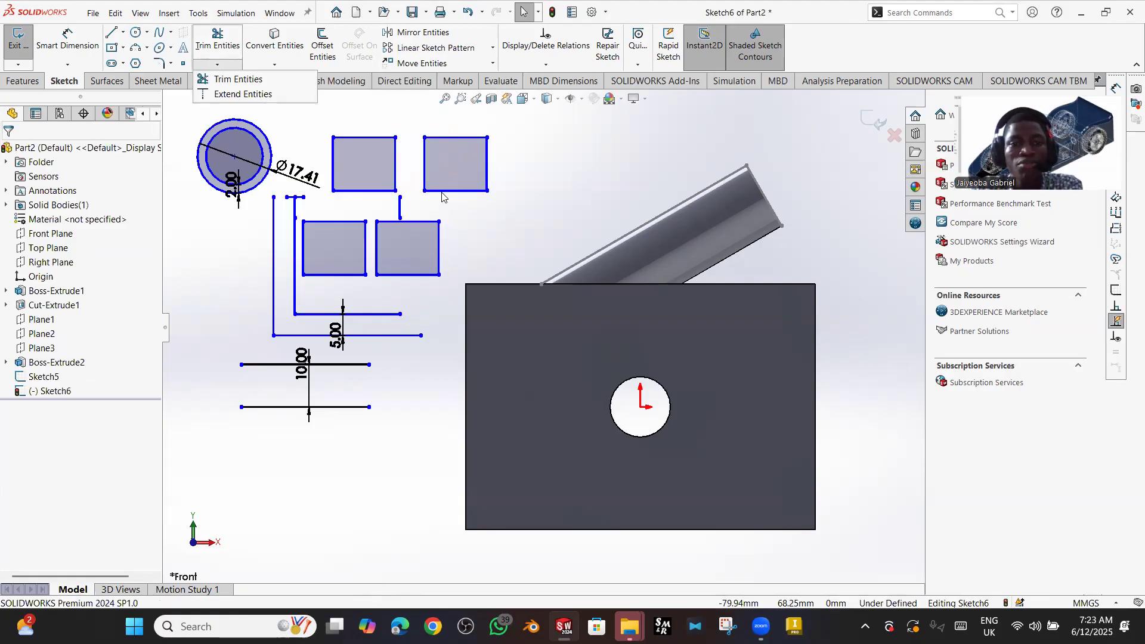
{"action": "left_click", "coordinate": [265, 95]}
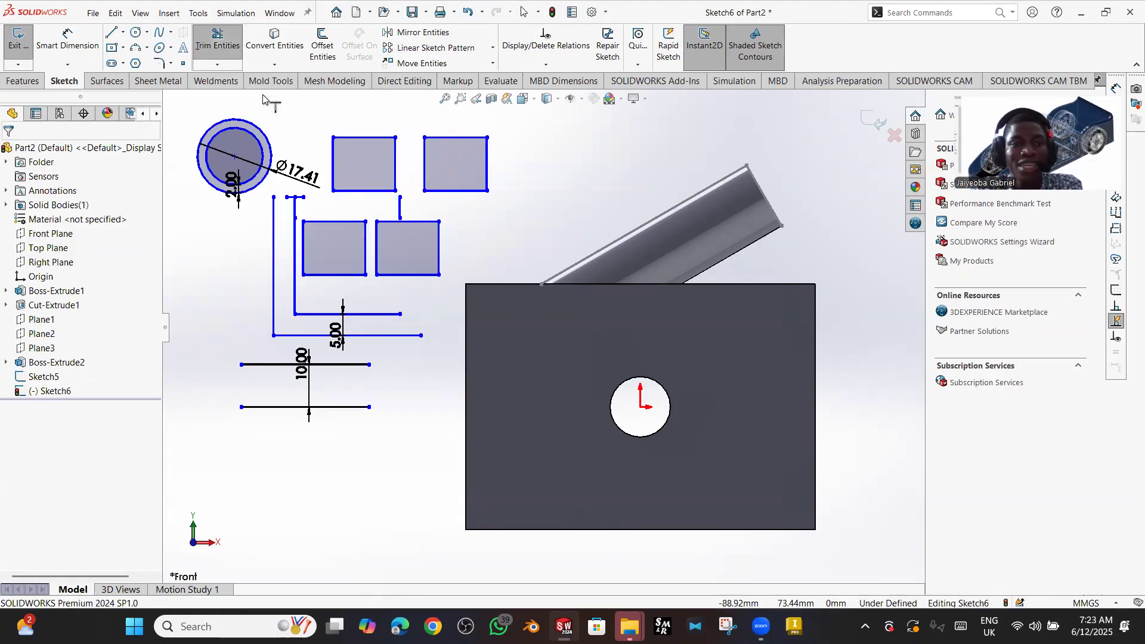
{"action": "left_click", "coordinate": [218, 65]}
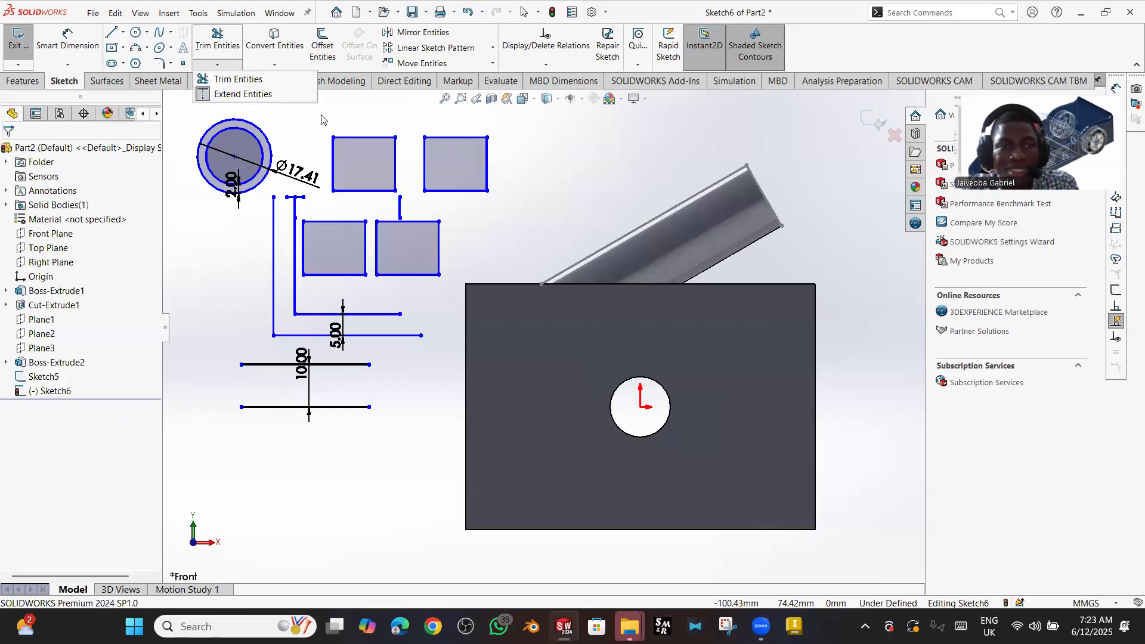
{"action": "left_click", "coordinate": [260, 95]}
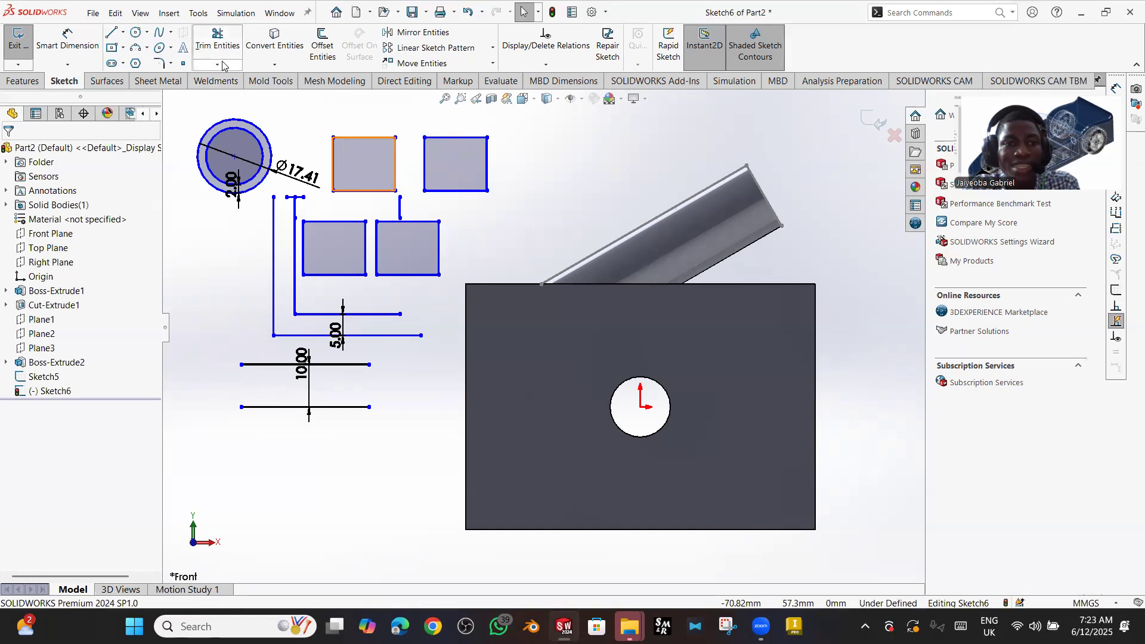
{"action": "left_click", "coordinate": [439, 241]}
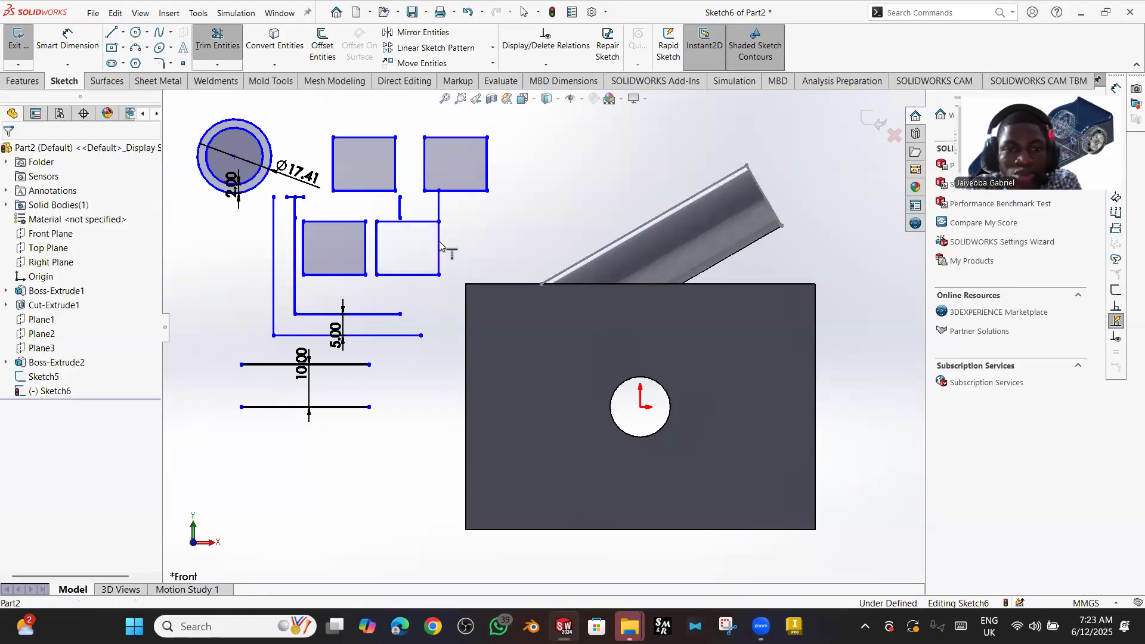
{"action": "left_click", "coordinate": [454, 194]}
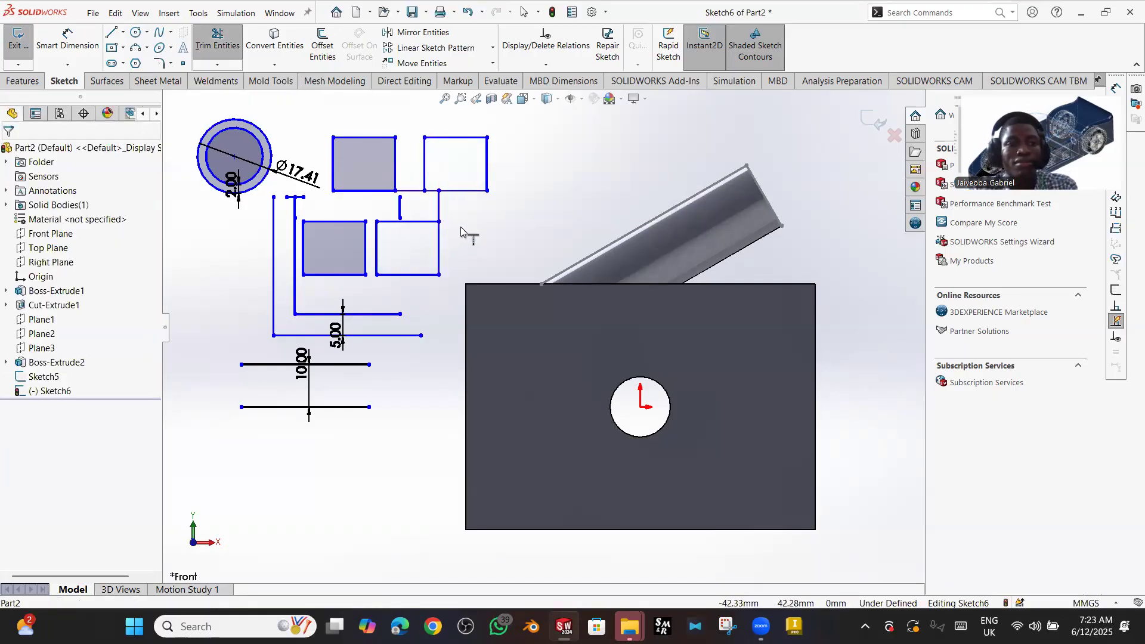
{"action": "key", "text": "Escape"}
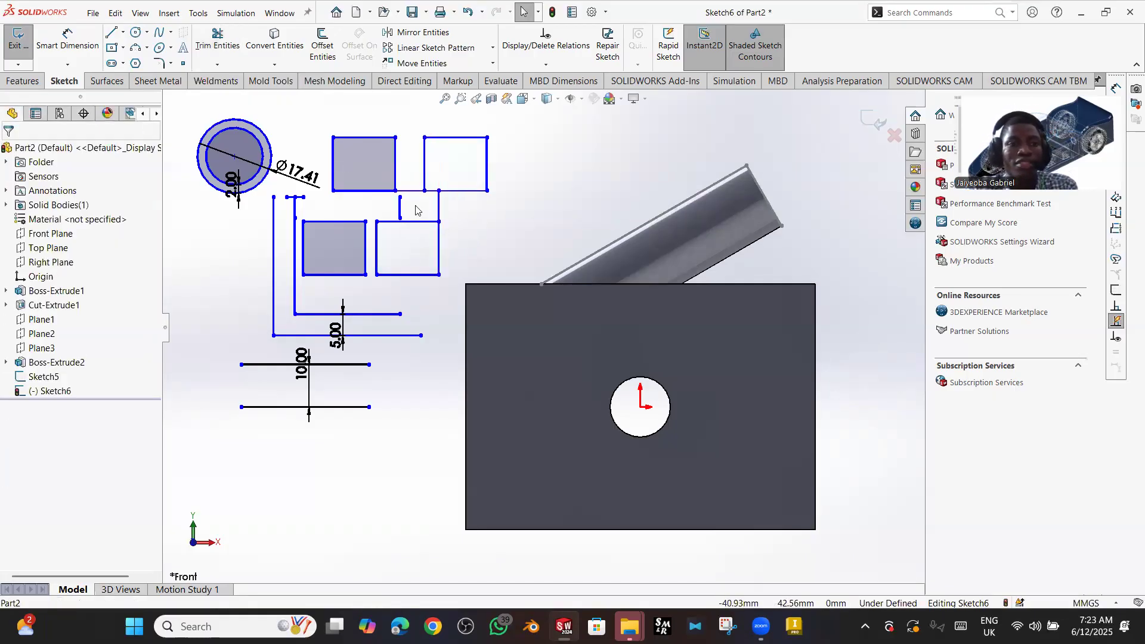
- Draw a wide horizontal ellipse below the two parallel lines, with semi-axes of about 34.6 mm and 8.2 mm
{"action": "left_click", "coordinate": [159, 48]}
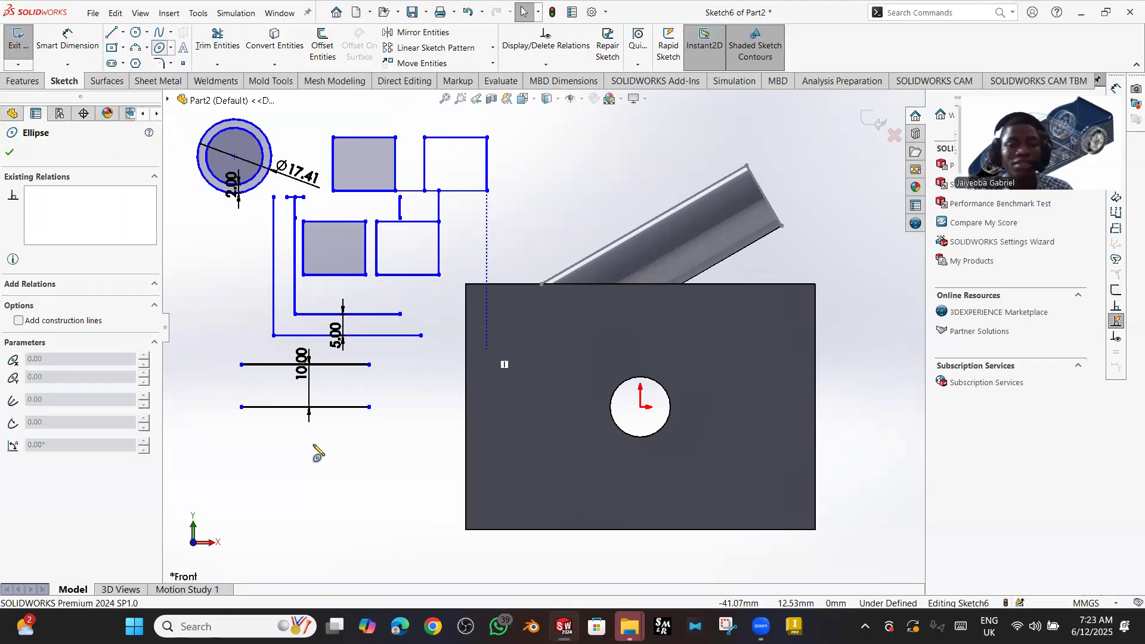
{"action": "left_click", "coordinate": [278, 485]}
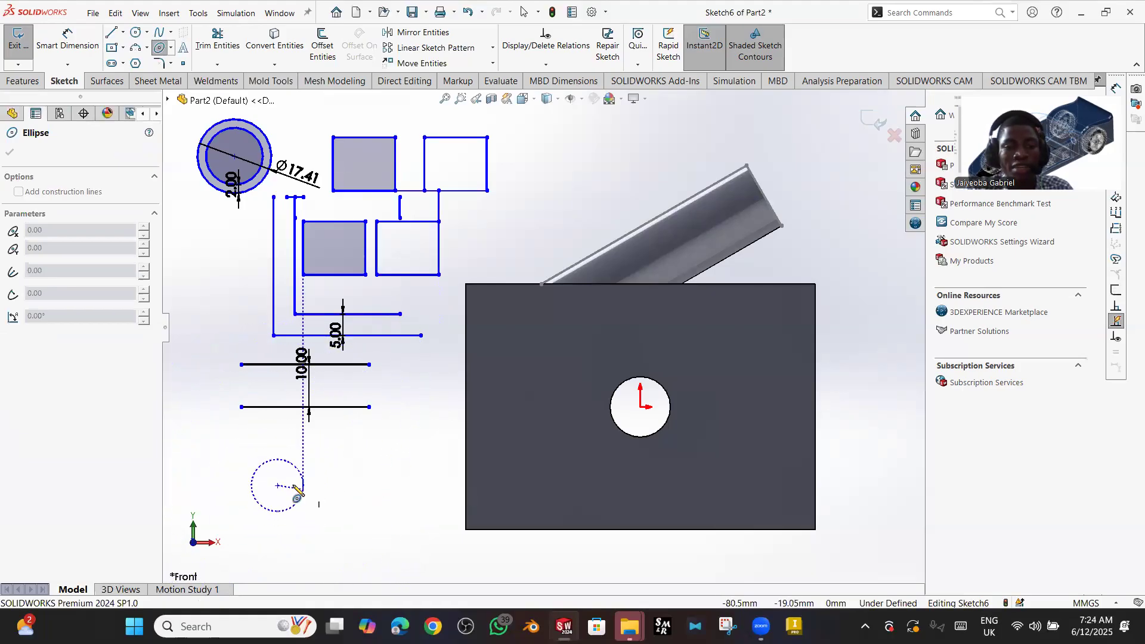
{"action": "left_click", "coordinate": [426, 487]}
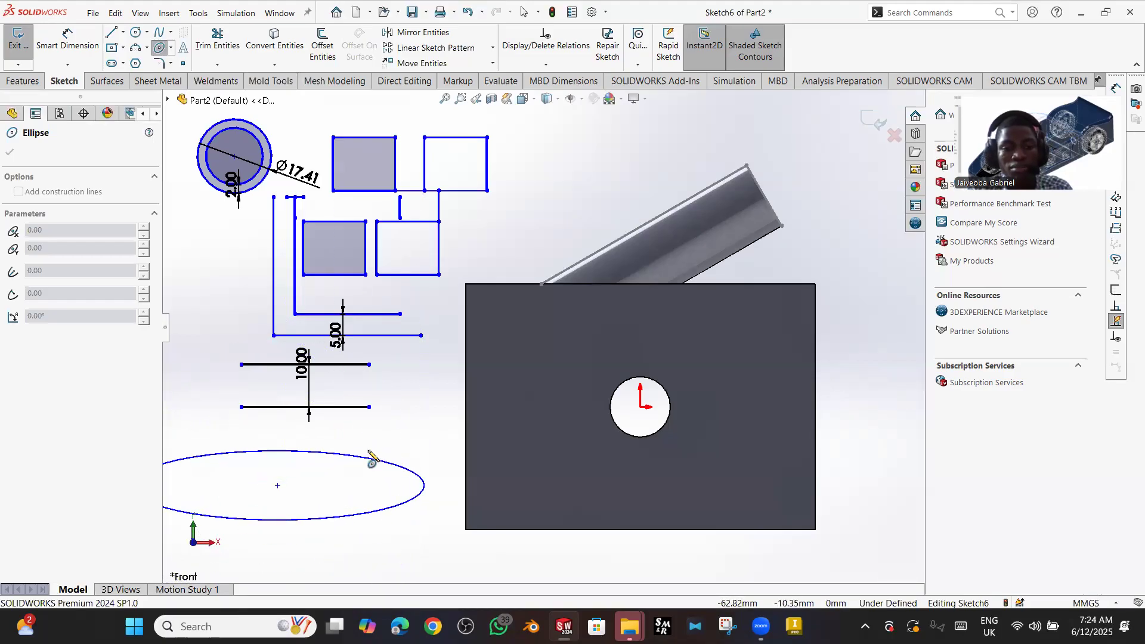
{"action": "key", "text": "z"}
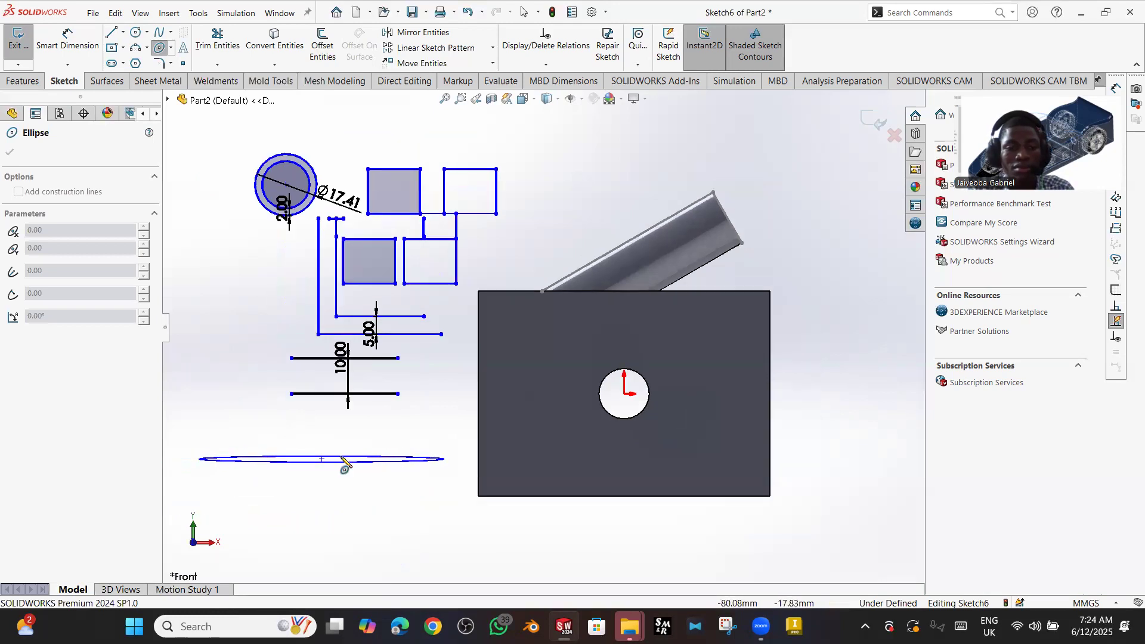
{"action": "left_click", "coordinate": [320, 431]}
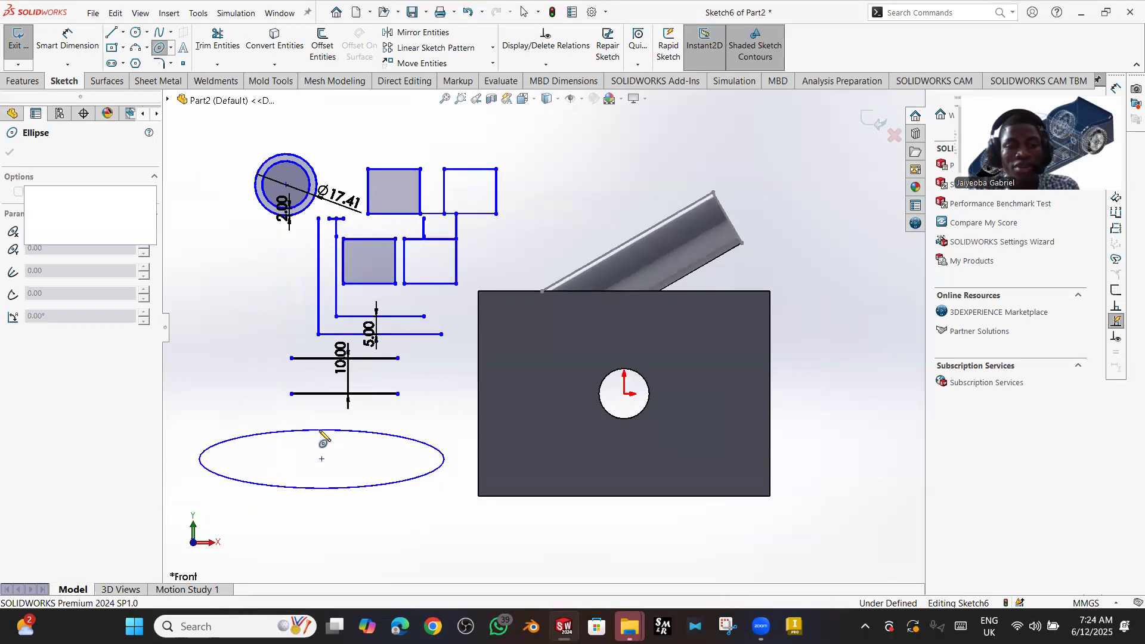
{"action": "left_click", "coordinate": [385, 519]}
{"action": "left_click", "coordinate": [467, 520]}
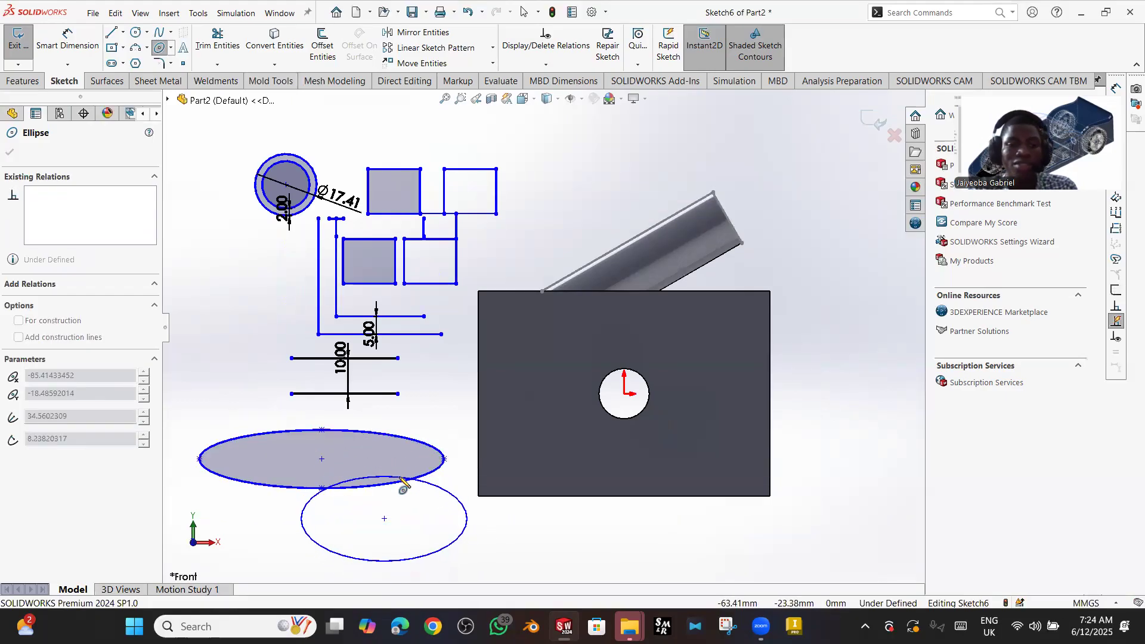
{"action": "key", "text": "Escape"}
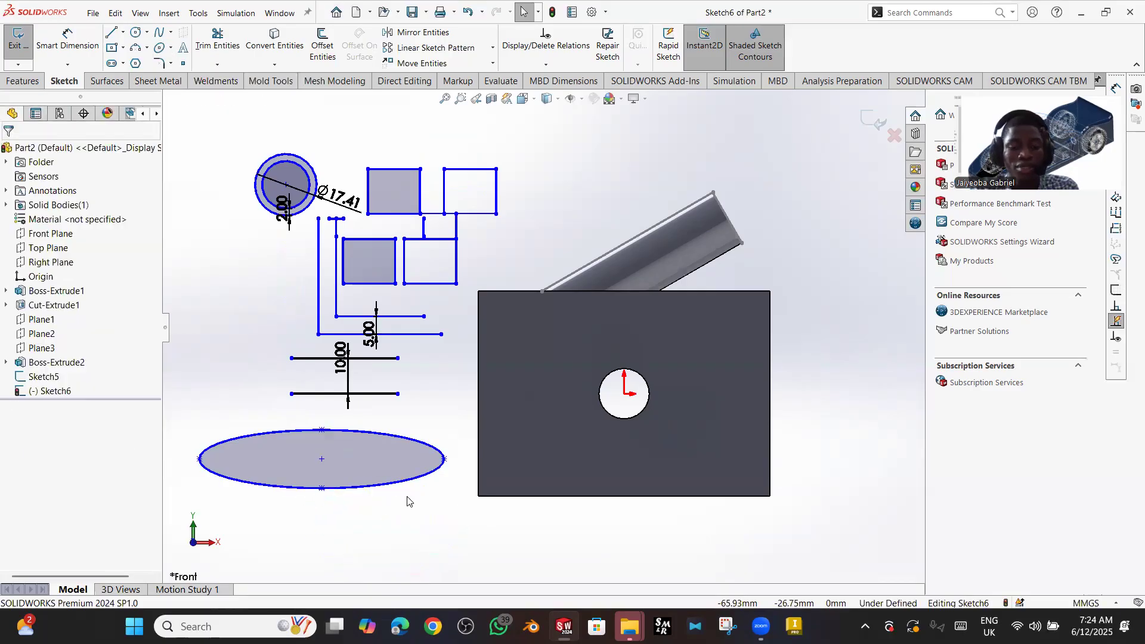
- Dimension the ellipse's vertical semi-axis from its centre to its top point and set it to 9 mm
{"action": "right_click_drag", "start_coordinate": [423, 506], "coordinate": [381, 457]}
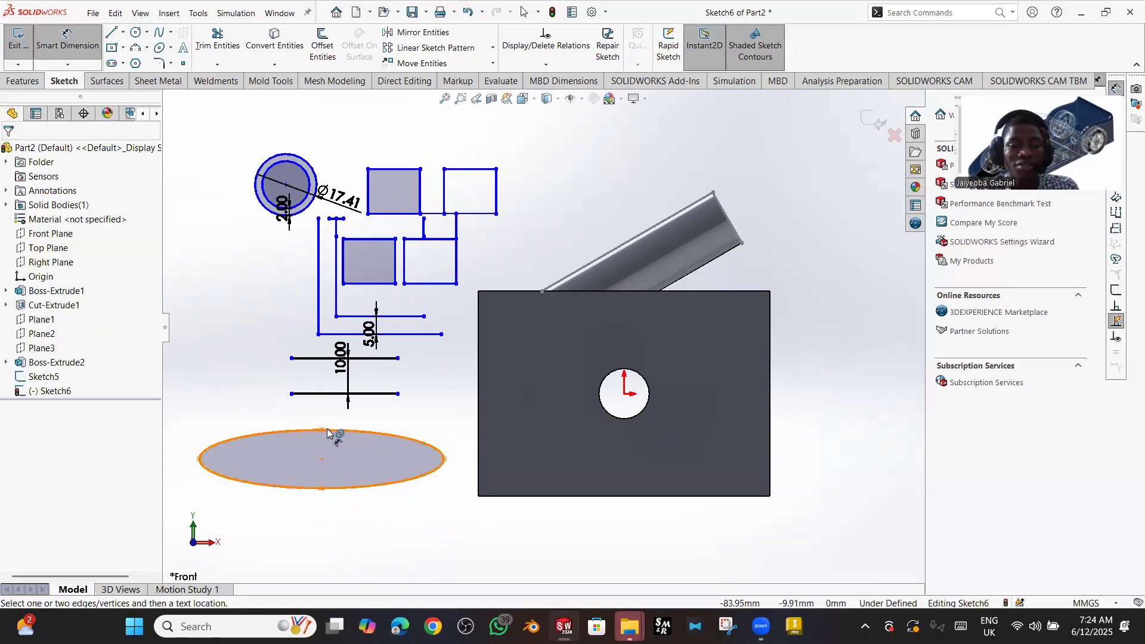
{"action": "left_click", "coordinate": [322, 488]}
{"action": "left_click", "coordinate": [322, 430]}
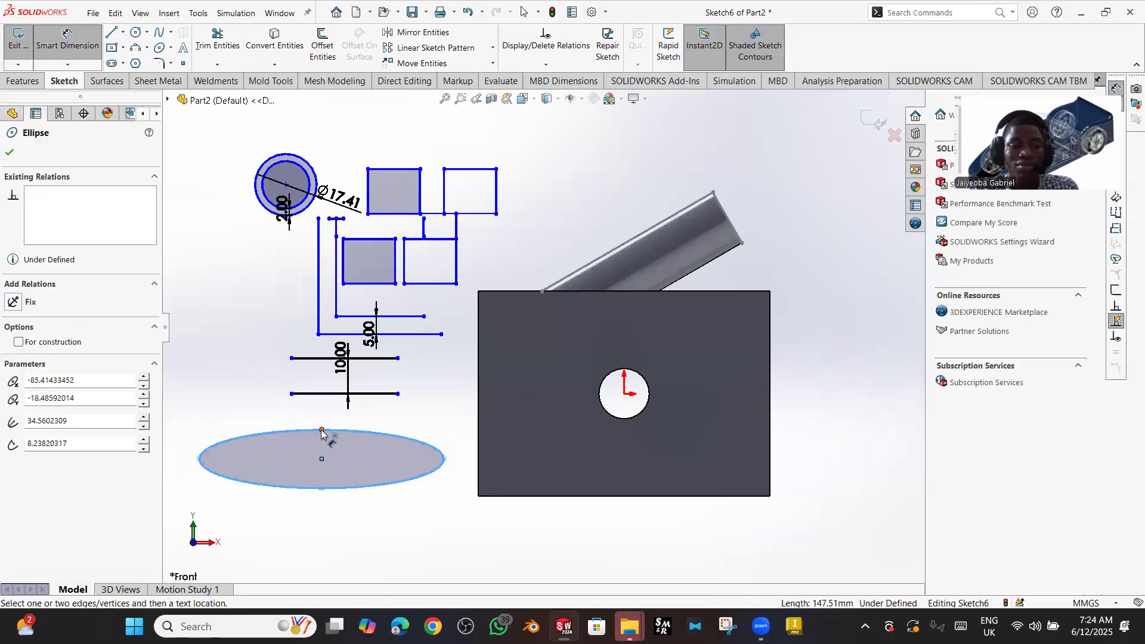
{"action": "left_click", "coordinate": [432, 503]}
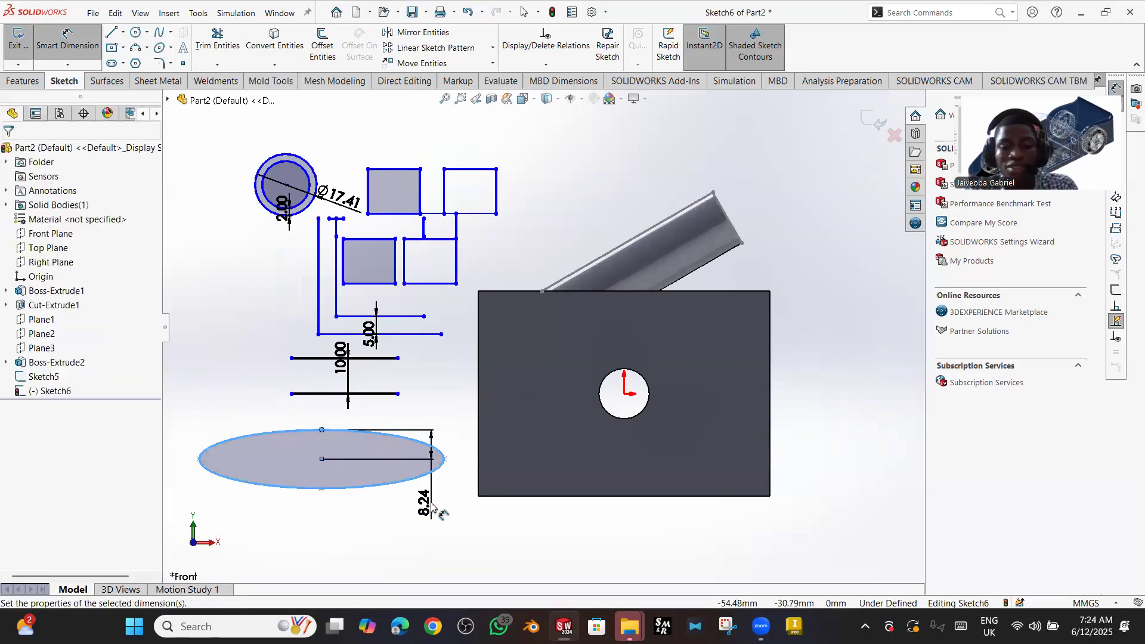
{"action": "key", "text": "Return"}
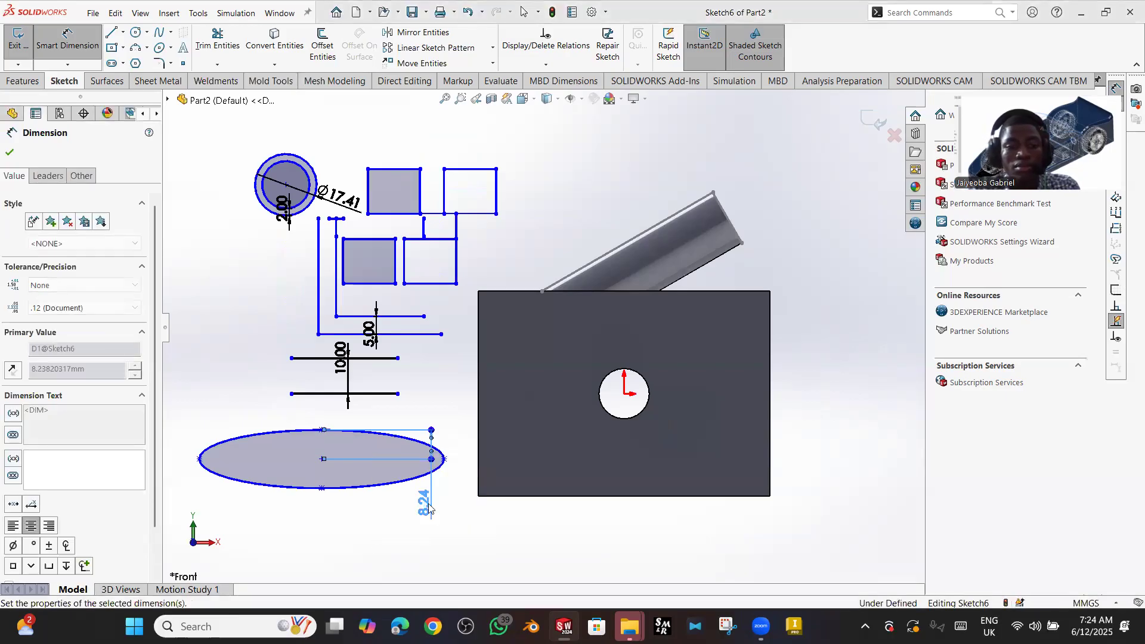
{"action": "key", "text": "Escape"}
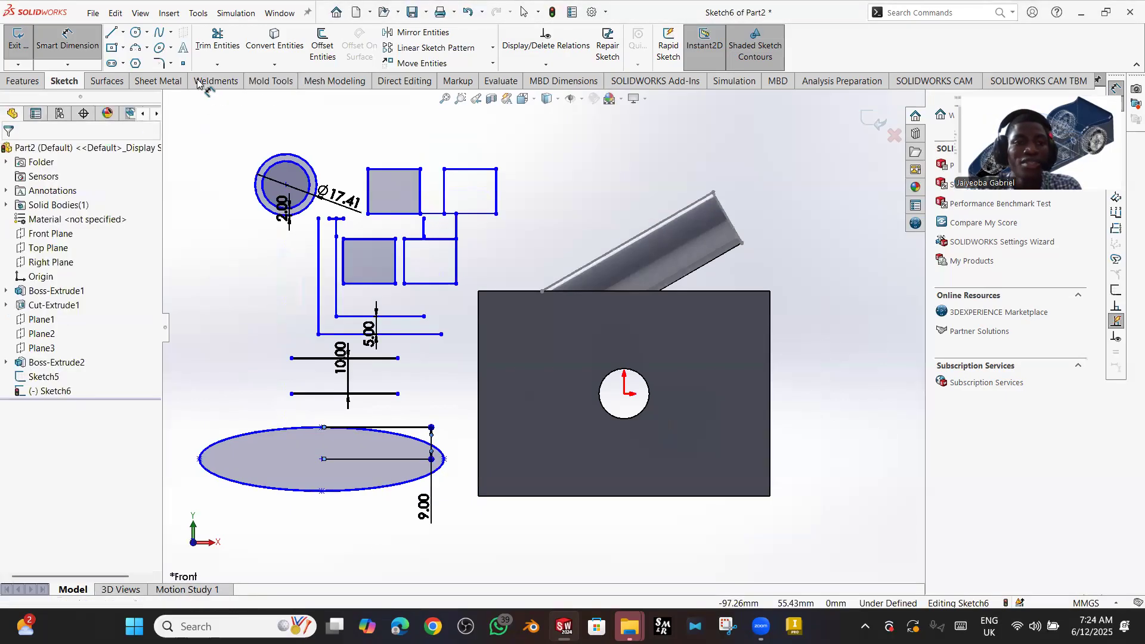
{"action": "key", "text": "Escape"}
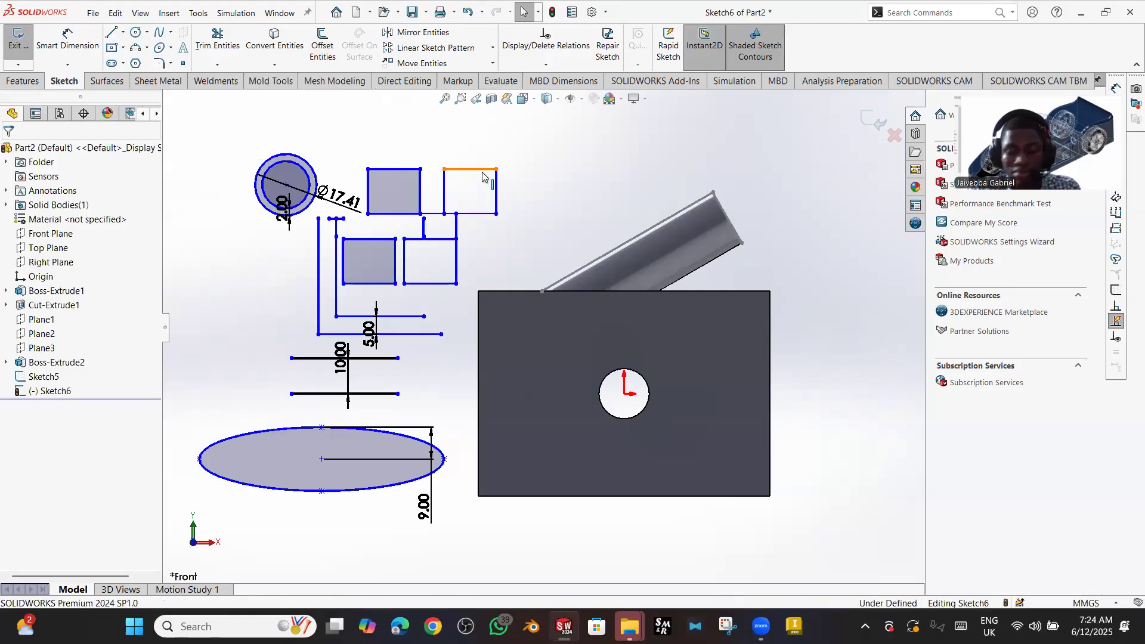
- Round the upper-right corner of the top-right rectangle with a 3 mm sketch fillet
{"action": "left_click", "coordinate": [159, 64]}
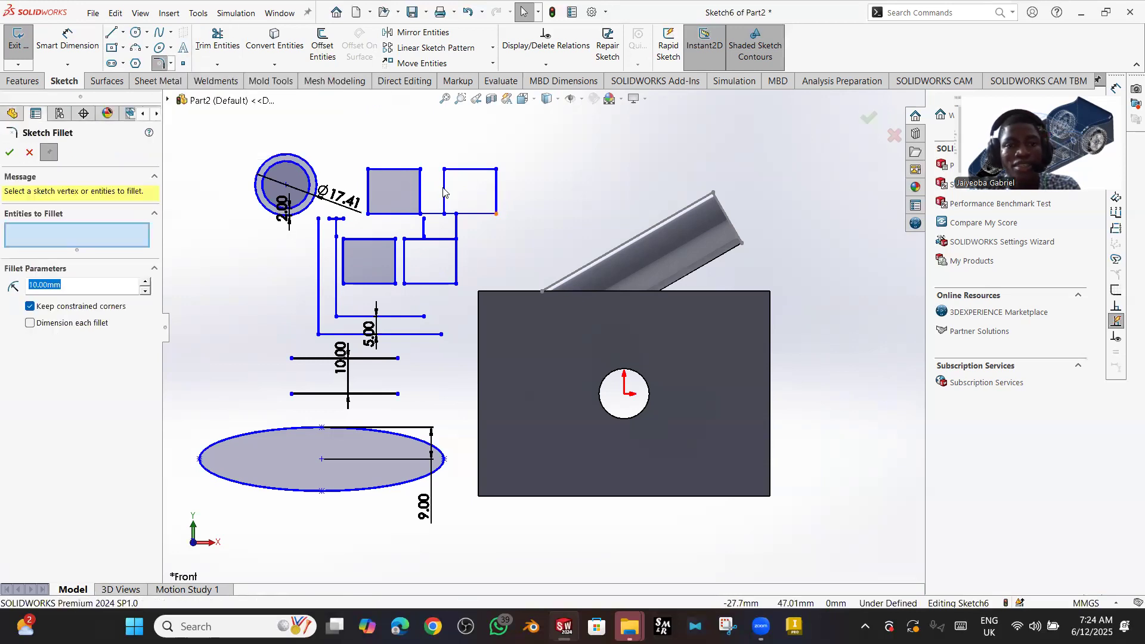
{"action": "left_click", "coordinate": [487, 172]}
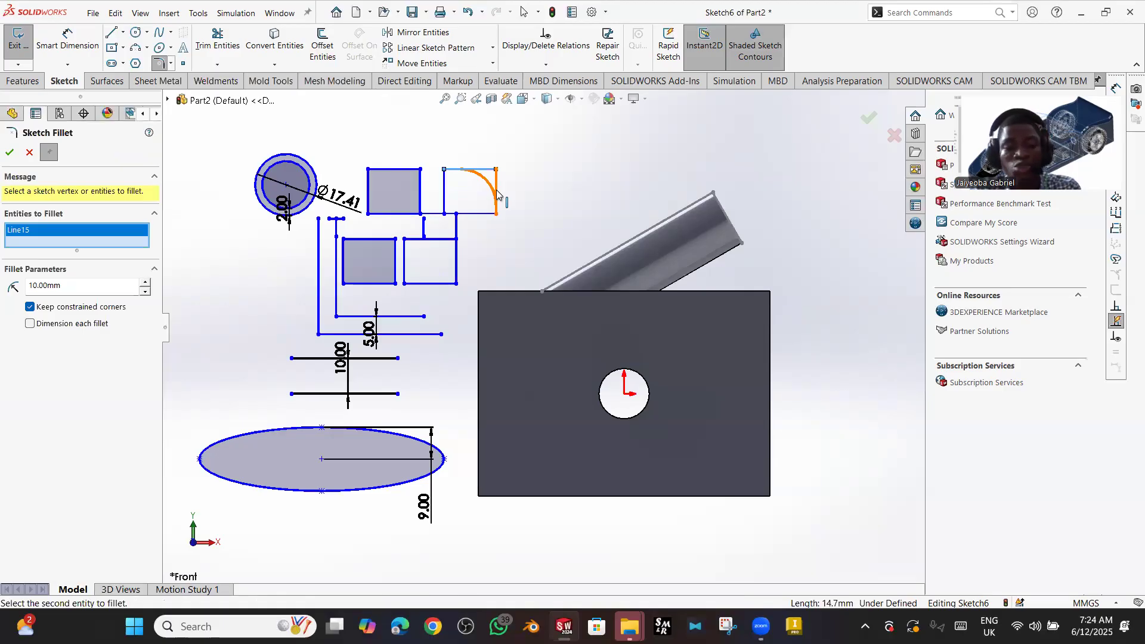
{"action": "left_click", "coordinate": [497, 194]}
{"action": "left_click_drag", "start_coordinate": [62, 285], "coordinate": [32, 286]}
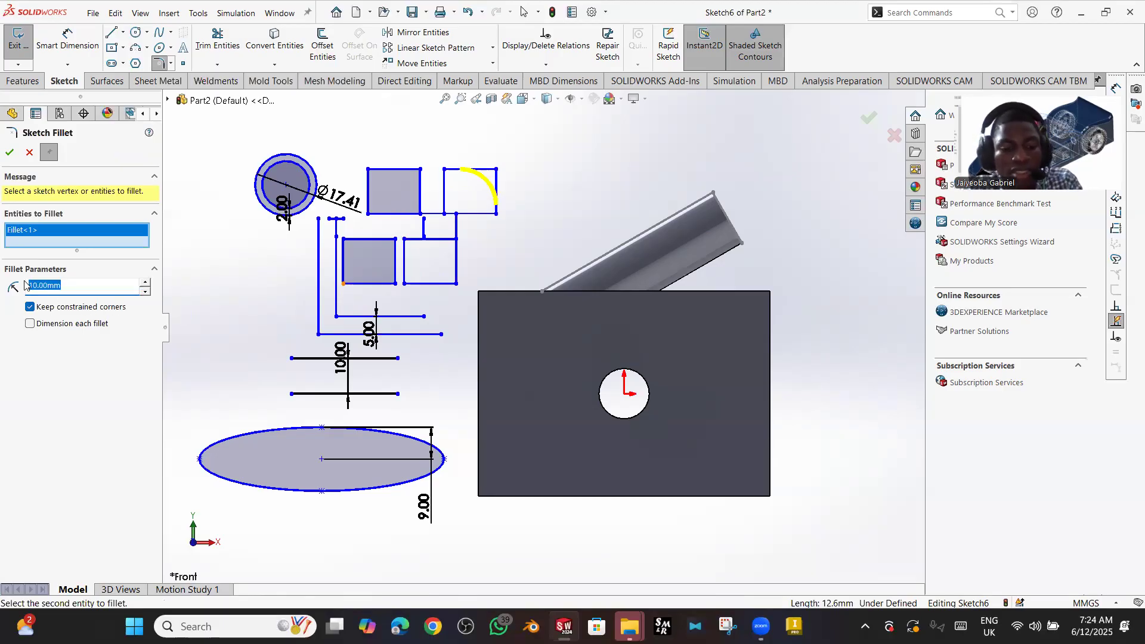
{"action": "type", "text": "3"}
{"action": "key", "text": "Return"}
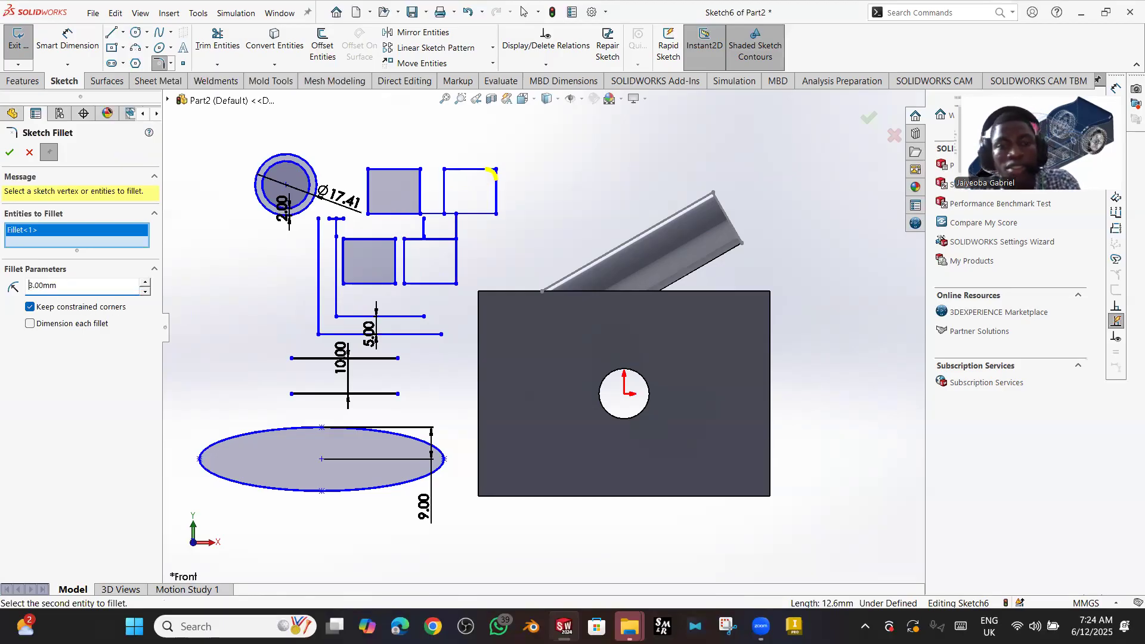
{"action": "left_click", "coordinate": [10, 153]}
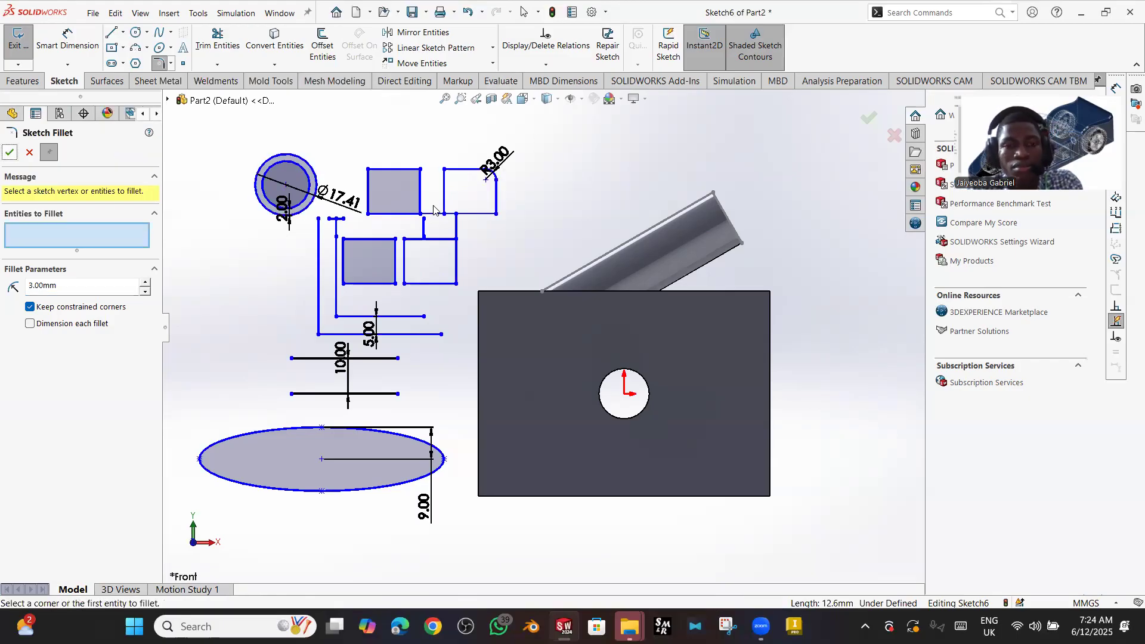
{"action": "left_click", "coordinate": [30, 153]}
- Delete all the practice geometry and dimensions beside the block and exit the sketch
{"action": "mouse_move", "coordinate": [167, 108]}
{"action": "left_mouse_down"}
{"action": "mouse_move", "coordinate": [491, 413]}
{"action": "mouse_move", "coordinate": [564, 518]}
{"action": "left_mouse_up"}
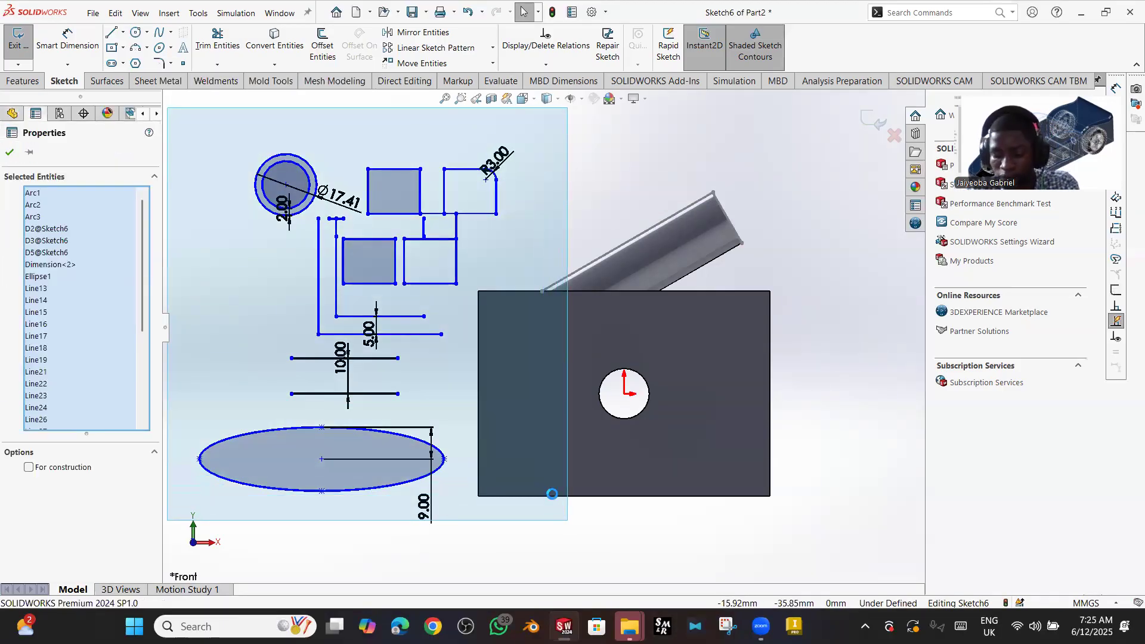
{"action": "key", "text": "Delete"}
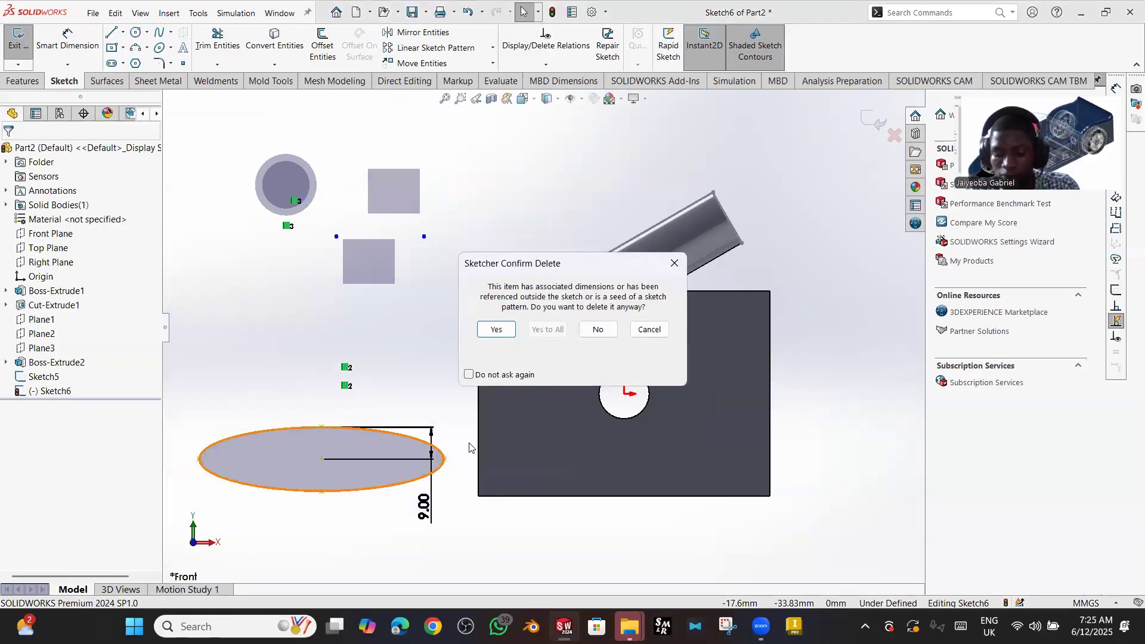
{"action": "left_click", "coordinate": [490, 329]}
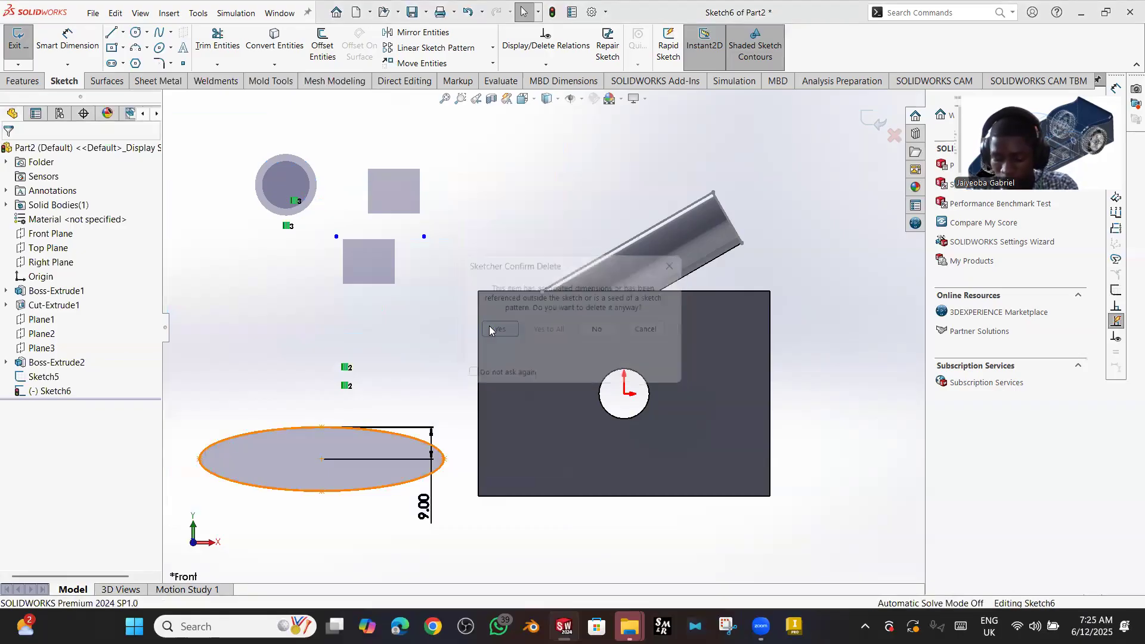
{"action": "left_click", "coordinate": [874, 123]}
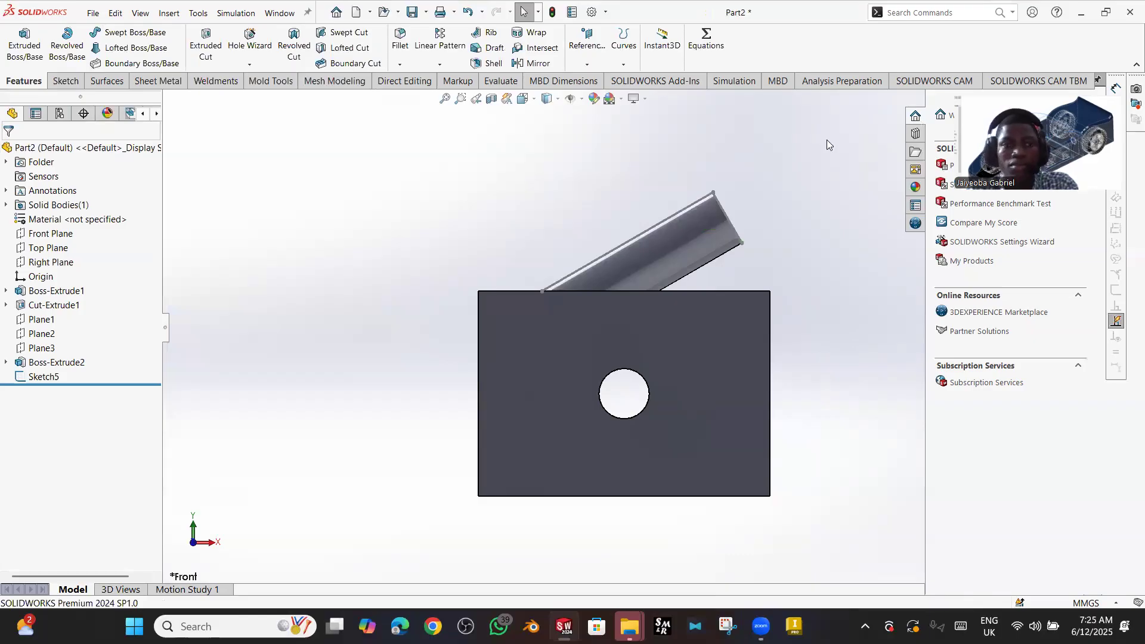
- Fillet the block's two short top edges and its lower-left short edge with a 5 mm radius
{"action": "key", "text": "ctrl+7"}
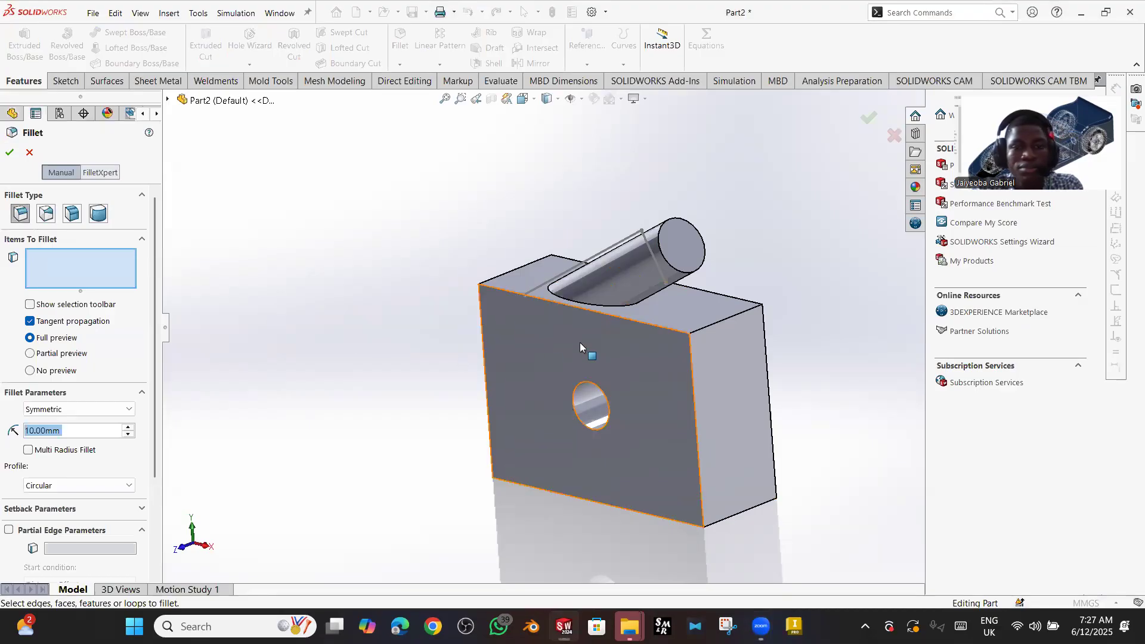
{"action": "left_click", "coordinate": [709, 330]}
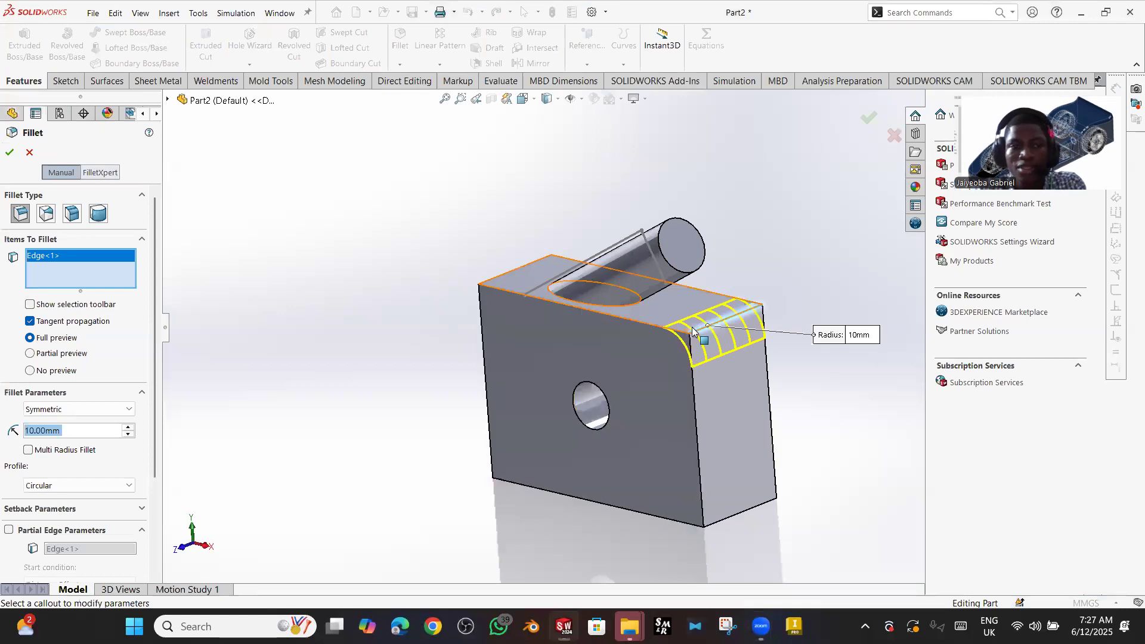
{"action": "type", "text": "5"}
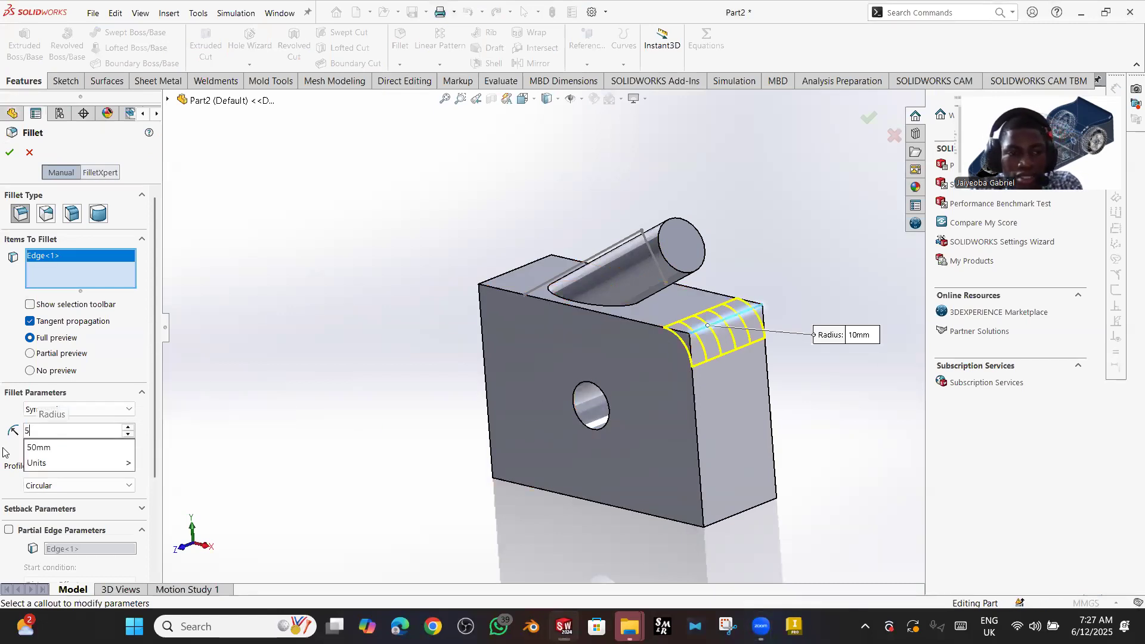
{"action": "key", "text": "Return"}
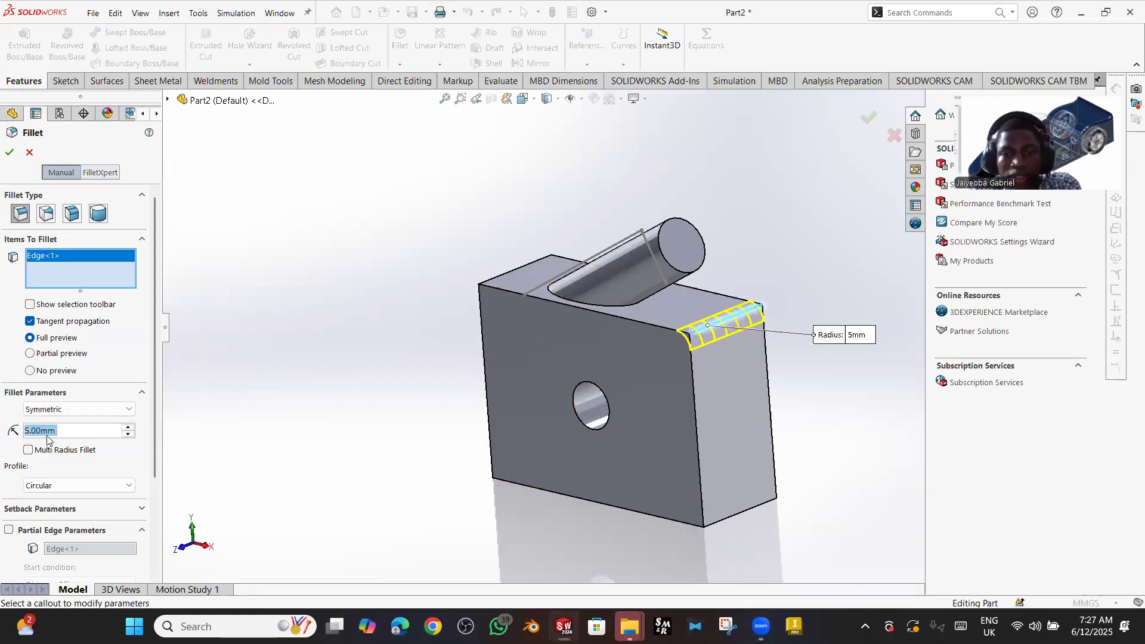
{"action": "left_click", "coordinate": [503, 278]}
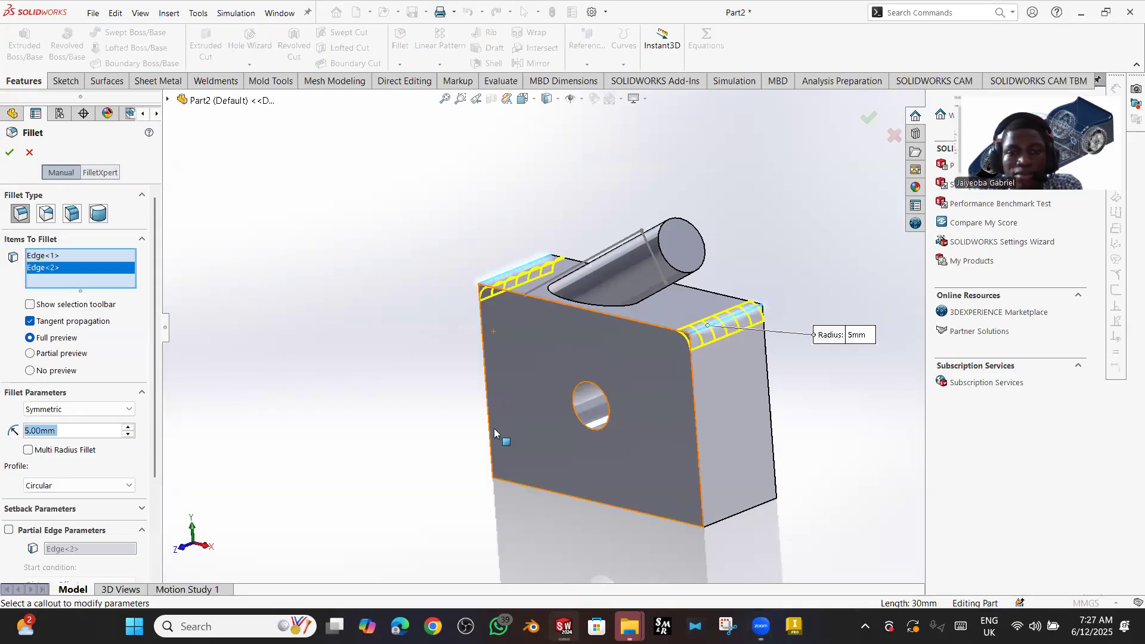
{"action": "left_click", "coordinate": [517, 473]}
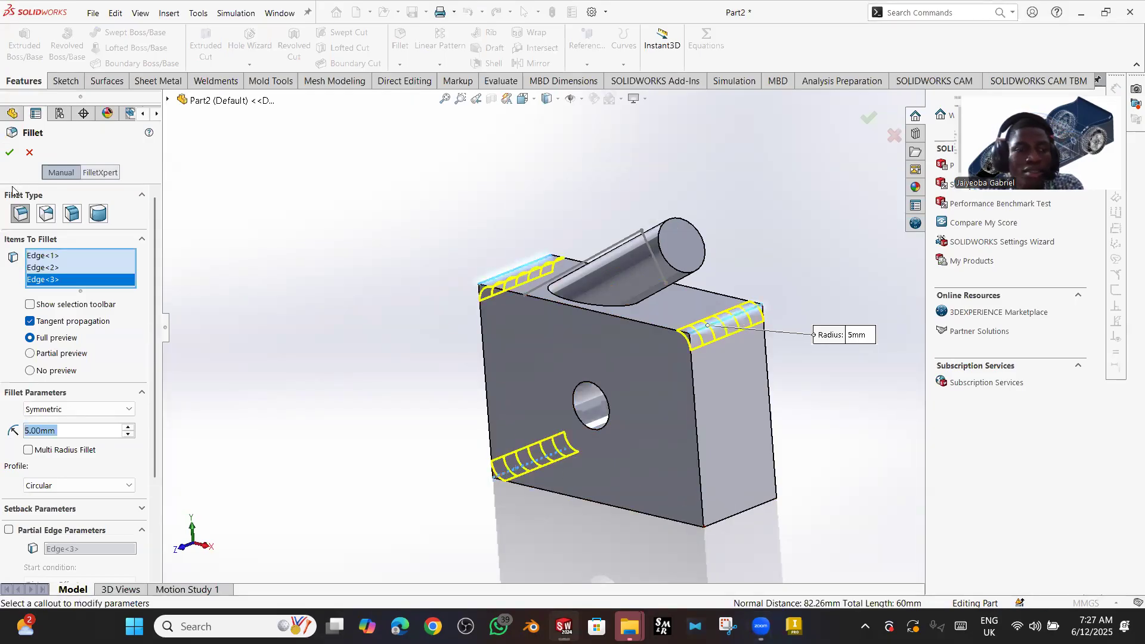
{"action": "left_click", "coordinate": [10, 152]}
{"action": "left_click", "coordinate": [12, 154]}
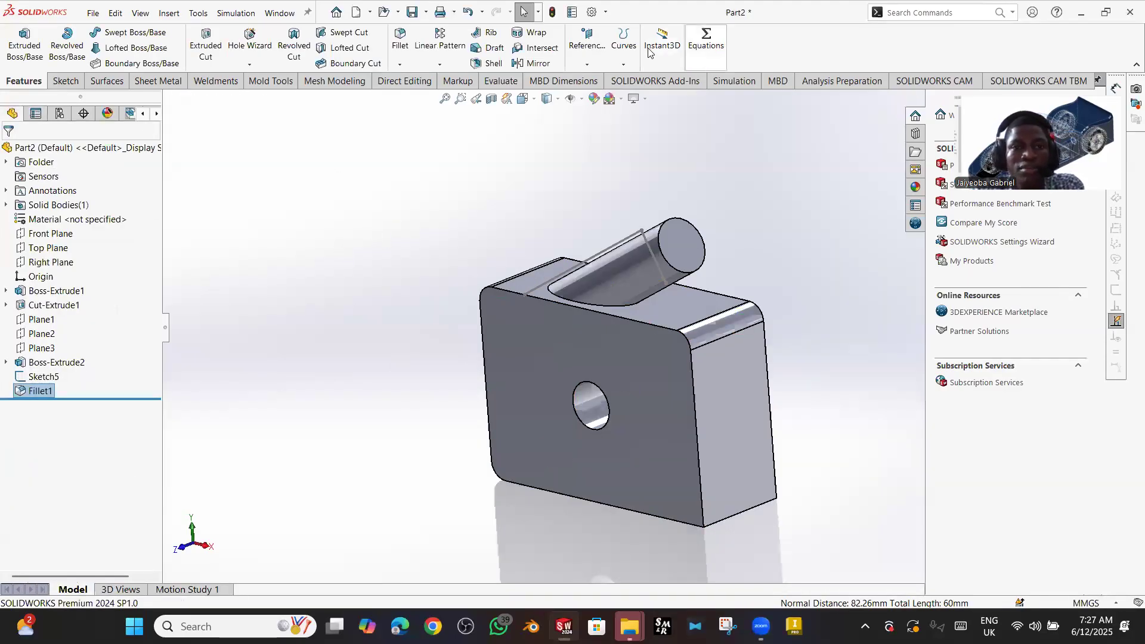
- Chamfer the block's remaining lower-right short edge at 10 mm and 45 degrees
{"action": "left_click", "coordinate": [399, 64]}
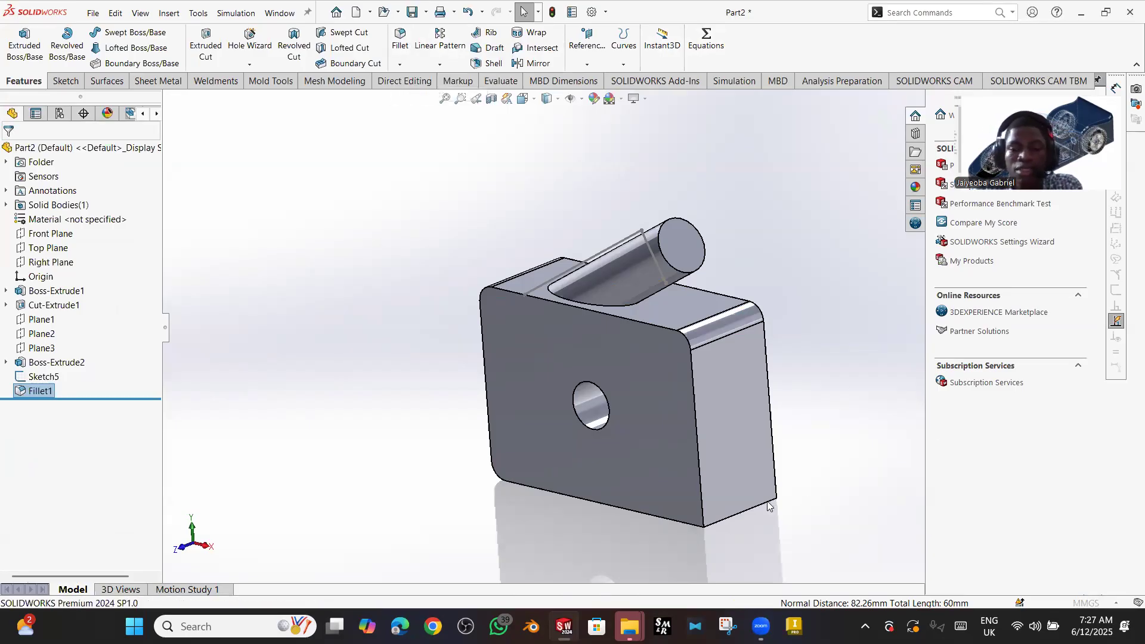
{"action": "left_click", "coordinate": [745, 514]}
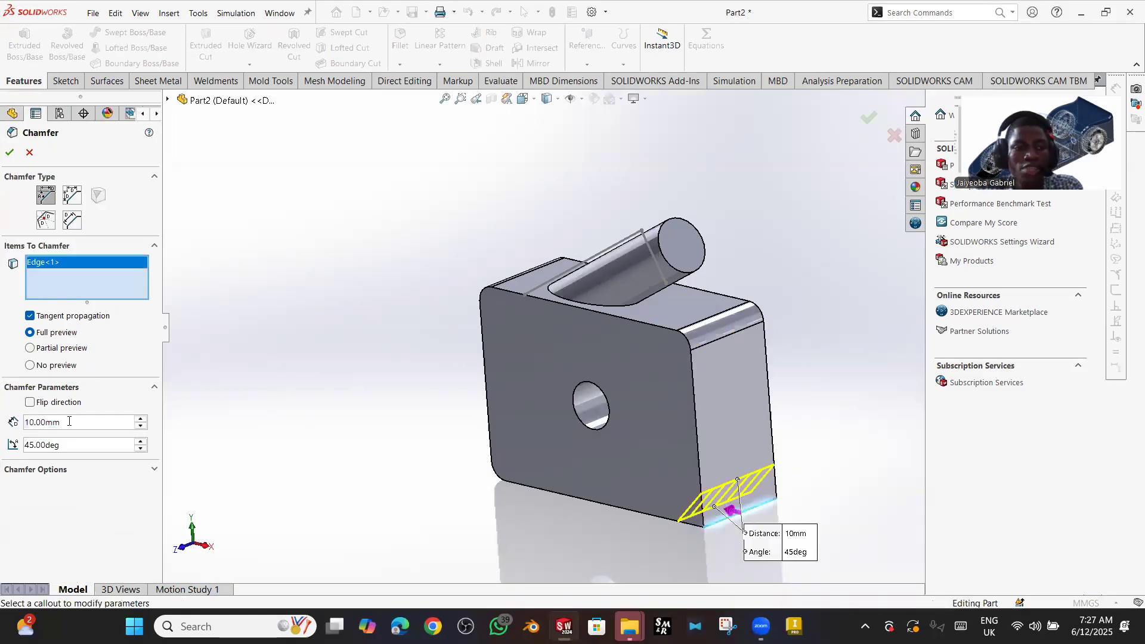
{"action": "left_click_drag", "start_coordinate": [66, 423], "coordinate": [9, 423]}
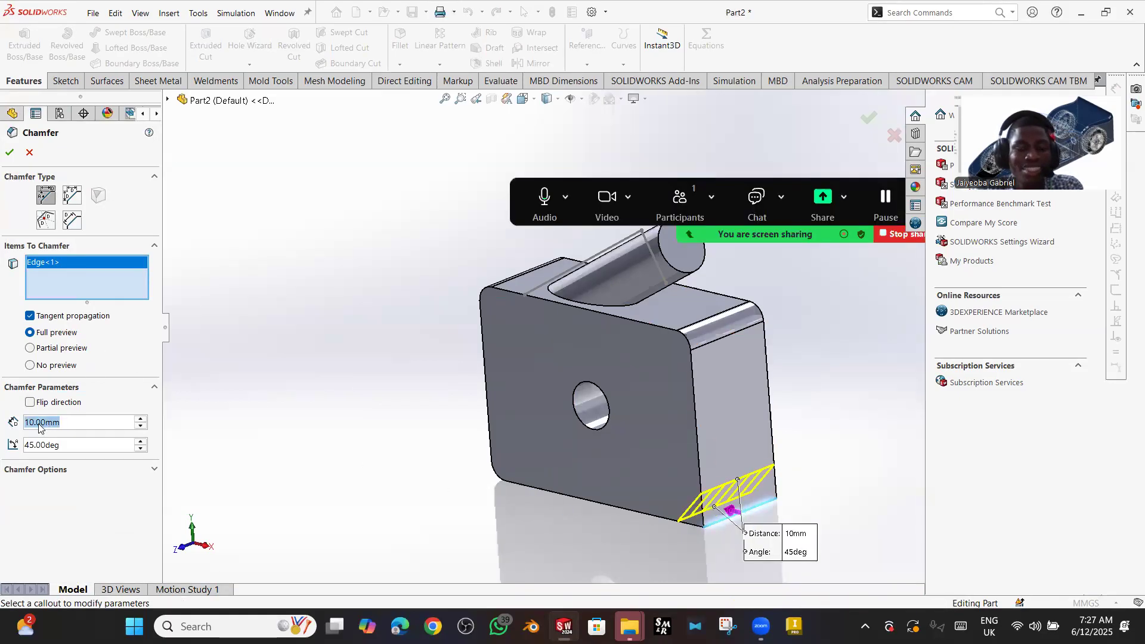
{"action": "left_click", "coordinate": [10, 152]}
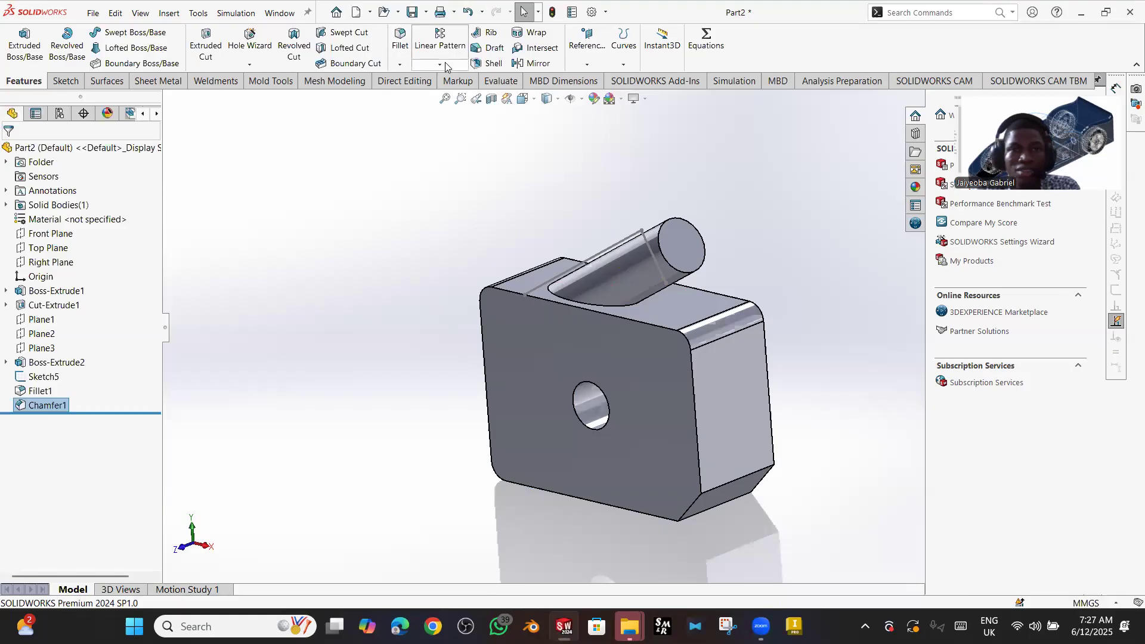
- Start a Linear Pattern along the block's long top front edge, replacing the chamfer with the through hole as the feature to pattern
{"action": "left_click", "coordinate": [439, 42]}
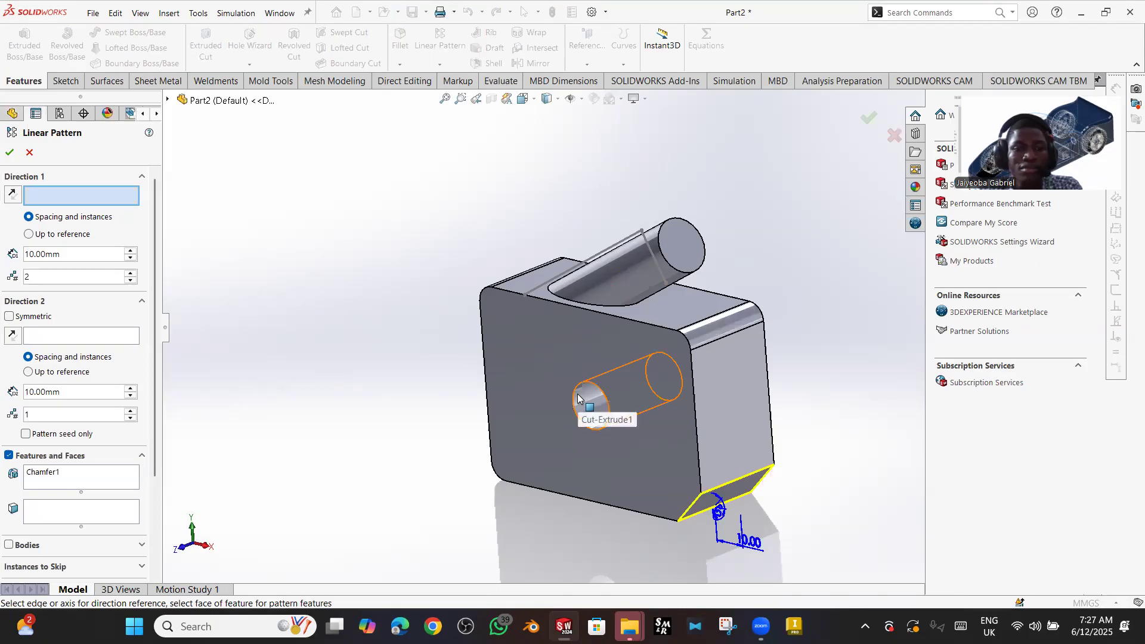
{"action": "left_click", "coordinate": [616, 316]}
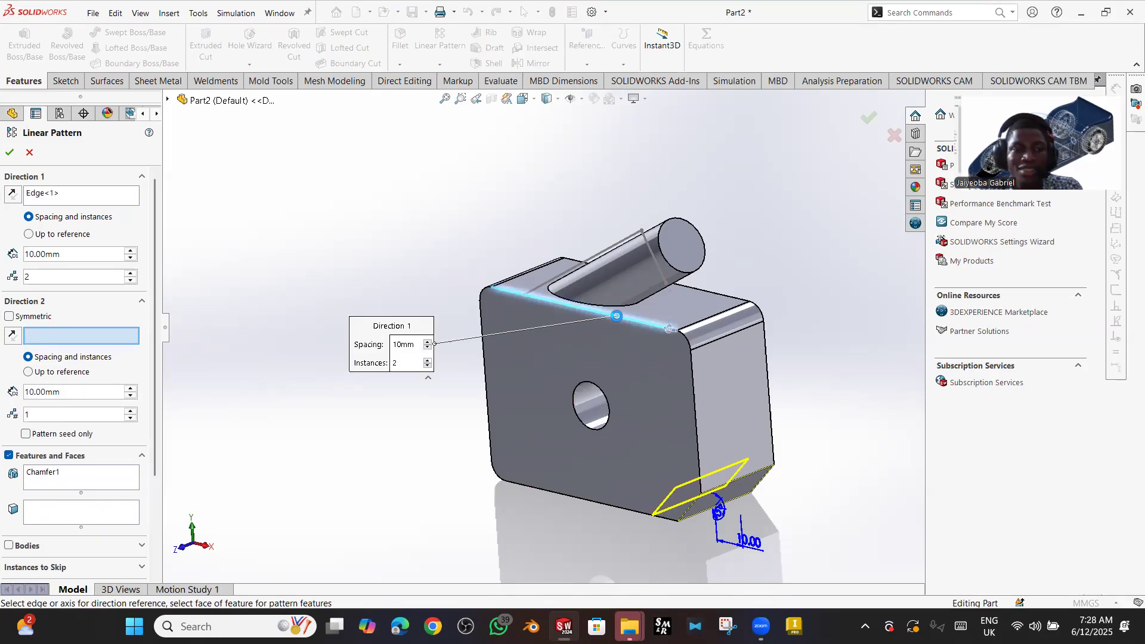
{"action": "left_click", "coordinate": [70, 478]}
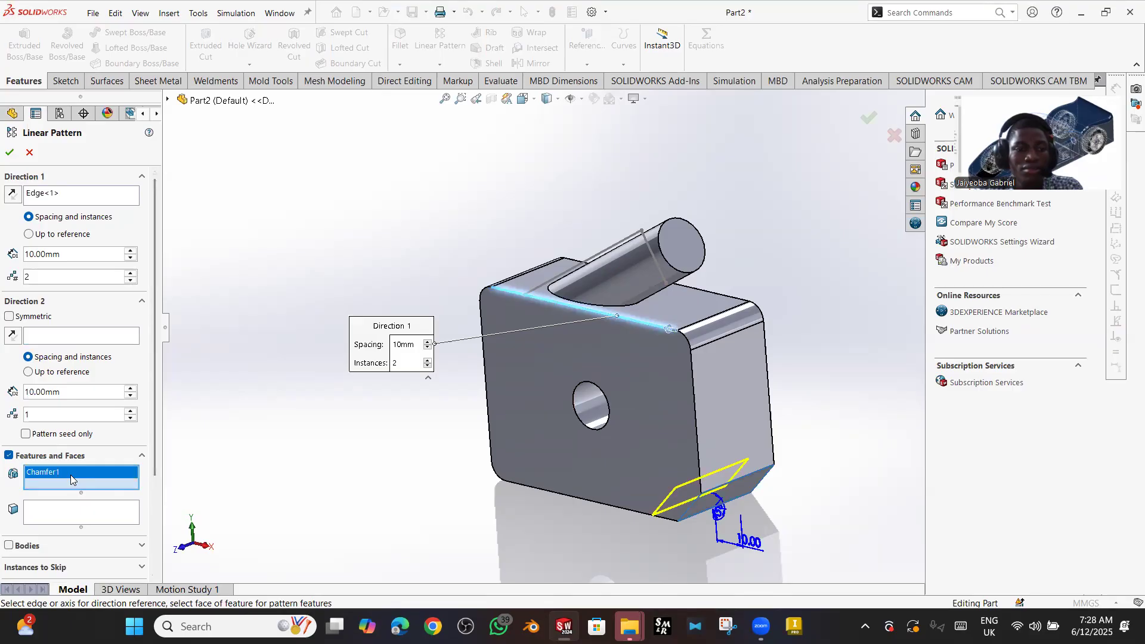
{"action": "right_click", "coordinate": [70, 474]}
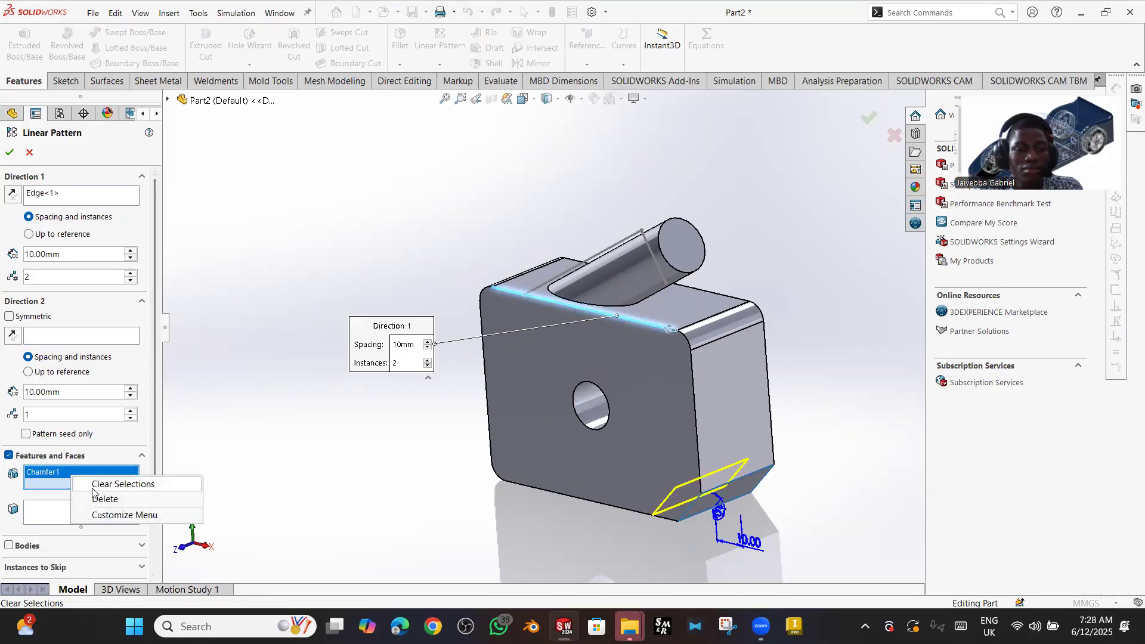
{"action": "left_click", "coordinate": [88, 488]}
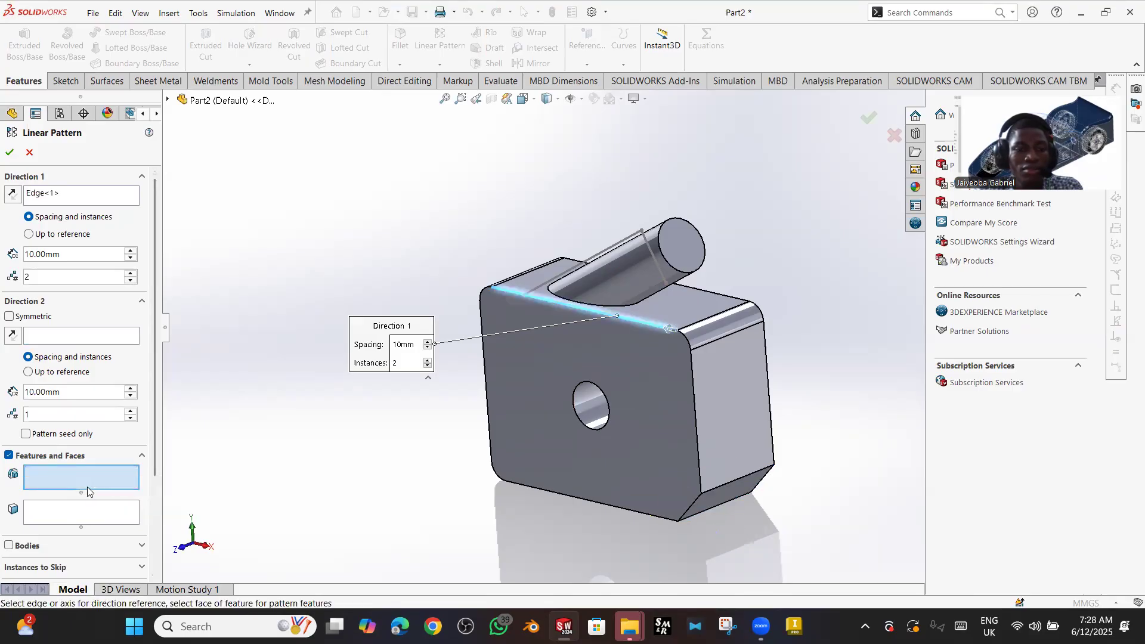
{"action": "left_click", "coordinate": [577, 394]}
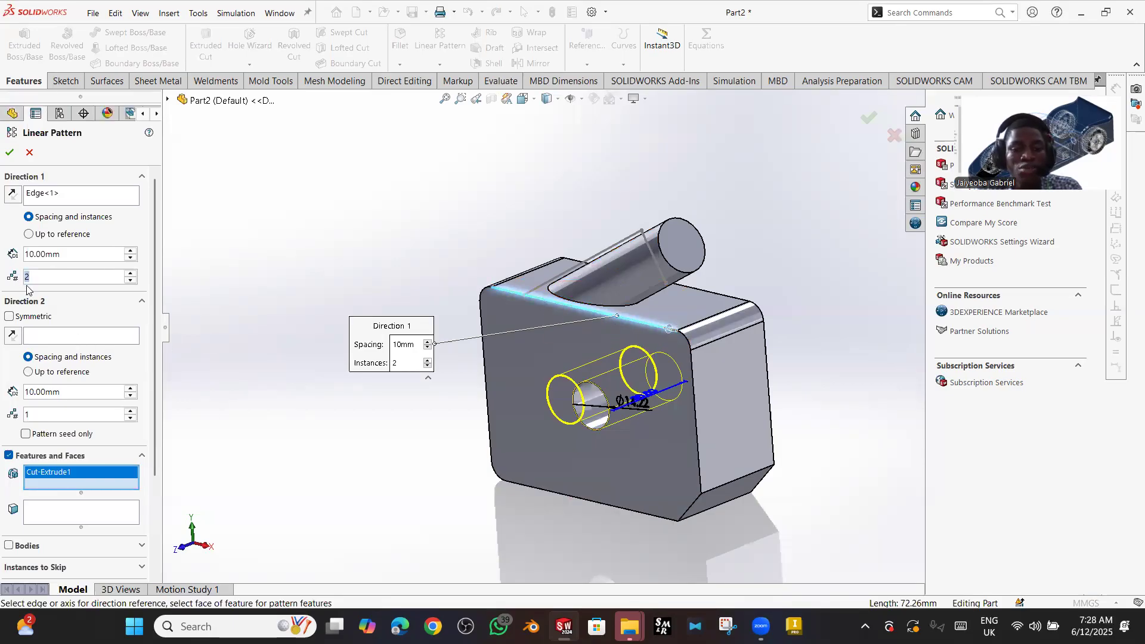
- Set the first pattern direction to 3 instances, trying a 15 mm spacing before settling on 17 mm
{"action": "type", "text": "3"}
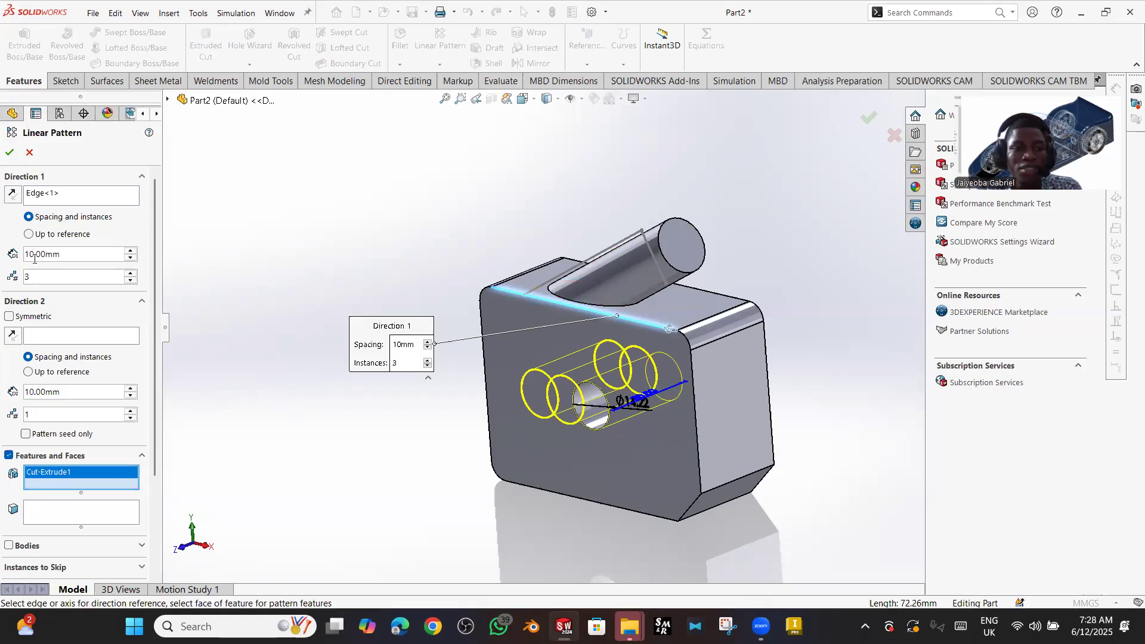
{"action": "double_click", "coordinate": [35, 255]}
{"action": "type", "text": "15"}
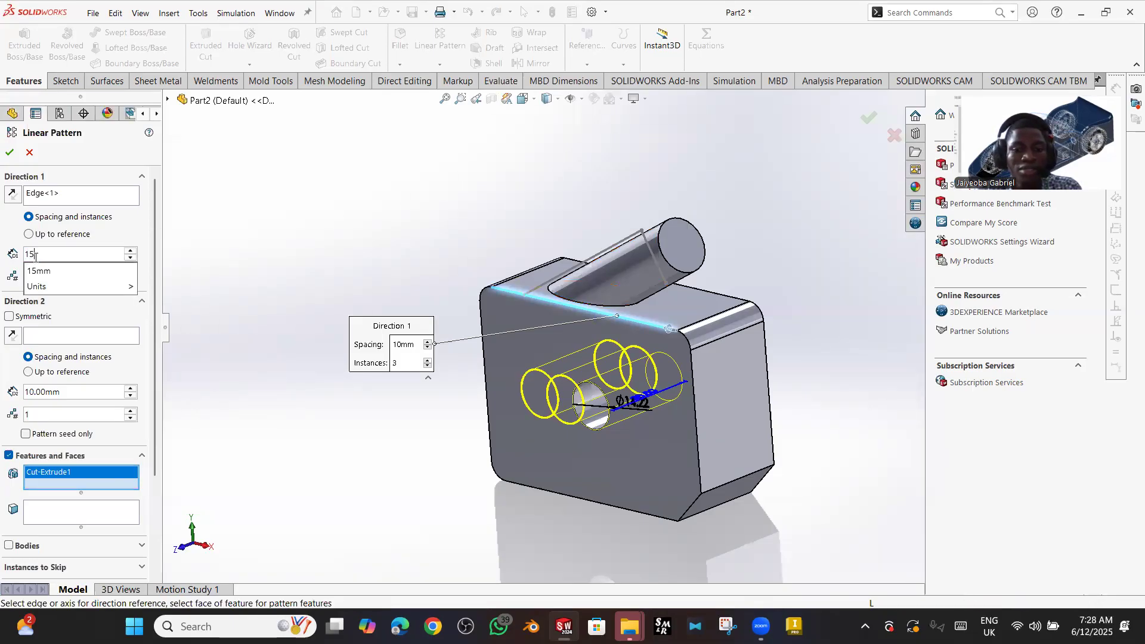
{"action": "key", "text": "Return"}
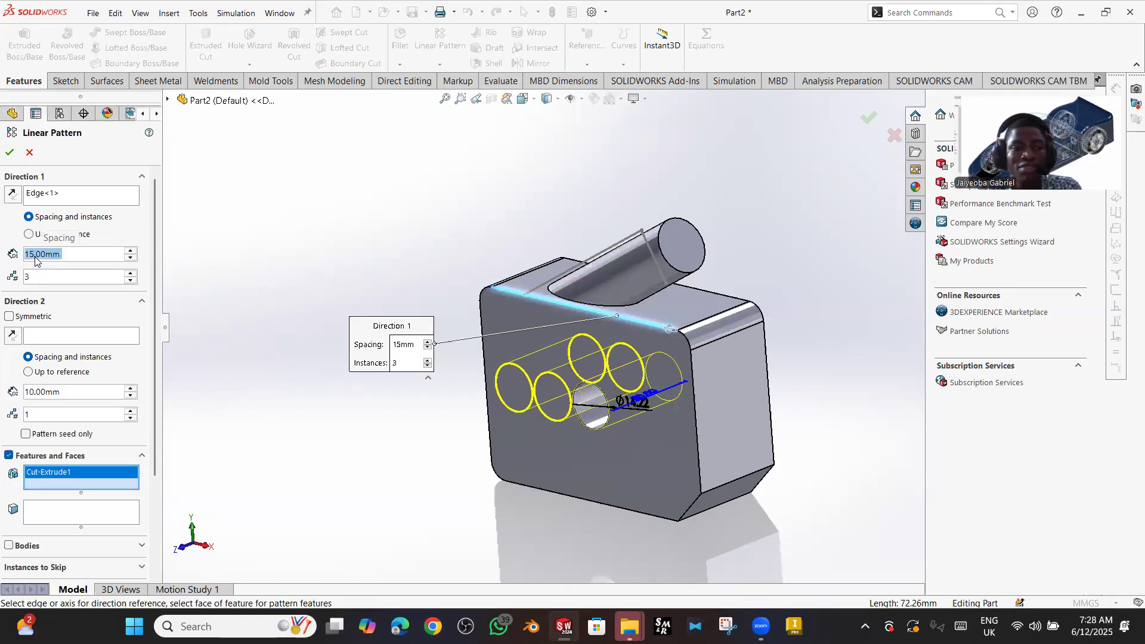
{"action": "type", "text": "17"}
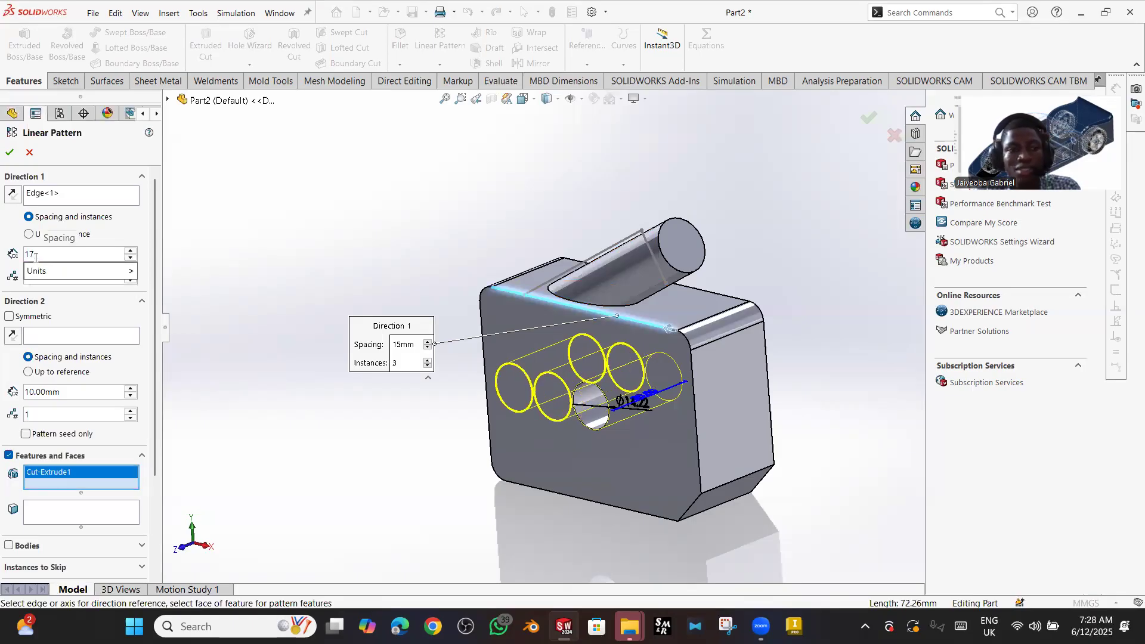
{"action": "key", "text": "Return"}
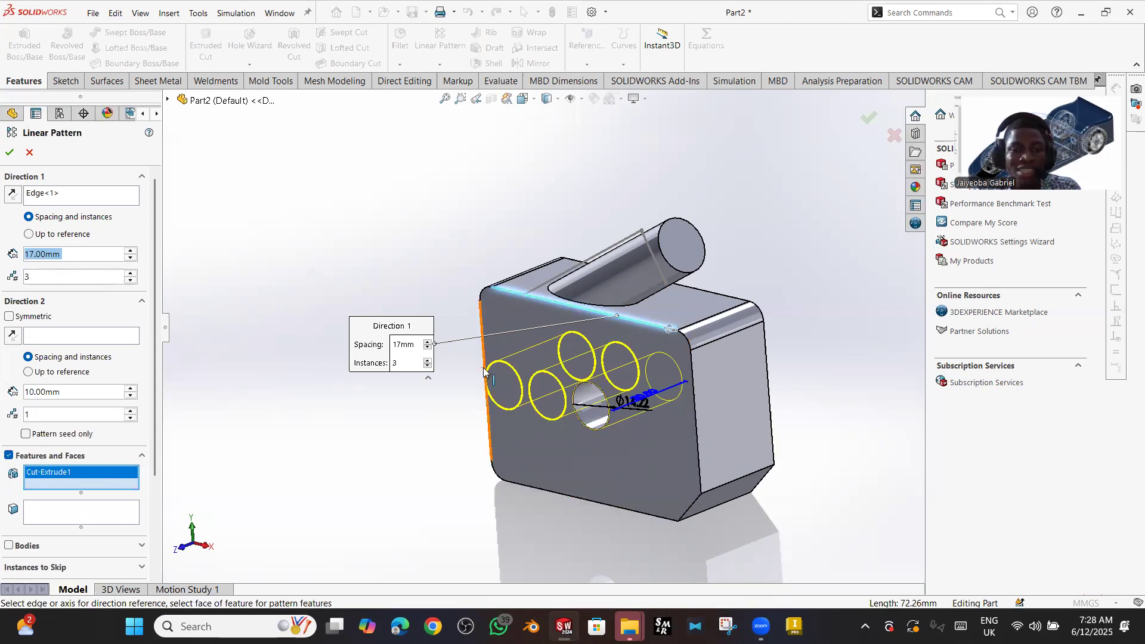
- Use the front face's left vertical edge as the pattern's second direction with 2 instances
{"action": "left_click", "coordinate": [55, 335]}
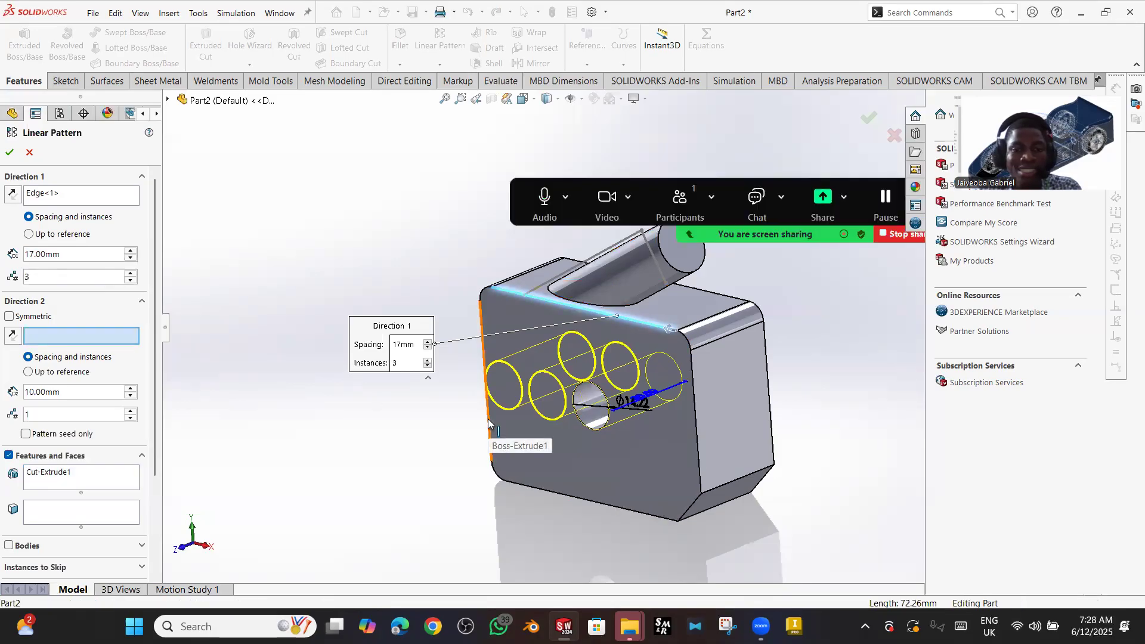
{"action": "left_click", "coordinate": [489, 438]}
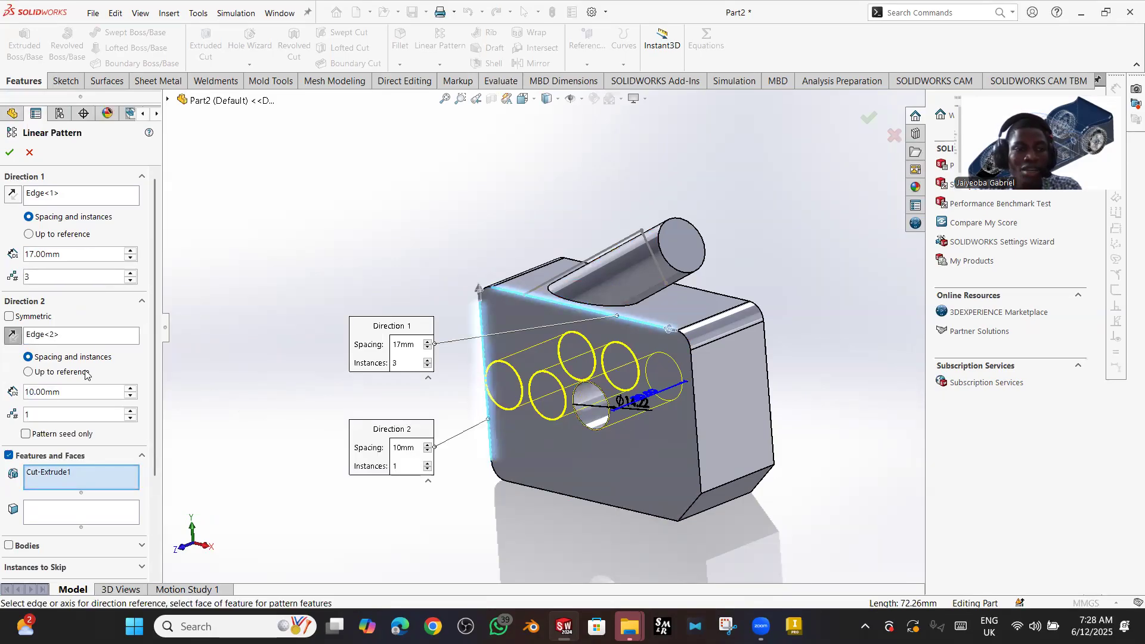
{"action": "double_click", "coordinate": [28, 414]}
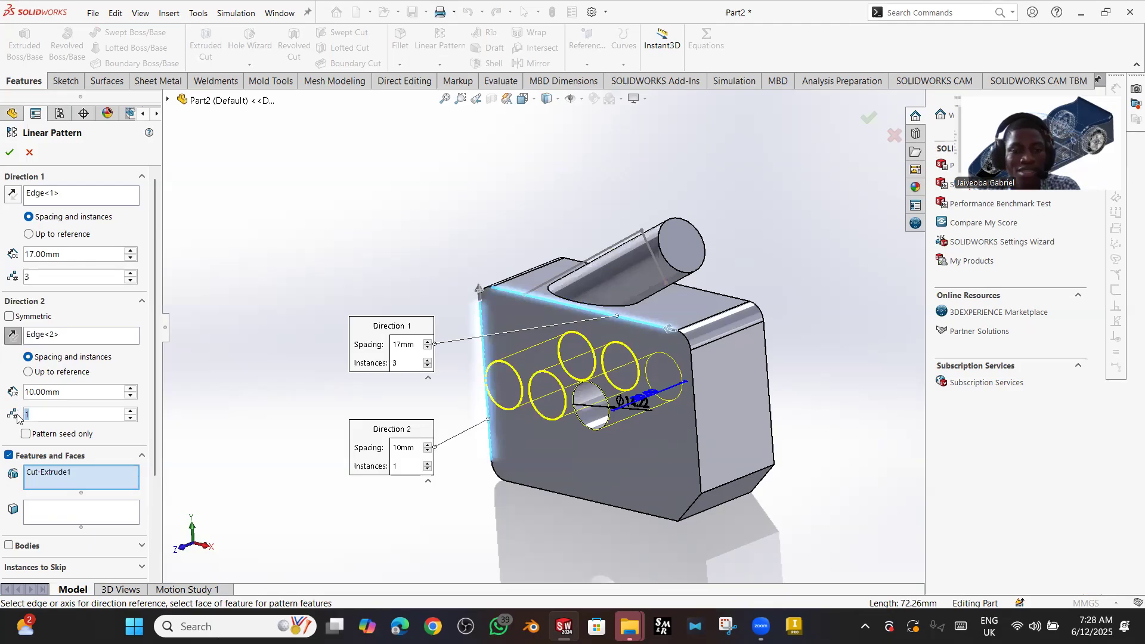
{"action": "type", "text": "2"}
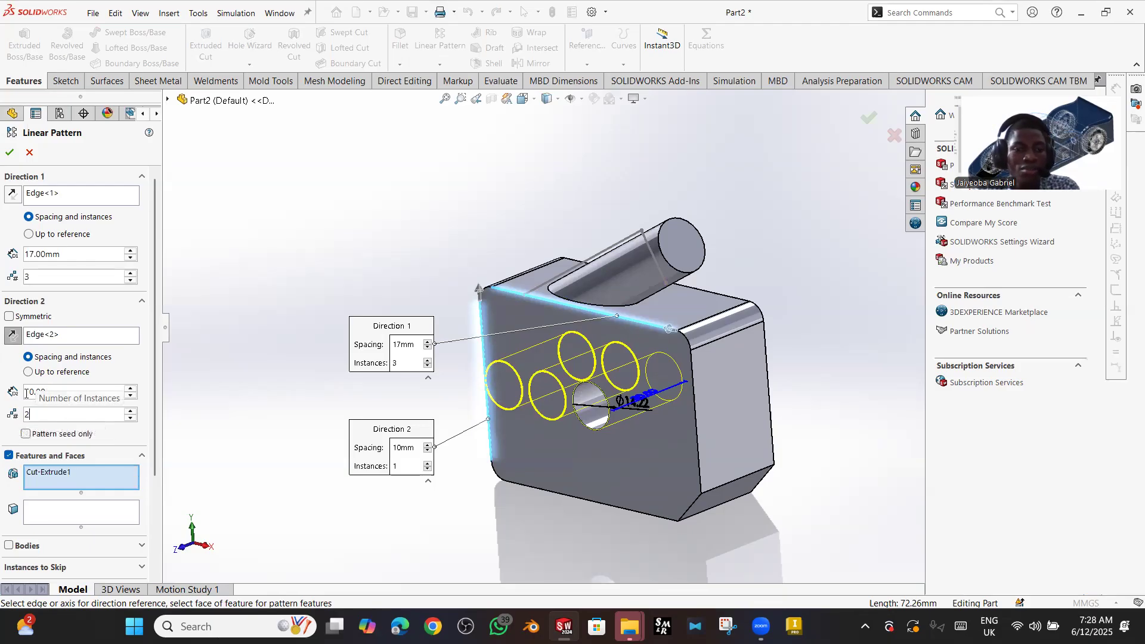
- Set the second direction's spacing to 17 mm, reverse it to point downward, and accept the hole pattern
{"action": "right_click", "coordinate": [46, 394]}
{"action": "key", "text": "Escape"}
{"action": "left_click_drag", "start_coordinate": [46, 394], "coordinate": [23, 393]}
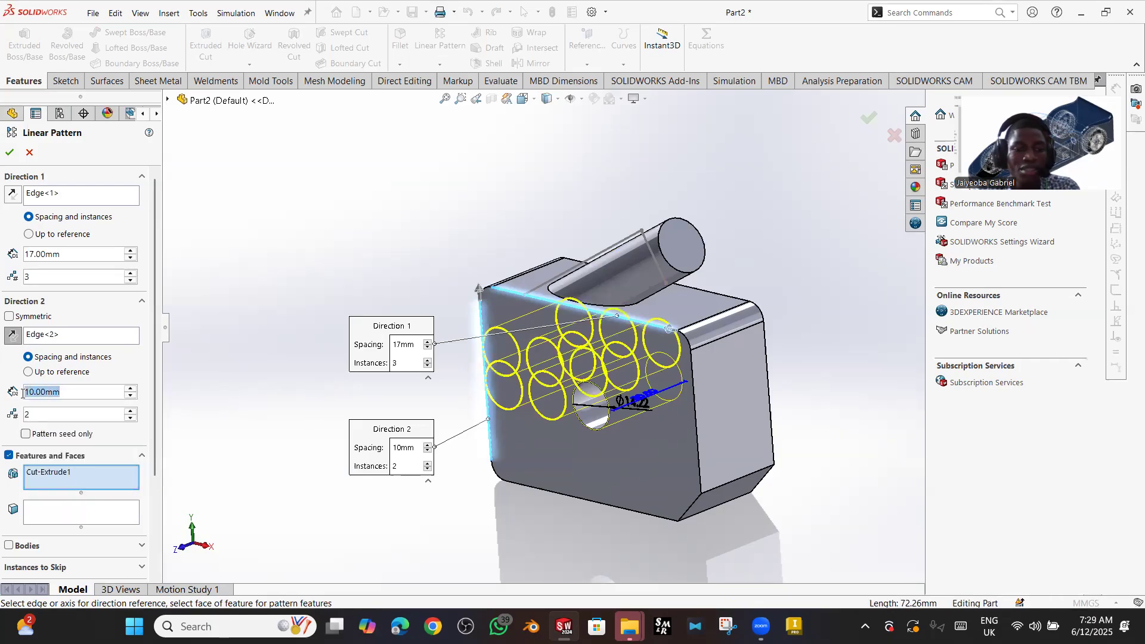
{"action": "type", "text": "14"}
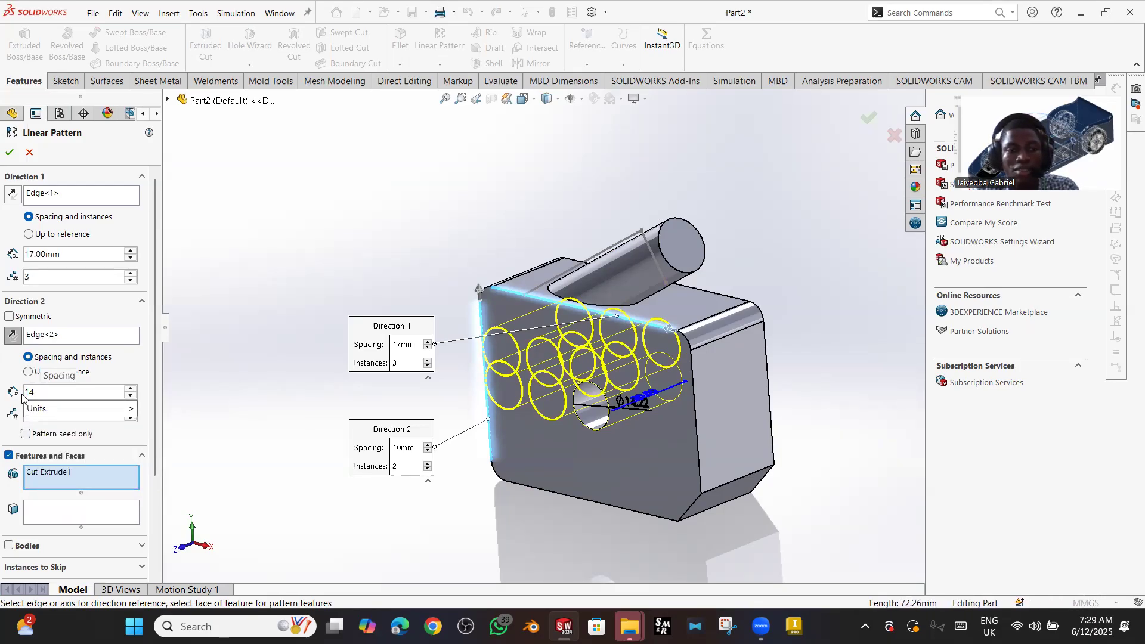
{"action": "key", "text": "Return"}
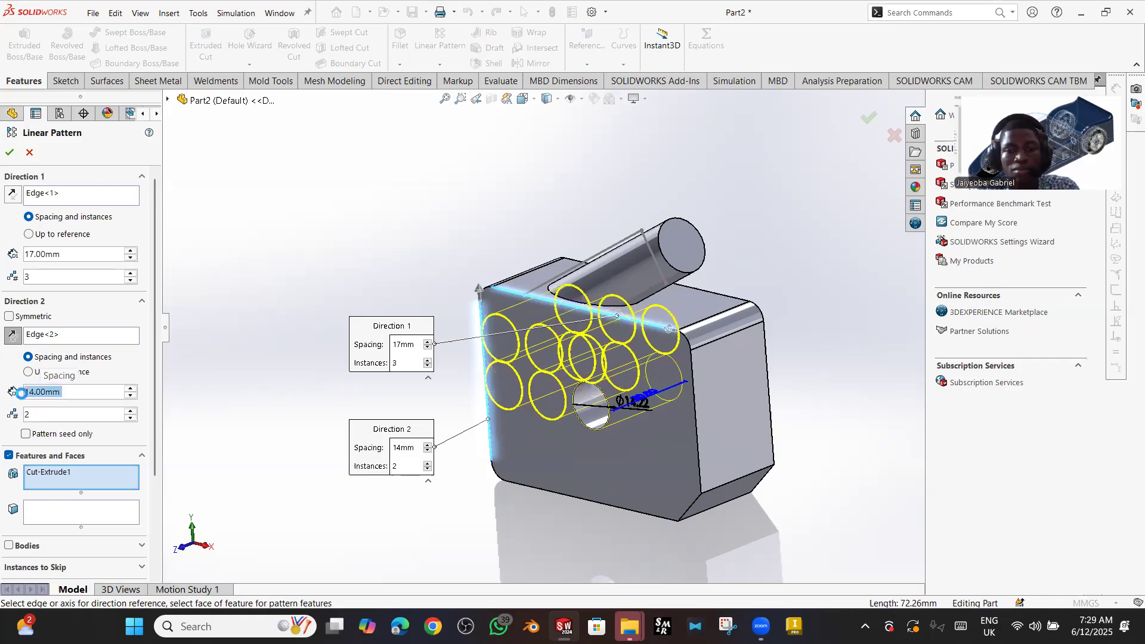
{"action": "type", "text": "17"}
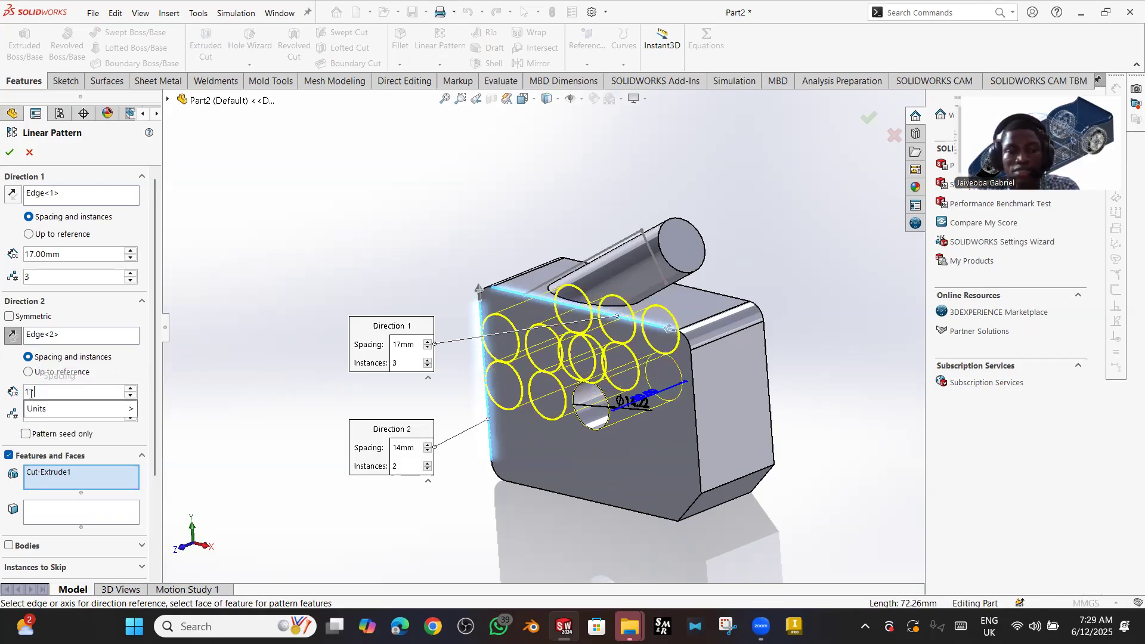
{"action": "key", "text": "Return"}
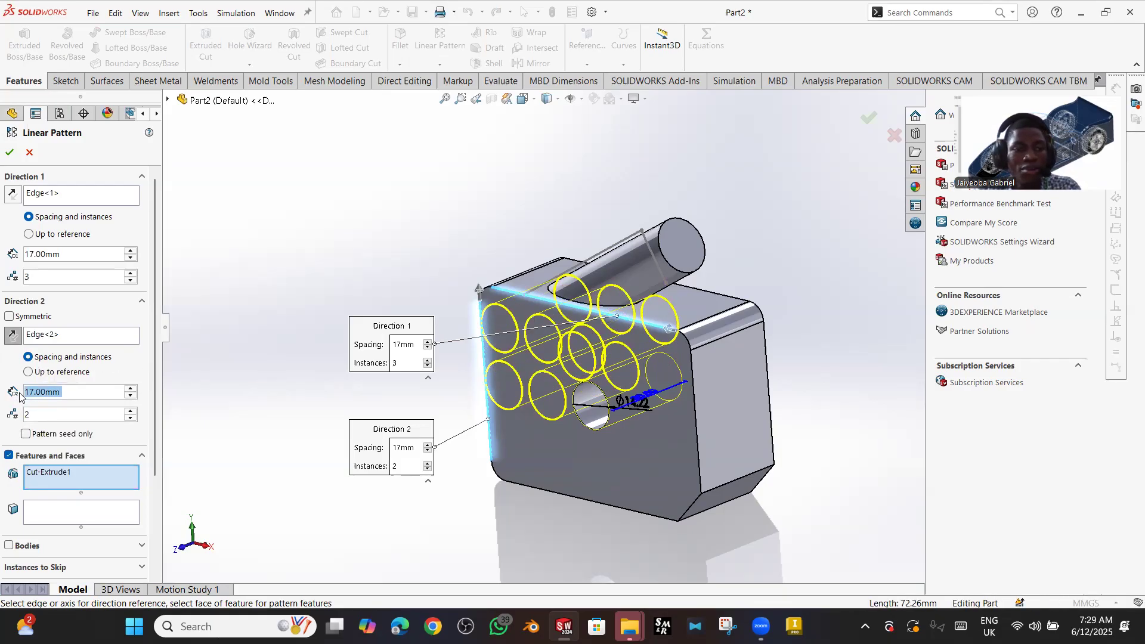
{"action": "left_click", "coordinate": [12, 337]}
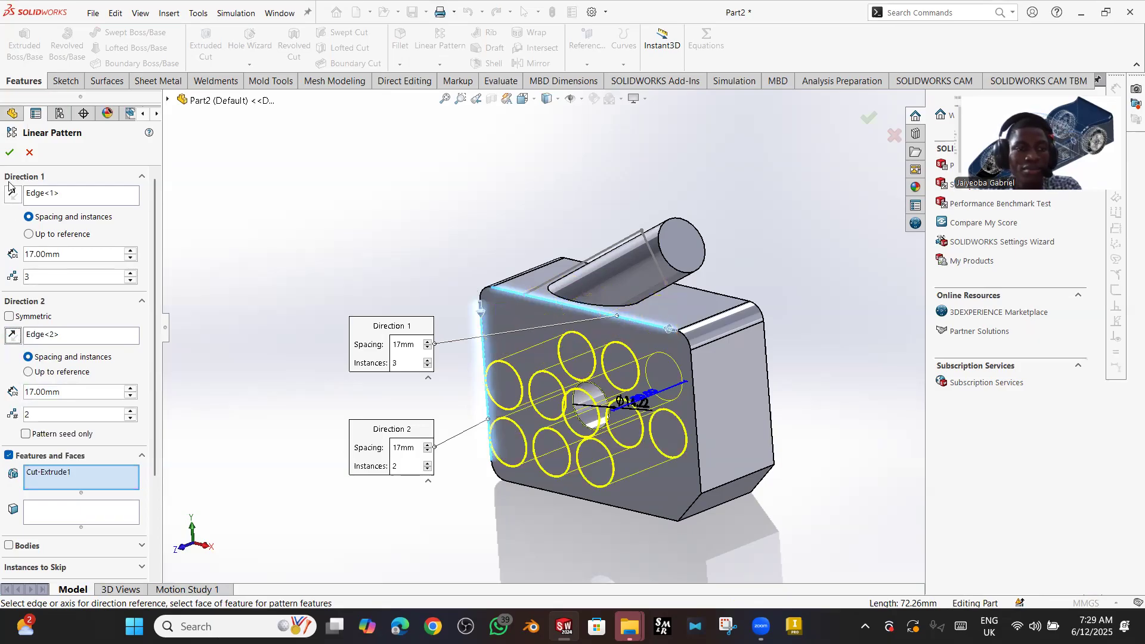
{"action": "left_click", "coordinate": [10, 153]}
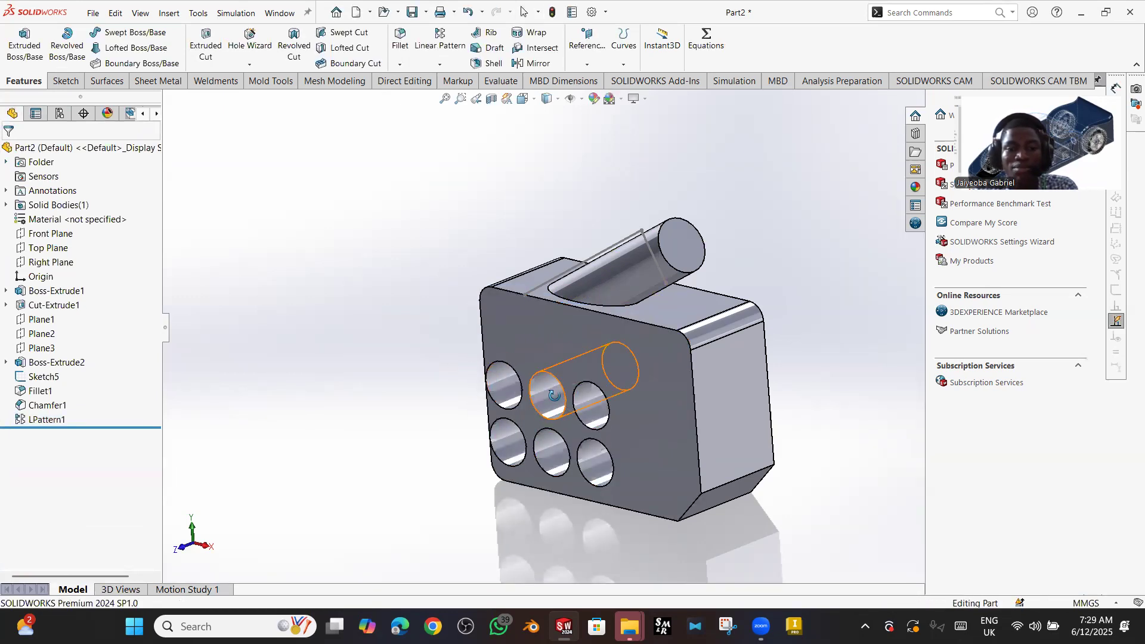
- Roll the model history back before the linear pattern, further back before the first extrusion, and forward again to the end
{"action": "middle_click_drag", "start_coordinate": [554, 395], "coordinate": [431, 389]}
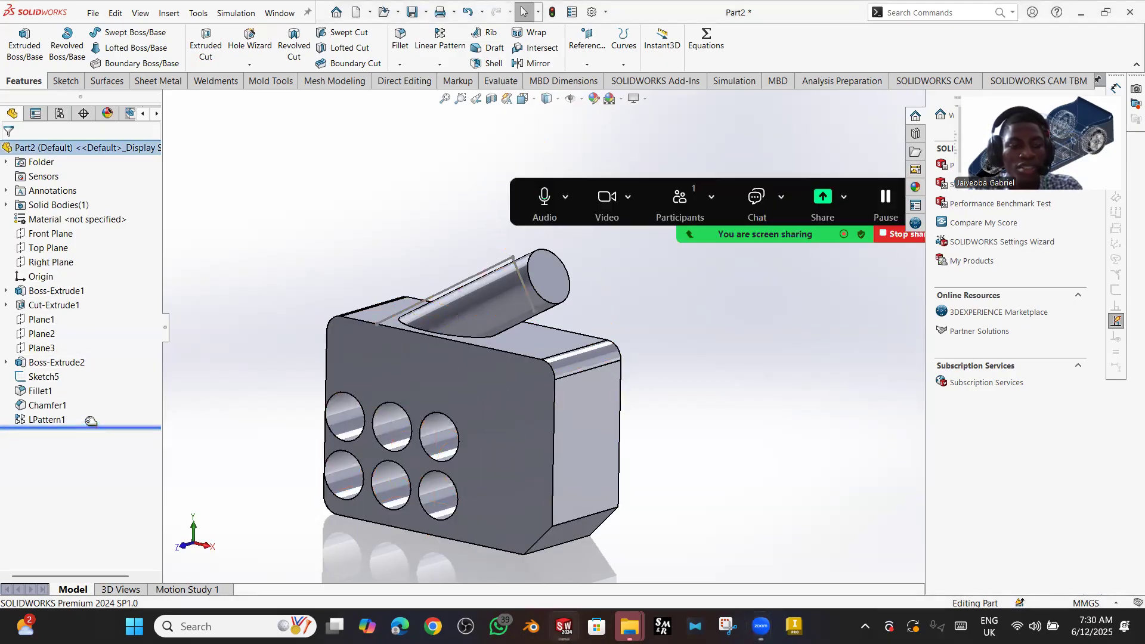
{"action": "left_click_drag", "start_coordinate": [91, 421], "coordinate": [90, 416]}
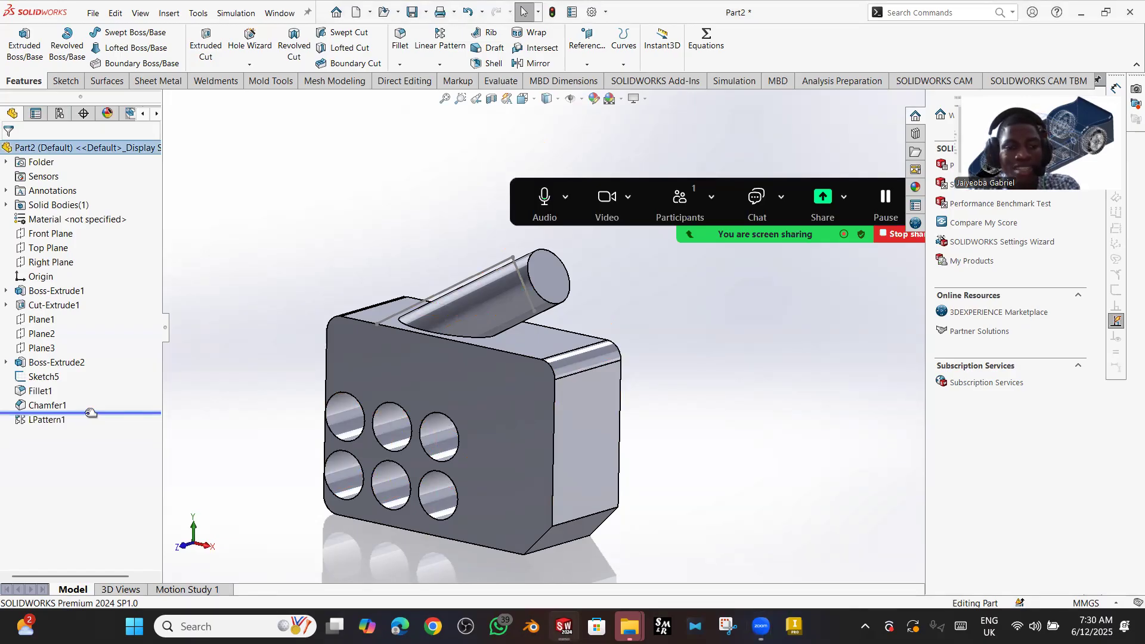
{"action": "left_click_drag", "start_coordinate": [91, 413], "coordinate": [90, 414]}
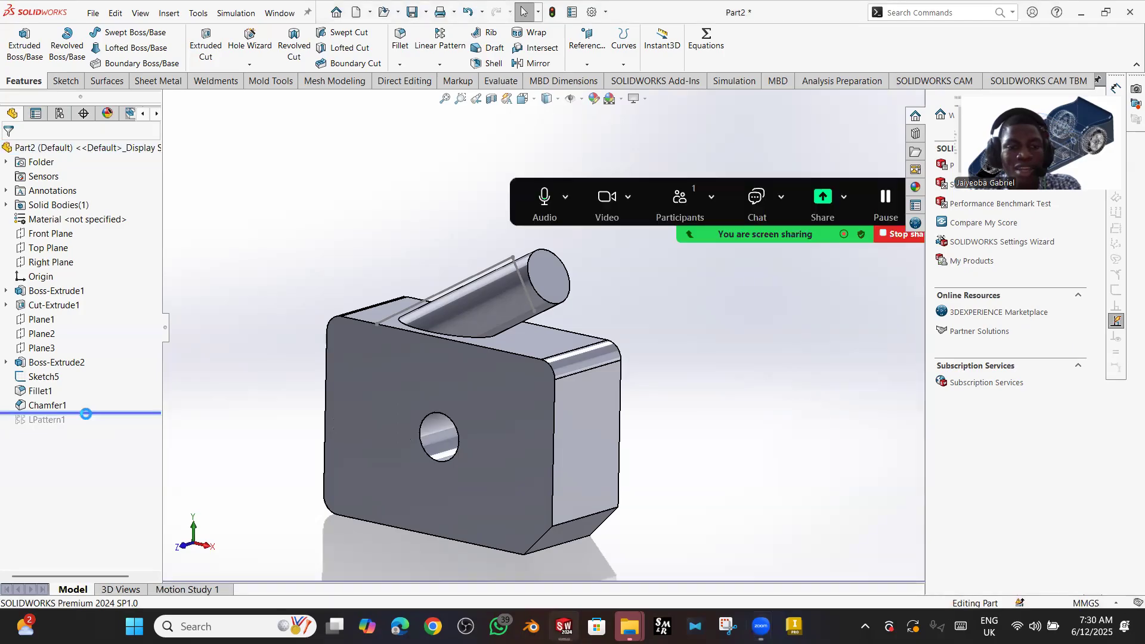
{"action": "left_click_drag", "start_coordinate": [99, 413], "coordinate": [110, 287]}
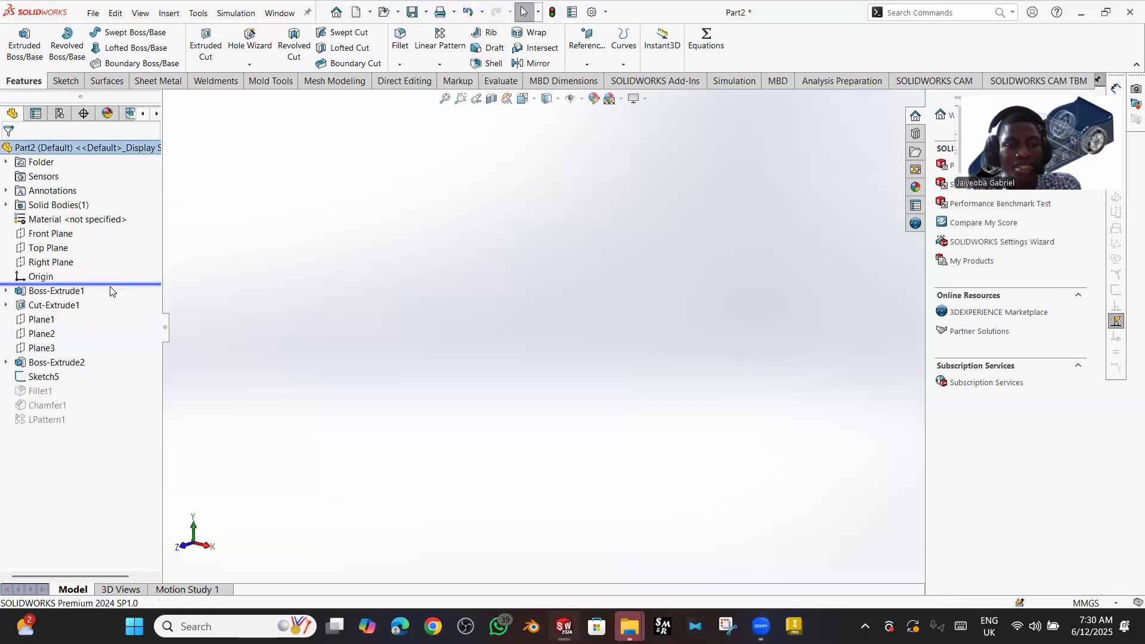
{"action": "left_click_drag", "start_coordinate": [147, 270], "coordinate": [132, 426]}
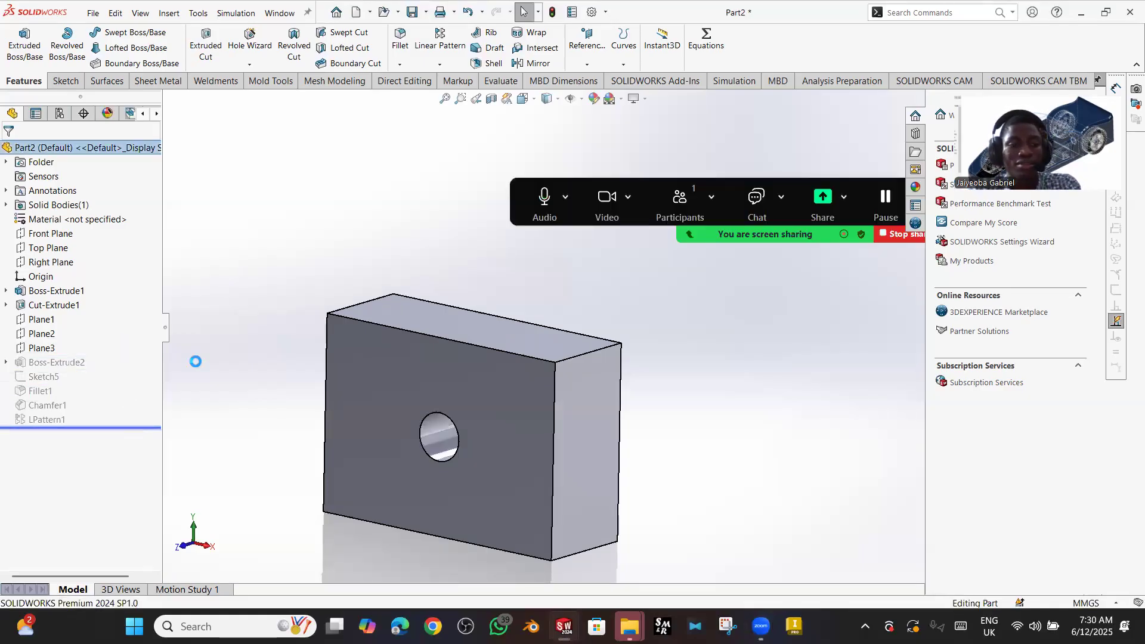
- Create a new part document and start a line sketch on the Front Plane
{"action": "key", "text": "ctrl+n"}
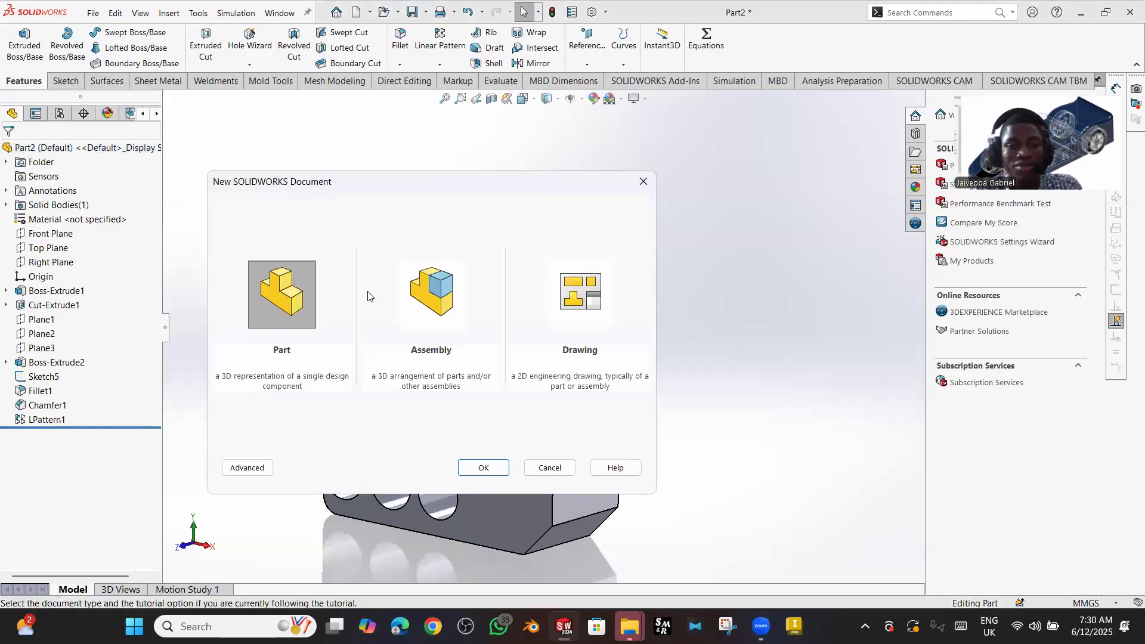
{"action": "left_click", "coordinate": [483, 468]}
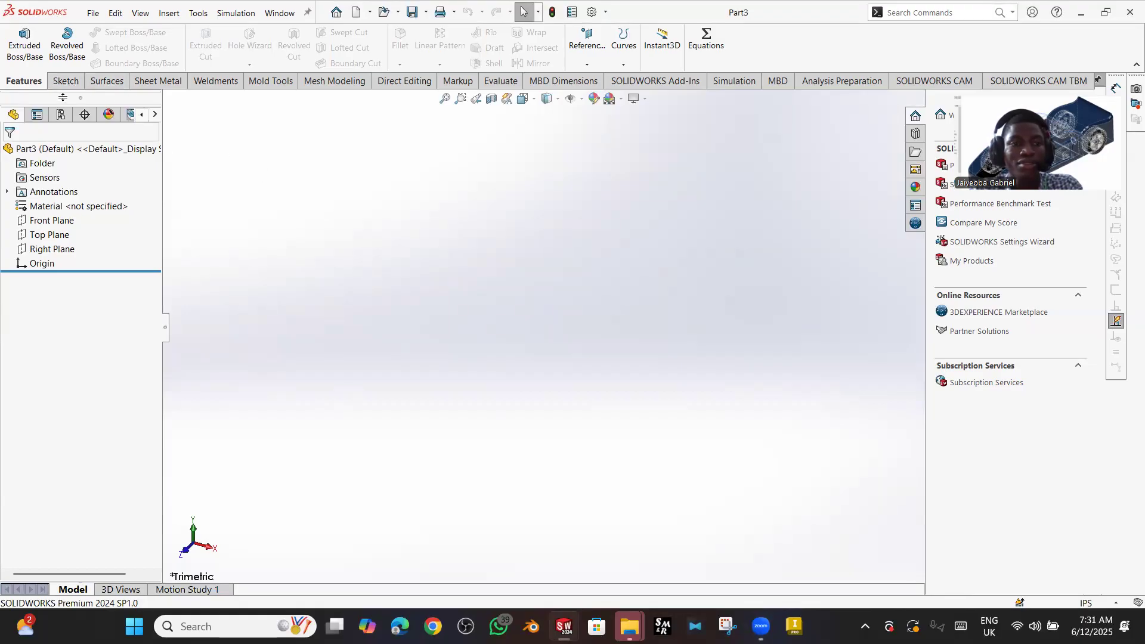
{"action": "key", "text": "s"}
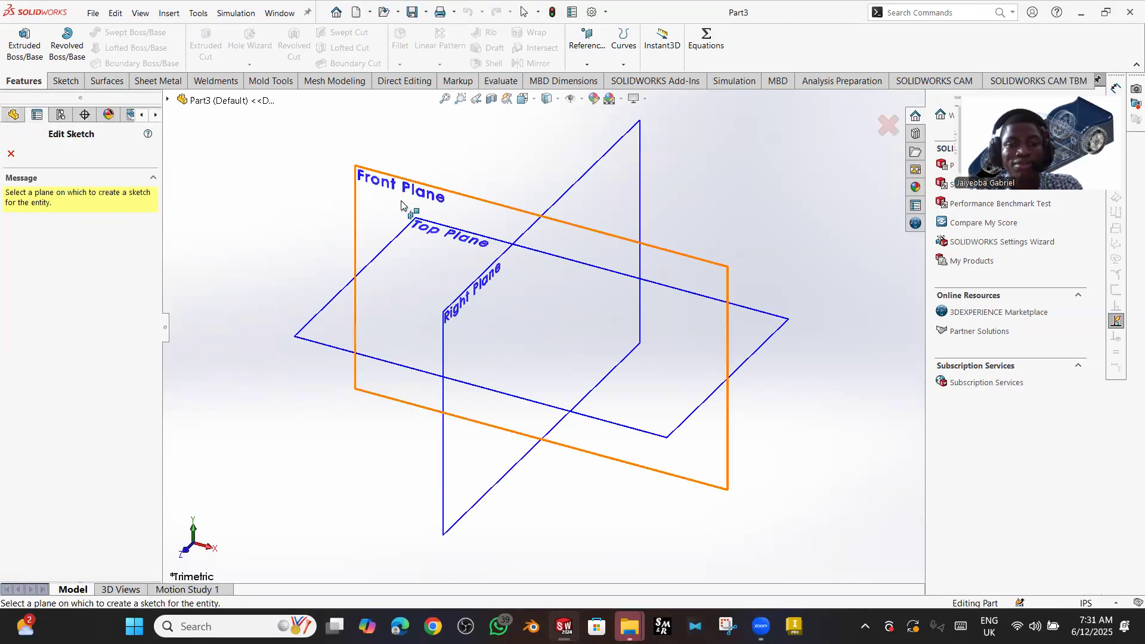
{"action": "left_click", "coordinate": [401, 201]}
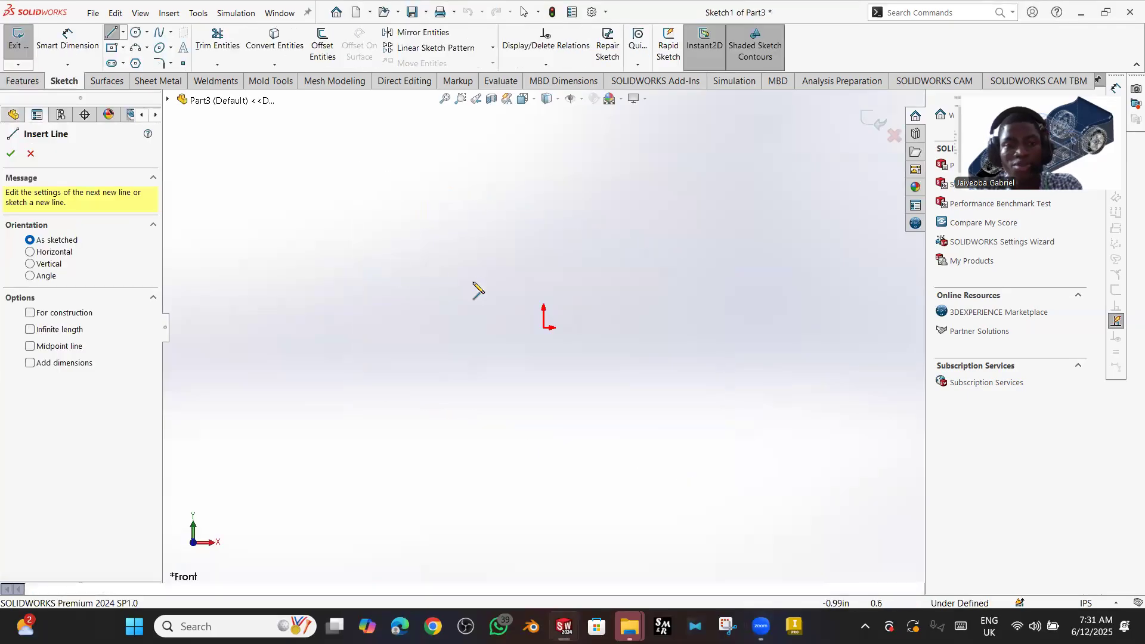
- Sketch a horizontal line about 2 in long from the origin and a vertical line about 1.1 in long down from its end
{"action": "left_click", "coordinate": [545, 327]}
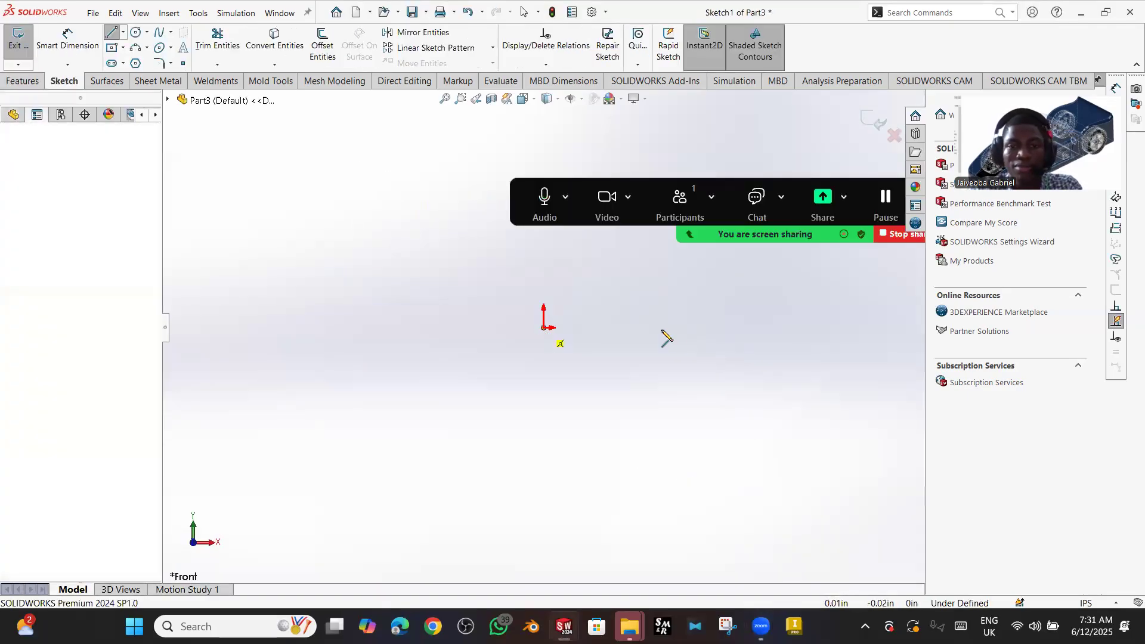
{"action": "left_click", "coordinate": [700, 327]}
{"action": "left_click", "coordinate": [701, 416]}
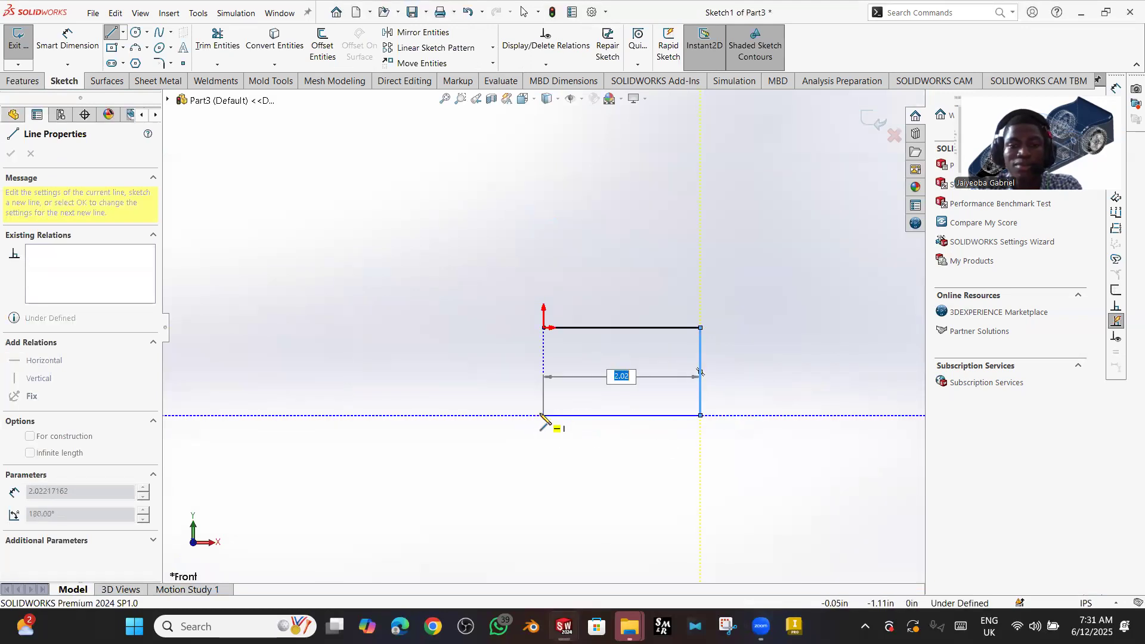
{"action": "key", "text": "Escape"}
{"action": "key", "text": "Escape"}
- Switch the document units to MMGS and delete the existing two-line sketch from the part
{"action": "left_click", "coordinate": [1098, 604]}
{"action": "left_click", "coordinate": [1061, 552]}
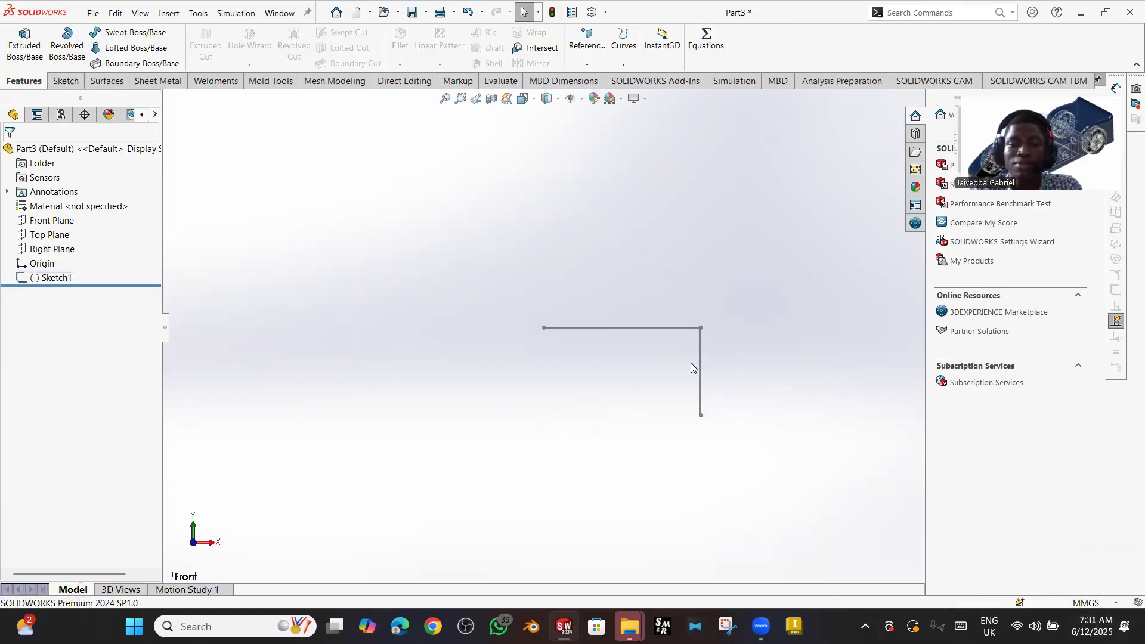
{"action": "left_click", "coordinate": [700, 375]}
{"action": "key", "text": "Delete"}
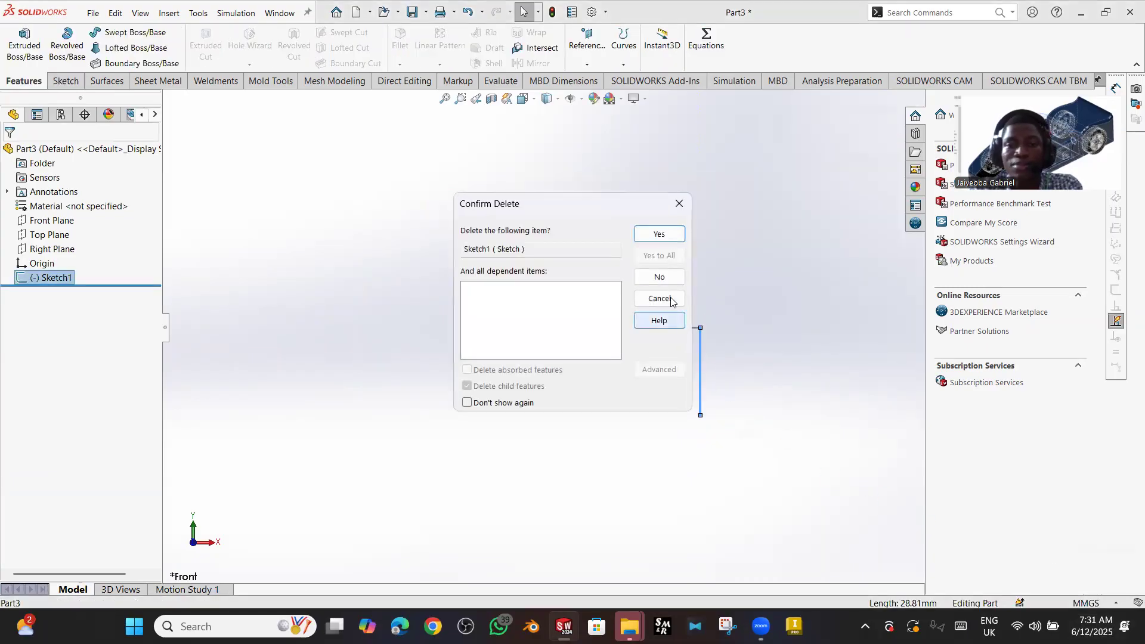
{"action": "key", "text": "Return"}
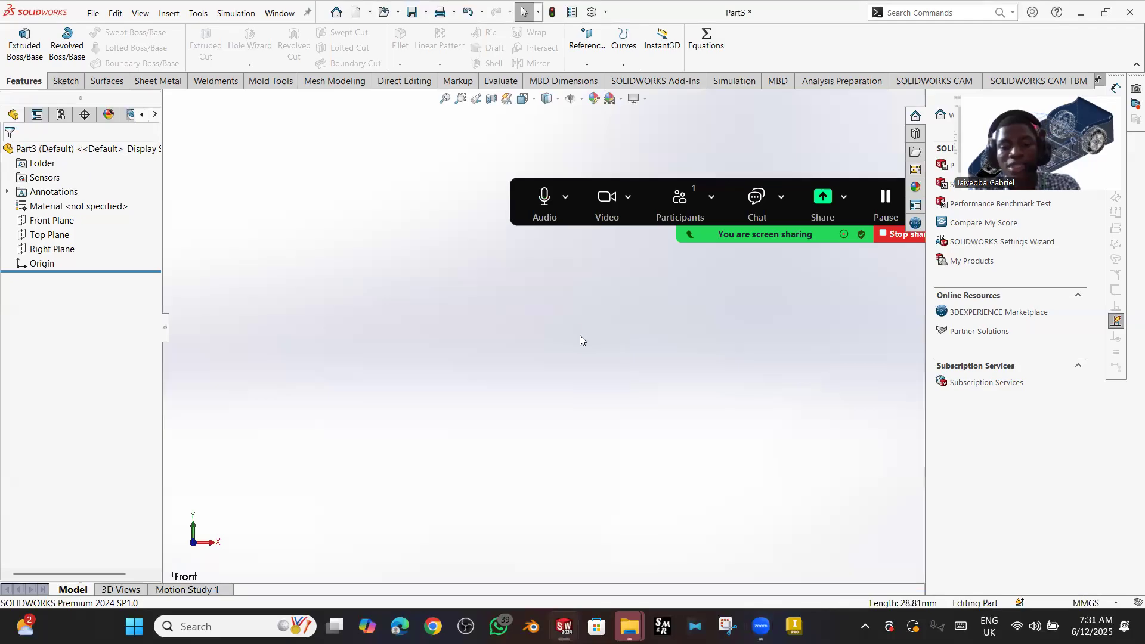
- On the Front Plane, sketch a closed, roughly square four-line profile about 47 mm tall with its upper-left corner at the origin
{"action": "key", "text": "l"}
{"action": "left_click", "coordinate": [511, 308]}
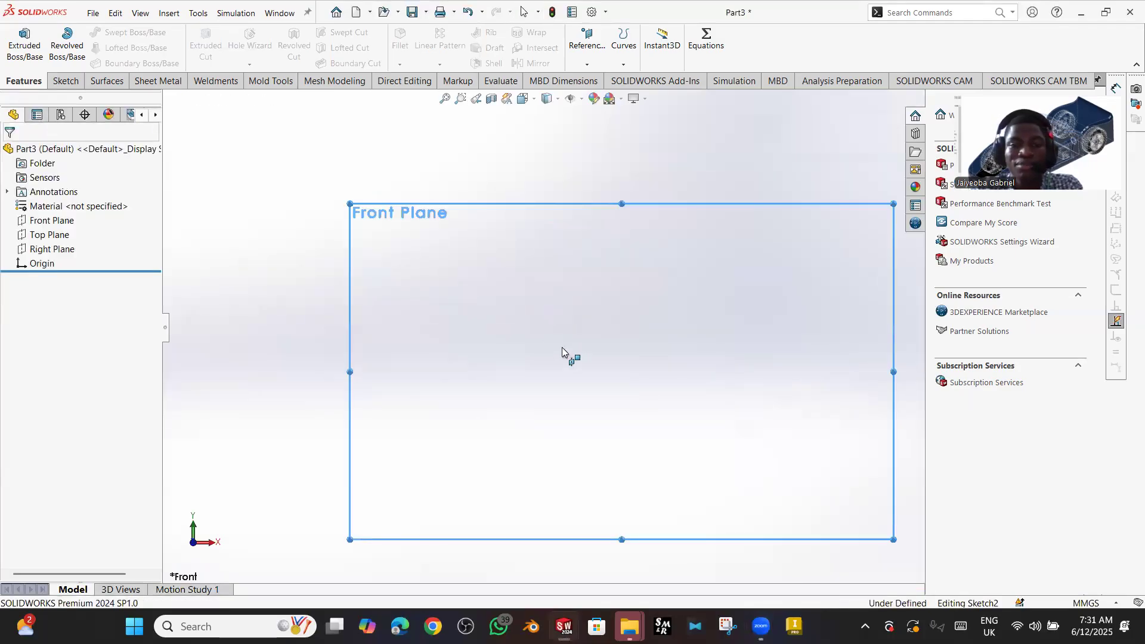
{"action": "left_click", "coordinate": [562, 347]}
{"action": "left_click", "coordinate": [466, 284]}
{"action": "left_click", "coordinate": [602, 284]}
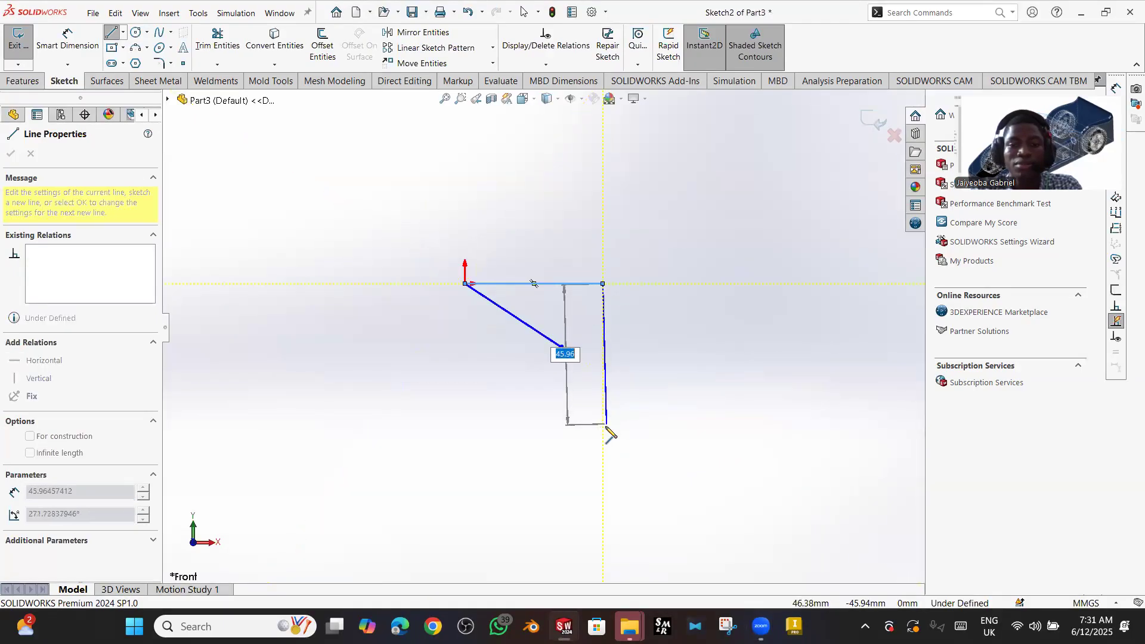
{"action": "left_click", "coordinate": [602, 427]}
{"action": "left_click", "coordinate": [465, 427]}
{"action": "left_click", "coordinate": [465, 284]}
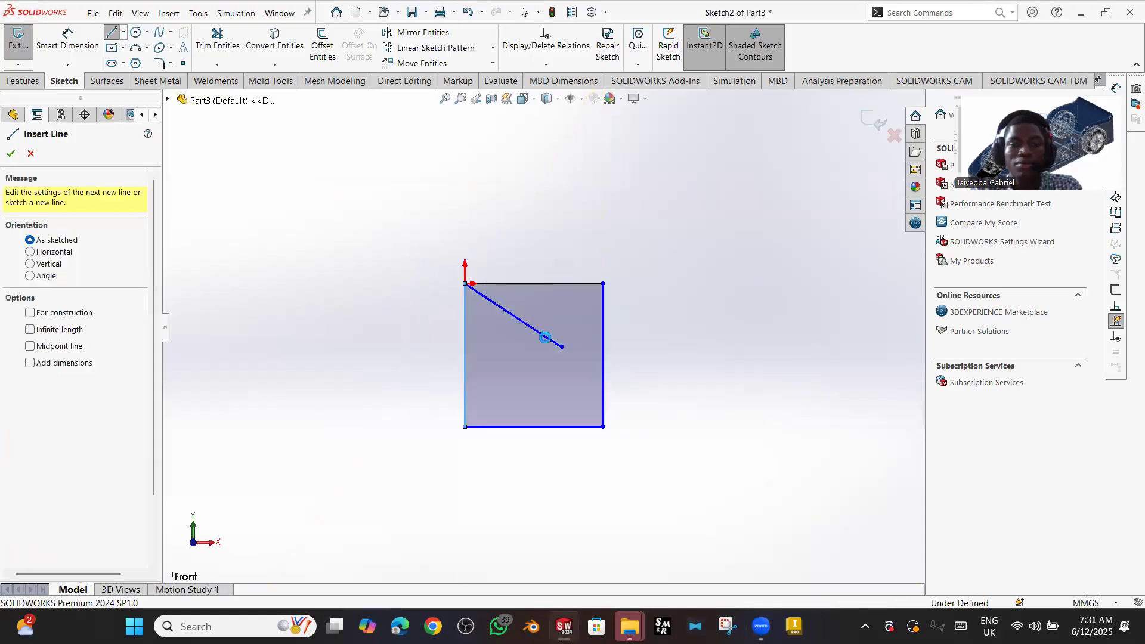
- Delete the stray diagonal line that runs from the origin into the square profile
{"action": "left_click", "coordinate": [545, 338]}
{"action": "key", "text": "Escape"}
{"action": "left_click", "coordinate": [548, 340]}
{"action": "key", "text": "Delete"}
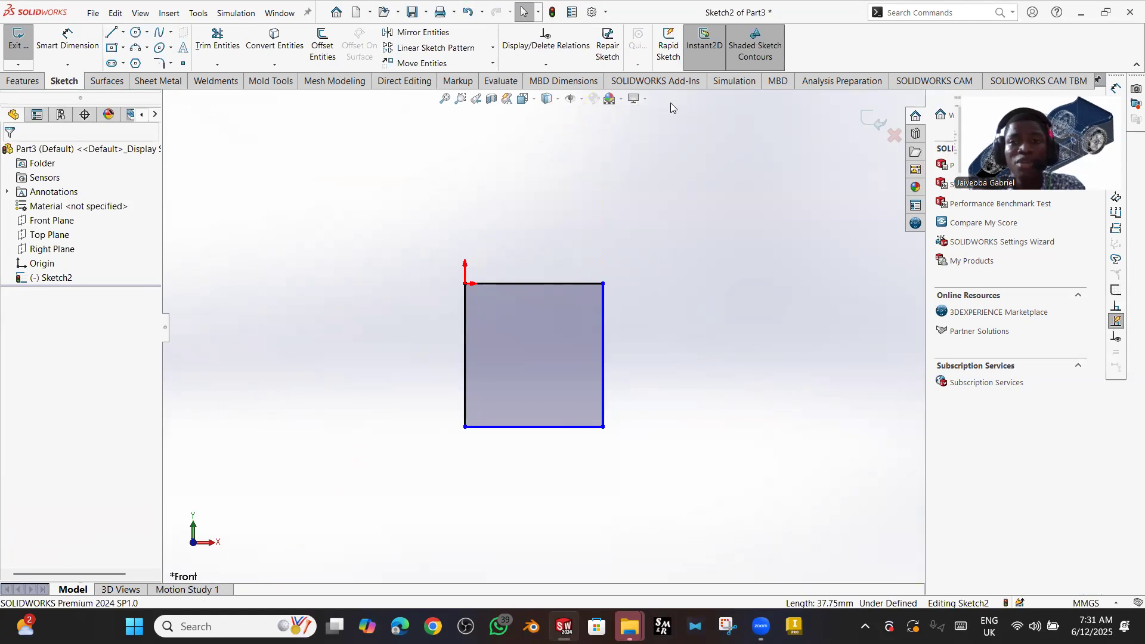
- Open the equations manager and add a global variable A equal to 50mm
{"action": "left_click", "coordinate": [25, 80]}
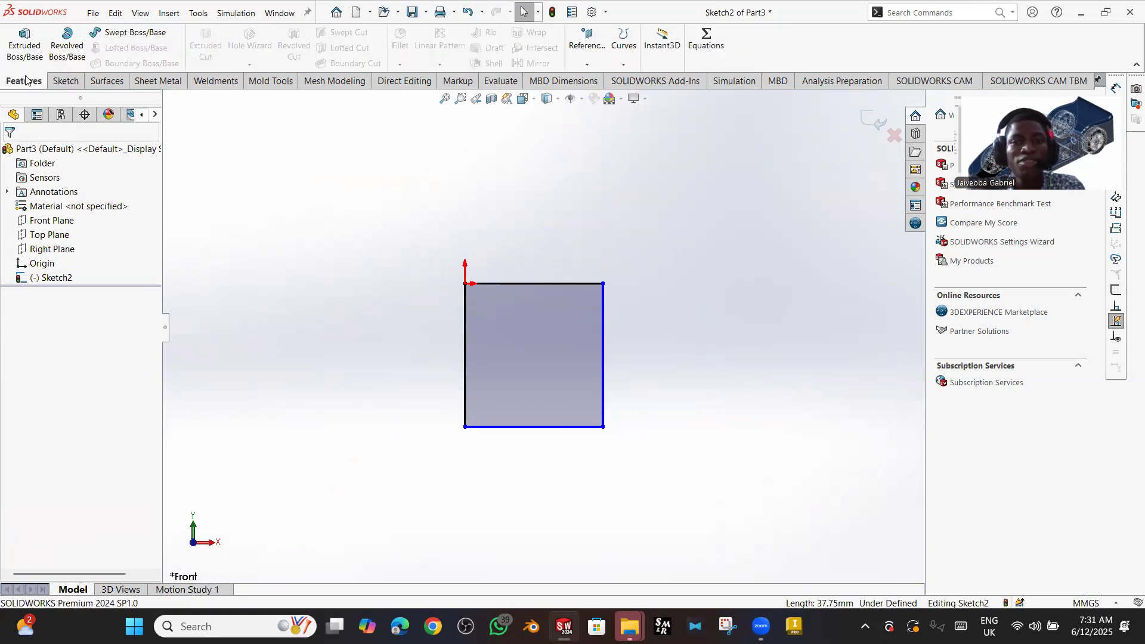
{"action": "left_click", "coordinate": [694, 38]}
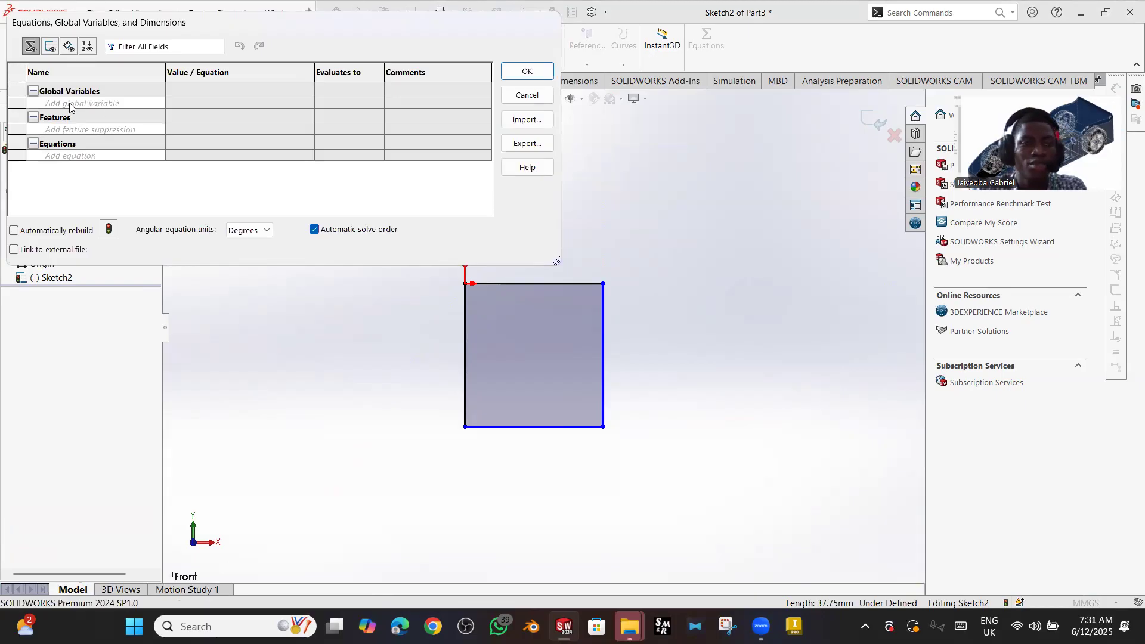
{"action": "left_click", "coordinate": [70, 104]}
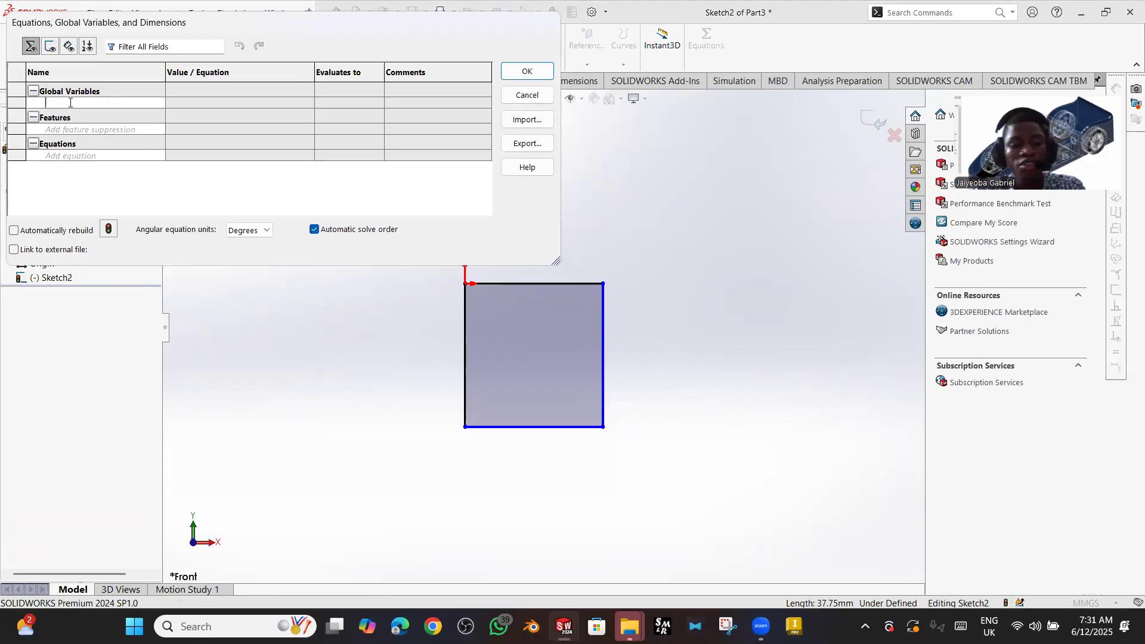
{"action": "type", "text": "A"}
{"action": "key", "text": "Tab"}
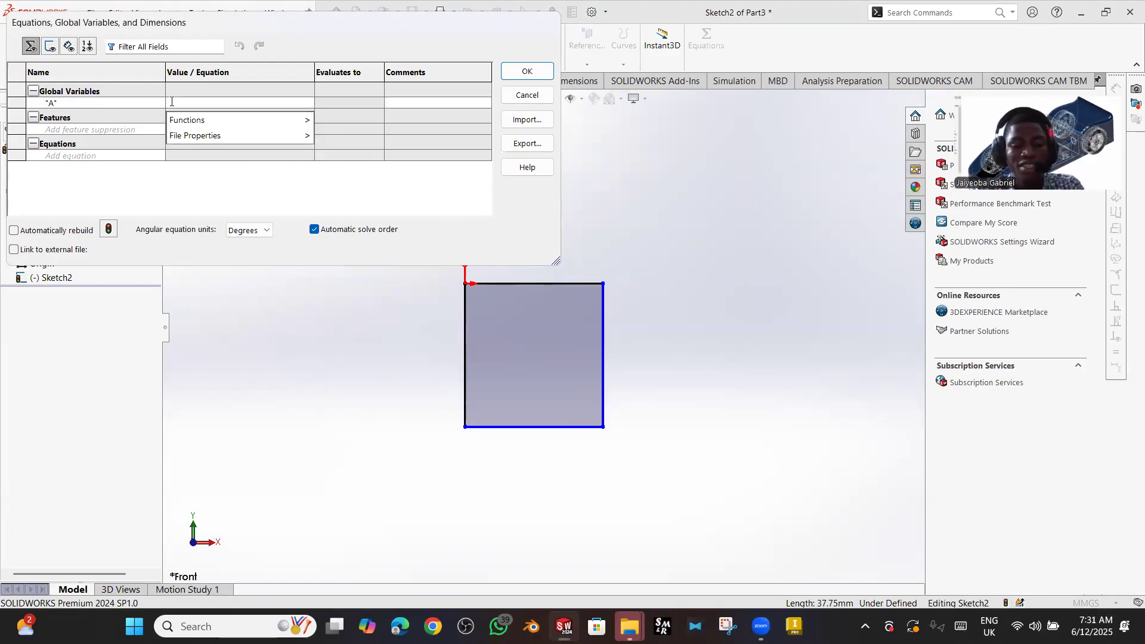
{"action": "type", "text": "50"}
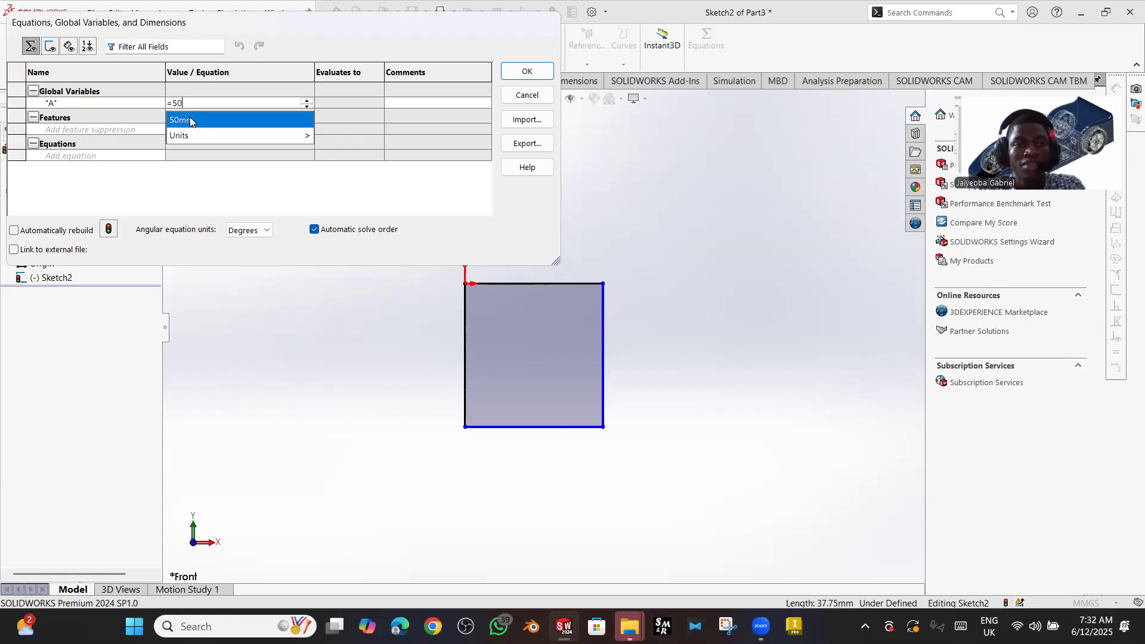
{"action": "left_click", "coordinate": [191, 122]}
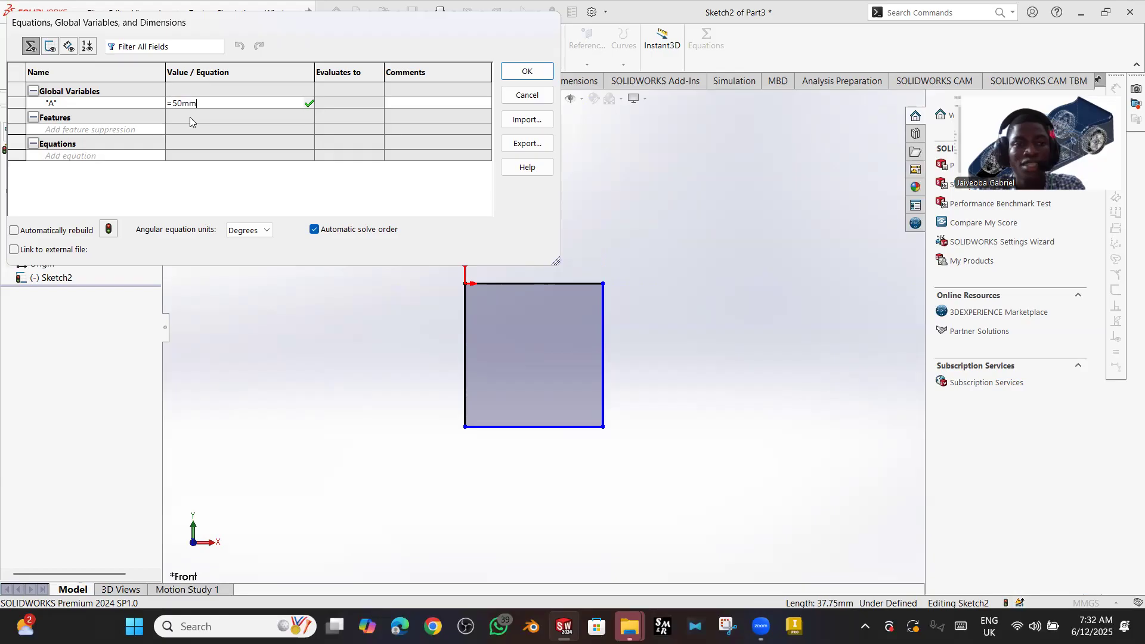
{"action": "key", "text": "Return"}
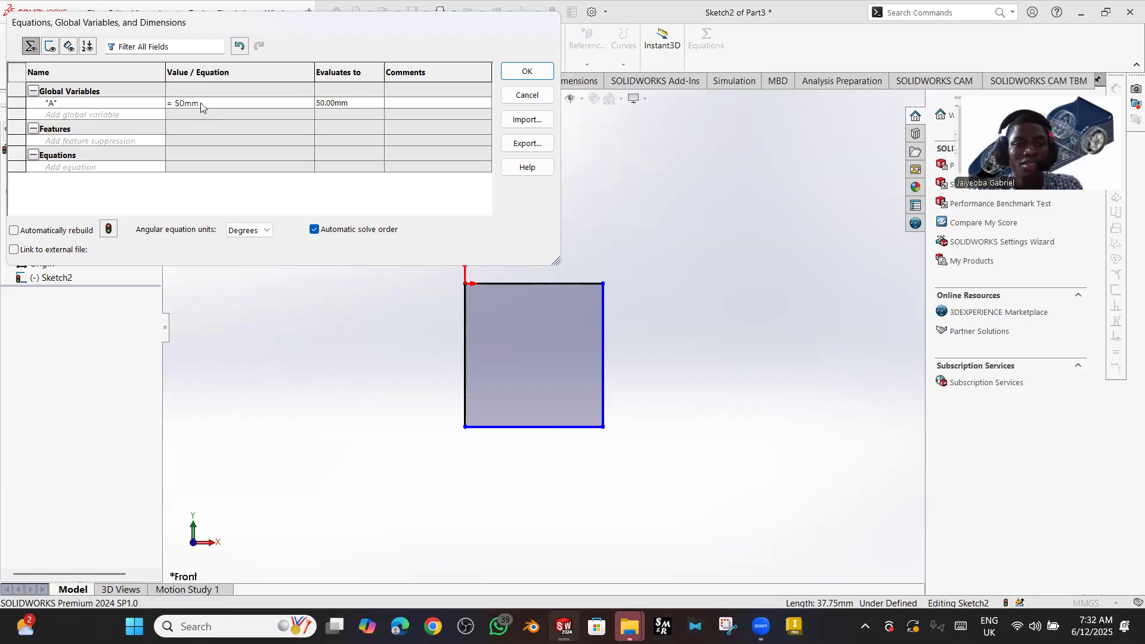
- Add a second global variable B equal to 70 and accept the equations
{"action": "left_click", "coordinate": [88, 115]}
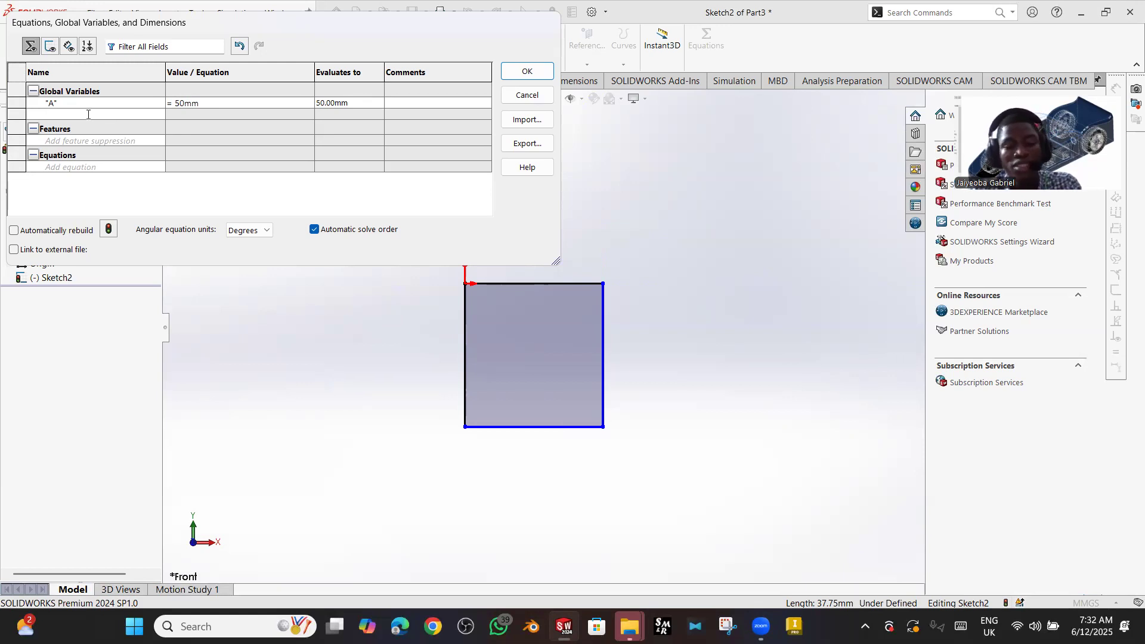
{"action": "type", "text": "=70"}
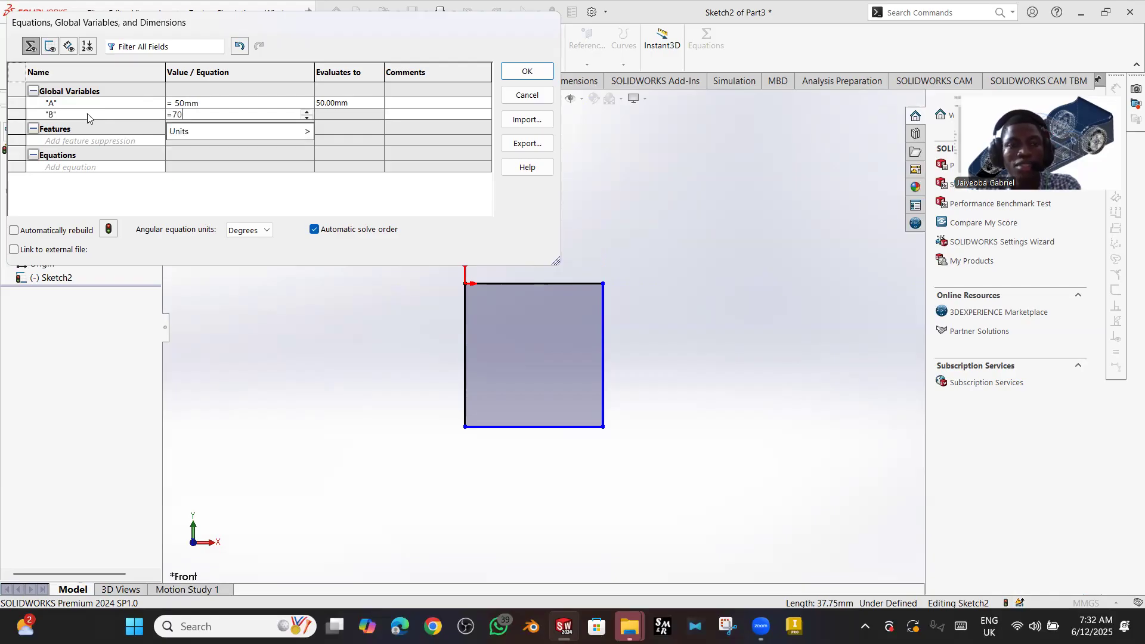
{"action": "key", "text": "Tab"}
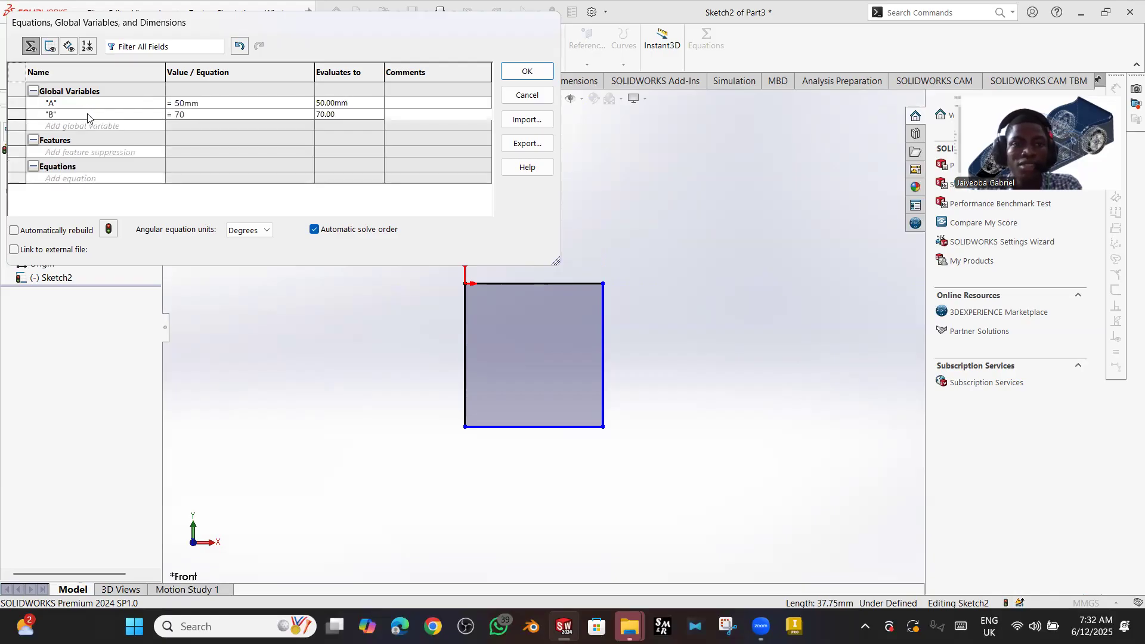
{"action": "left_click", "coordinate": [527, 71]}
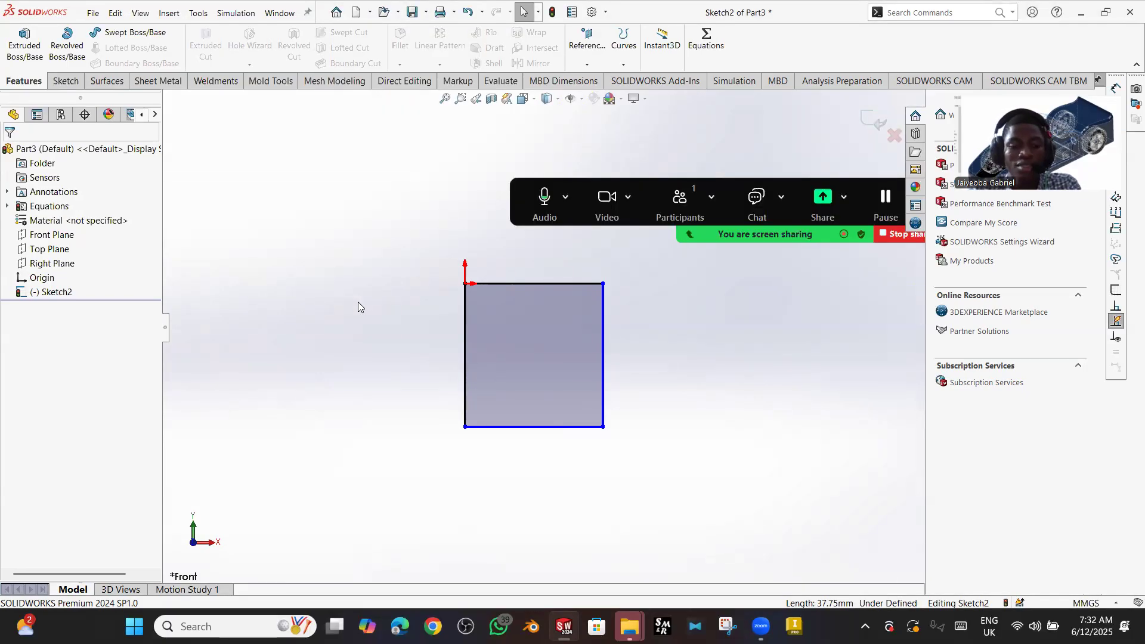
- Dimension the profile's right vertical side and link its value to global variable B
{"action": "key", "text": "d"}
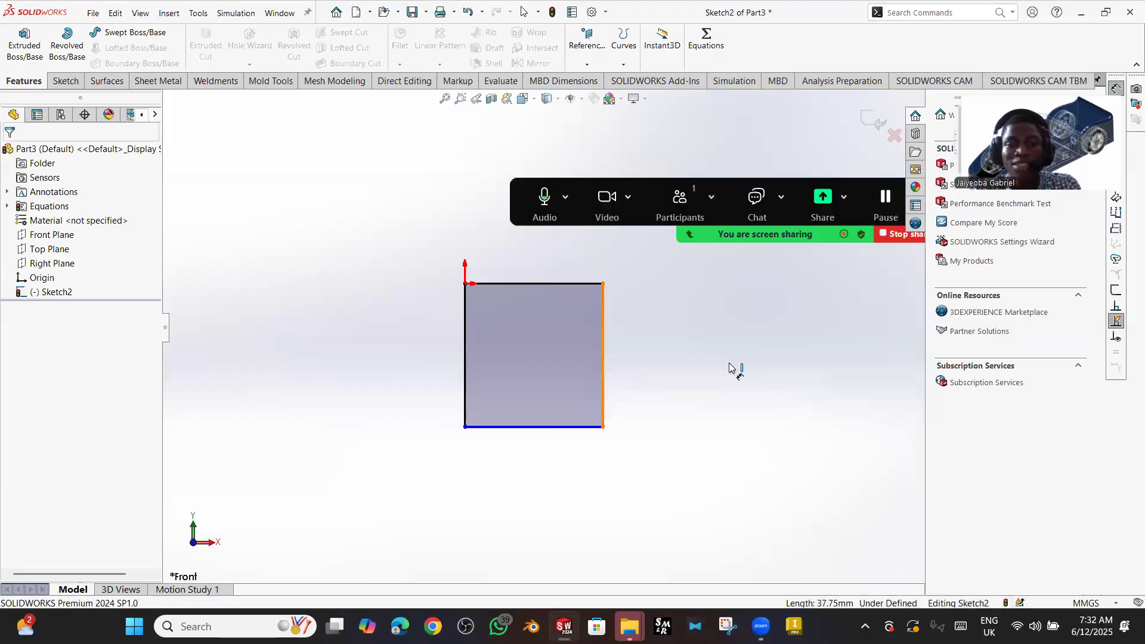
{"action": "left_click", "coordinate": [604, 367]}
{"action": "left_click", "coordinate": [690, 364]}
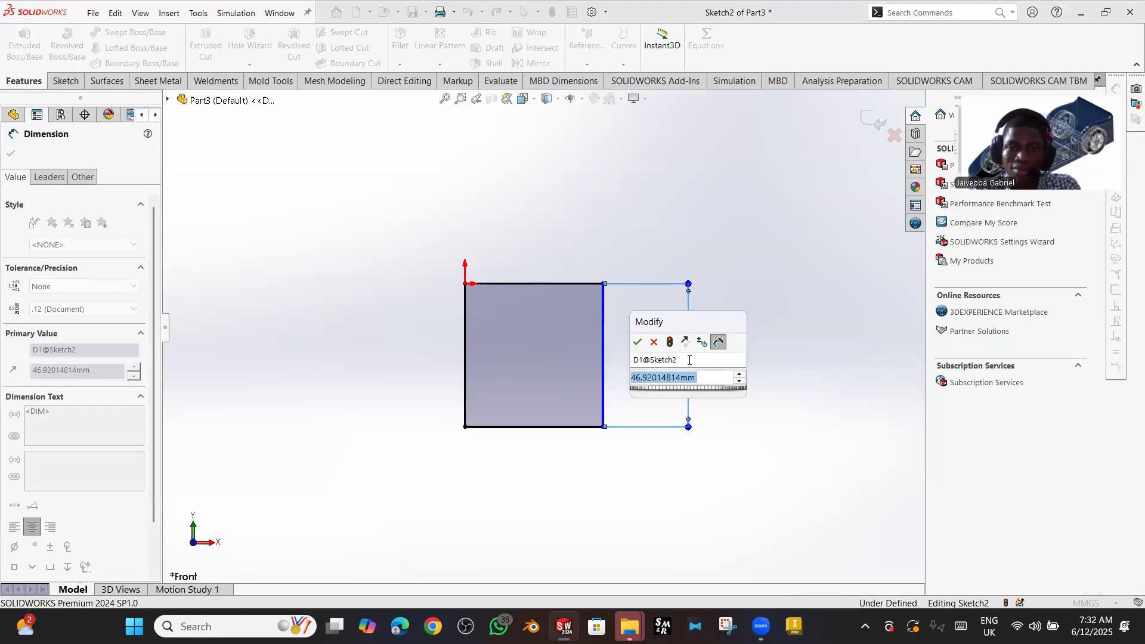
{"action": "type", "text": "="}
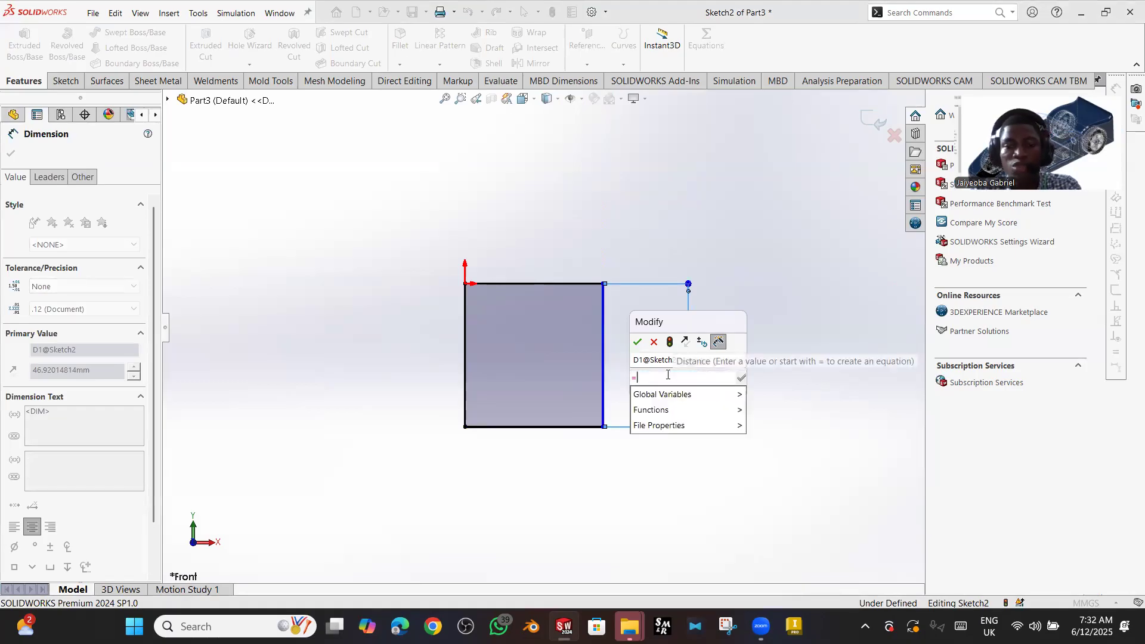
{"action": "mouse_move", "coordinate": [682, 393]}
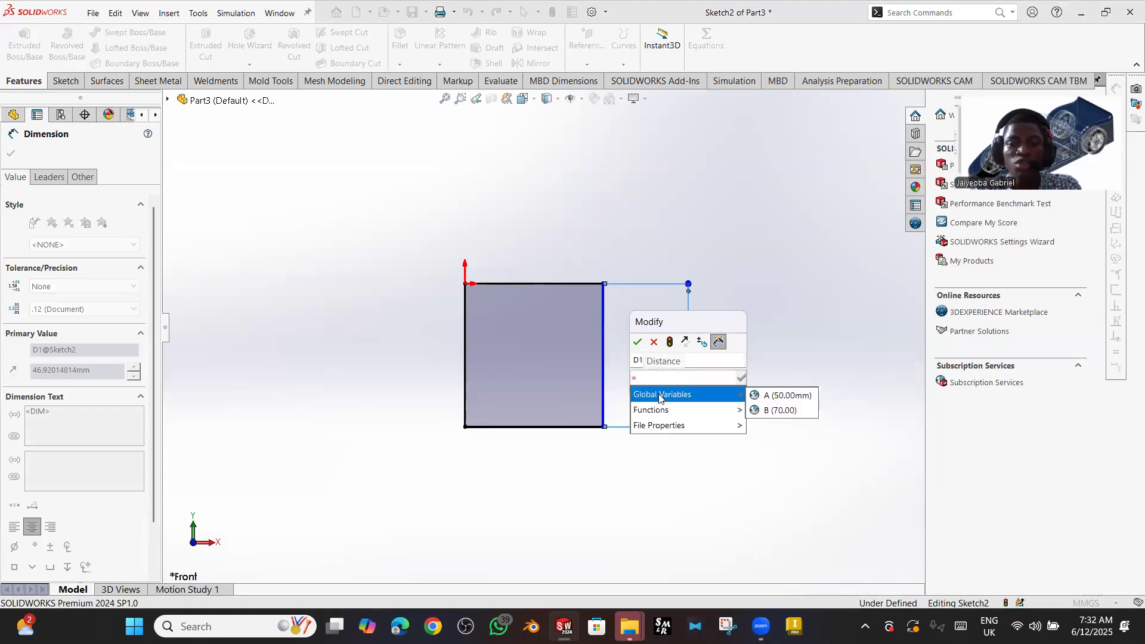
{"action": "left_click", "coordinate": [756, 411]}
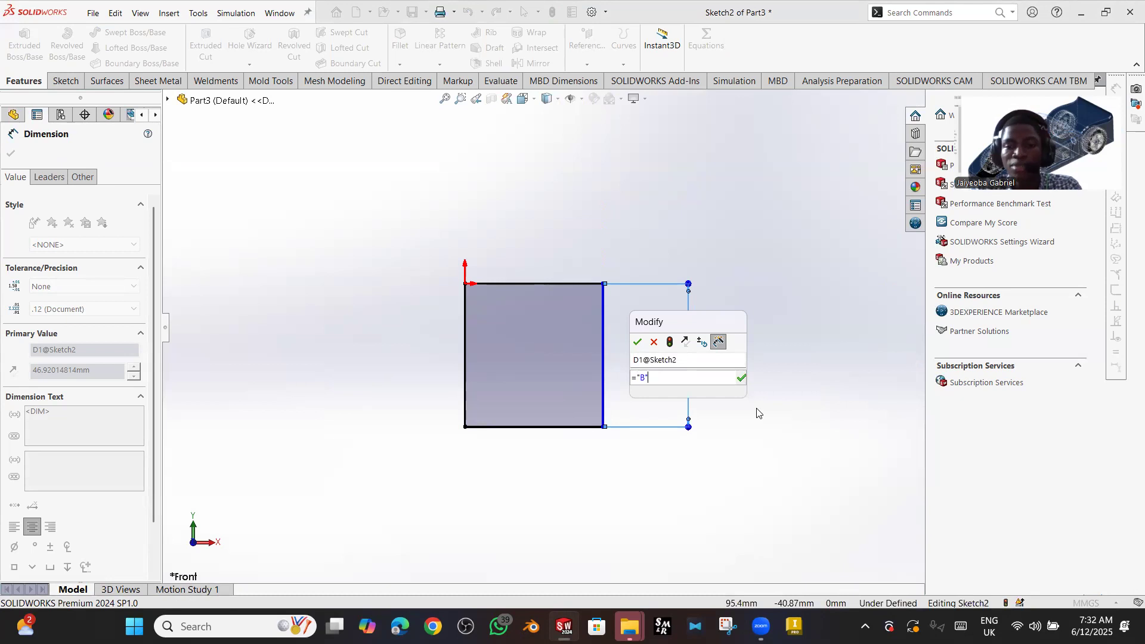
{"action": "left_click", "coordinate": [741, 378]}
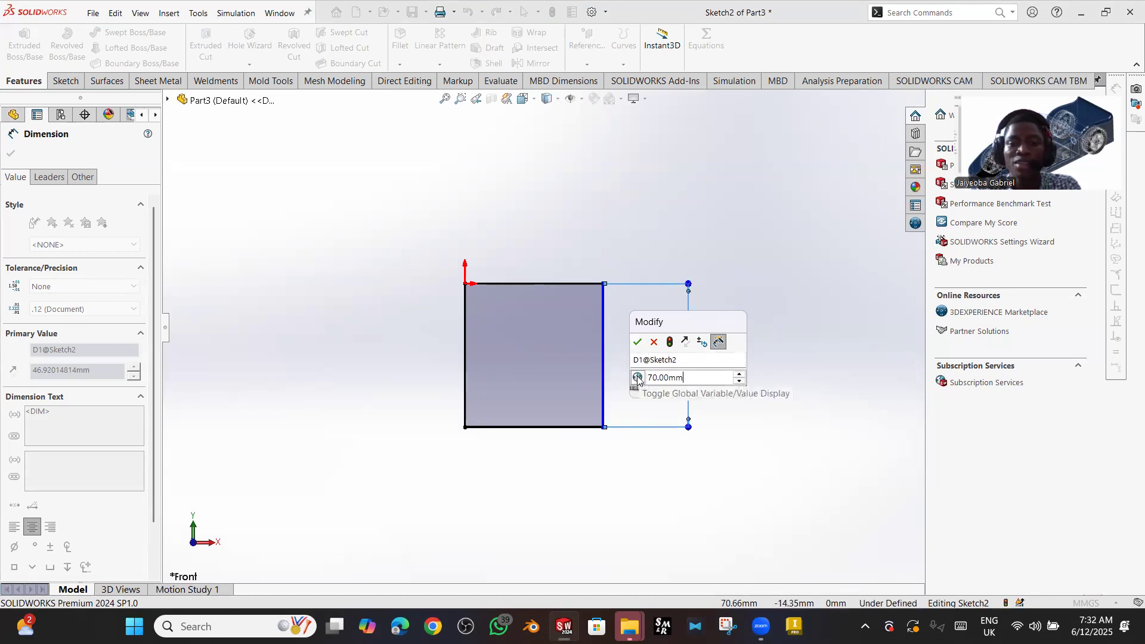
{"action": "left_click", "coordinate": [637, 342]}
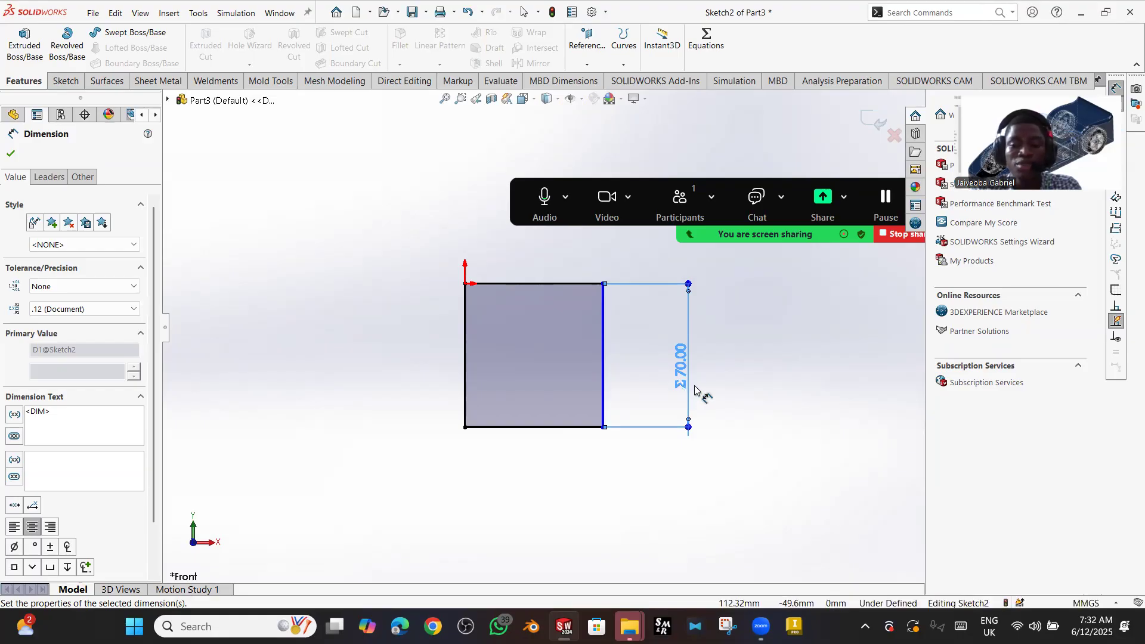
- Dimension the profile's bottom horizontal side and link its value to global variable A
{"action": "left_click", "coordinate": [558, 430]}
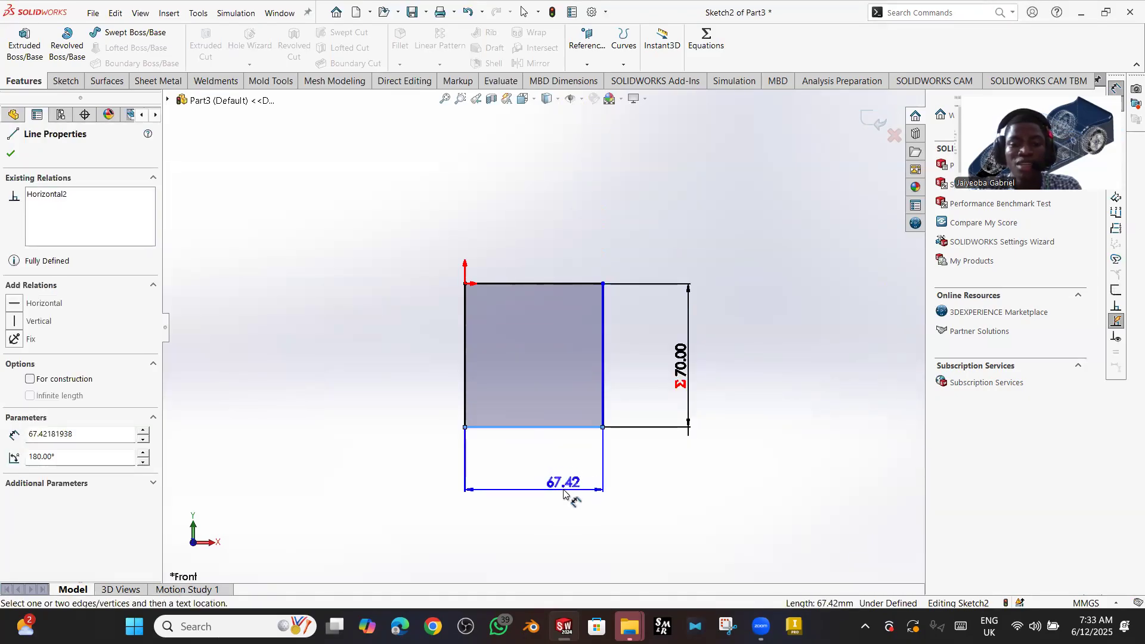
{"action": "left_click", "coordinate": [564, 493]}
{"action": "double_click", "coordinate": [563, 493]}
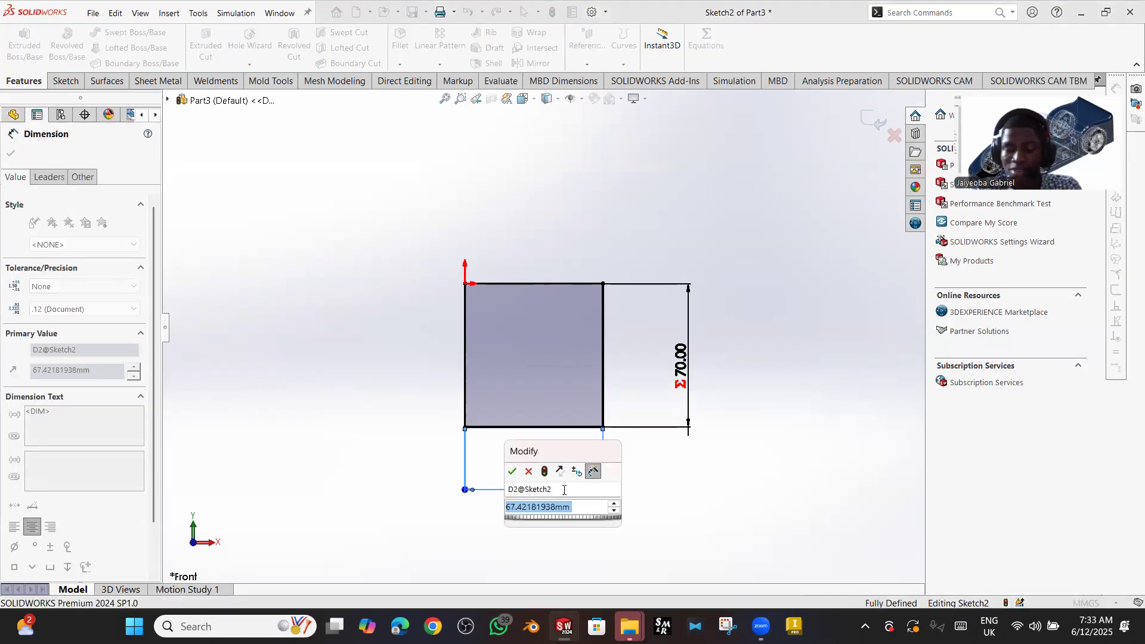
{"action": "type", "text": "="}
{"action": "mouse_move", "coordinate": [585, 525]}
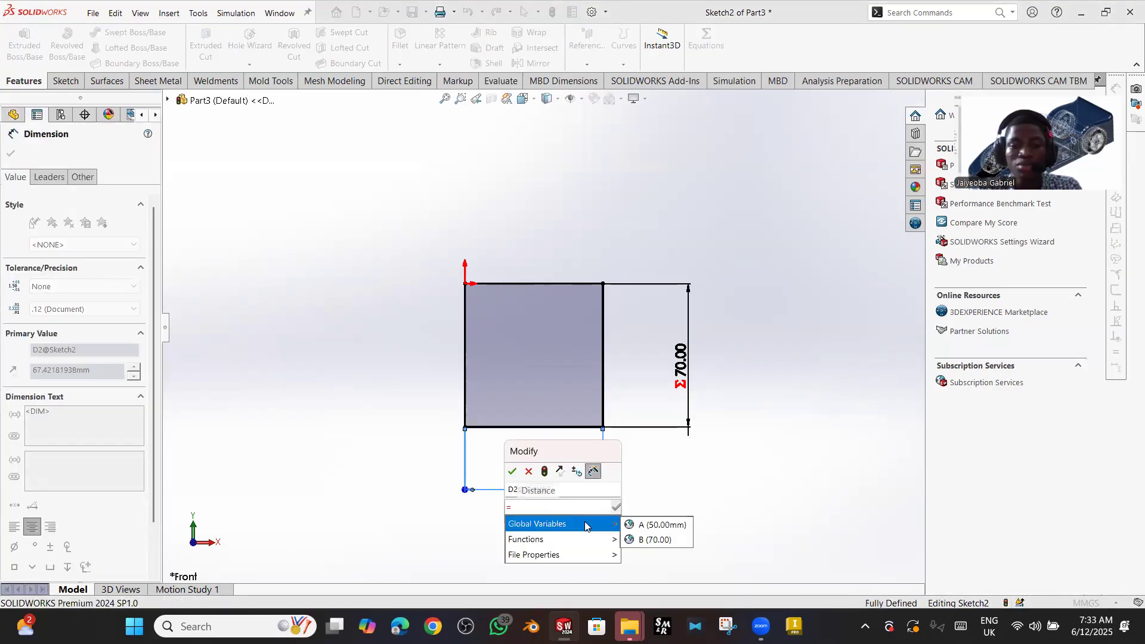
{"action": "left_click", "coordinate": [639, 525]}
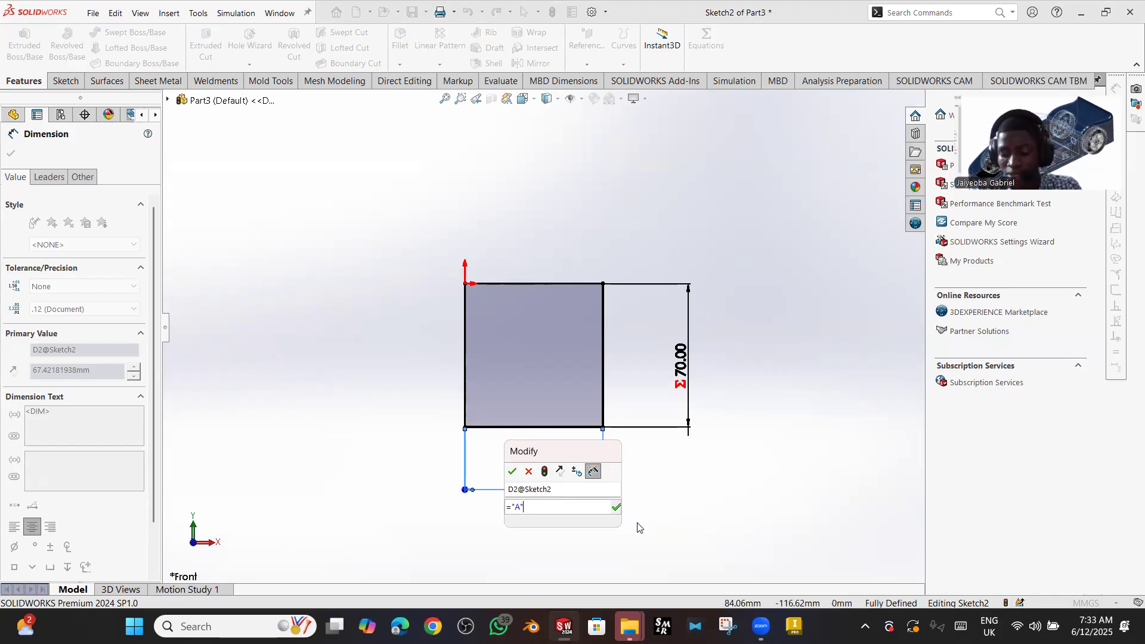
{"action": "key", "text": "Return"}
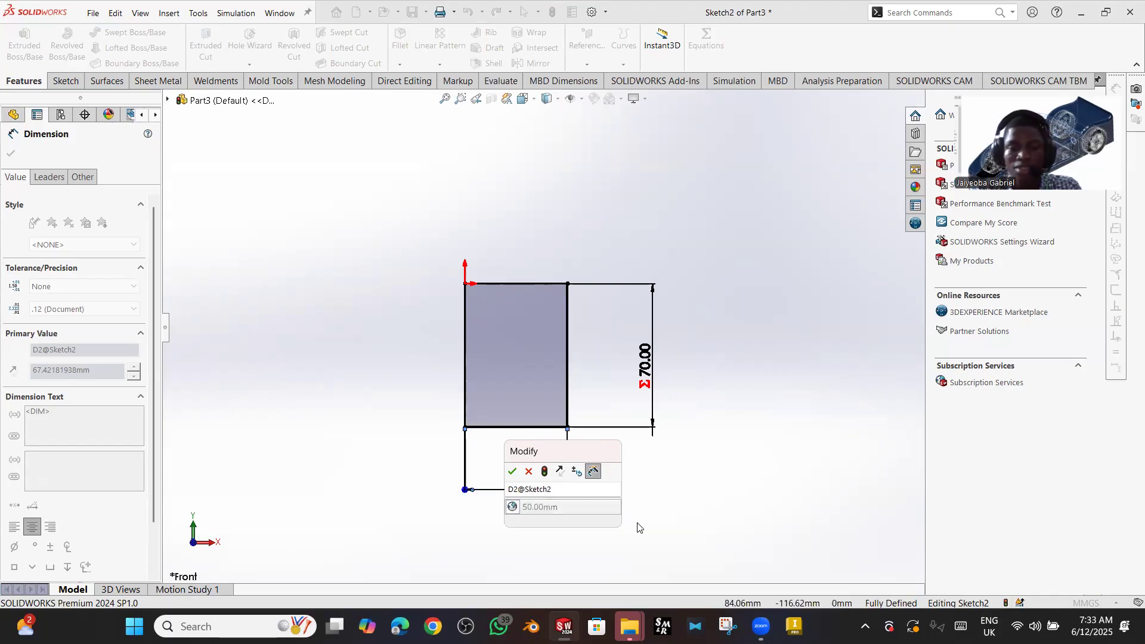
{"action": "left_click", "coordinate": [512, 472]}
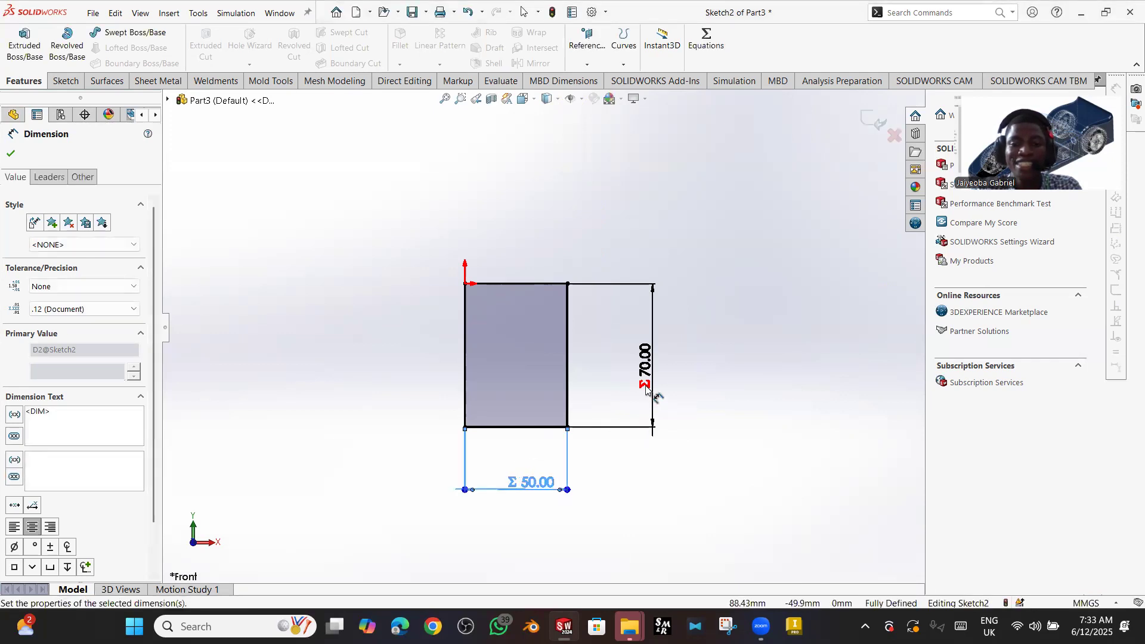
{"action": "left_click", "coordinate": [10, 153]}
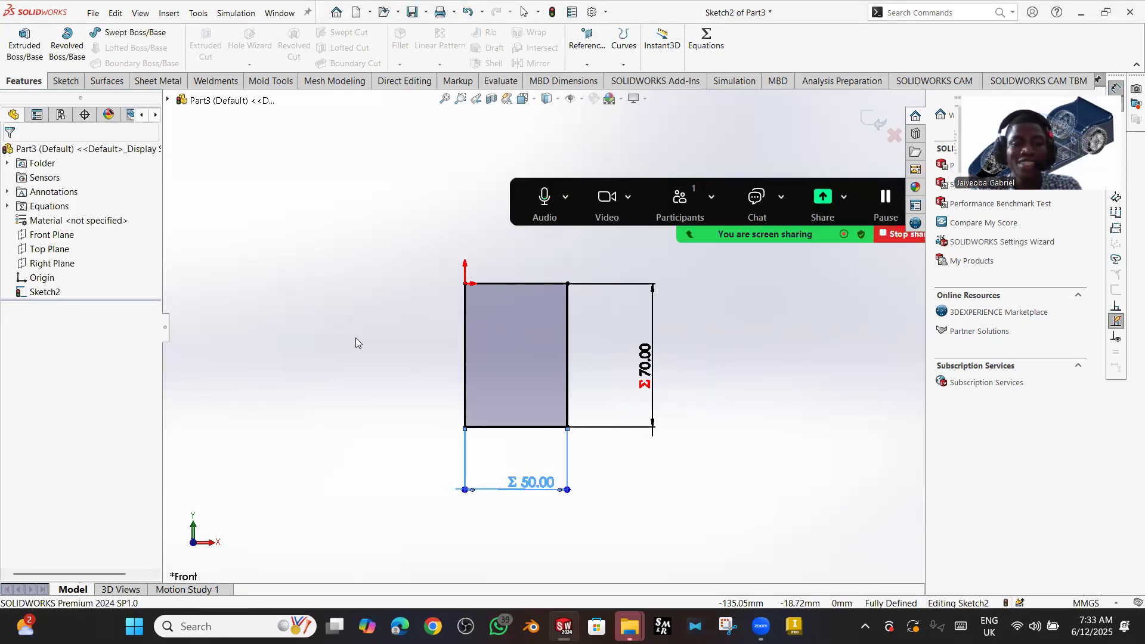
- Delete the width dimension linked to variable A below the rectangle
{"action": "left_click", "coordinate": [491, 464]}
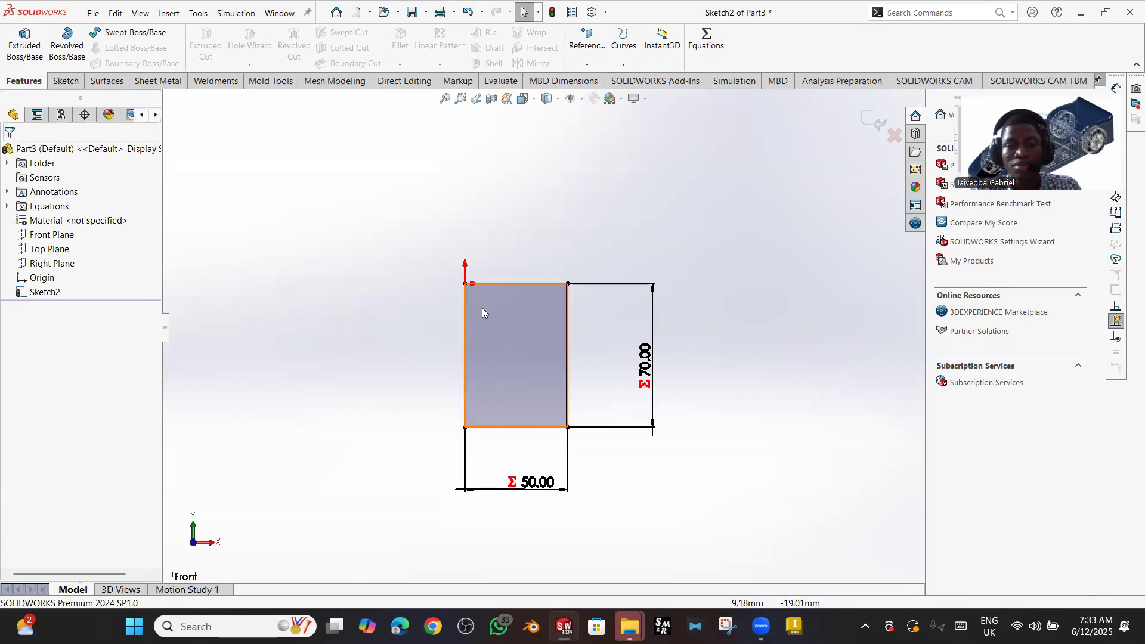
{"action": "mouse_move", "coordinate": [425, 237]}
{"action": "left_mouse_down"}
{"action": "mouse_move", "coordinate": [636, 475]}
{"action": "mouse_move", "coordinate": [606, 456]}
{"action": "left_mouse_up"}
{"action": "left_click", "coordinate": [316, 301]}
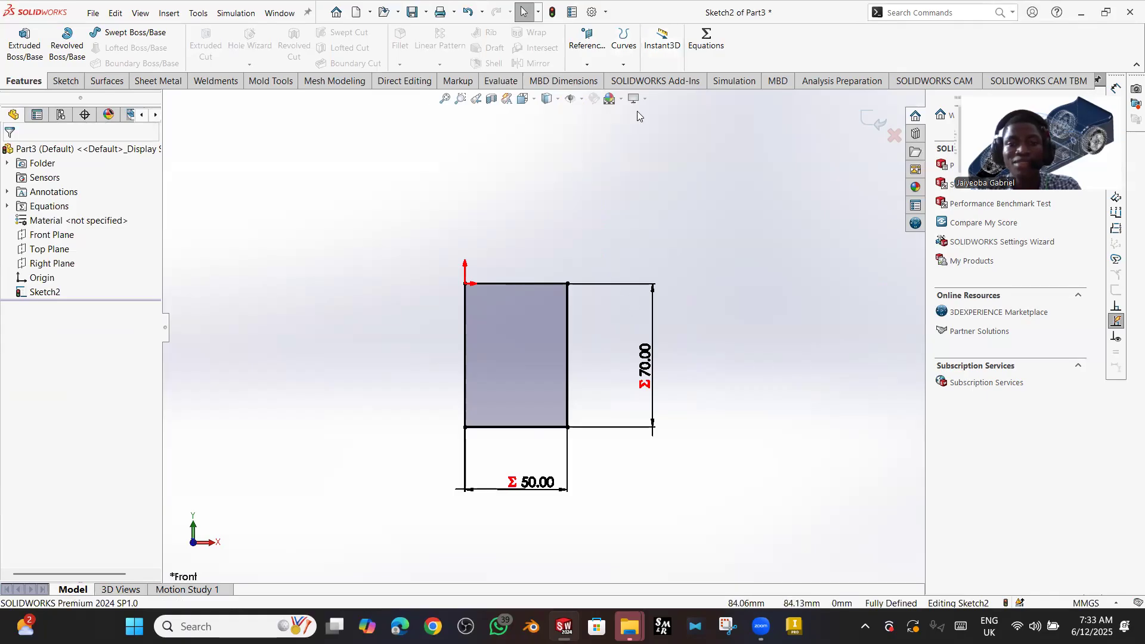
{"action": "left_click", "coordinate": [547, 480]}
{"action": "key", "text": "Delete"}
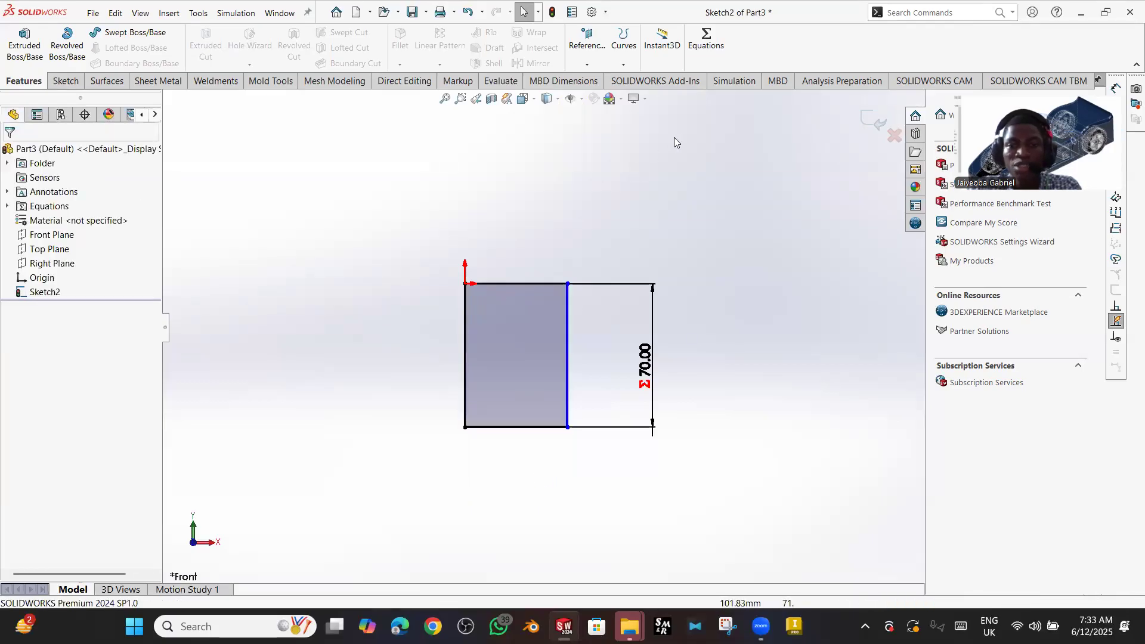
- Add global variable C defined as "A" + "B" and accept the equations
{"action": "left_click", "coordinate": [705, 48]}
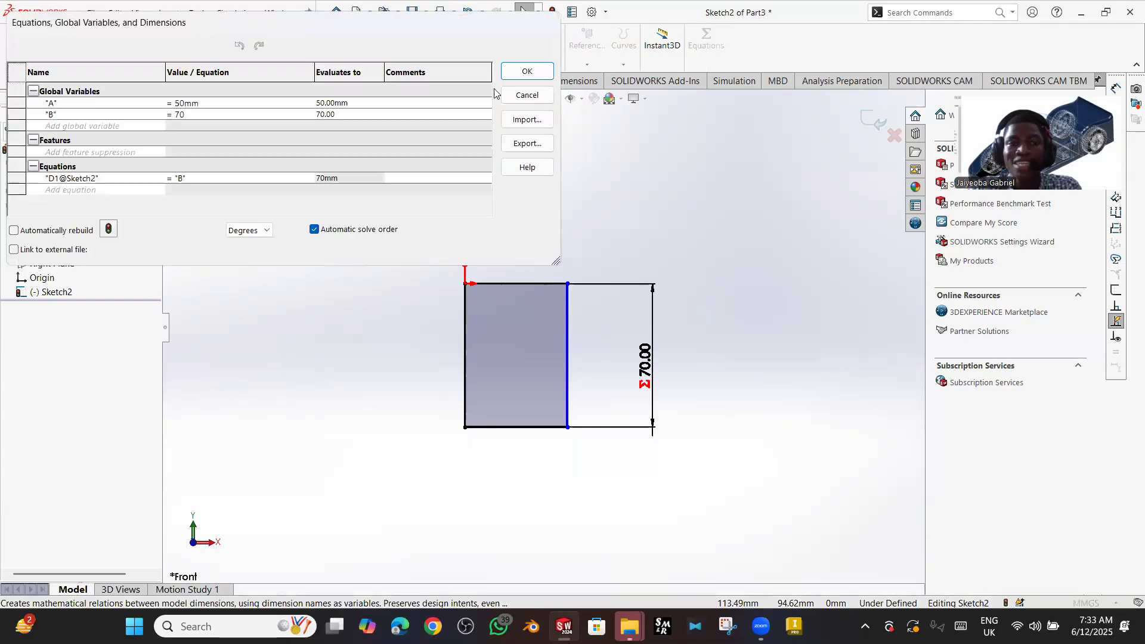
{"action": "left_click", "coordinate": [106, 126]}
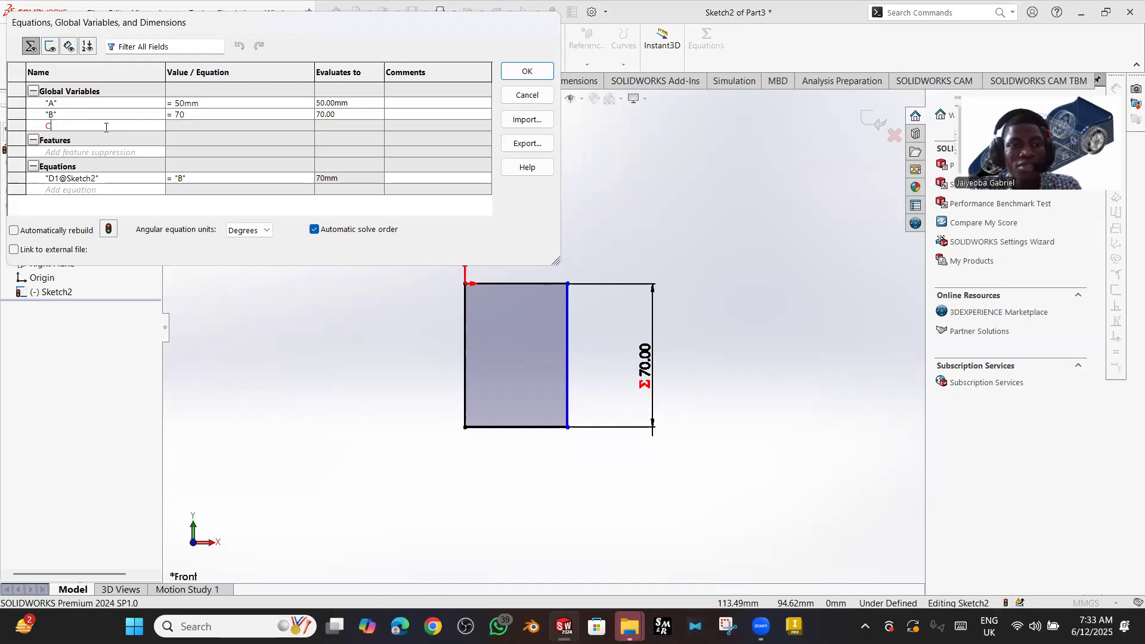
{"action": "type", "text": "C"}
{"action": "key", "text": "Tab"}
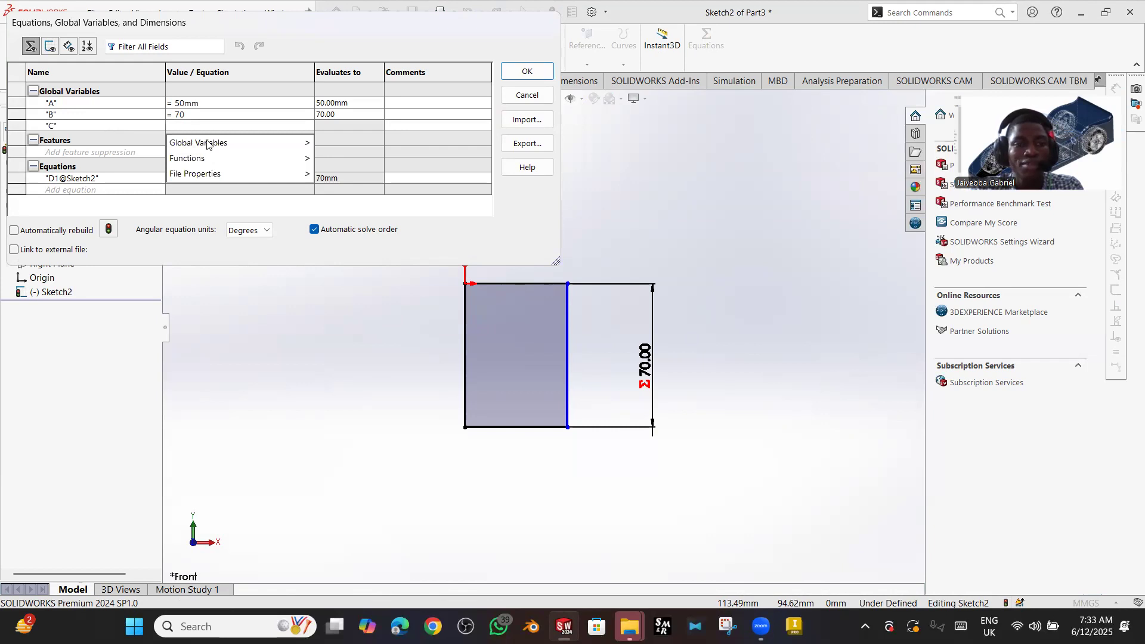
{"action": "mouse_move", "coordinate": [206, 143]}
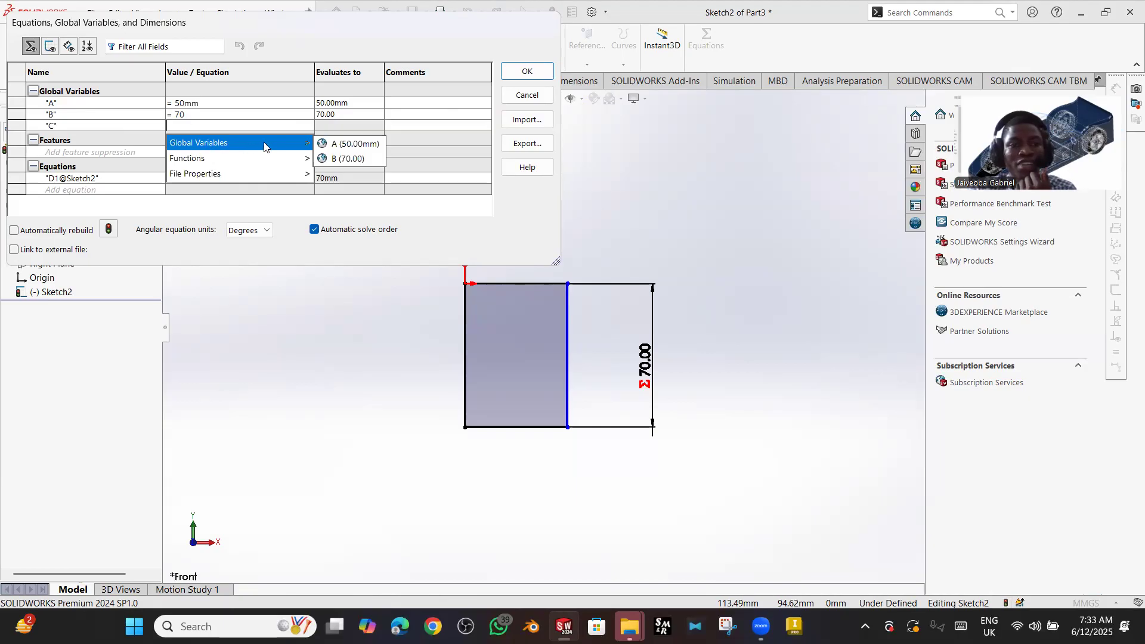
{"action": "left_click", "coordinate": [335, 144]}
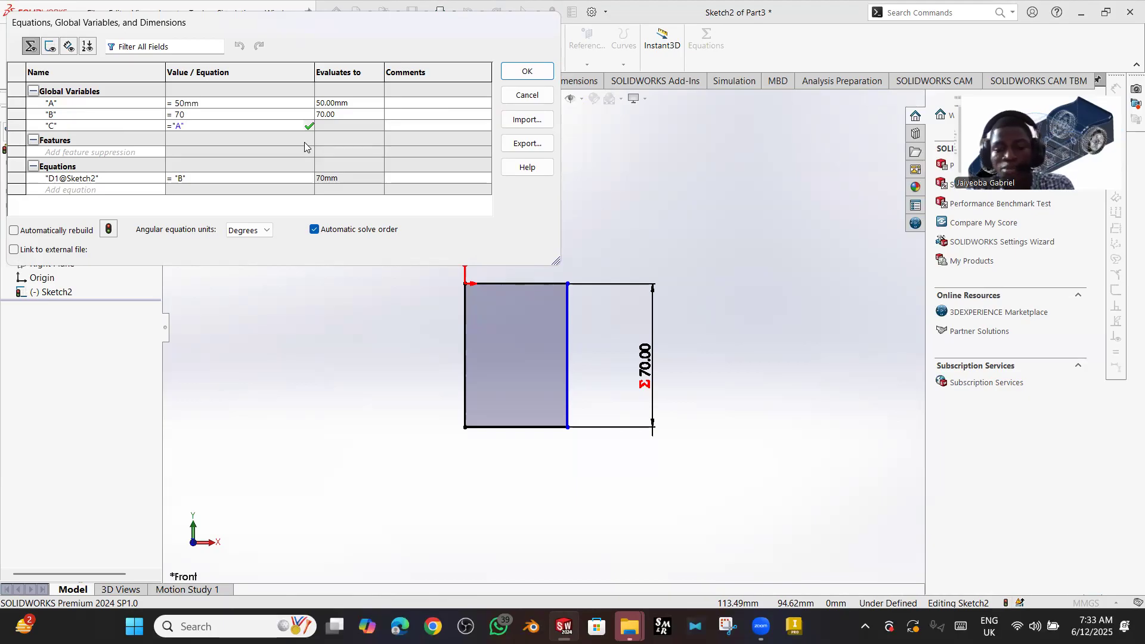
{"action": "type", "text": "+"}
{"action": "mouse_move", "coordinate": [284, 144]}
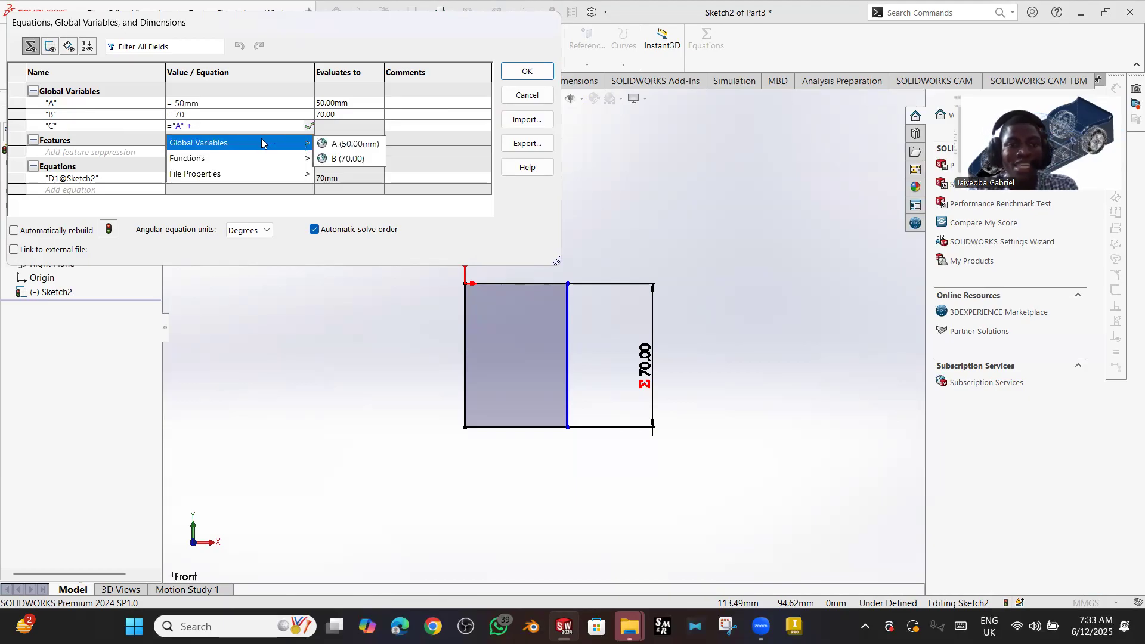
{"action": "left_click", "coordinate": [338, 158]}
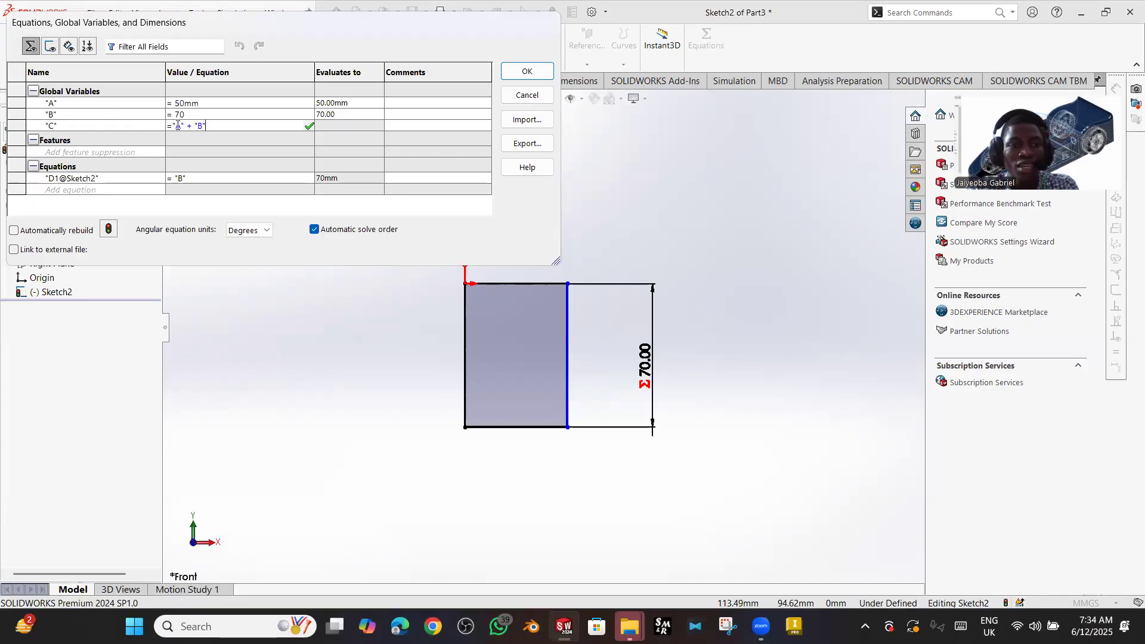
{"action": "key", "text": "Tab"}
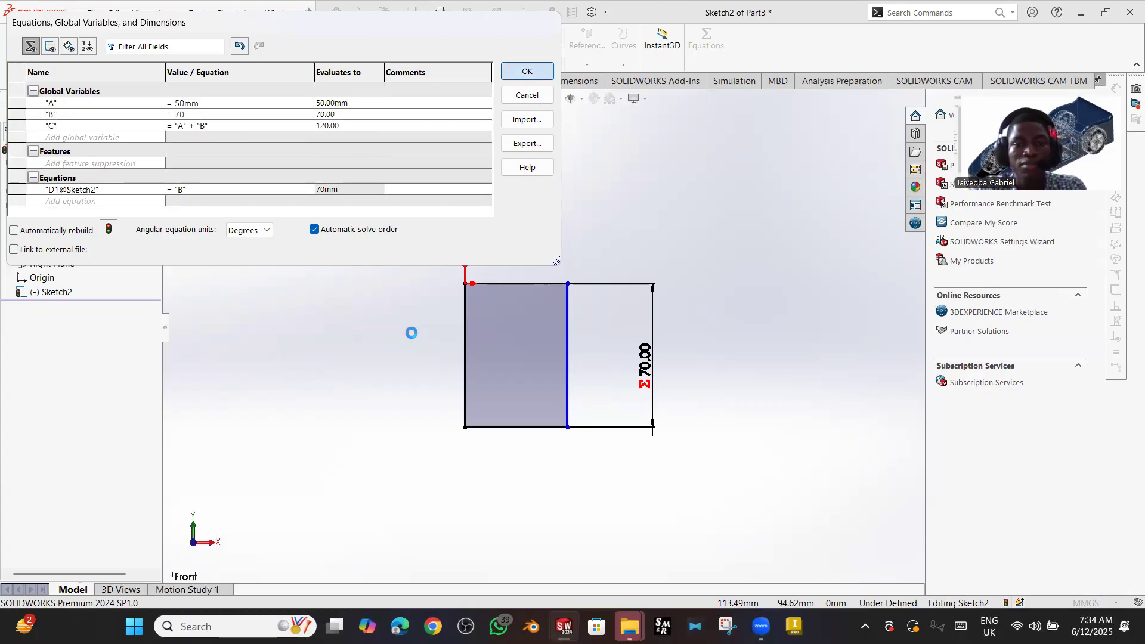
{"action": "key", "text": "Return"}
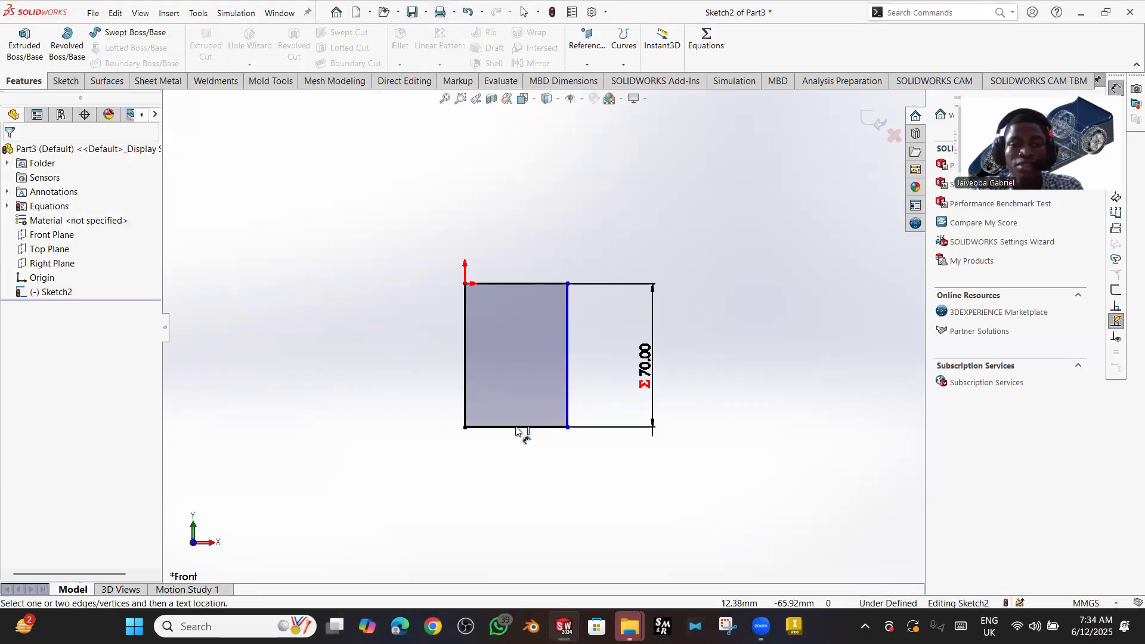
- Dimension the rectangle's bottom side with its value linked to global variable C, and delete that dimension
{"action": "left_click", "coordinate": [531, 429]}
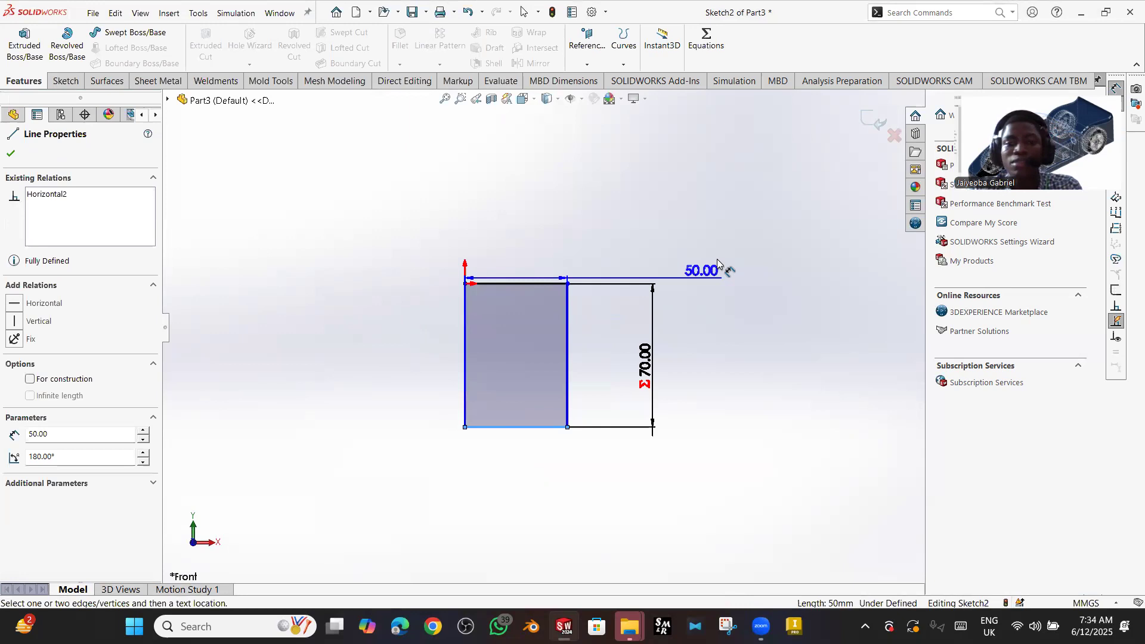
{"action": "left_click", "coordinate": [540, 463]}
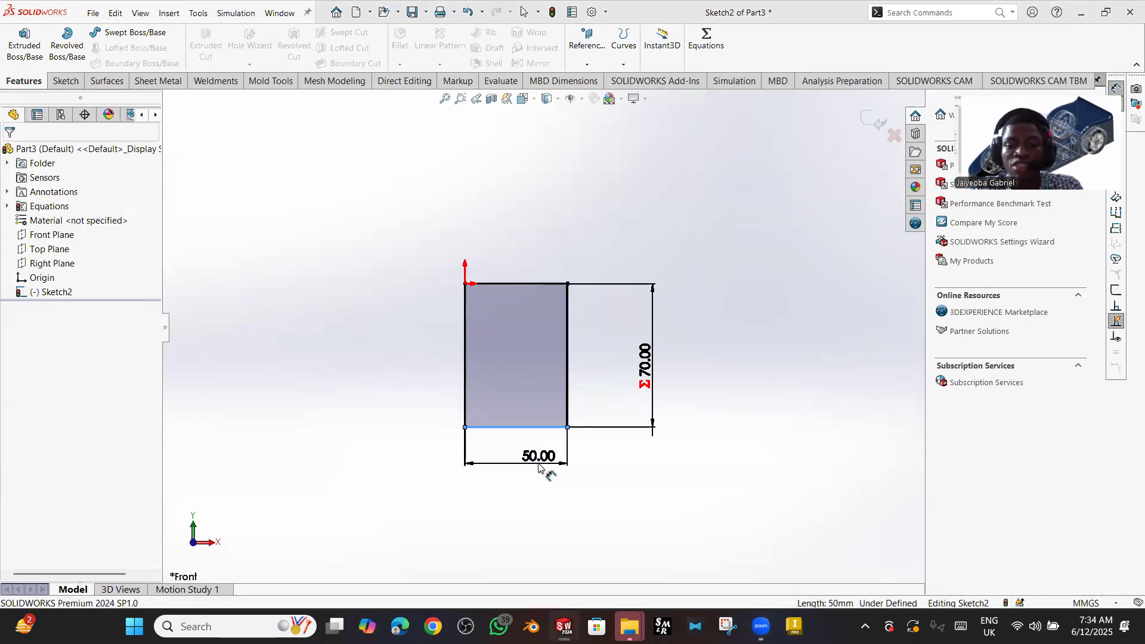
{"action": "type", "text": "="}
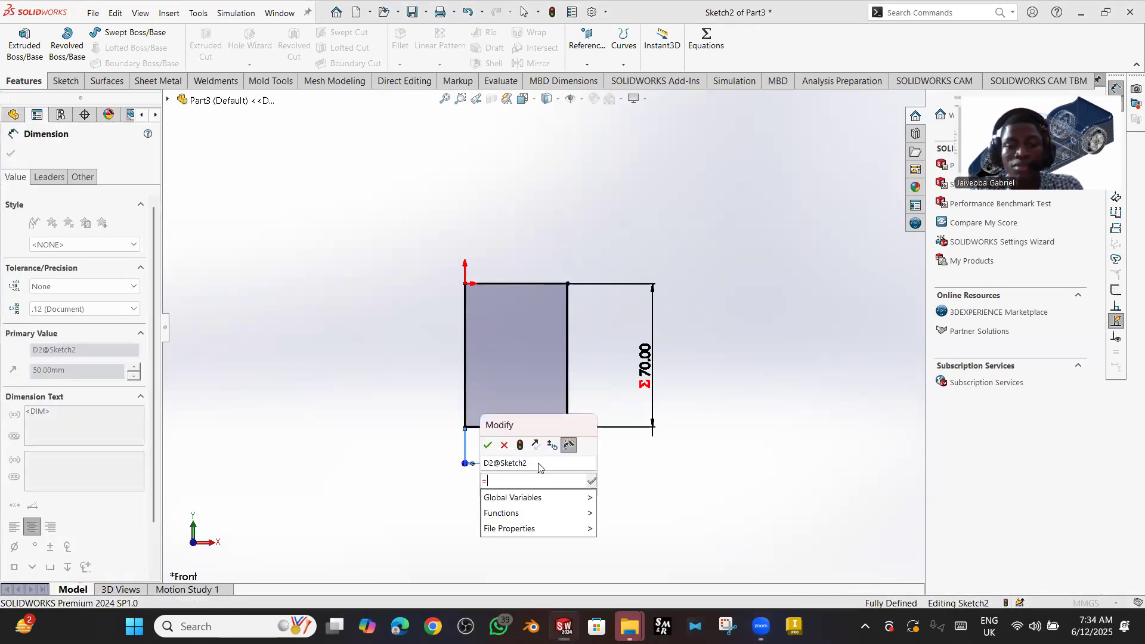
{"action": "mouse_move", "coordinate": [573, 499]}
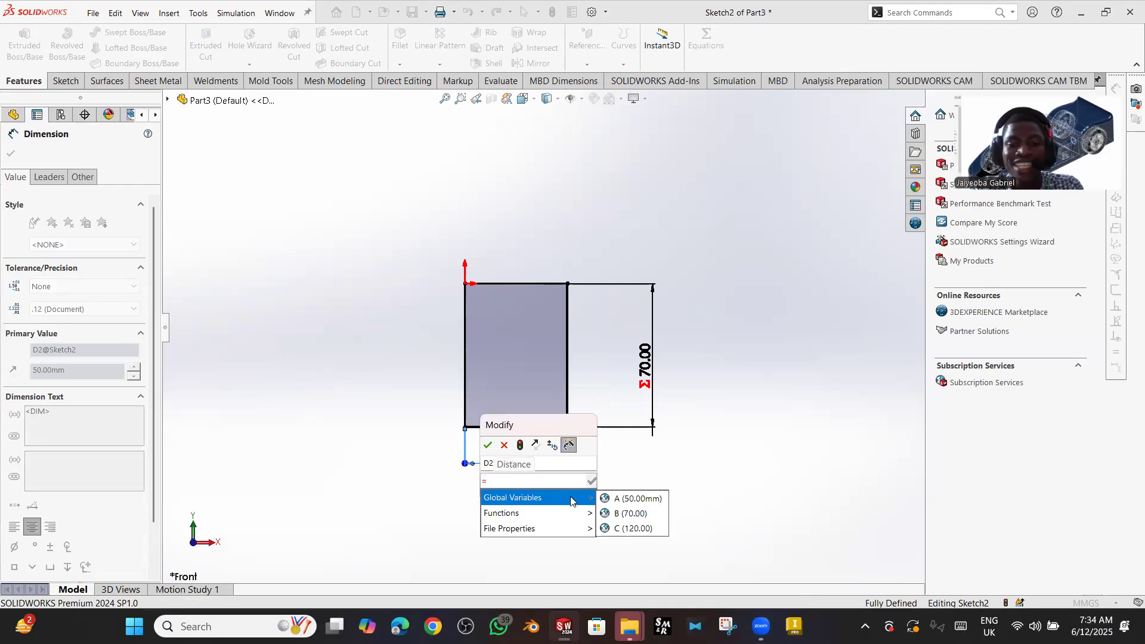
{"action": "left_click", "coordinate": [622, 529]}
{"action": "key", "text": "Return"}
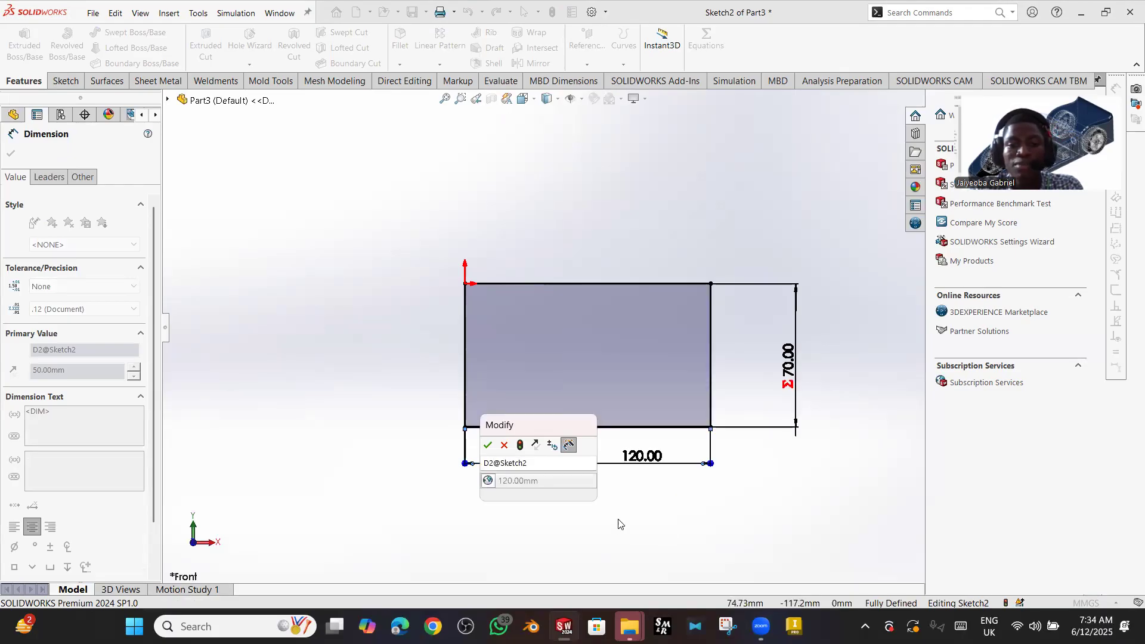
{"action": "key", "text": "Return"}
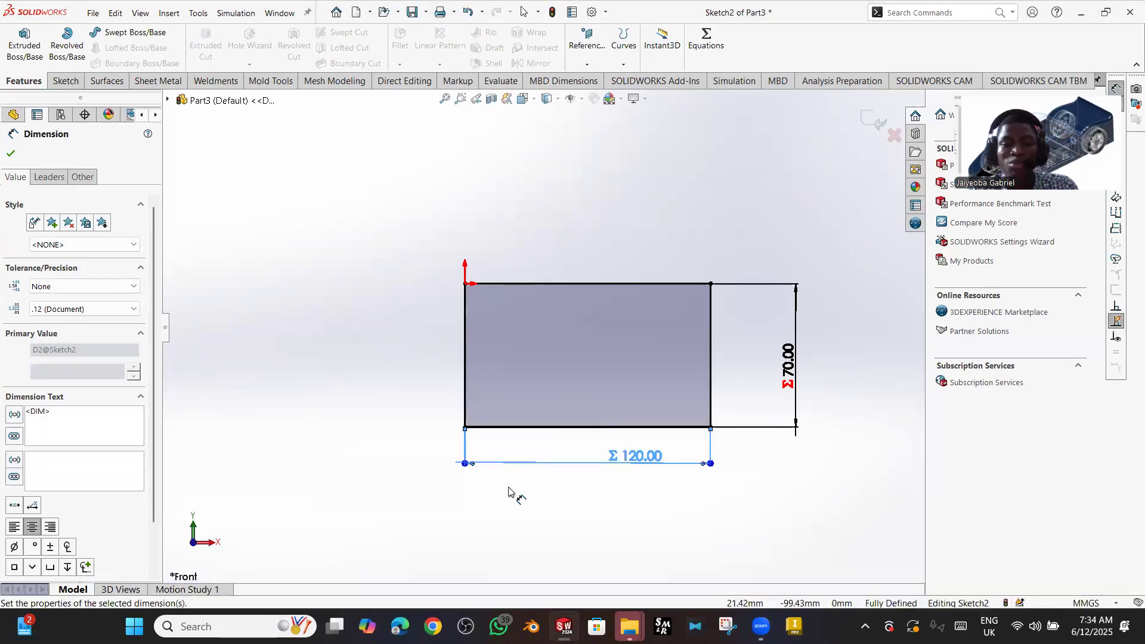
{"action": "key", "text": "Delete"}
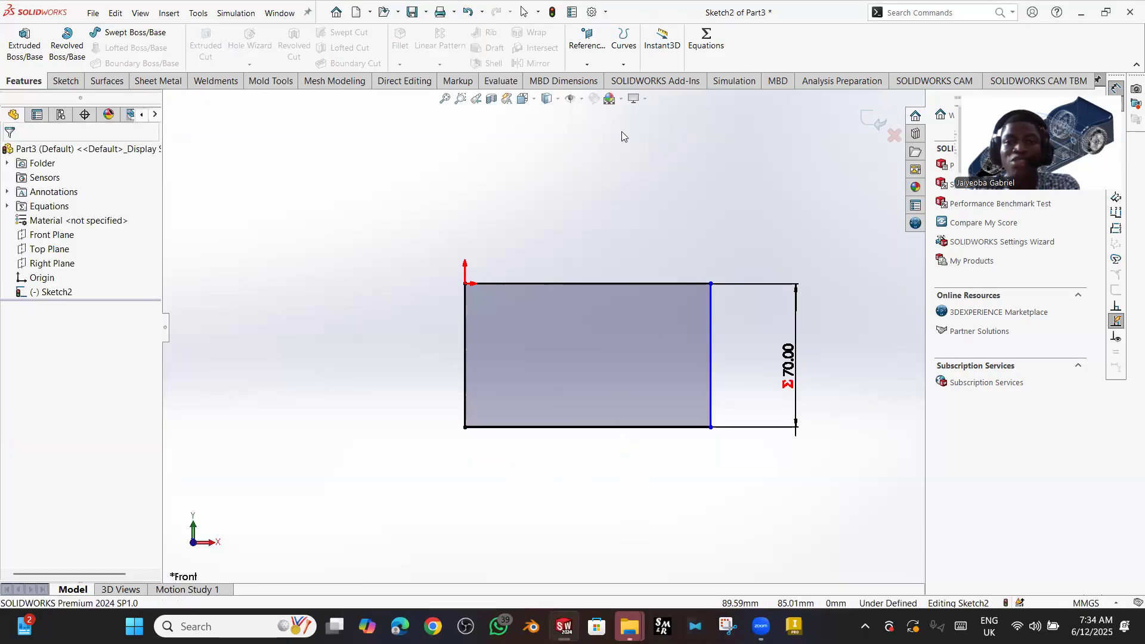
- Add global variable D defined as "C" - "A" and accept the equations
{"action": "left_click", "coordinate": [707, 39]}
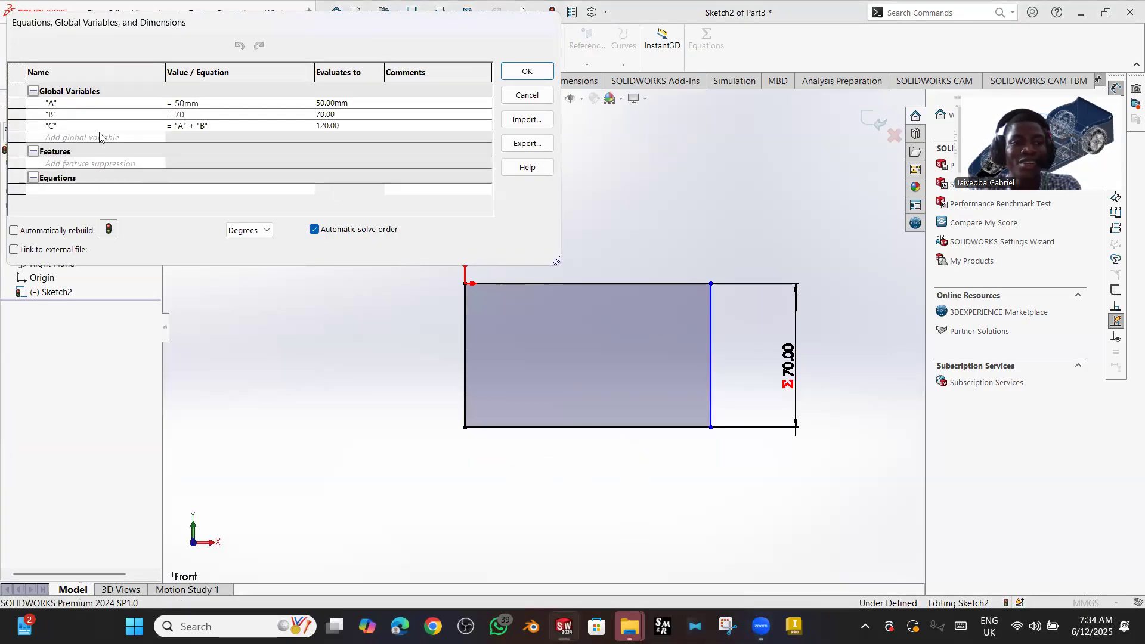
{"action": "left_click", "coordinate": [71, 137]}
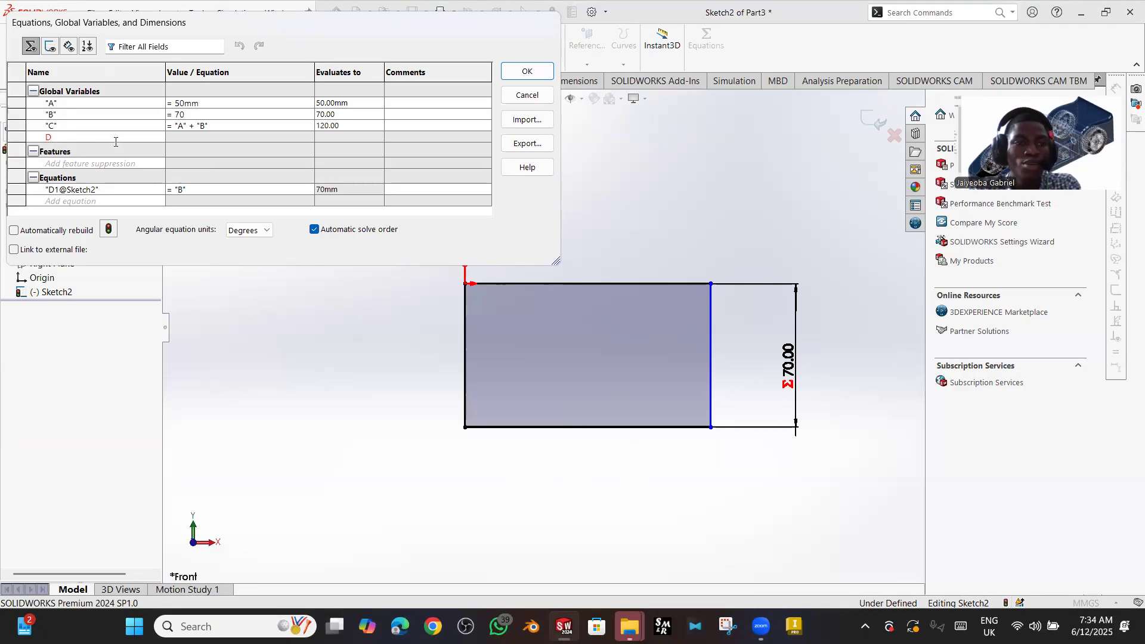
{"action": "left_click", "coordinate": [181, 138]}
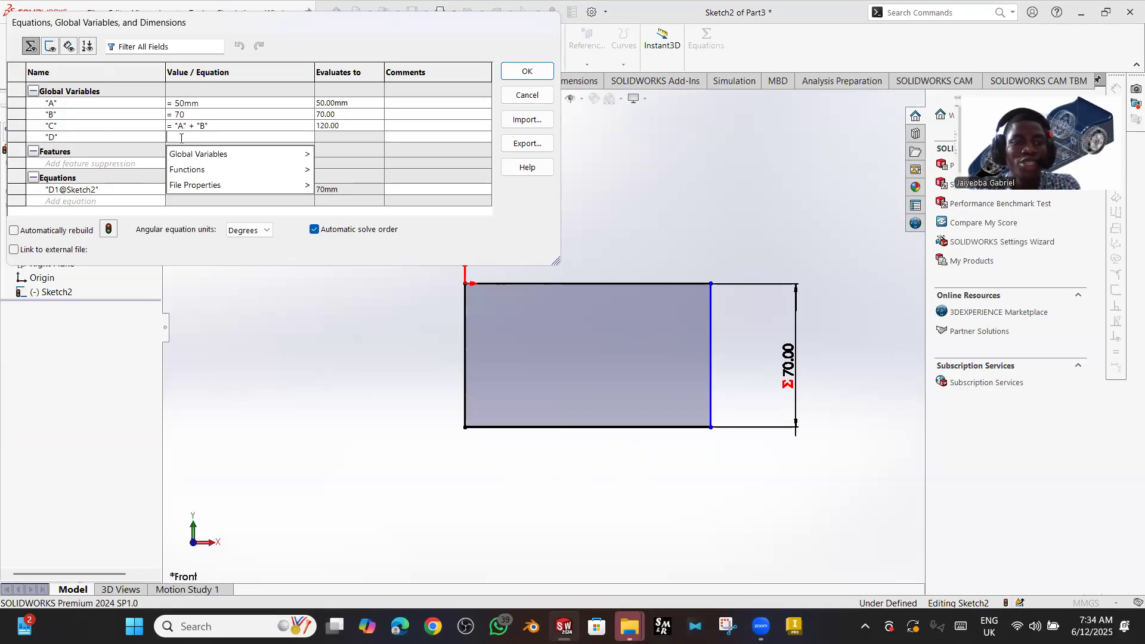
{"action": "mouse_move", "coordinate": [197, 155]}
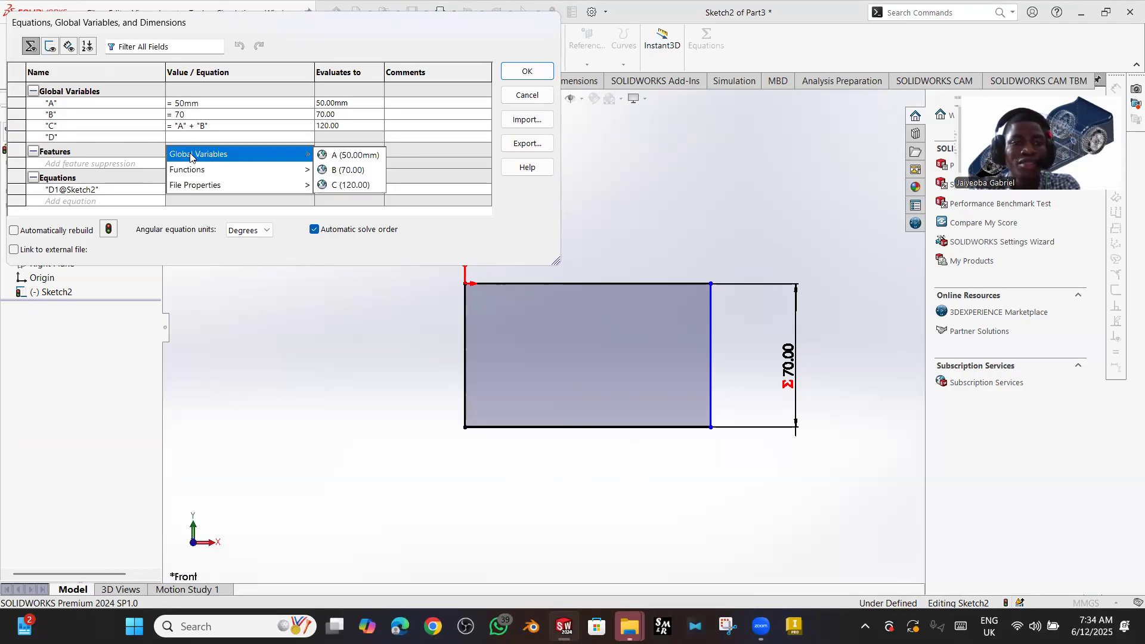
{"action": "left_click", "coordinate": [331, 185]}
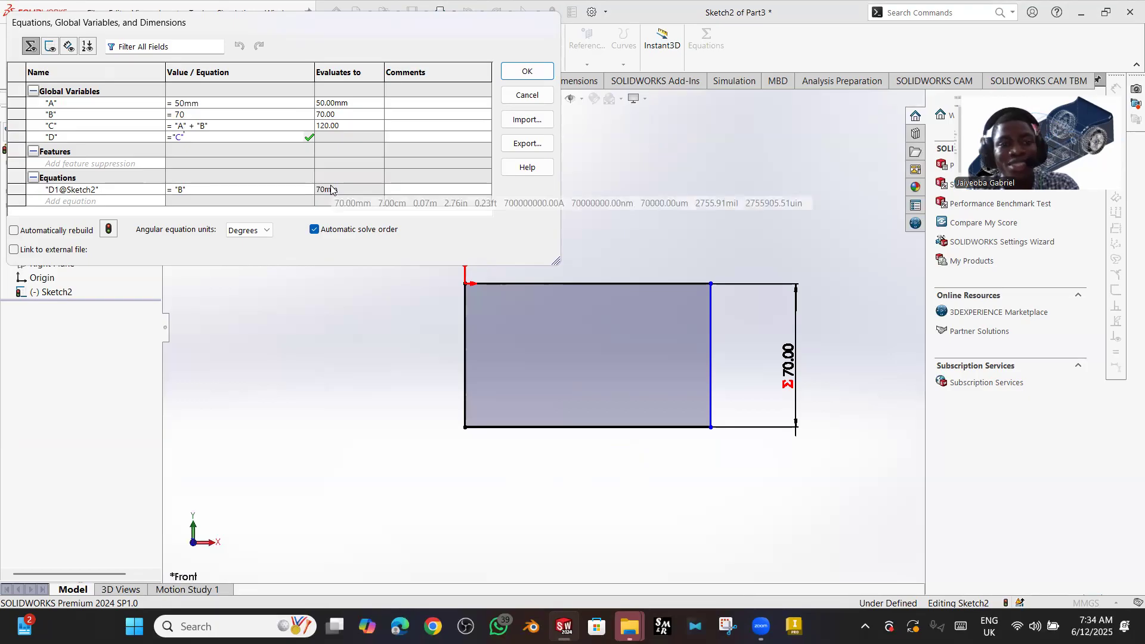
{"action": "type", "text": "-"}
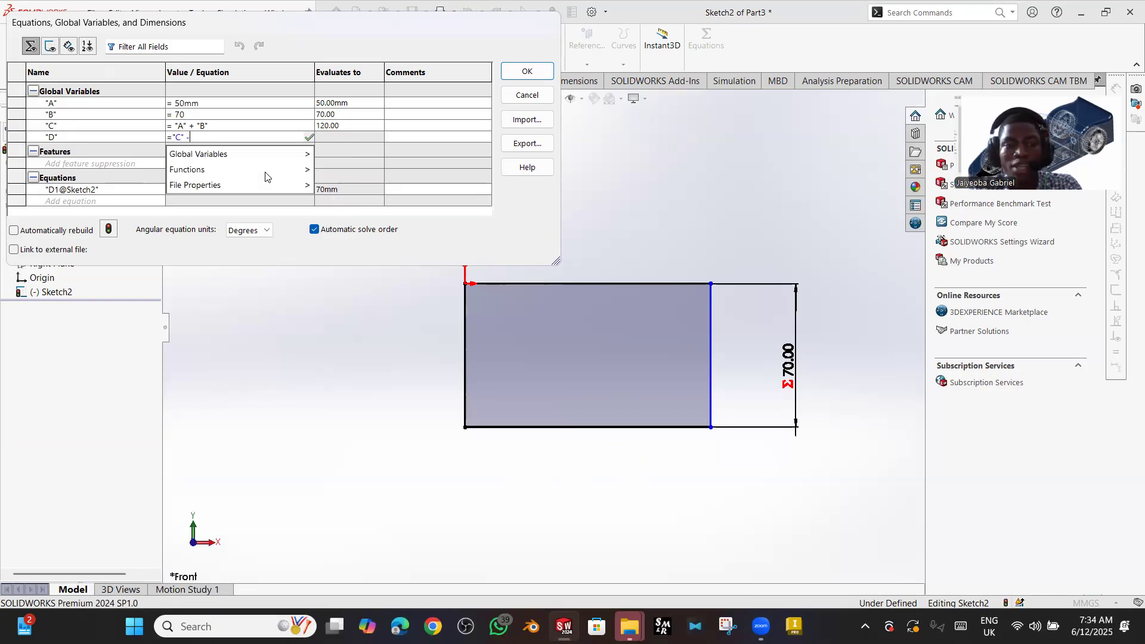
{"action": "mouse_move", "coordinate": [270, 156]}
{"action": "left_click", "coordinate": [334, 156]}
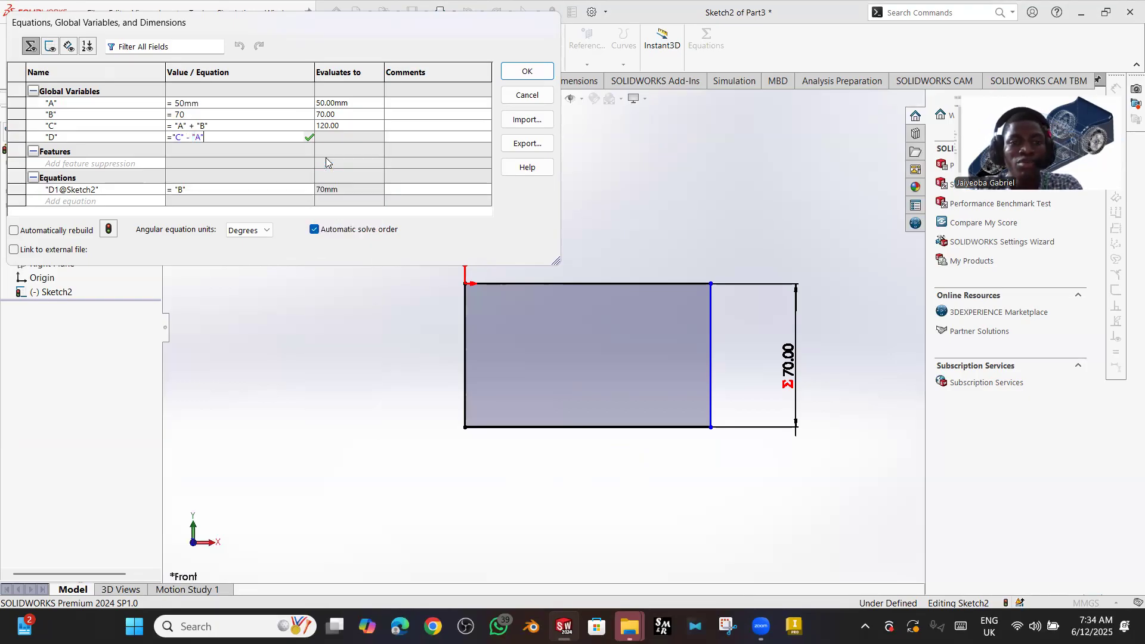
{"action": "key", "text": "Return"}
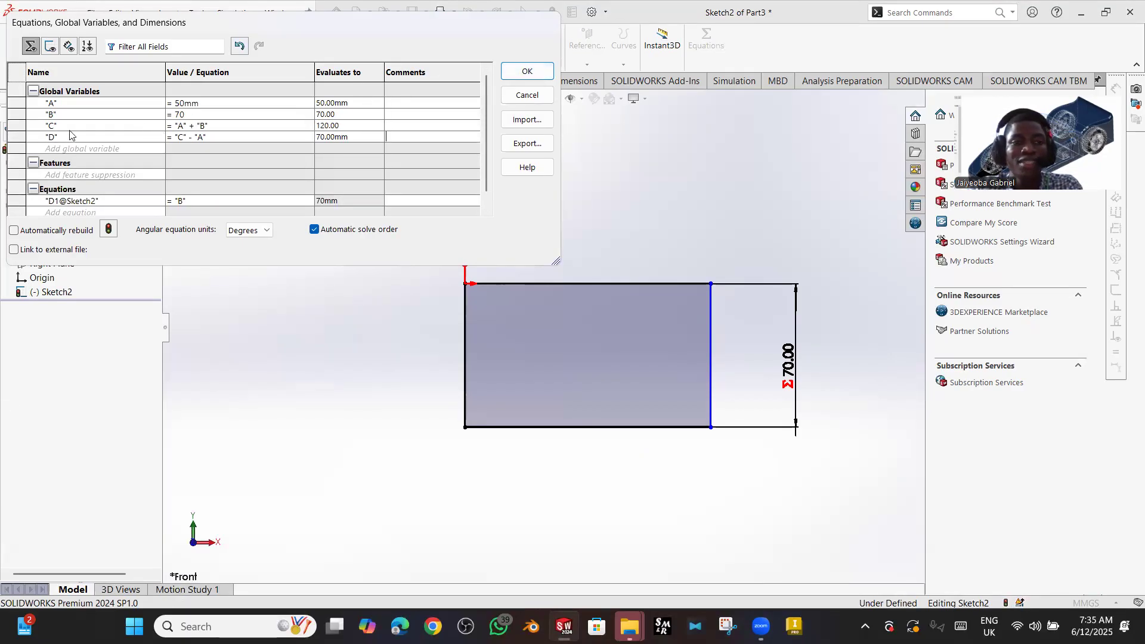
{"action": "left_click", "coordinate": [502, 70]}
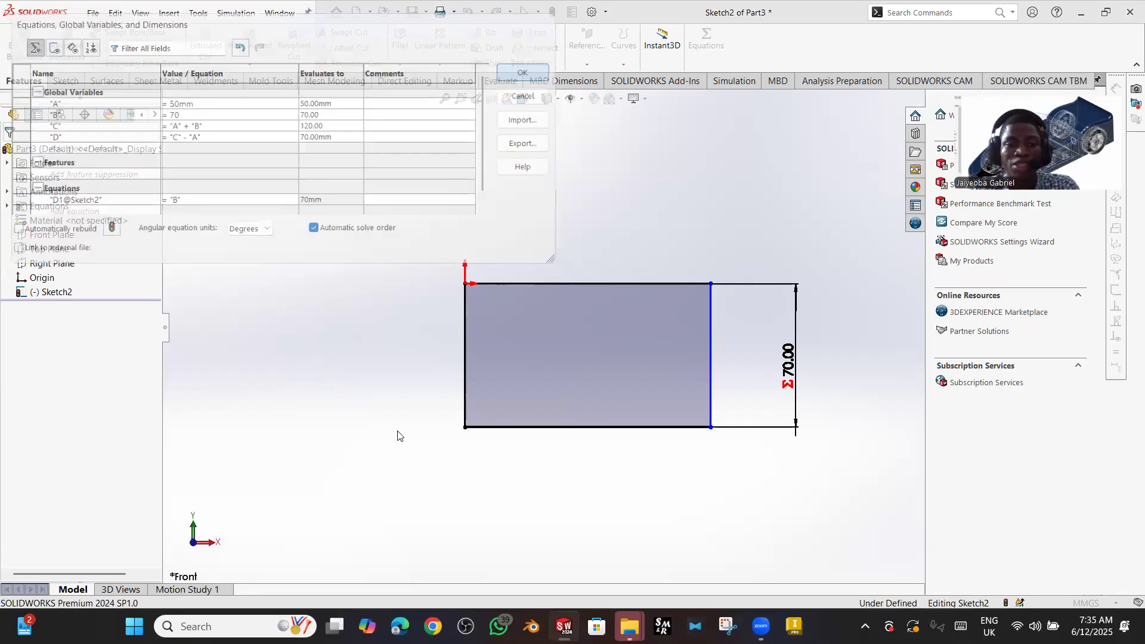
- Dimension the rectangle's bottom horizontal side below the profile and enter global variable D as its value
{"action": "left_click", "coordinate": [534, 478]}
{"action": "left_click", "coordinate": [550, 487]}
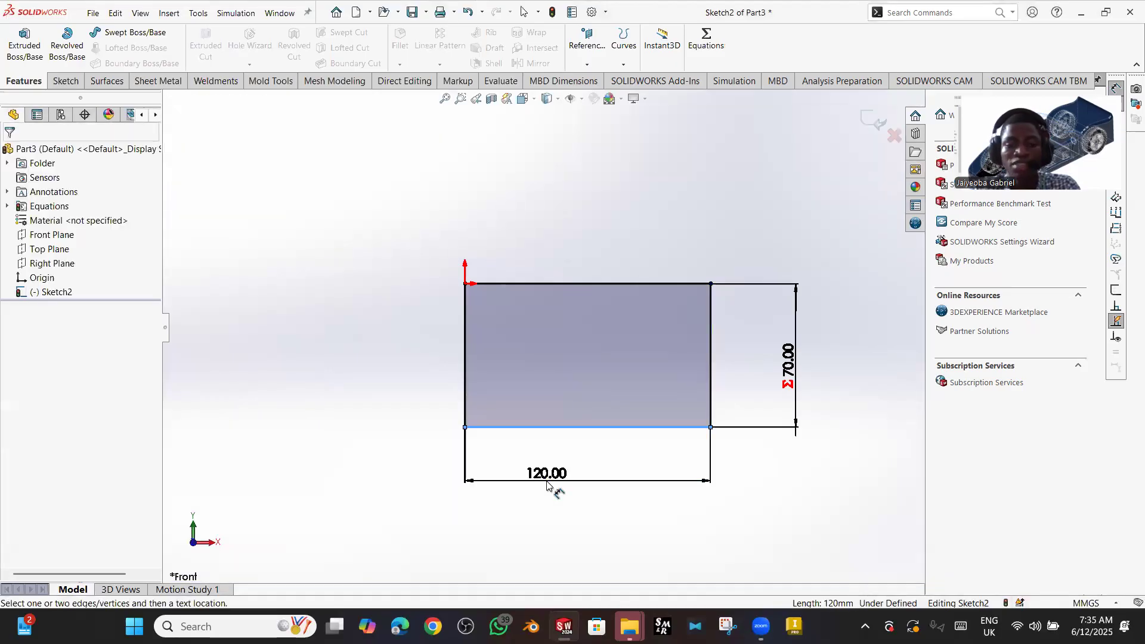
{"action": "left_click", "coordinate": [547, 484]}
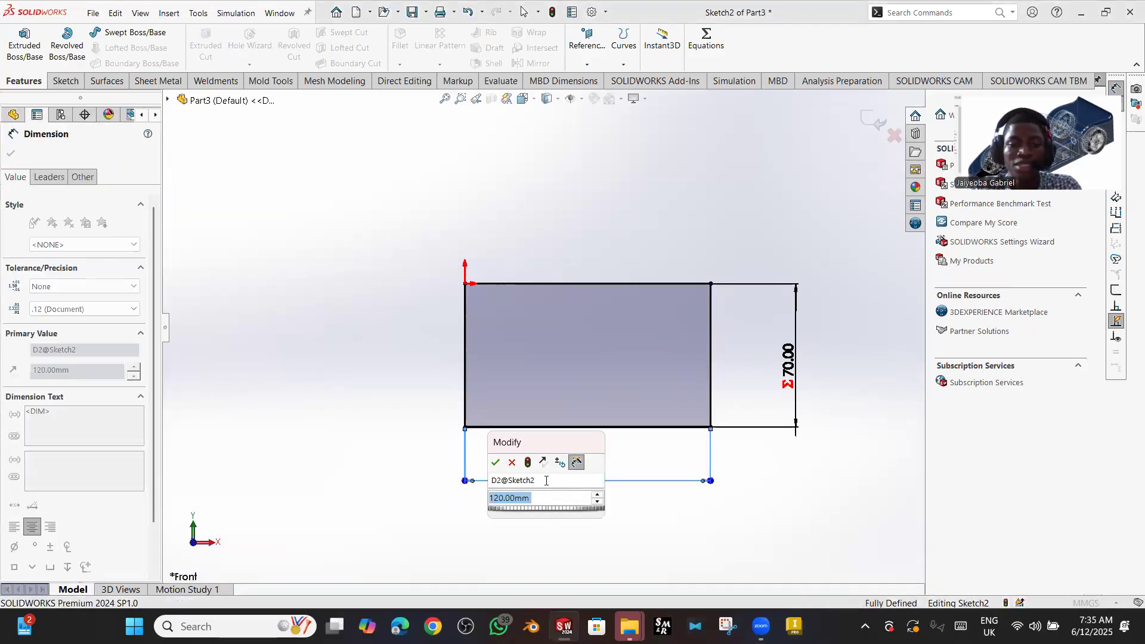
{"action": "type", "text": "="}
{"action": "mouse_move", "coordinate": [591, 515]}
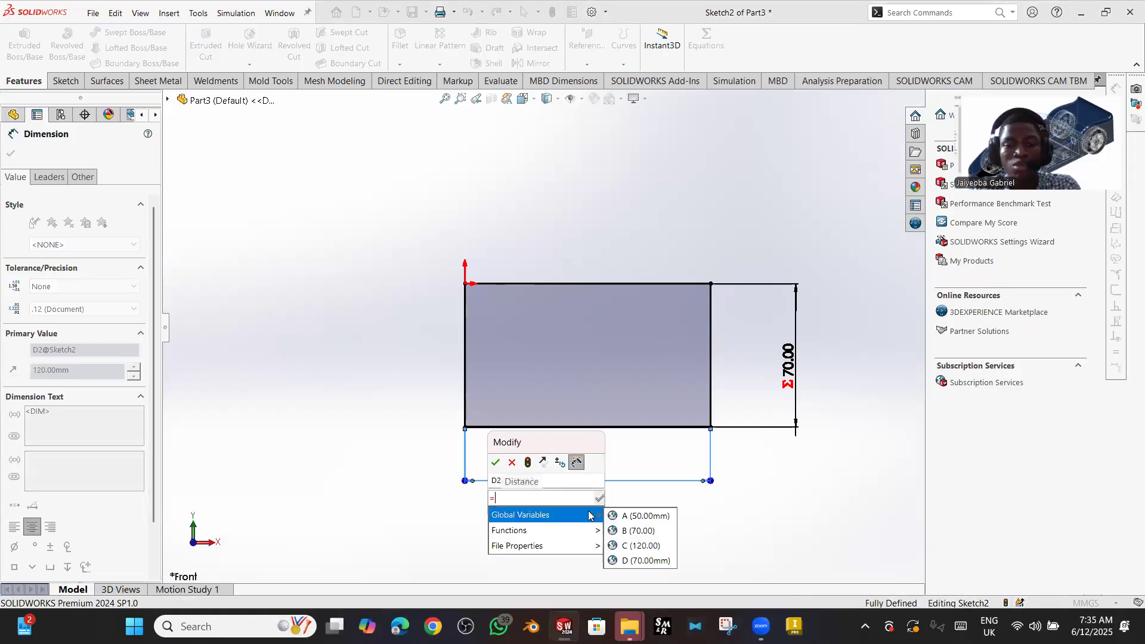
{"action": "left_click", "coordinate": [623, 561]}
{"action": "type", "text": "-"}
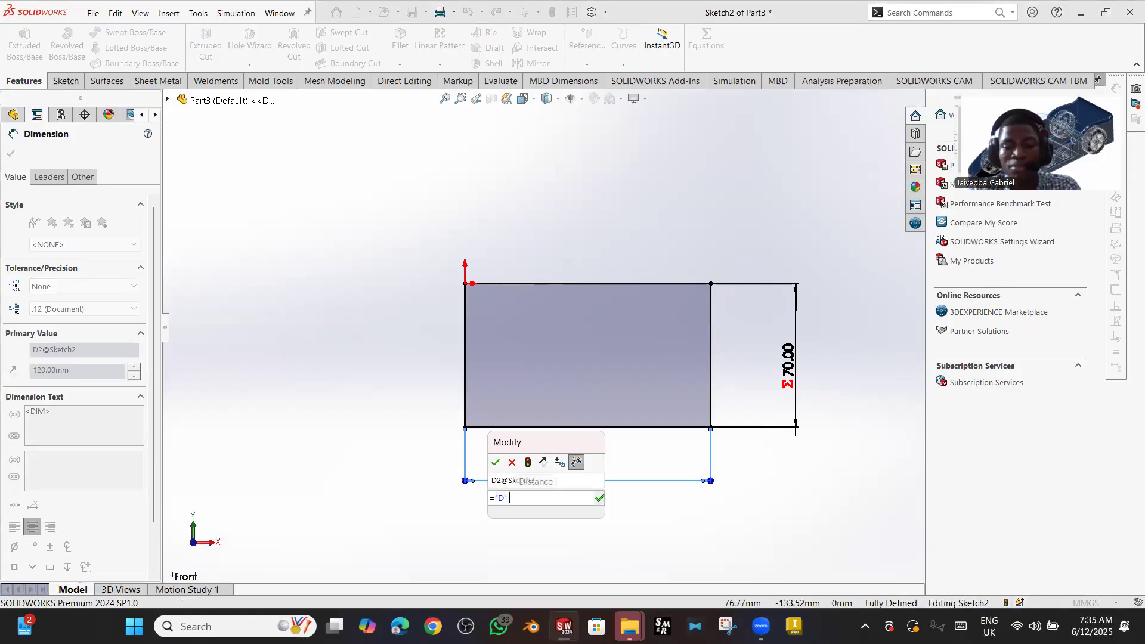
{"action": "mouse_move", "coordinate": [591, 519]}
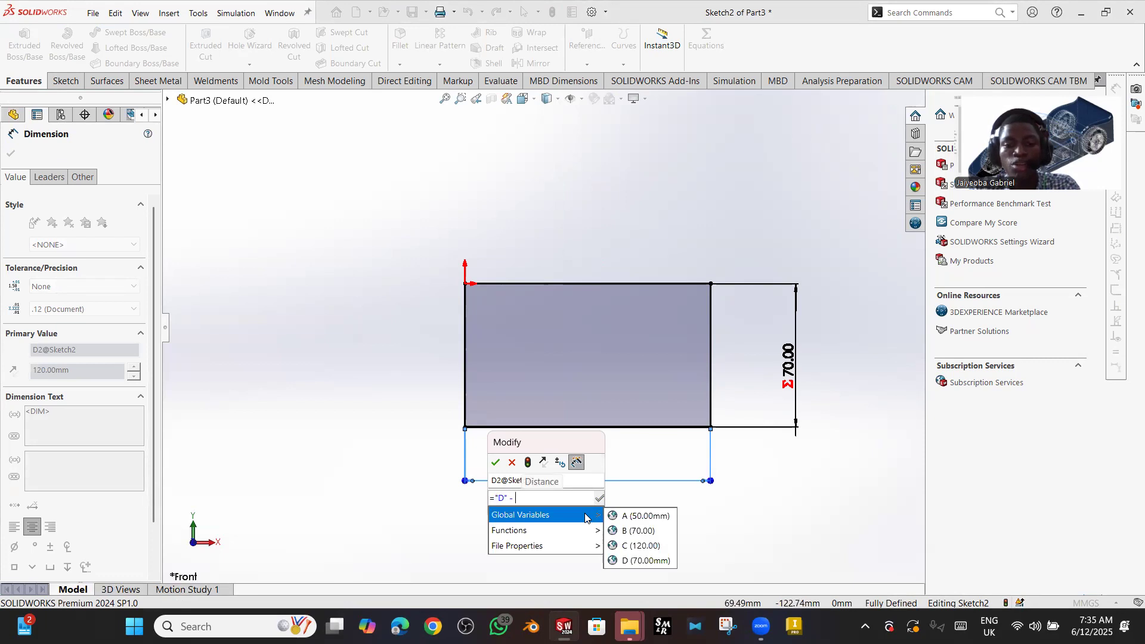
{"action": "left_click", "coordinate": [642, 517]}
{"action": "key", "text": "BackSpace"}
{"action": "key", "text": "BackSpace"}
{"action": "key", "text": "BackSpace"}
{"action": "key", "text": "BackSpace"}
{"action": "key", "text": "BackSpace"}
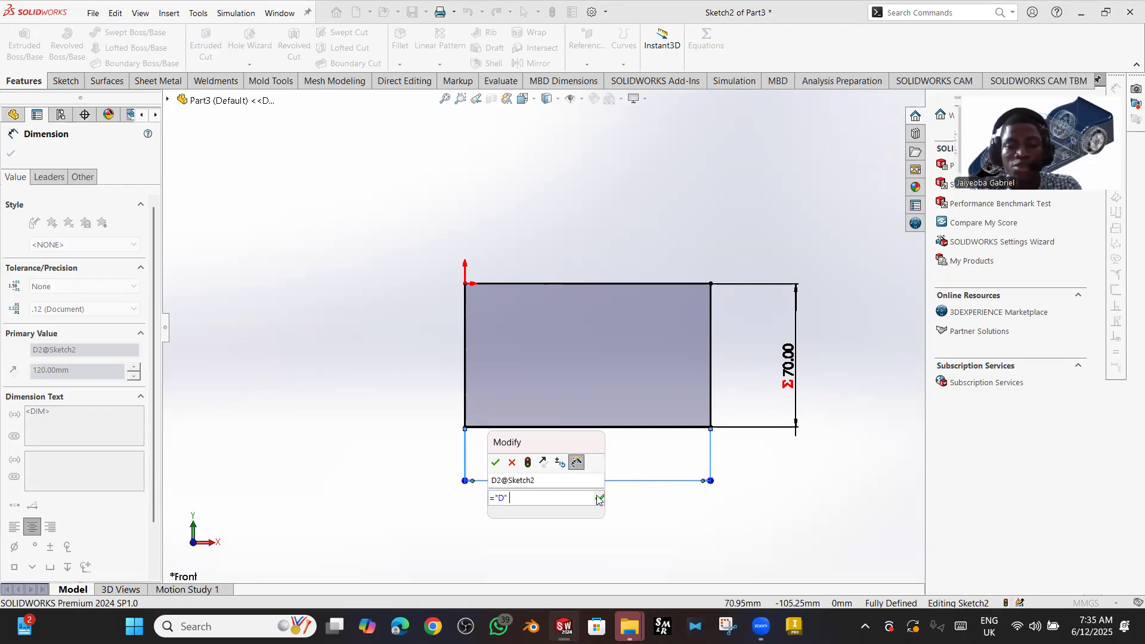
- Accept the equation with global variable D for the bottom side's dimension
{"action": "left_click", "coordinate": [599, 498]}
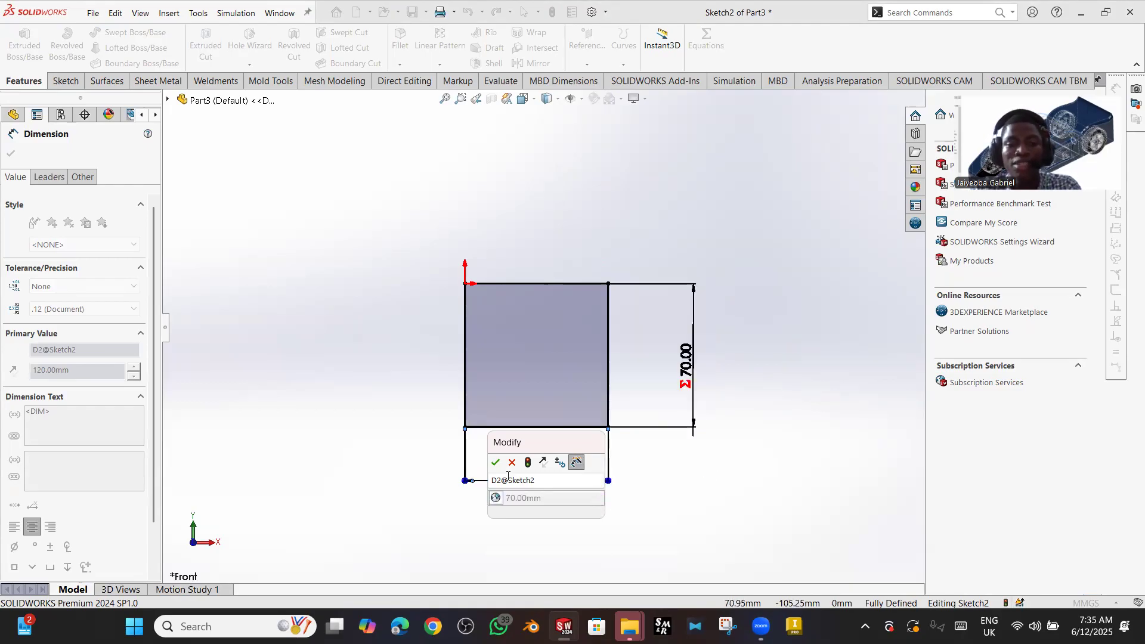
{"action": "left_click", "coordinate": [496, 463]}
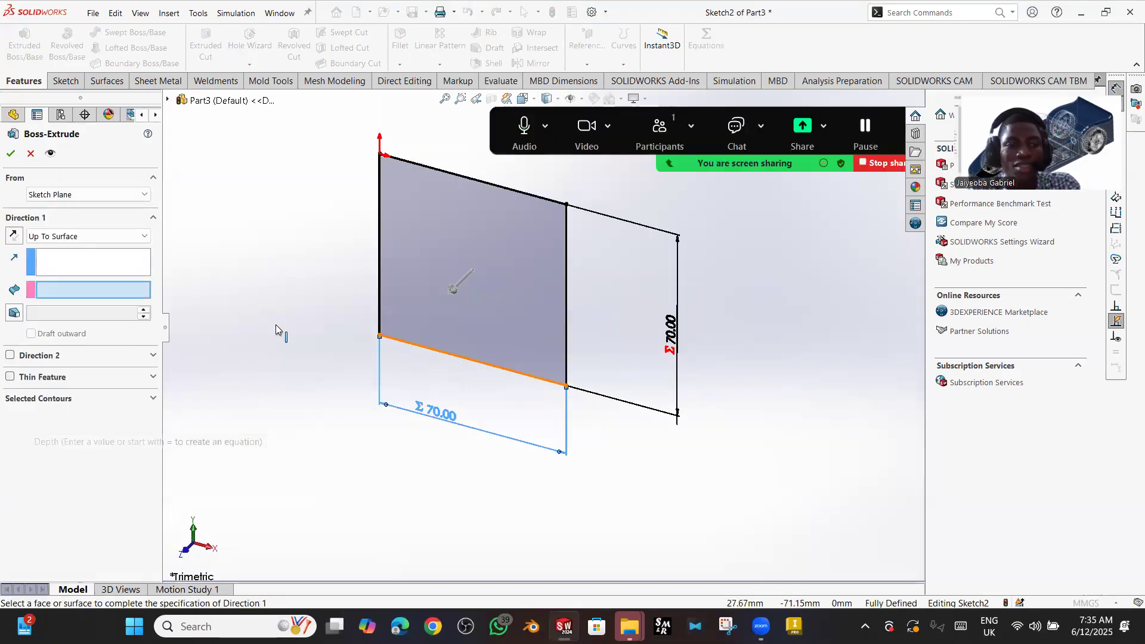
- Extrude the rectangle with a Blind end condition to a depth of 90 mm
{"action": "left_click", "coordinate": [144, 236]}
{"action": "left_click", "coordinate": [123, 250]}
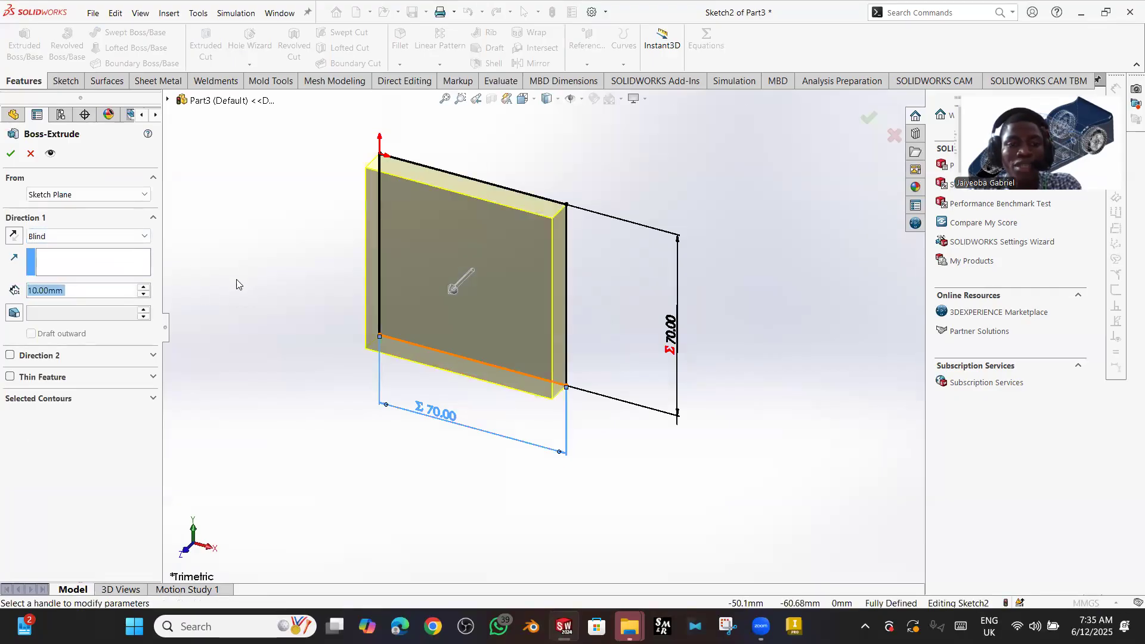
{"action": "type", "text": "500"}
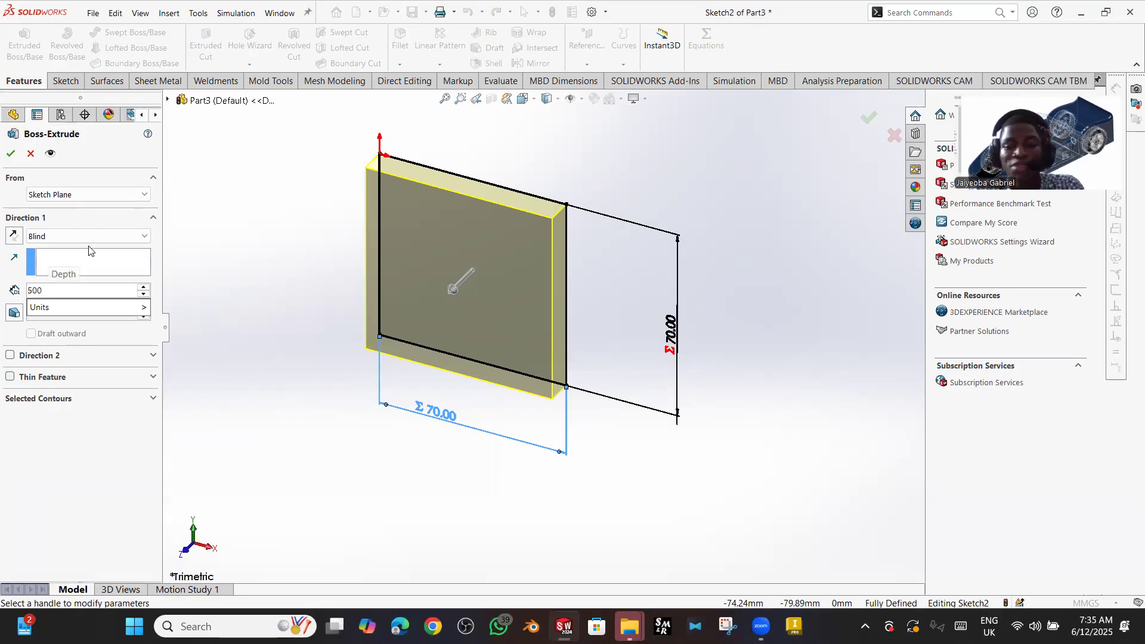
{"action": "key", "text": "BackSpace"}
{"action": "key", "text": "BackSpace"}
{"action": "key", "text": "BackSpace"}
{"action": "type", "text": "90"}
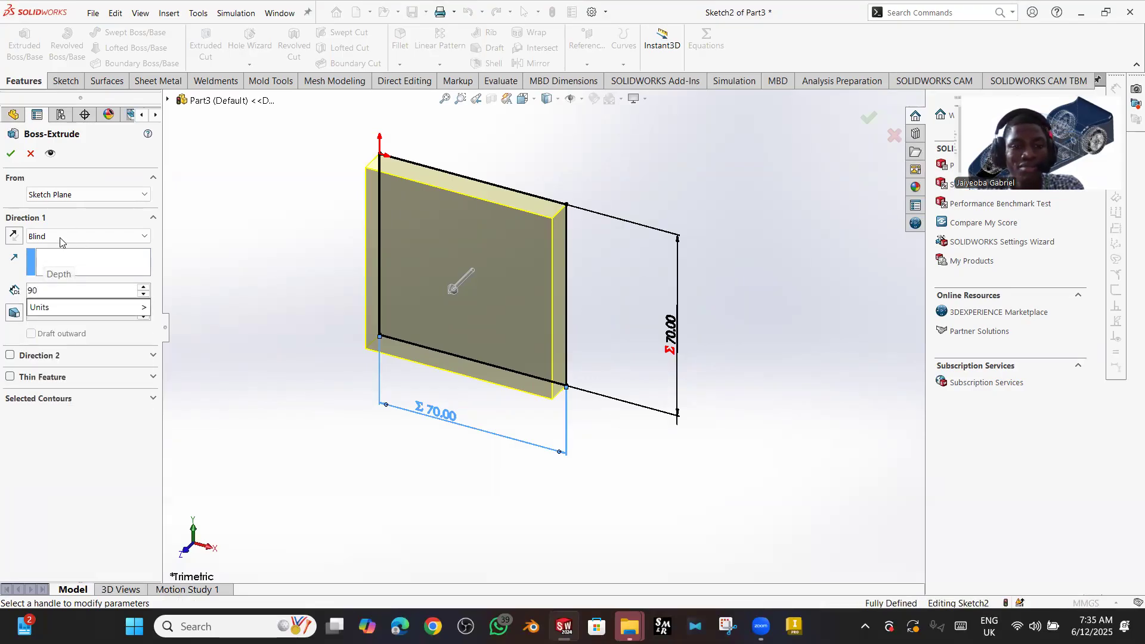
{"action": "key", "text": "Return"}
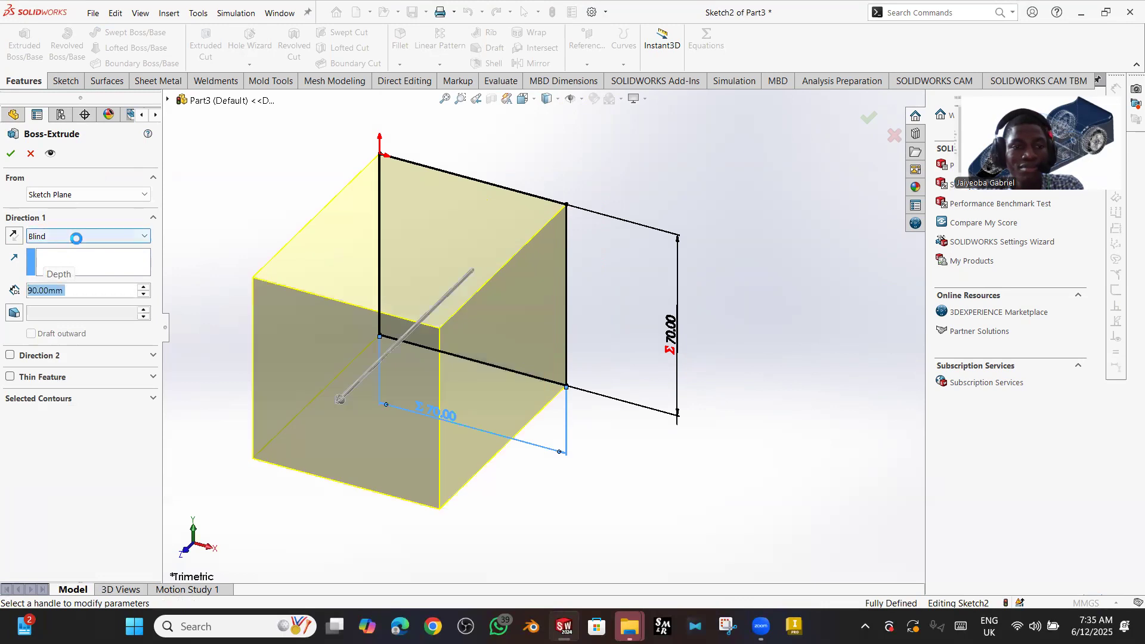
{"action": "left_click", "coordinate": [10, 151]}
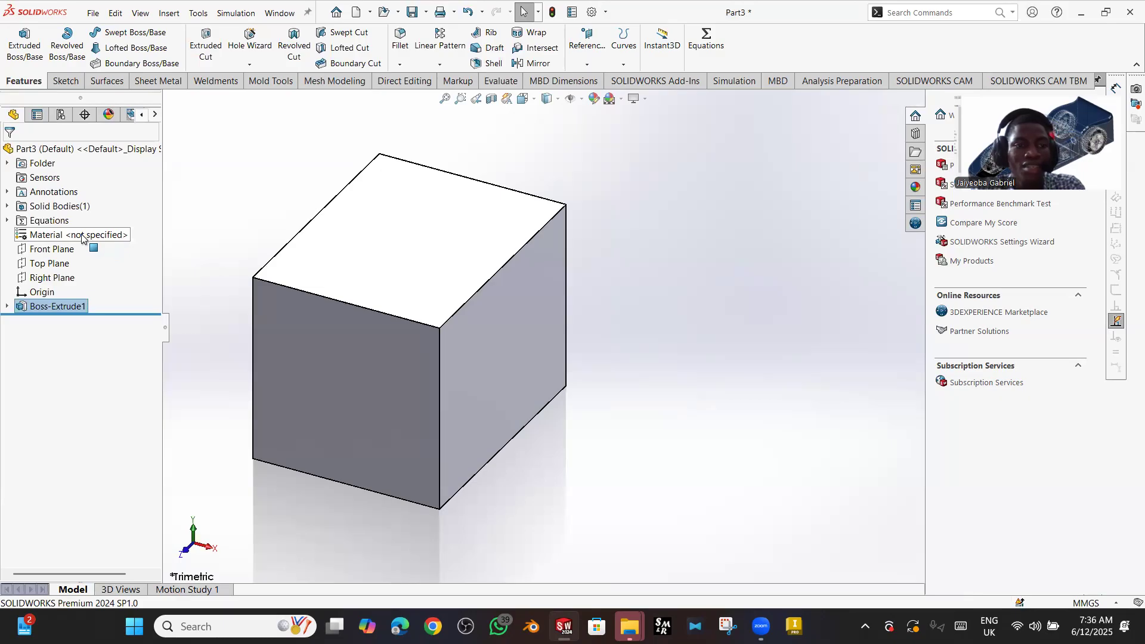
- Apply the AISI 1020 steel material to the part
{"action": "right_click", "coordinate": [81, 237]}
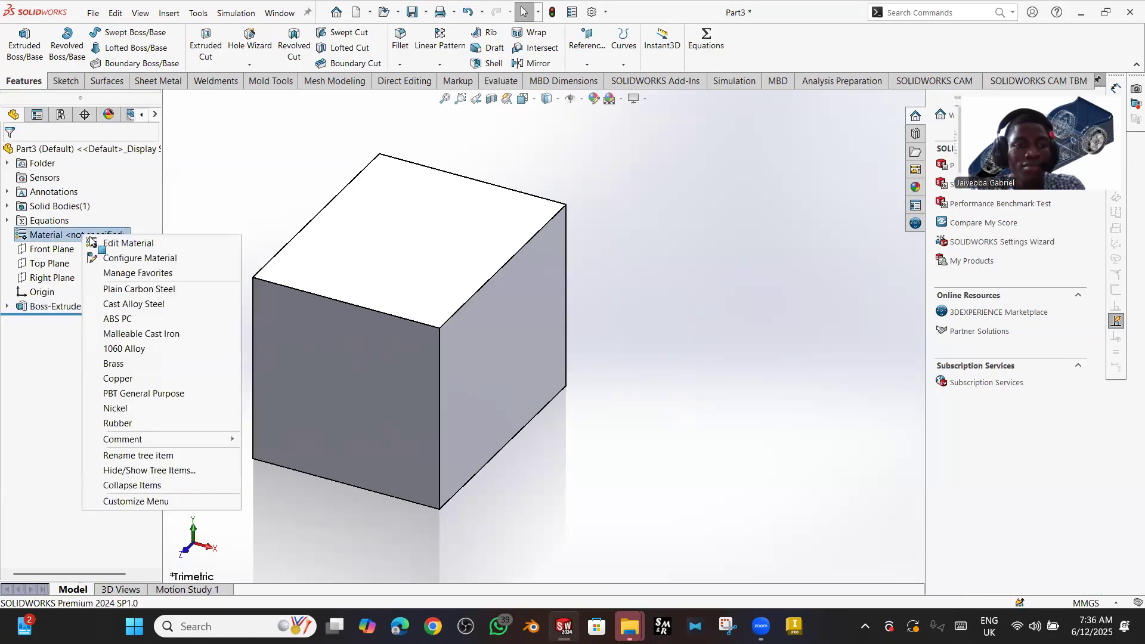
{"action": "left_click", "coordinate": [107, 244]}
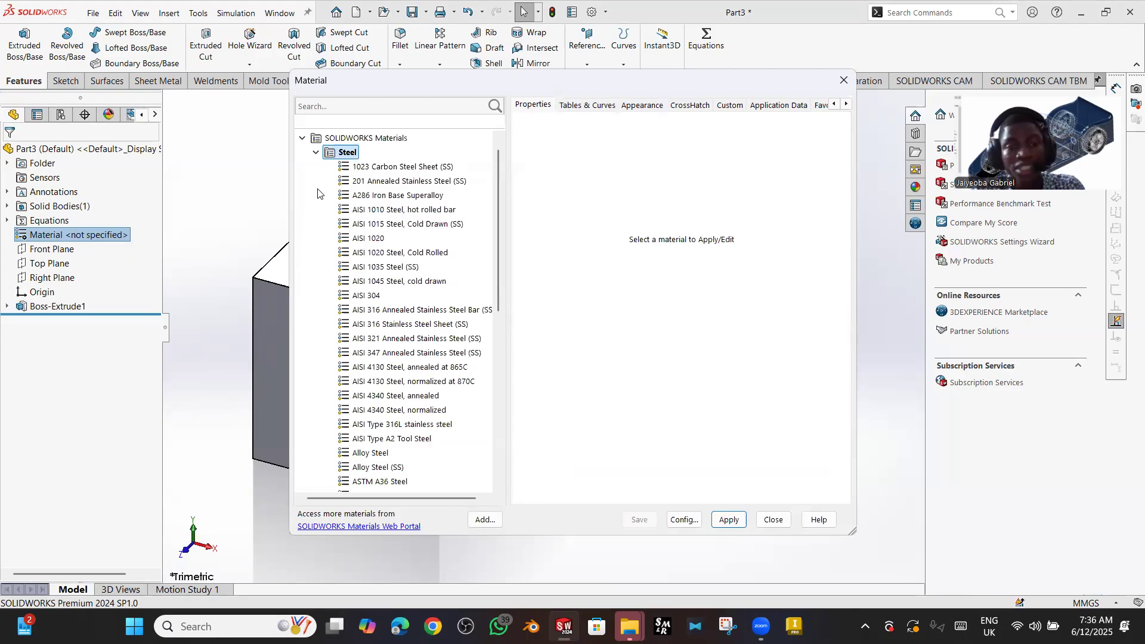
{"action": "left_click", "coordinate": [359, 241]}
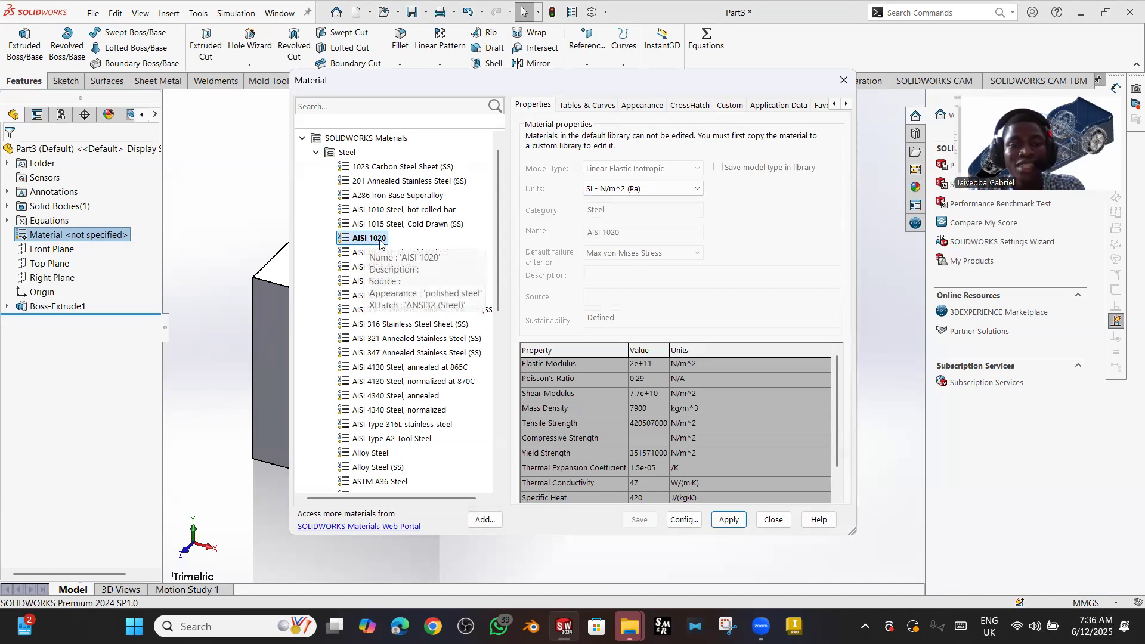
{"action": "left_click", "coordinate": [729, 521]}
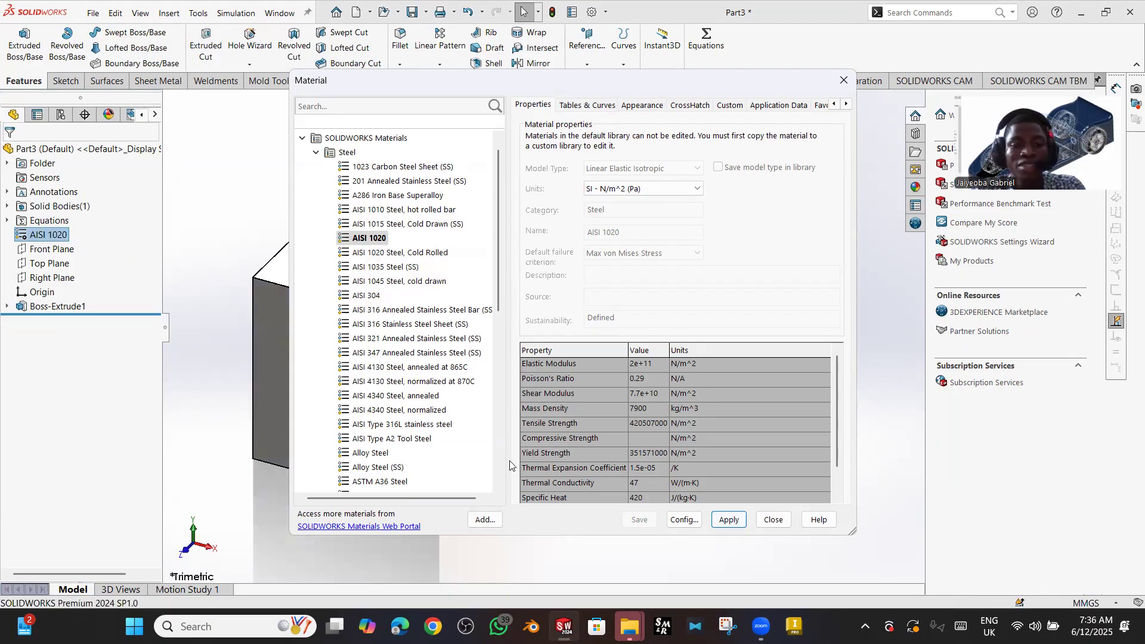
{"action": "left_click", "coordinate": [774, 519]}
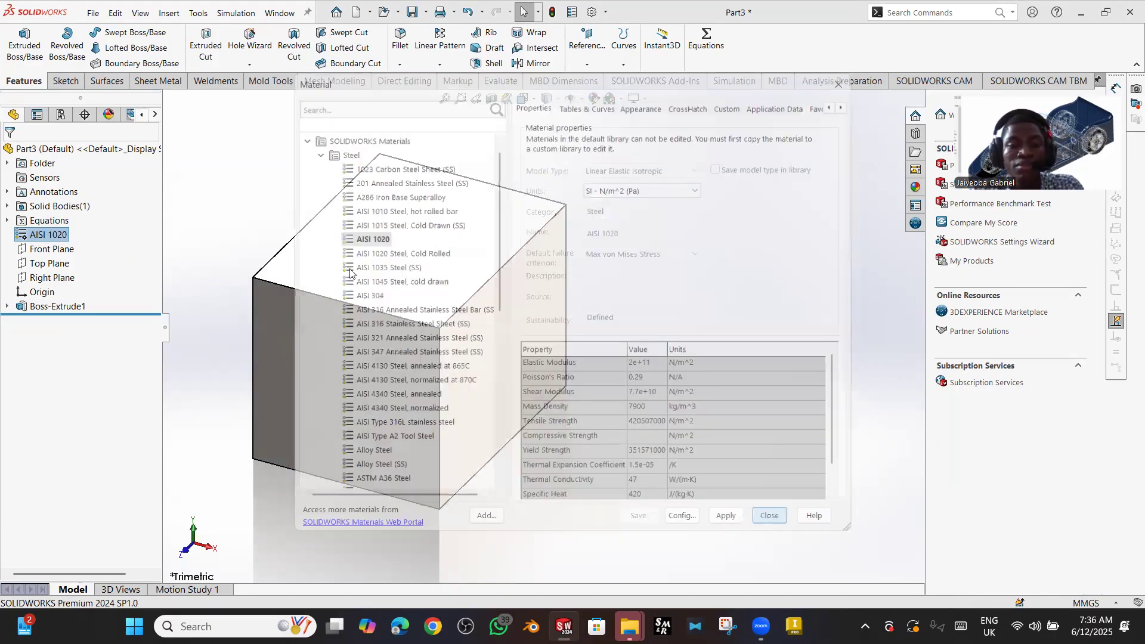
- Add a Mass Properties sensor tracking the part's Mass, and expand the Sensors folder
{"action": "middle_click_drag", "start_coordinate": [445, 335], "coordinate": [294, 328]}
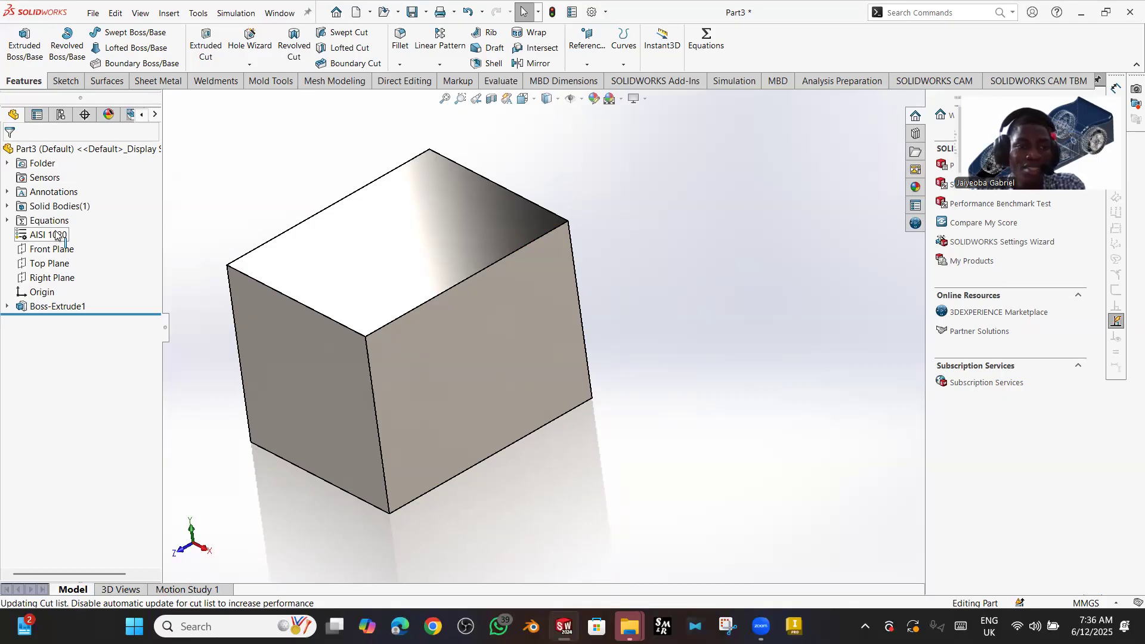
{"action": "left_click", "coordinate": [35, 178]}
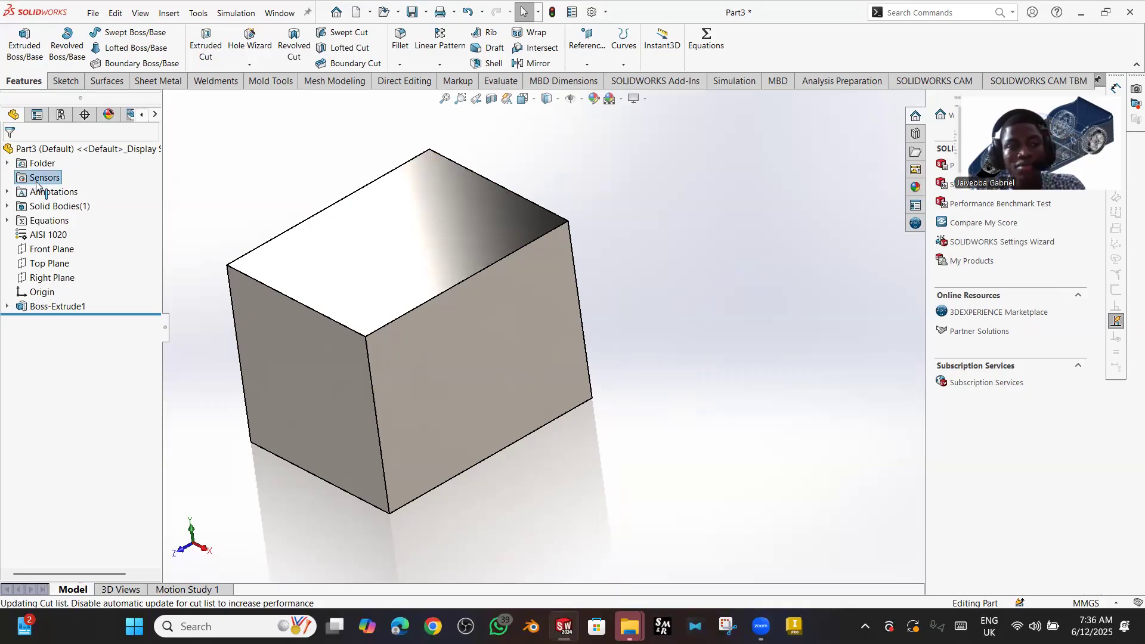
{"action": "right_click", "coordinate": [37, 184]}
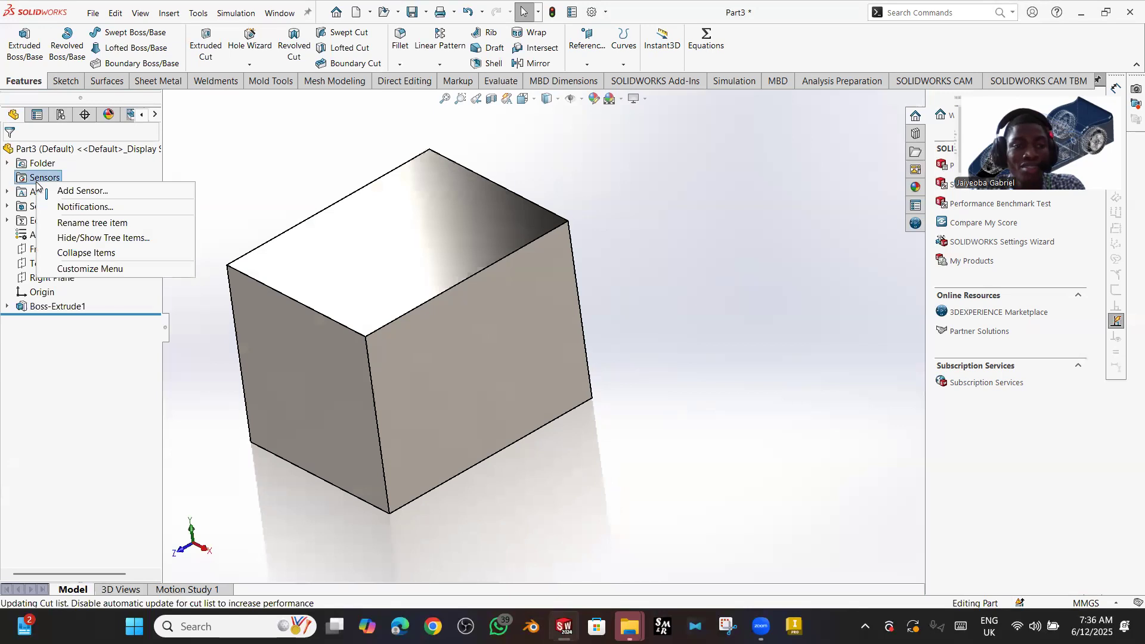
{"action": "left_click", "coordinate": [52, 192]}
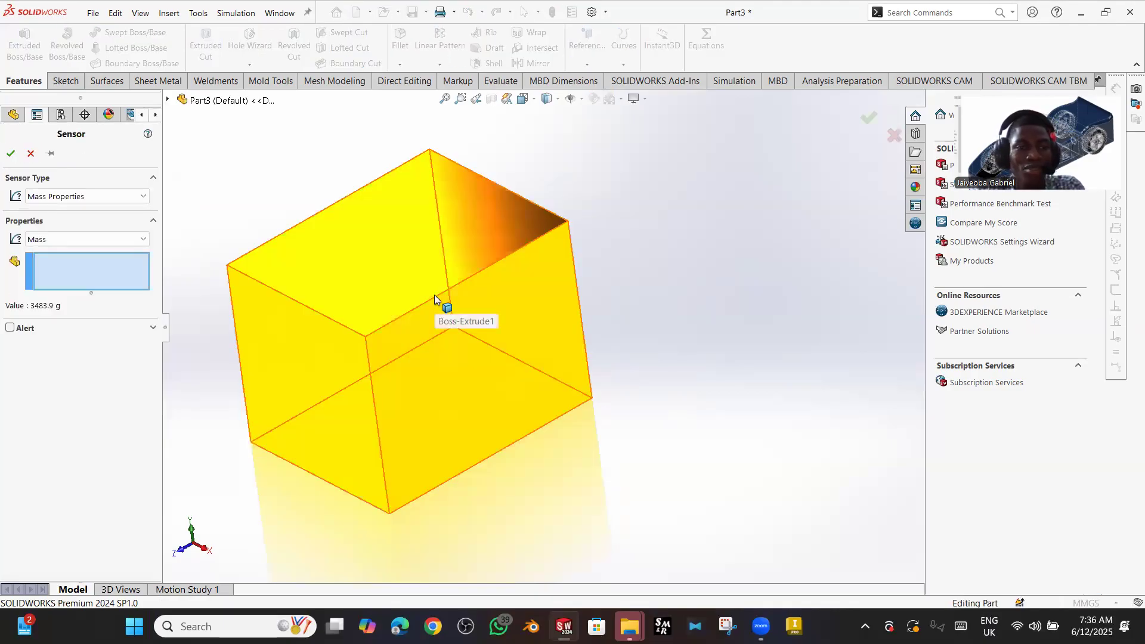
{"action": "left_click", "coordinate": [48, 239]}
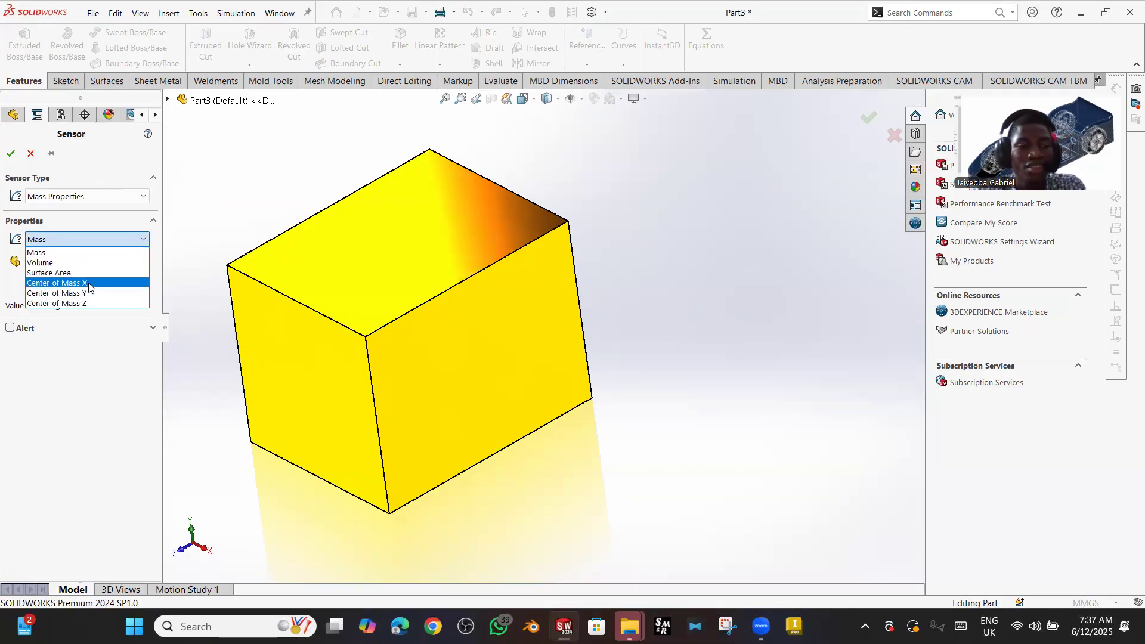
{"action": "left_click", "coordinate": [57, 253]}
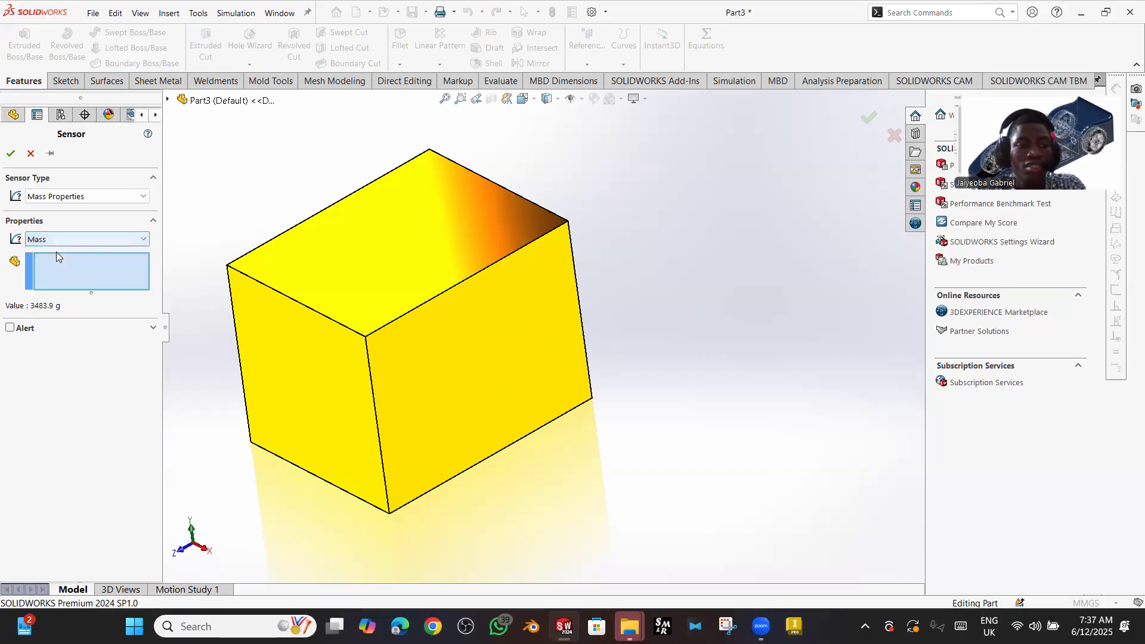
{"action": "left_click", "coordinate": [113, 197]}
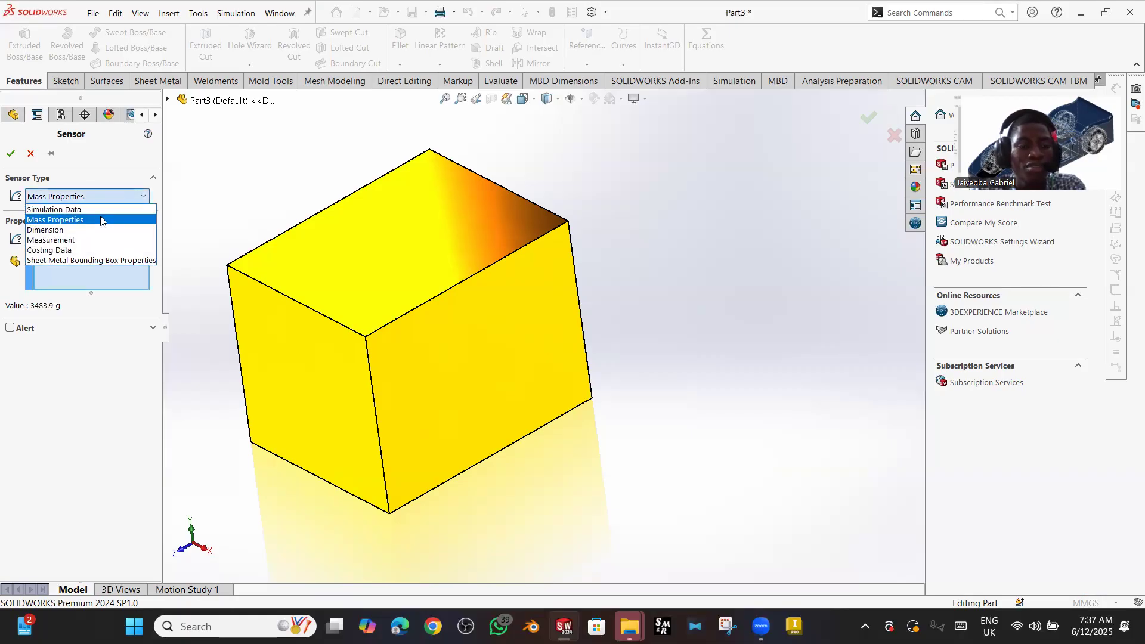
{"action": "left_click", "coordinate": [101, 220]}
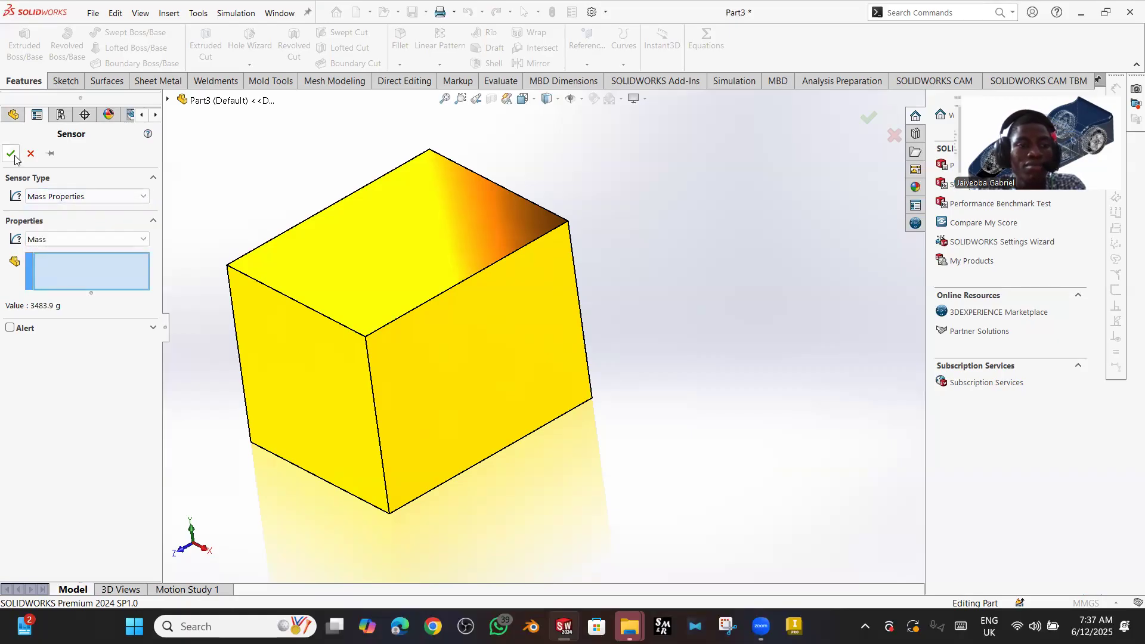
{"action": "left_click", "coordinate": [11, 154]}
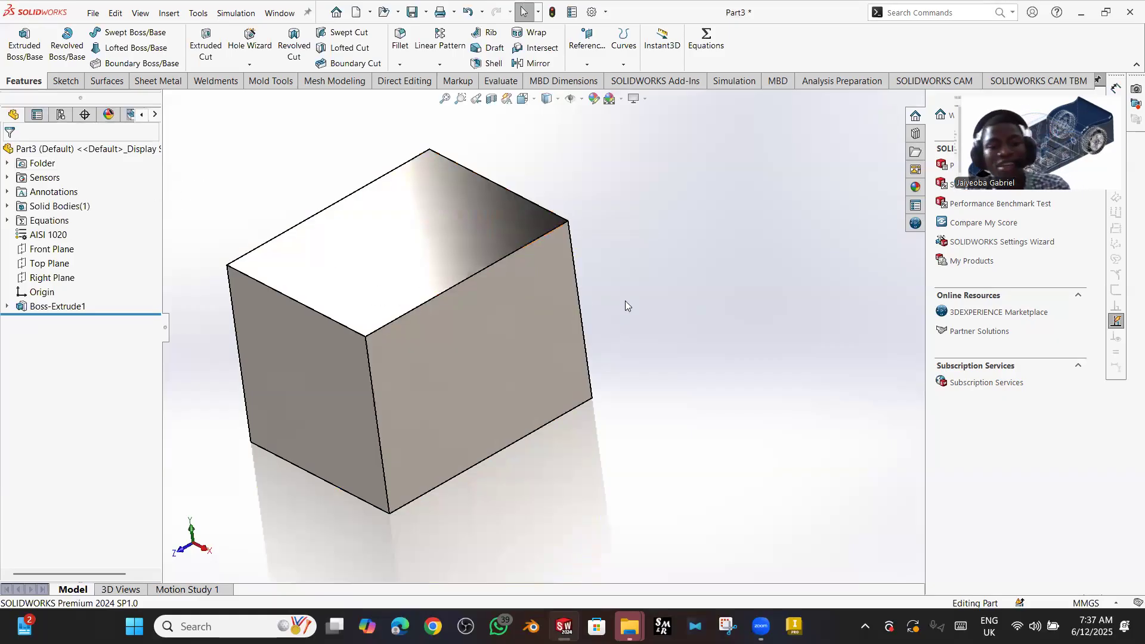
{"action": "middle_click_drag", "start_coordinate": [623, 300], "coordinate": [785, 352]}
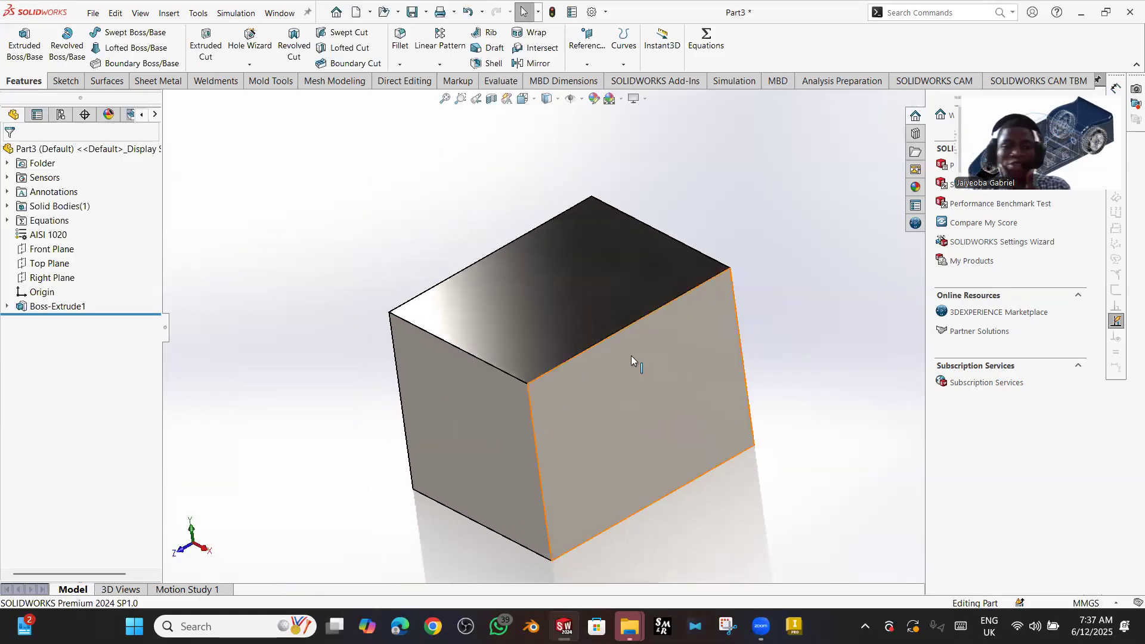
{"action": "left_click", "coordinate": [7, 178]}
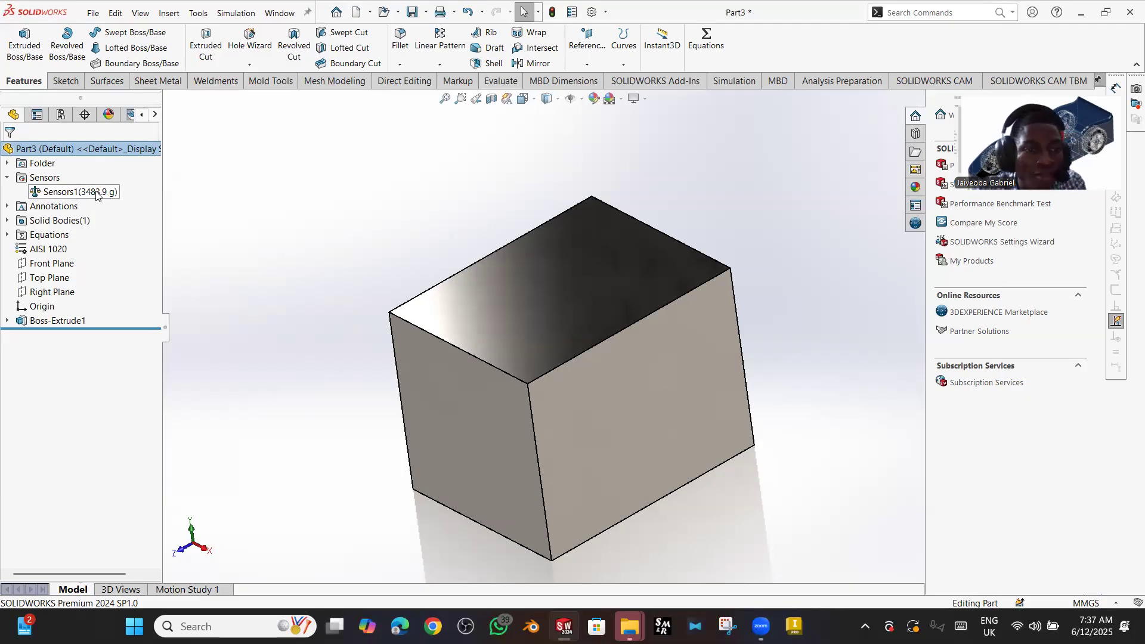
- Sketch a circle about 21.6 mm in diameter on the block's larger side face and extrude it 90 mm as a merged boss
{"action": "left_click", "coordinate": [556, 374]}
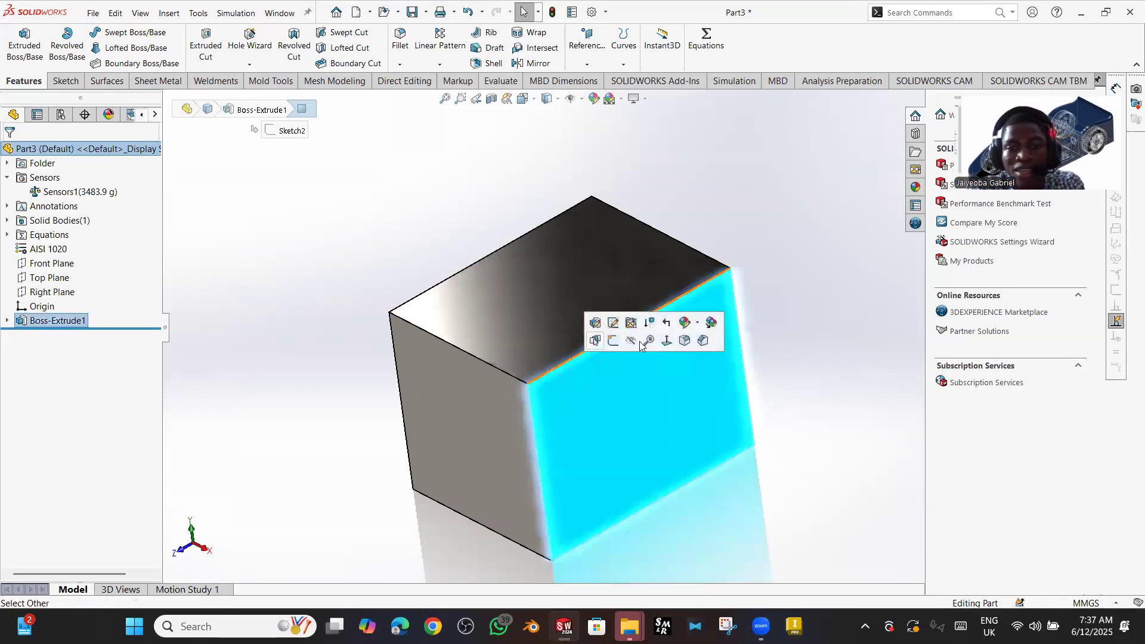
{"action": "left_click", "coordinate": [611, 340]}
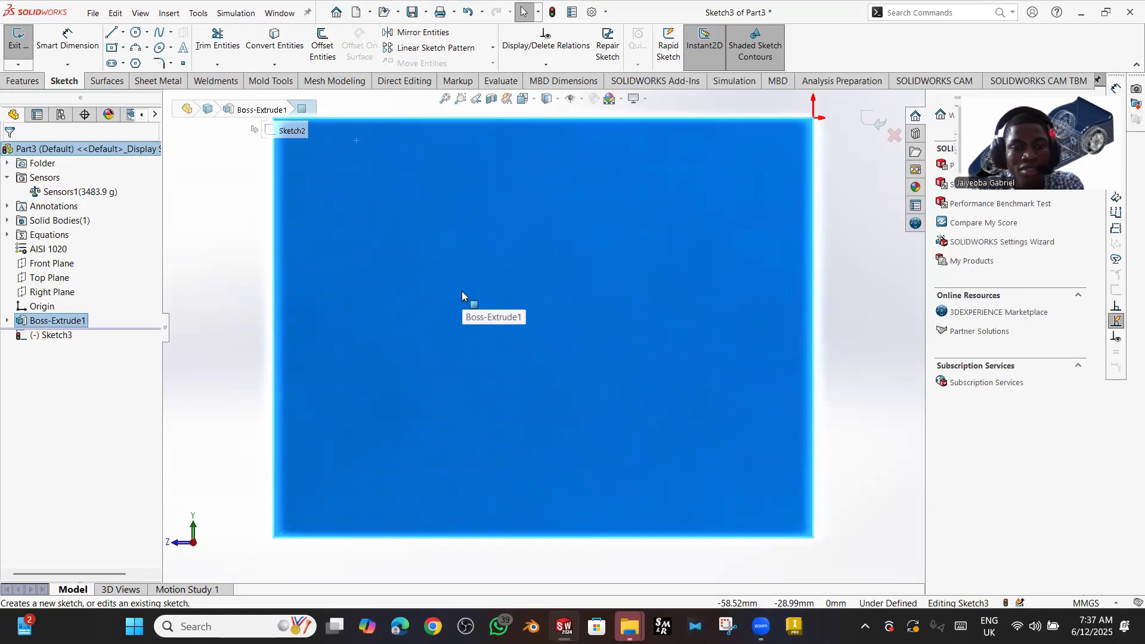
{"action": "left_click", "coordinate": [501, 294]}
{"action": "left_click", "coordinate": [563, 309]}
{"action": "key", "text": "Escape"}
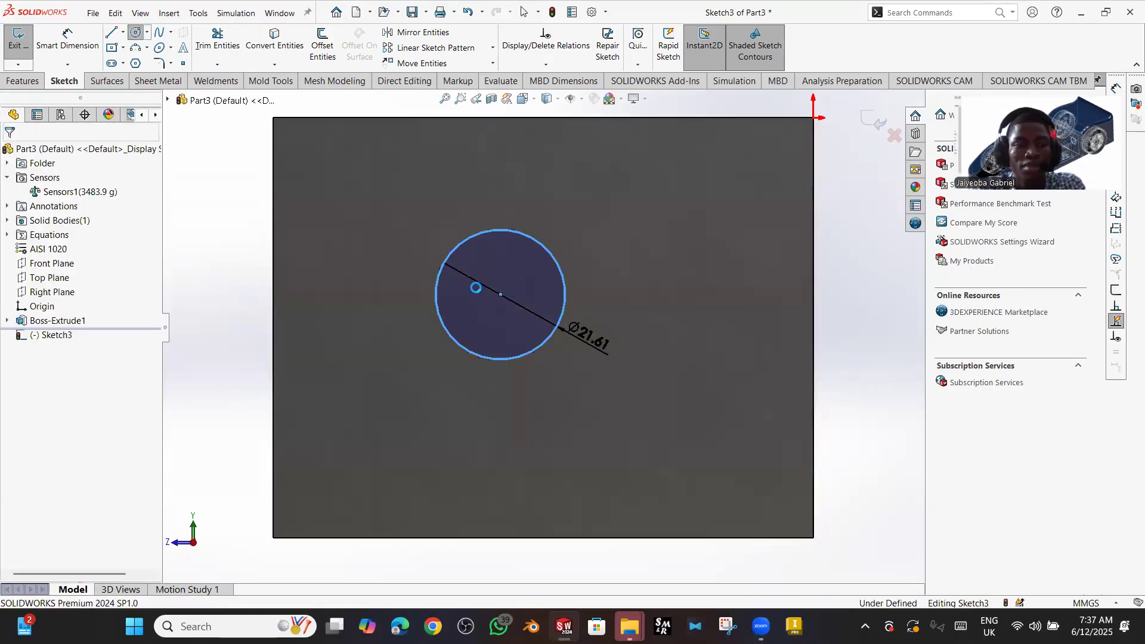
{"action": "key", "text": "ctrl+7"}
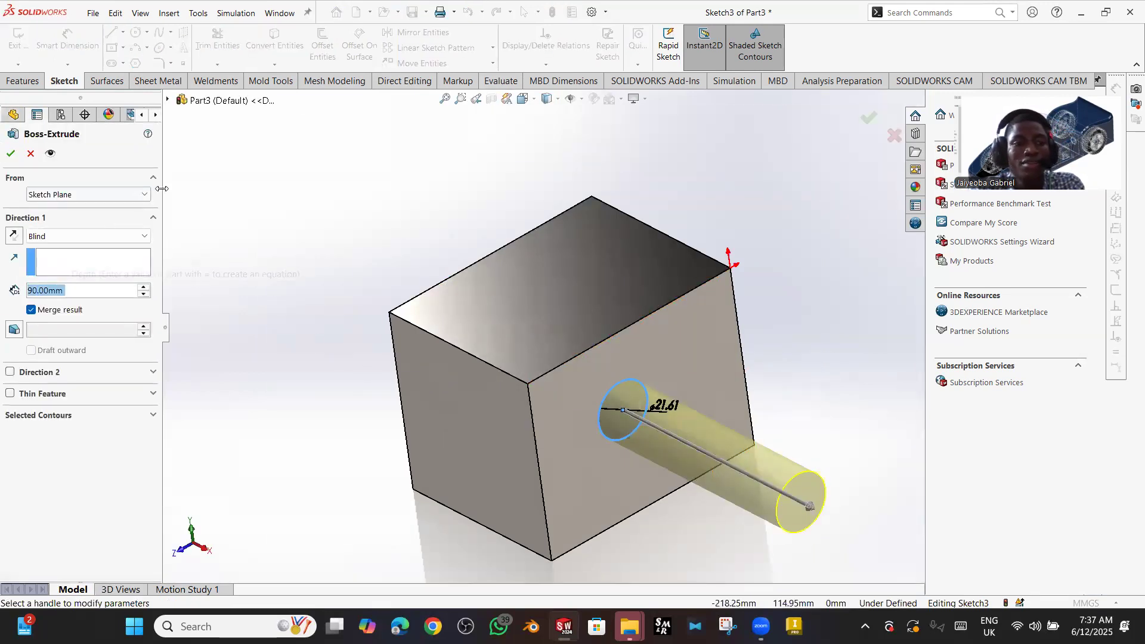
{"action": "left_click", "coordinate": [12, 154]}
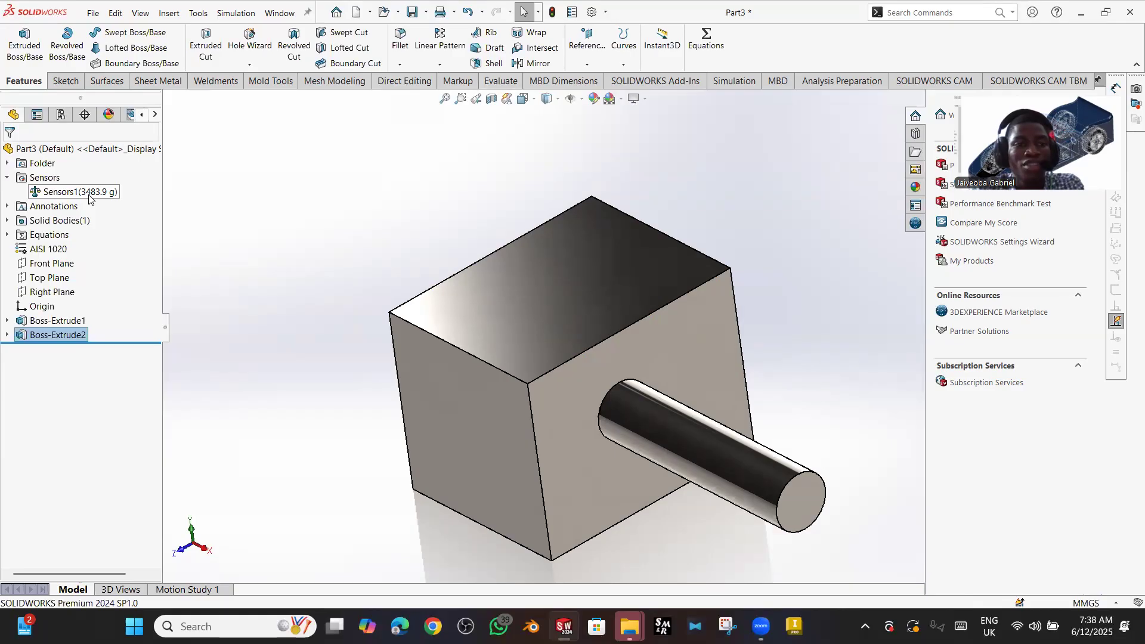
- Update the mass sensor to account for the added cylindrical boss
{"action": "right_click", "coordinate": [89, 199]}
{"action": "left_click", "coordinate": [123, 204]}
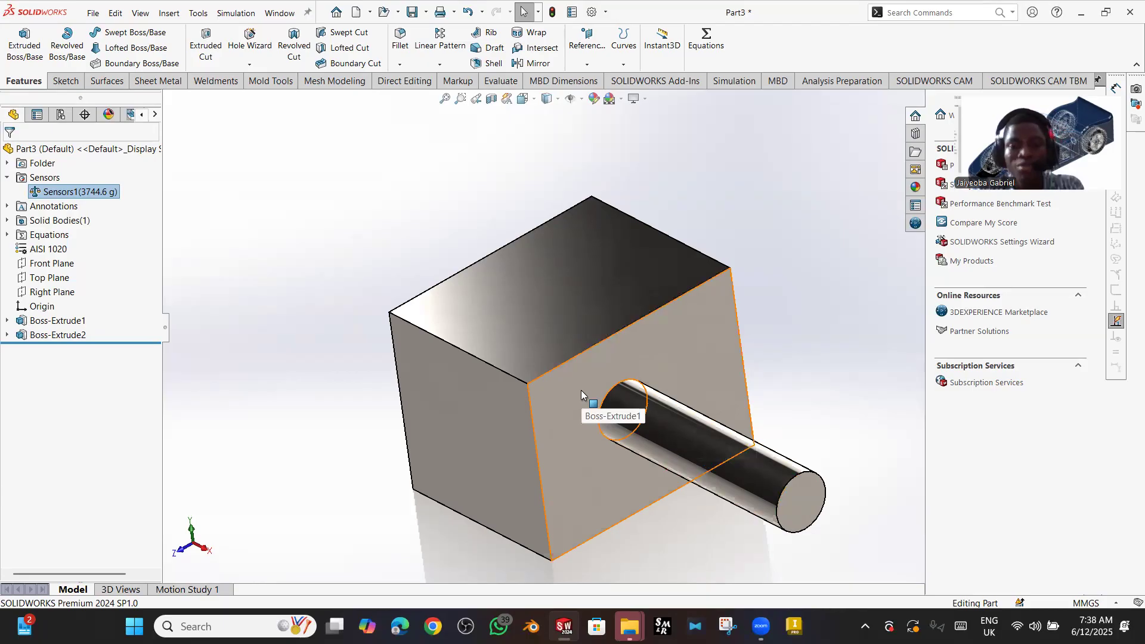
{"action": "right_click", "coordinate": [66, 193]}
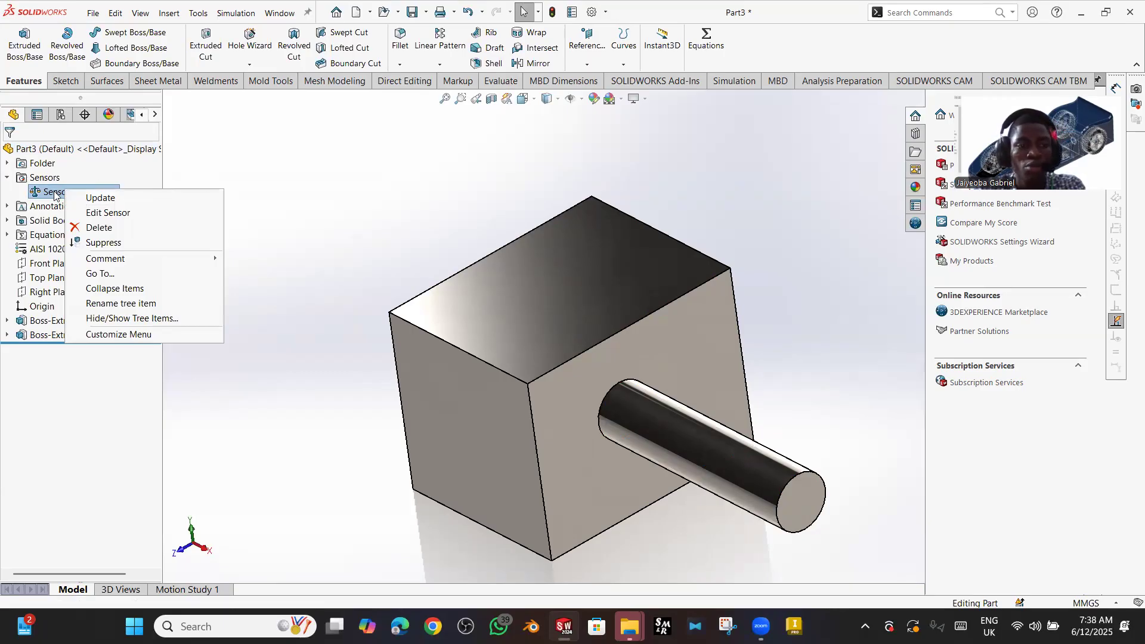
{"action": "left_click", "coordinate": [100, 198]}
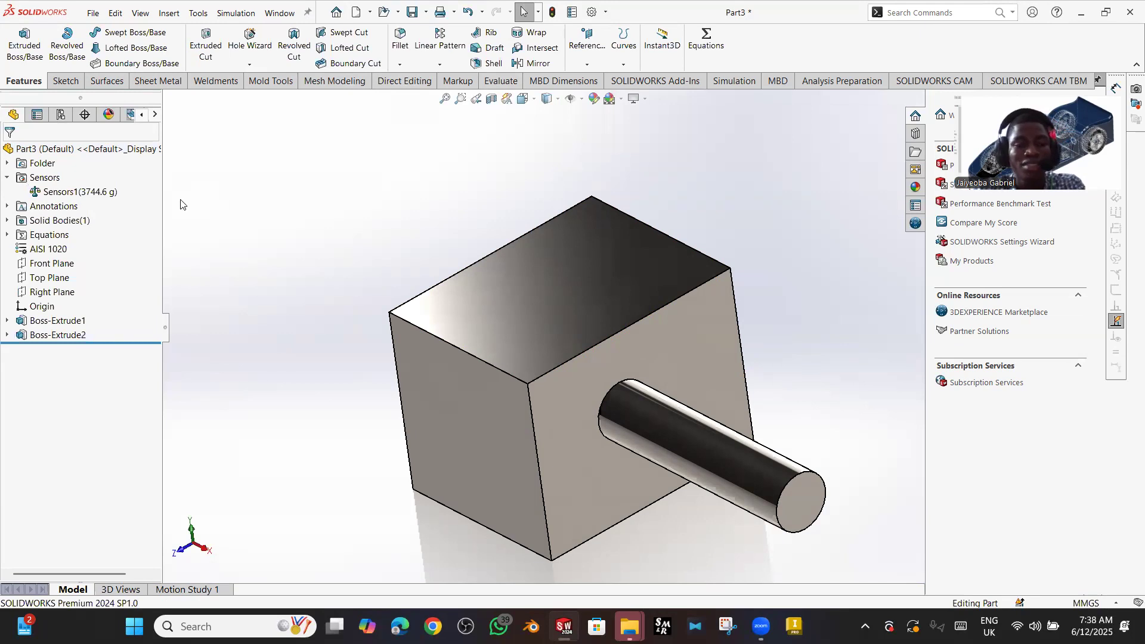
- Sketch a circle about 54.7 mm in diameter on the block's top face and move it near the face's centre
{"action": "left_click", "coordinate": [500, 307]}
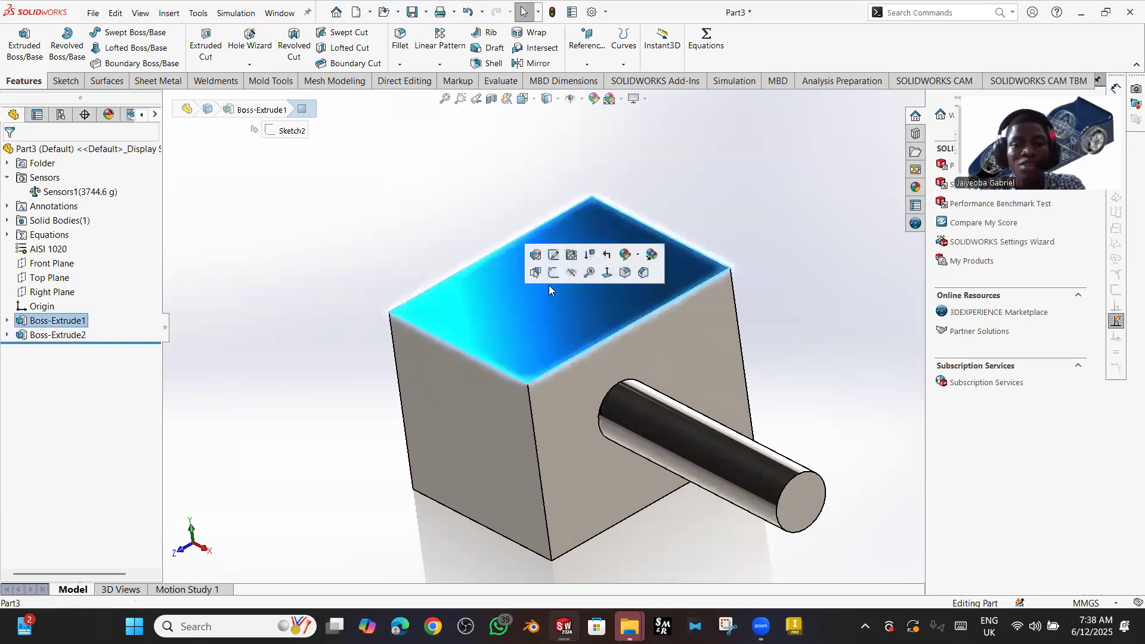
{"action": "left_click", "coordinate": [552, 274]}
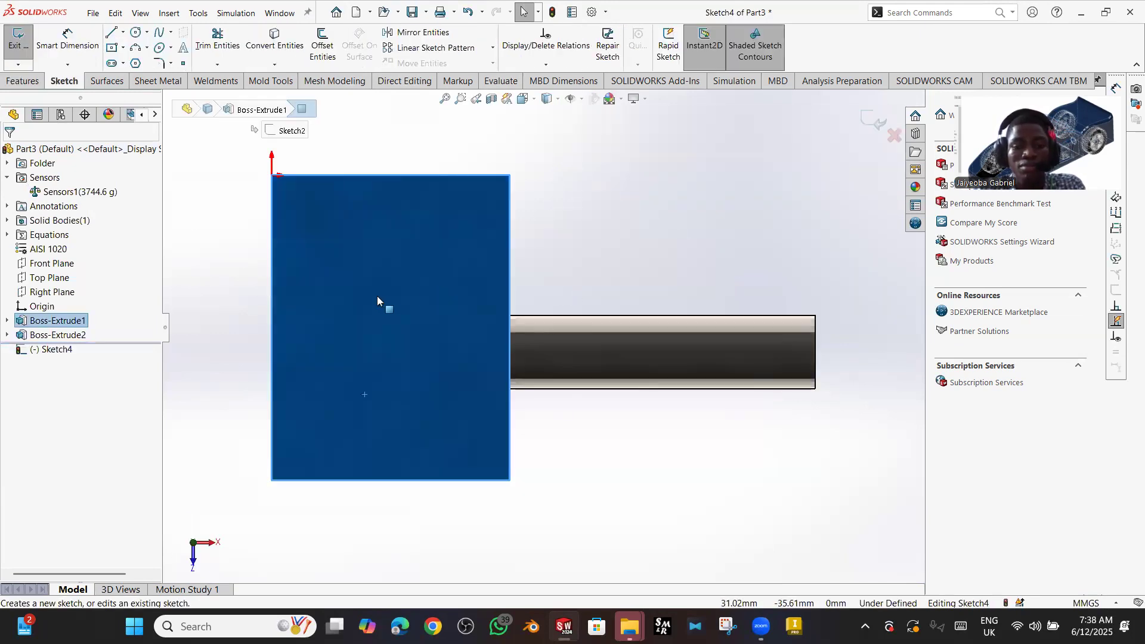
{"action": "key", "text": "c"}
{"action": "left_click", "coordinate": [333, 236]}
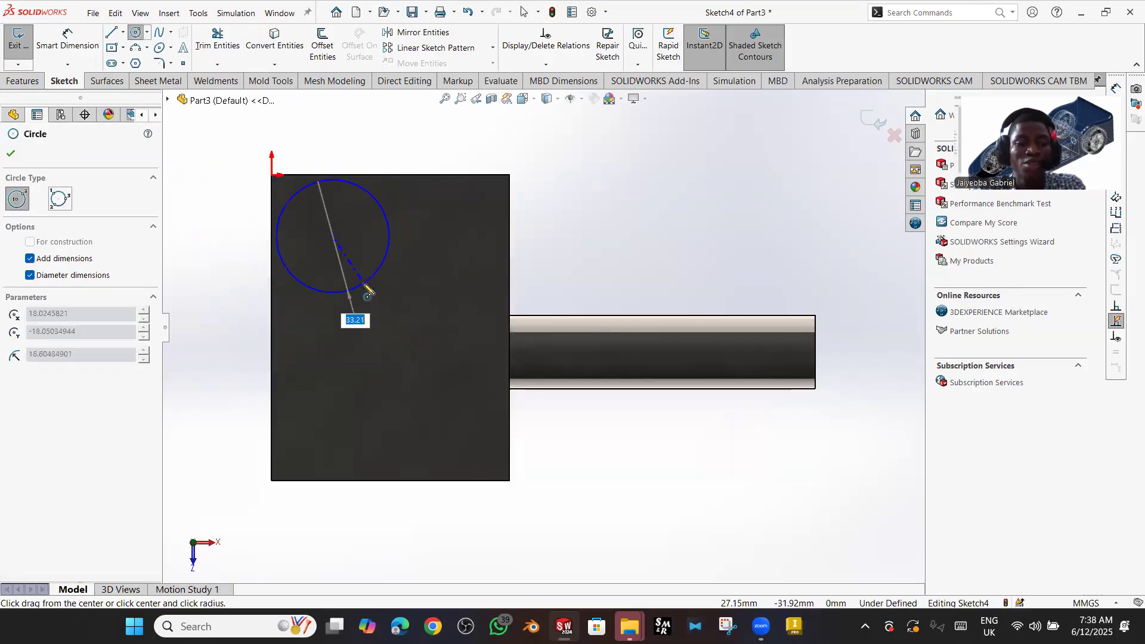
{"action": "left_click", "coordinate": [394, 307]}
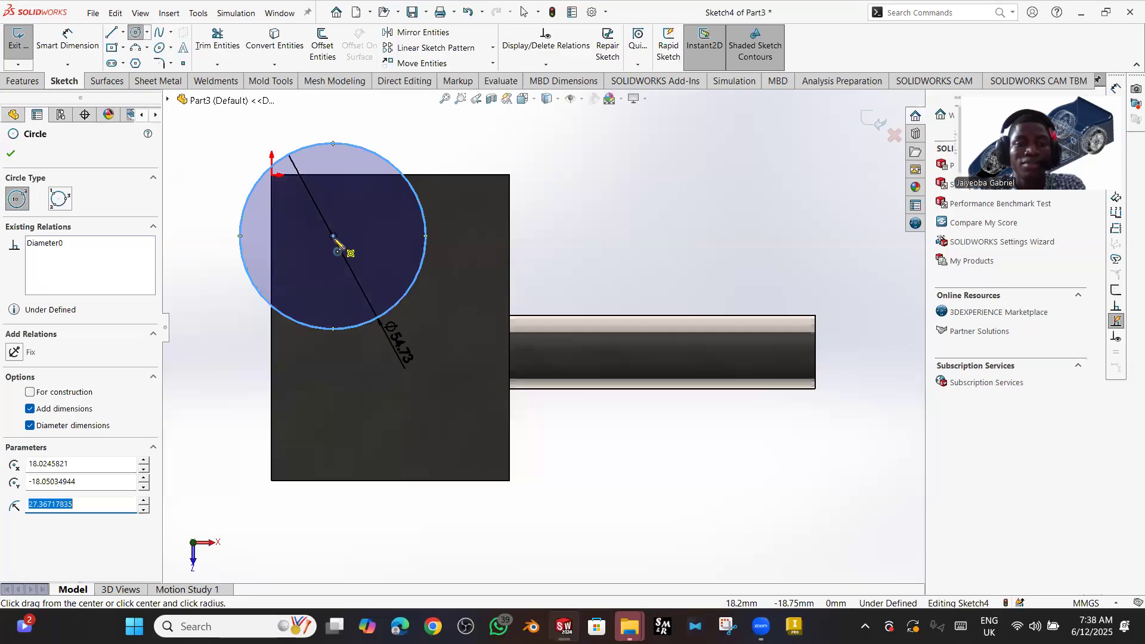
{"action": "key", "text": "Escape"}
{"action": "left_click_drag", "start_coordinate": [332, 236], "coordinate": [392, 315]}
- Cut the circle 90 mm blind into the block from its top face and update the mass sensor
{"action": "left_click", "coordinate": [23, 81]}
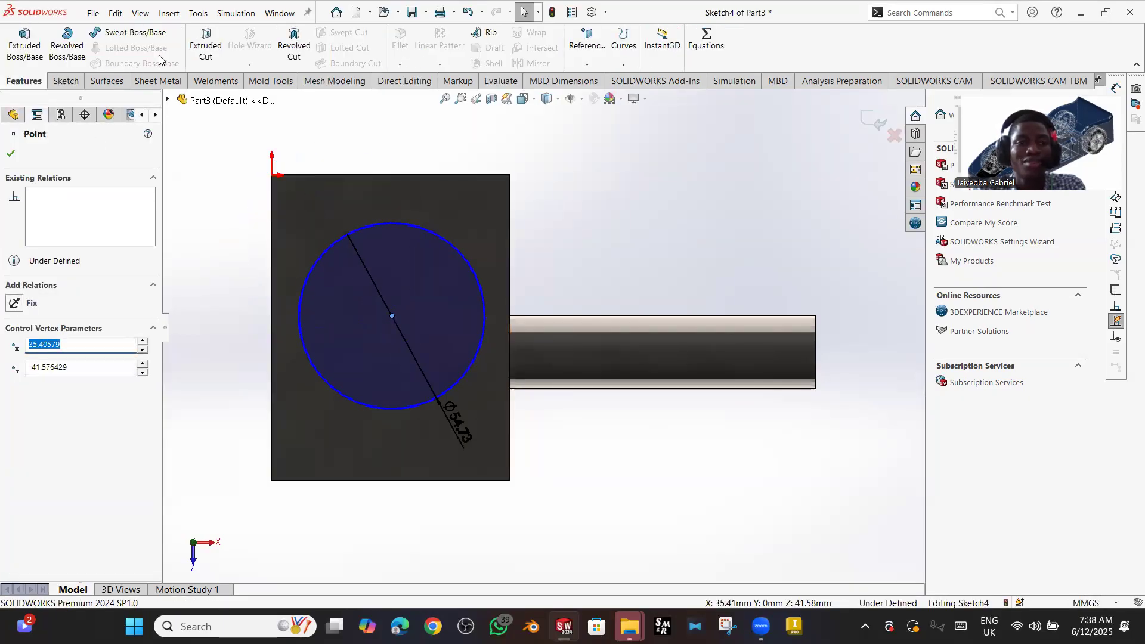
{"action": "left_click", "coordinate": [206, 51]}
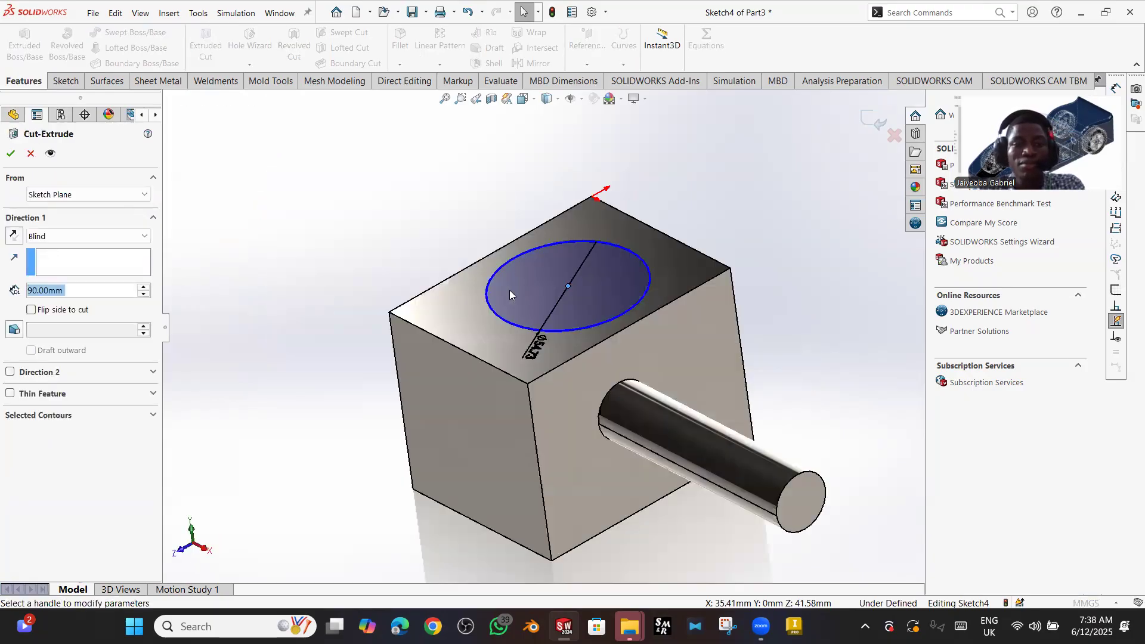
{"action": "left_click", "coordinate": [10, 153]}
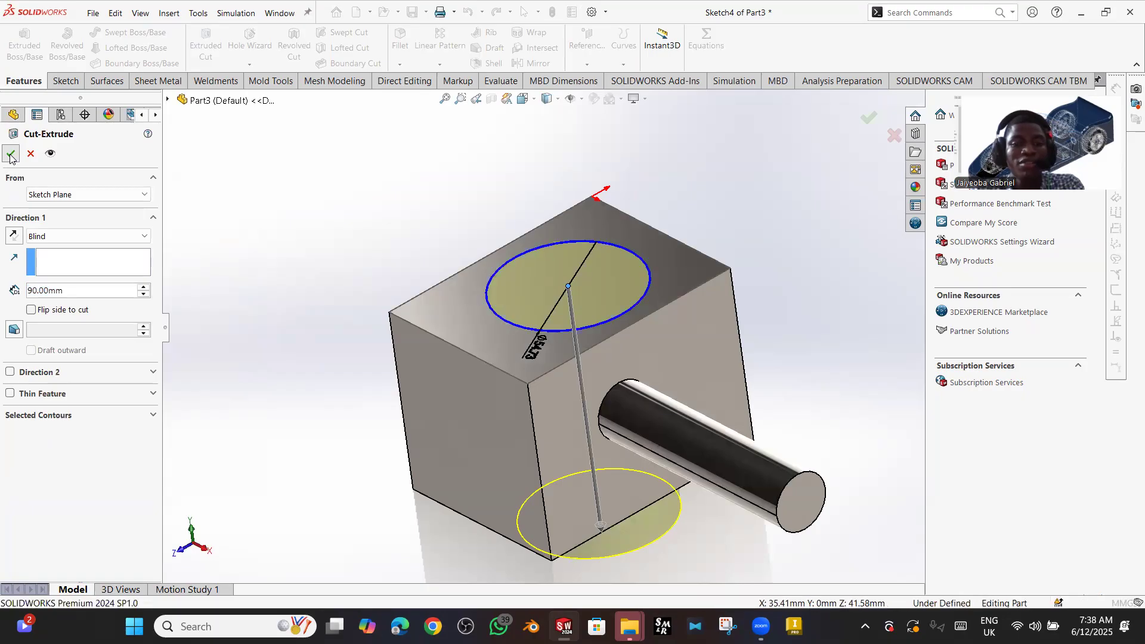
{"action": "middle_click_drag", "start_coordinate": [550, 360], "coordinate": [201, 290]}
{"action": "right_click", "coordinate": [95, 192]}
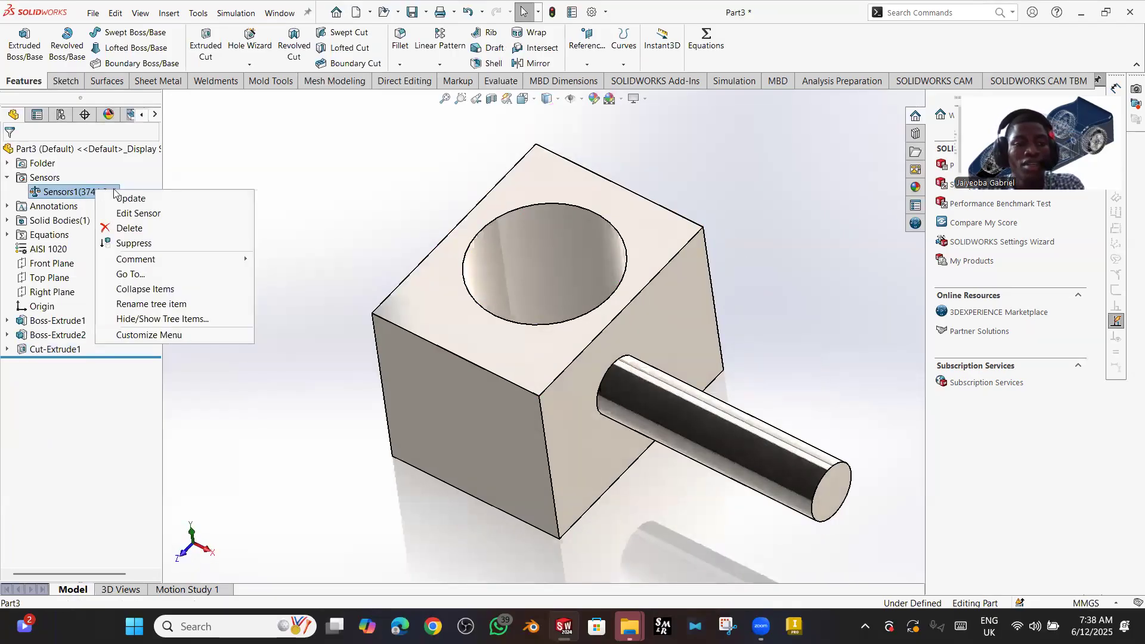
{"action": "left_click", "coordinate": [123, 197]}
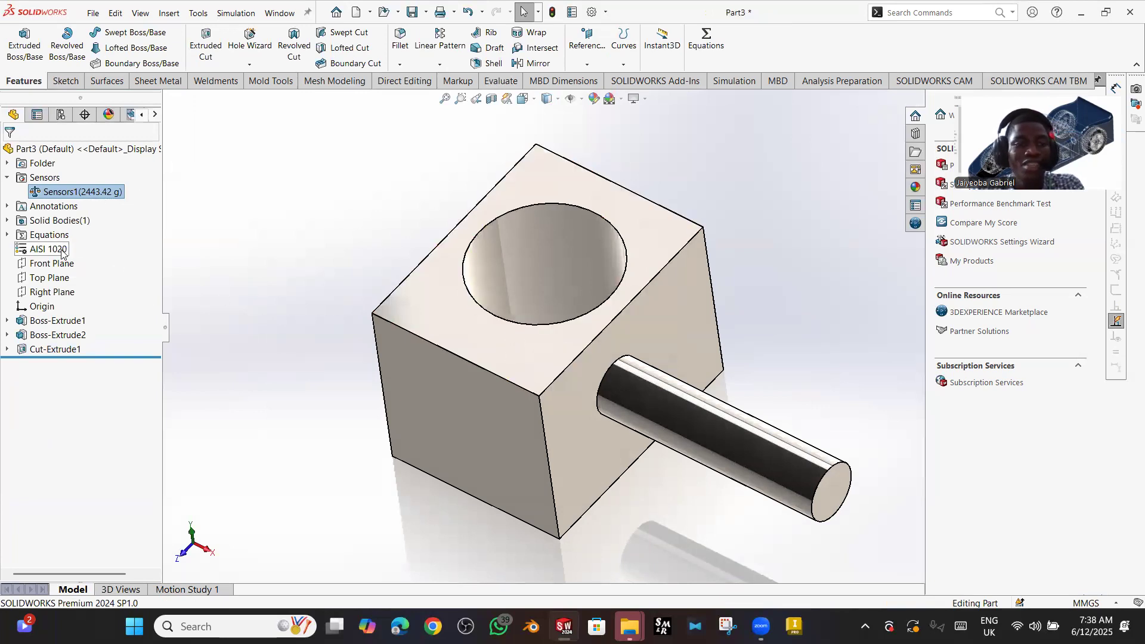
- Change the part's material to Alloy Steel (SS) from the SOLIDWORKS steel library
{"action": "right_click", "coordinate": [61, 249]}
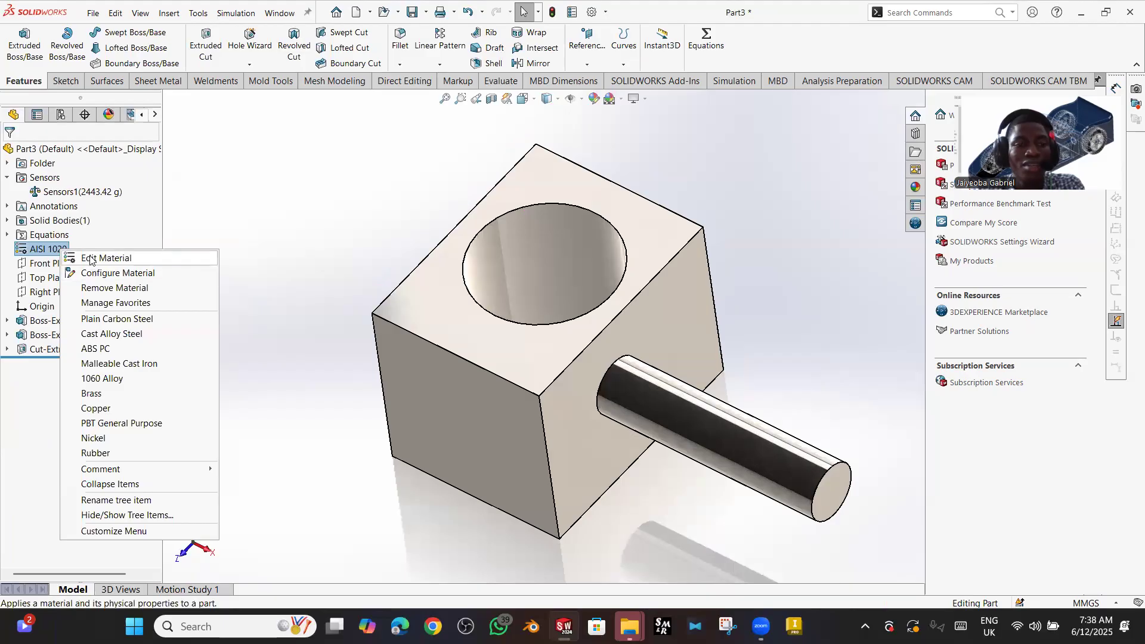
{"action": "left_click", "coordinate": [91, 259]}
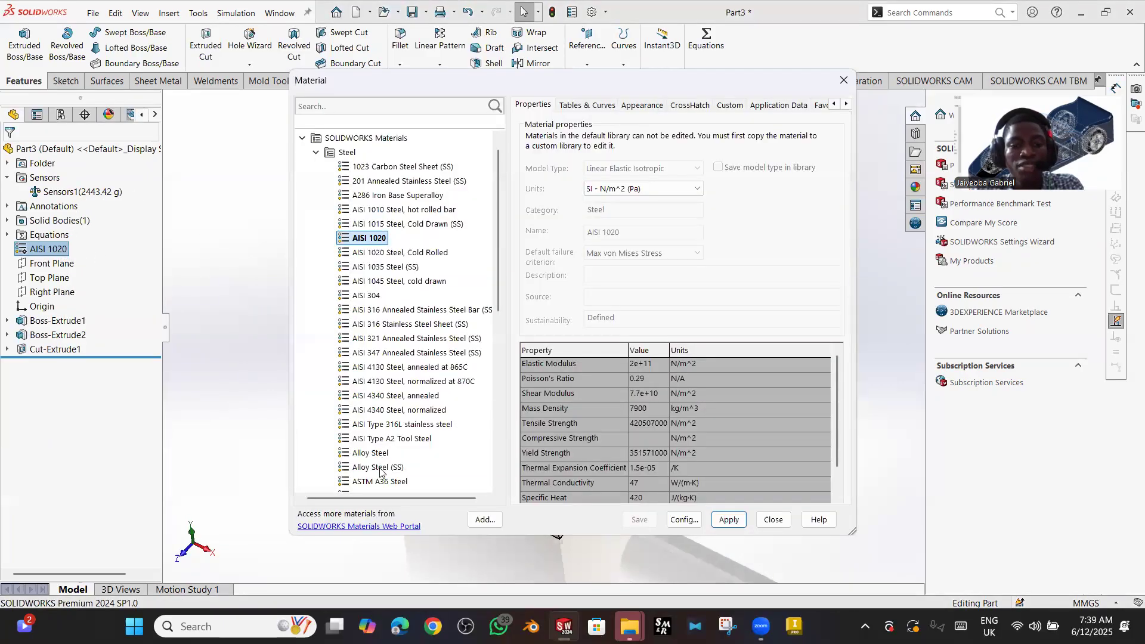
{"action": "left_click", "coordinate": [380, 469]}
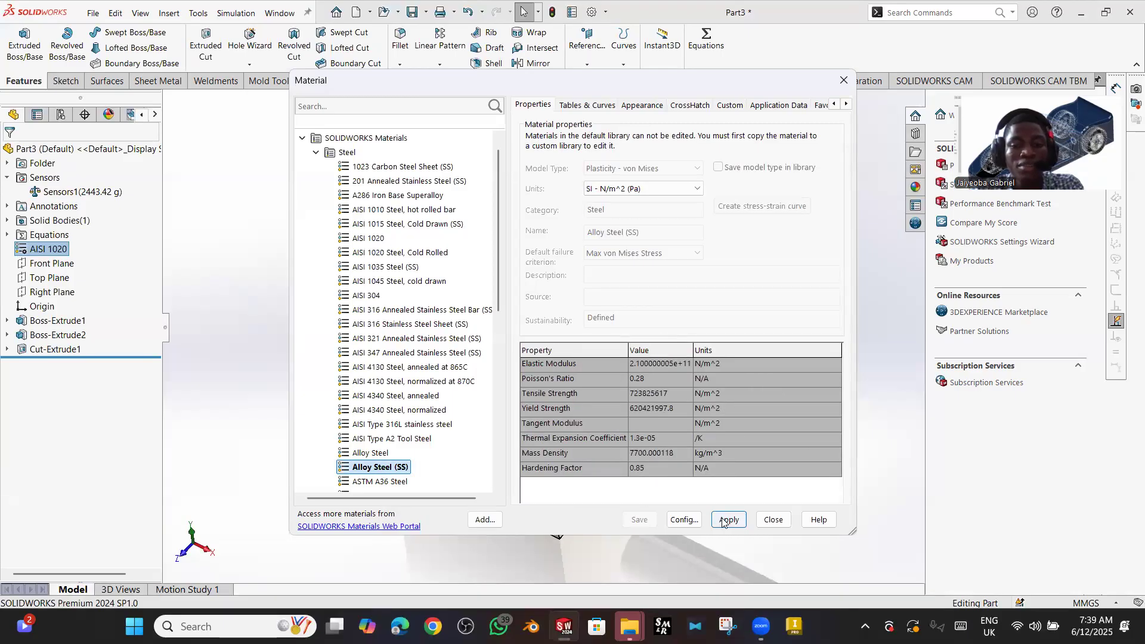
{"action": "left_click", "coordinate": [723, 521]}
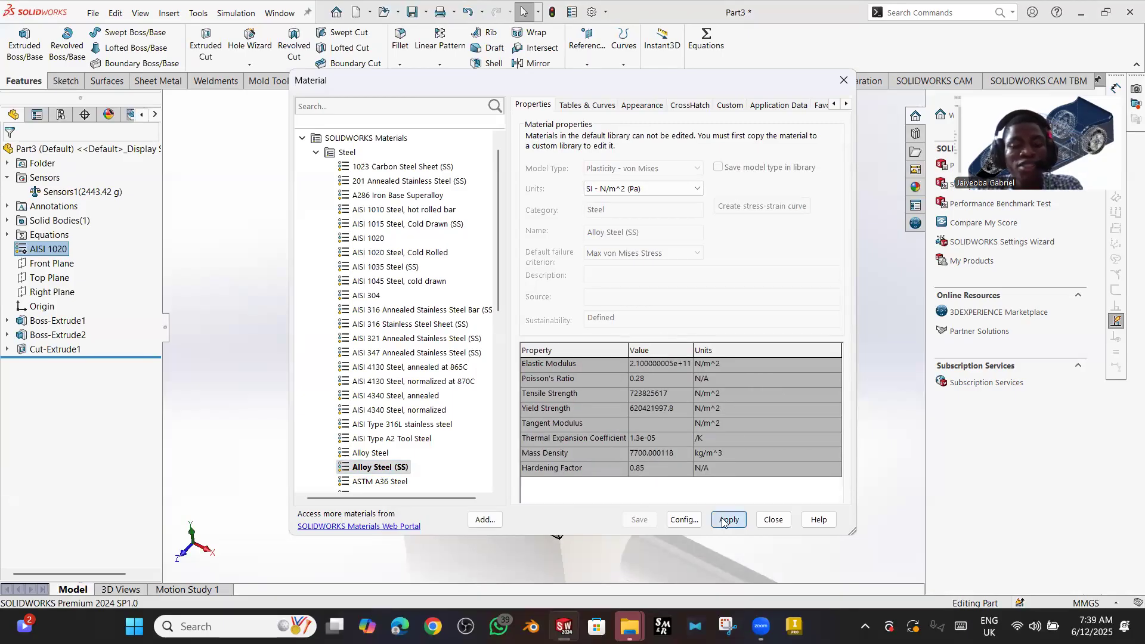
{"action": "left_click", "coordinate": [764, 519]}
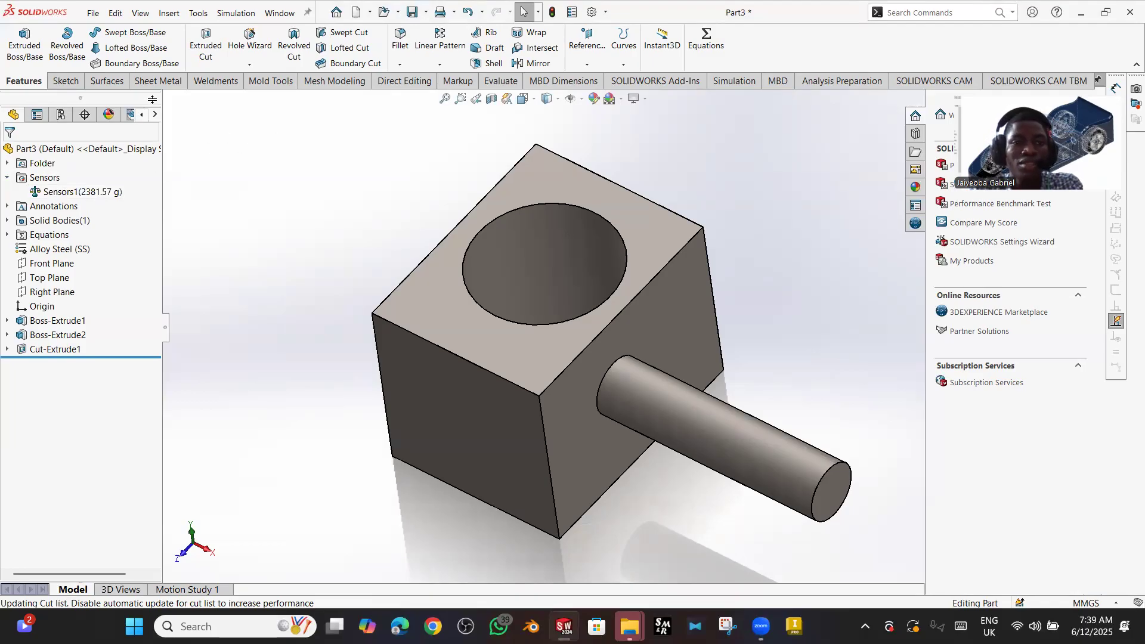
- Evaluate the part's mass properties and examine its mass, density and center of mass coordinates
{"action": "left_click", "coordinate": [496, 82]}
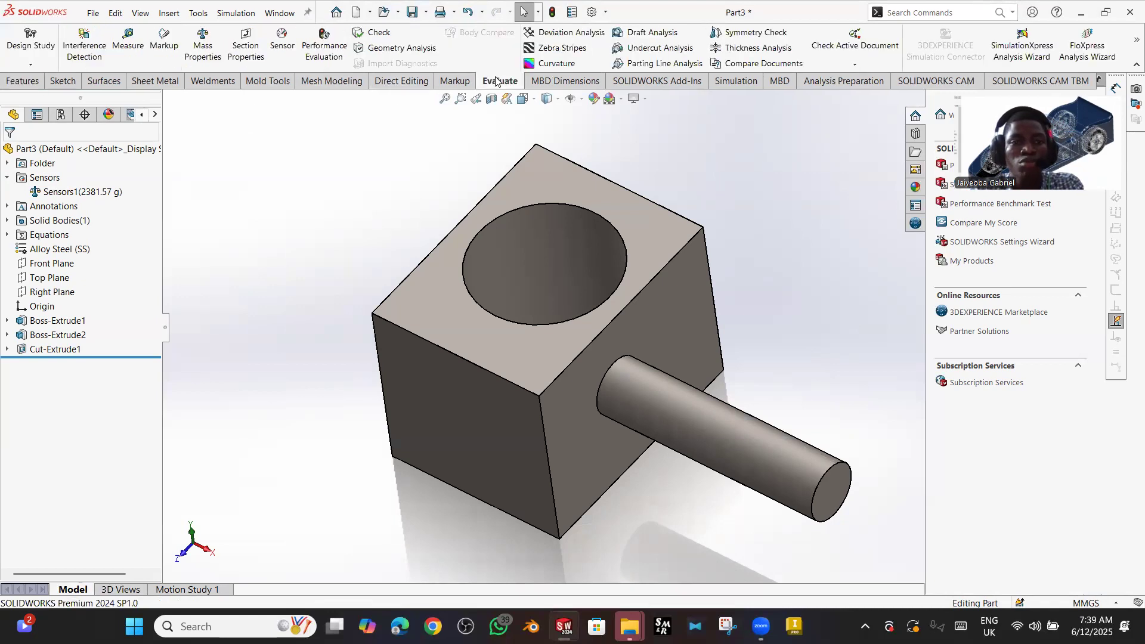
{"action": "left_click", "coordinate": [203, 42]}
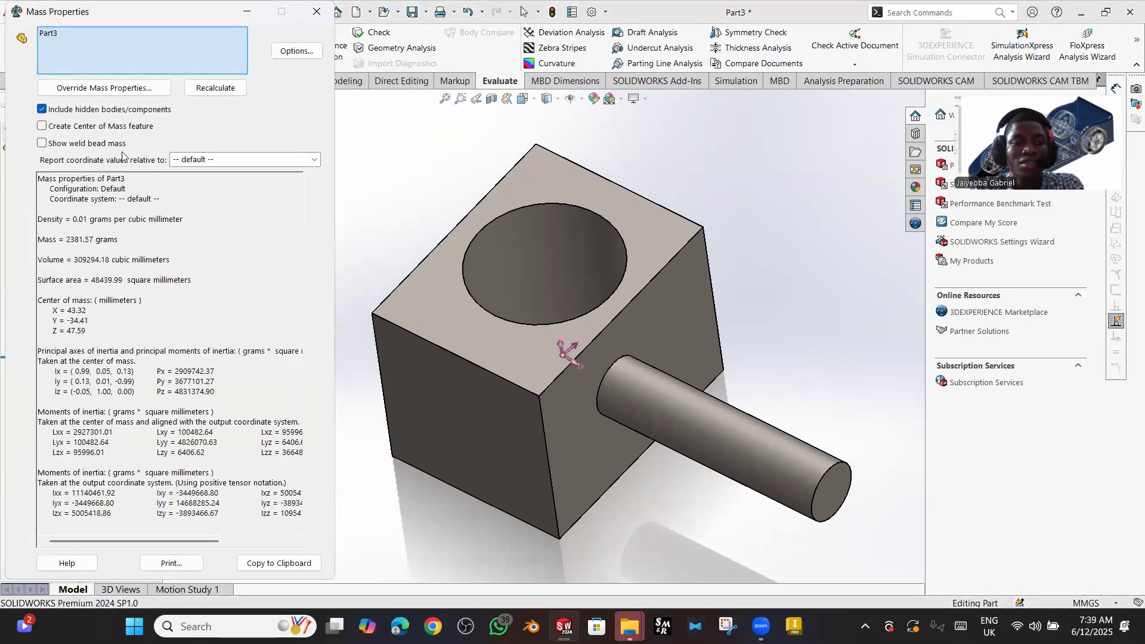
{"action": "left_click_drag", "start_coordinate": [119, 240], "coordinate": [34, 240]}
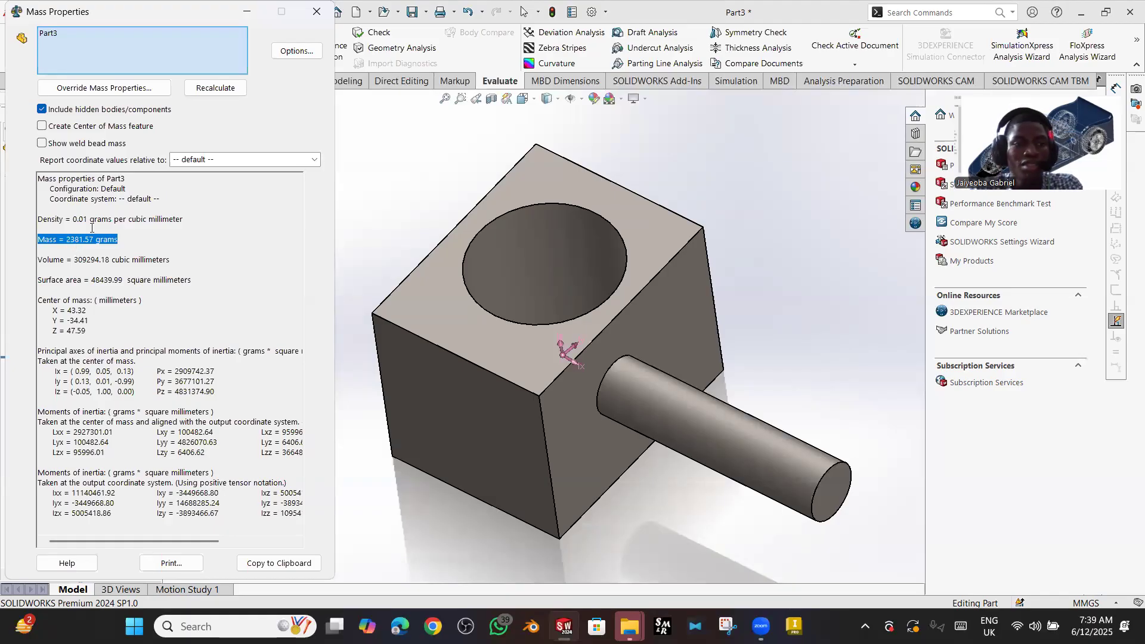
{"action": "left_click", "coordinate": [156, 223]}
{"action": "left_click_drag", "start_coordinate": [190, 219], "coordinate": [46, 217]}
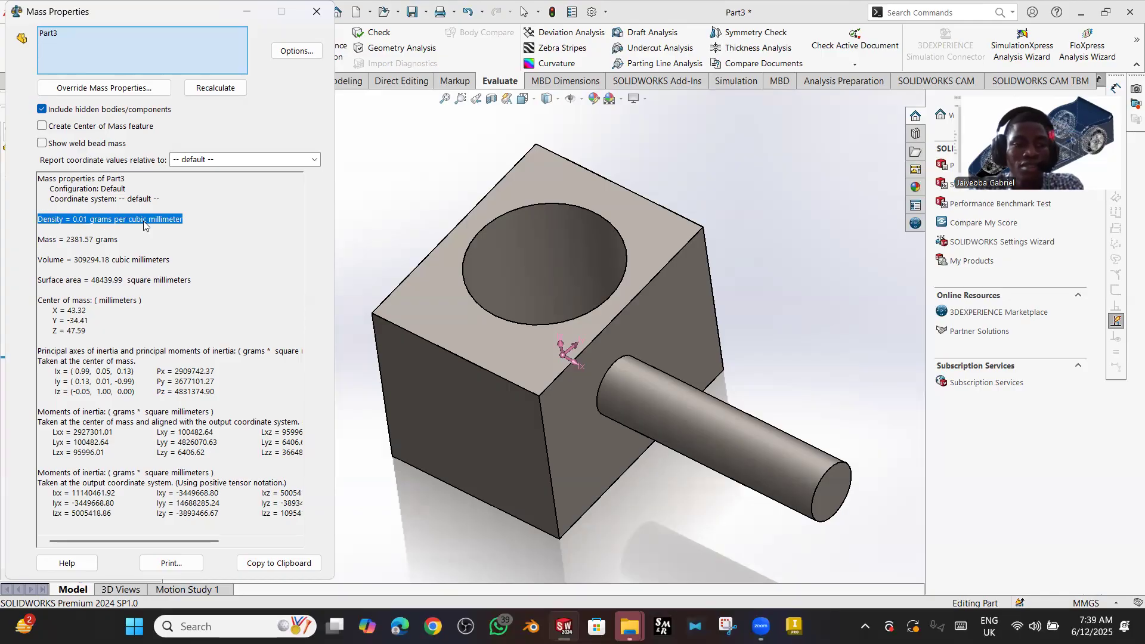
{"action": "left_click", "coordinate": [105, 317]}
{"action": "left_click_drag", "start_coordinate": [92, 333], "coordinate": [45, 311]}
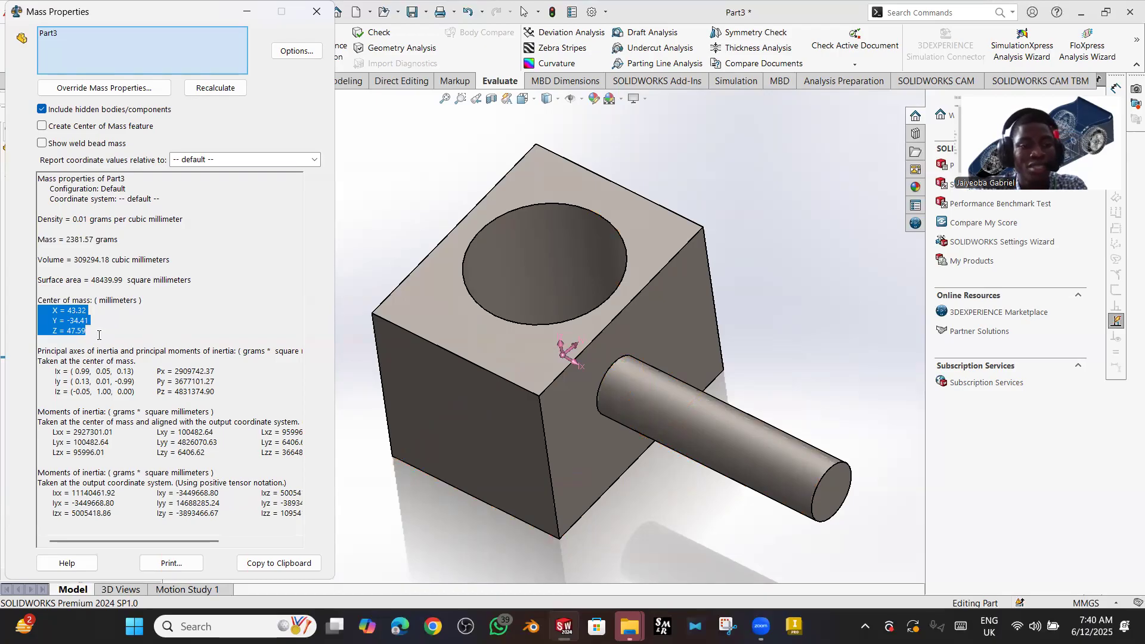
- Examine the principal moments and moments of inertia, recheck the mass, and close the mass properties report
{"action": "left_click", "coordinate": [99, 335]}
{"action": "left_click_drag", "start_coordinate": [215, 393], "coordinate": [65, 383]}
{"action": "left_click", "coordinate": [64, 400]}
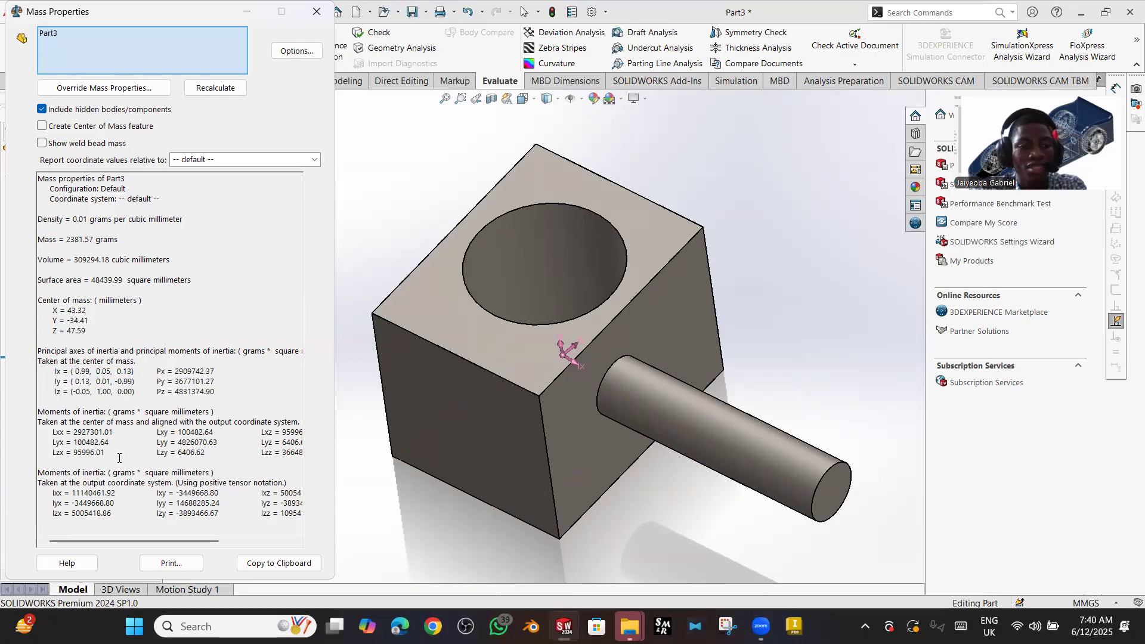
{"action": "left_click_drag", "start_coordinate": [41, 429], "coordinate": [294, 461]}
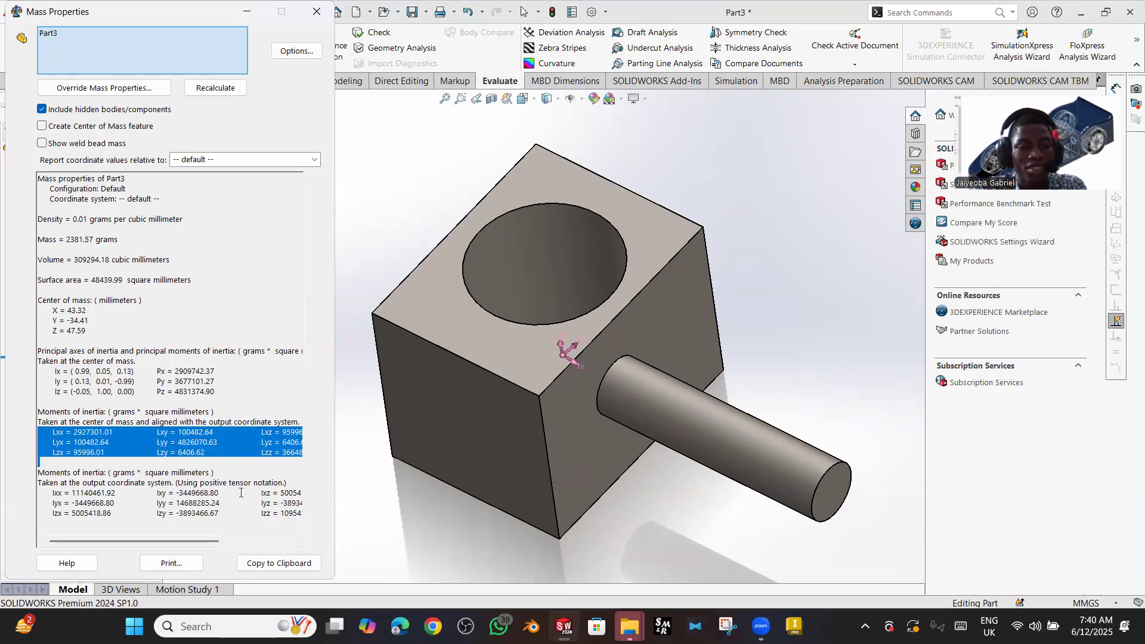
{"action": "left_click_drag", "start_coordinate": [159, 527], "coordinate": [43, 493]}
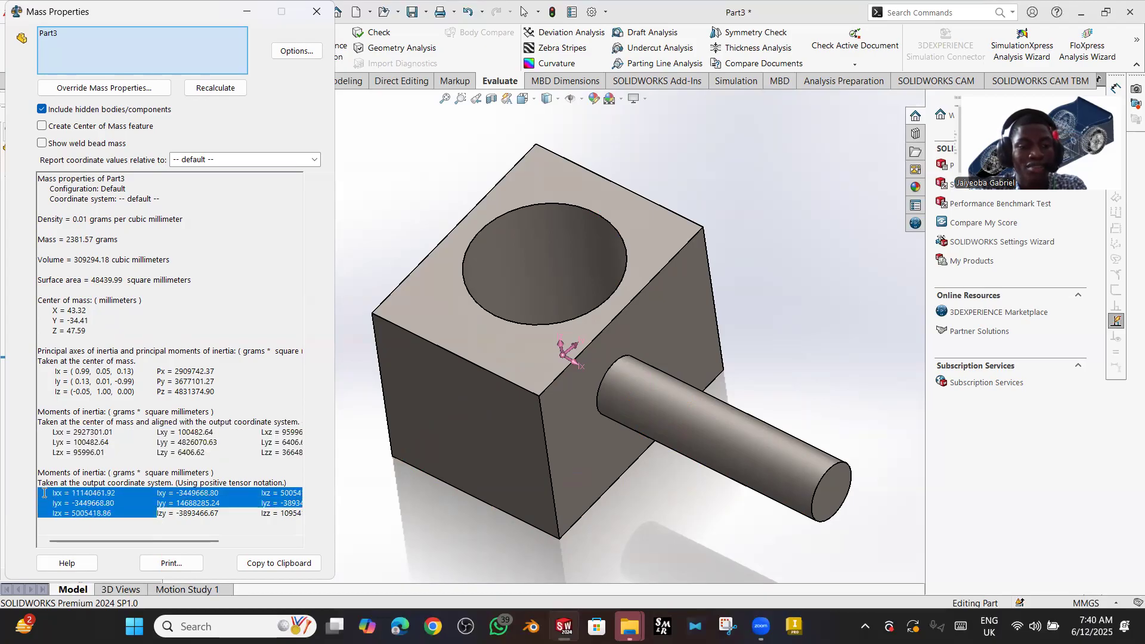
{"action": "left_click", "coordinate": [102, 443]}
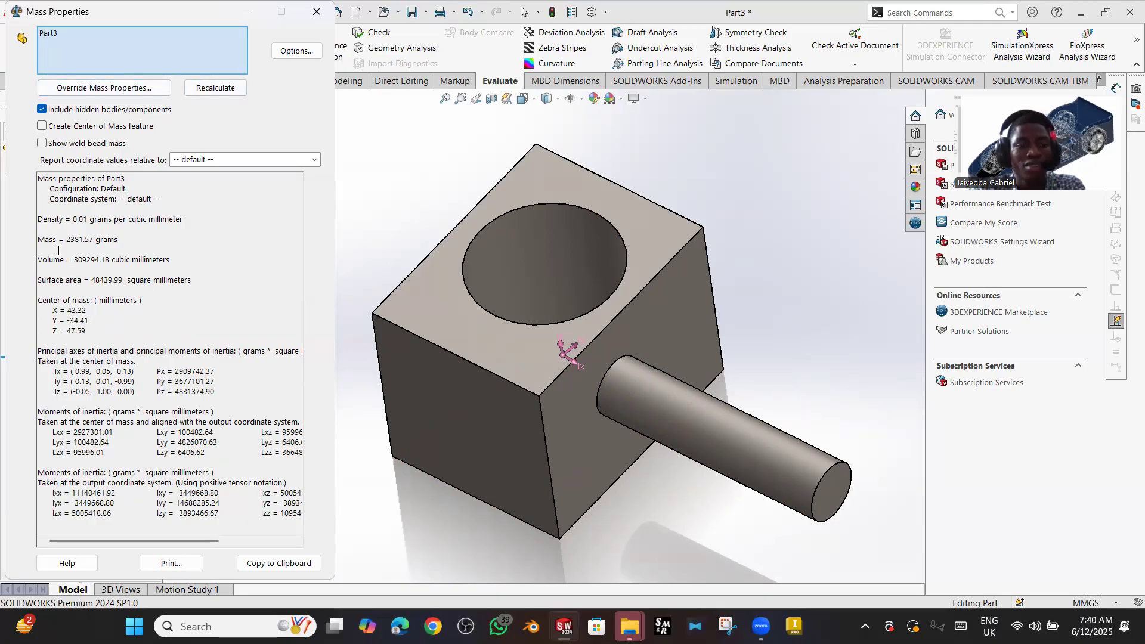
{"action": "left_click_drag", "start_coordinate": [120, 240], "coordinate": [36, 234]}
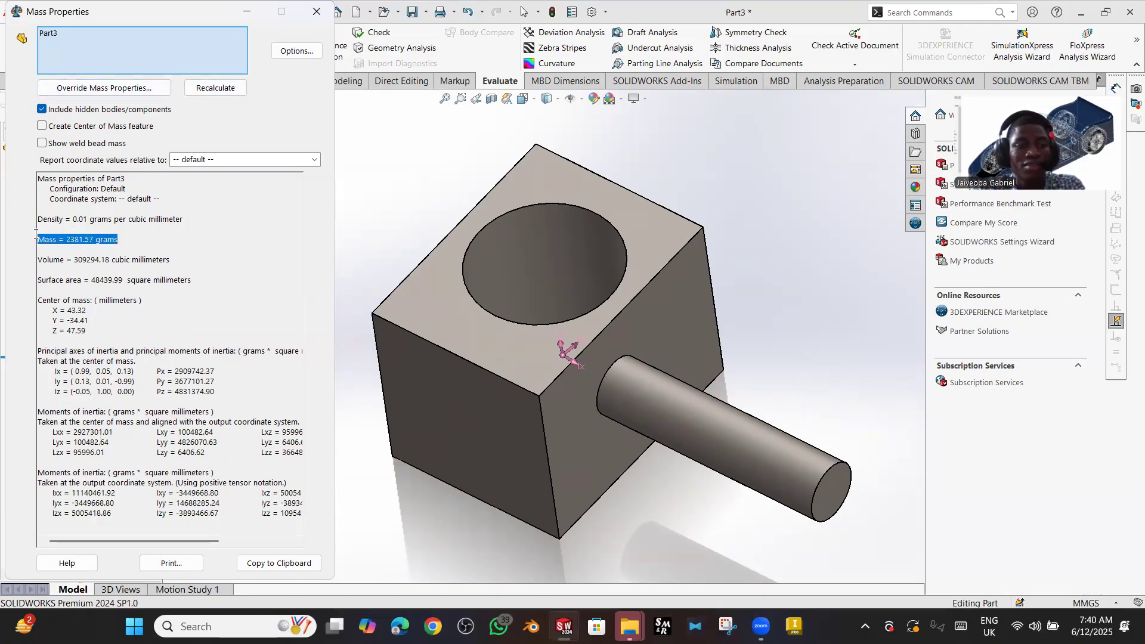
{"action": "left_click", "coordinate": [317, 11]}
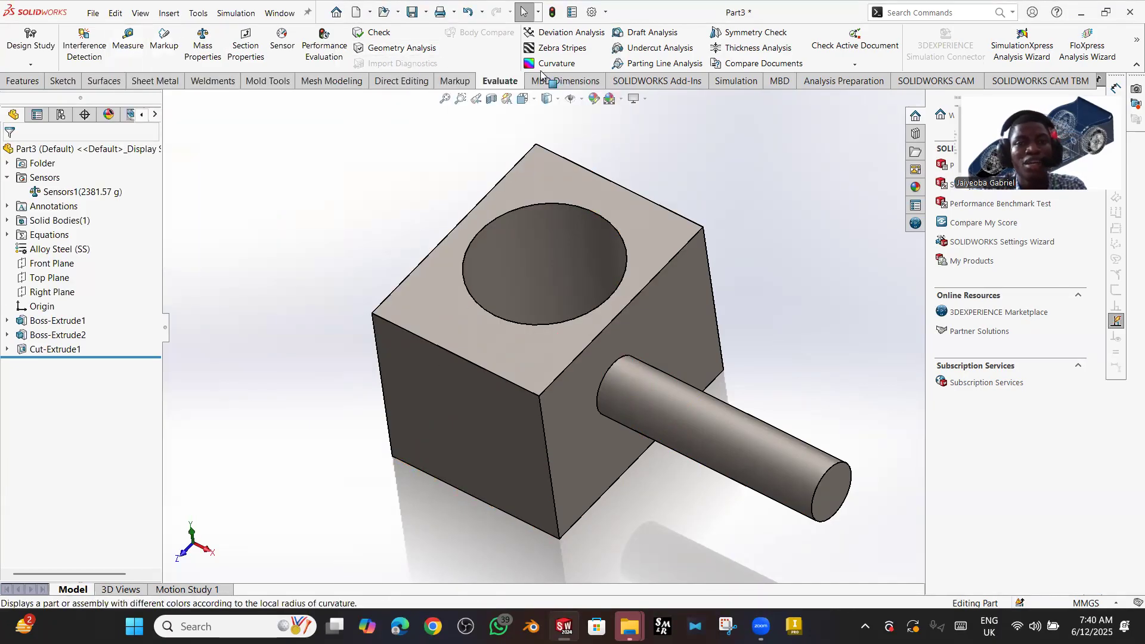
- Try to measure between the block's two long top edges with the whole part still selected, and clear the selections
{"action": "left_click", "coordinate": [124, 40]}
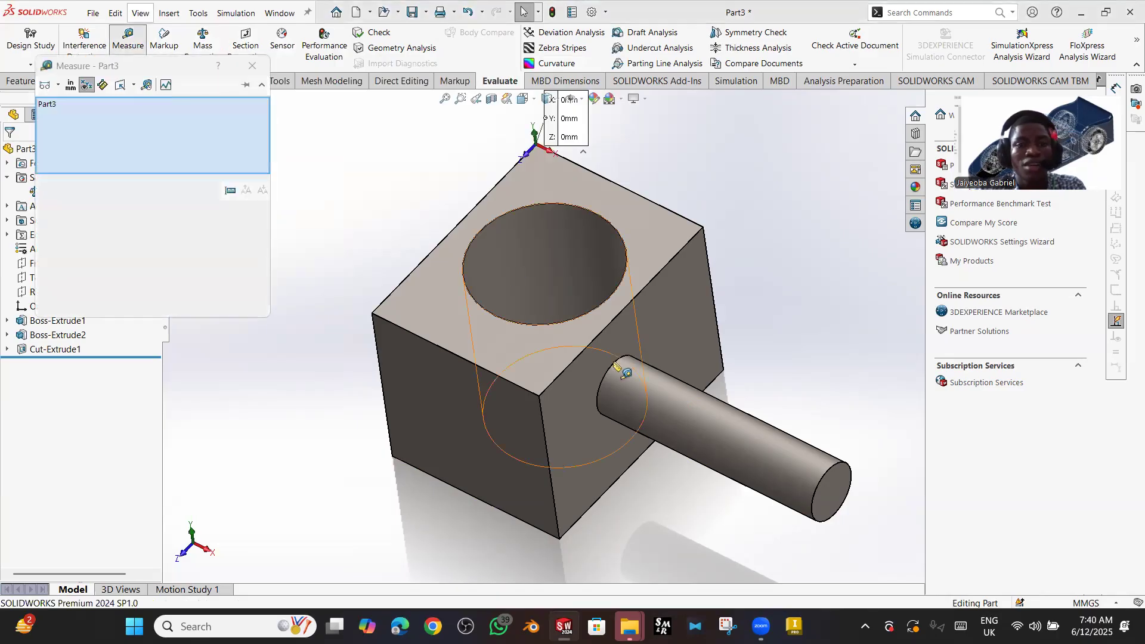
{"action": "left_click", "coordinate": [544, 391]}
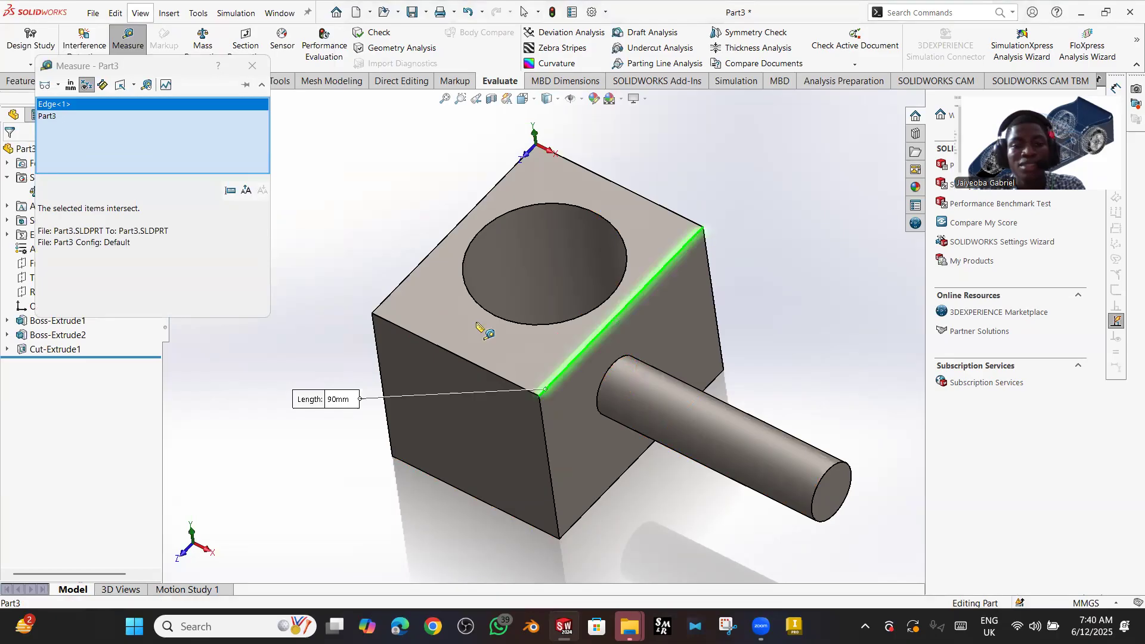
{"action": "left_click", "coordinate": [391, 296]}
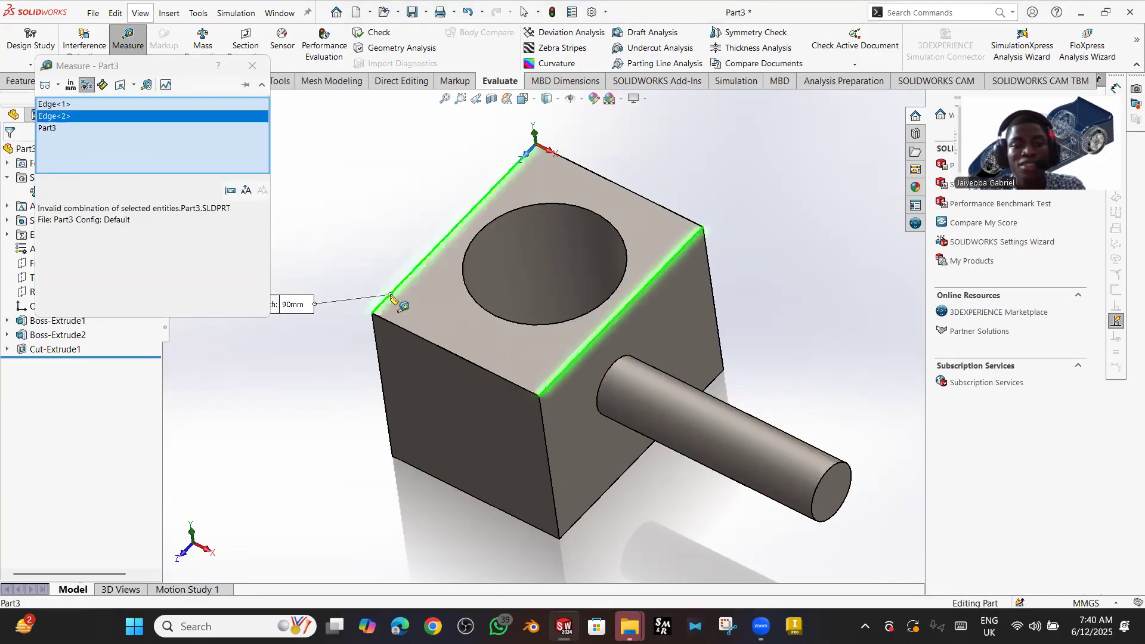
{"action": "scroll", "coordinate": [346, 226], "scroll_direction": "up", "scroll_amount": 1}
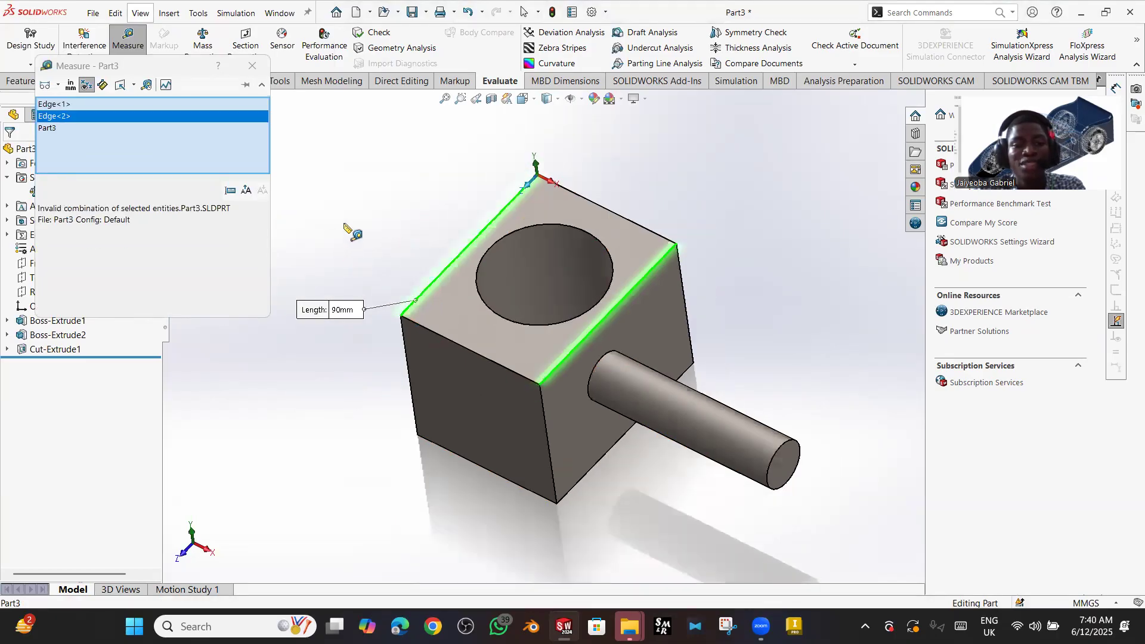
{"action": "right_click", "coordinate": [149, 140]}
{"action": "left_click", "coordinate": [191, 148]}
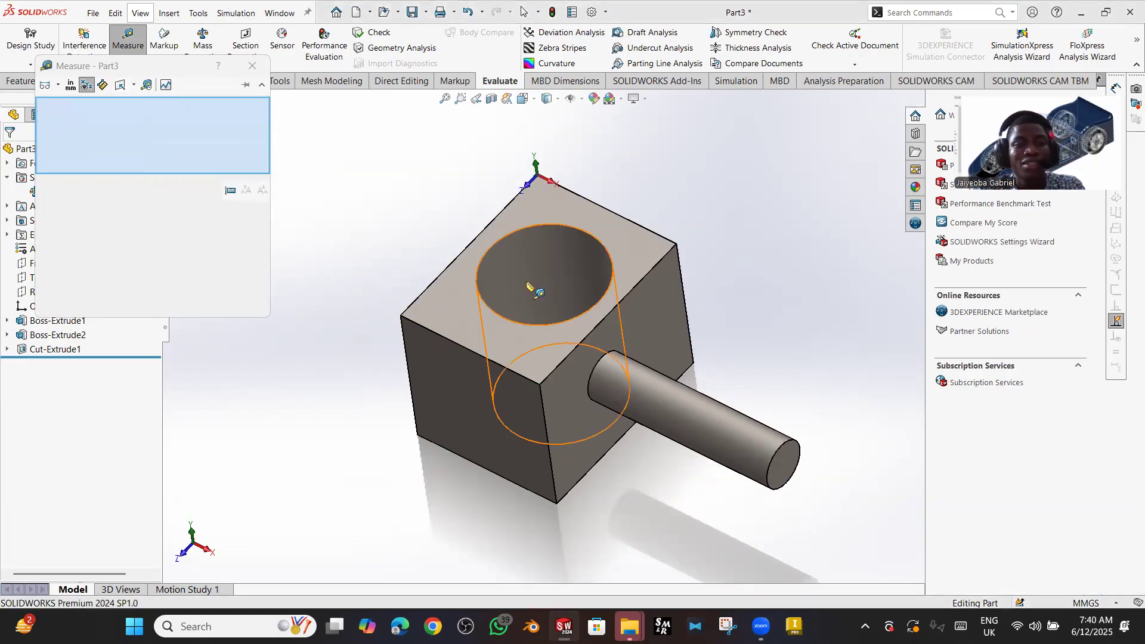
- Measure the distance between the two long parallel edges of the block's top face and clear the selections
{"action": "left_click", "coordinate": [558, 366]}
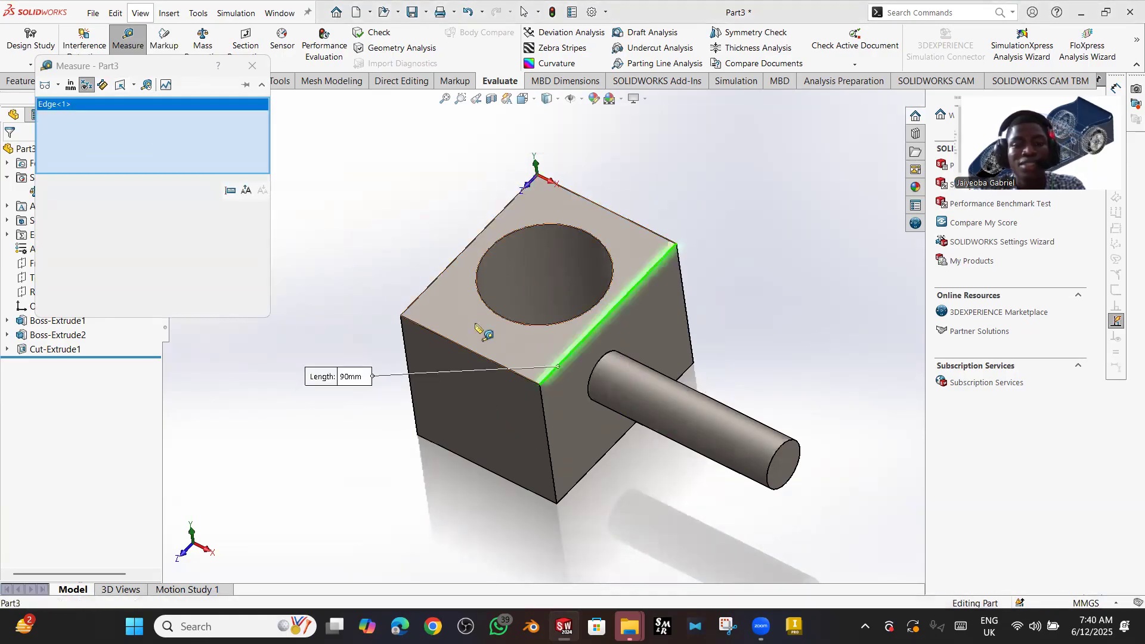
{"action": "left_click", "coordinate": [417, 304]}
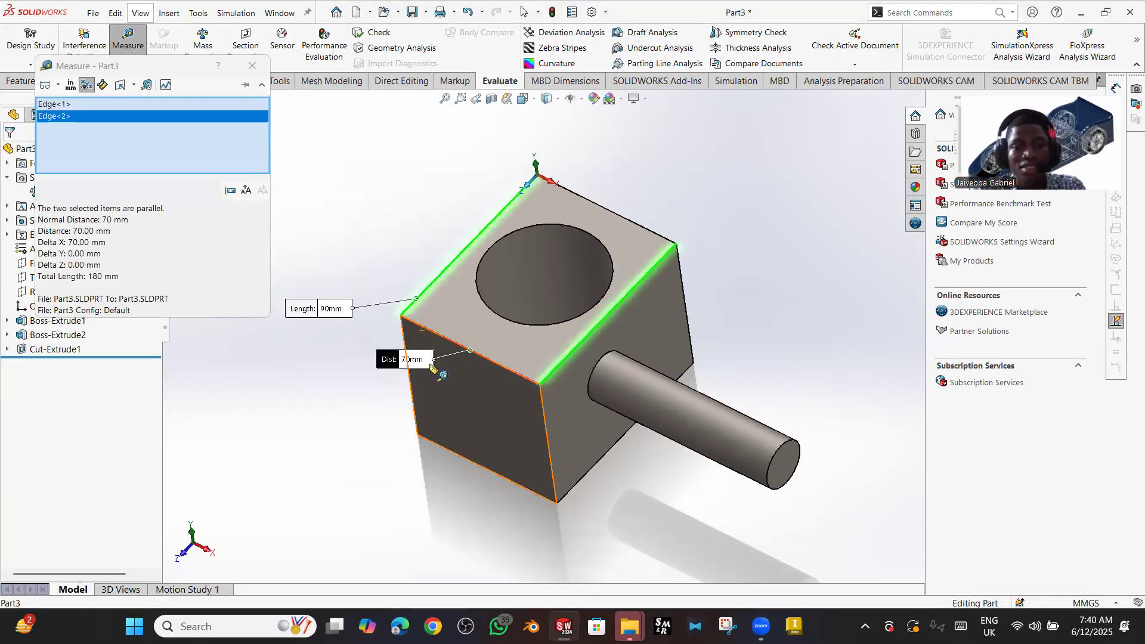
{"action": "scroll", "coordinate": [426, 369], "scroll_direction": "down", "scroll_amount": 2}
{"action": "scroll", "coordinate": [423, 361], "scroll_direction": "down", "scroll_amount": 1}
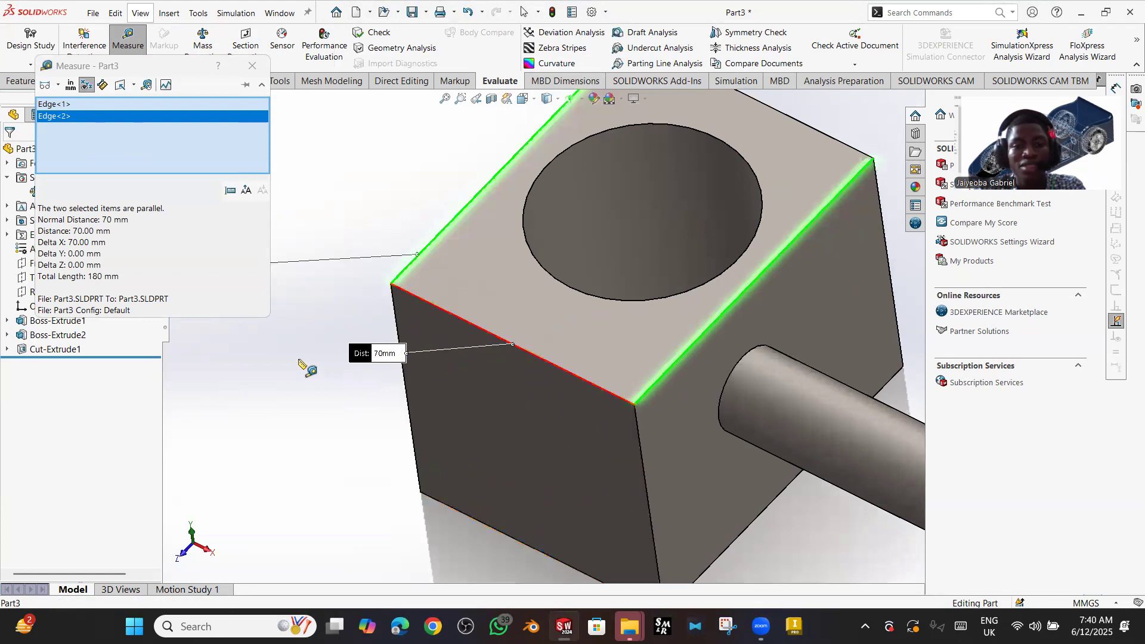
{"action": "scroll", "coordinate": [418, 277], "scroll_direction": "up", "scroll_amount": 2}
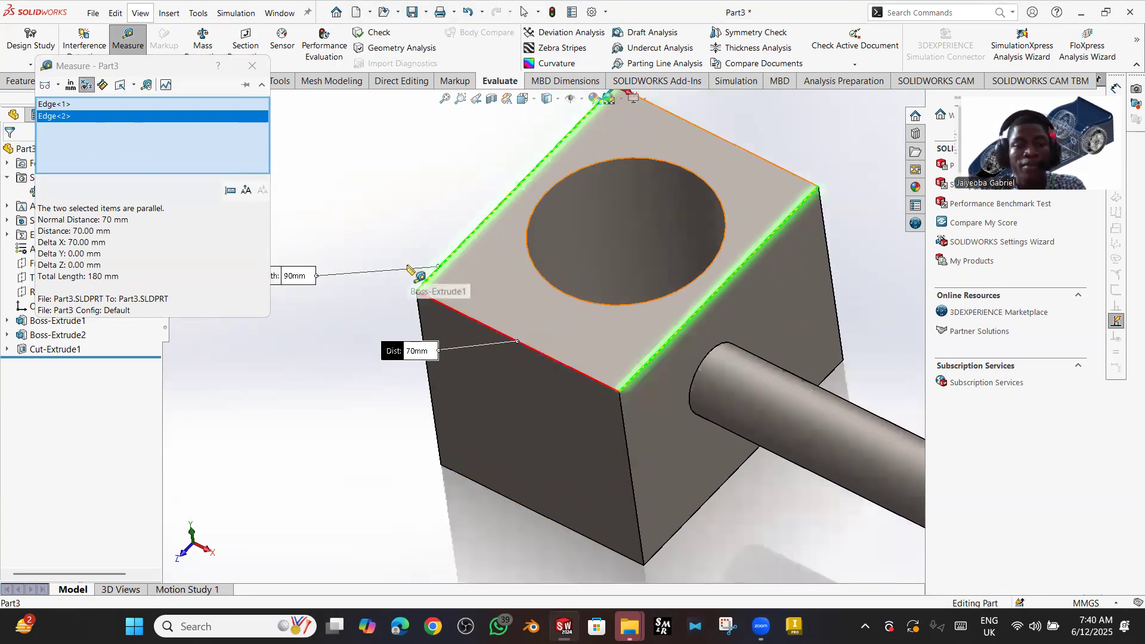
{"action": "scroll", "coordinate": [418, 276], "scroll_direction": "up", "scroll_amount": 1}
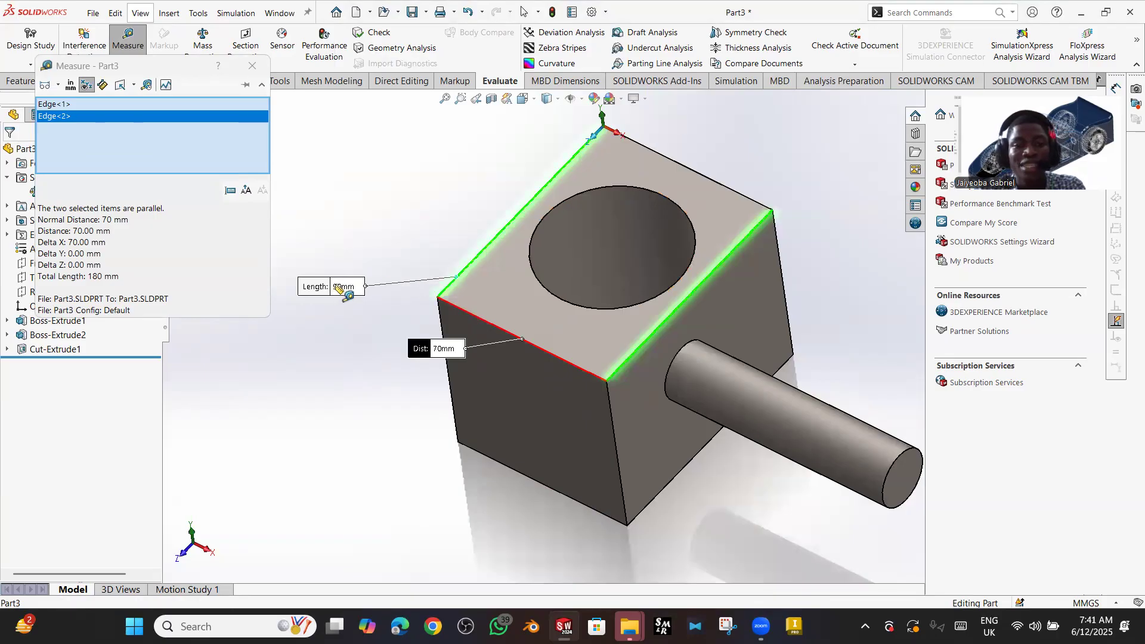
{"action": "right_click", "coordinate": [188, 122]}
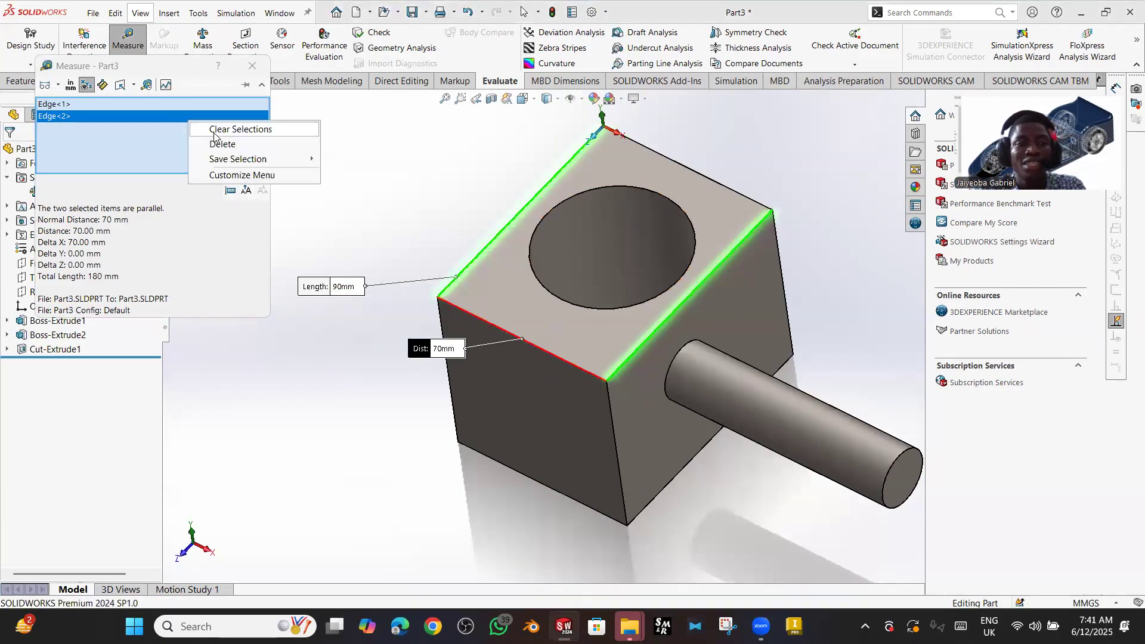
{"action": "left_click", "coordinate": [232, 139]}
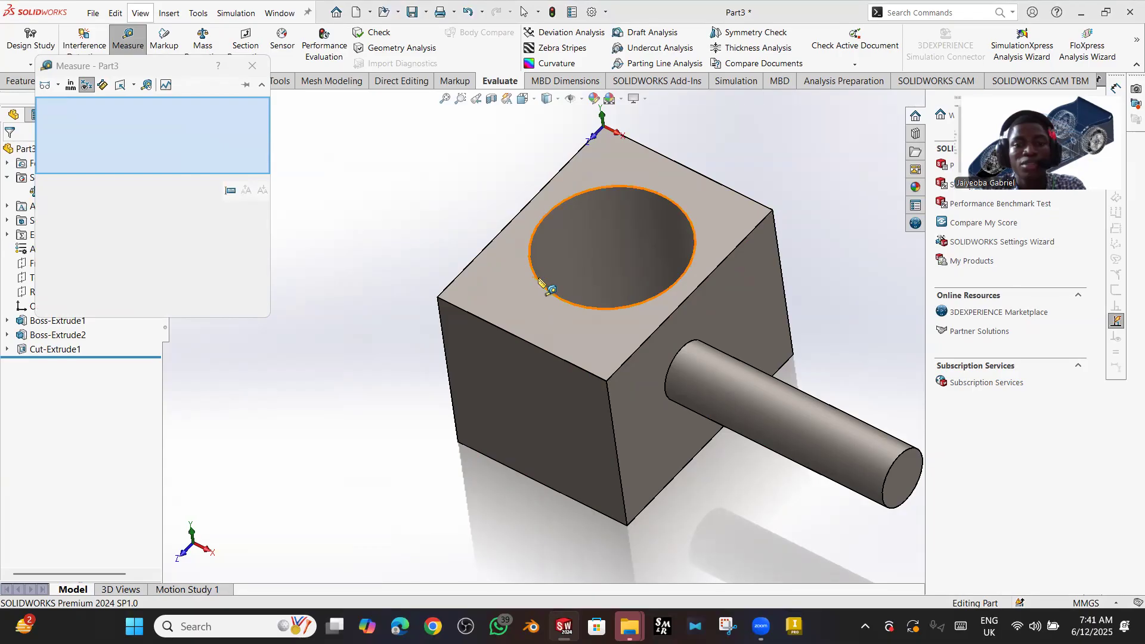
- Measure the diameter of the hole's circular edge on the block's top face and finish measuring
{"action": "left_click", "coordinate": [540, 282]}
{"action": "middle_click_drag", "start_coordinate": [389, 188], "coordinate": [422, 190]}
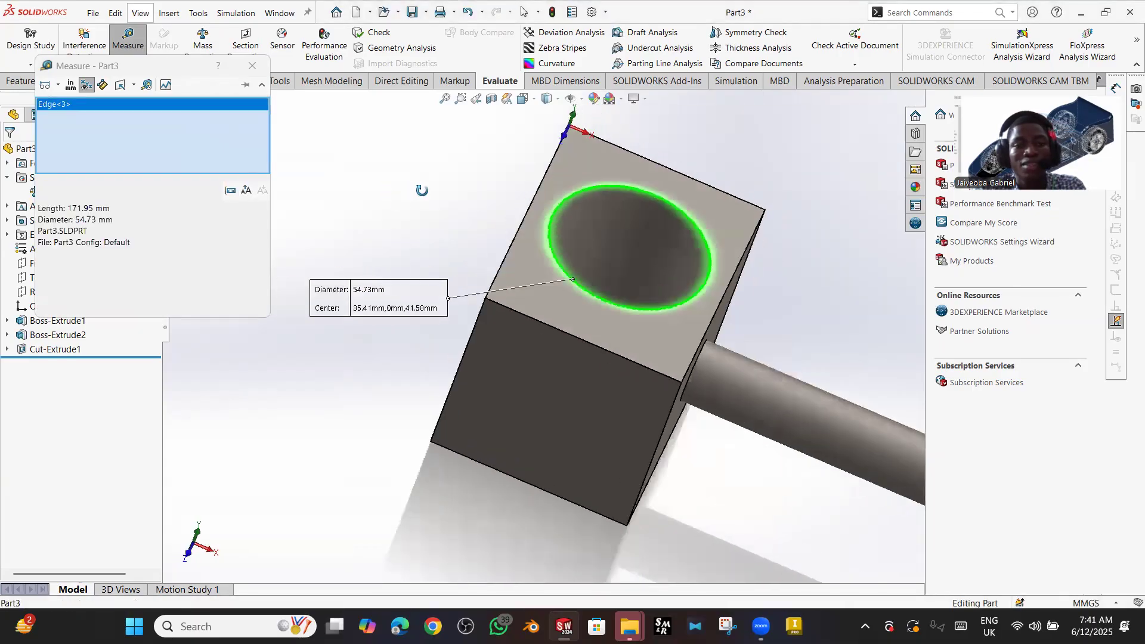
{"action": "left_click", "coordinate": [253, 68]}
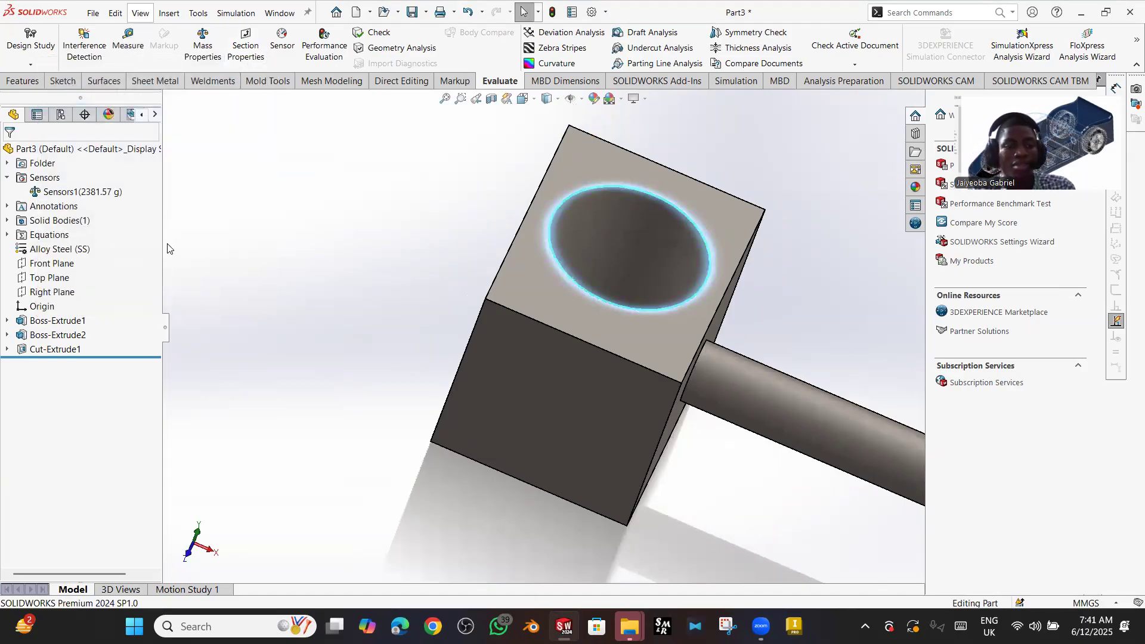
- Create a new part document
{"action": "key", "text": "ctrl+n"}
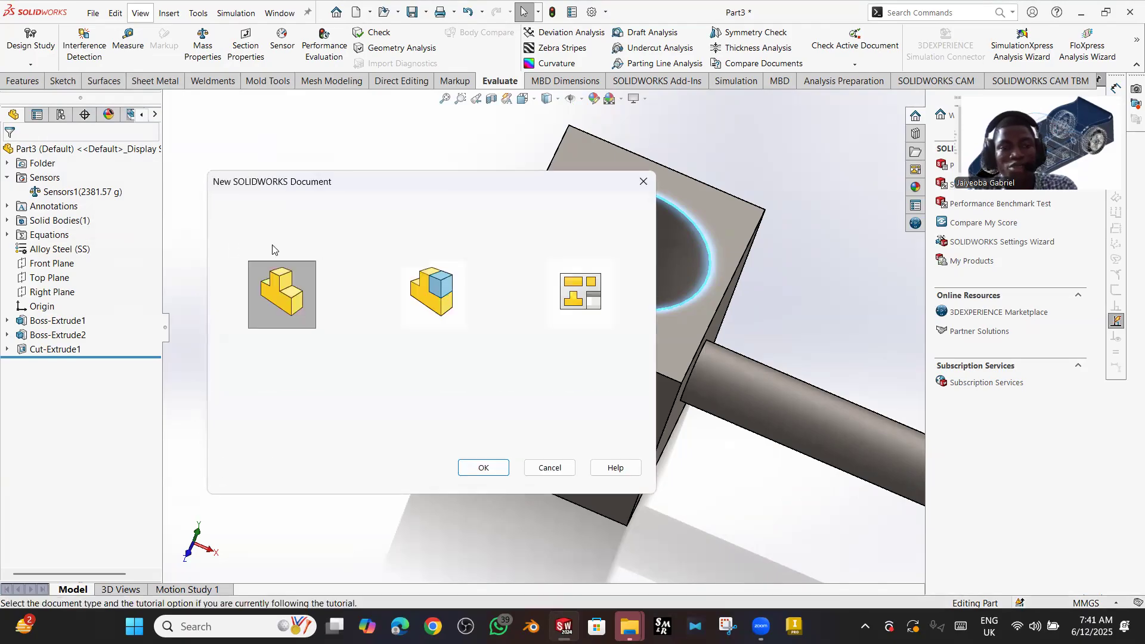
{"action": "left_click", "coordinate": [471, 469]}
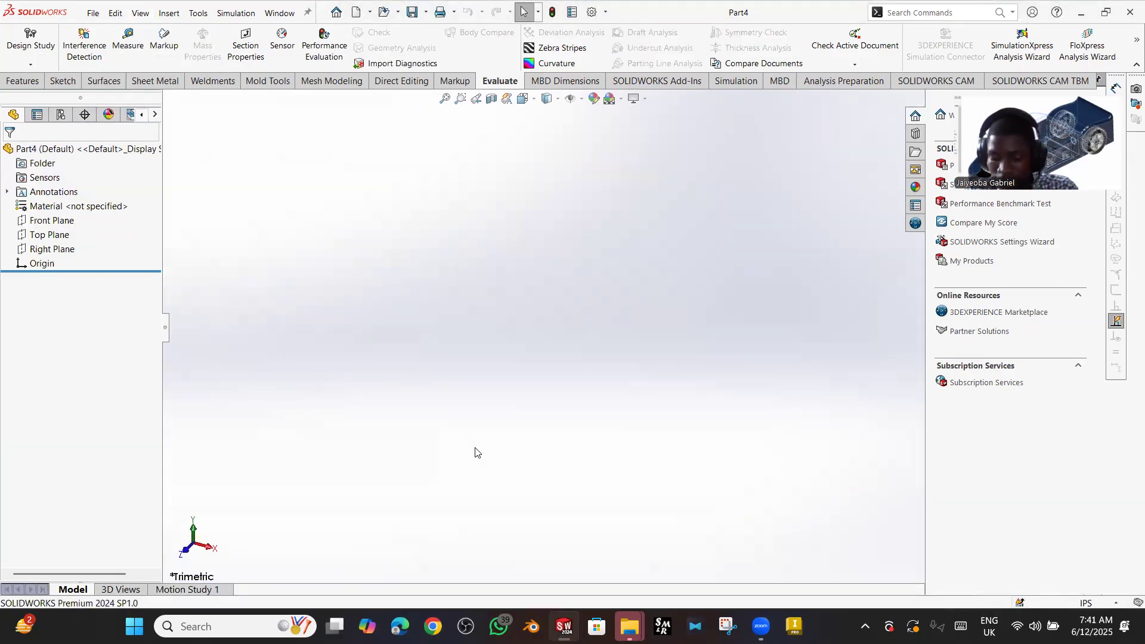
- Sketch a horizontal line about 4.45 in long through the origin on the Front Plane
{"action": "key", "text": "l"}
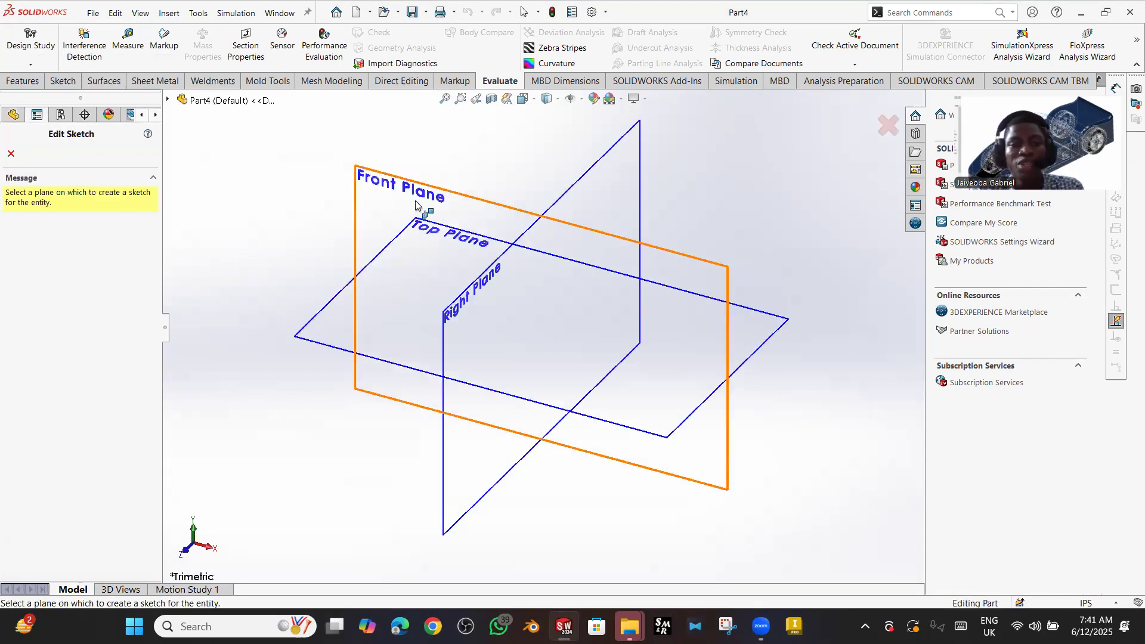
{"action": "left_click", "coordinate": [419, 211]}
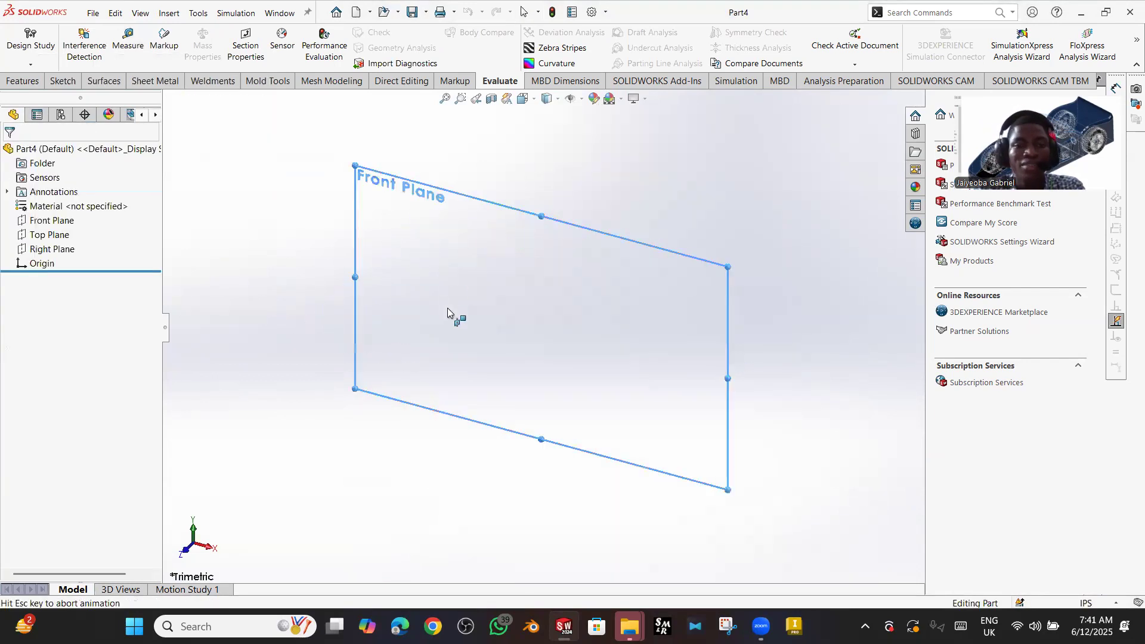
{"action": "left_click", "coordinate": [380, 328]}
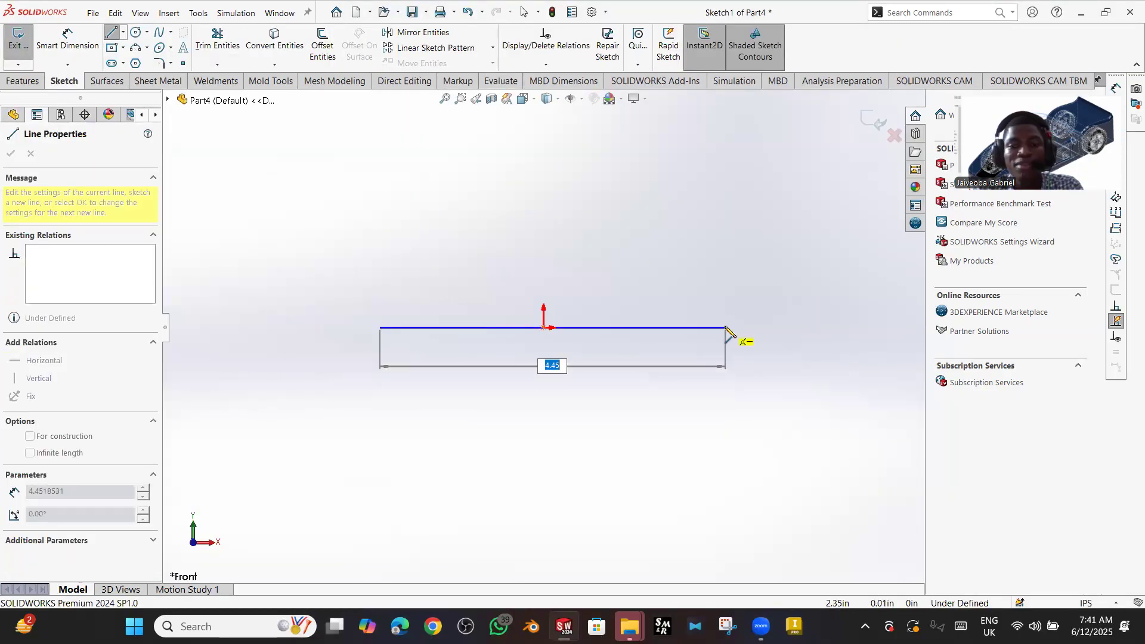
{"action": "left_click", "coordinate": [727, 328]}
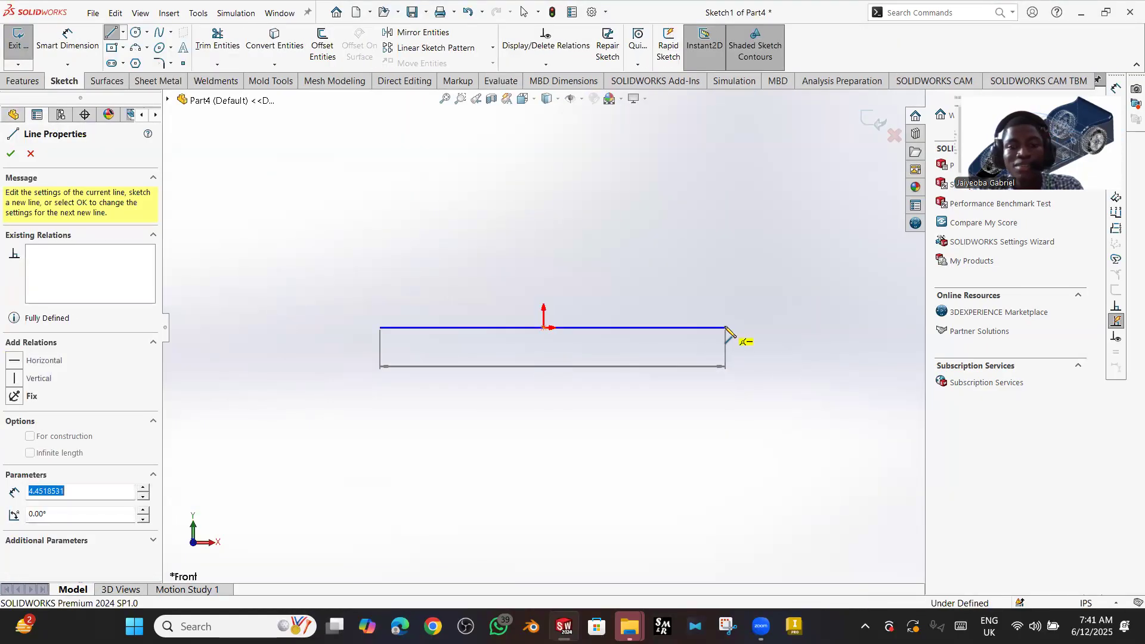
{"action": "key", "text": "Escape"}
{"action": "key", "text": "Escape"}
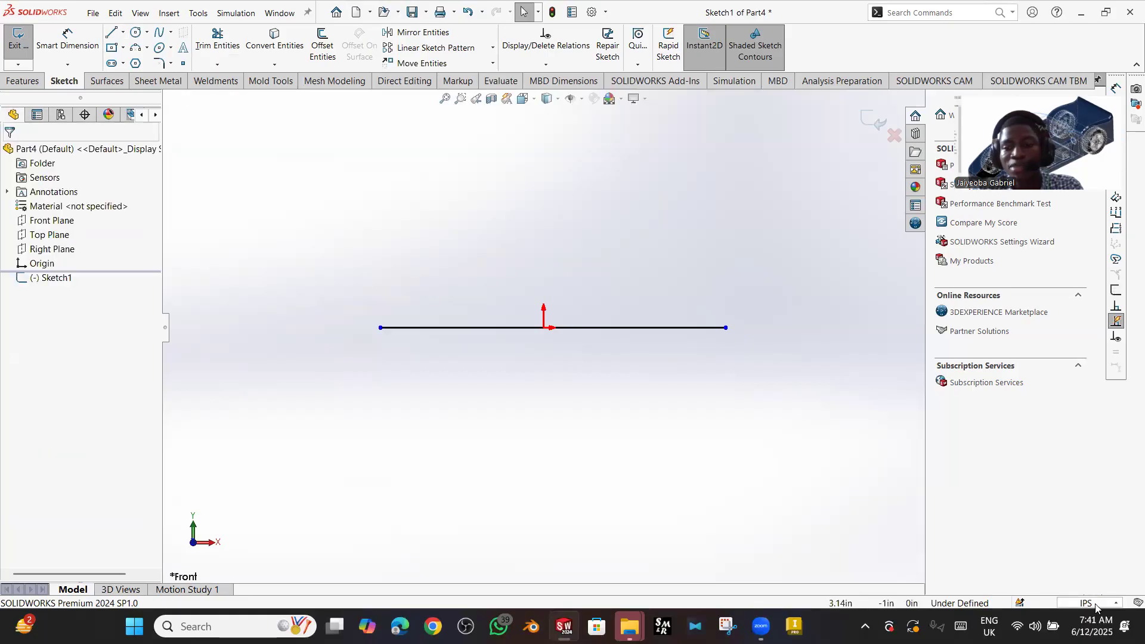
- Set the document units to MMGS and delete the sketch containing the inch-based line
{"action": "left_click", "coordinate": [1095, 603]}
{"action": "left_click", "coordinate": [1046, 552]}
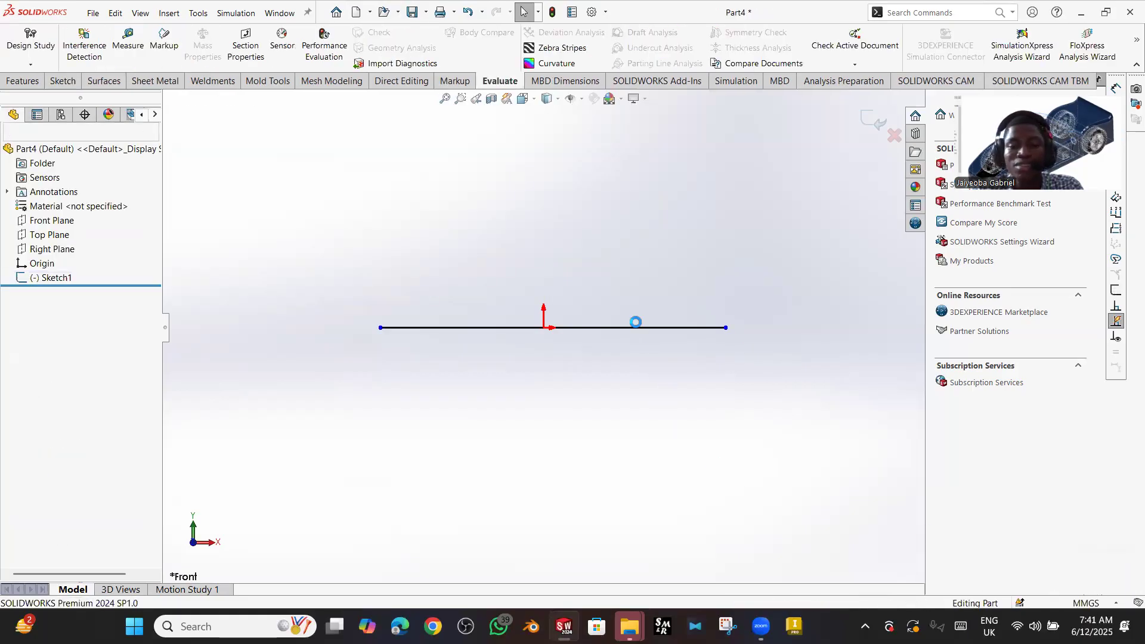
{"action": "left_click", "coordinate": [639, 330]}
{"action": "key", "text": "Delete"}
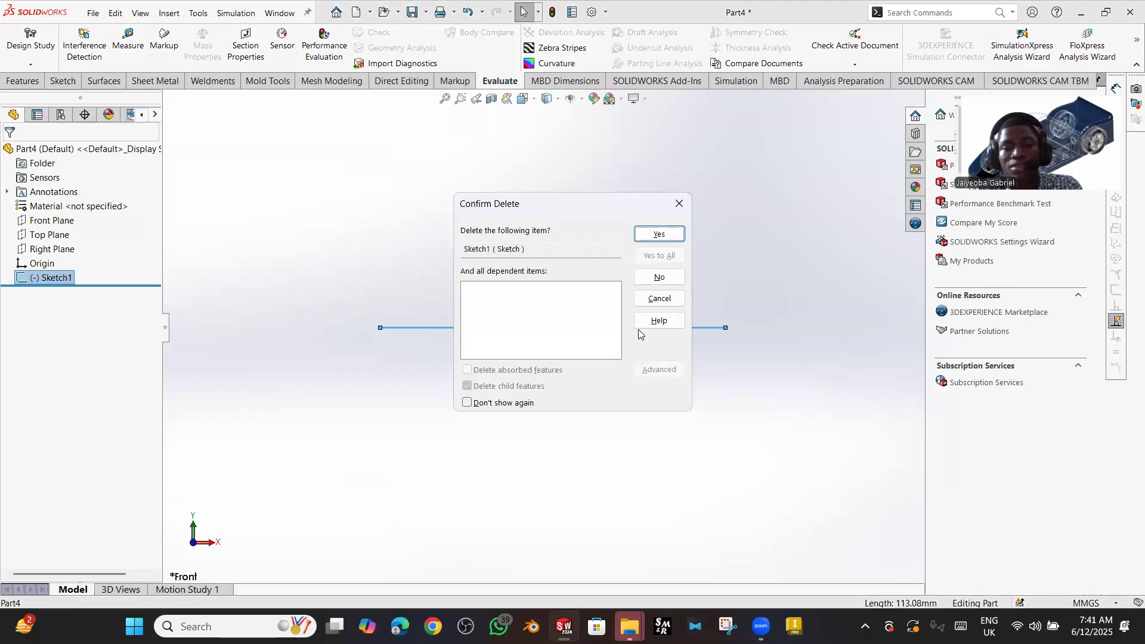
{"action": "left_click", "coordinate": [654, 234]}
- Sketch a horizontal line about 90 mm long through the origin on the Front Plane
{"action": "key", "text": "l"}
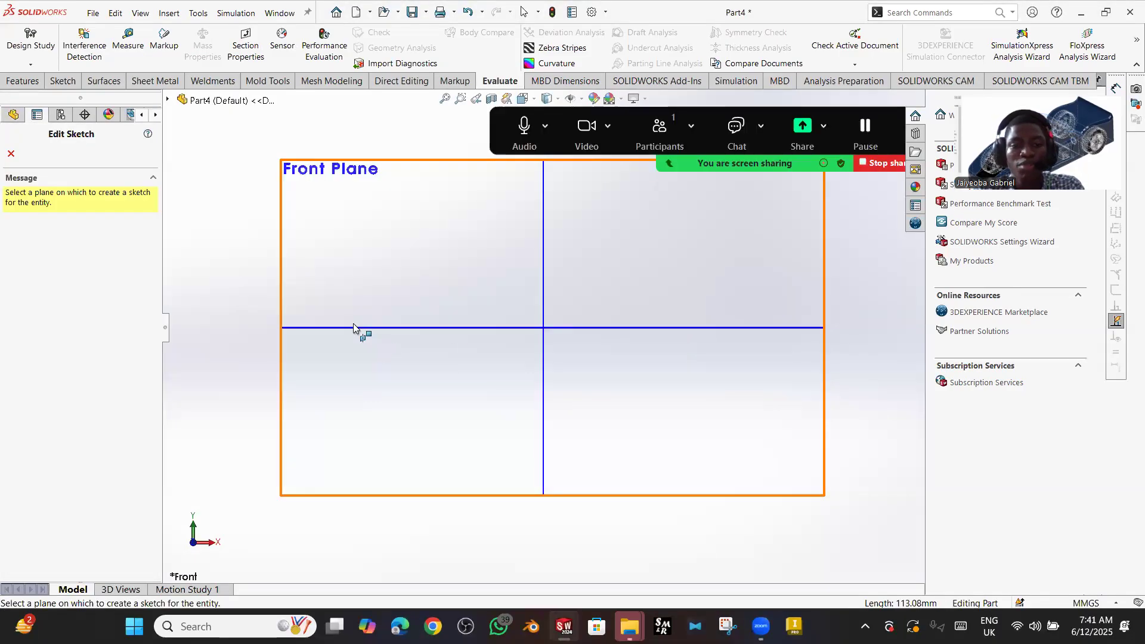
{"action": "left_click", "coordinate": [354, 312]}
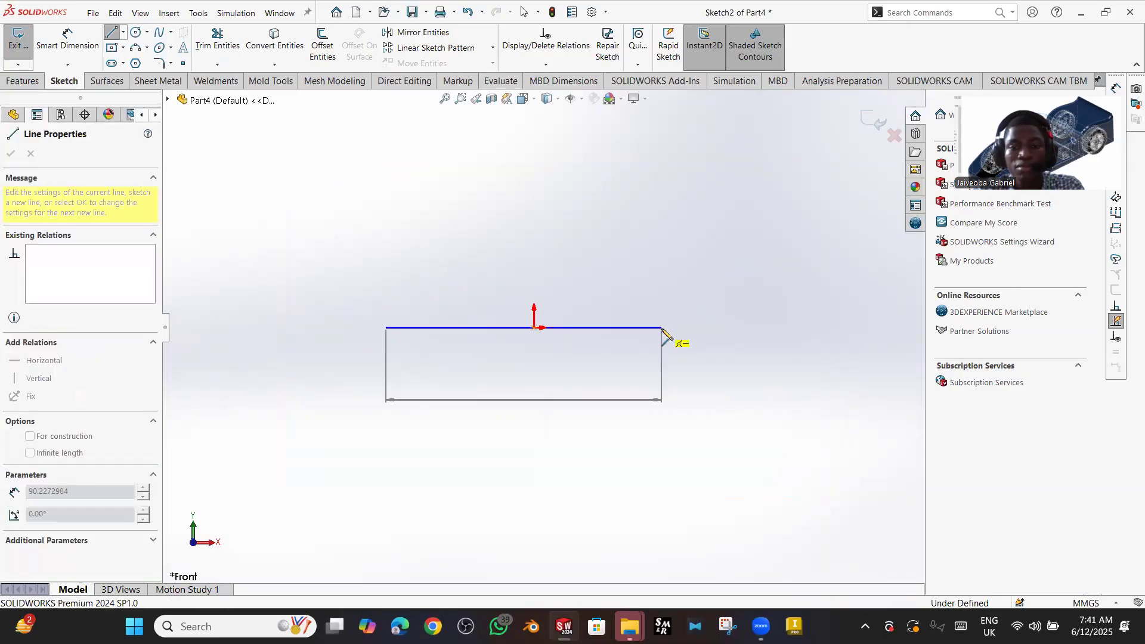
{"action": "left_click", "coordinate": [662, 327]}
{"action": "key", "text": "Escape"}
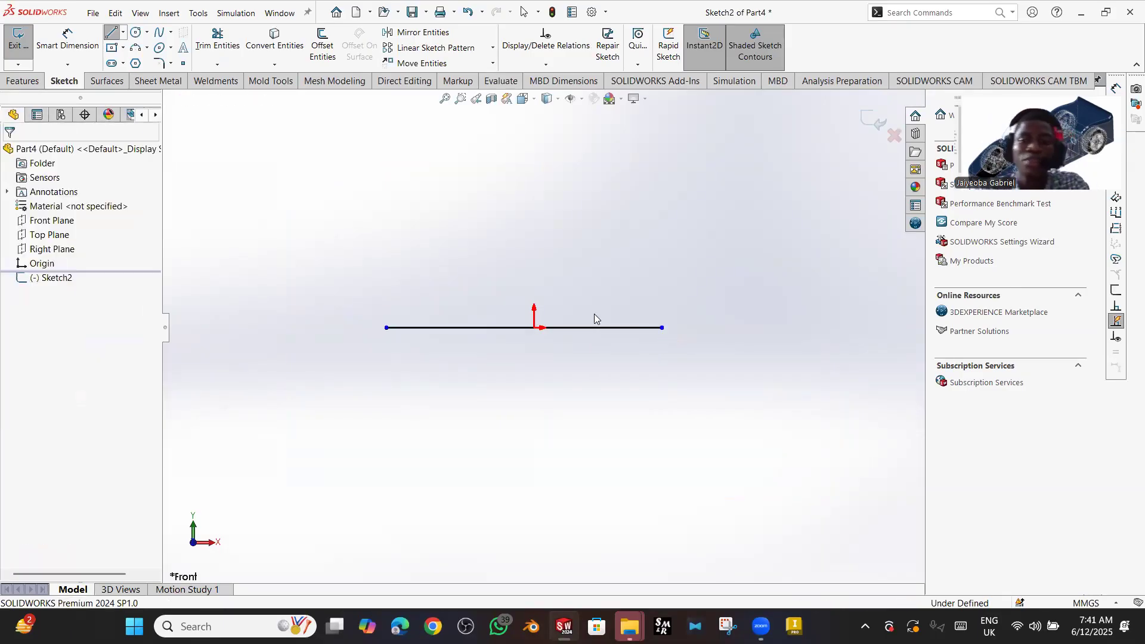
{"action": "middle_click_drag", "start_coordinate": [601, 335], "coordinate": [450, 358]}
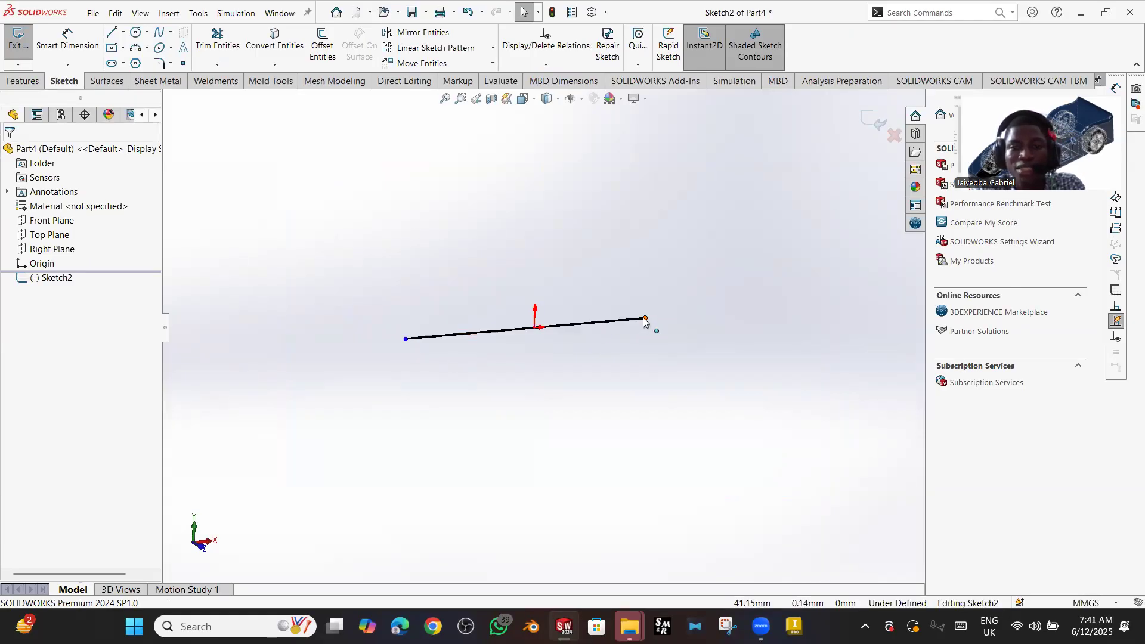
{"action": "left_click", "coordinate": [406, 339]}
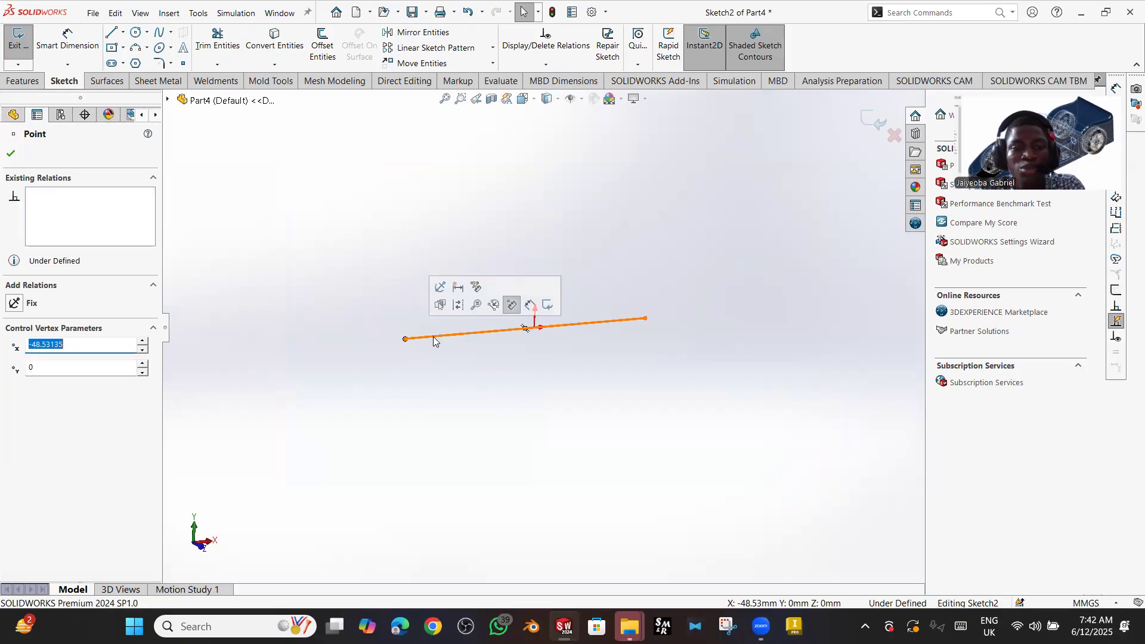
{"action": "left_click", "coordinate": [194, 180]}
{"action": "left_click", "coordinate": [23, 81]}
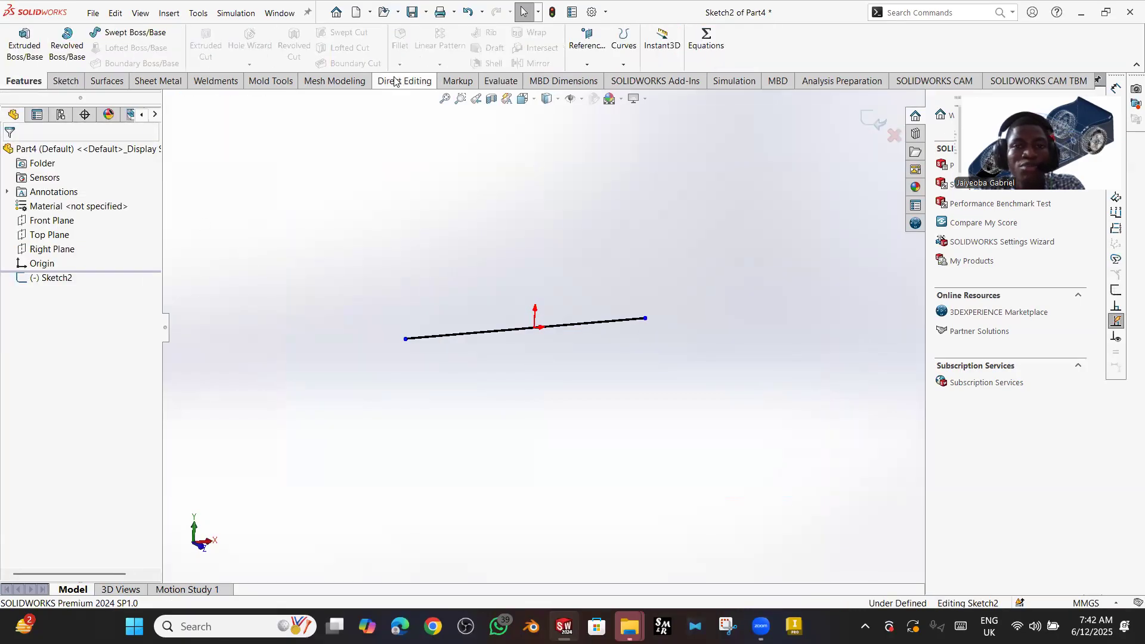
{"action": "left_click", "coordinate": [573, 65]}
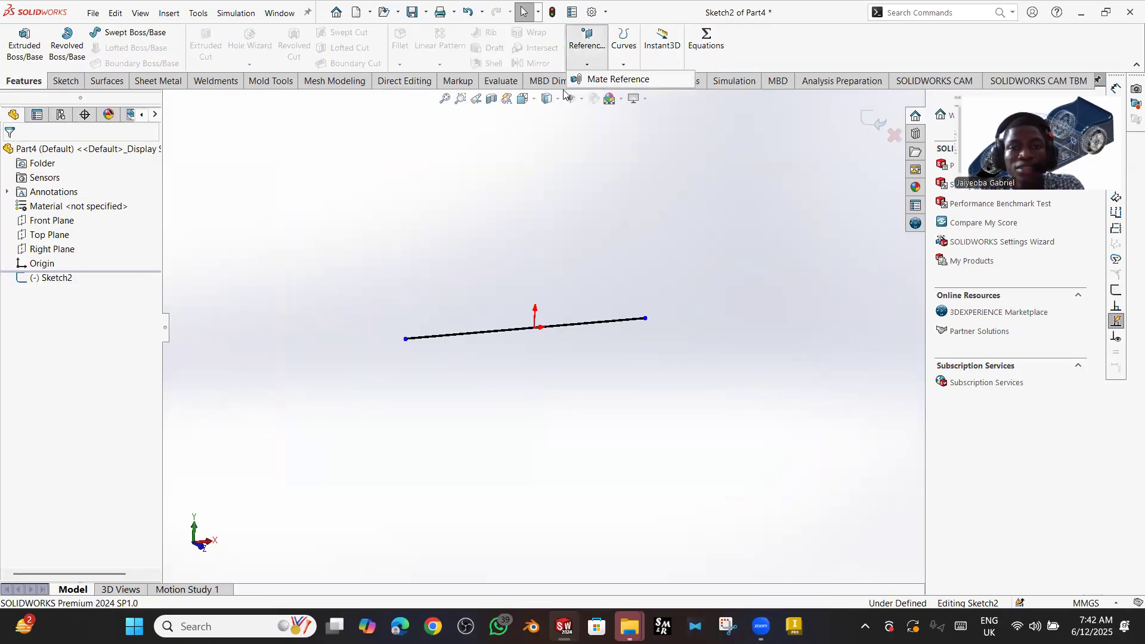
{"action": "left_click", "coordinate": [587, 64]}
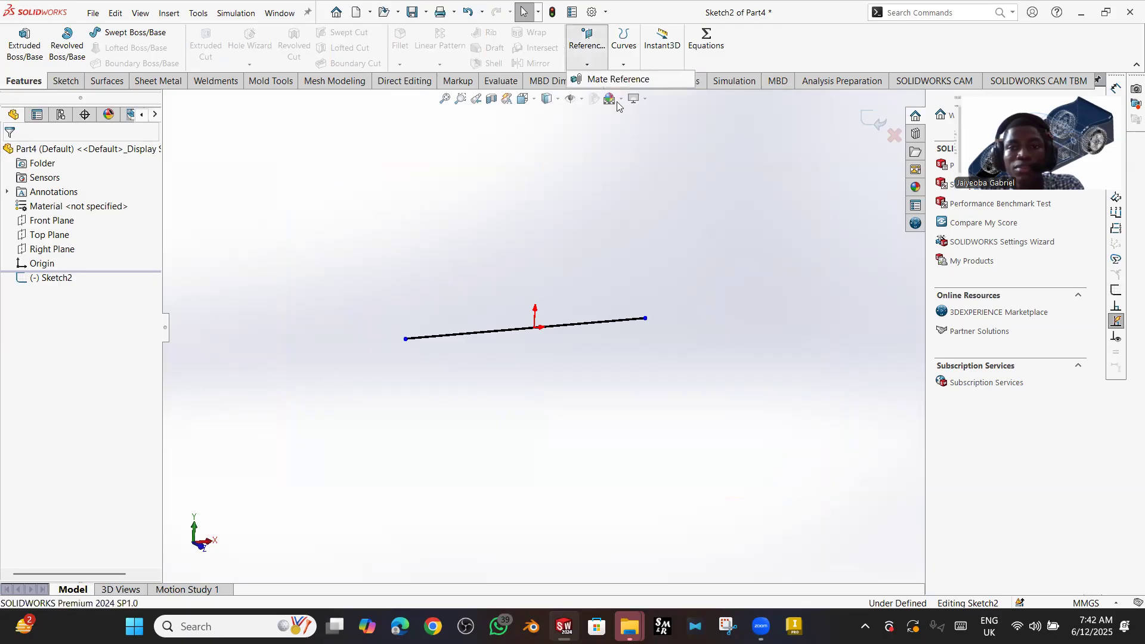
{"action": "left_click", "coordinate": [643, 225]}
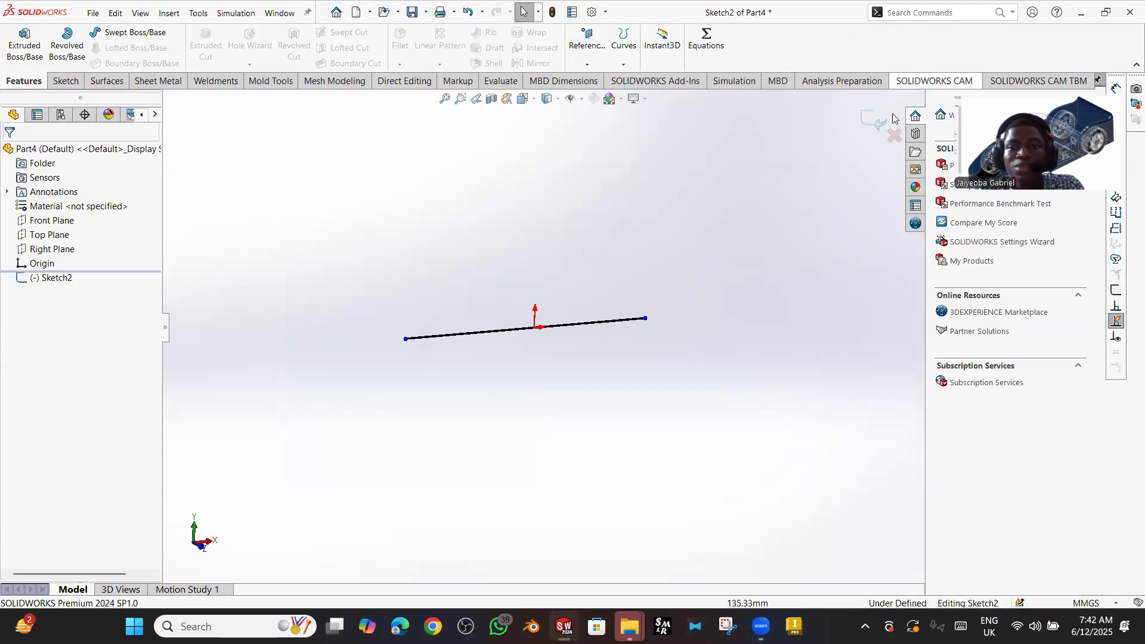
- Exit the line sketch and create a reference plane coincident with the line's left endpoint and perpendicular to the line
{"action": "left_click", "coordinate": [875, 121]}
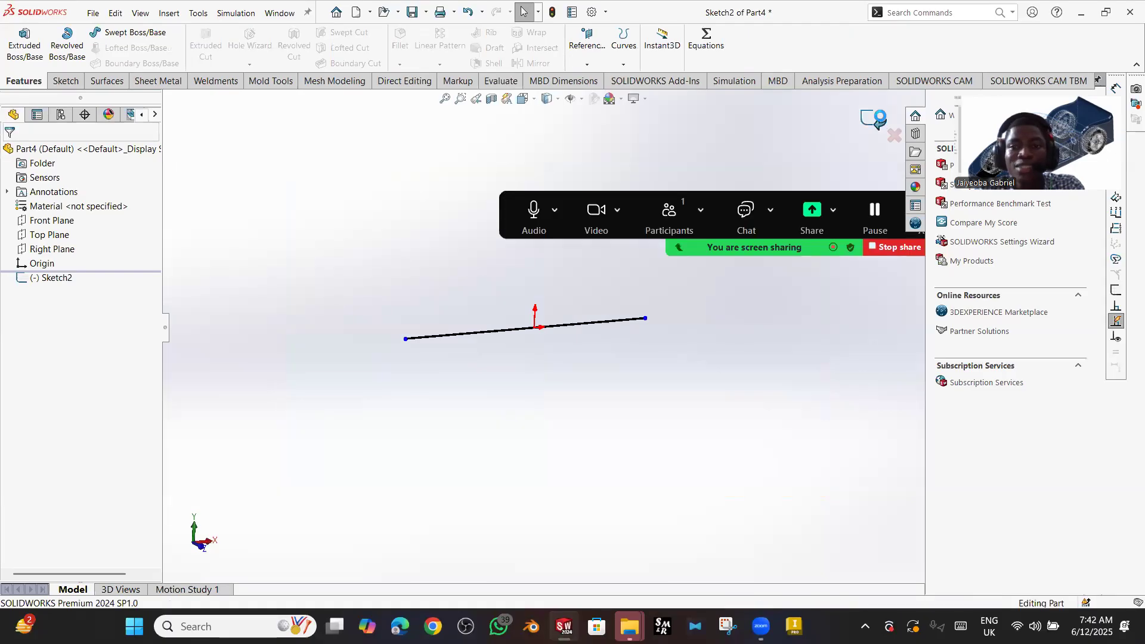
{"action": "left_click", "coordinate": [587, 64]}
{"action": "left_click", "coordinate": [592, 80]}
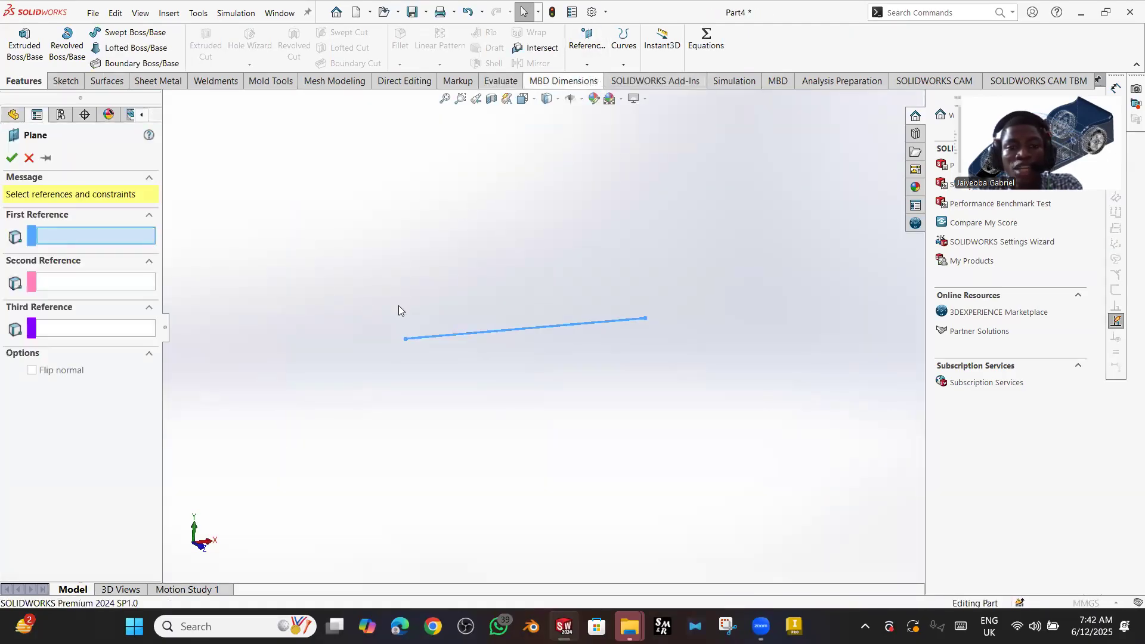
{"action": "left_click", "coordinate": [405, 340]}
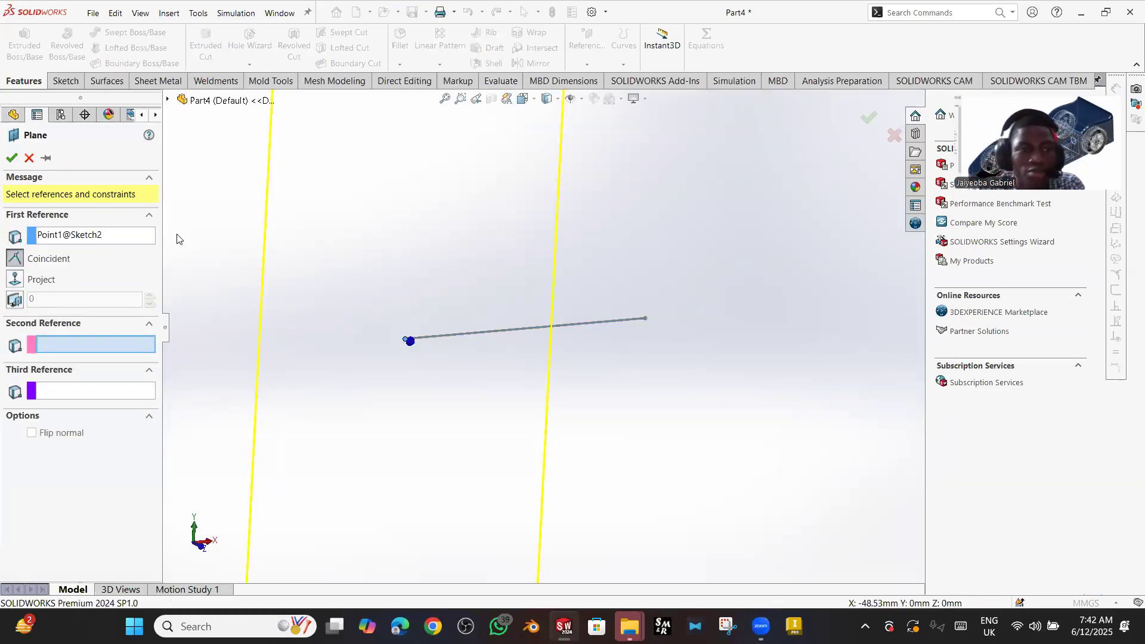
{"action": "left_click", "coordinate": [11, 158]}
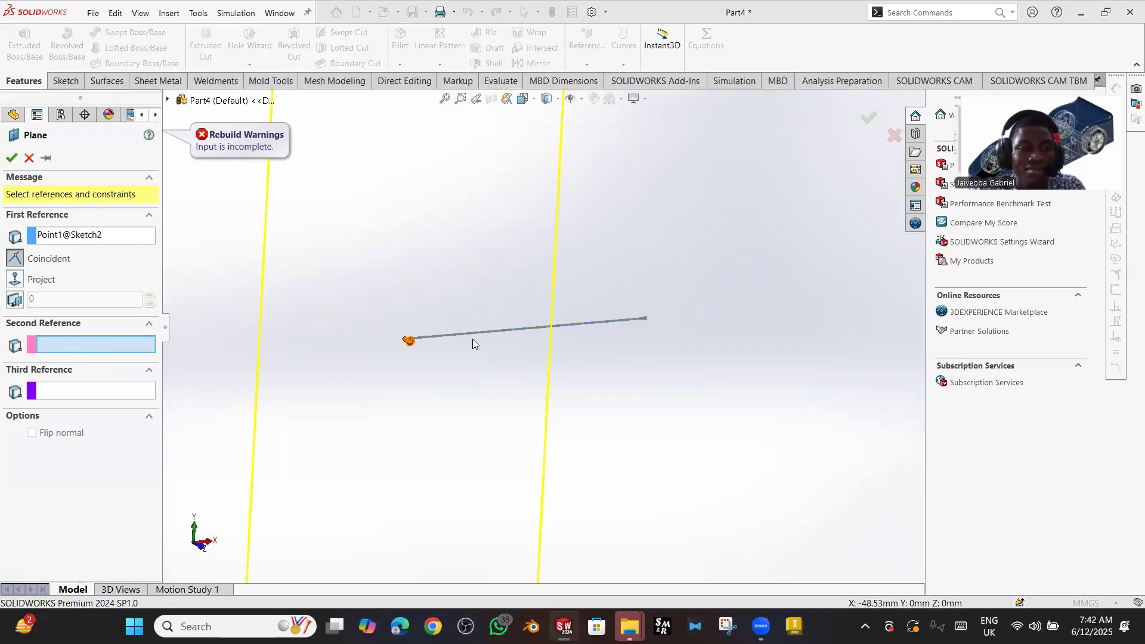
{"action": "left_click", "coordinate": [487, 332]}
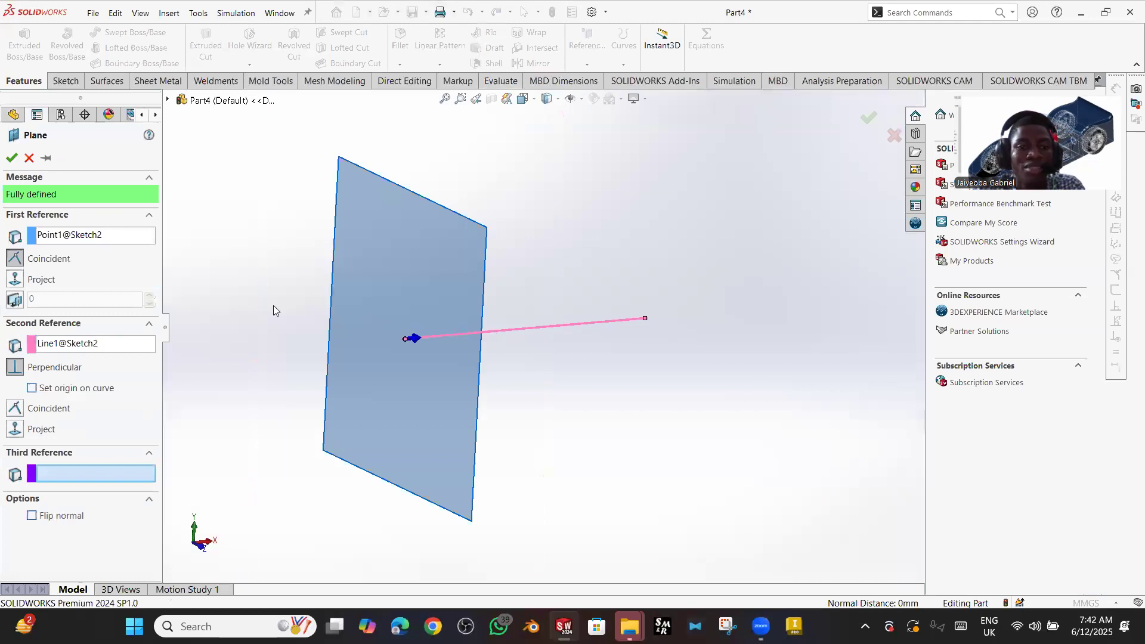
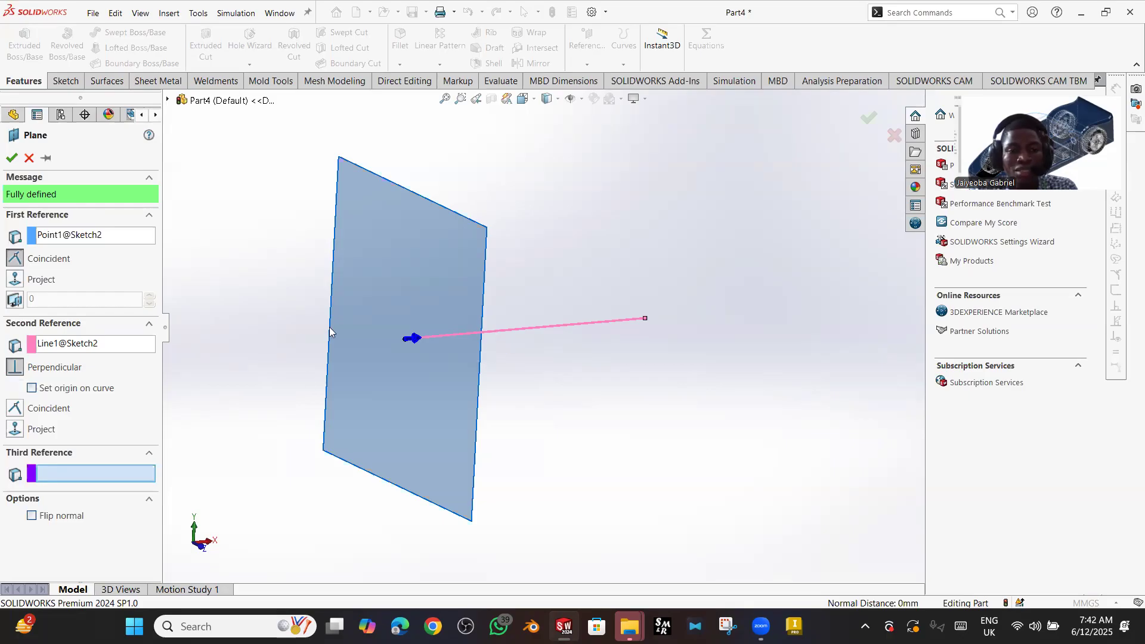
{"action": "left_click", "coordinate": [12, 158]}
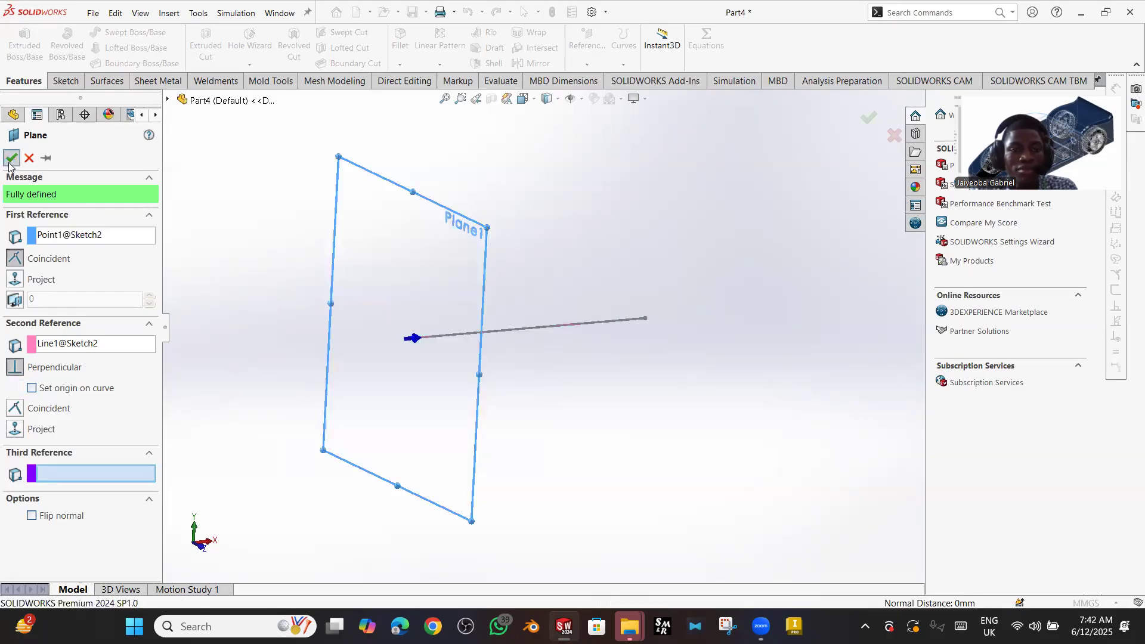
- Sketch a circle about 32 mm in diameter centred on the origin of the new plane and exit the sketch
{"action": "left_click", "coordinate": [476, 236]}
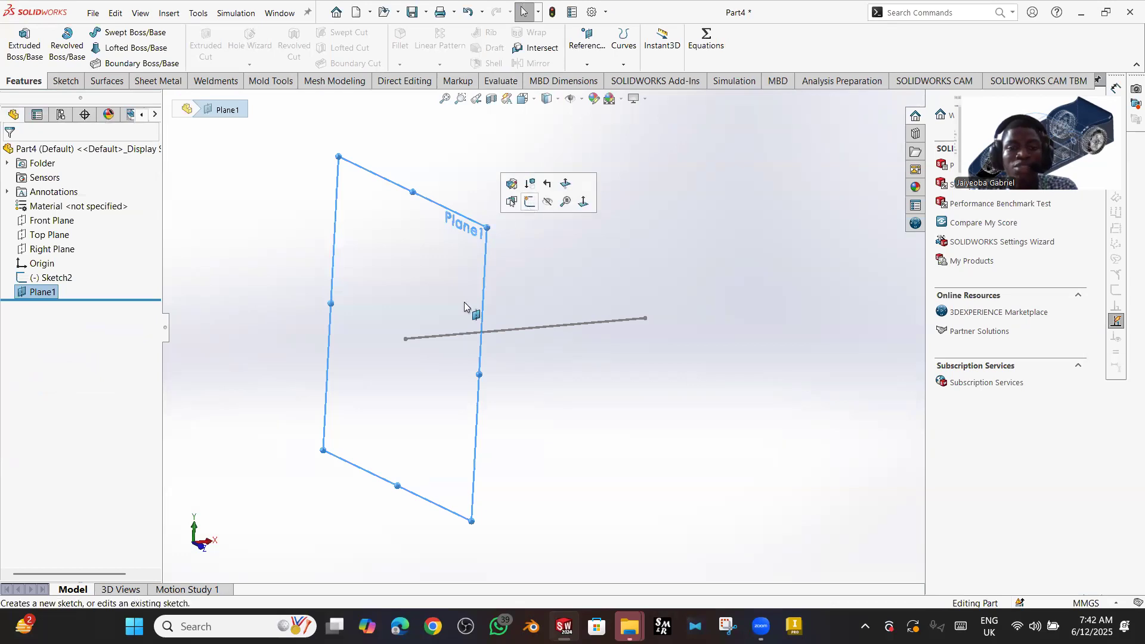
{"action": "key", "text": "c"}
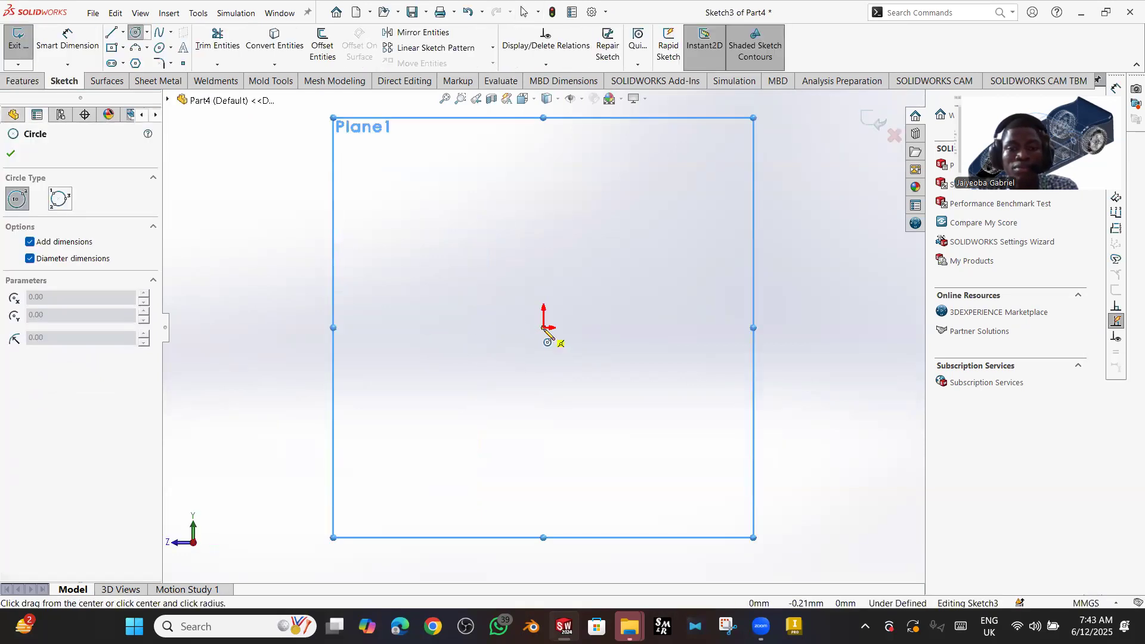
{"action": "left_click", "coordinate": [543, 328]}
{"action": "left_click", "coordinate": [482, 311]}
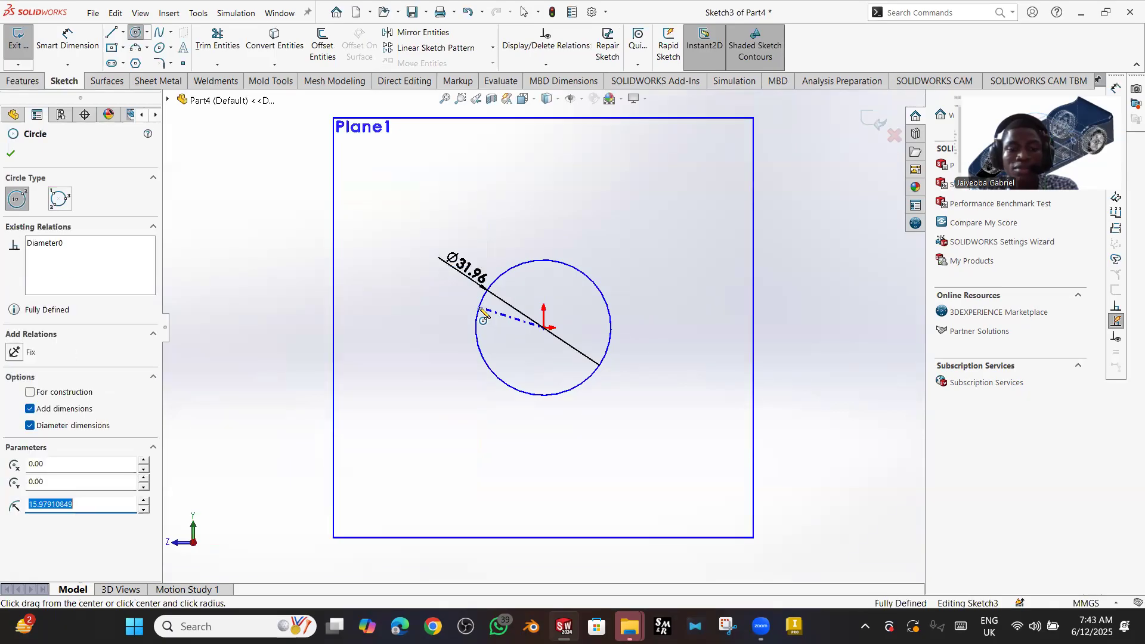
{"action": "key", "text": "Escape"}
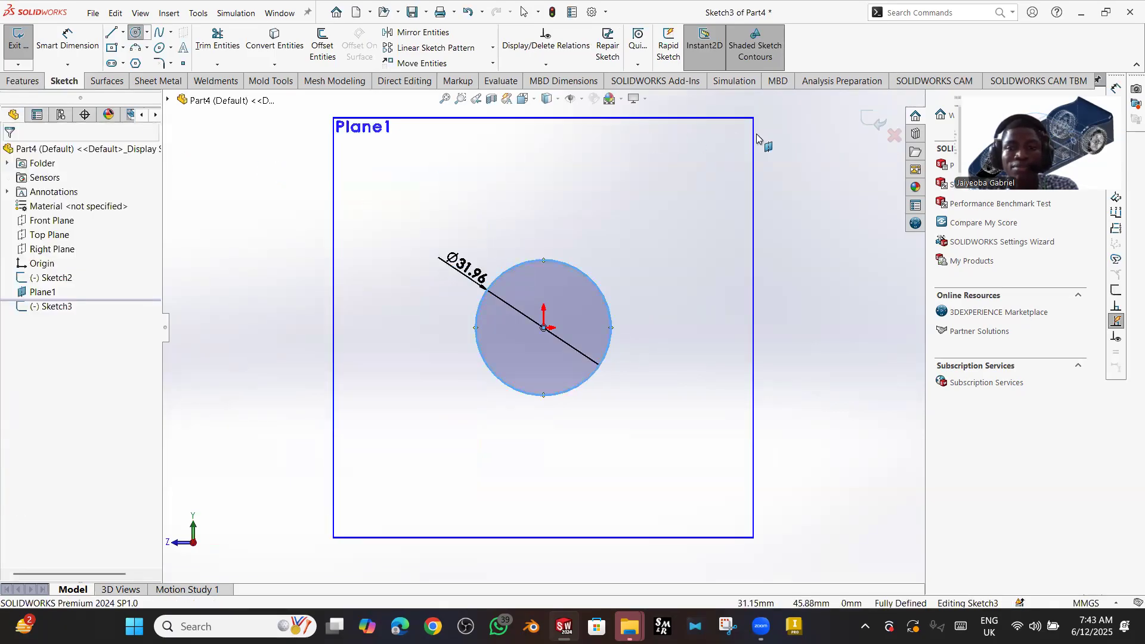
{"action": "left_click", "coordinate": [875, 122]}
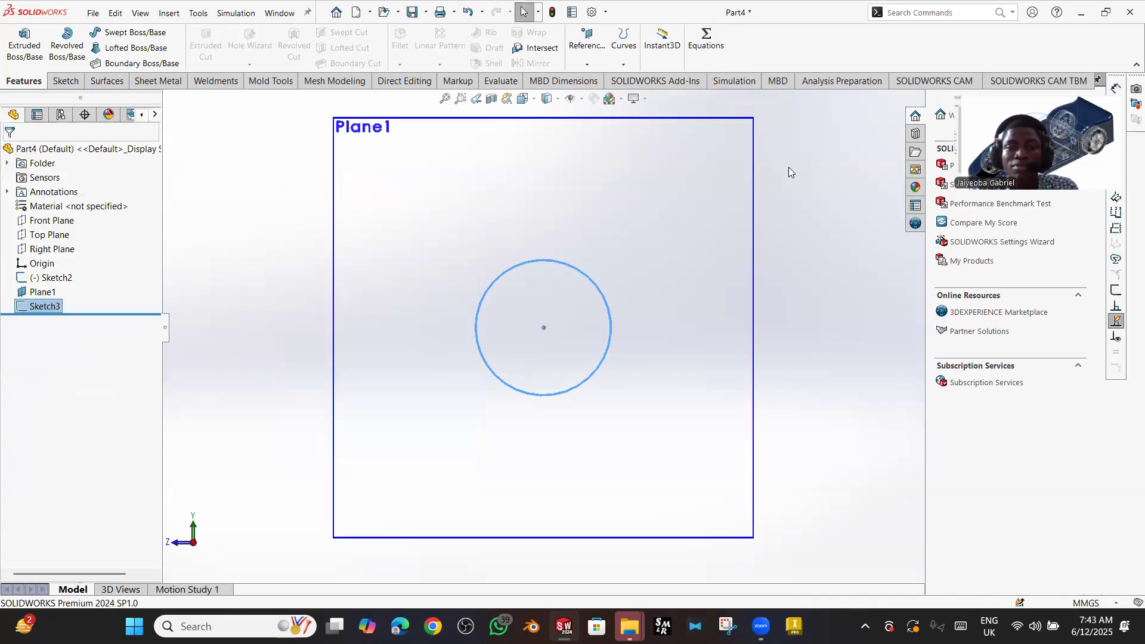
- Hide the reference plane around the circle sketch
{"action": "middle_click_drag", "start_coordinate": [575, 263], "coordinate": [665, 298]}
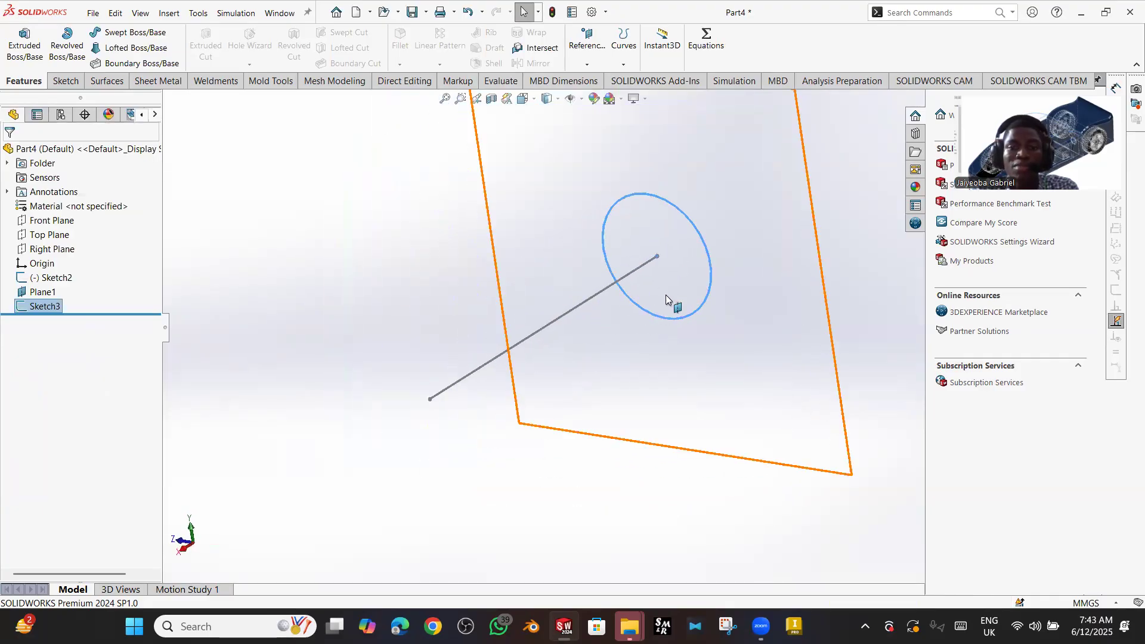
{"action": "right_click", "coordinate": [727, 391]}
{"action": "left_click", "coordinate": [774, 374]}
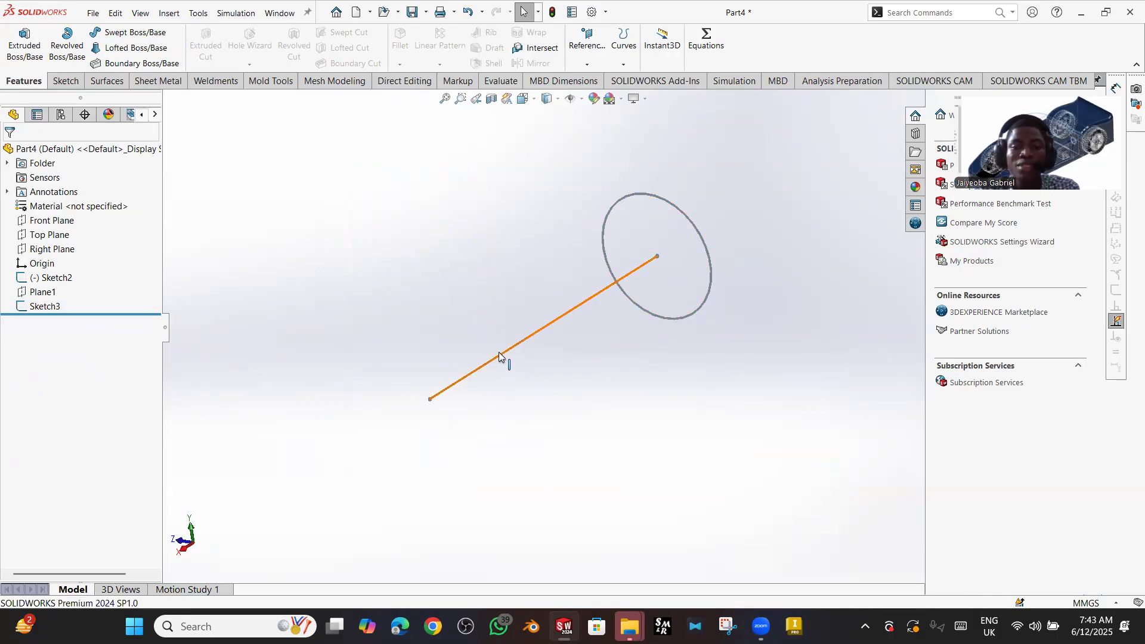
- Create a swept boss using the circle sketch as profile and the horizontal line as path
{"action": "middle_click_drag", "start_coordinate": [430, 280], "coordinate": [257, 317], "text": "ctrl"}
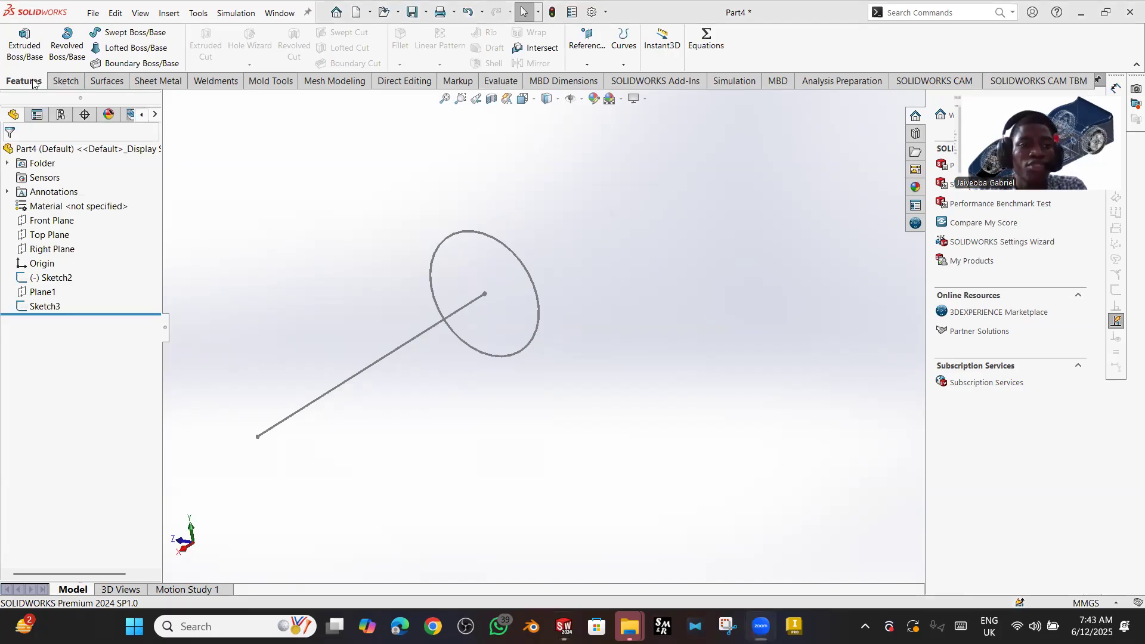
{"action": "left_click", "coordinate": [135, 34]}
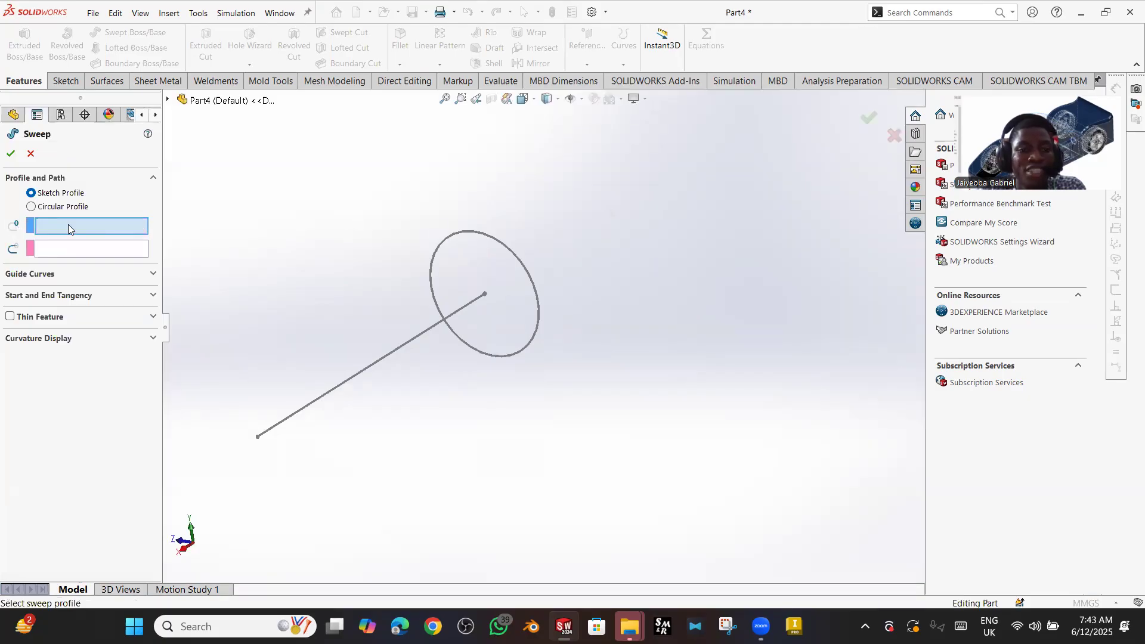
{"action": "left_click", "coordinate": [456, 238]}
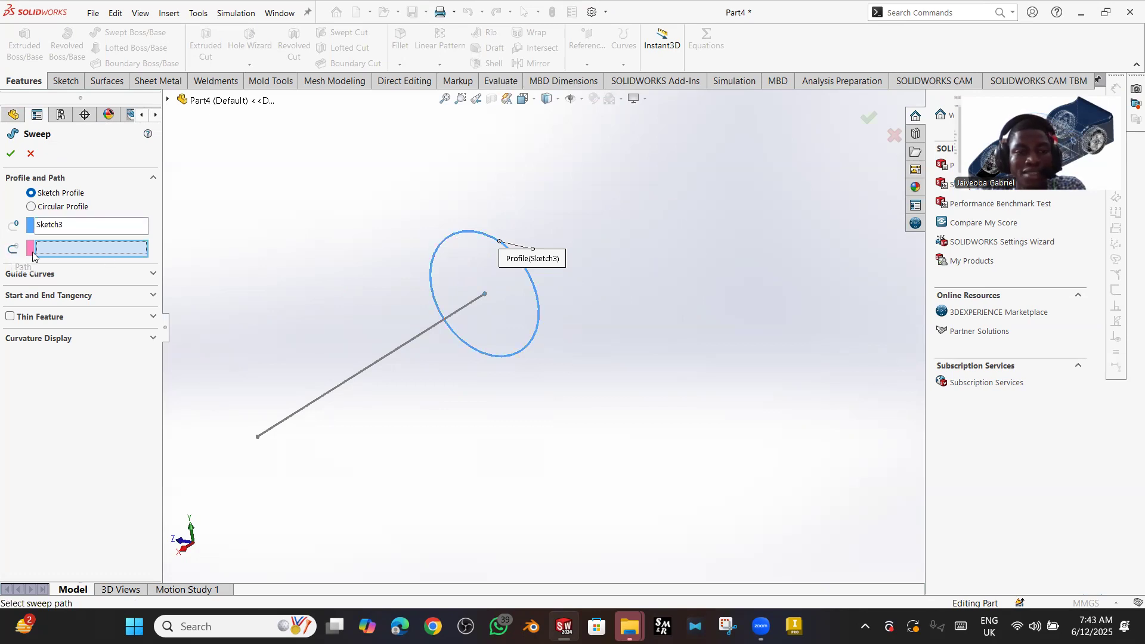
{"action": "left_click", "coordinate": [403, 344]}
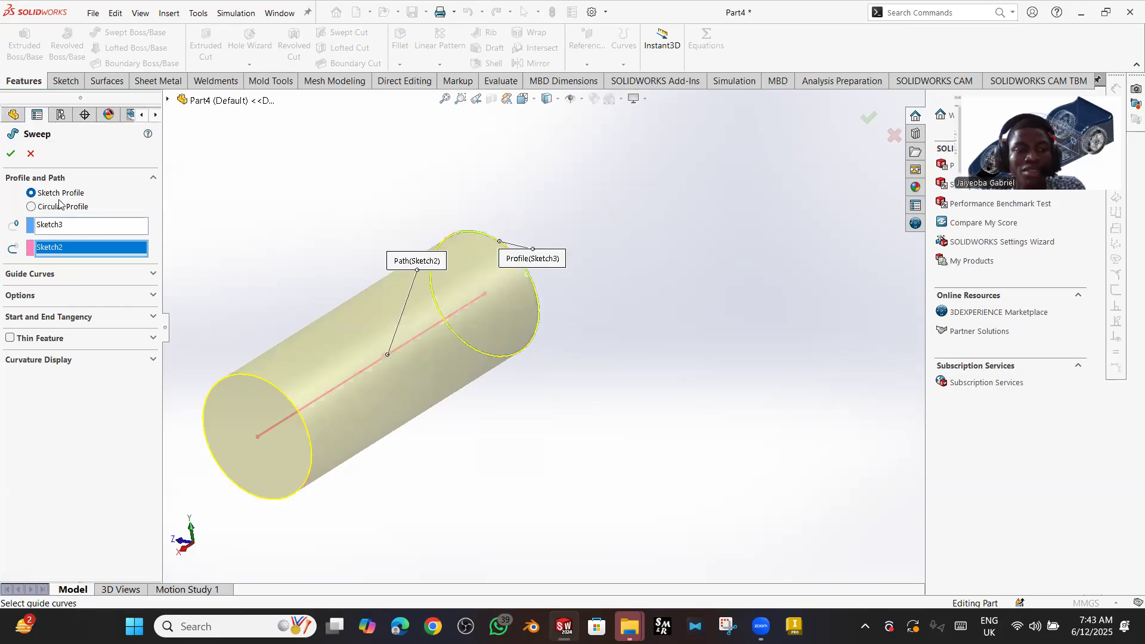
{"action": "left_click", "coordinate": [10, 153]}
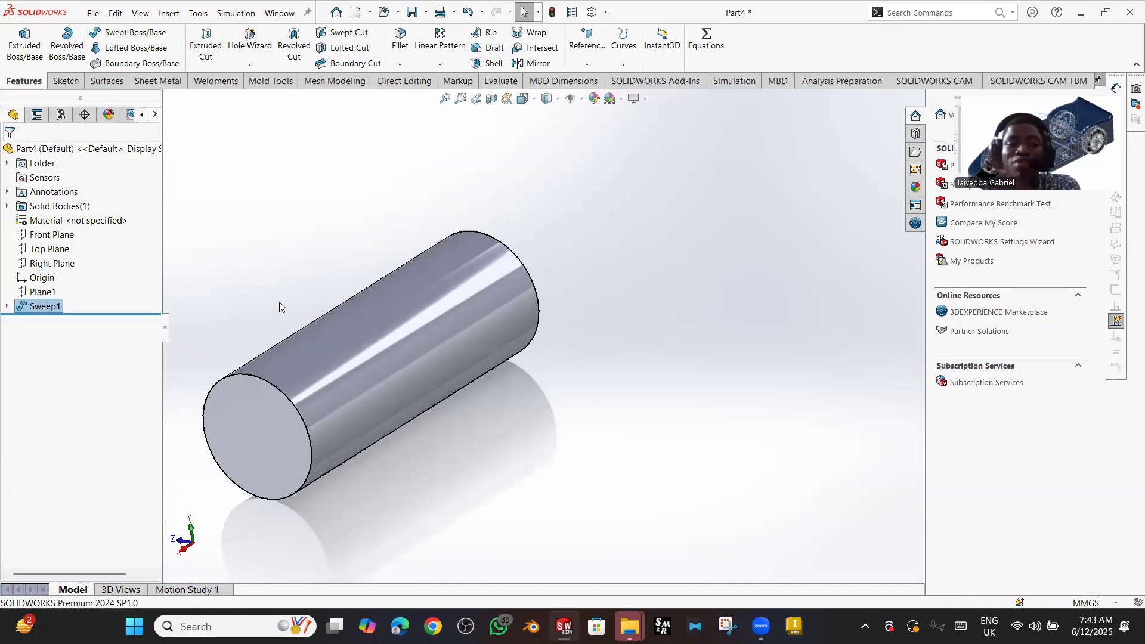
- Shell the swept cylinder with a 1 mm wall thickness, removing its near flat end face
{"action": "left_click", "coordinate": [480, 65]}
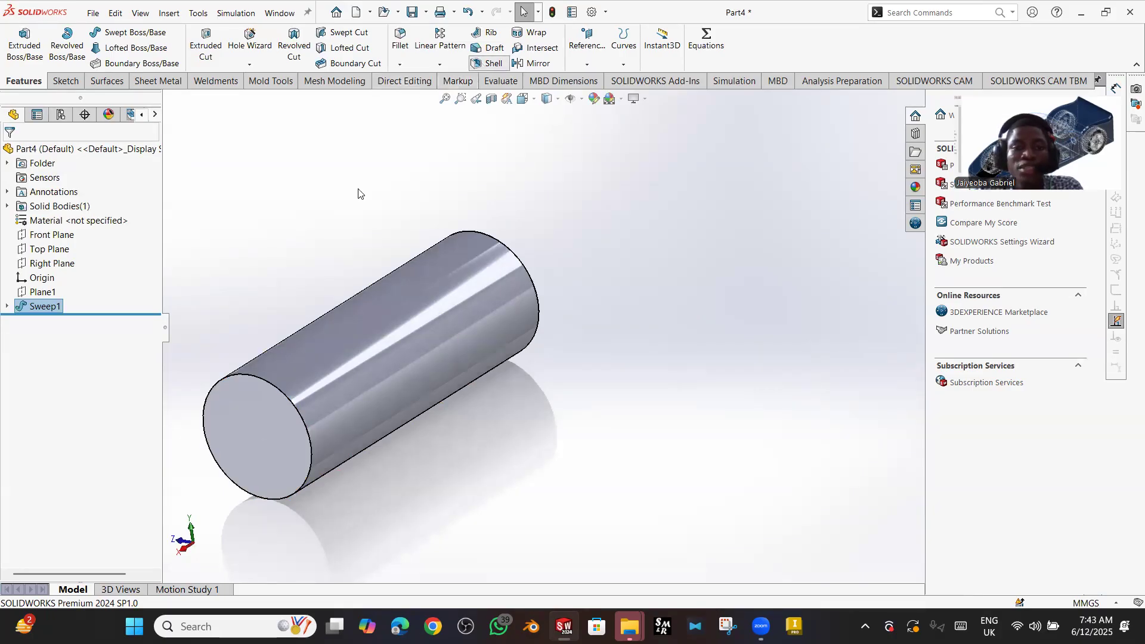
{"action": "left_click", "coordinate": [268, 413]}
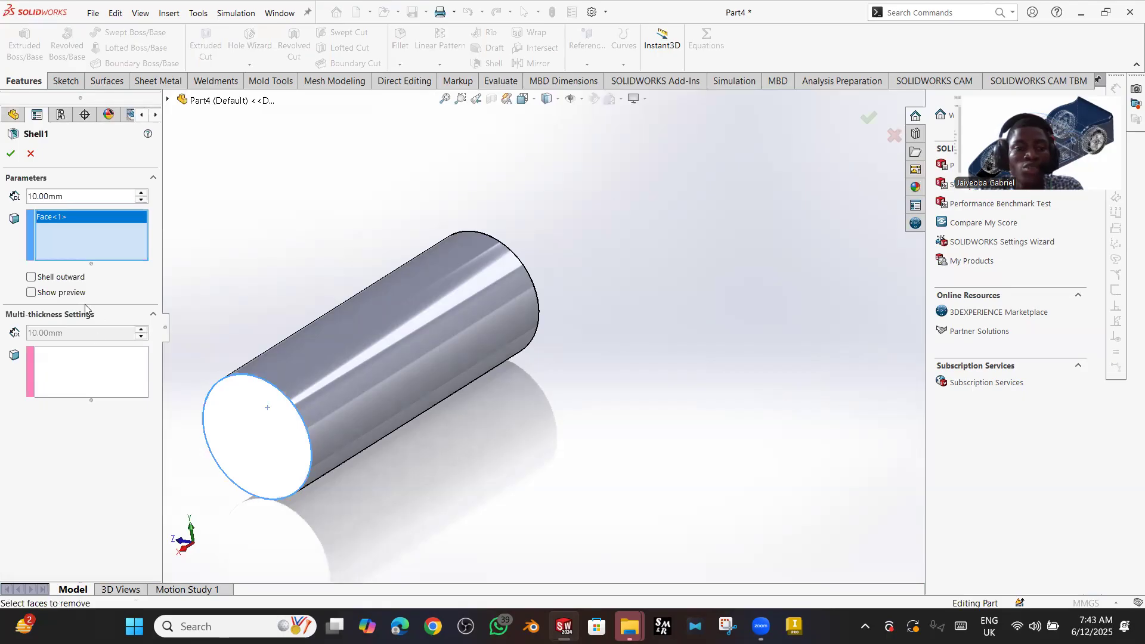
{"action": "left_click_drag", "start_coordinate": [57, 192], "coordinate": [7, 197]}
{"action": "type", "text": "1"}
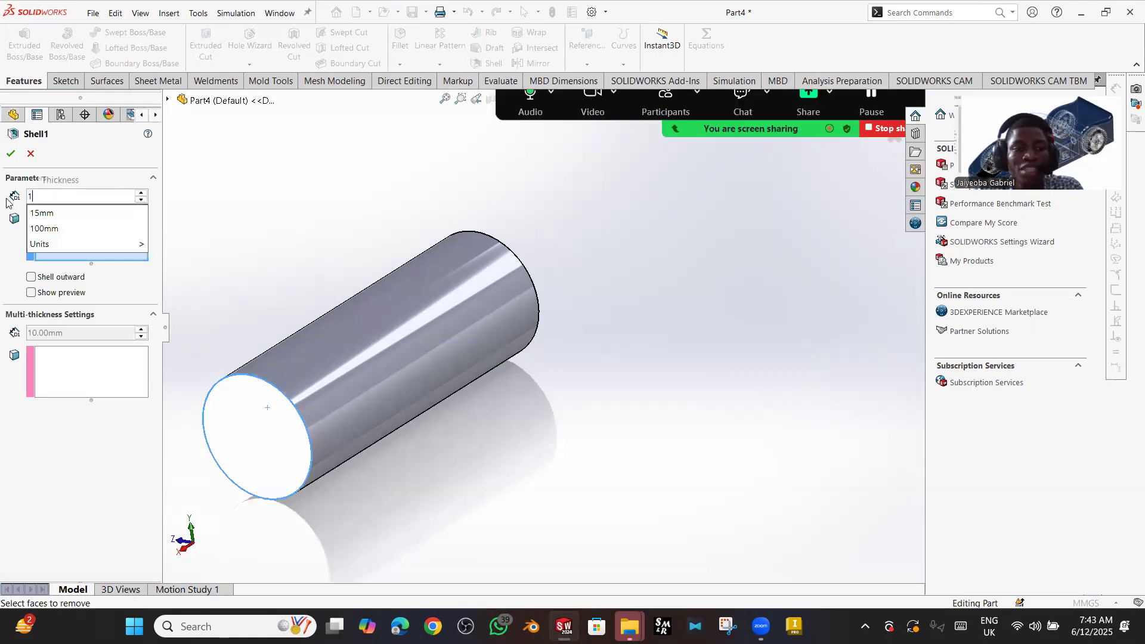
{"action": "key", "text": "Return"}
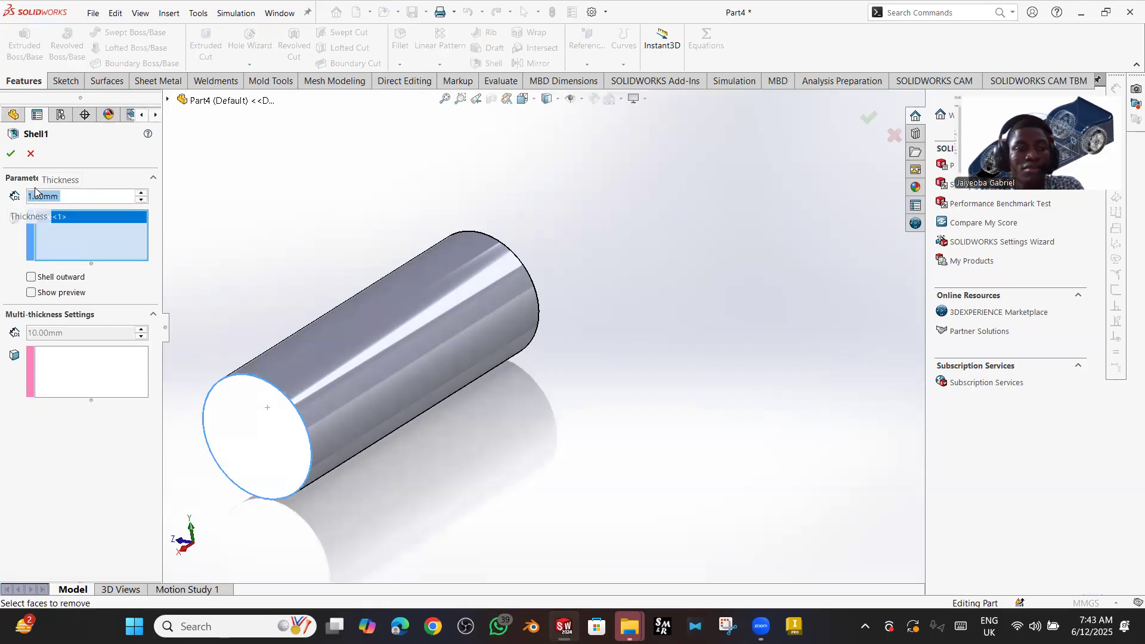
{"action": "key", "text": "Return"}
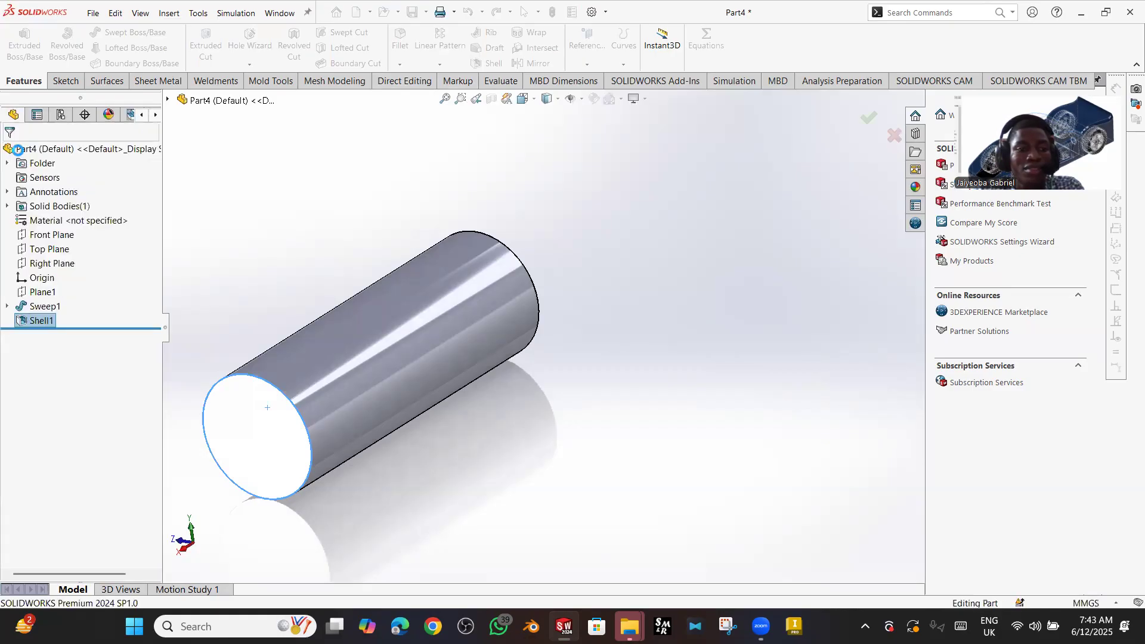
{"action": "scroll", "coordinate": [248, 393], "scroll_direction": "down", "scroll_amount": 5}
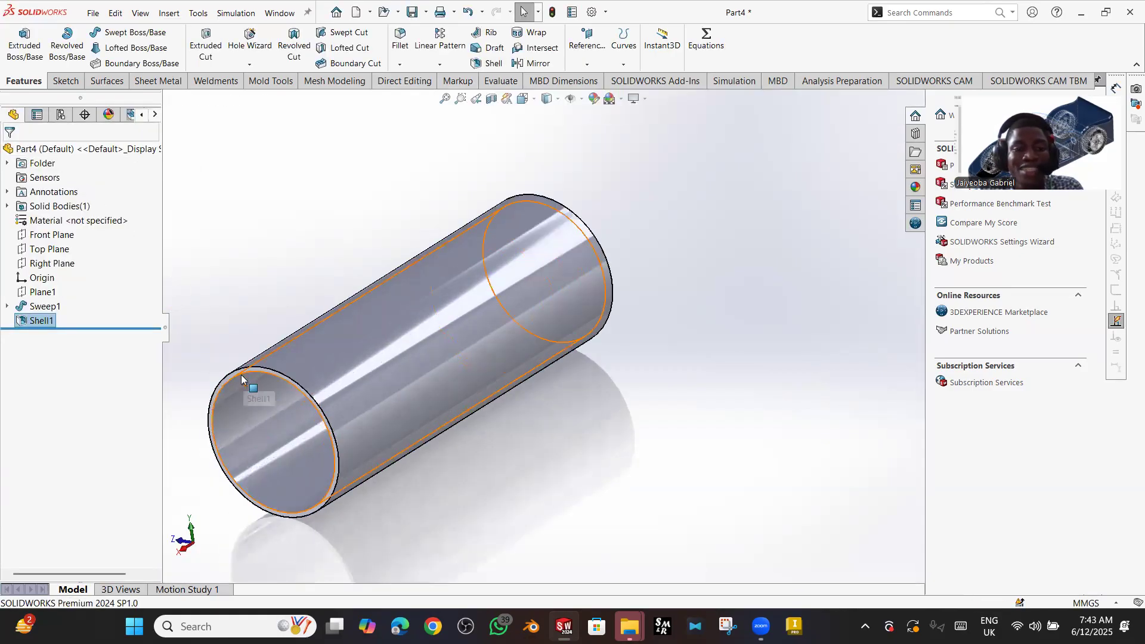
{"action": "scroll", "coordinate": [272, 366], "scroll_direction": "down", "scroll_amount": 1}
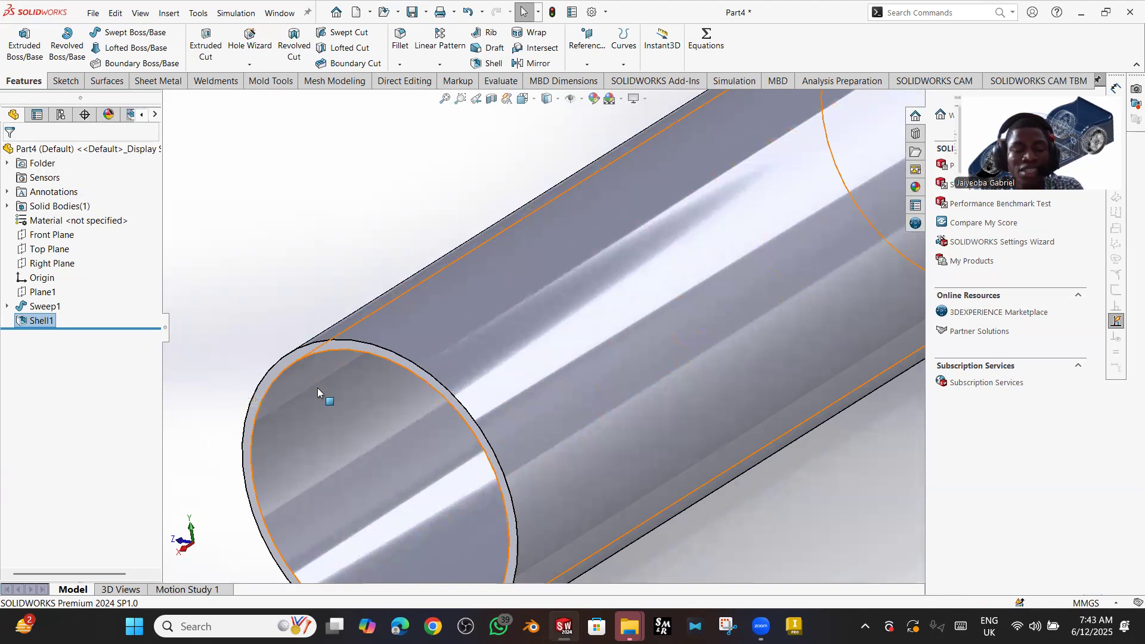
{"action": "scroll", "coordinate": [317, 387], "scroll_direction": "up", "scroll_amount": 1}
{"action": "scroll", "coordinate": [384, 424], "scroll_direction": "up", "scroll_amount": 5}
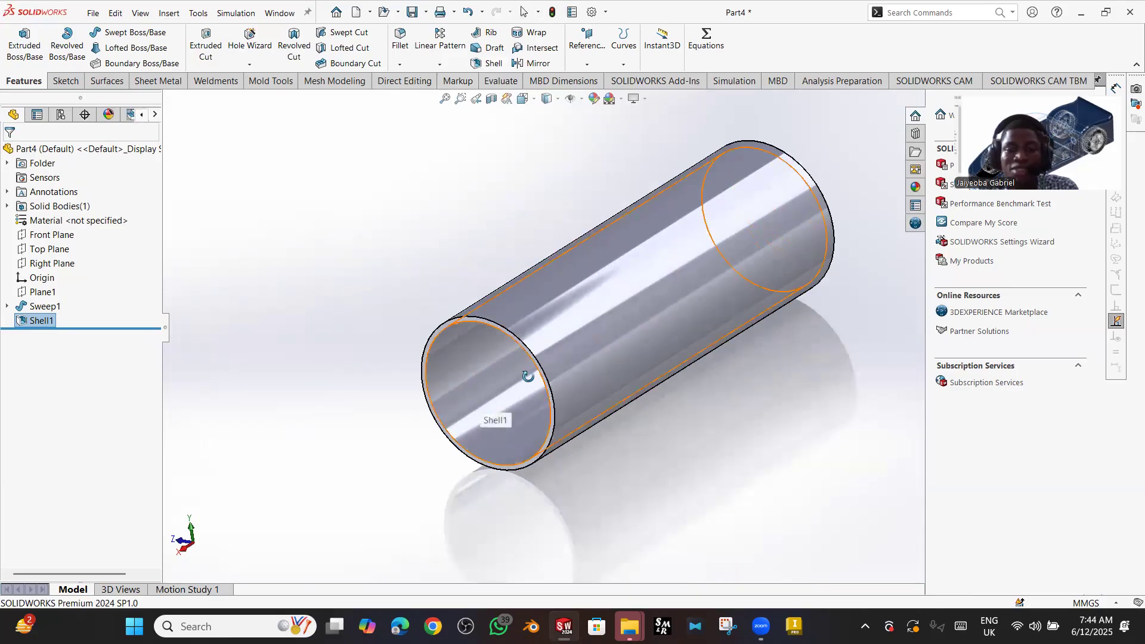
{"action": "middle_click_drag", "start_coordinate": [444, 366], "coordinate": [453, 255]}
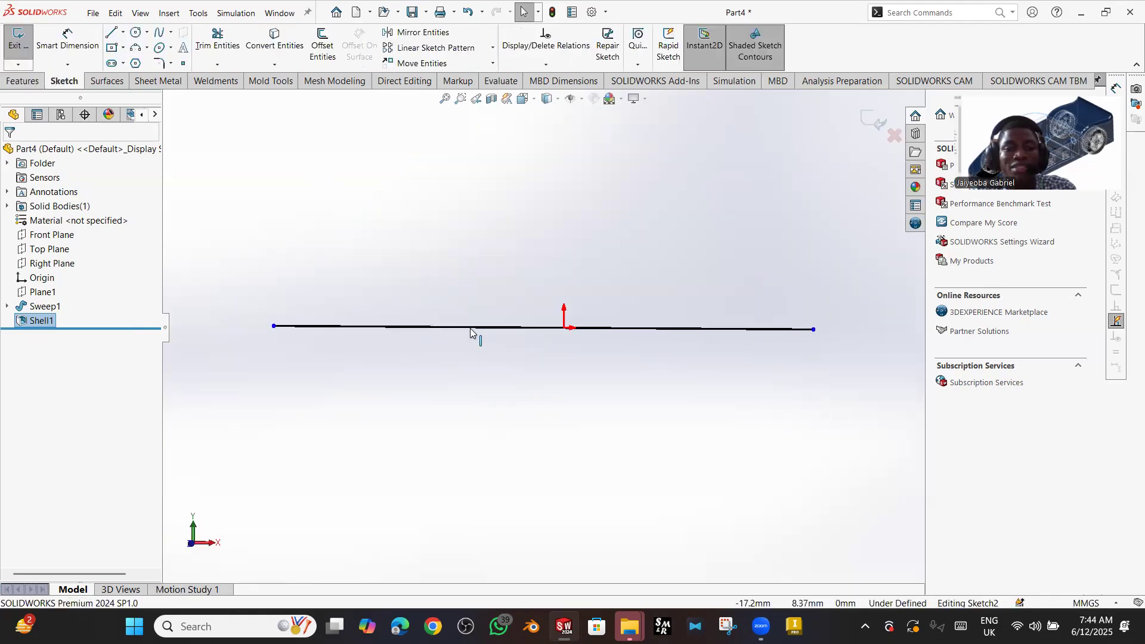
- Delete the horizontal line from the Front Plane sketch
{"action": "left_click", "coordinate": [427, 318]}
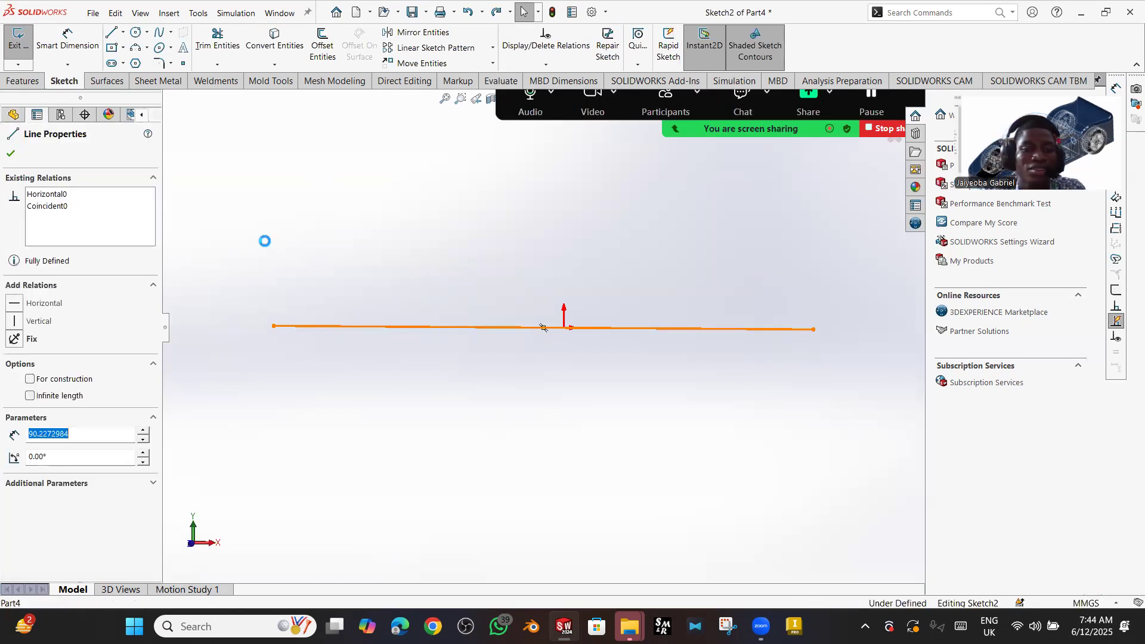
{"action": "key", "text": "Delete"}
{"action": "left_click", "coordinate": [498, 329]}
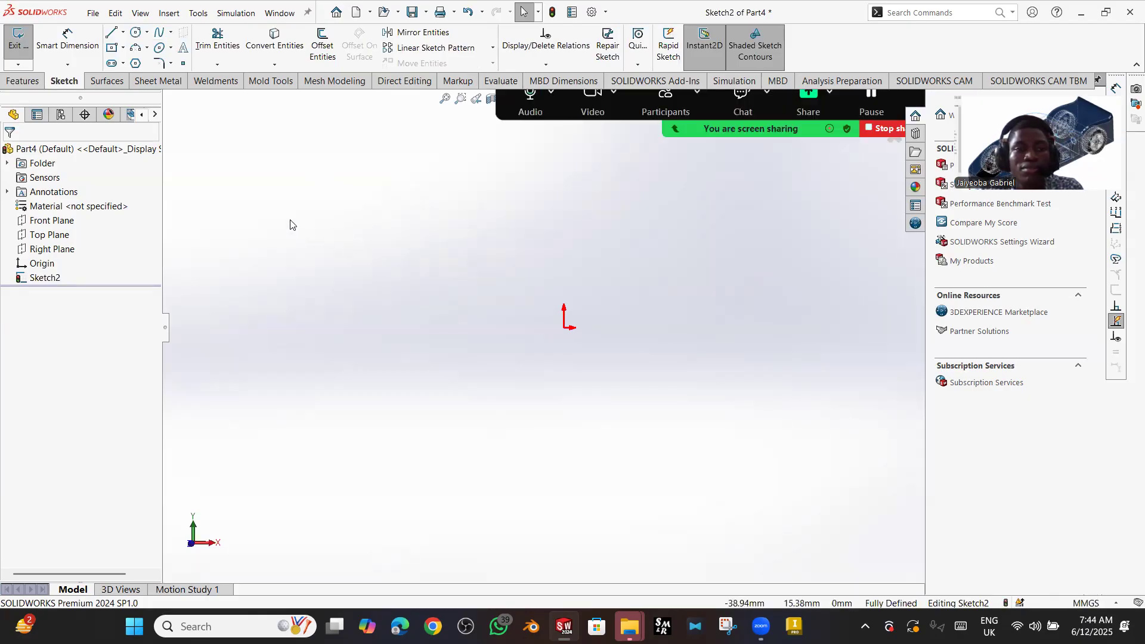
- Sketch an S-shaped open spline through four points around the origin on the Front Plane and exit the sketch
{"action": "left_click", "coordinate": [158, 33]}
{"action": "left_click", "coordinate": [294, 290]}
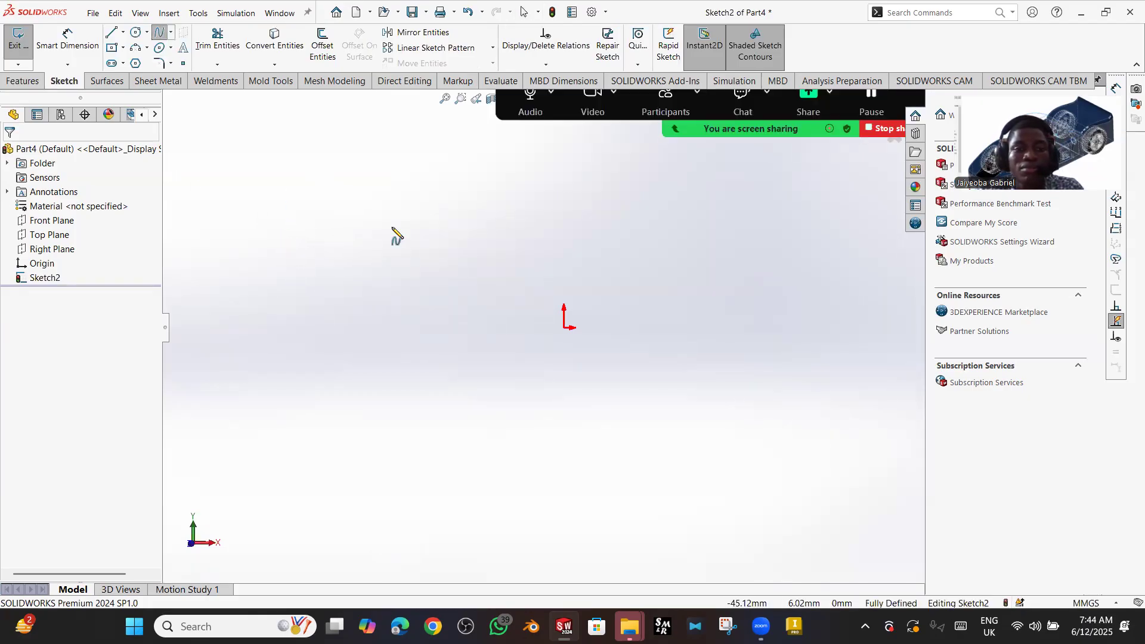
{"action": "left_click", "coordinate": [416, 226]}
{"action": "left_click", "coordinate": [481, 304]}
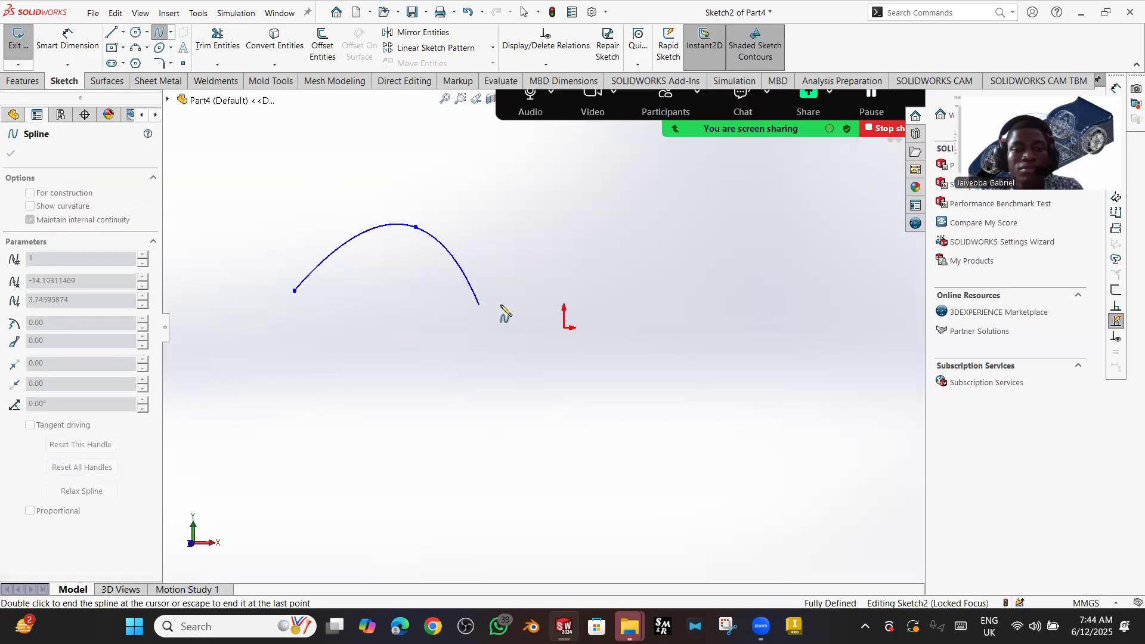
{"action": "right_click", "coordinate": [736, 278]}
{"action": "left_click", "coordinate": [751, 290]}
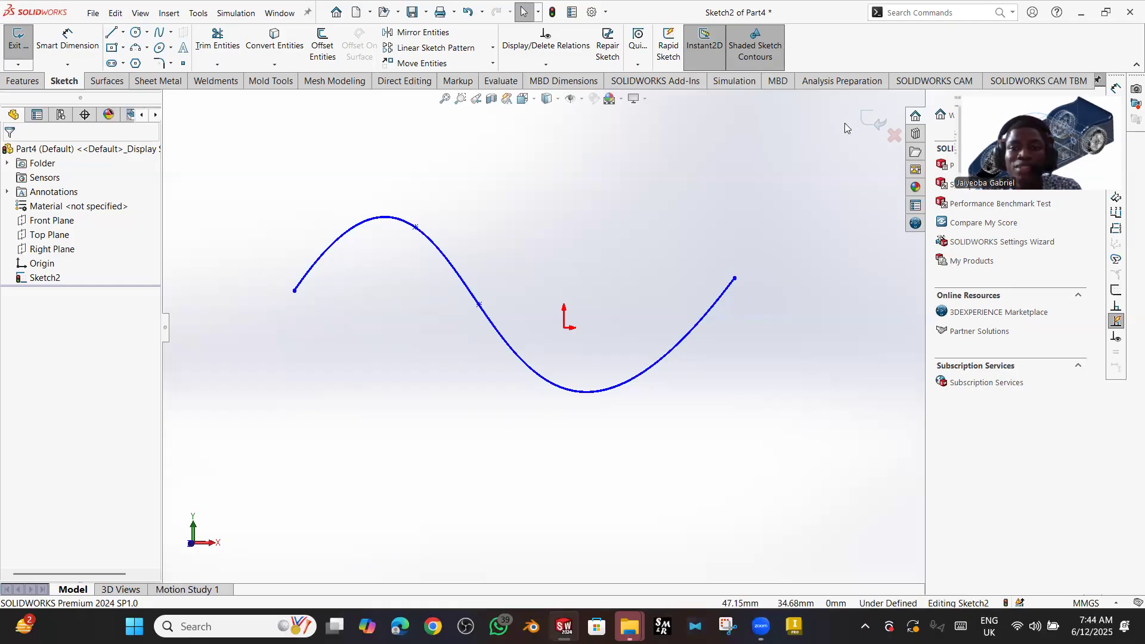
{"action": "left_click", "coordinate": [18, 40]}
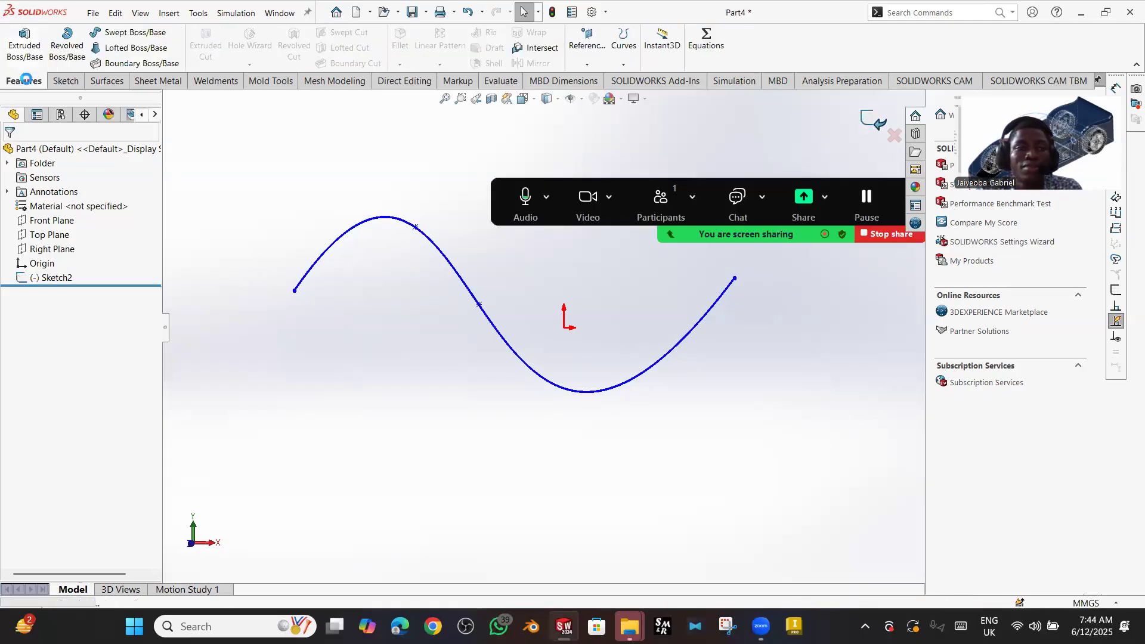
- Create a reference plane coincident with the spline's left endpoint and perpendicular to the spline
{"action": "left_click", "coordinate": [590, 41]}
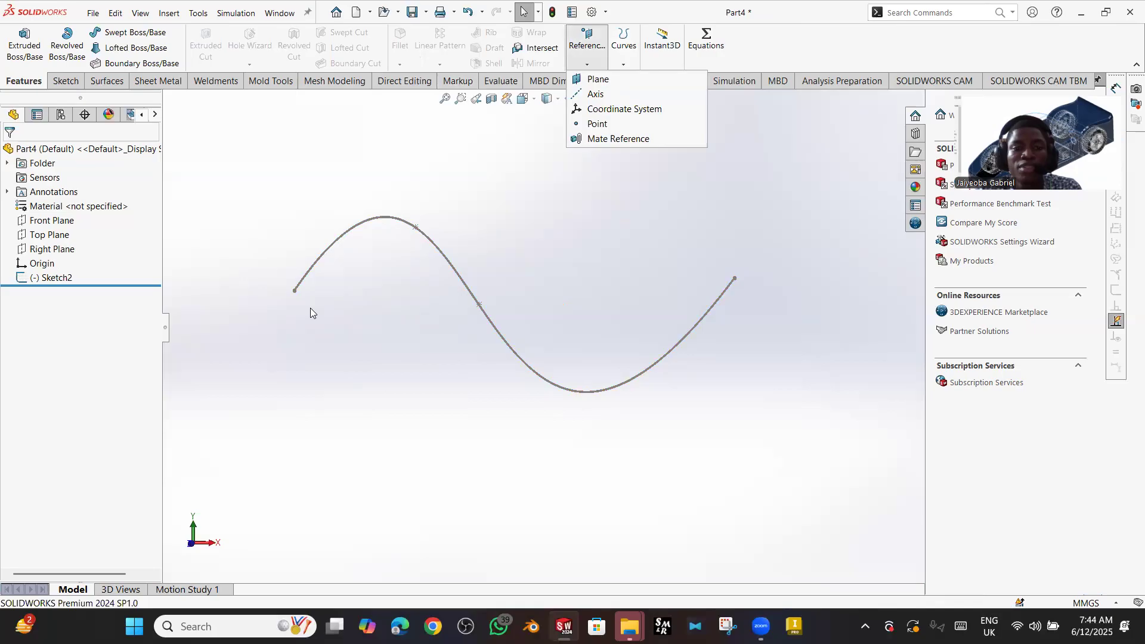
{"action": "left_click", "coordinate": [598, 78]}
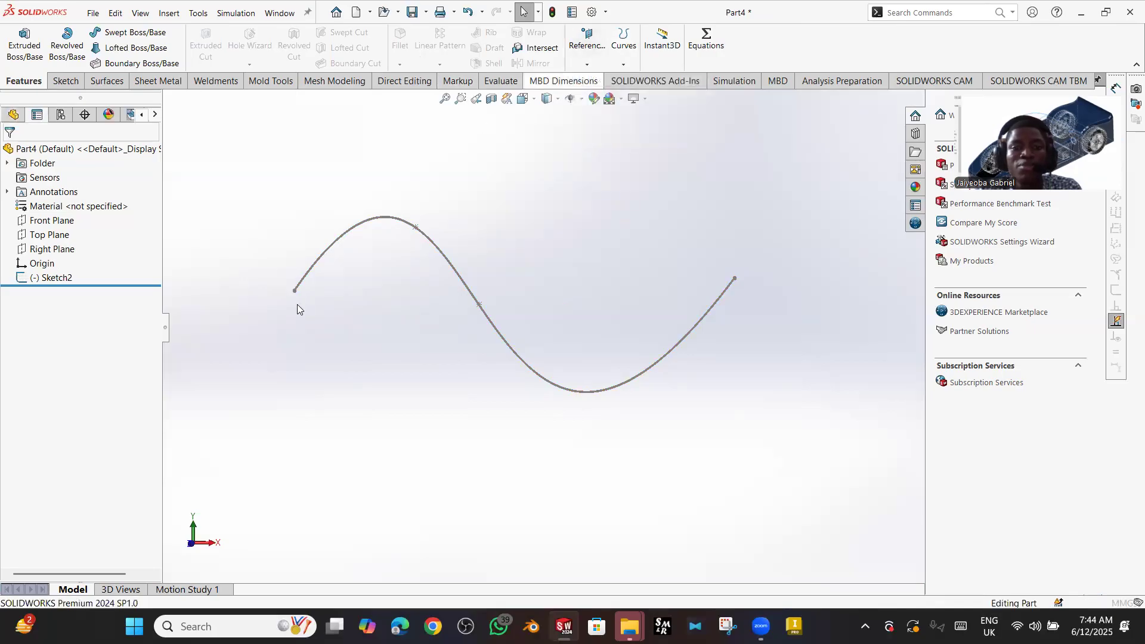
{"action": "left_click", "coordinate": [294, 290]}
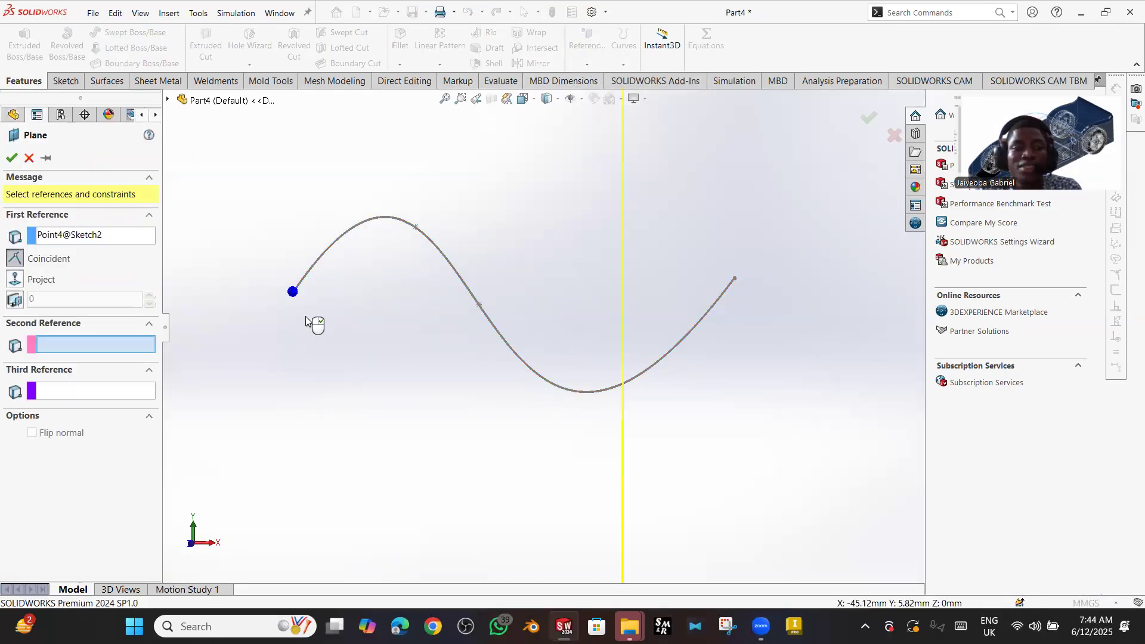
{"action": "left_click", "coordinate": [311, 267]}
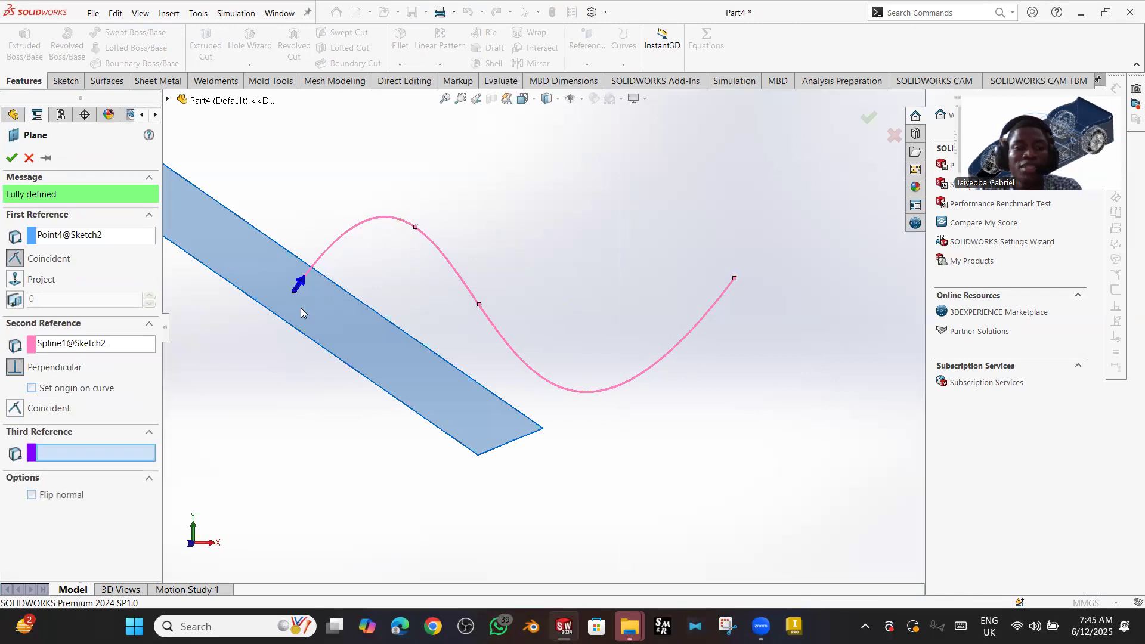
{"action": "middle_click_drag", "start_coordinate": [207, 323], "coordinate": [486, 301]}
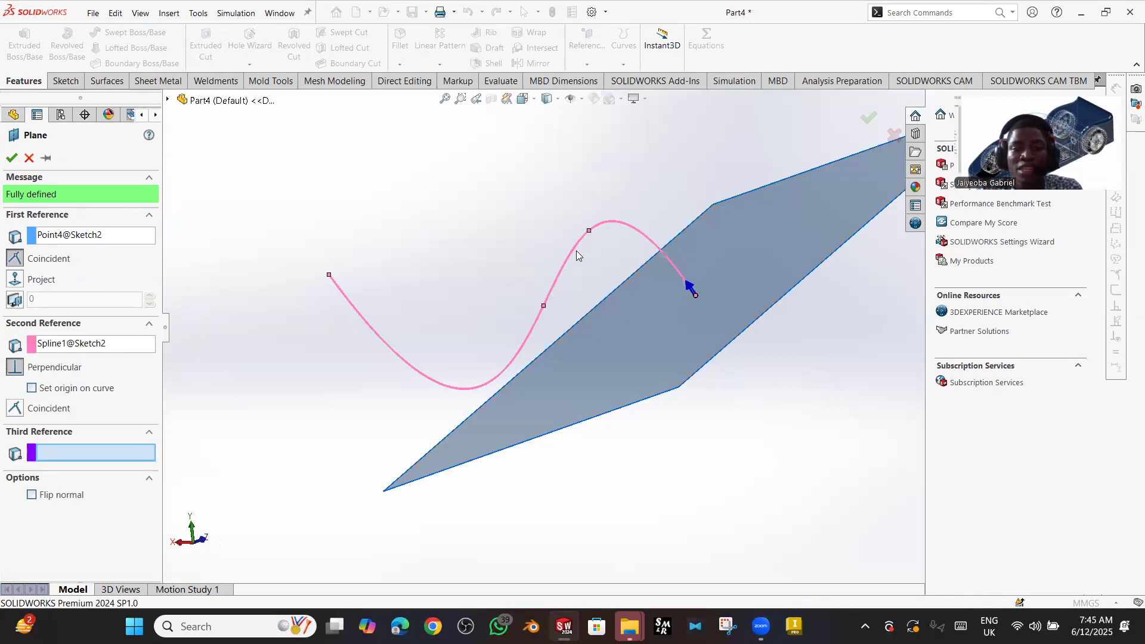
{"action": "left_click", "coordinate": [11, 158]}
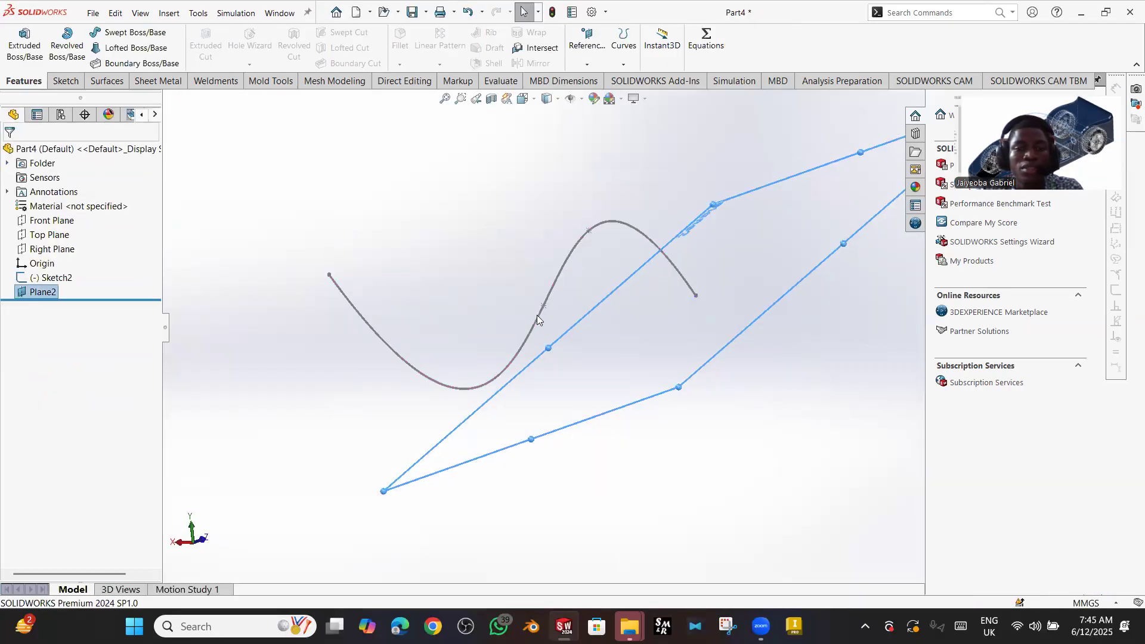
- Sketch a circle about 12 mm in diameter centred on the spline's endpoint on the new plane and exit the sketch
{"action": "left_click", "coordinate": [613, 302]}
{"action": "left_click", "coordinate": [639, 282]}
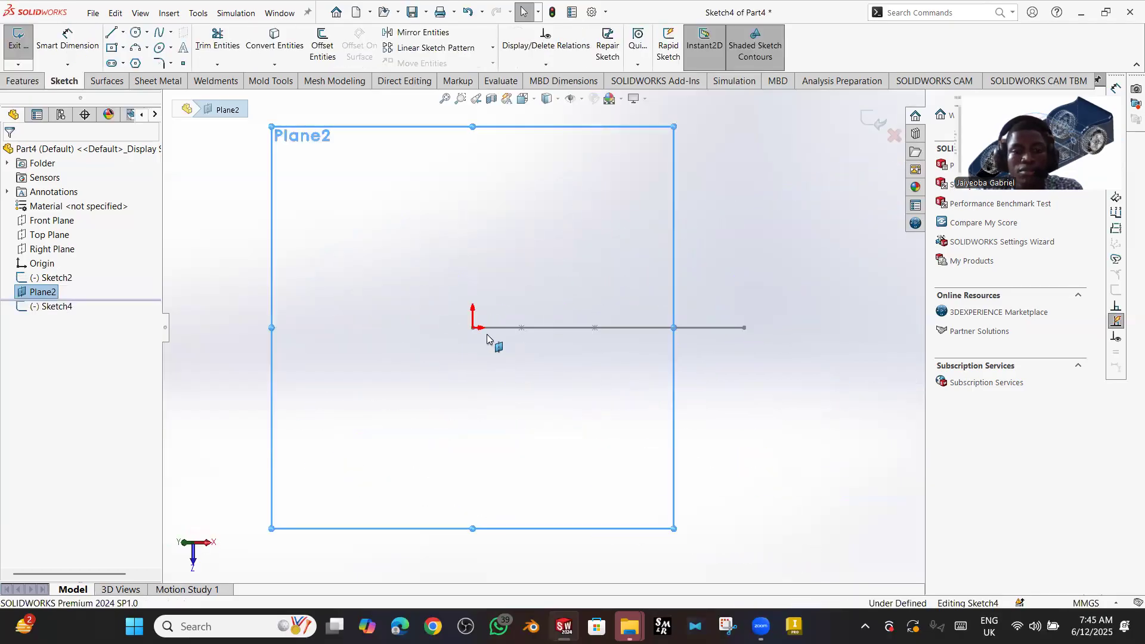
{"action": "key", "text": "c"}
{"action": "left_click_drag", "start_coordinate": [472, 328], "coordinate": [454, 307]}
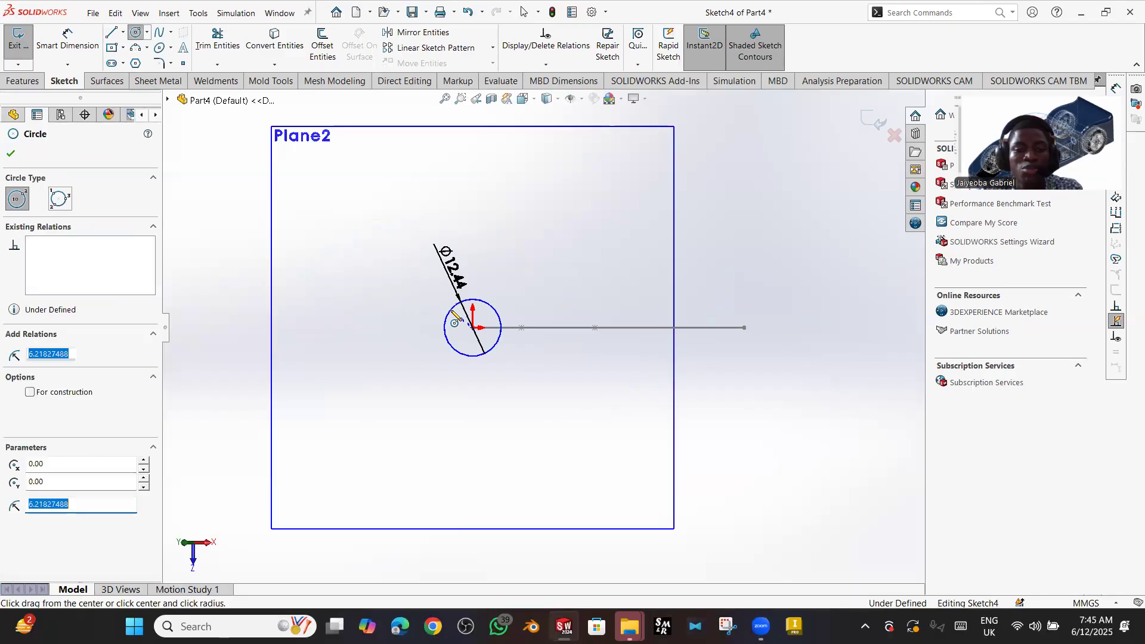
{"action": "key", "text": "Escape"}
{"action": "left_click", "coordinate": [866, 121]}
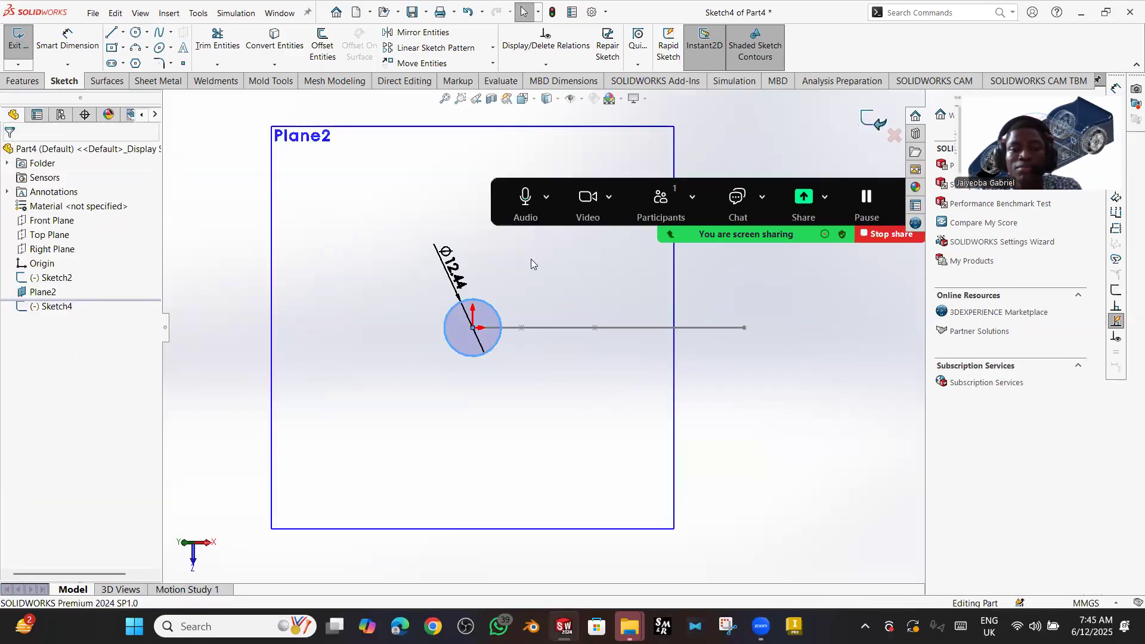
- Create a swept boss using the circle sketch as profile and the S-shaped spline as path
{"action": "mouse_move", "coordinate": [558, 256]}
{"action": "middle_mouse_down"}
{"action": "mouse_move", "coordinate": [463, 183]}
{"action": "mouse_move", "coordinate": [485, 209]}
{"action": "middle_mouse_up"}
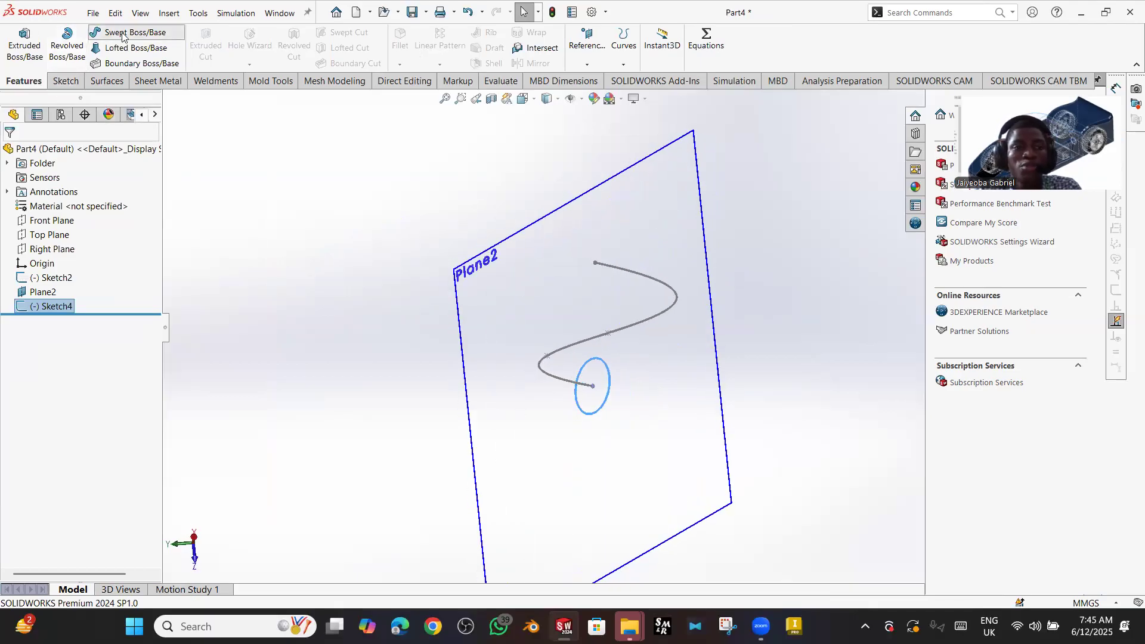
{"action": "left_click", "coordinate": [602, 410]}
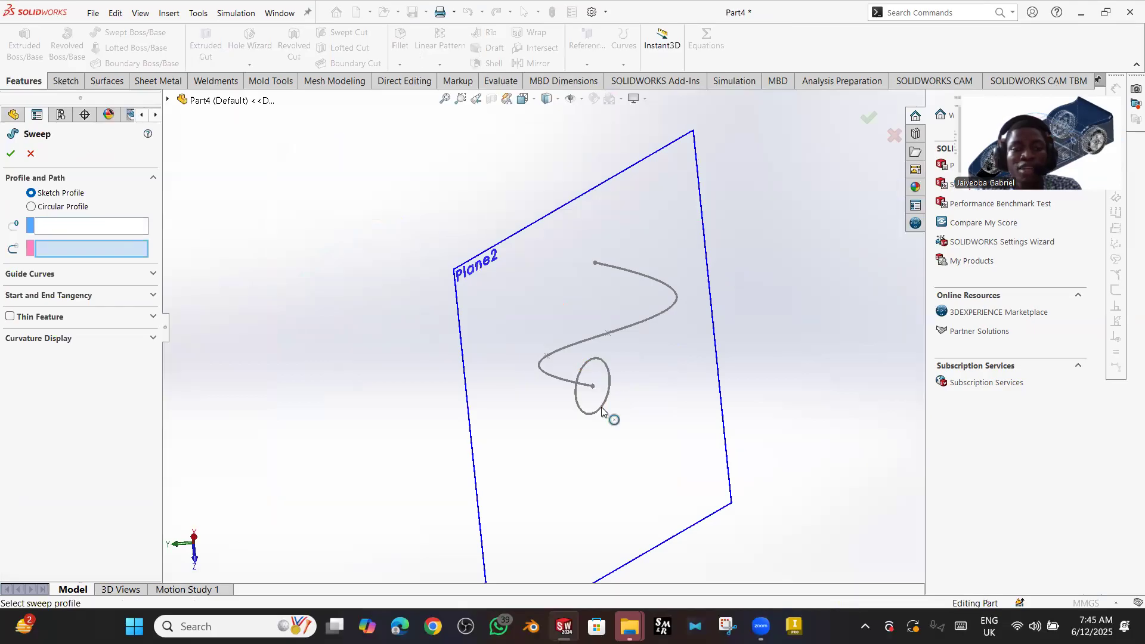
{"action": "left_click", "coordinate": [601, 408]}
{"action": "left_click", "coordinate": [601, 408]}
{"action": "left_click", "coordinate": [583, 413]}
{"action": "left_click", "coordinate": [622, 327]}
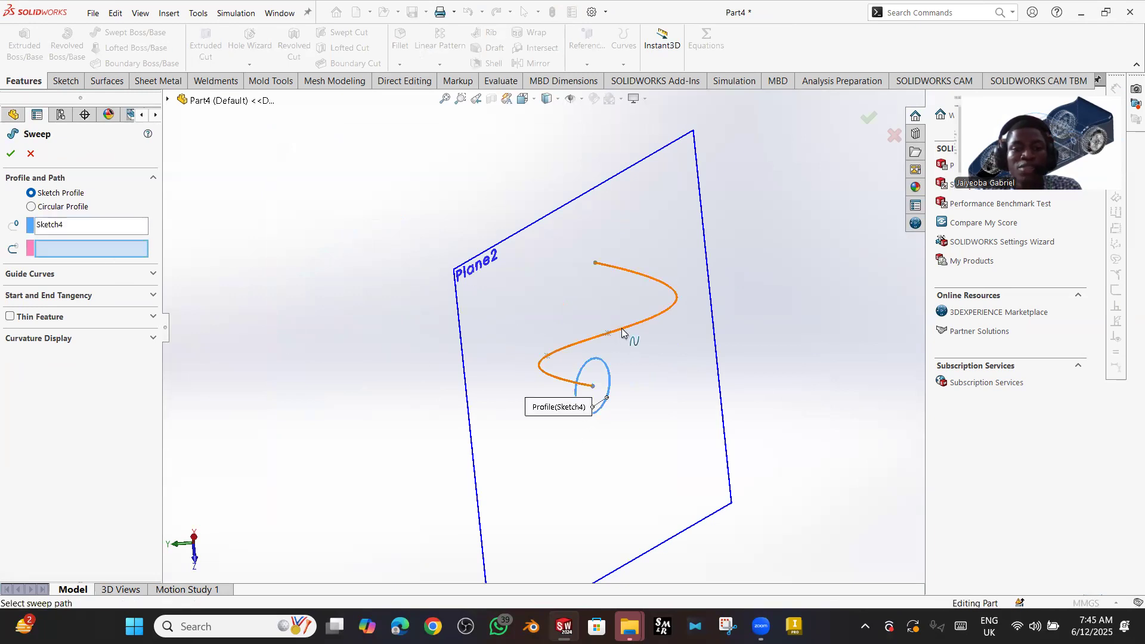
{"action": "left_click", "coordinate": [11, 152]}
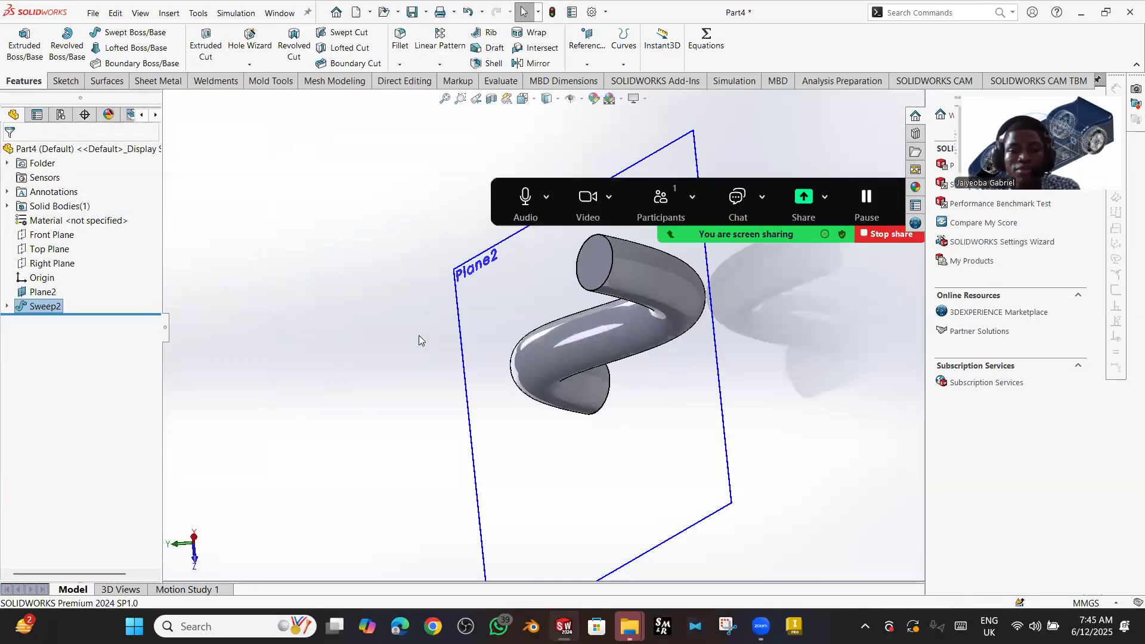
{"action": "middle_click_drag", "start_coordinate": [435, 317], "coordinate": [553, 455]}
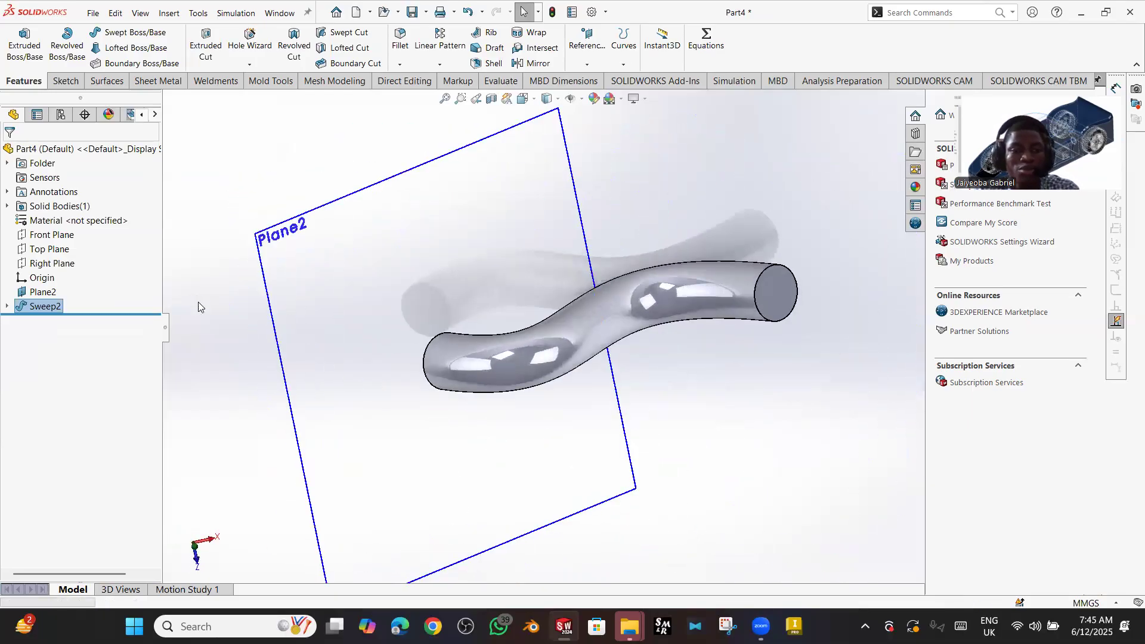
- Undo the sweep along the spline and the circle drawn on the perpendicular plane
{"action": "key", "text": "ctrl+z"}
{"action": "key", "text": "ctrl+z"}
{"action": "key", "text": "ctrl+z"}
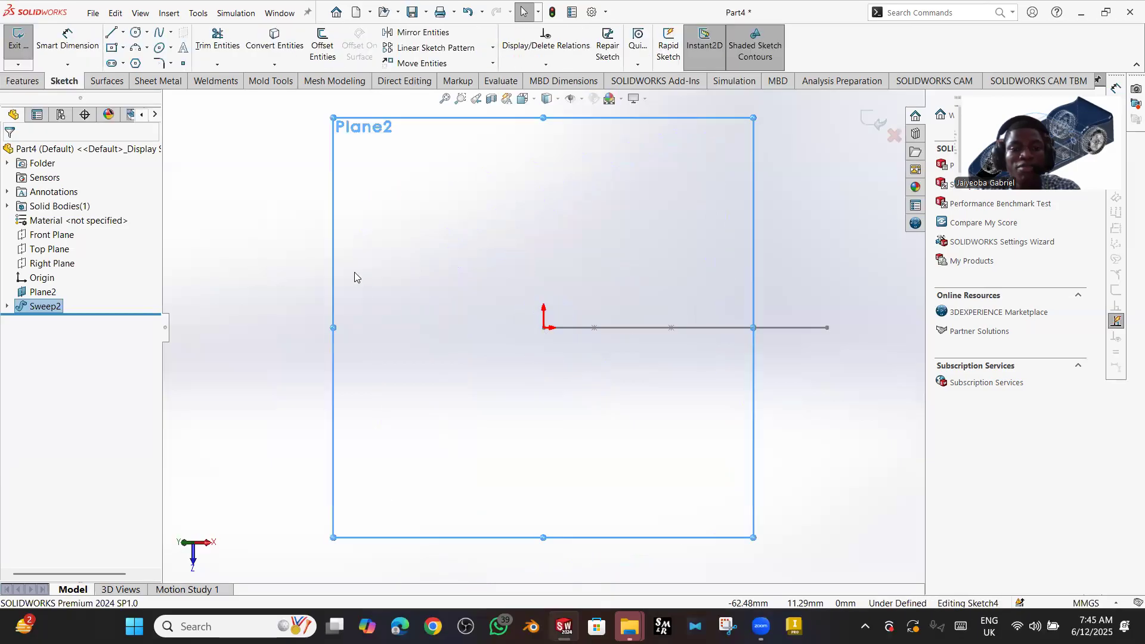
- Undo the profile sketch, the perpendicular reference plane and the S-shaped spline, back to the empty Front Plane sketch
{"action": "key", "text": "ctrl+z"}
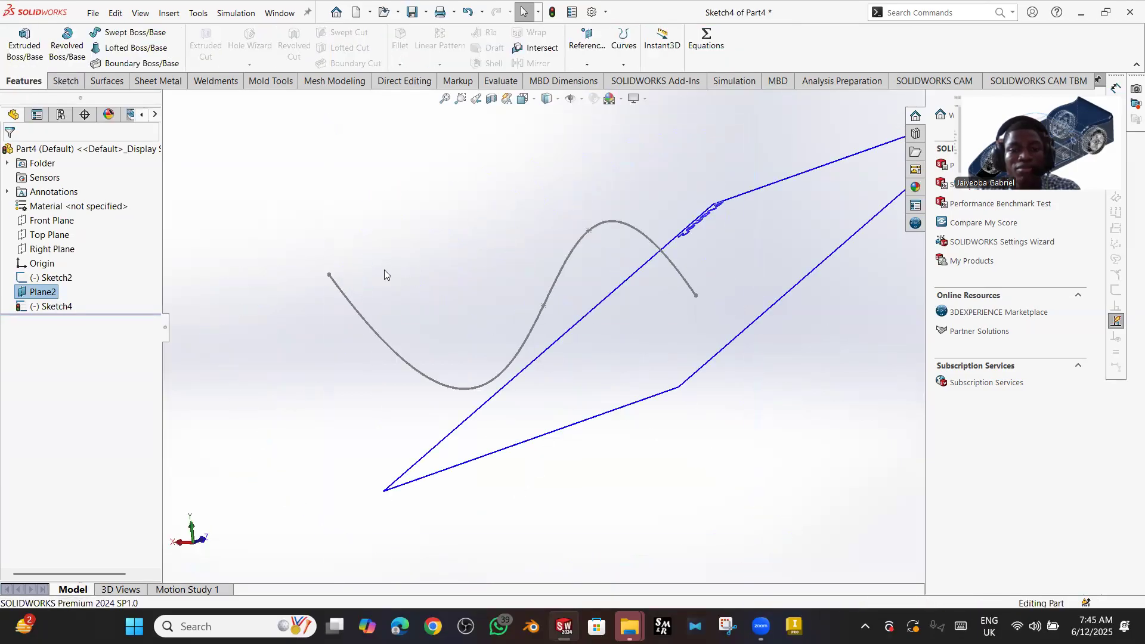
{"action": "key", "text": "ctrl+z"}
{"action": "key", "text": "ctrl+z"}
{"action": "key", "text": "ctrl+z"}
{"action": "key", "text": "ctrl+z"}
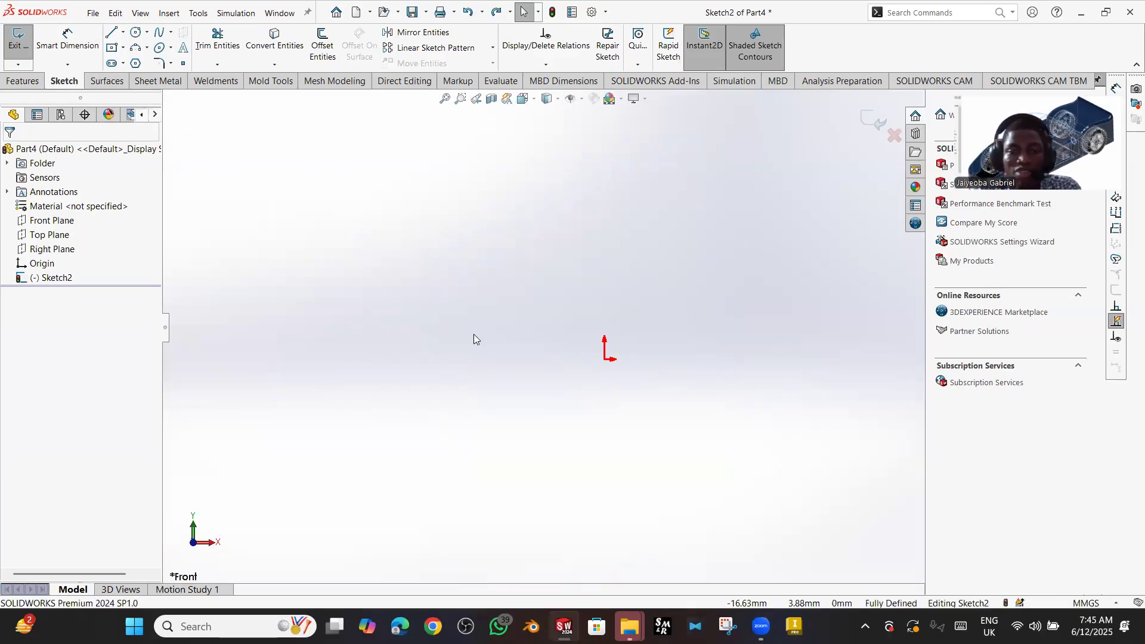
- Draw a vertical line about 29 mm long upward from the origin and convert it to construction geometry
{"action": "key", "text": "l"}
{"action": "left_click", "coordinate": [604, 360]}
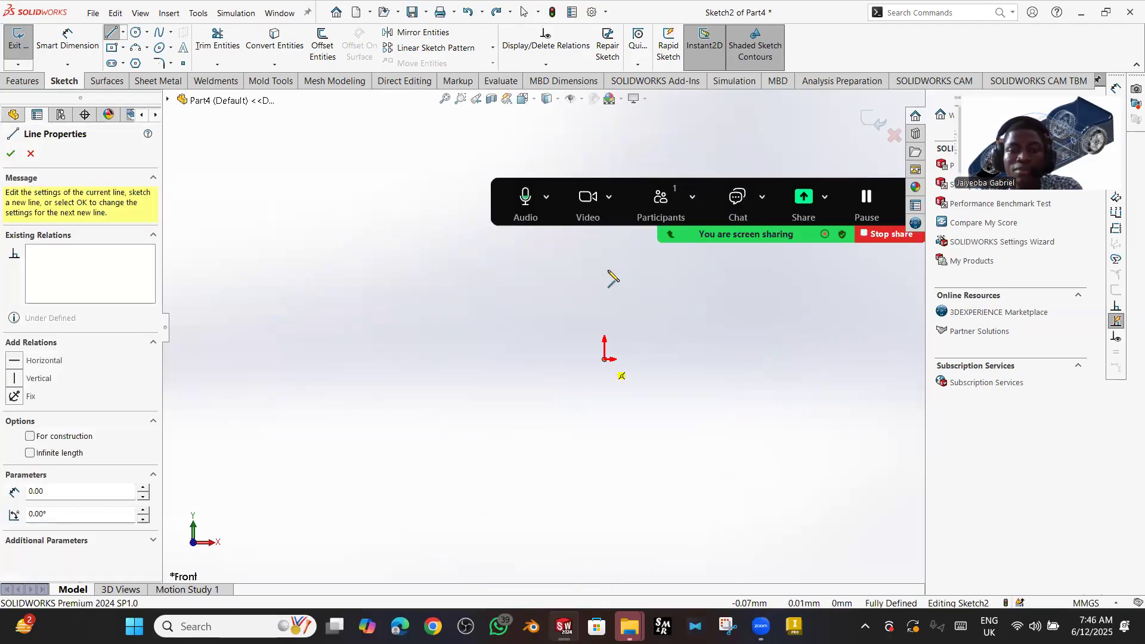
{"action": "left_click", "coordinate": [605, 146]}
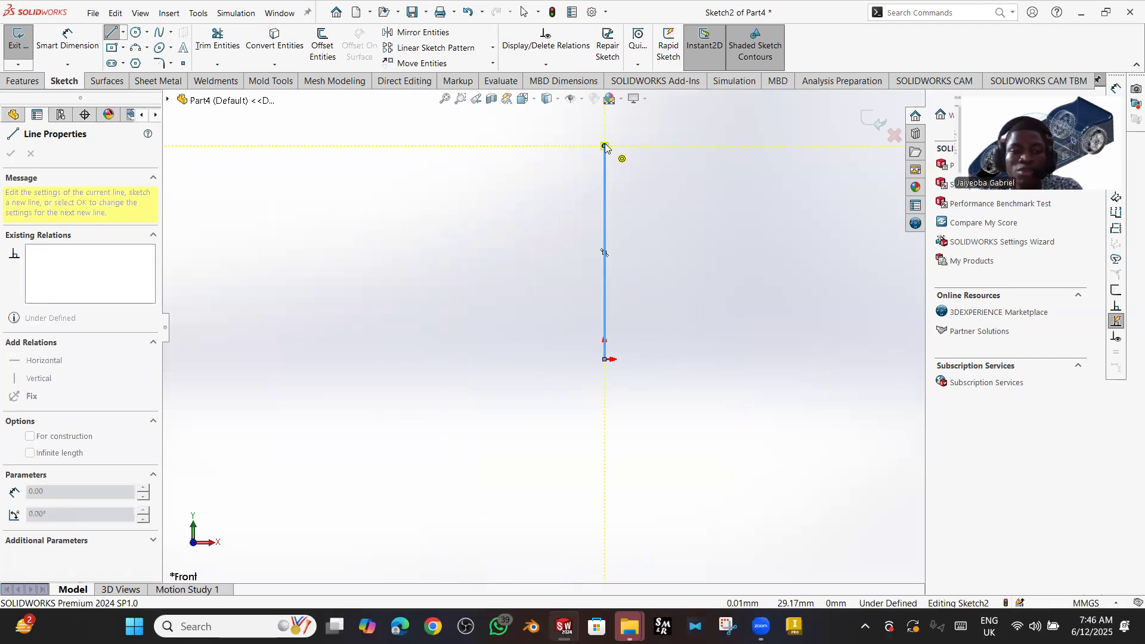
{"action": "key", "text": "Escape"}
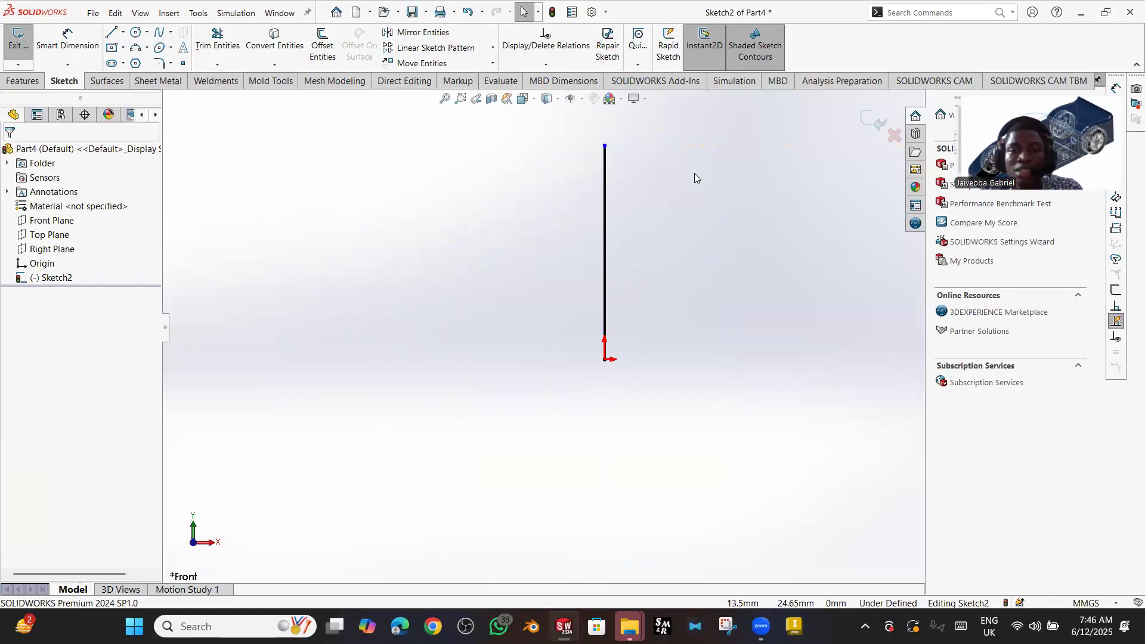
{"action": "left_click", "coordinate": [605, 206]}
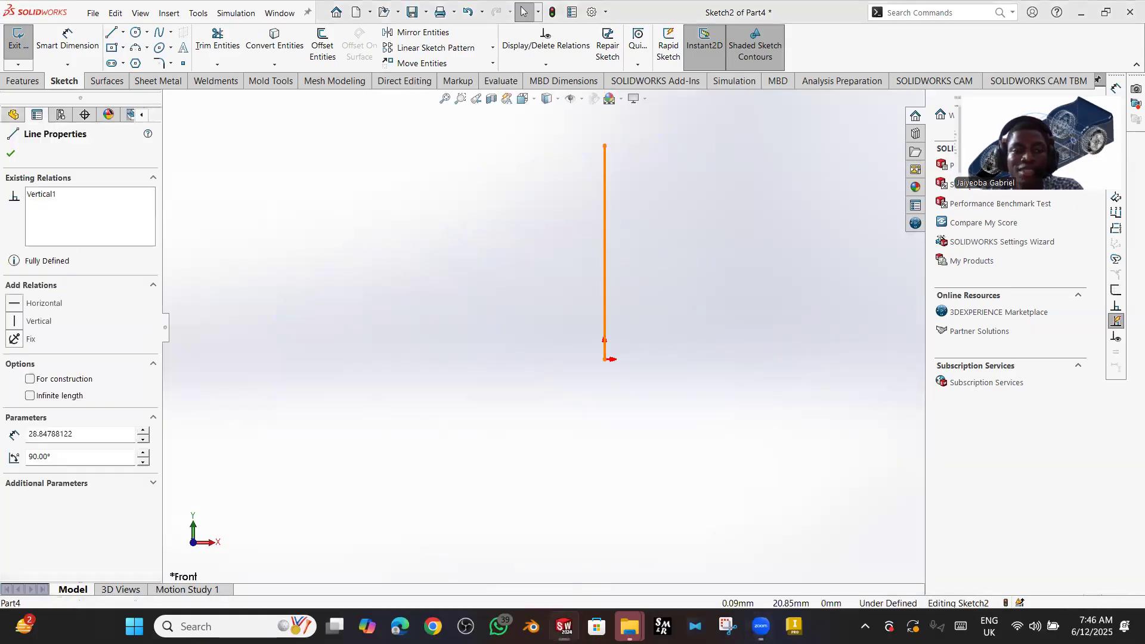
{"action": "left_click", "coordinate": [30, 379]}
{"action": "left_click", "coordinate": [10, 153]}
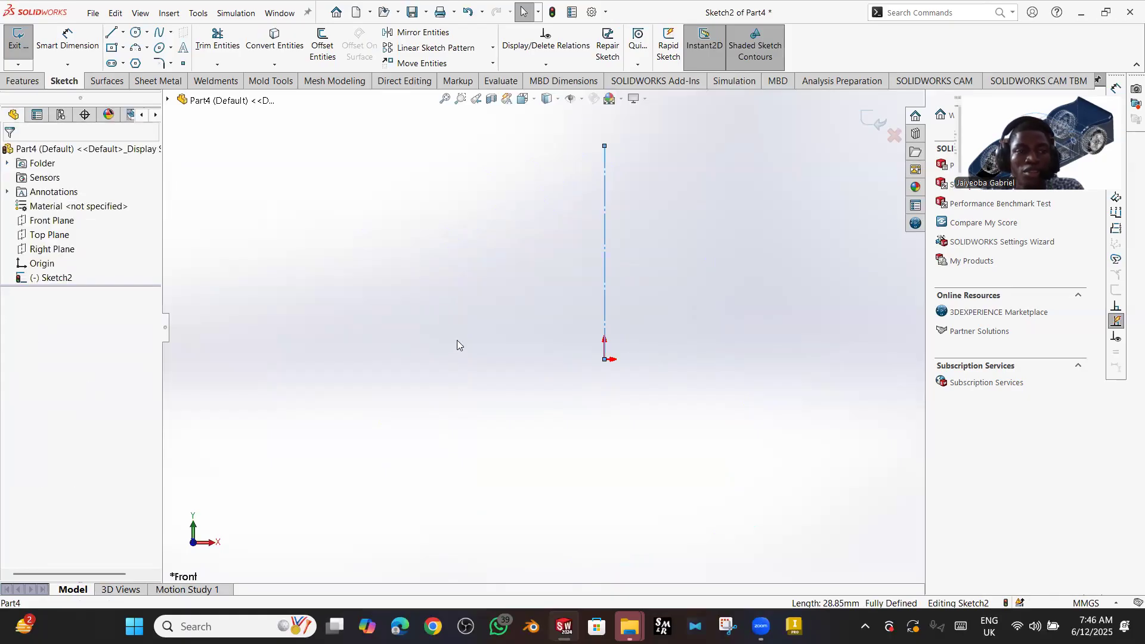
- Draw a second vertical centerline about 26 mm long to the left of the first, and undo it
{"action": "left_click", "coordinate": [123, 32]}
{"action": "left_click", "coordinate": [144, 63]}
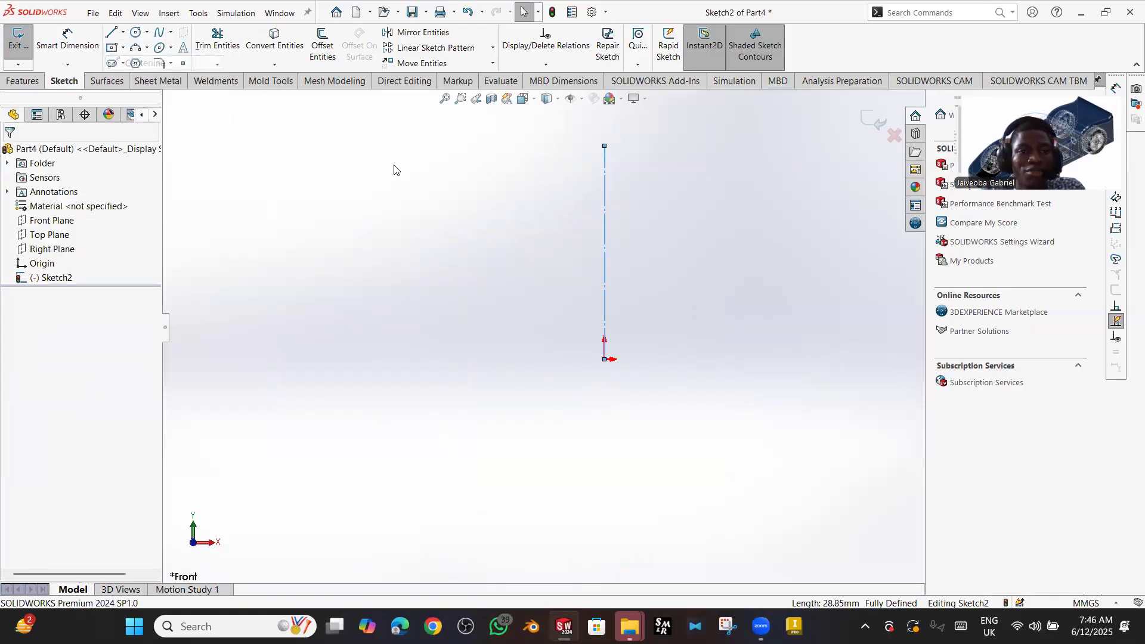
{"action": "left_click", "coordinate": [396, 347]}
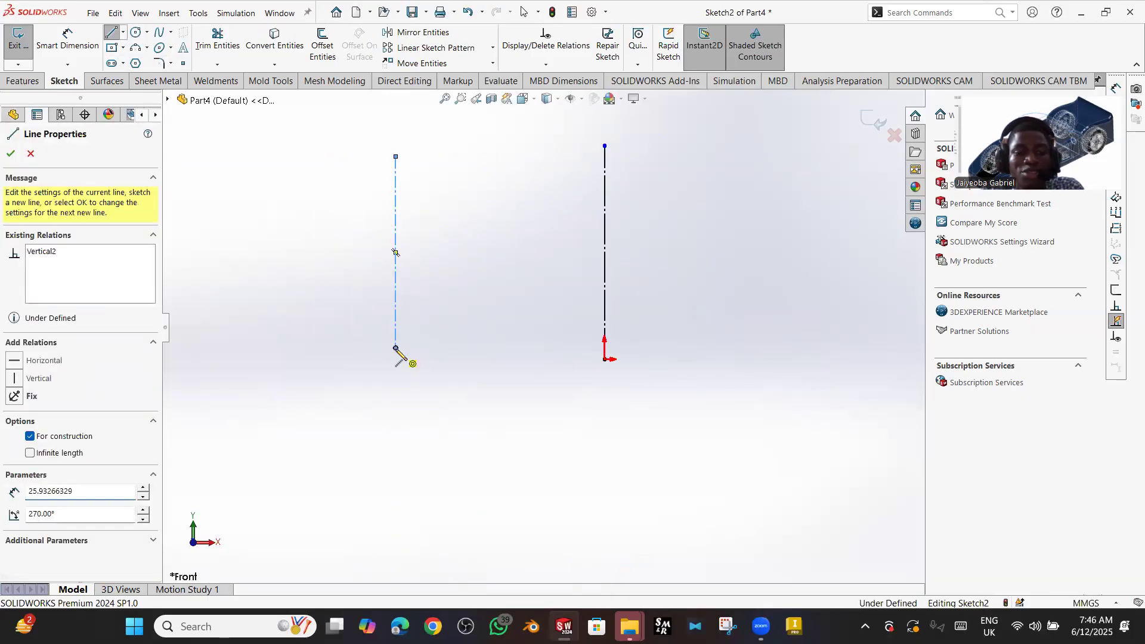
{"action": "key", "text": "Escape"}
{"action": "key", "text": "Escape"}
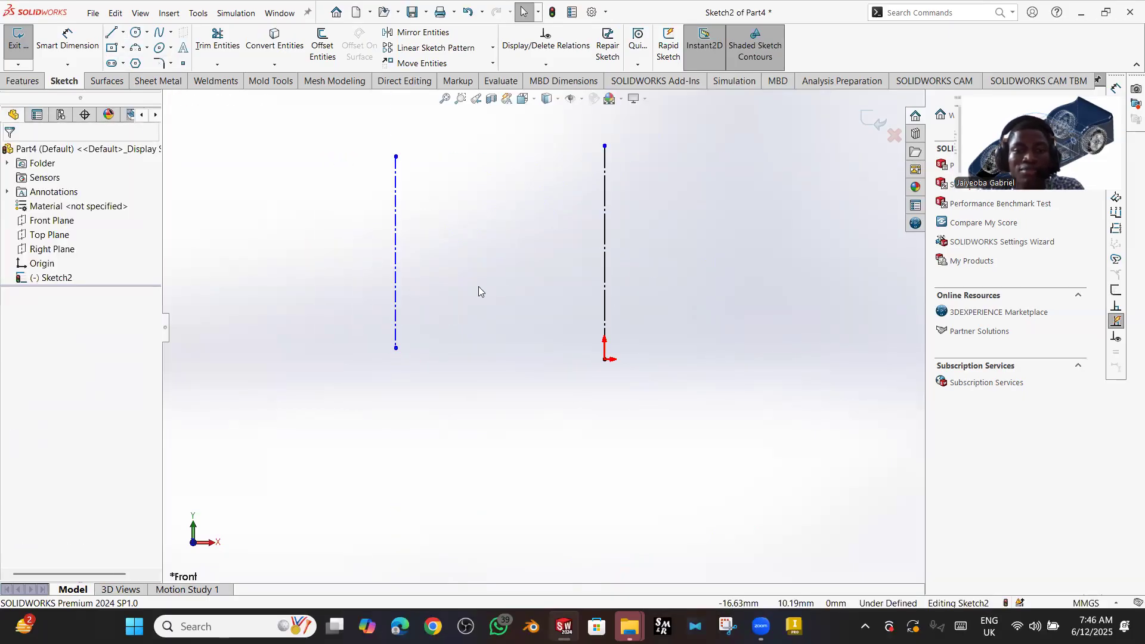
{"action": "key", "text": "ctrl+z"}
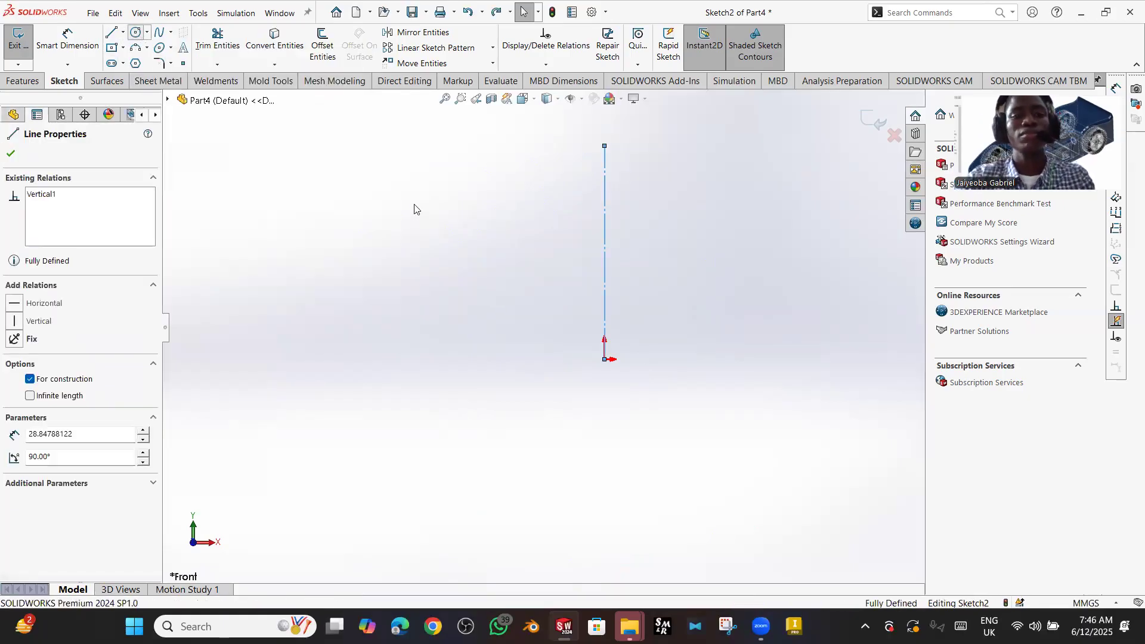
- Sketch a circle with a 9.76 mm diameter dimension to the left of the vertical centerline and exit the sketch
{"action": "left_click", "coordinate": [466, 253]}
{"action": "left_click", "coordinate": [452, 233]}
{"action": "type", "text": "9.76"}
{"action": "key", "text": "Return"}
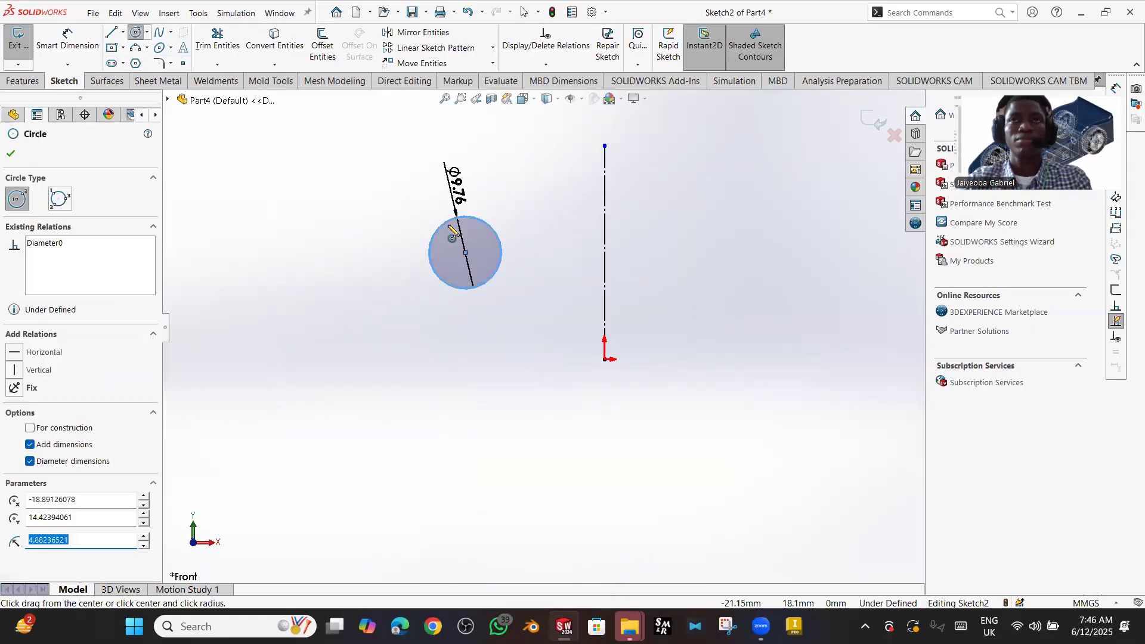
{"action": "key", "text": "Escape"}
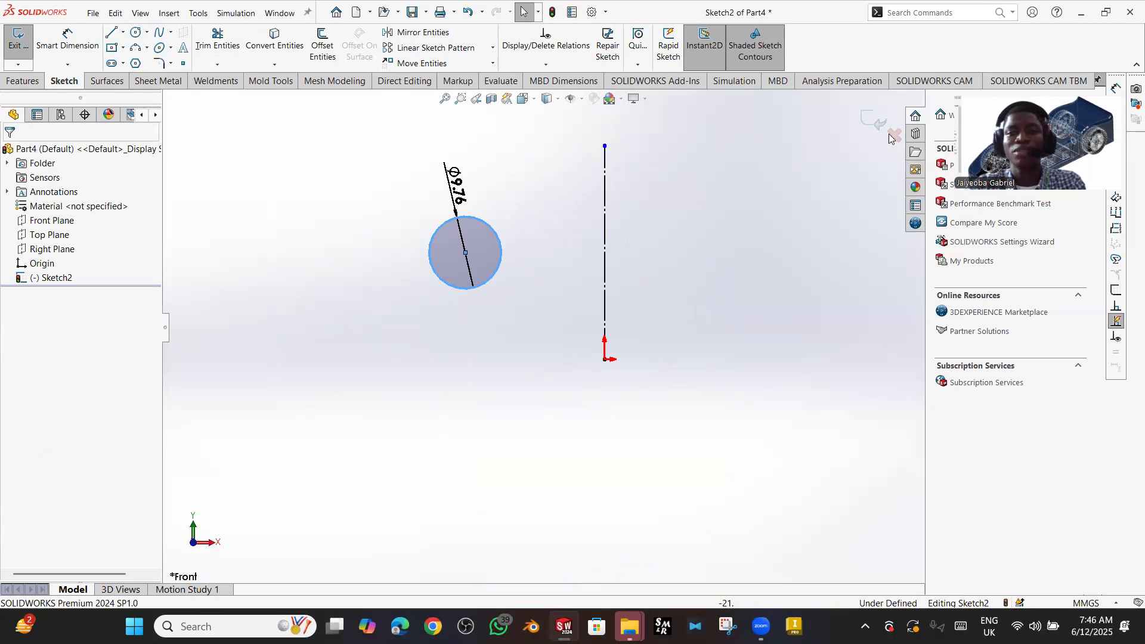
{"action": "left_click", "coordinate": [875, 121]}
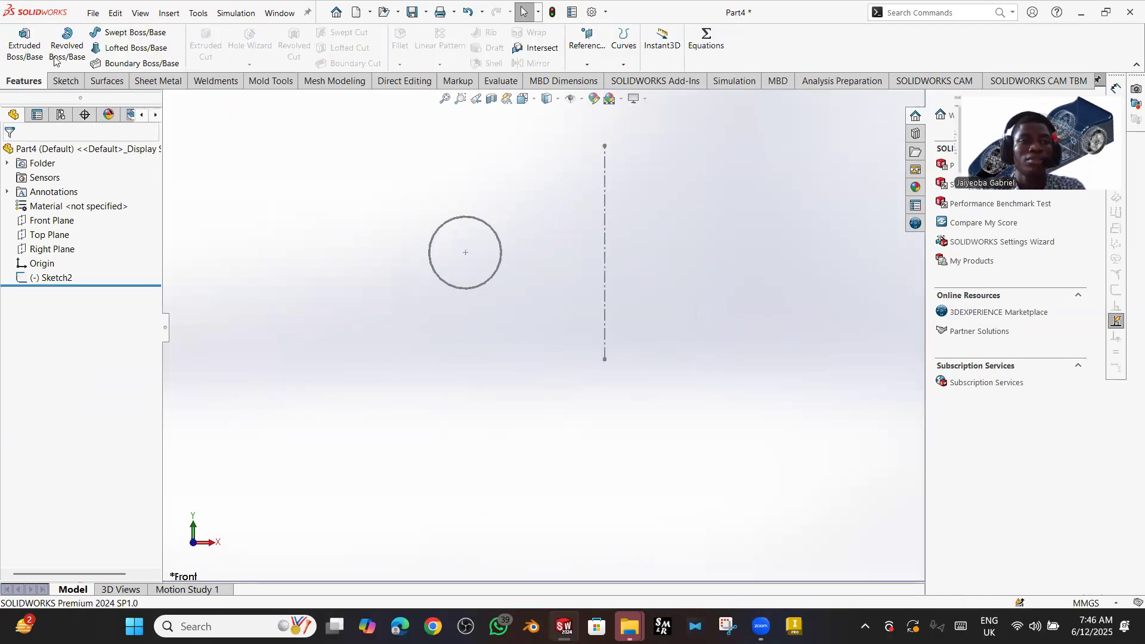
{"action": "left_click", "coordinate": [55, 57]}
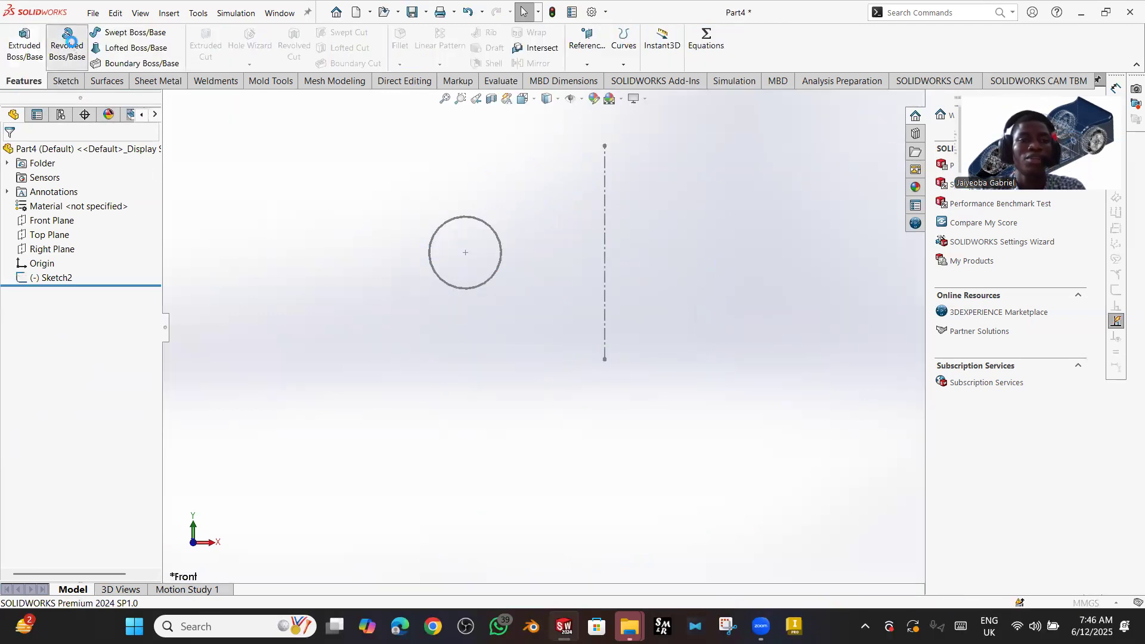
{"action": "left_click", "coordinate": [448, 221]}
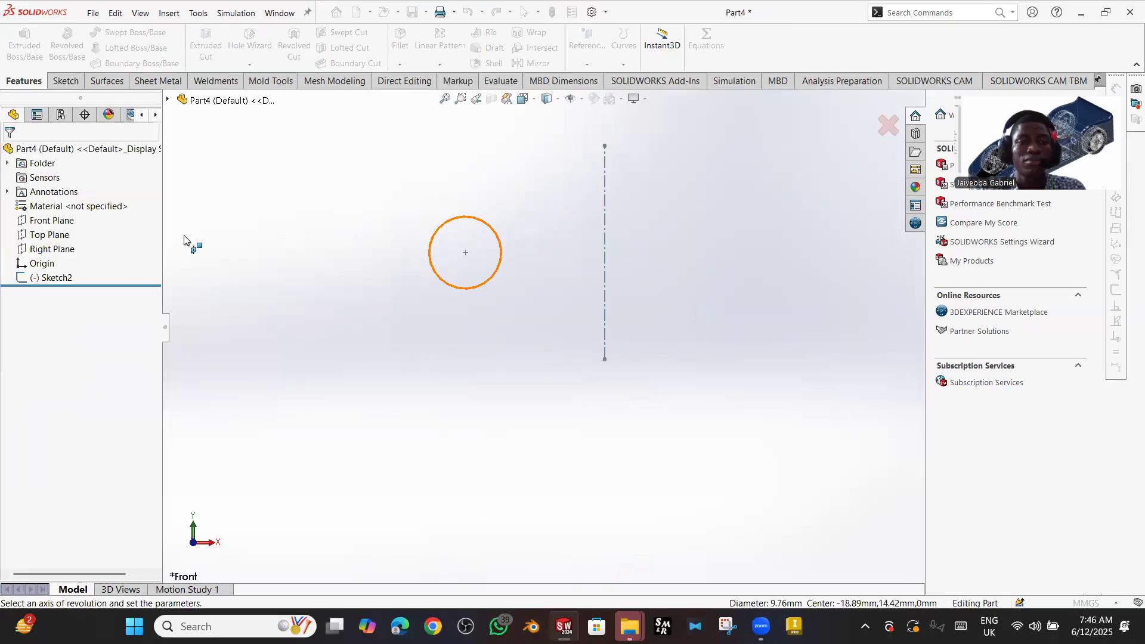
{"action": "key", "text": "Escape"}
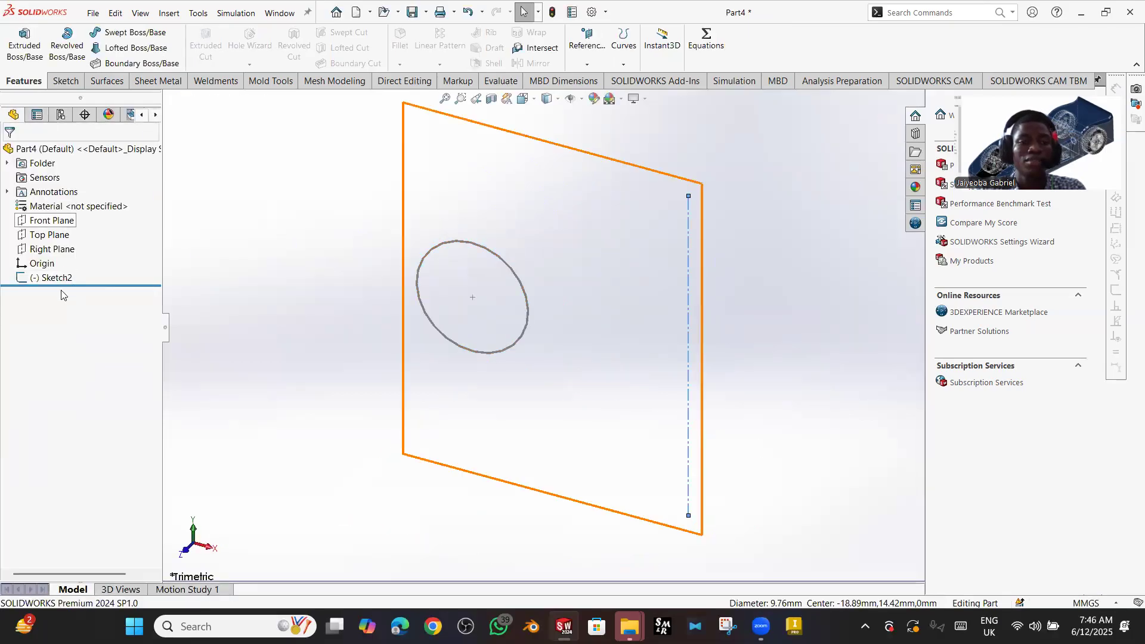
- Create a revolved boss from the circle sketch about the vertical centerline with a blind angle of 270 degrees
{"action": "left_click", "coordinate": [55, 278]}
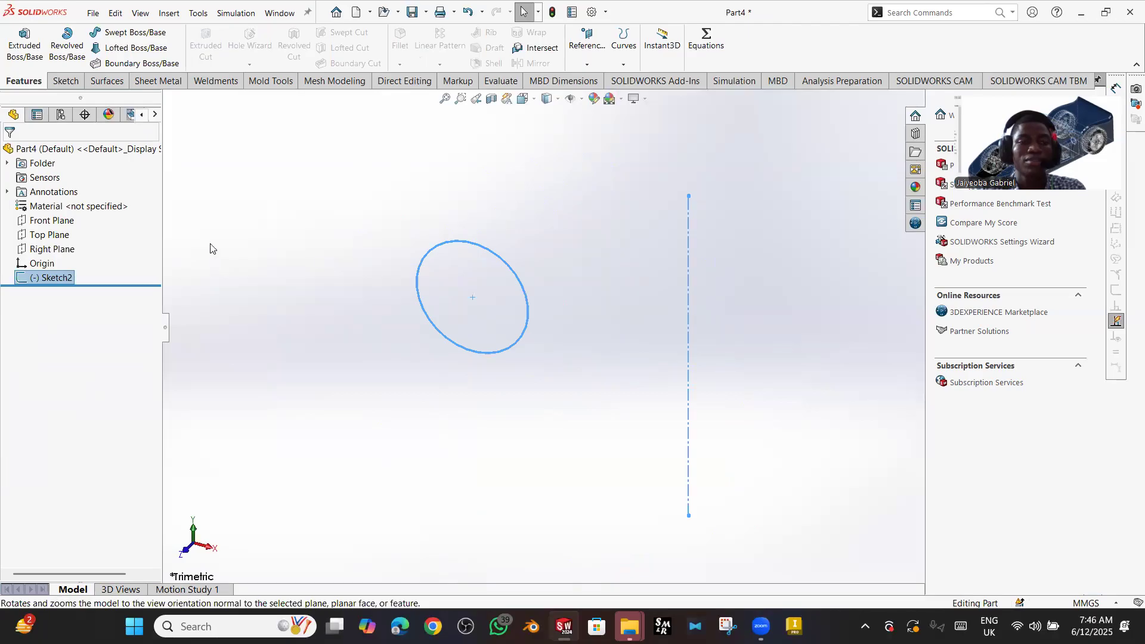
{"action": "left_click", "coordinate": [77, 46]}
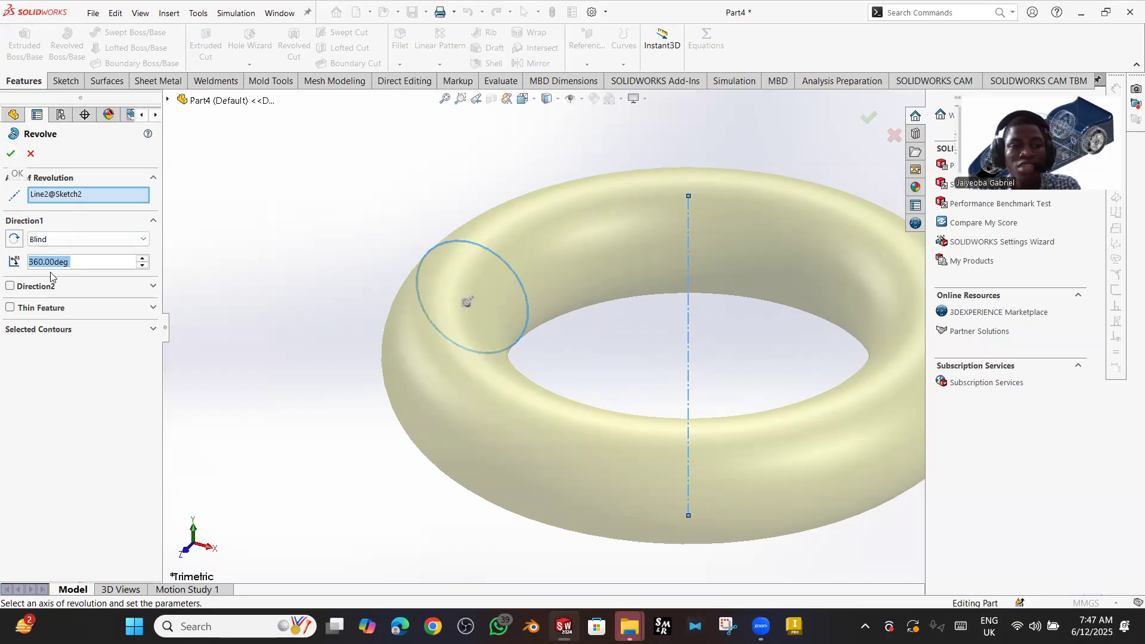
{"action": "type", "text": "270"}
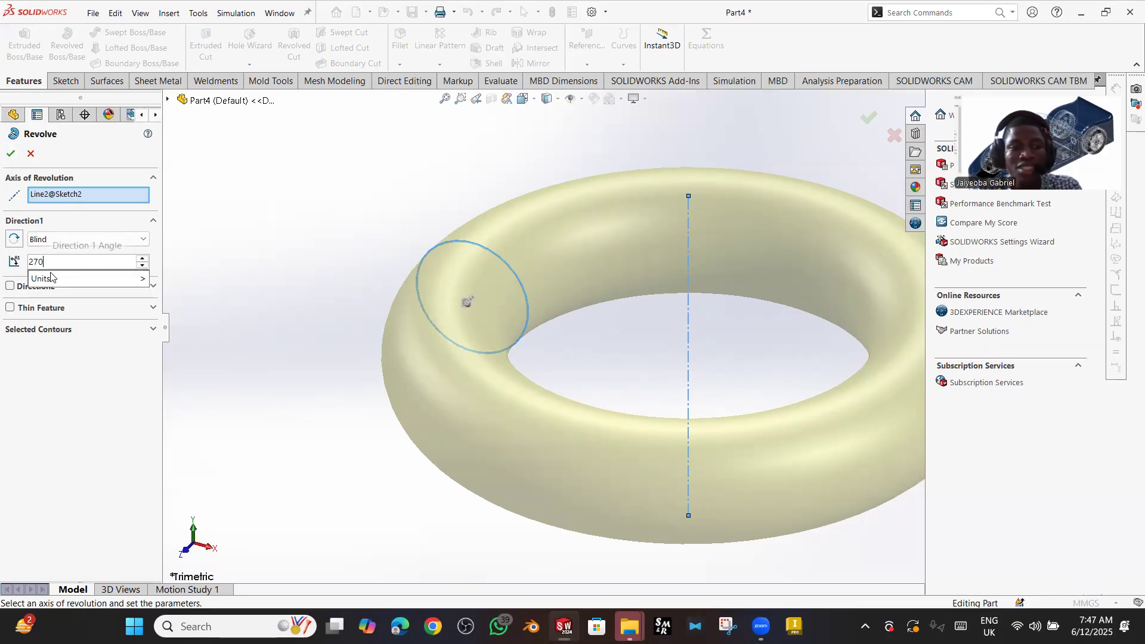
{"action": "key", "text": "Return"}
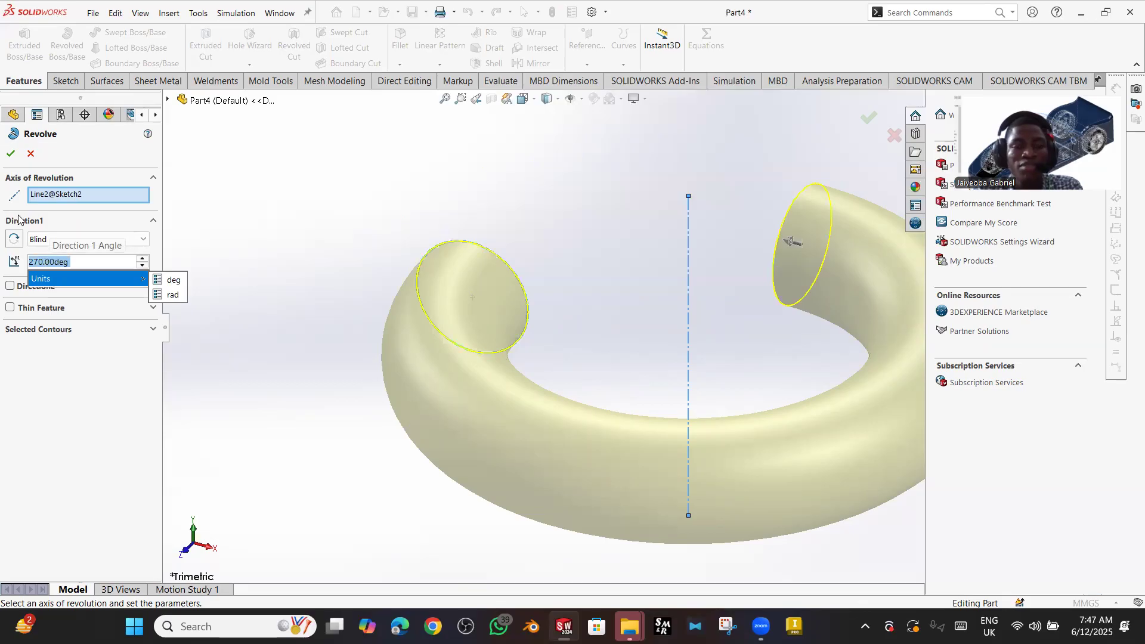
{"action": "left_click", "coordinate": [11, 154]}
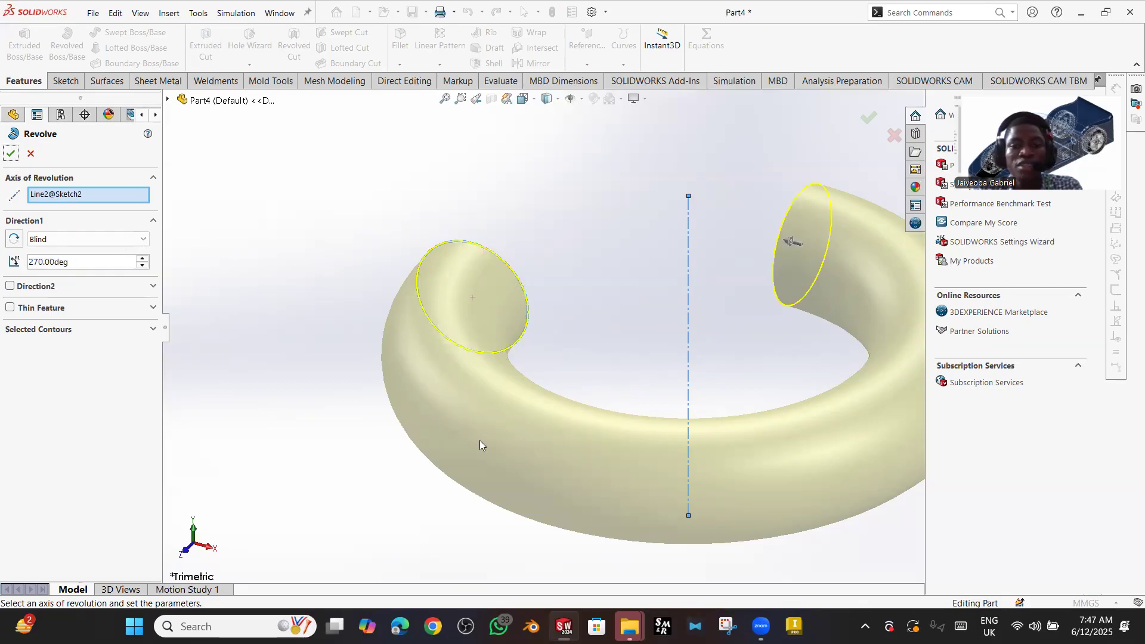
{"action": "left_click", "coordinate": [11, 154]}
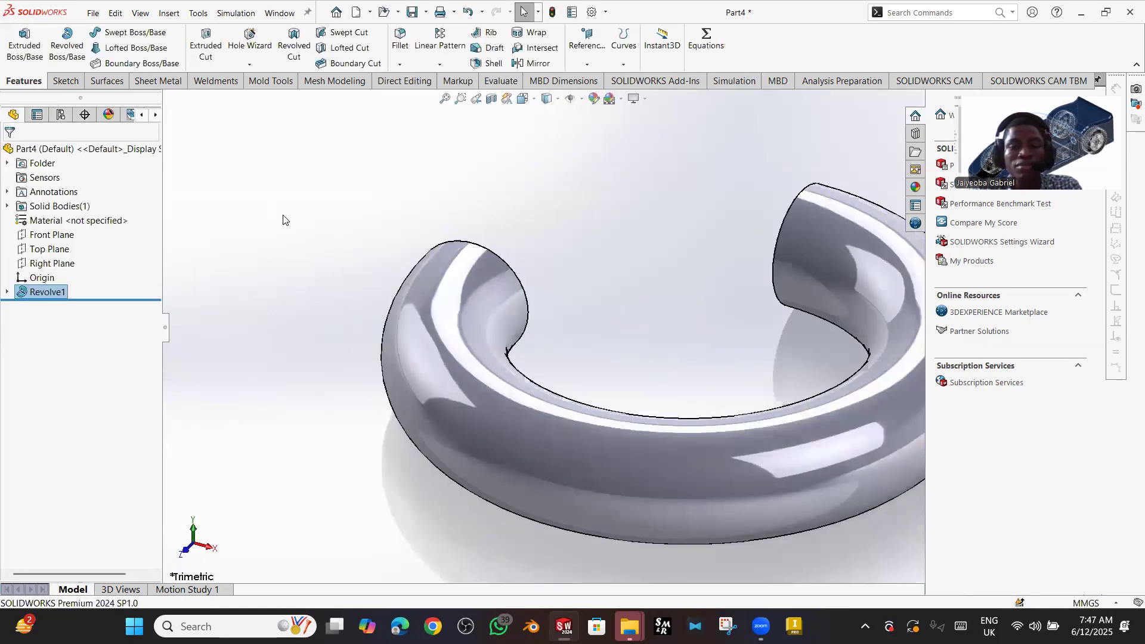
- Delete the revolved boss and its circle-and-centerline sketch from the part
{"action": "mouse_move", "coordinate": [629, 248]}
{"action": "middle_mouse_down"}
{"action": "mouse_move", "coordinate": [619, 284]}
{"action": "mouse_move", "coordinate": [609, 268]}
{"action": "mouse_move", "coordinate": [645, 246]}
{"action": "mouse_move", "coordinate": [630, 247]}
{"action": "middle_mouse_up"}
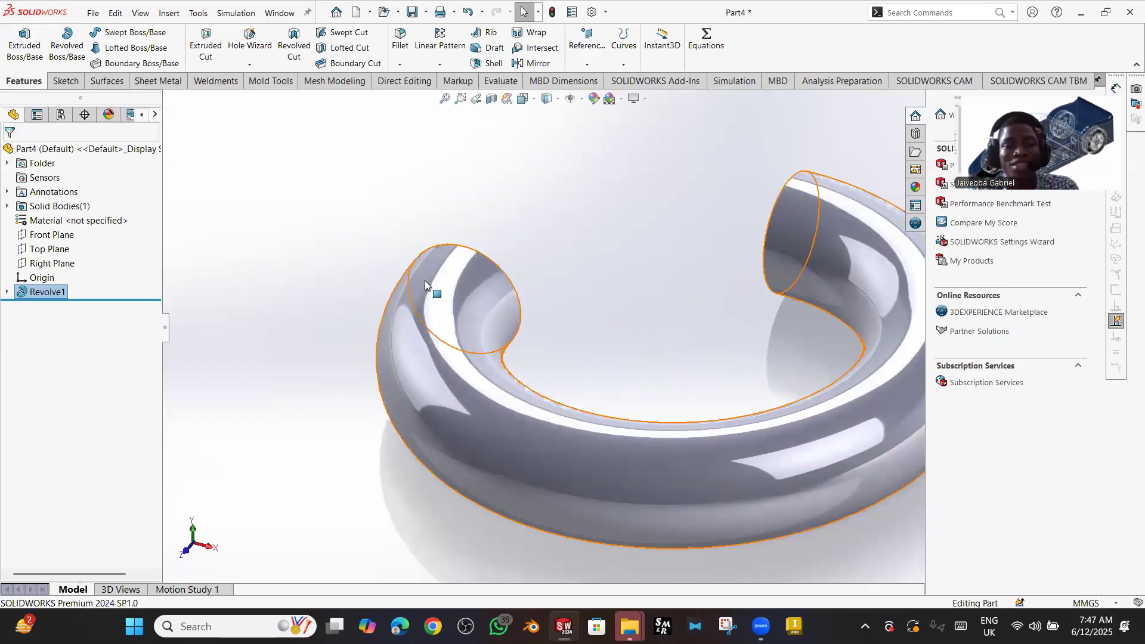
{"action": "right_click", "coordinate": [53, 295]}
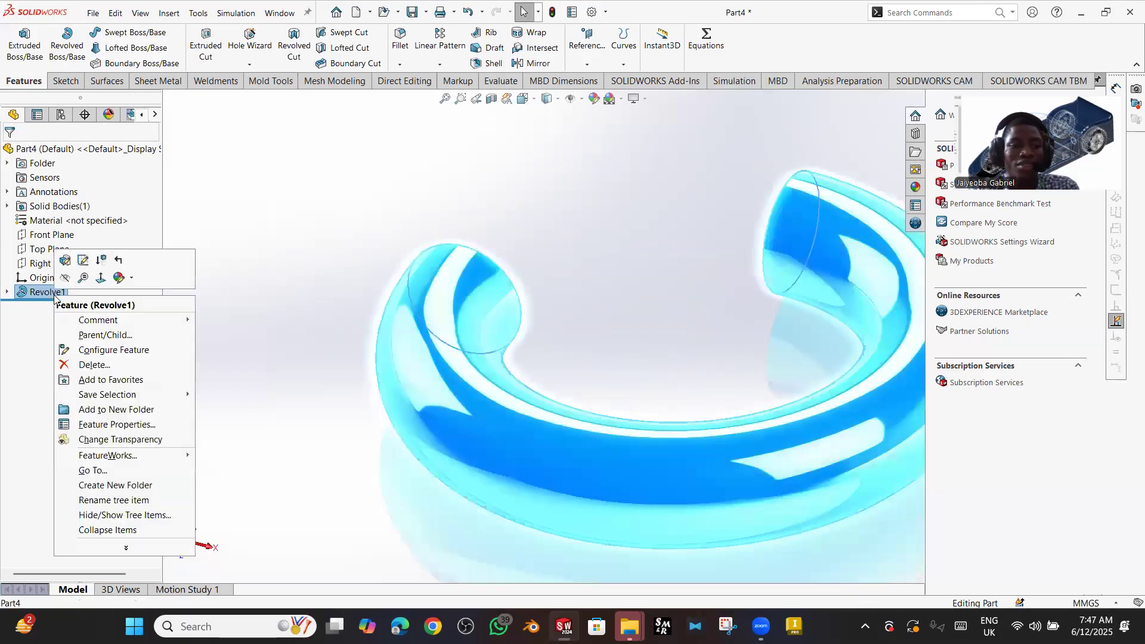
{"action": "left_click", "coordinate": [90, 362]}
{"action": "left_click", "coordinate": [644, 231]}
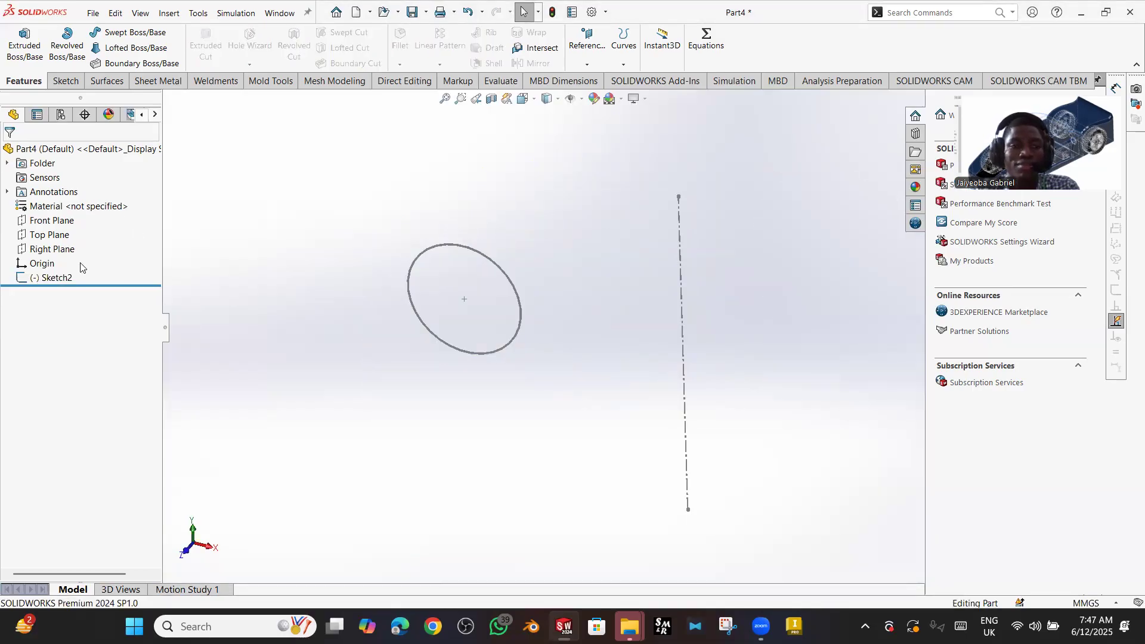
{"action": "right_click", "coordinate": [65, 278]}
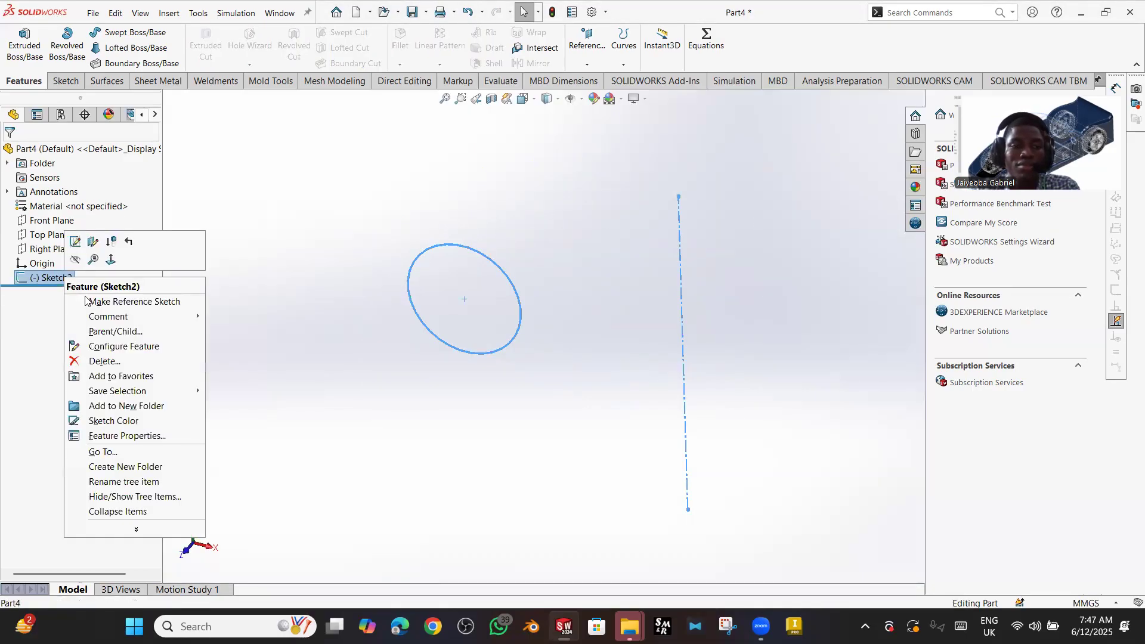
{"action": "left_click", "coordinate": [107, 360]}
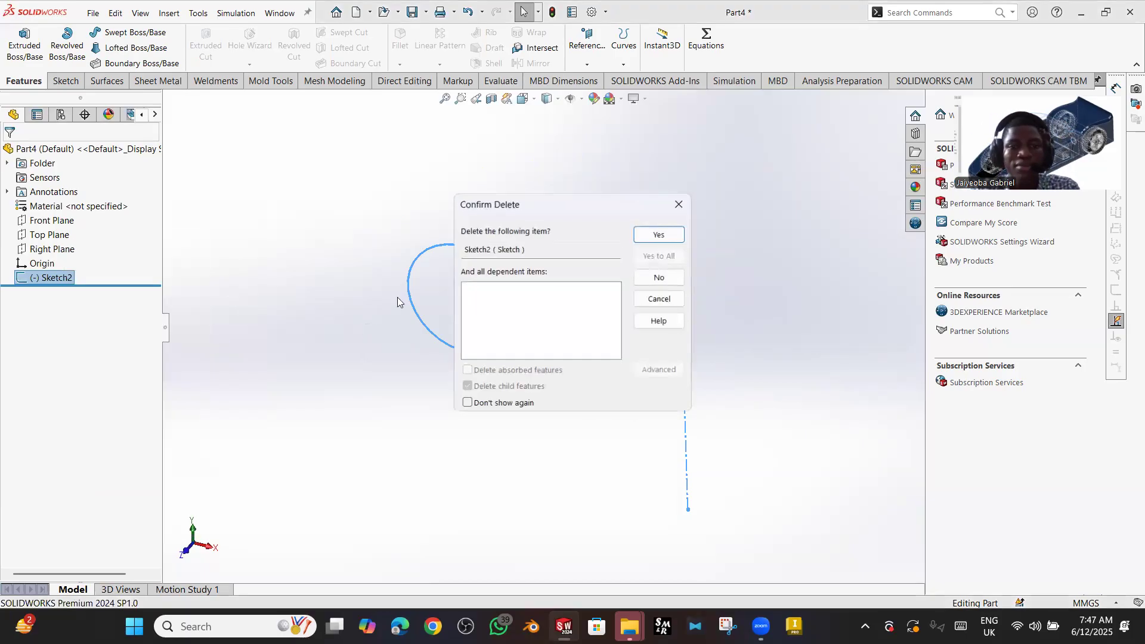
{"action": "left_click", "coordinate": [642, 234]}
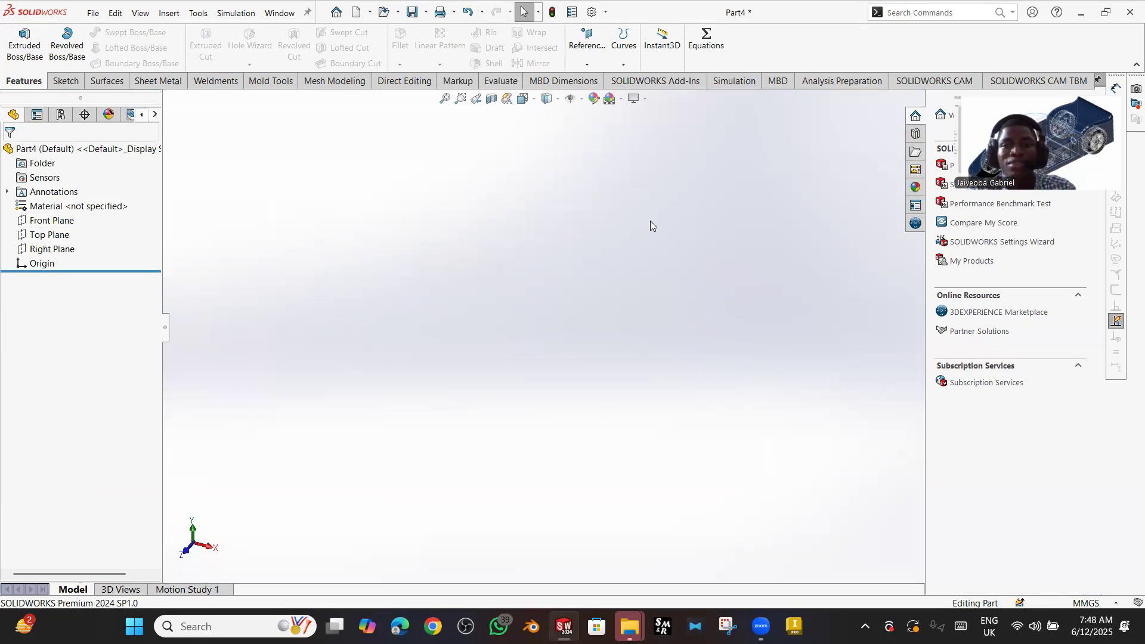
- Start a new sketch on the Front Plane
{"action": "left_click", "coordinate": [51, 221]}
{"action": "left_click", "coordinate": [96, 200]}
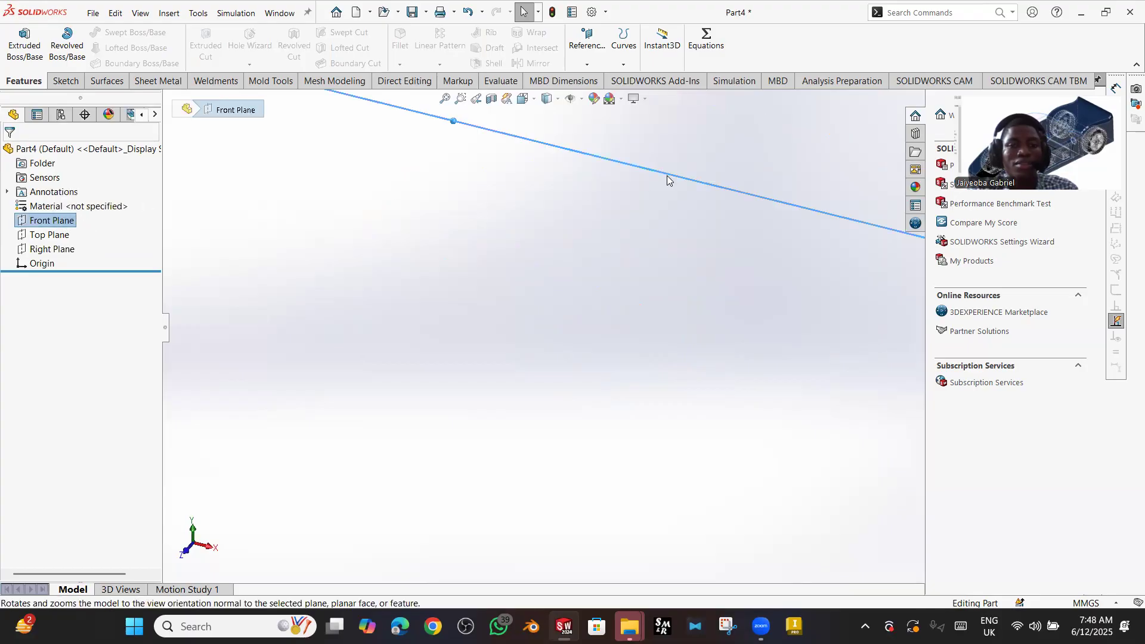
{"action": "right_click", "coordinate": [69, 222]}
{"action": "left_click", "coordinate": [84, 205]}
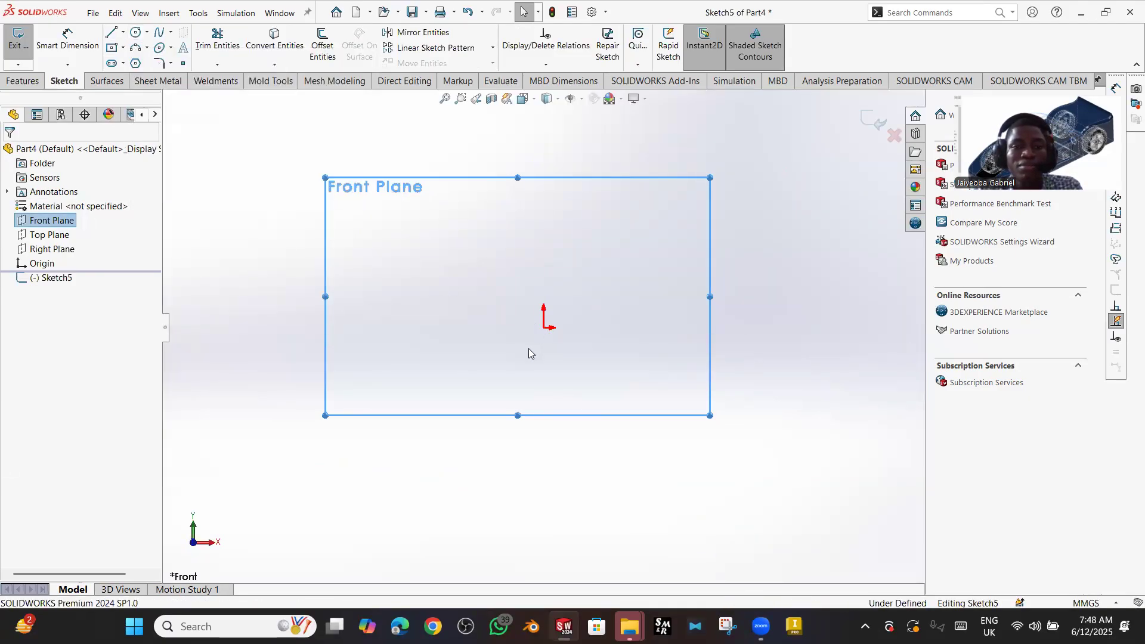
- Sketch a 70 mm diameter circle centred on the origin of the Front Plane
{"action": "left_click", "coordinate": [544, 327]}
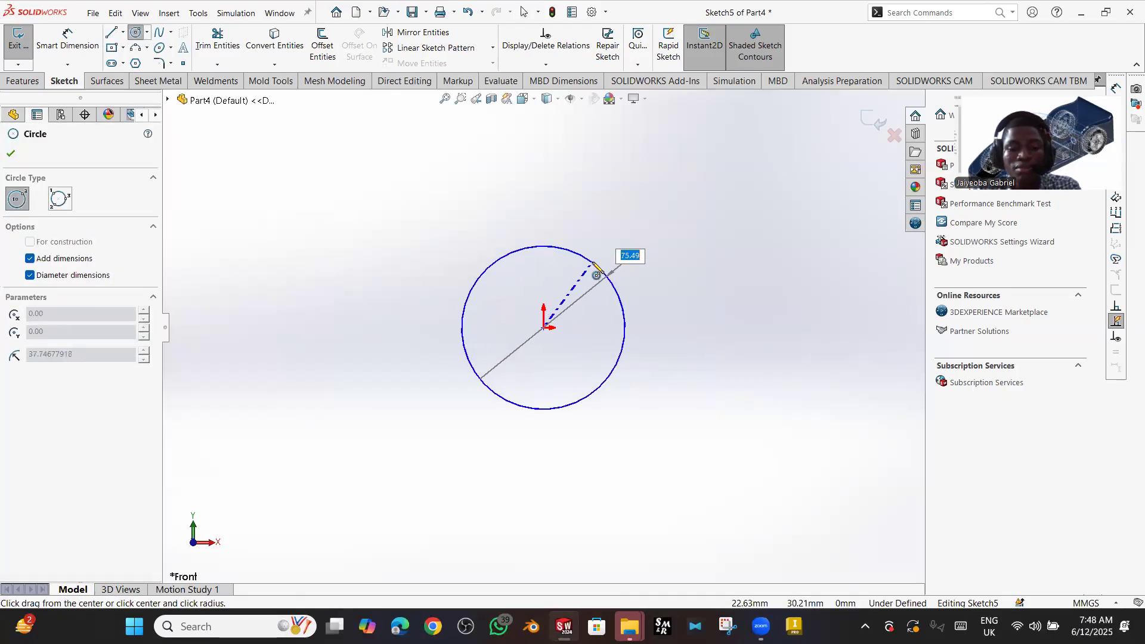
{"action": "key", "text": "Return"}
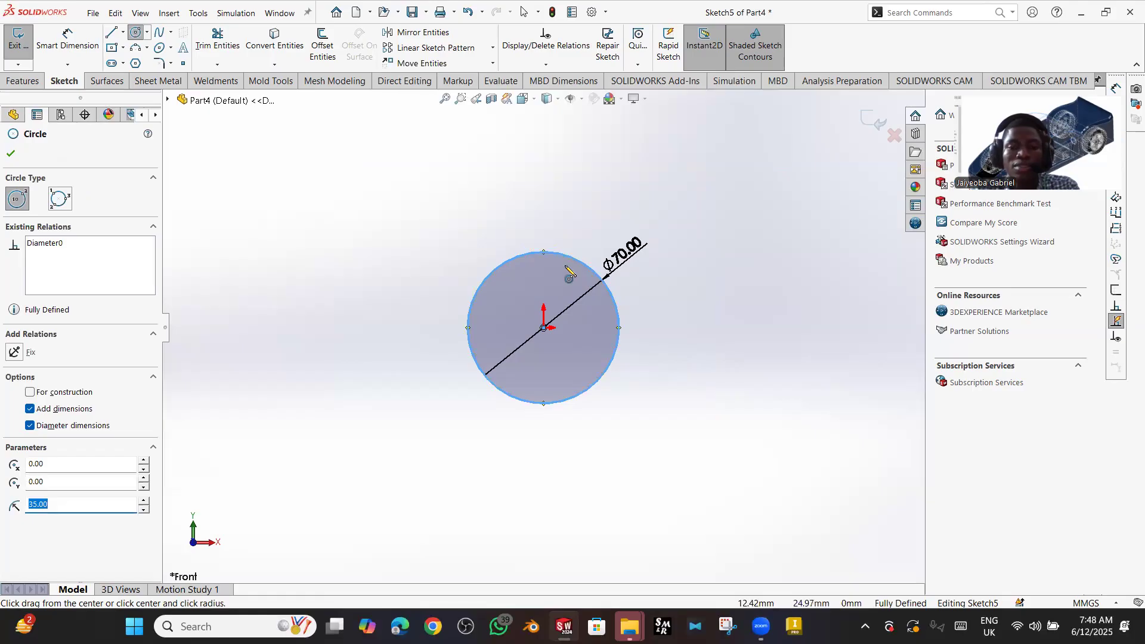
{"action": "middle_click_drag", "start_coordinate": [582, 232], "coordinate": [522, 299]}
{"action": "key", "text": "Escape"}
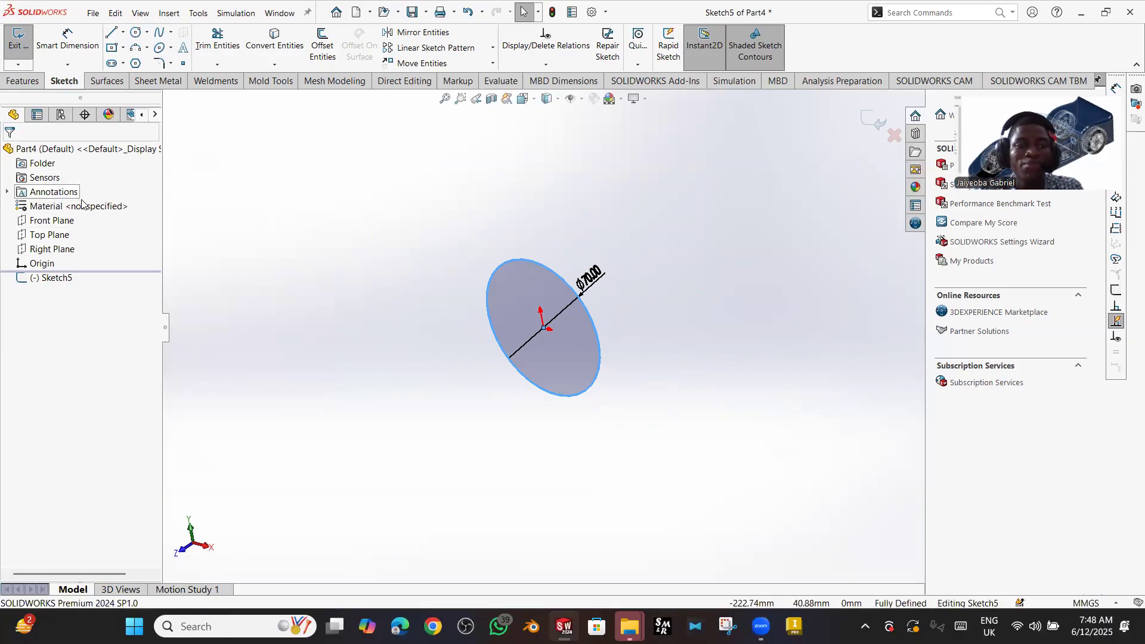
{"action": "left_click", "coordinate": [53, 221]}
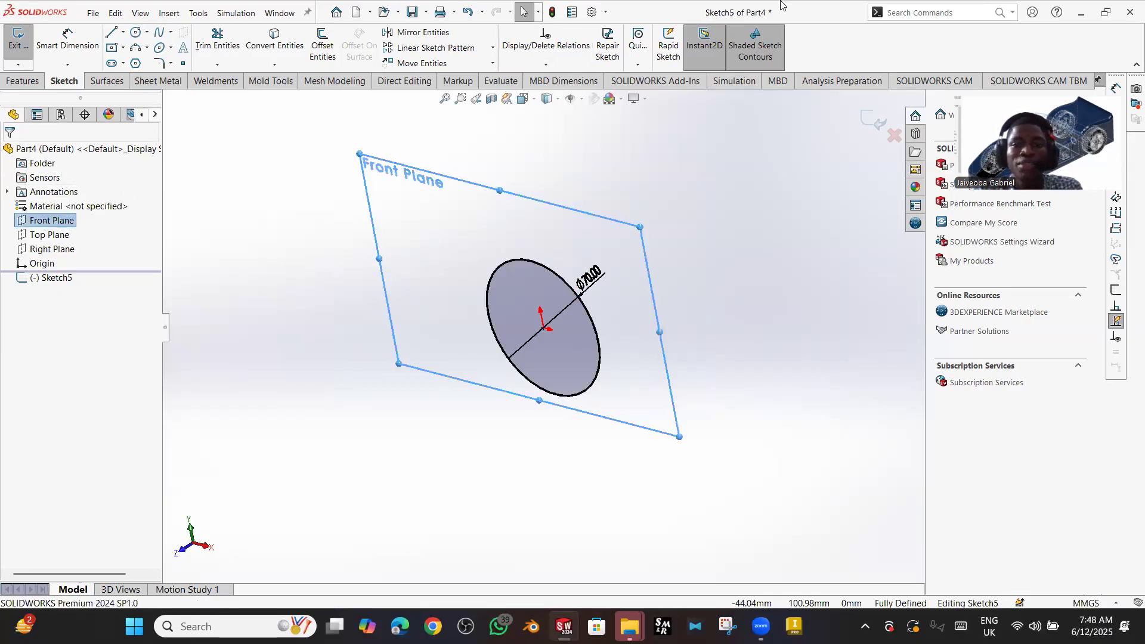
{"action": "left_click", "coordinate": [24, 80]}
{"action": "left_click", "coordinate": [588, 64]}
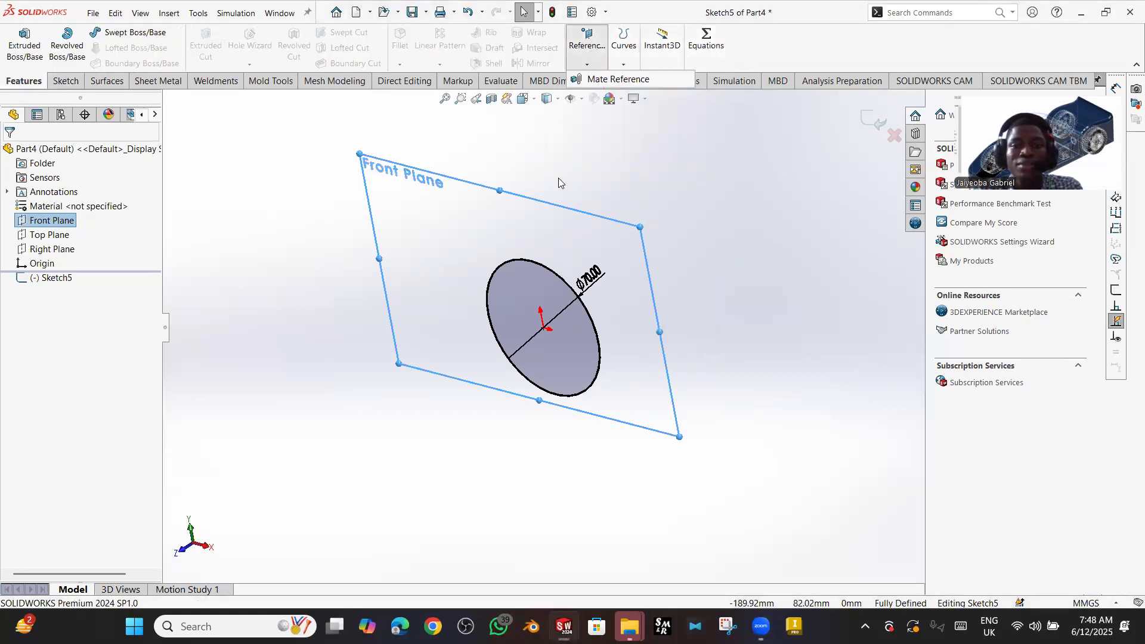
{"action": "left_click", "coordinate": [565, 212]}
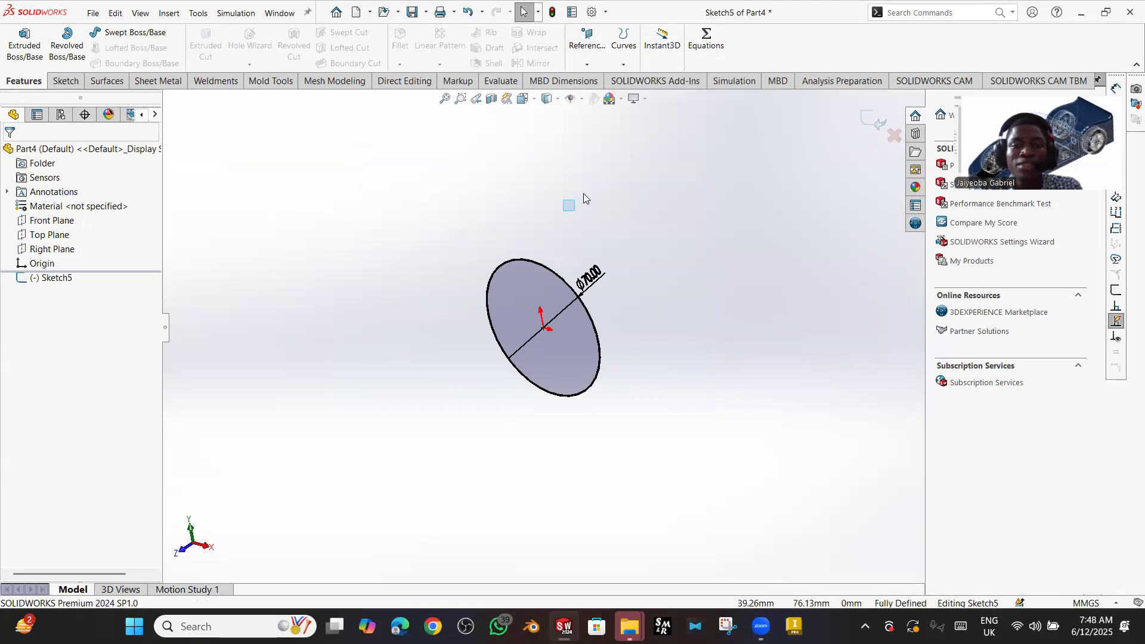
{"action": "left_click", "coordinate": [589, 65]}
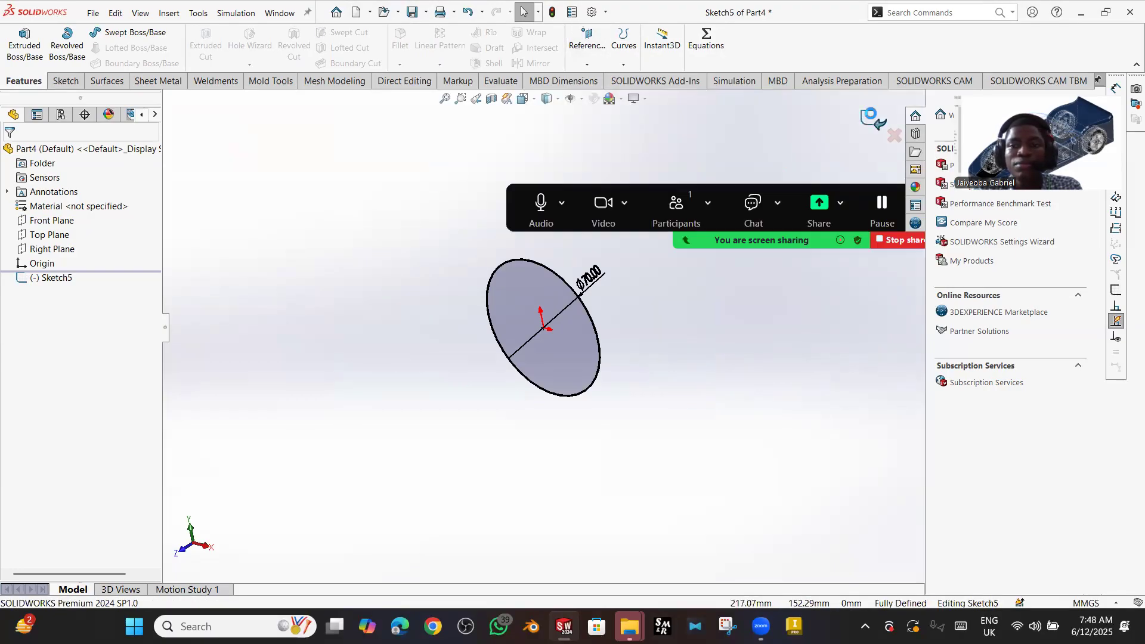
- Create a reference plane offset 40 mm from the Front Plane, with the offset direction flipped
{"action": "left_click", "coordinate": [589, 37]}
{"action": "left_click", "coordinate": [589, 37]}
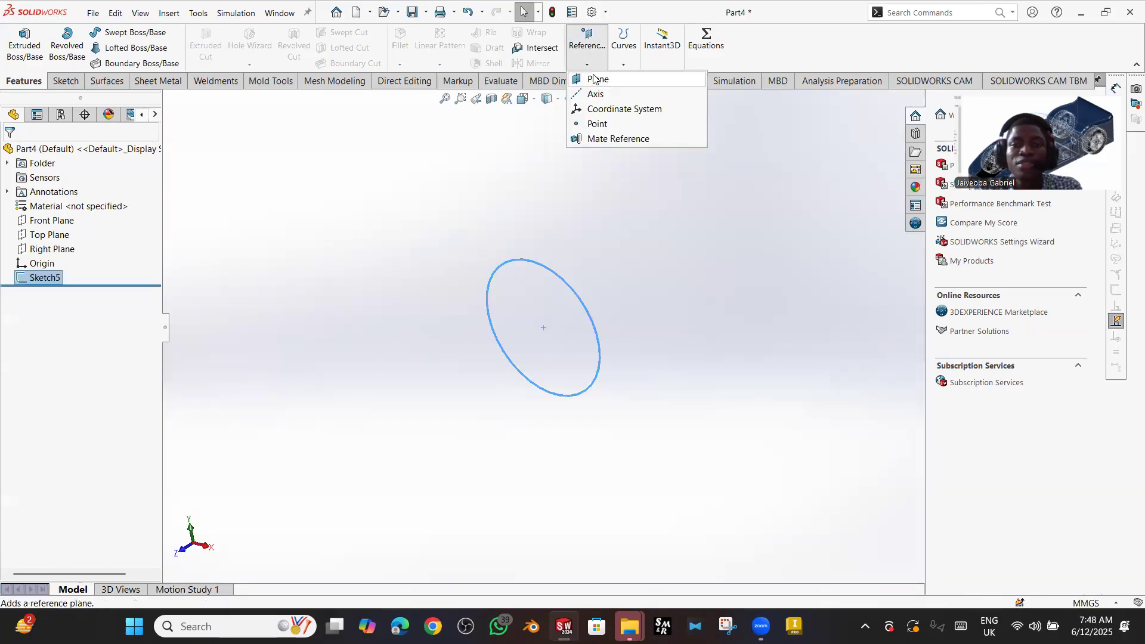
{"action": "left_click", "coordinate": [597, 77]}
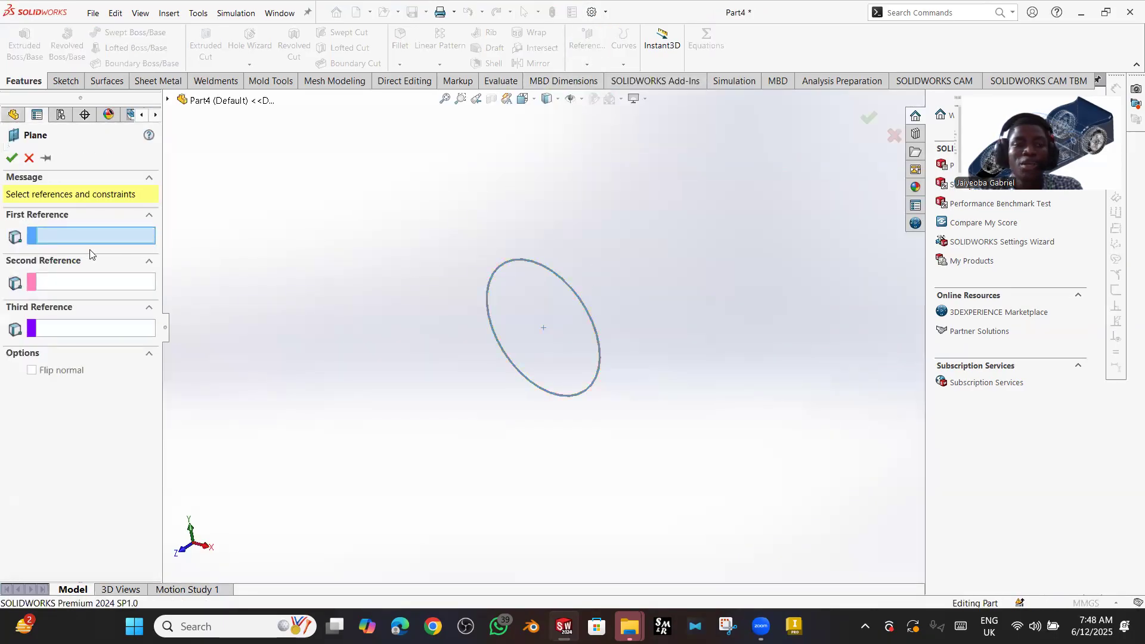
{"action": "left_click", "coordinate": [169, 100]}
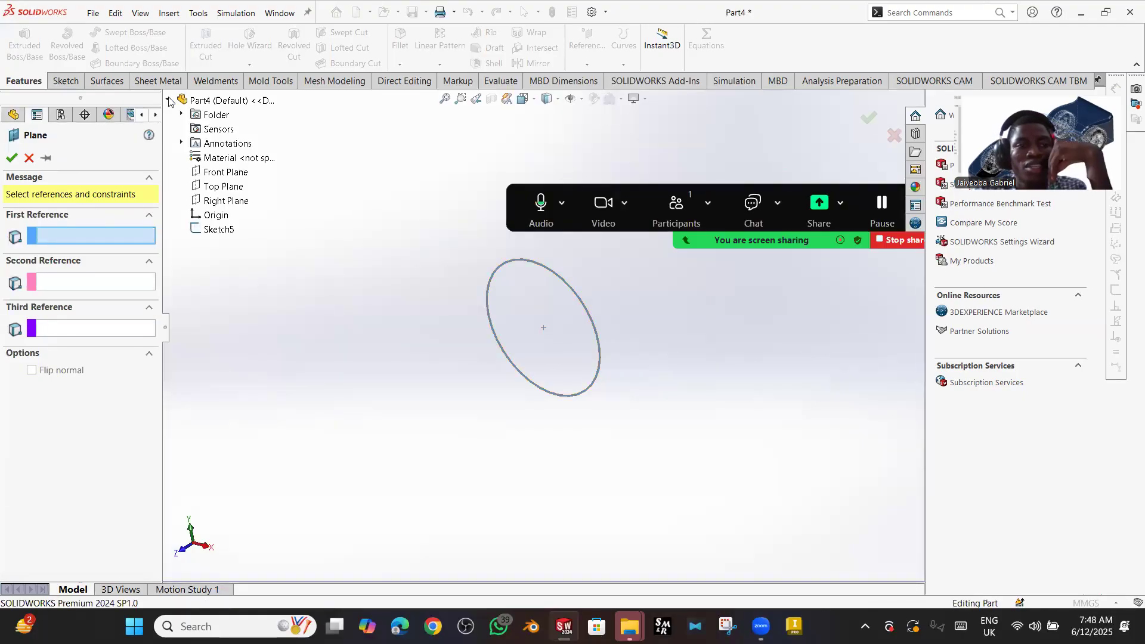
{"action": "left_click", "coordinate": [207, 175]}
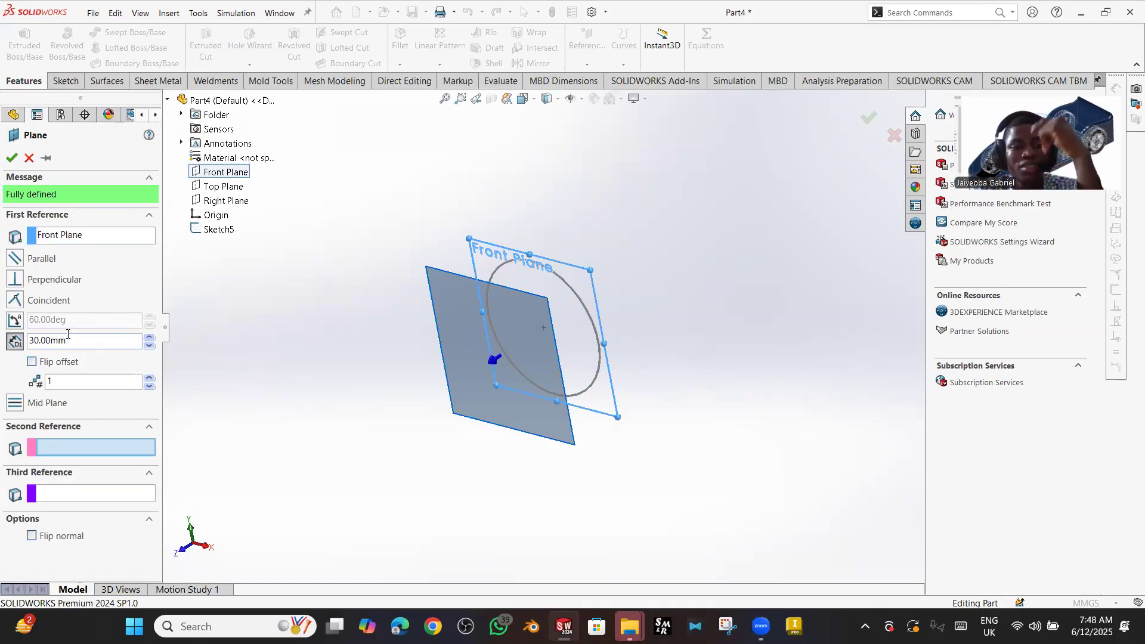
{"action": "left_click_drag", "start_coordinate": [67, 340], "coordinate": [30, 343]}
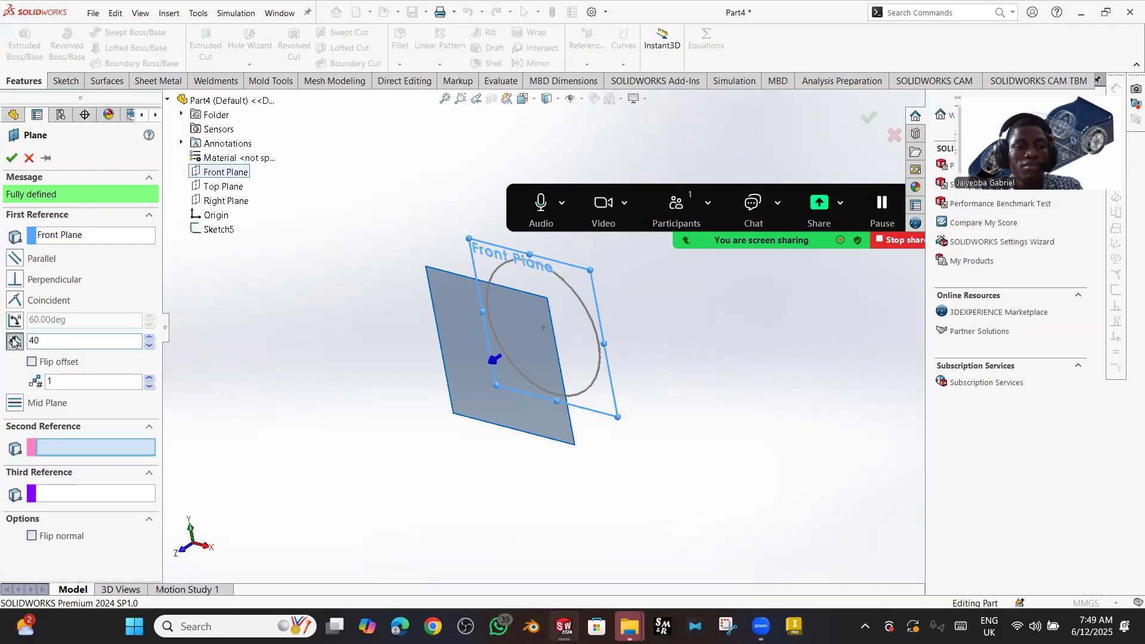
{"action": "key", "text": "Return"}
{"action": "left_click", "coordinate": [32, 362]}
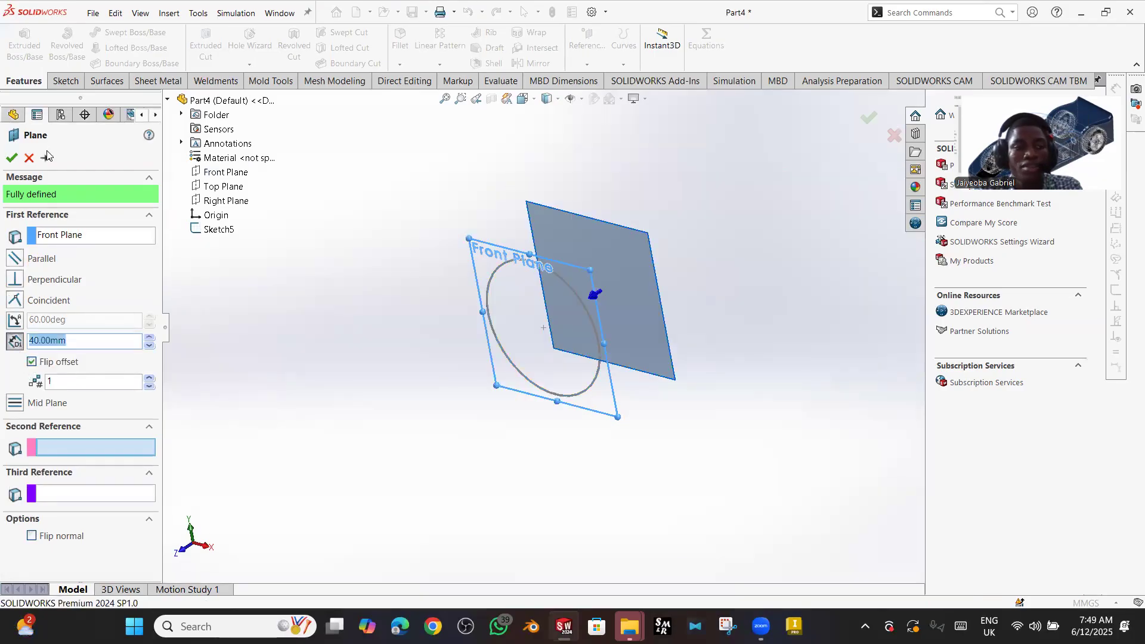
{"action": "left_click", "coordinate": [12, 158]}
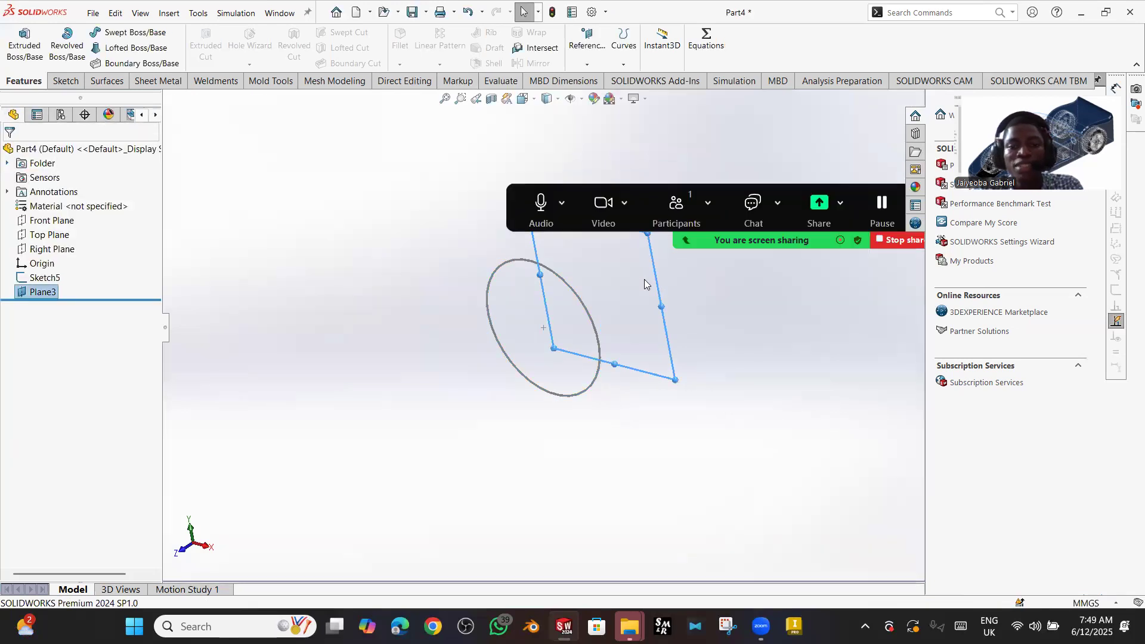
- Sketch a 90 mm diameter circle centred on the origin of the new offset plane and exit the sketch
{"action": "left_click", "coordinate": [645, 280]}
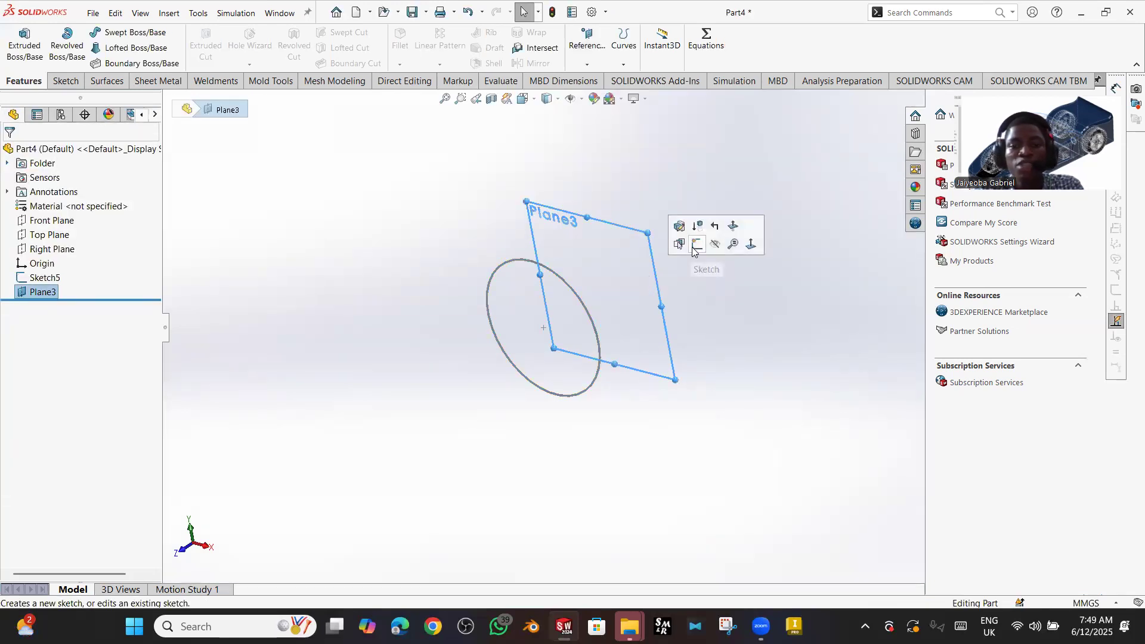
{"action": "right_click_drag", "start_coordinate": [505, 298], "coordinate": [556, 336]}
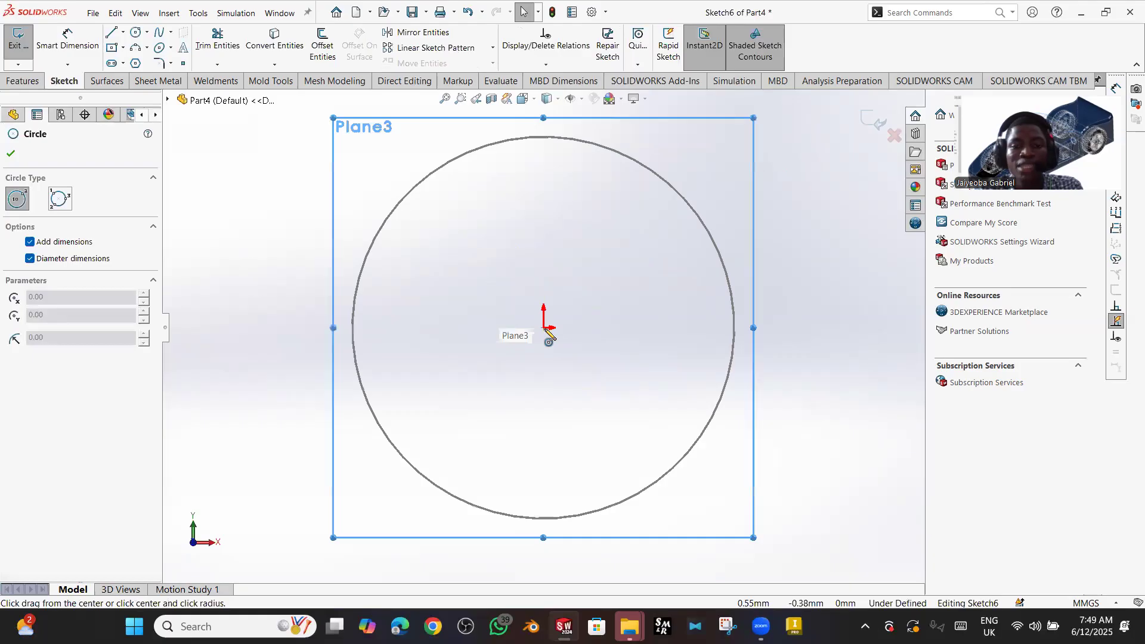
{"action": "left_click", "coordinate": [543, 328]}
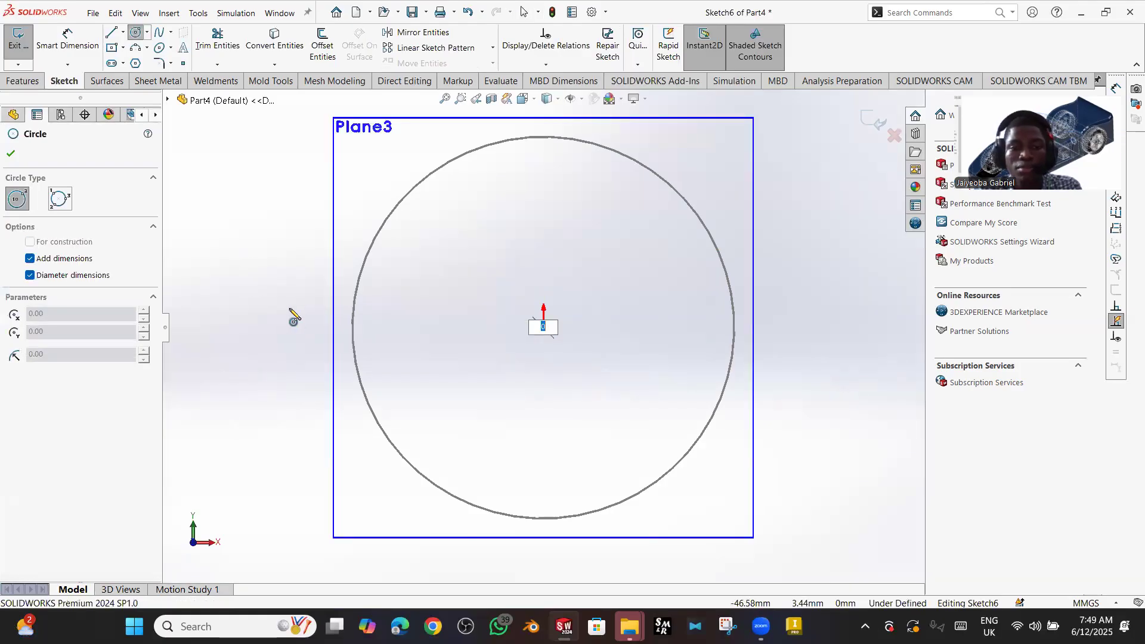
{"action": "type", "text": "90"}
{"action": "key", "text": "Return"}
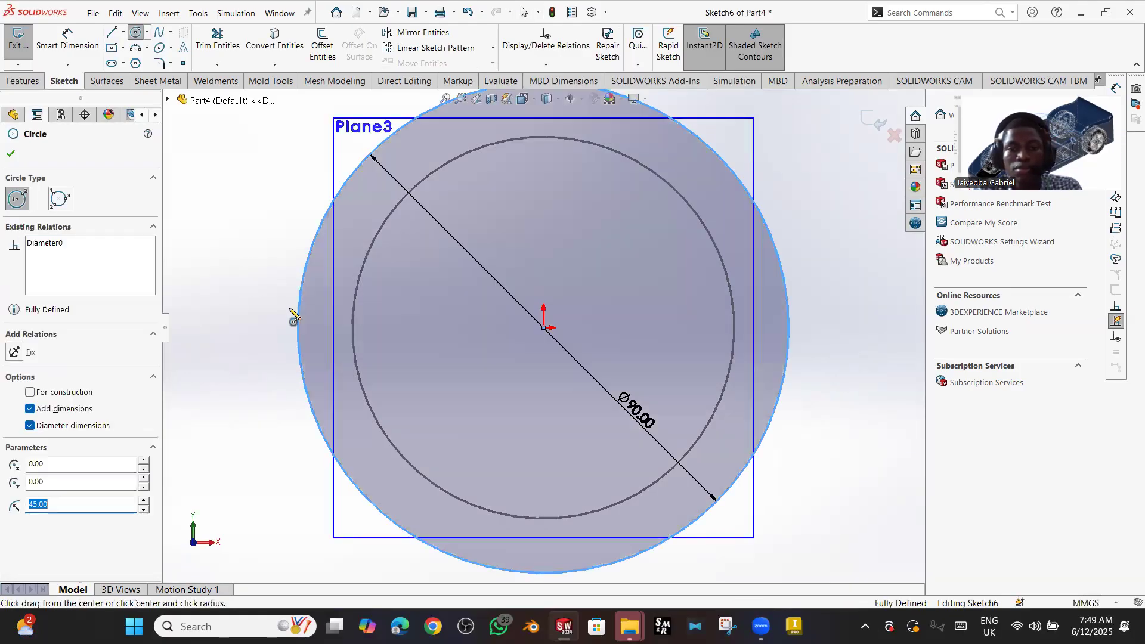
{"action": "left_click", "coordinate": [11, 153]}
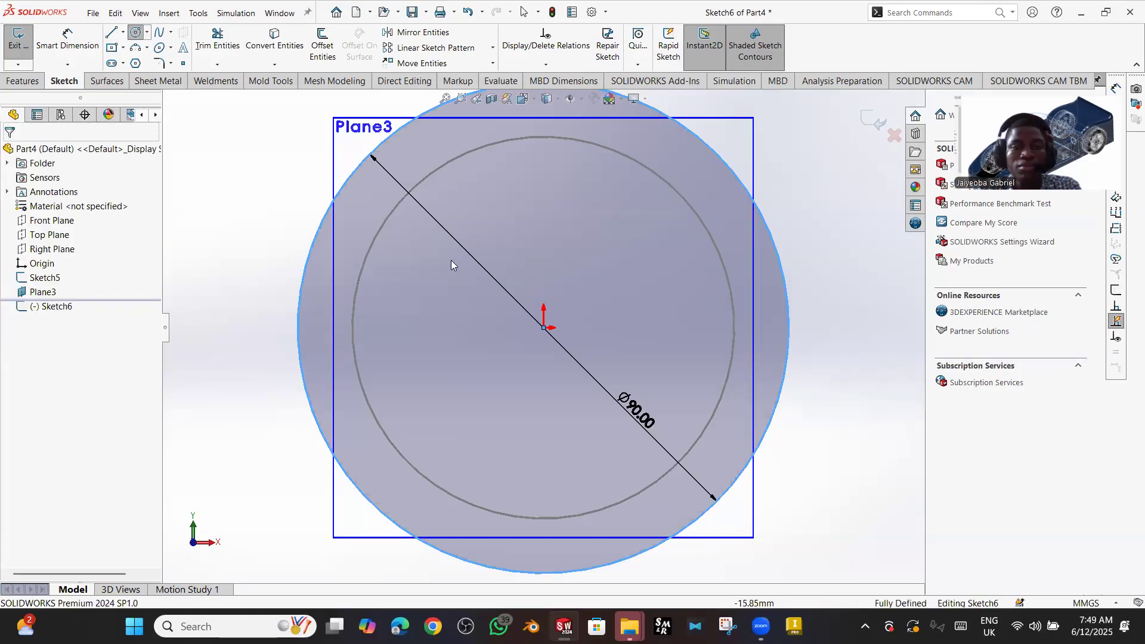
{"action": "key", "text": "Escape"}
{"action": "scroll", "coordinate": [446, 260], "scroll_direction": "up", "scroll_amount": 1}
{"action": "scroll", "coordinate": [459, 268], "scroll_direction": "down", "scroll_amount": 1}
{"action": "mouse_move", "coordinate": [466, 274]}
{"action": "middle_mouse_down"}
{"action": "mouse_move", "coordinate": [422, 296]}
{"action": "mouse_move", "coordinate": [439, 240]}
{"action": "mouse_move", "coordinate": [428, 209]}
{"action": "middle_mouse_up"}
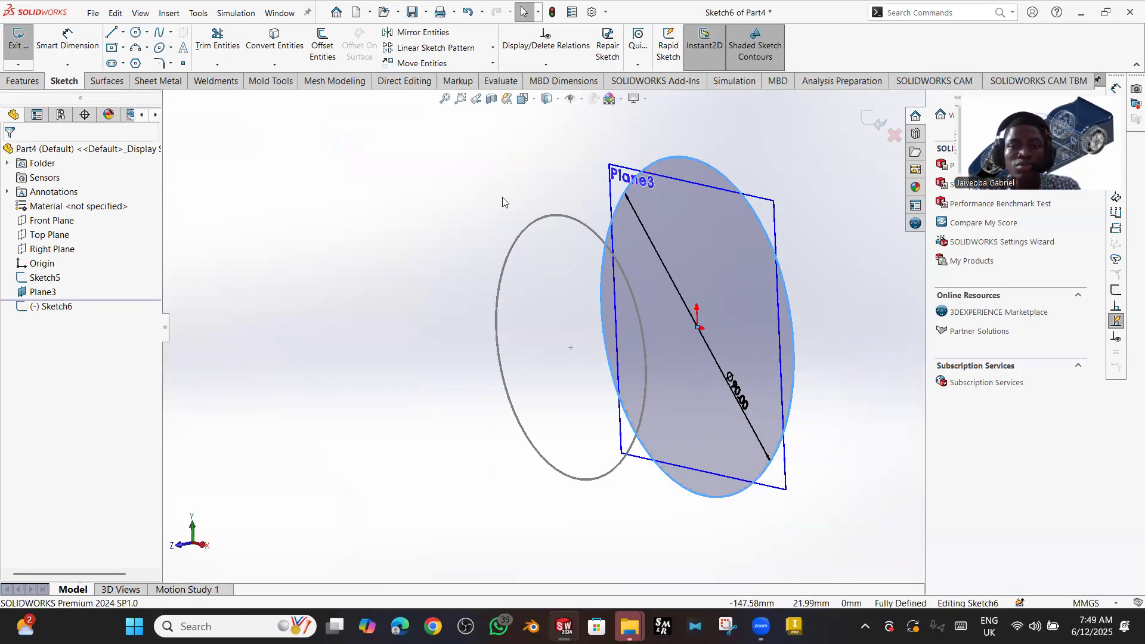
{"action": "left_click", "coordinate": [876, 122]}
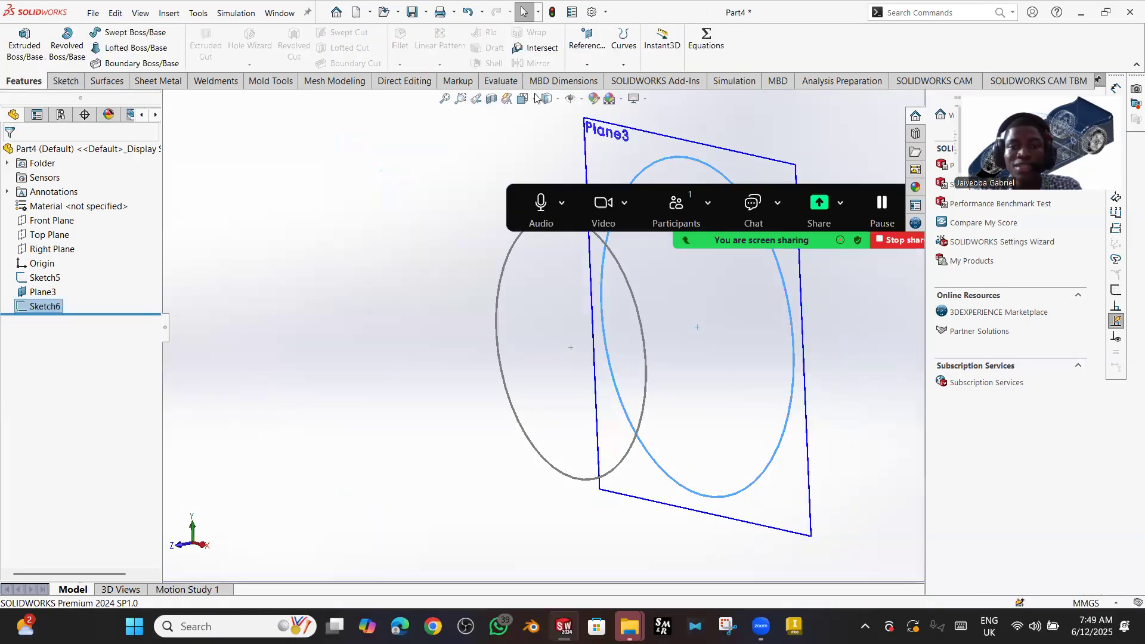
- Create another reference plane offset 40 mm from Plane3, with the offset direction flipped
{"action": "left_click", "coordinate": [590, 45]}
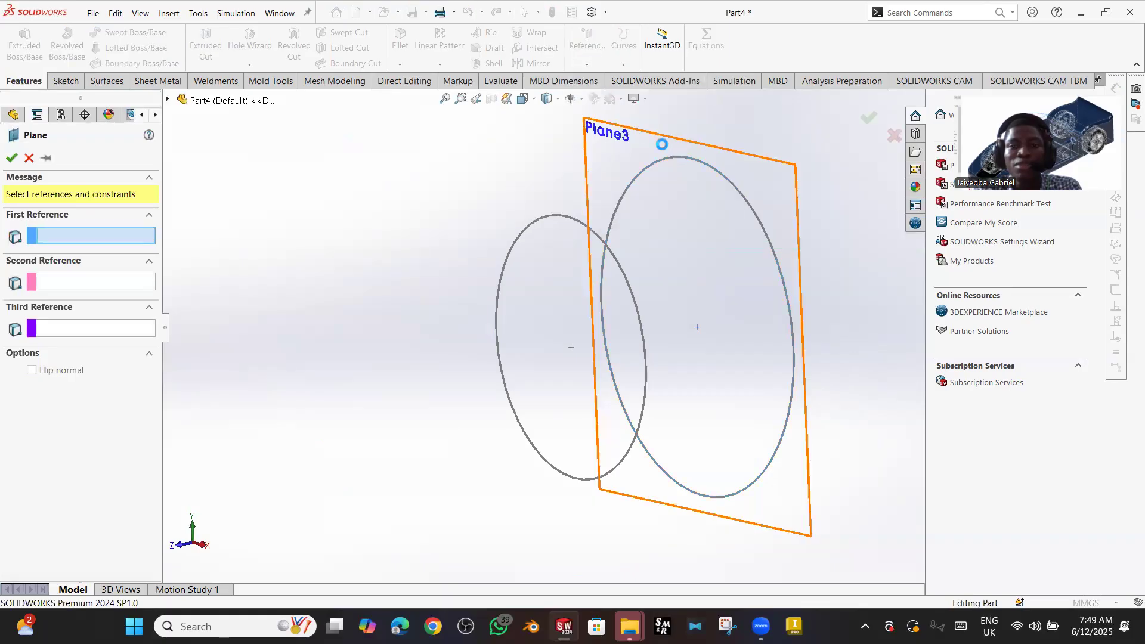
{"action": "left_click", "coordinate": [663, 146]}
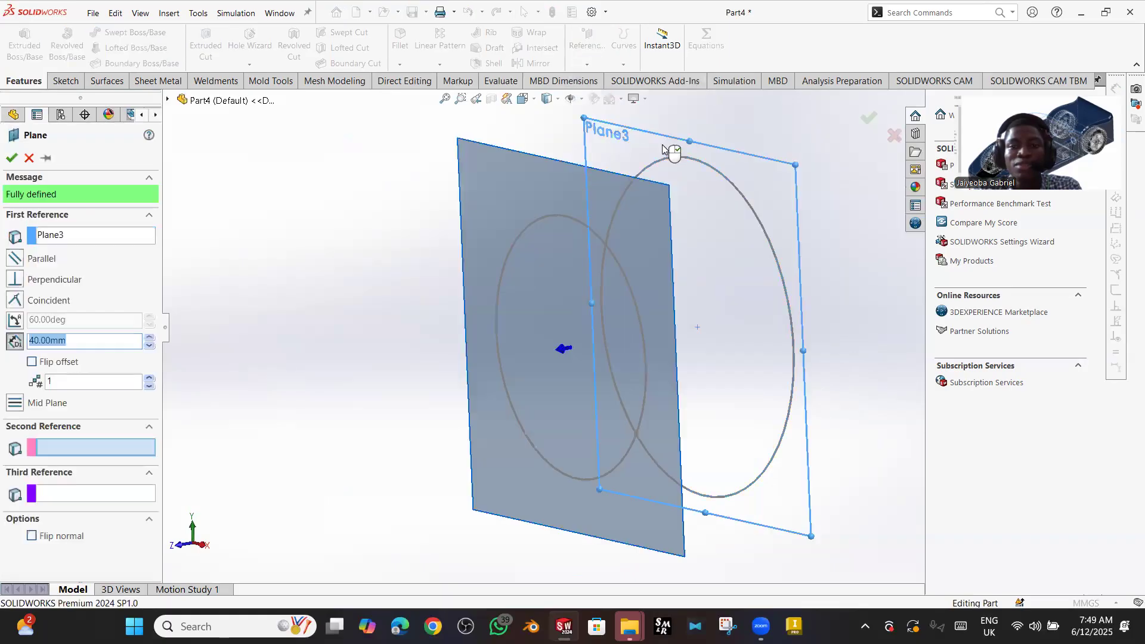
{"action": "left_click", "coordinate": [32, 362]}
{"action": "left_click", "coordinate": [11, 157]}
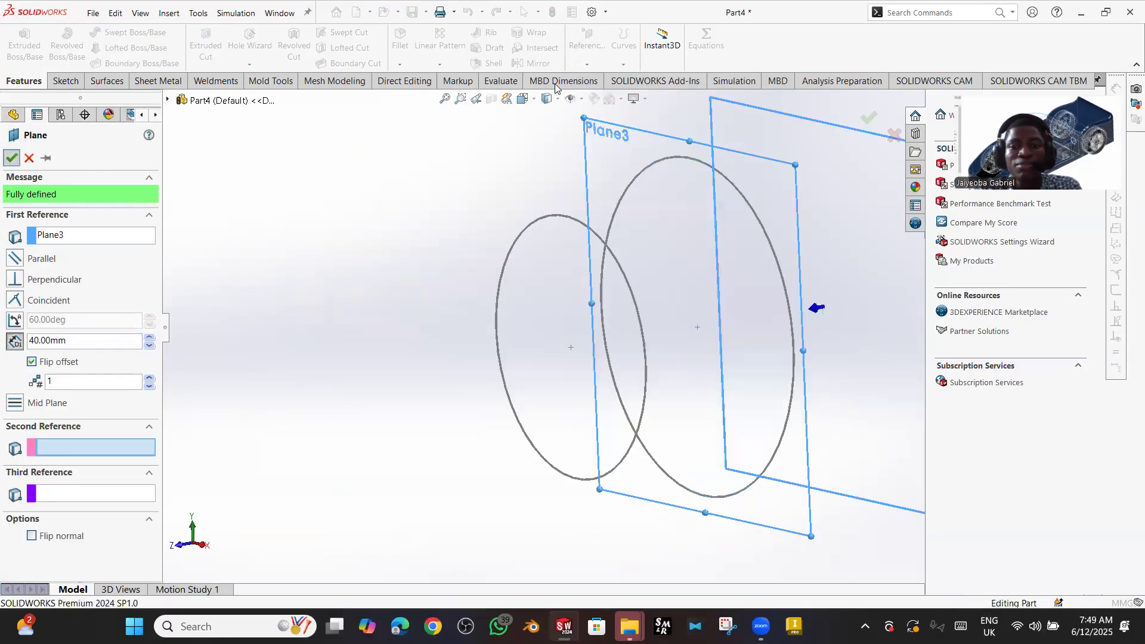
- Sketch a circle about 35 mm in diameter centred on the origin of Plane4 and exit the sketch
{"action": "left_click", "coordinate": [775, 112]}
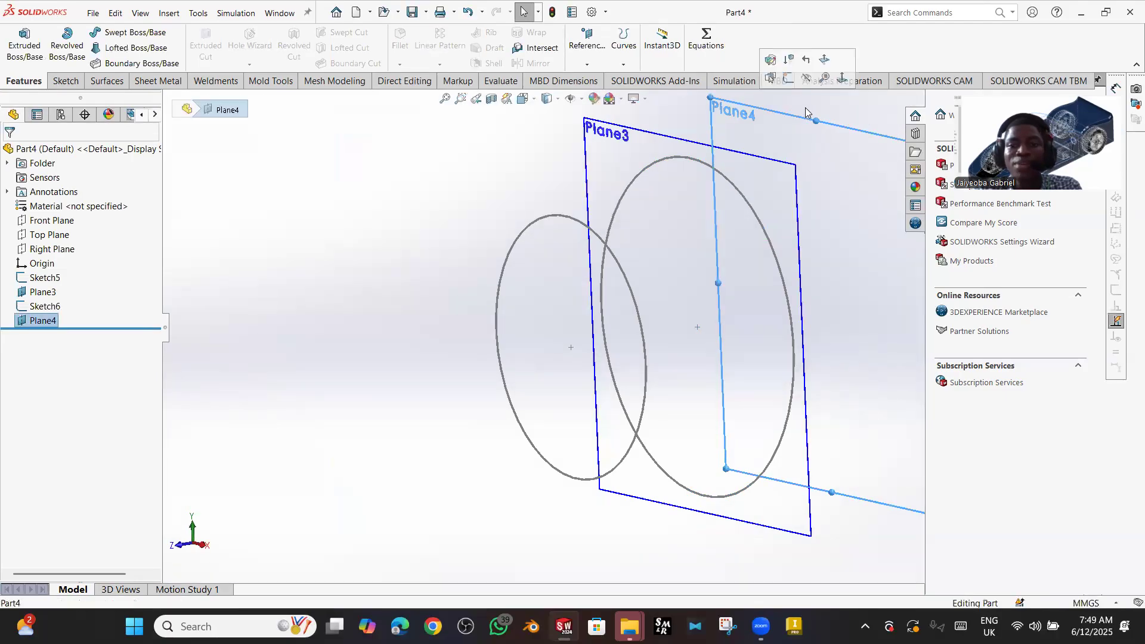
{"action": "left_click", "coordinate": [792, 77]}
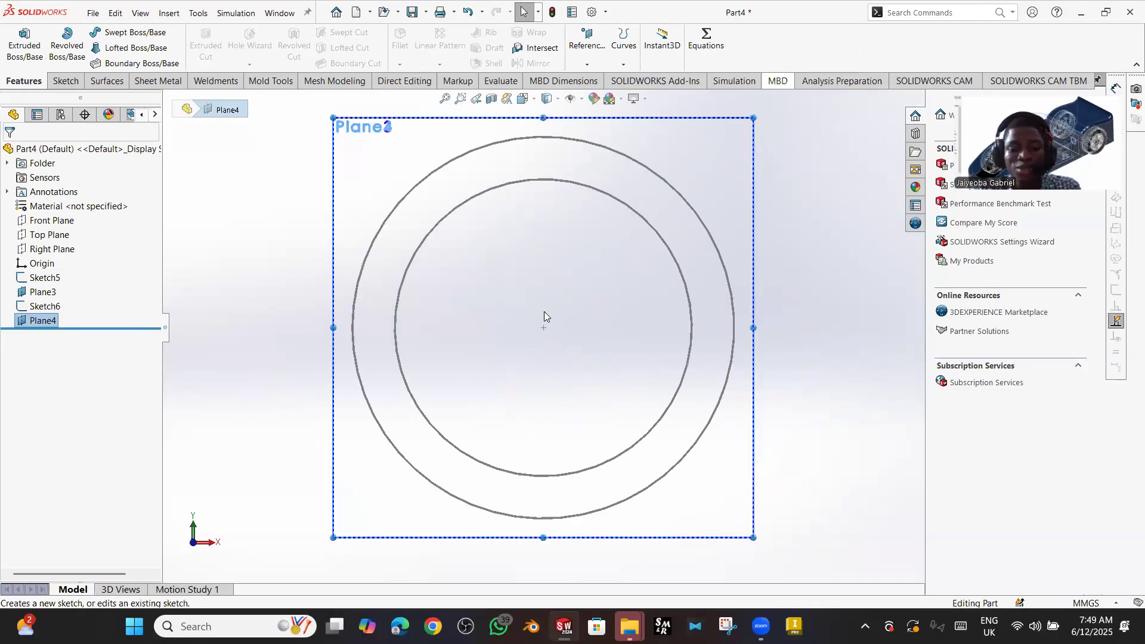
{"action": "key", "text": "c"}
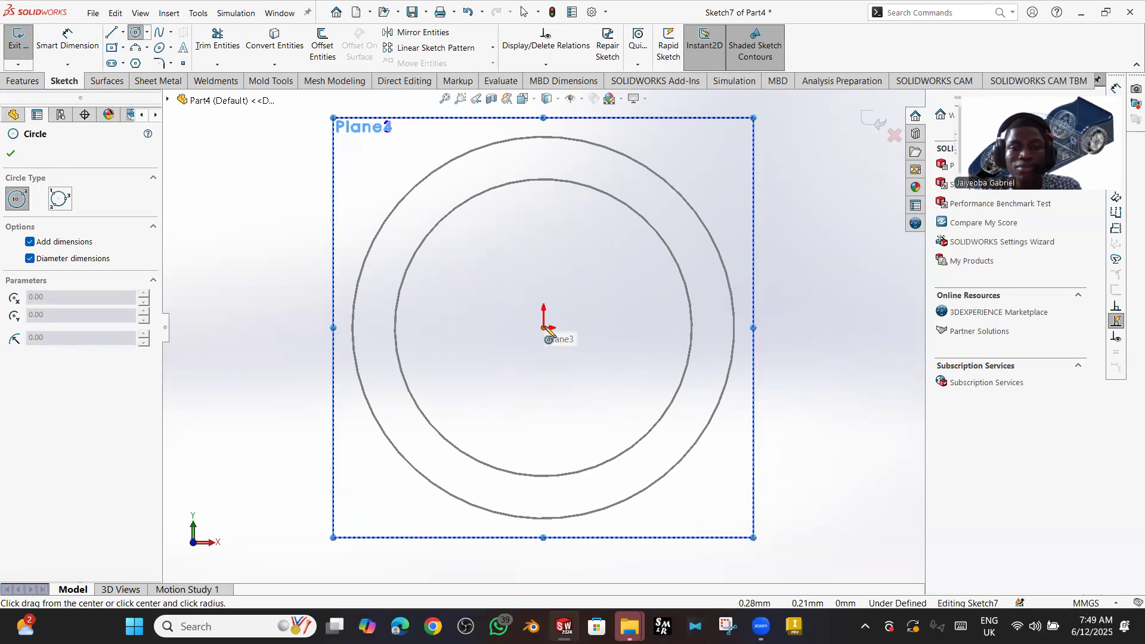
{"action": "left_click", "coordinate": [544, 328]}
{"action": "left_click", "coordinate": [447, 259]}
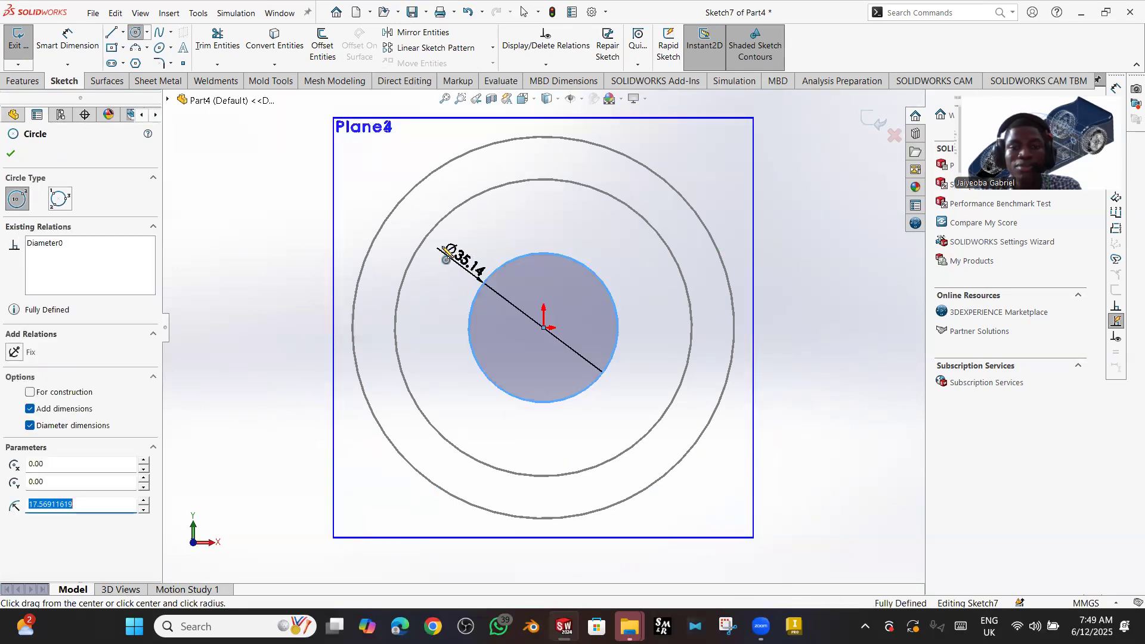
{"action": "left_click", "coordinate": [12, 153]}
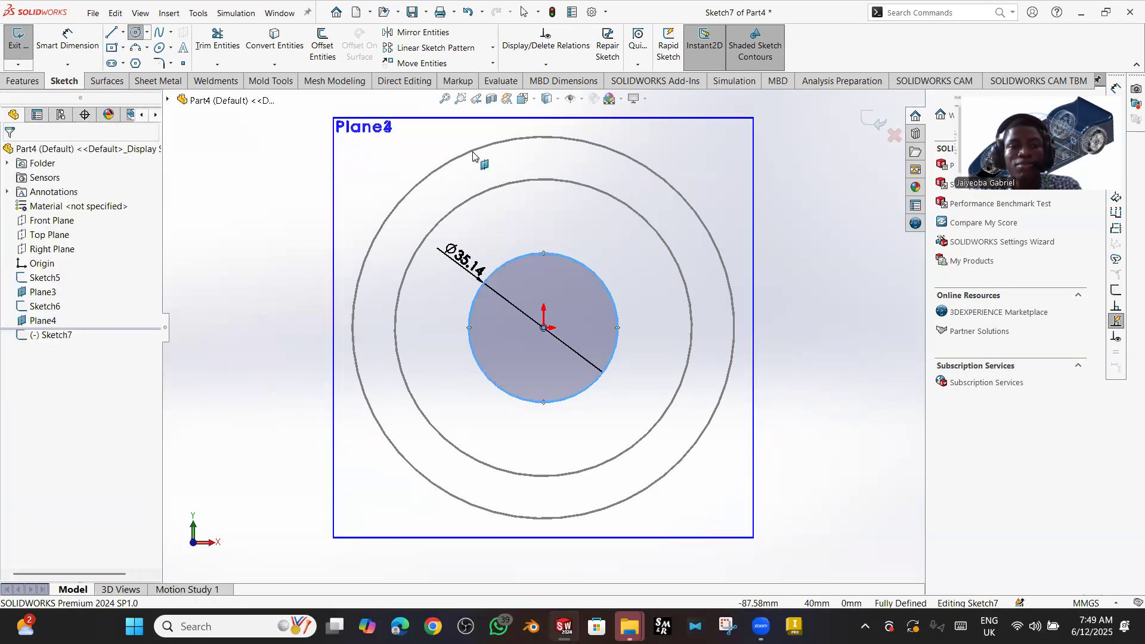
{"action": "left_click", "coordinate": [867, 121]}
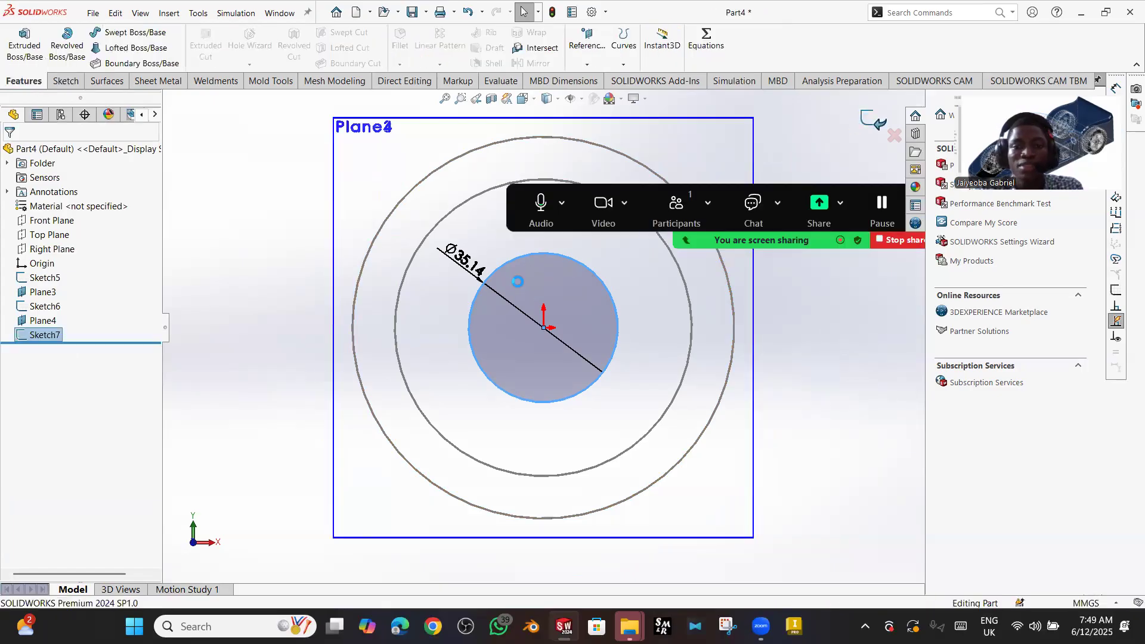
- Hide the two offset reference planes, Plane3 and Plane4, leaving the circle sketches displayed
{"action": "middle_click_drag", "start_coordinate": [599, 287], "coordinate": [472, 307]}
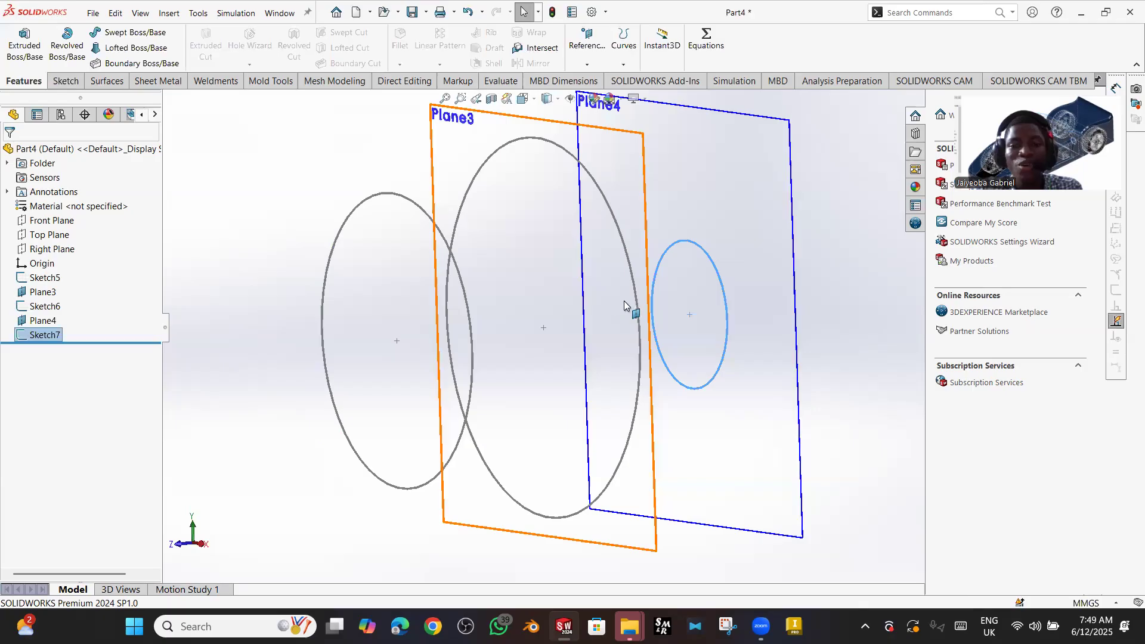
{"action": "left_click", "coordinate": [467, 173]}
{"action": "left_click", "coordinate": [688, 132]}
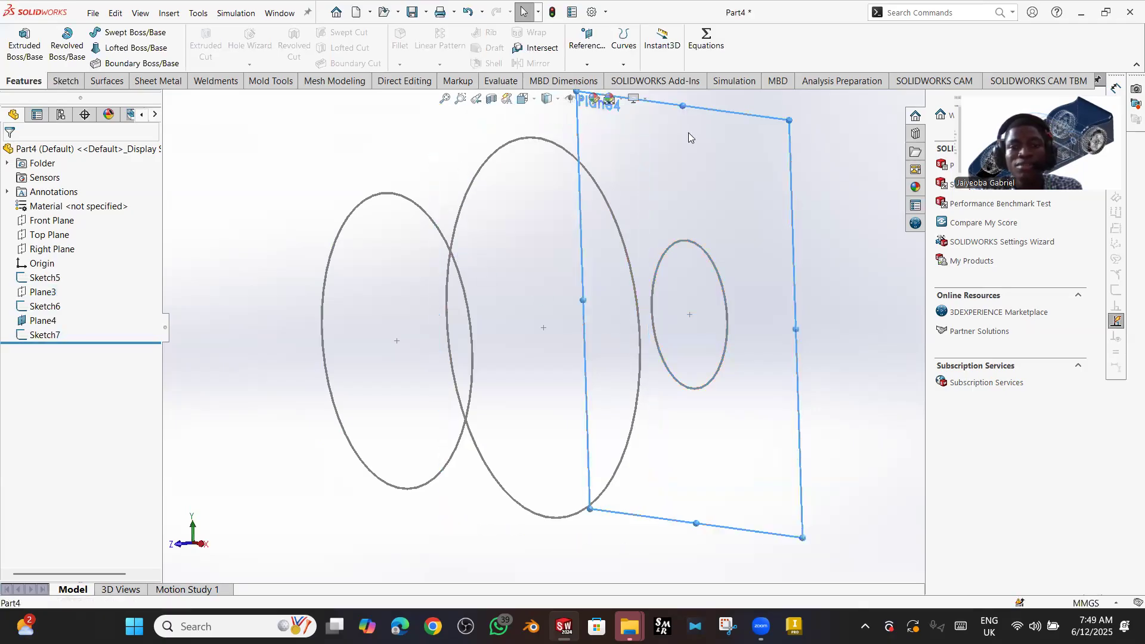
{"action": "left_click", "coordinate": [765, 95]}
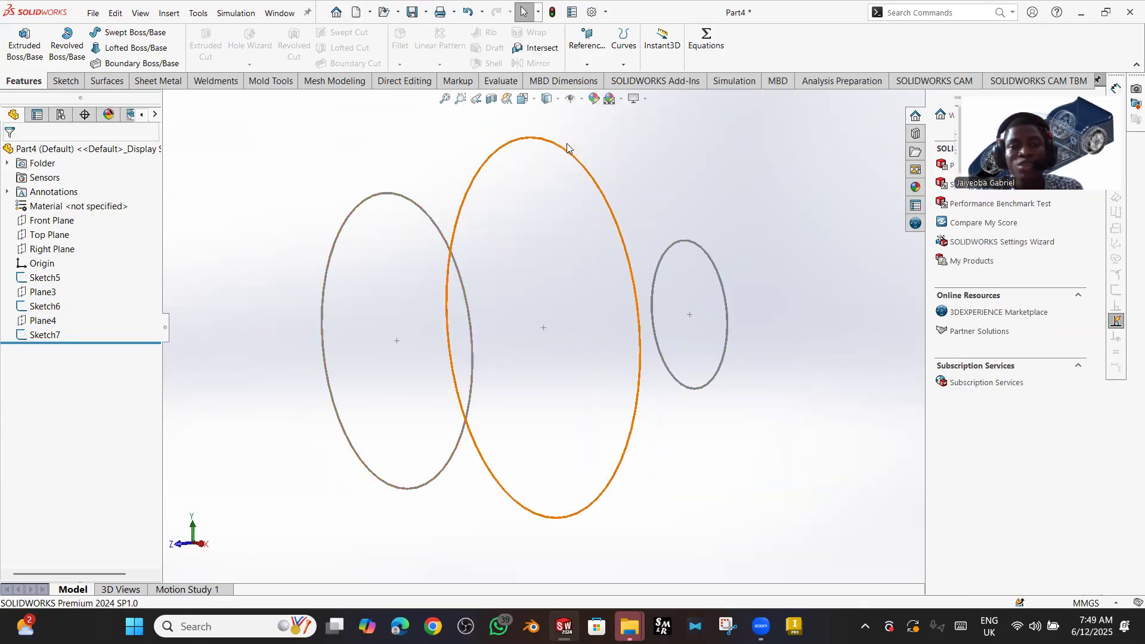
- Create a lofted boss through the three circle sketches, in order from Sketch5 through Sketch6 to Sketch7
{"action": "left_click", "coordinate": [115, 48]}
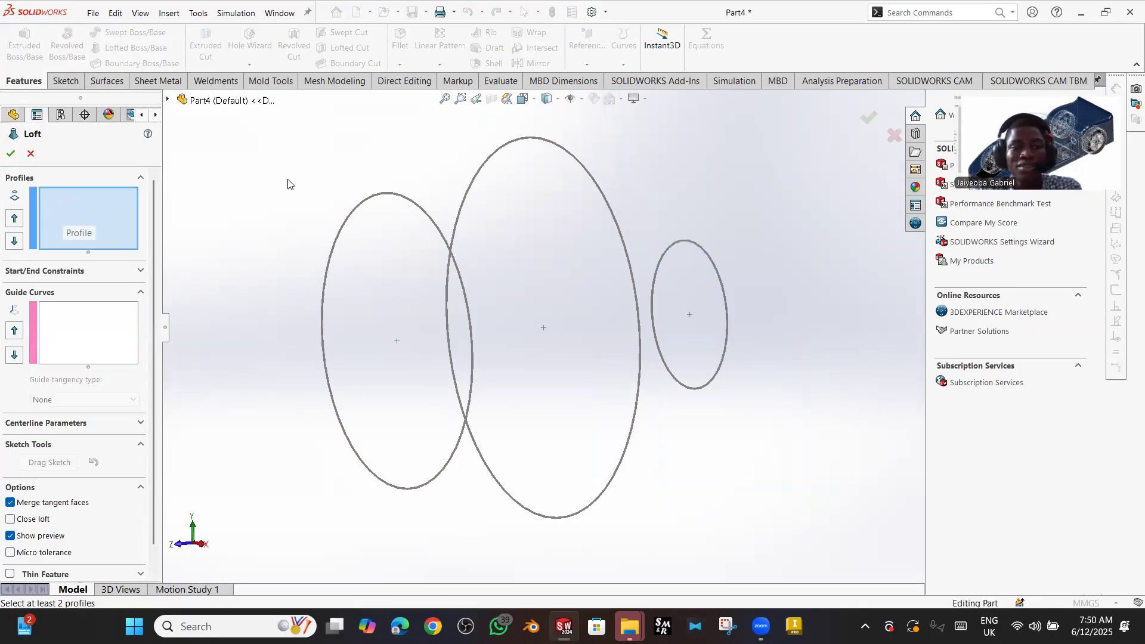
{"action": "left_click", "coordinate": [405, 198]}
{"action": "left_click", "coordinate": [524, 139]}
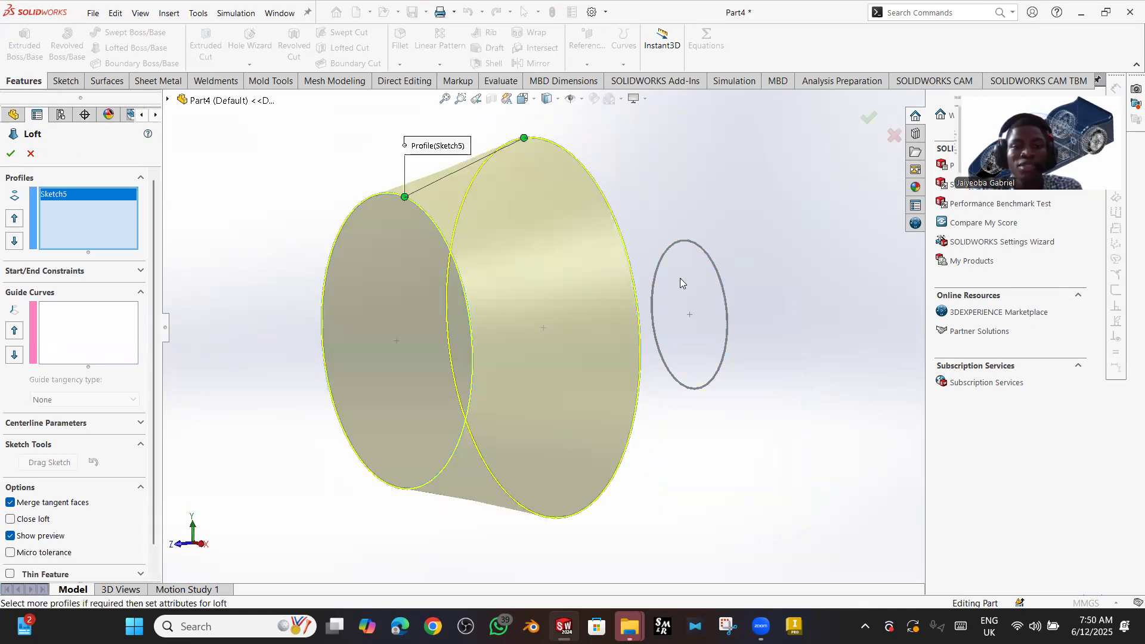
{"action": "left_click", "coordinate": [719, 275]}
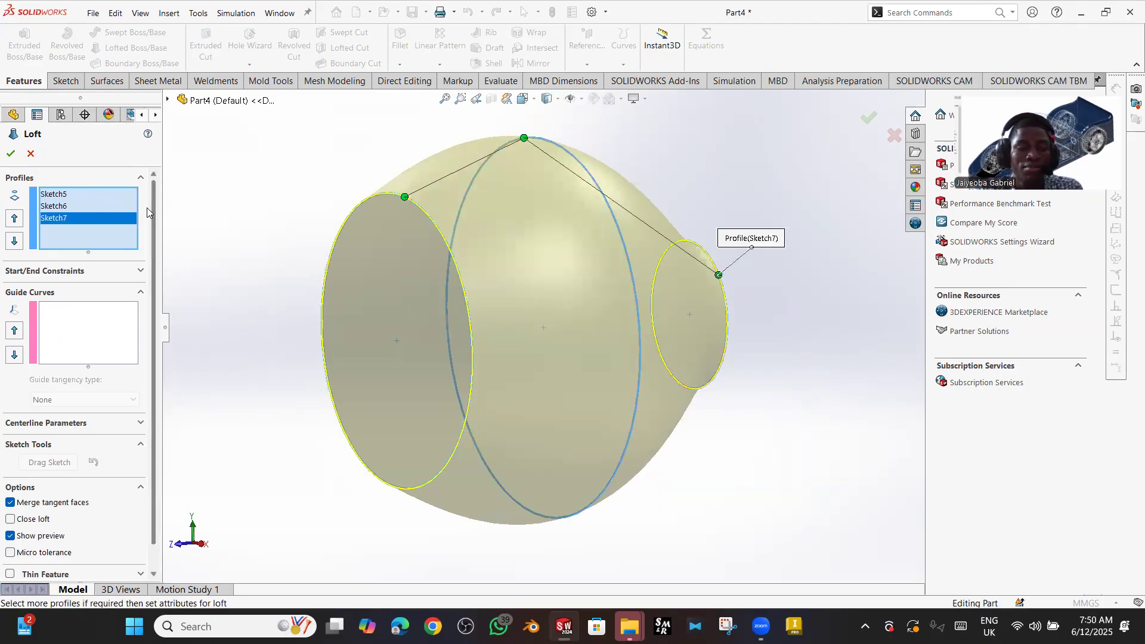
{"action": "left_click", "coordinate": [11, 155]}
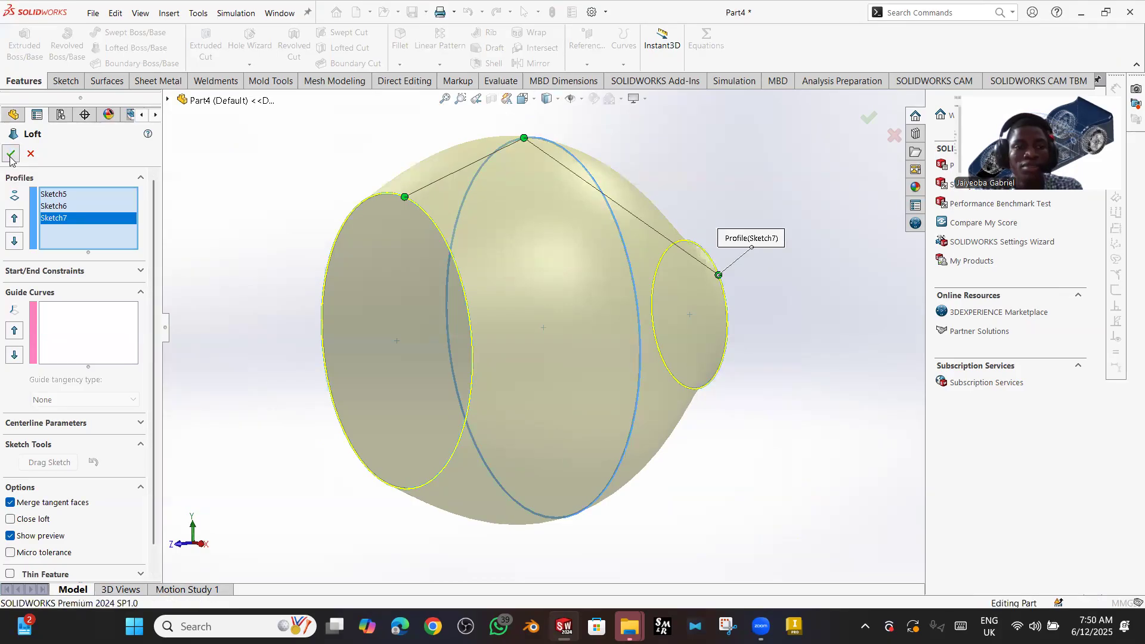
- Shell the lofted body to a 1 mm wall thickness, removing the flat end face at the Sketch5 circle
{"action": "middle_click_drag", "start_coordinate": [358, 275], "coordinate": [472, 234]}
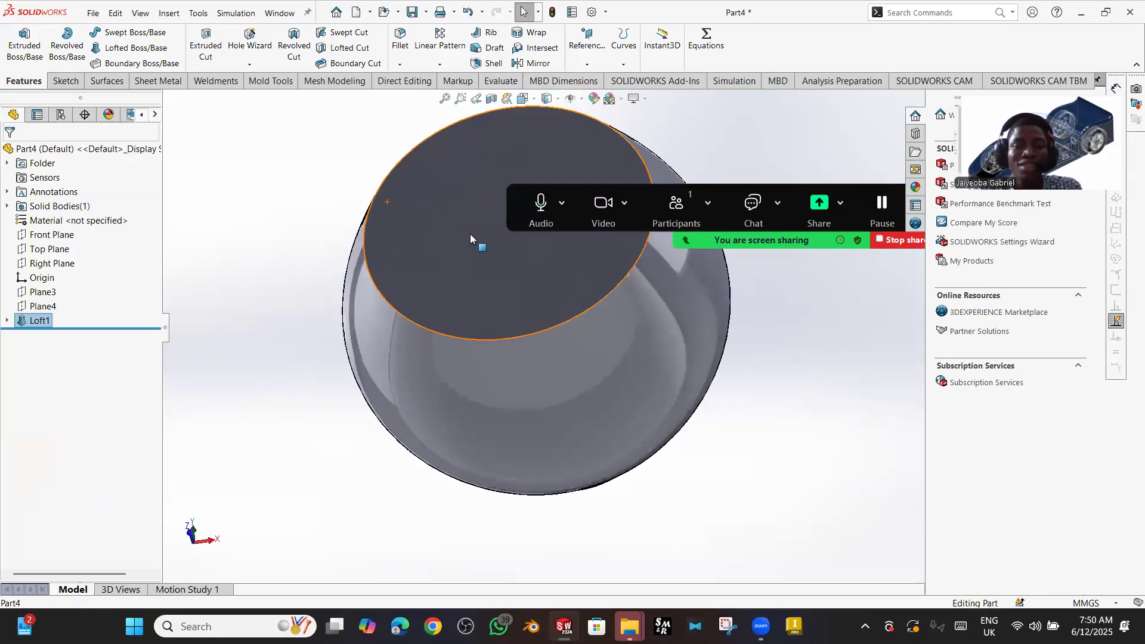
{"action": "left_click", "coordinate": [472, 234]}
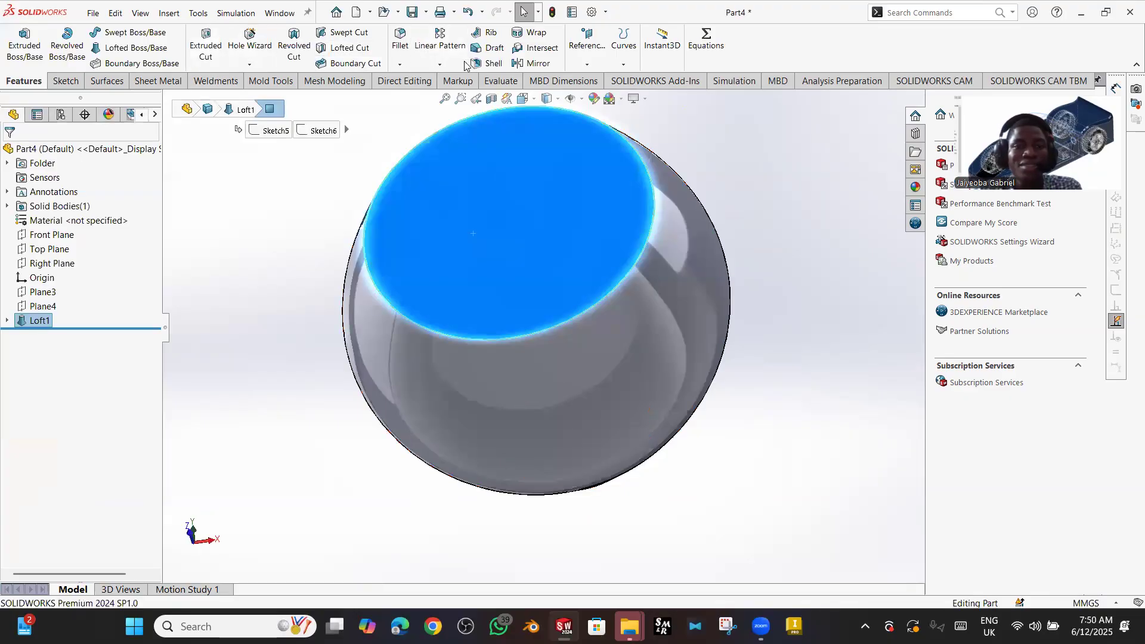
{"action": "left_click", "coordinate": [487, 63]}
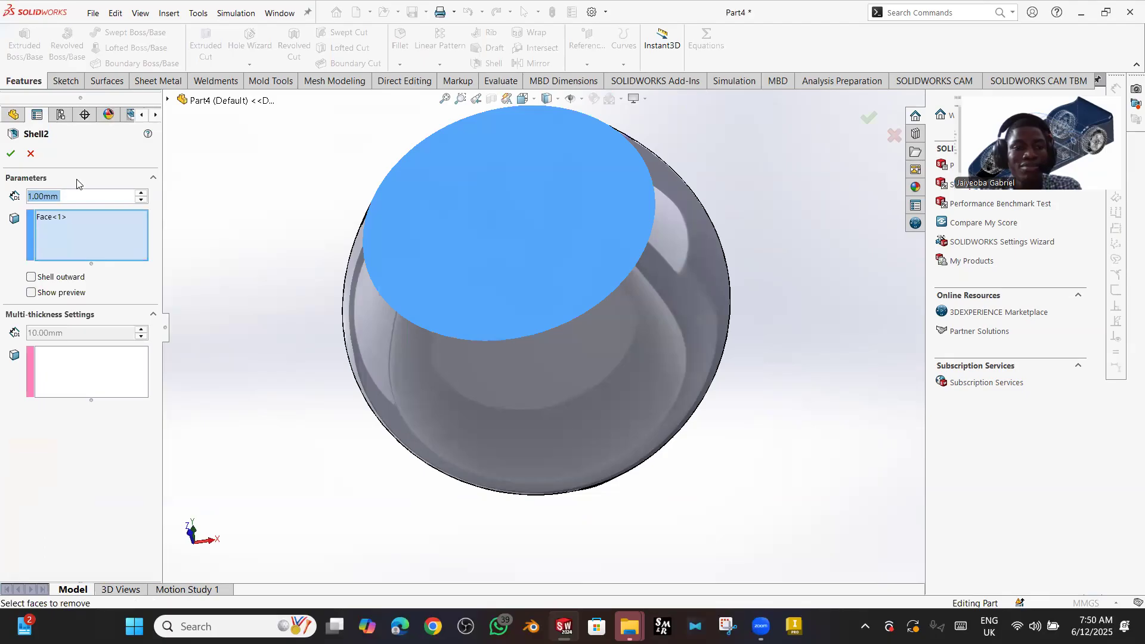
{"action": "left_click", "coordinate": [13, 154]}
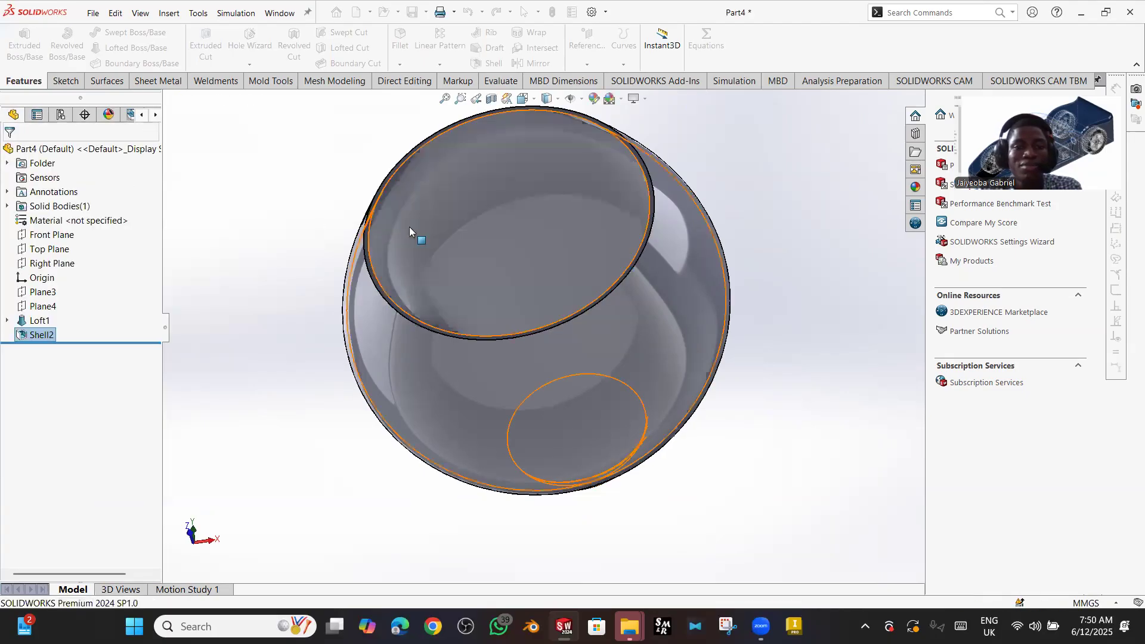
- Inspect the shelled body from several angles, examining the open rim, the wall thickness and the hollow interior
{"action": "middle_click_drag", "start_coordinate": [234, 247], "coordinate": [470, 256]}
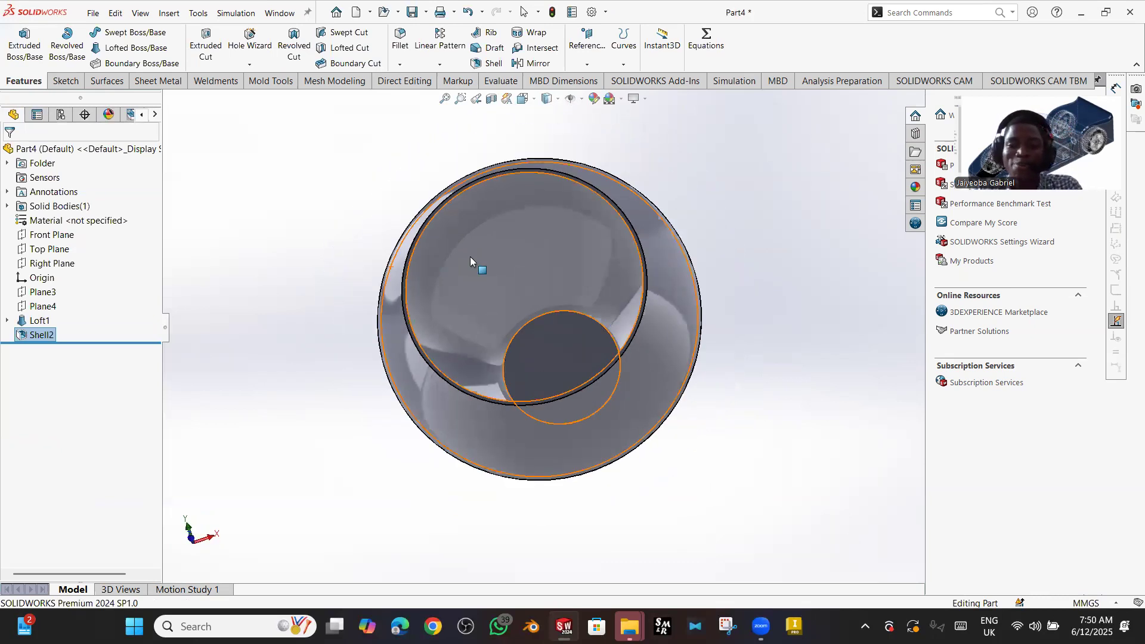
{"action": "middle_click_drag", "start_coordinate": [516, 333], "coordinate": [600, 300]}
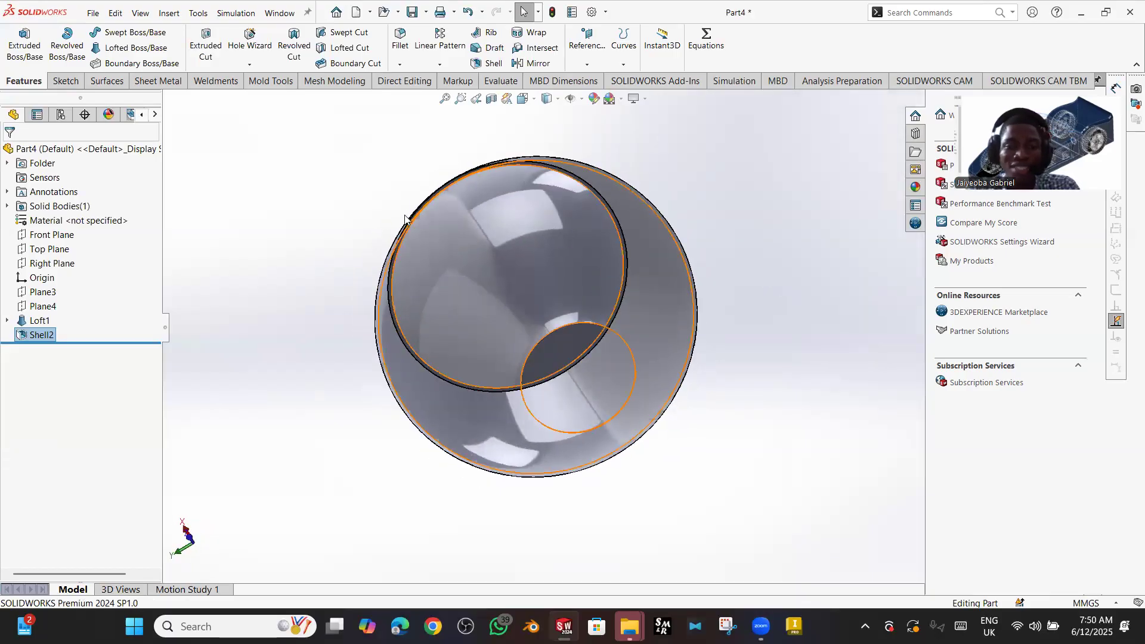
{"action": "scroll", "coordinate": [425, 237], "scroll_direction": "down", "scroll_amount": 3}
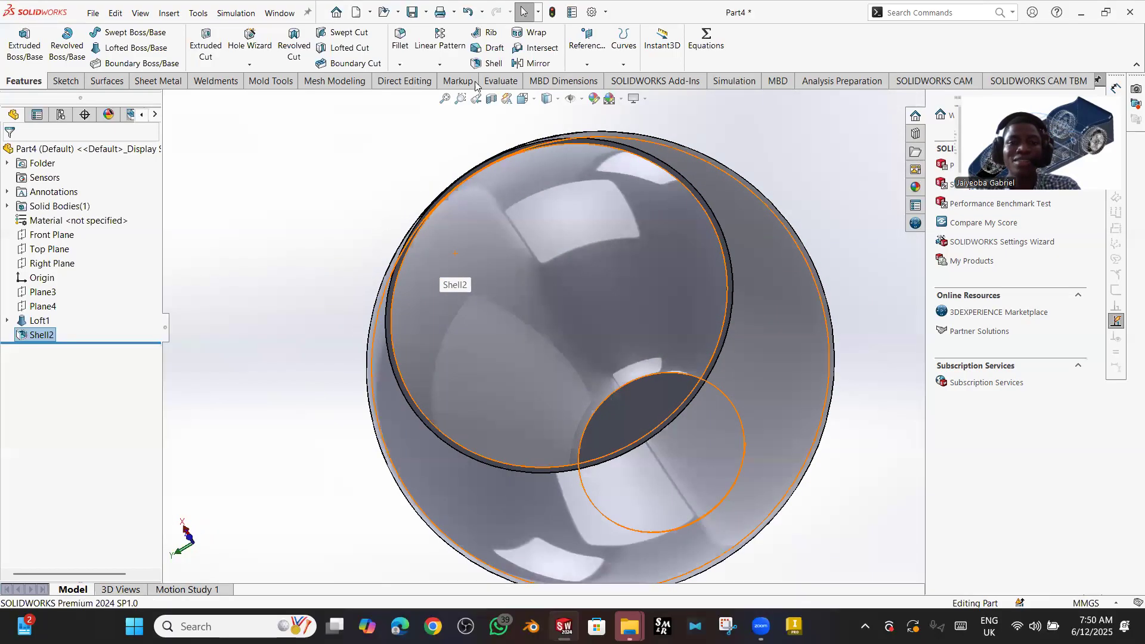
{"action": "left_click", "coordinate": [357, 245]}
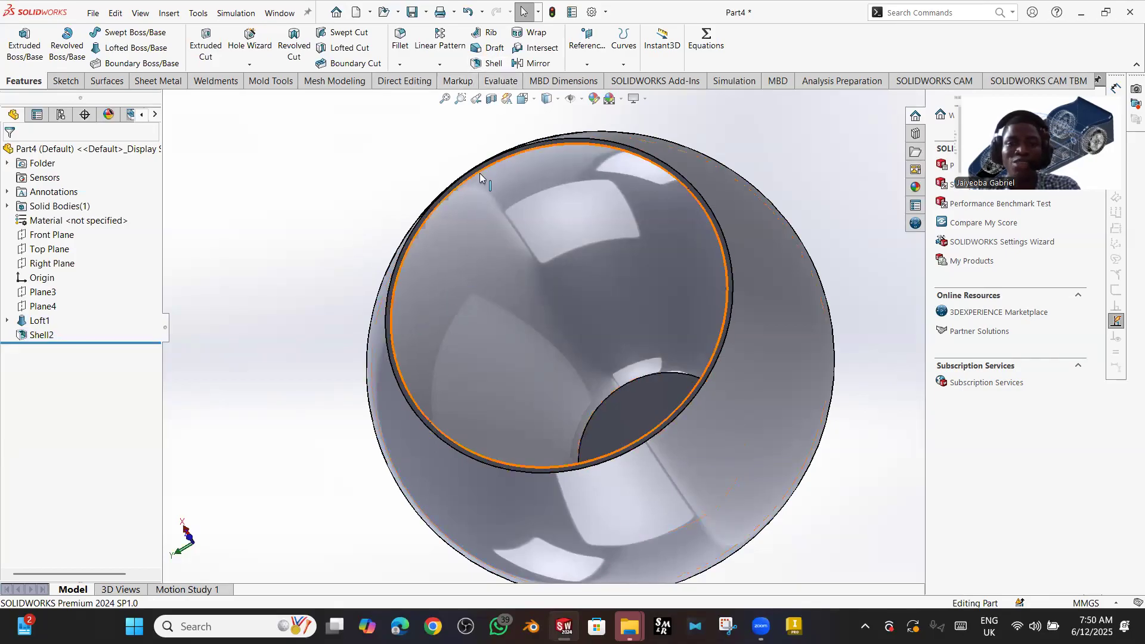
{"action": "scroll", "coordinate": [439, 232], "scroll_direction": "down", "scroll_amount": 10}
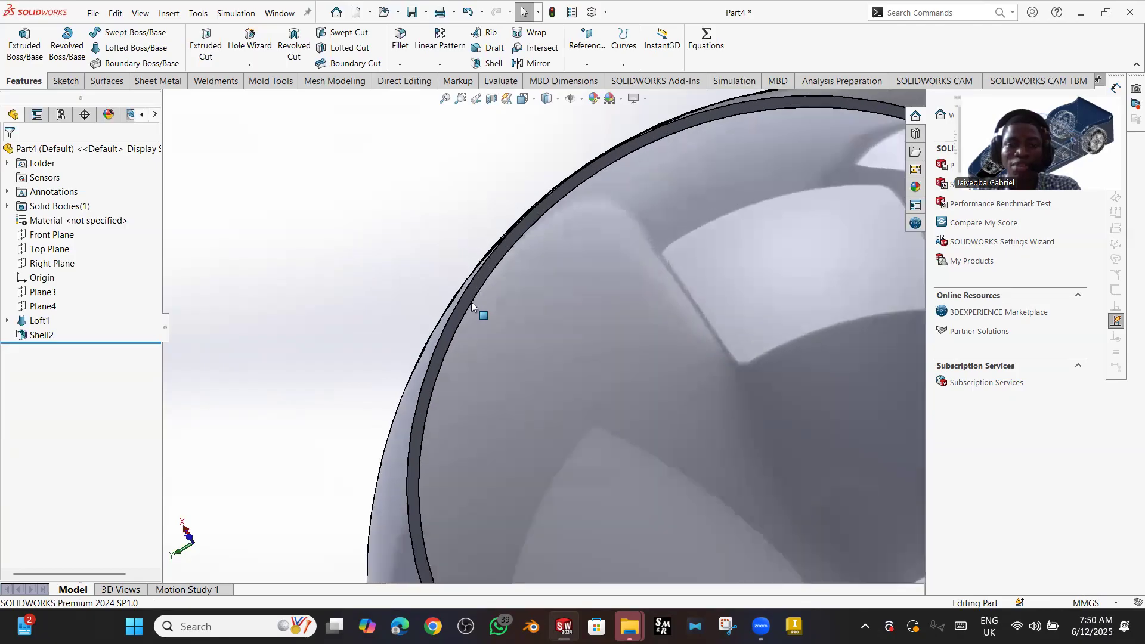
{"action": "scroll", "coordinate": [548, 294], "scroll_direction": "up", "scroll_amount": 6}
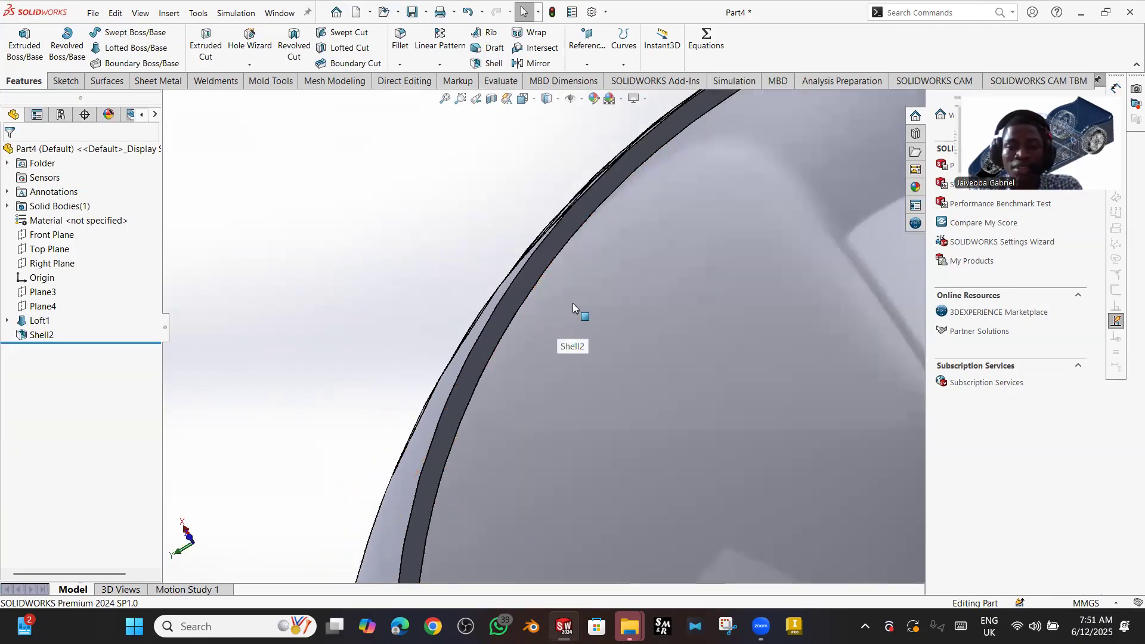
{"action": "scroll", "coordinate": [685, 332], "scroll_direction": "up", "scroll_amount": 8}
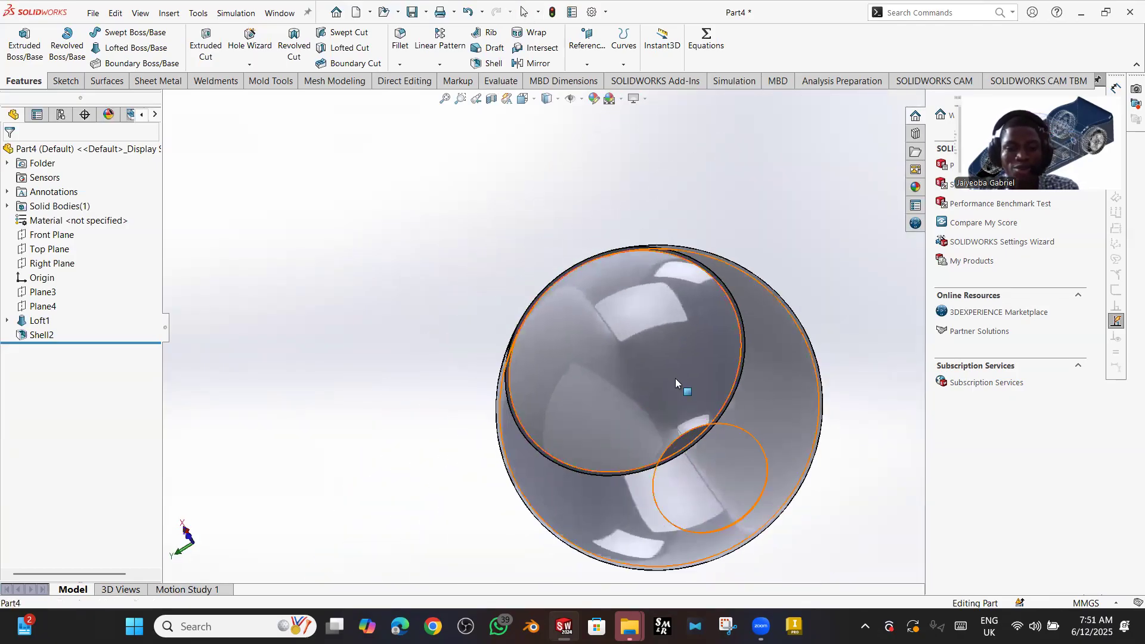
{"action": "key", "text": "f"}
{"action": "middle_click_drag", "start_coordinate": [514, 282], "coordinate": [610, 336]}
{"action": "middle_click_drag", "start_coordinate": [655, 328], "coordinate": [616, 305]}
{"action": "scroll", "coordinate": [642, 226], "scroll_direction": "up", "scroll_amount": 2}
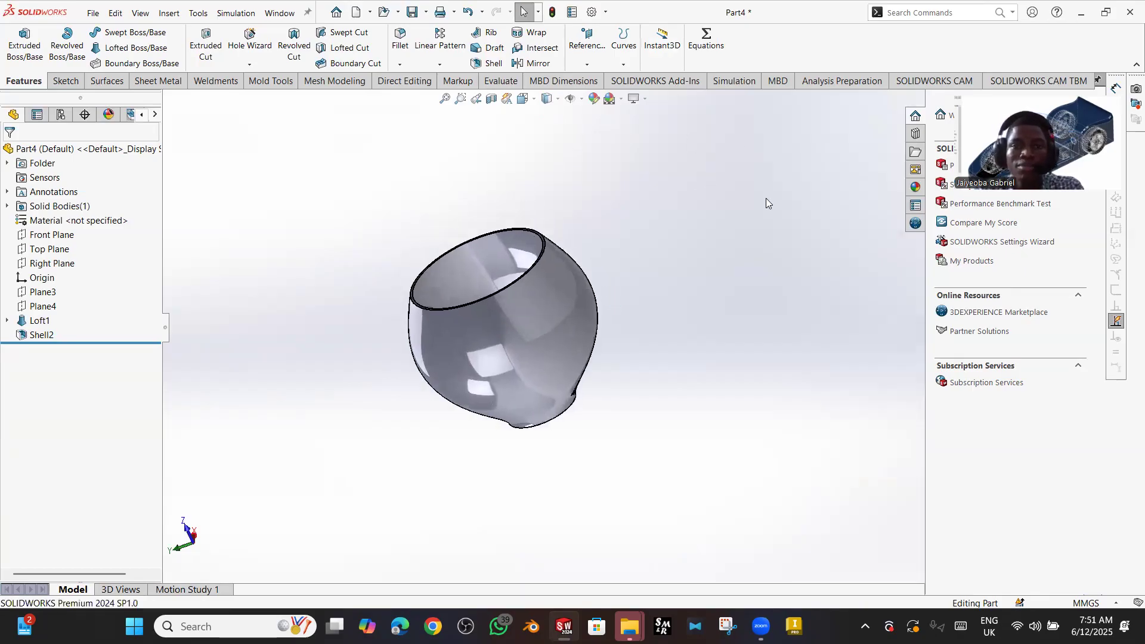
- Change the whole part's appearance colour to blue from the standard colour swatches
{"action": "left_click", "coordinate": [597, 97]}
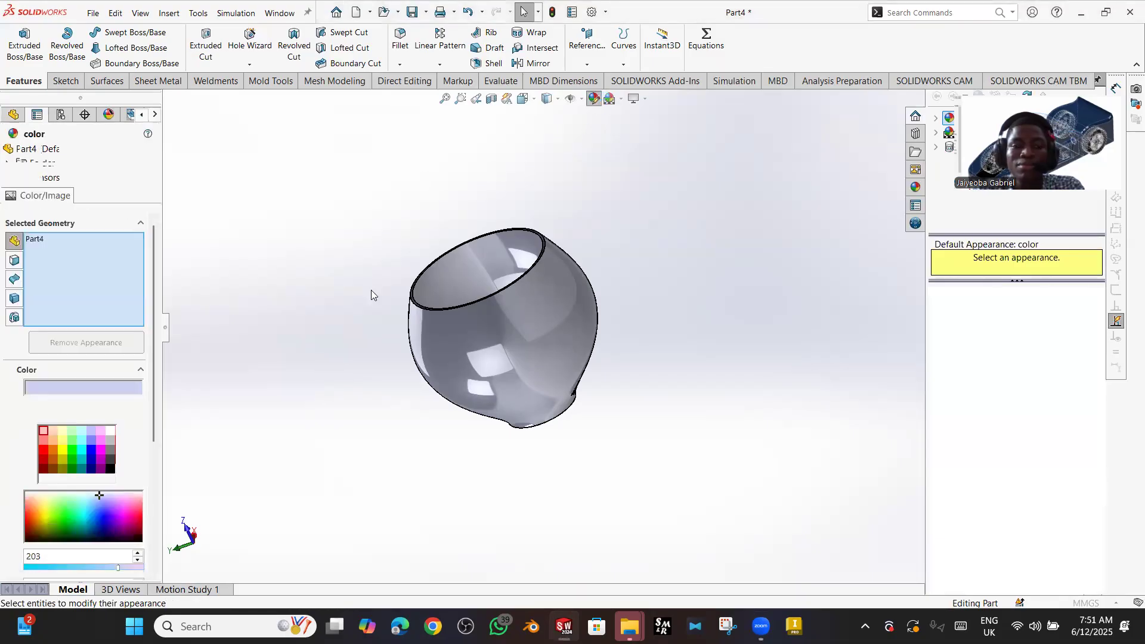
{"action": "left_click", "coordinate": [43, 448]}
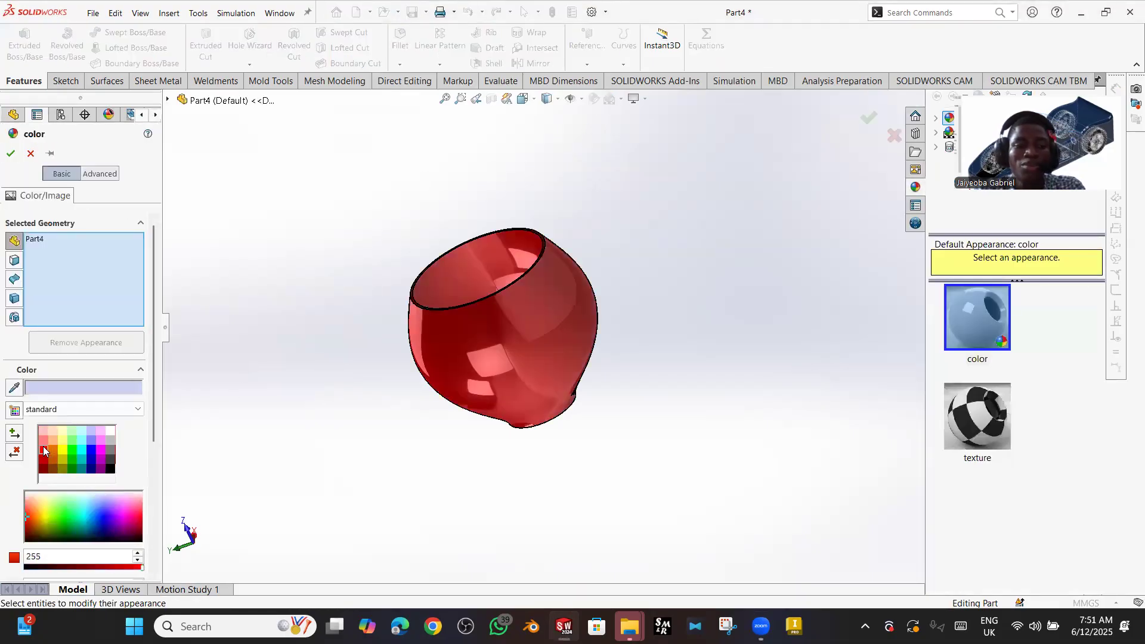
{"action": "left_click", "coordinate": [91, 449]}
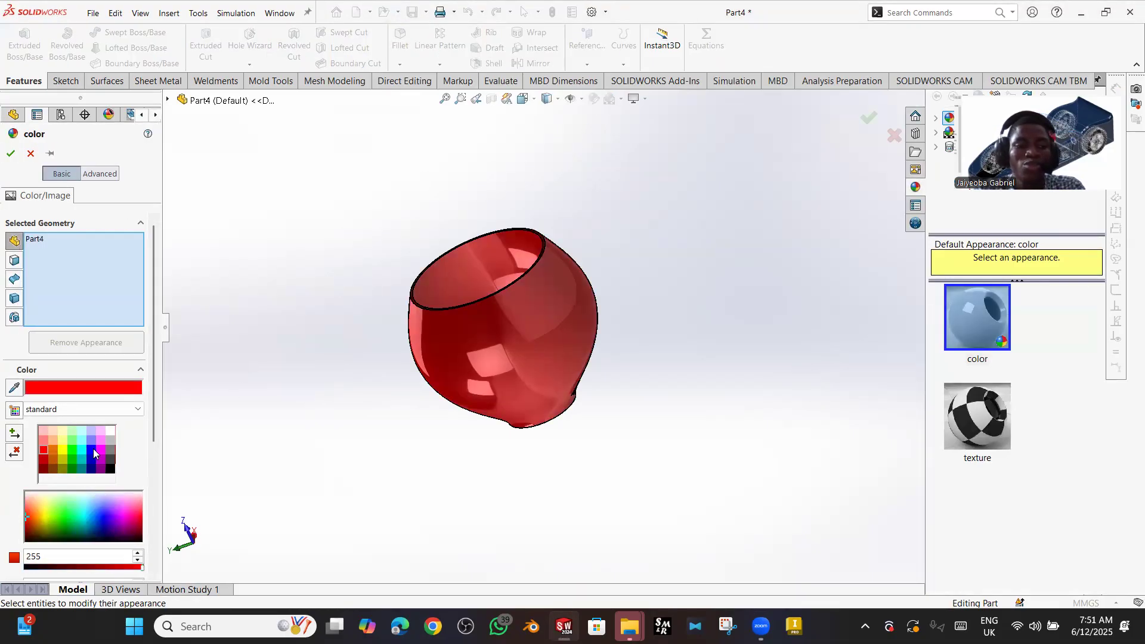
{"action": "left_click", "coordinate": [10, 154]}
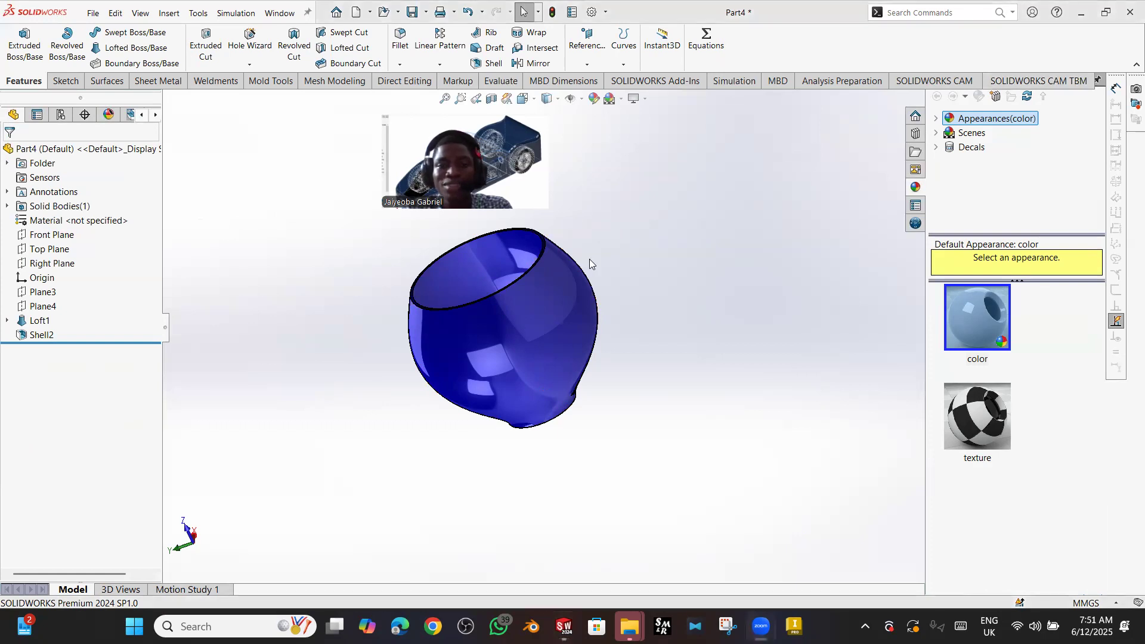
- Select the outer face of the loft and look through the material categories in the appearance library
{"action": "left_click", "coordinate": [577, 281]}
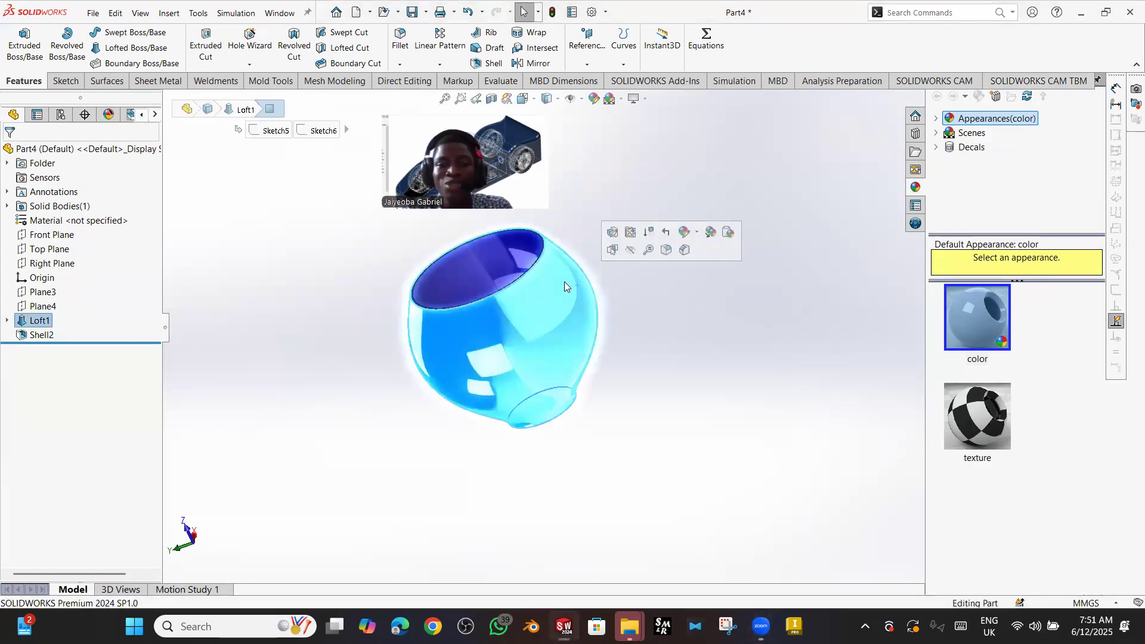
{"action": "left_click", "coordinate": [578, 200]}
{"action": "left_click", "coordinate": [561, 299]}
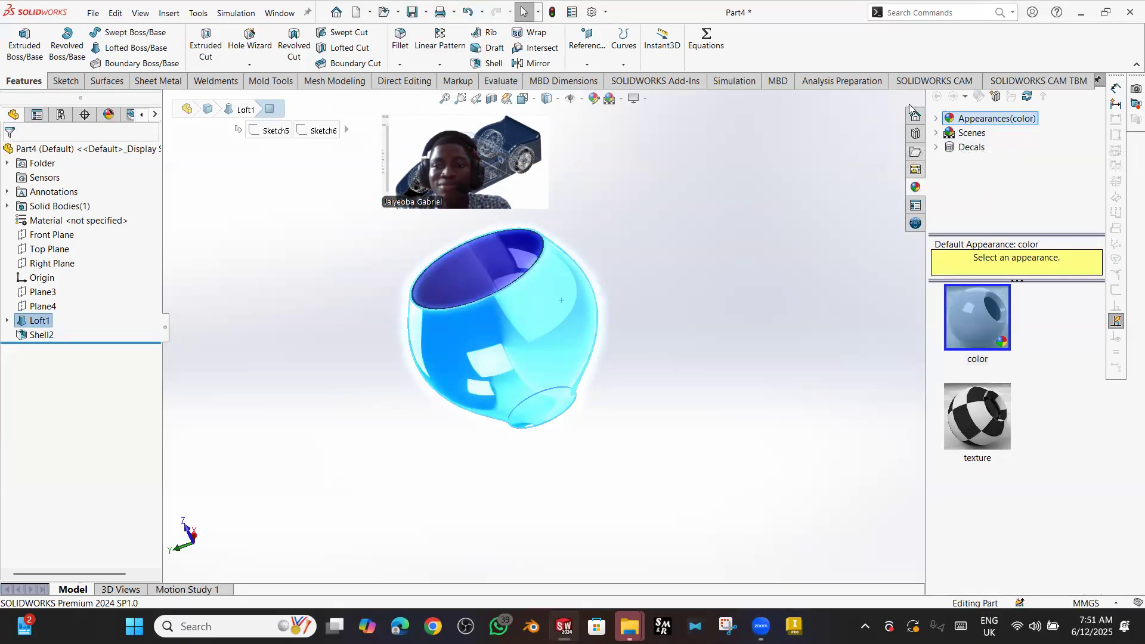
{"action": "left_click", "coordinate": [936, 119]}
{"action": "scroll", "coordinate": [981, 159], "scroll_direction": "down", "scroll_amount": 2}
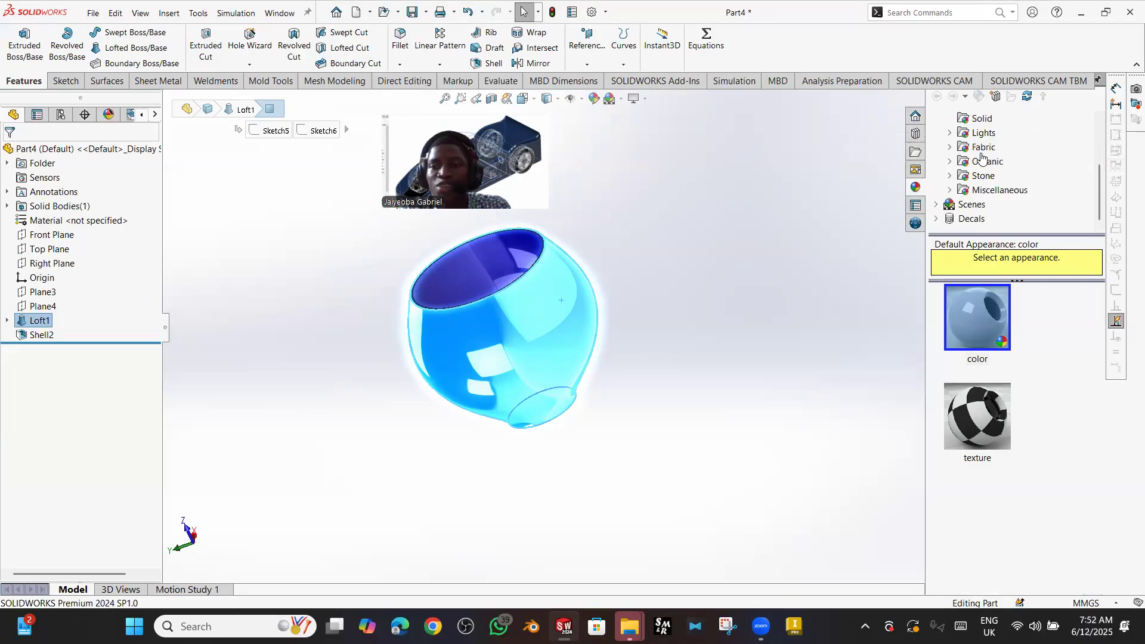
{"action": "scroll", "coordinate": [981, 161], "scroll_direction": "up", "scroll_amount": 2}
{"action": "scroll", "coordinate": [977, 140], "scroll_direction": "down", "scroll_amount": 2}
{"action": "scroll", "coordinate": [977, 138], "scroll_direction": "up", "scroll_amount": 2}
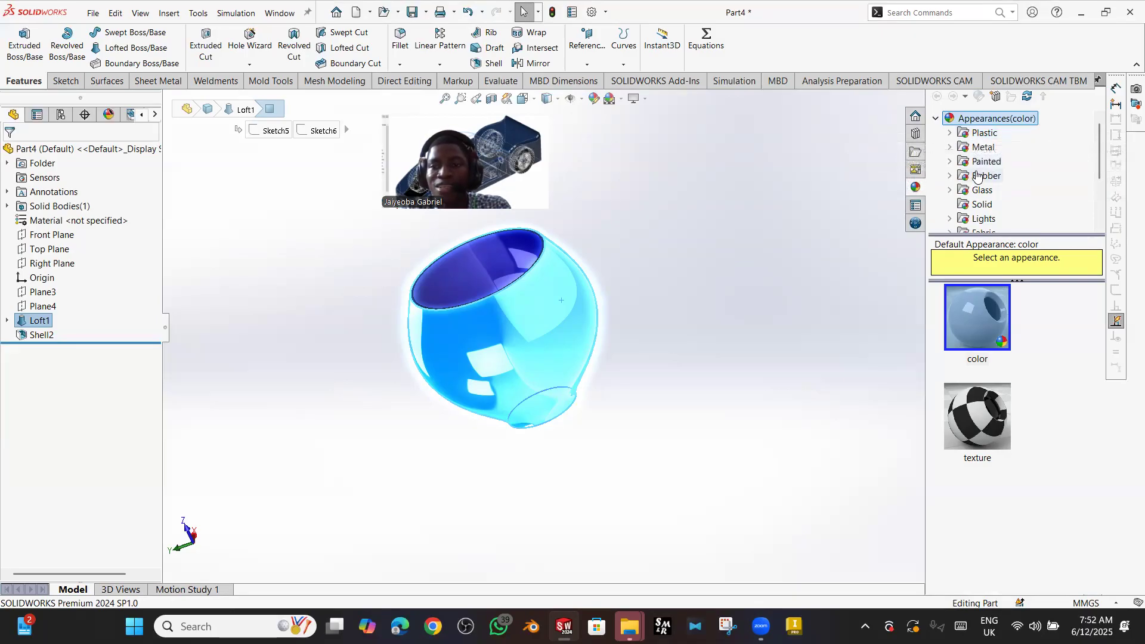
{"action": "scroll", "coordinate": [975, 143], "scroll_direction": "down", "scroll_amount": 2}
{"action": "scroll", "coordinate": [969, 158], "scroll_direction": "up", "scroll_amount": 2}
{"action": "scroll", "coordinate": [962, 172], "scroll_direction": "down", "scroll_amount": 1}
{"action": "scroll", "coordinate": [961, 171], "scroll_direction": "down", "scroll_amount": 1}
{"action": "scroll", "coordinate": [966, 164], "scroll_direction": "up", "scroll_amount": 2}
{"action": "scroll", "coordinate": [972, 155], "scroll_direction": "down", "scroll_amount": 1}
{"action": "scroll", "coordinate": [979, 144], "scroll_direction": "up", "scroll_amount": 1}
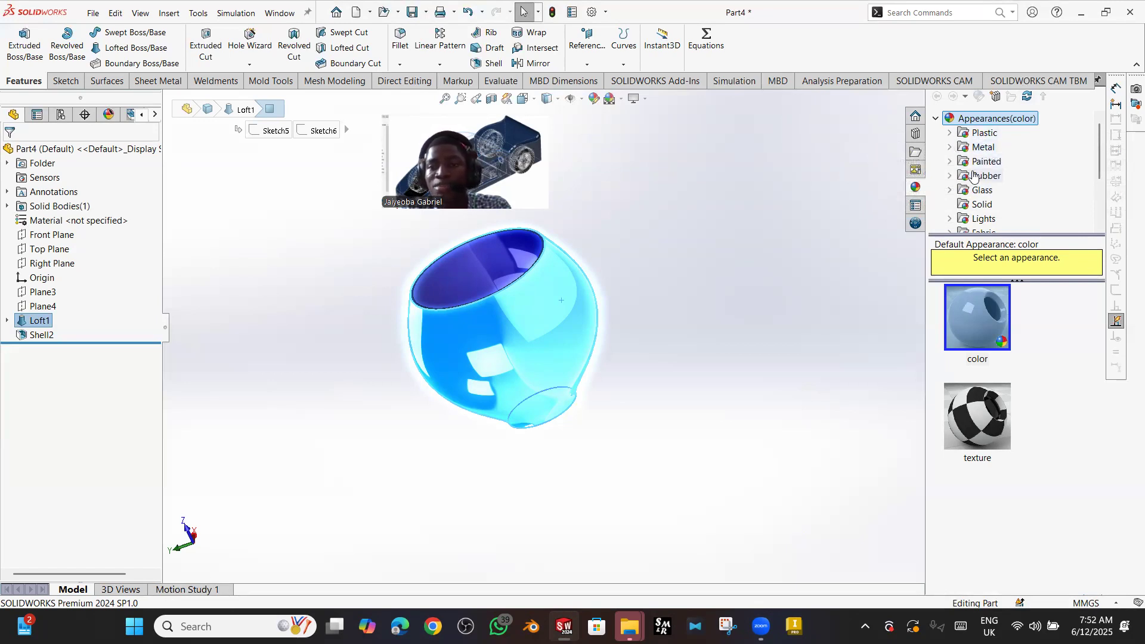
- Look over the subcategories of the Glass appearances and collapse that category again
{"action": "left_click", "coordinate": [951, 191]}
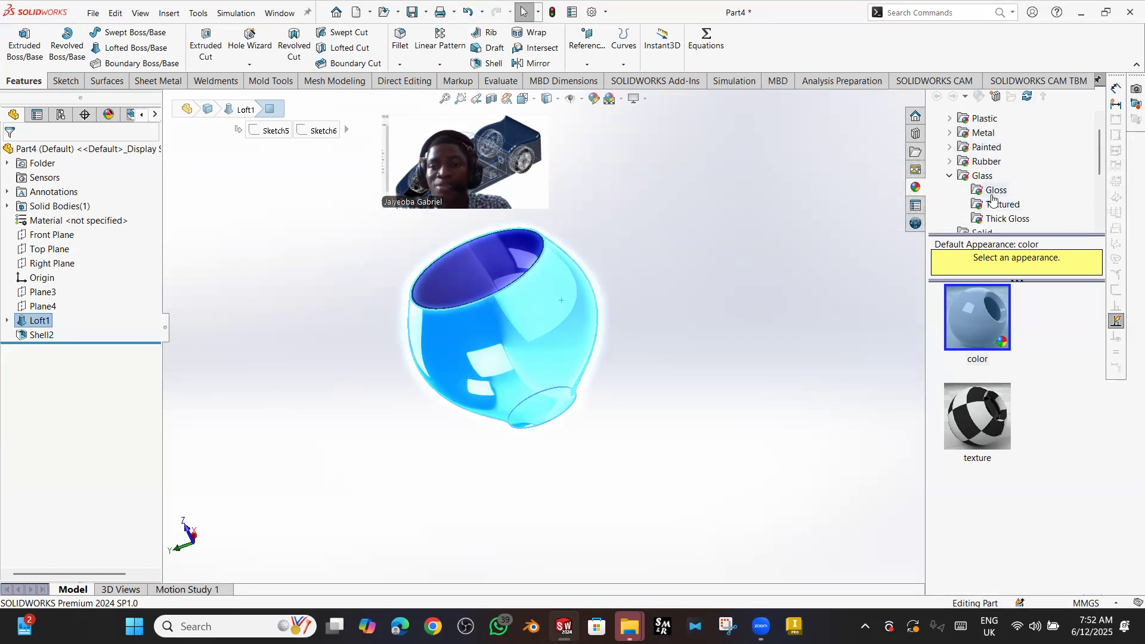
{"action": "scroll", "coordinate": [989, 197], "scroll_direction": "down", "scroll_amount": 2}
{"action": "scroll", "coordinate": [989, 173], "scroll_direction": "up", "scroll_amount": 1}
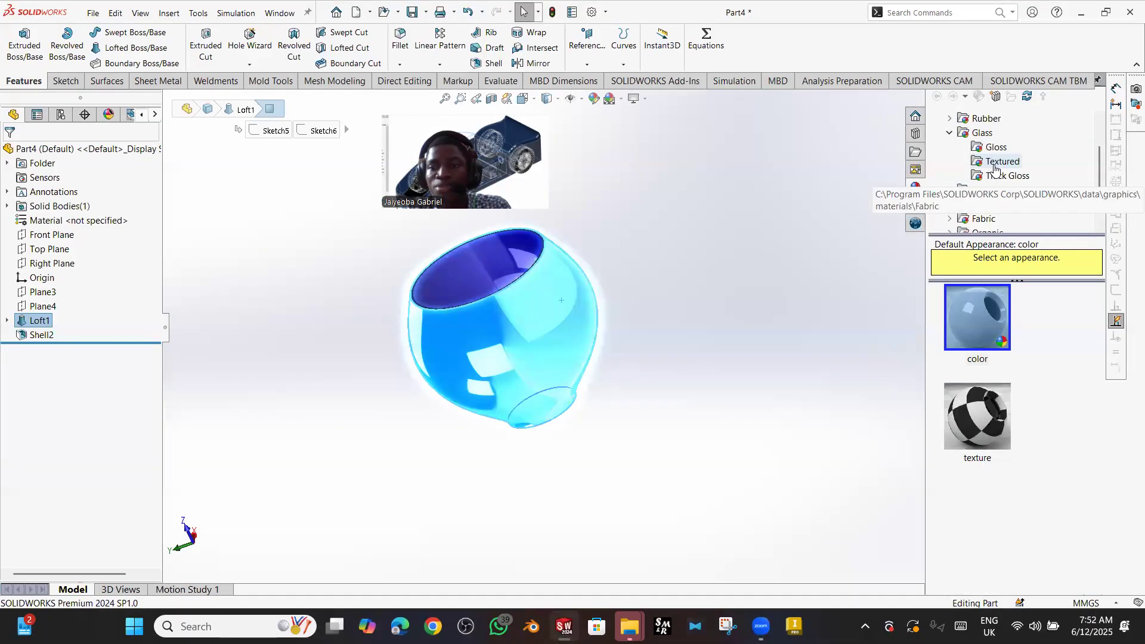
{"action": "scroll", "coordinate": [990, 162], "scroll_direction": "up", "scroll_amount": 1}
{"action": "left_click", "coordinate": [951, 176]}
{"action": "scroll", "coordinate": [967, 161], "scroll_direction": "up", "scroll_amount": 1}
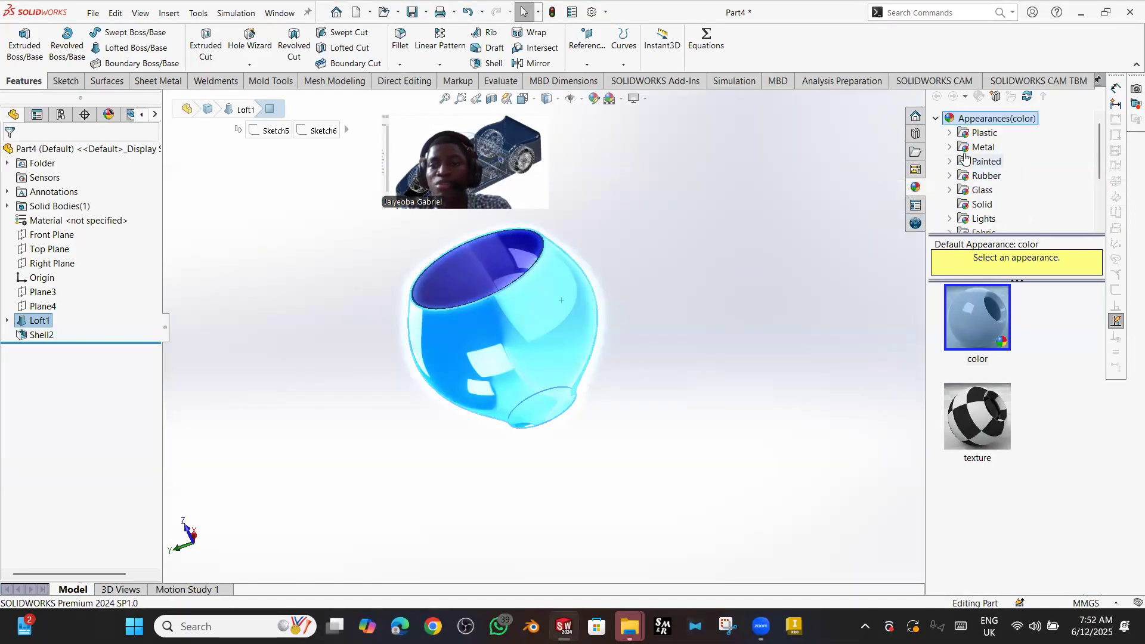
- Expand the Metal appearance category and look through the metals it offers
{"action": "left_click", "coordinate": [950, 147]}
{"action": "scroll", "coordinate": [991, 174], "scroll_direction": "down", "scroll_amount": 3}
{"action": "scroll", "coordinate": [991, 175], "scroll_direction": "down", "scroll_amount": 1}
{"action": "scroll", "coordinate": [989, 162], "scroll_direction": "up", "scroll_amount": 2}
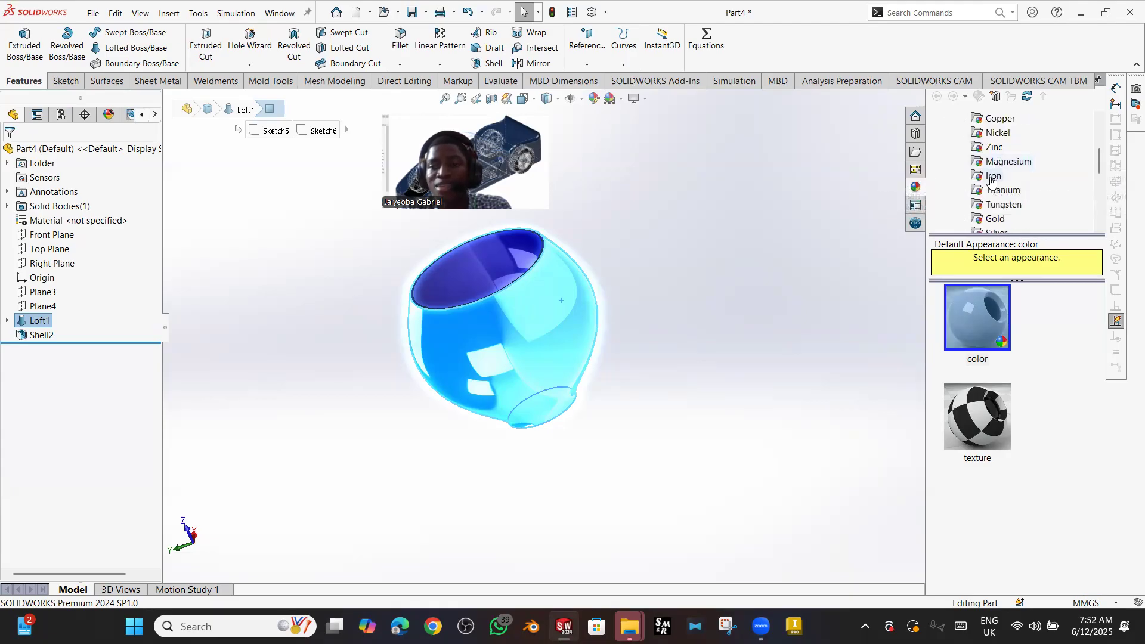
{"action": "scroll", "coordinate": [990, 155], "scroll_direction": "up", "scroll_amount": 2}
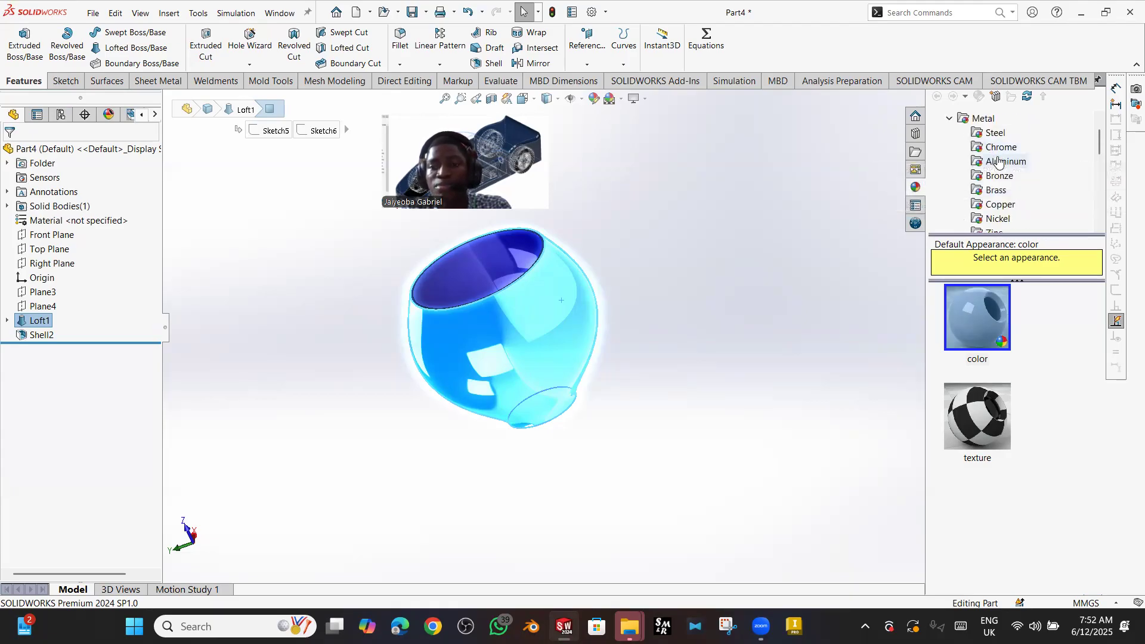
- Browse the Aluminum appearances and try to apply polished aluminum to the part
{"action": "left_click", "coordinate": [1000, 162]}
{"action": "scroll", "coordinate": [987, 306], "scroll_direction": "down", "scroll_amount": 1}
{"action": "scroll", "coordinate": [983, 310], "scroll_direction": "up", "scroll_amount": 1}
{"action": "scroll", "coordinate": [972, 365], "scroll_direction": "down", "scroll_amount": 3}
{"action": "scroll", "coordinate": [971, 367], "scroll_direction": "down", "scroll_amount": 2}
{"action": "scroll", "coordinate": [983, 396], "scroll_direction": "up", "scroll_amount": 5}
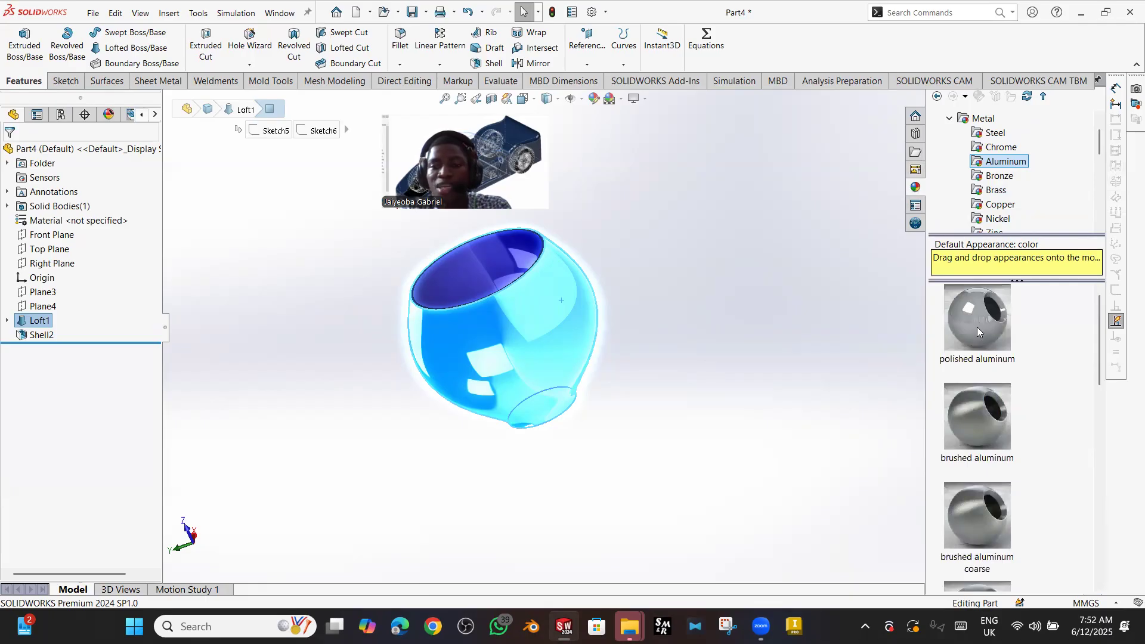
{"action": "left_click", "coordinate": [976, 321]}
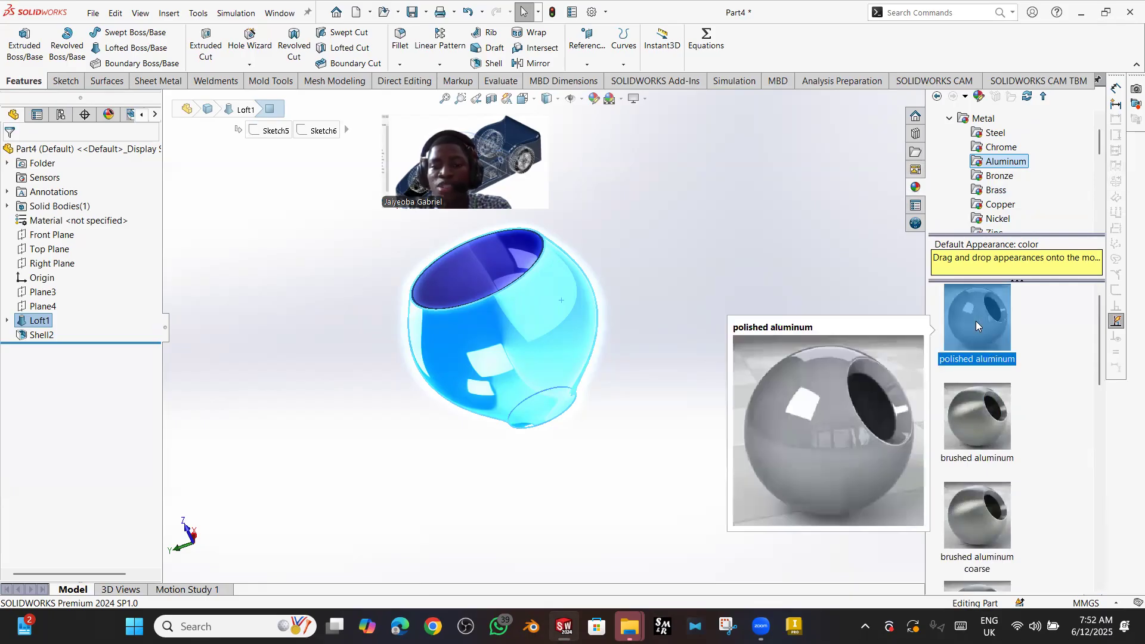
{"action": "left_click_drag", "start_coordinate": [976, 321], "coordinate": [717, 289]}
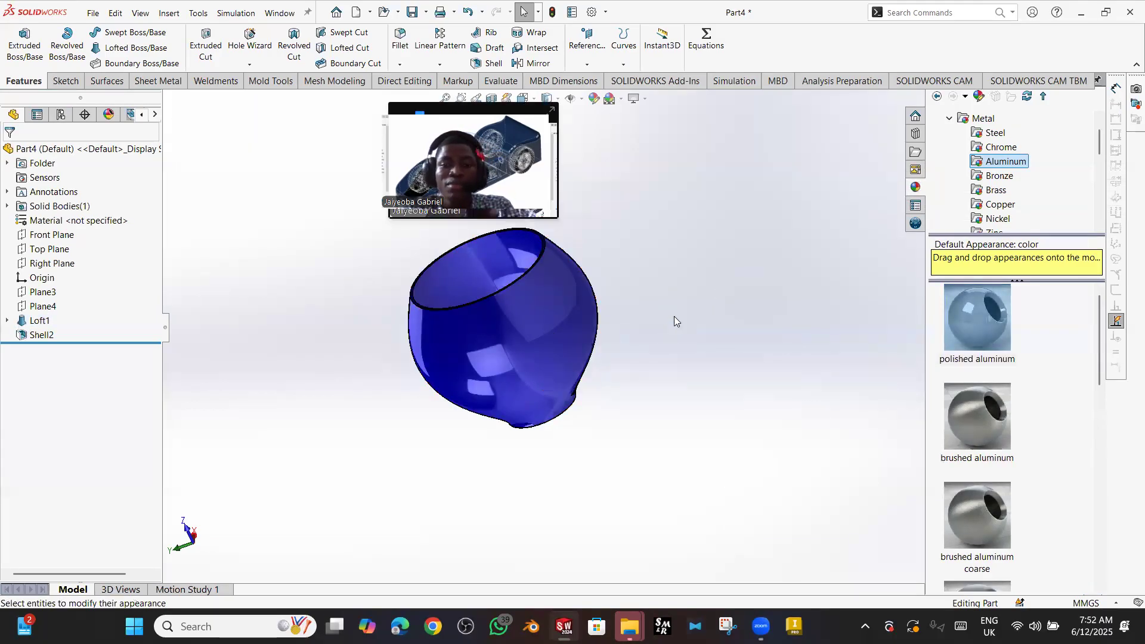
- Apply the polished bronze appearance from the Bronze metals to the part
{"action": "left_click", "coordinate": [991, 177]}
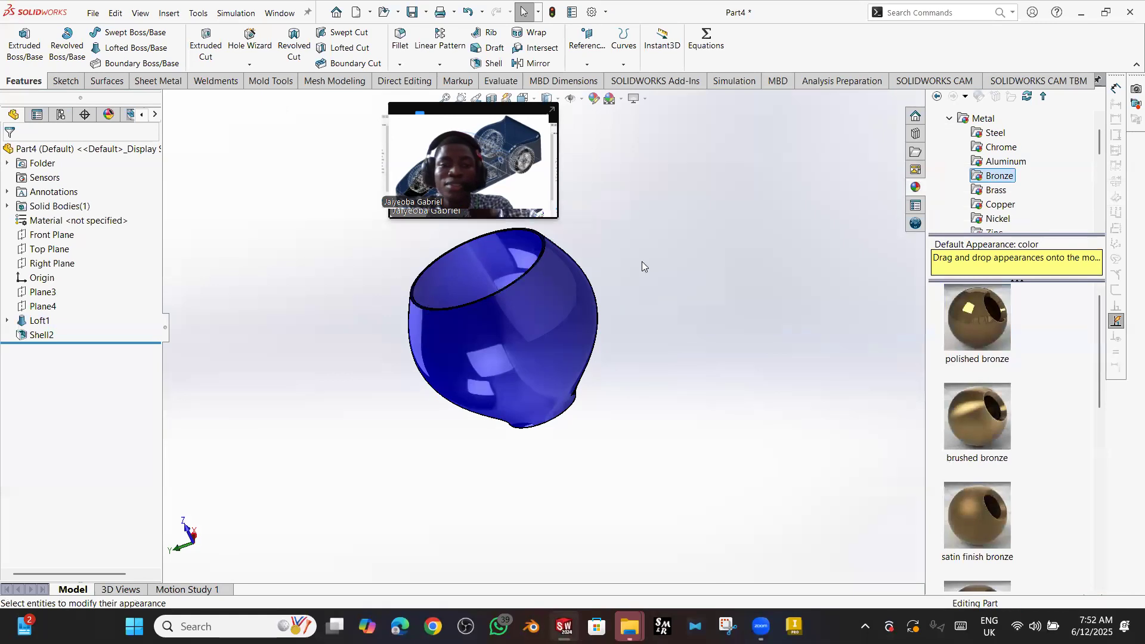
{"action": "left_click", "coordinate": [482, 325]}
{"action": "left_click", "coordinate": [502, 316]}
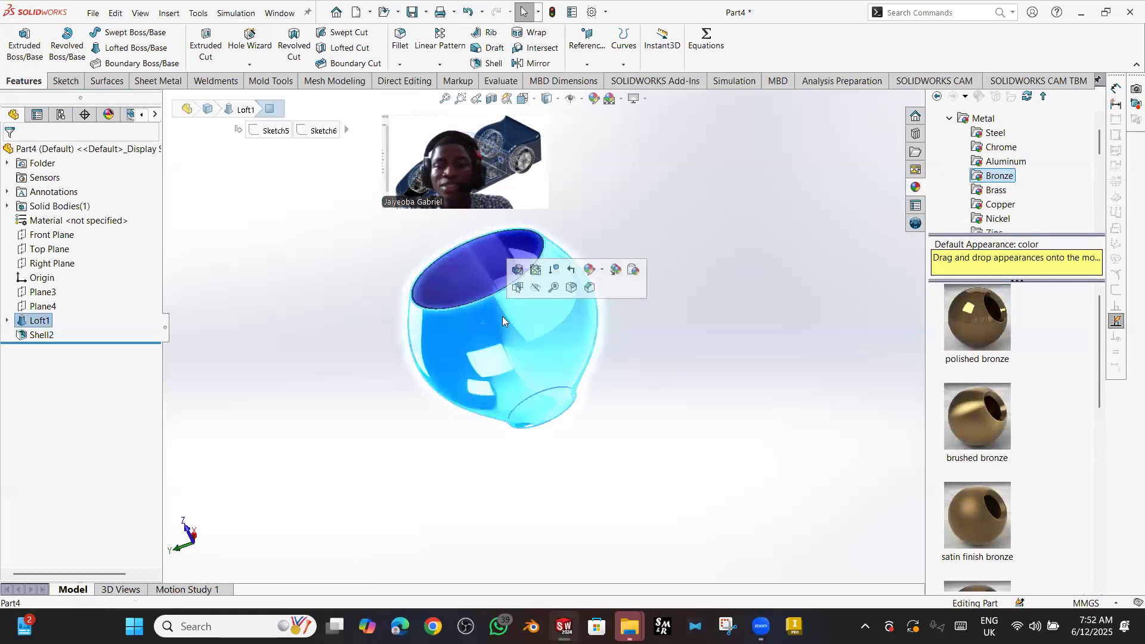
{"action": "left_click", "coordinate": [961, 343]}
{"action": "double_click", "coordinate": [968, 316]}
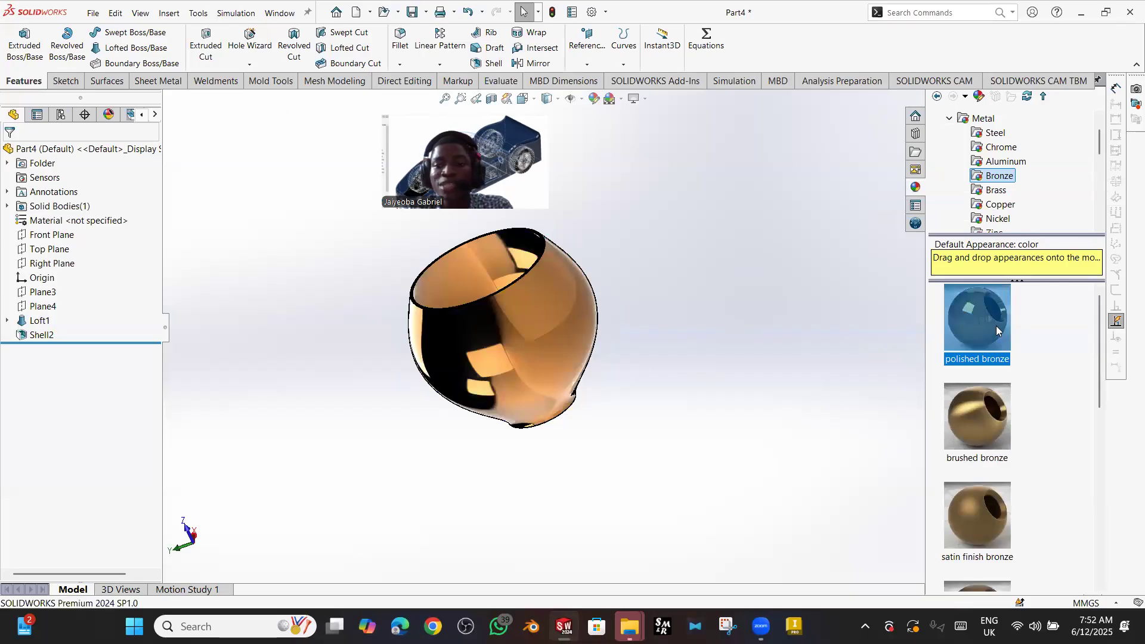
- Apply the polished aluminum appearance from the Aluminum metals to the part
{"action": "left_click", "coordinate": [1006, 161]}
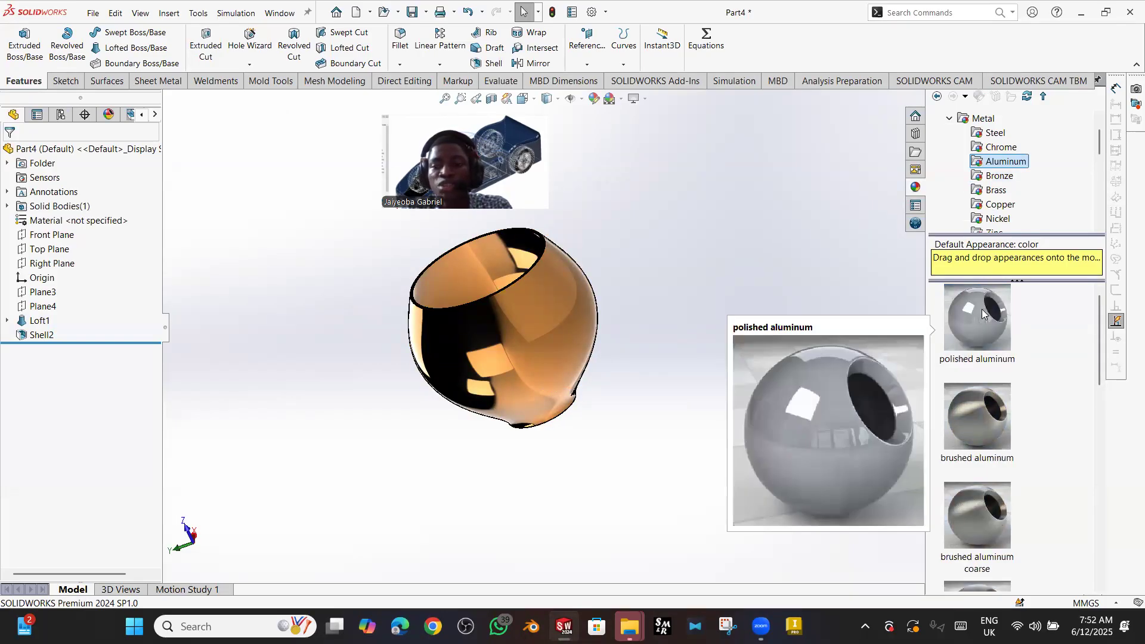
{"action": "double_click", "coordinate": [981, 309]}
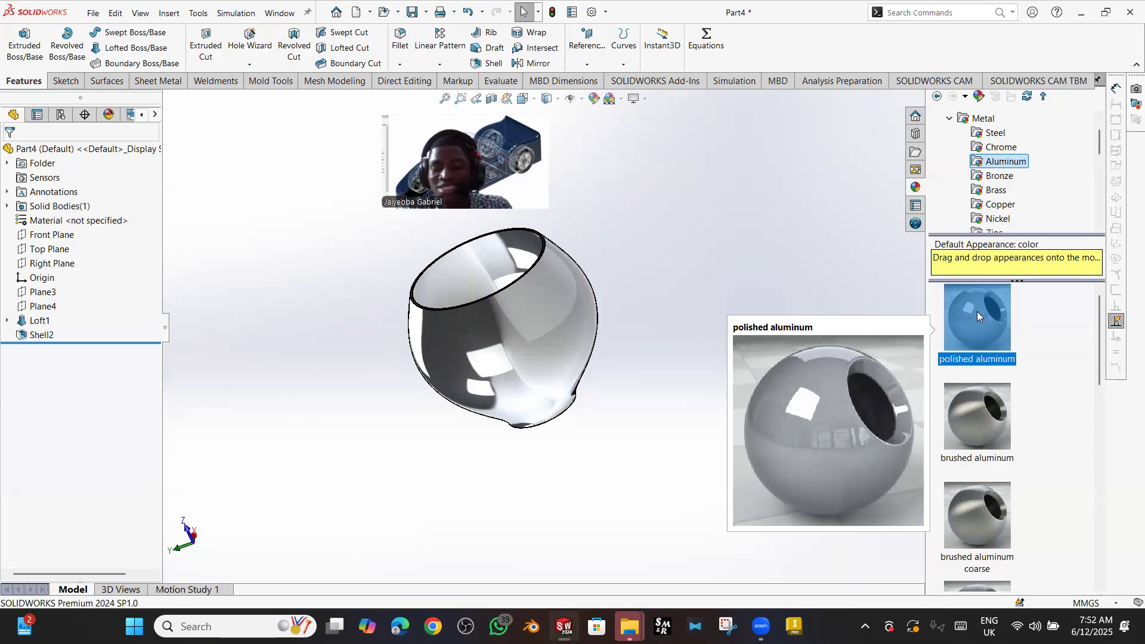
{"action": "left_click_drag", "start_coordinate": [977, 311], "coordinate": [673, 259]}
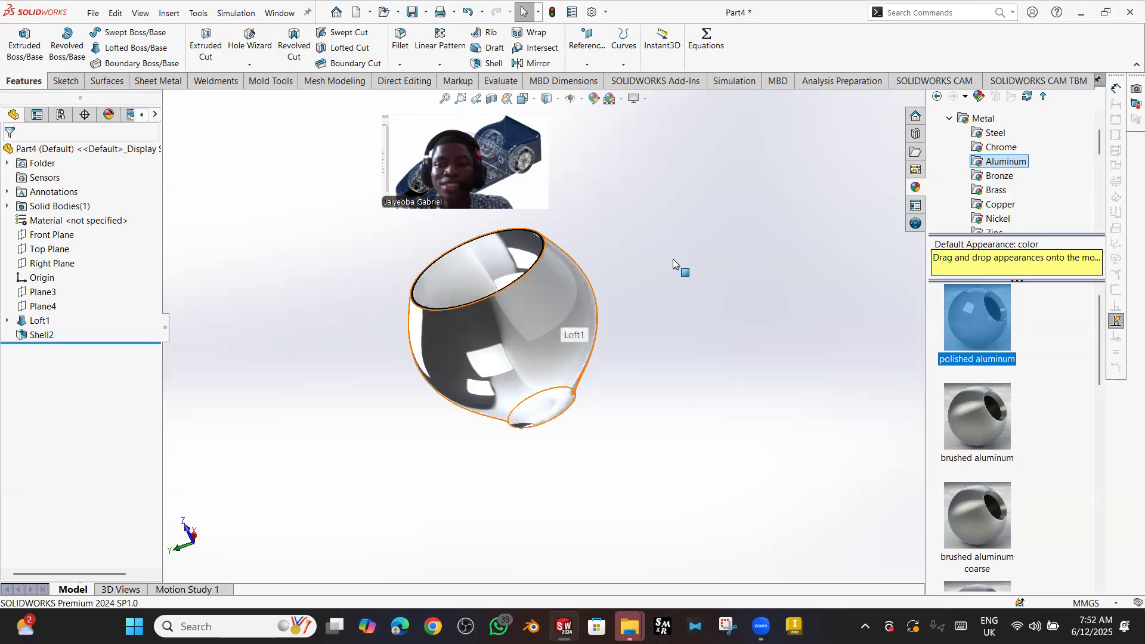
- Apply the burlap appearance from the Cloth group of the Fabric category to the part and view it from another angle
{"action": "scroll", "coordinate": [988, 203], "scroll_direction": "down", "scroll_amount": 5}
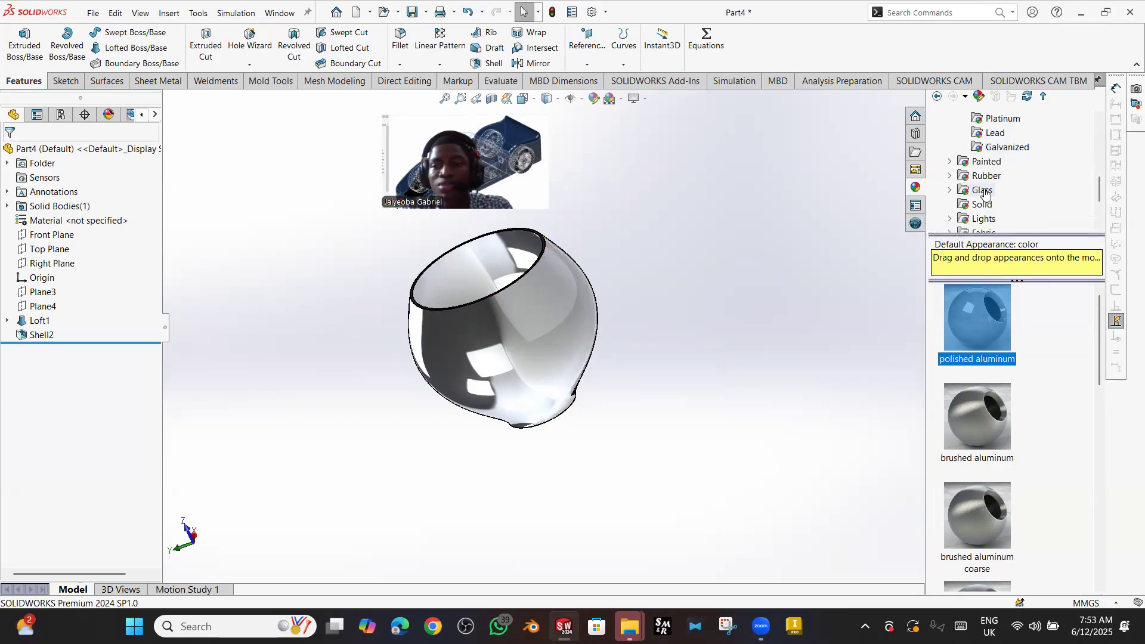
{"action": "scroll", "coordinate": [986, 192], "scroll_direction": "down", "scroll_amount": 2}
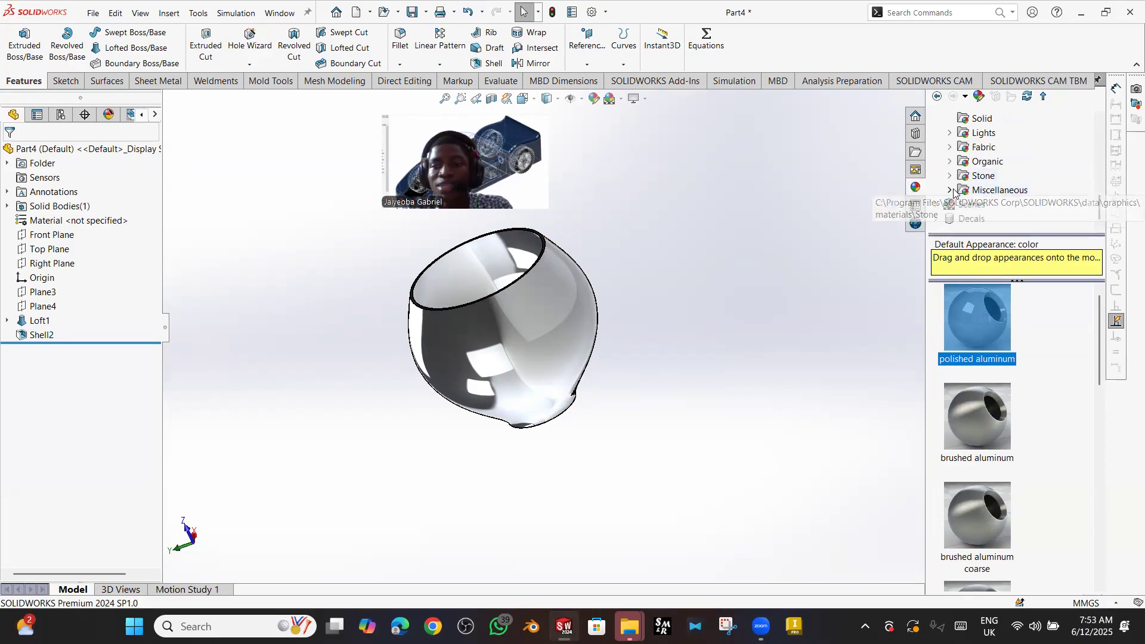
{"action": "left_click", "coordinate": [952, 190]}
{"action": "scroll", "coordinate": [966, 191], "scroll_direction": "down", "scroll_amount": 1}
{"action": "scroll", "coordinate": [981, 165], "scroll_direction": "up", "scroll_amount": 3}
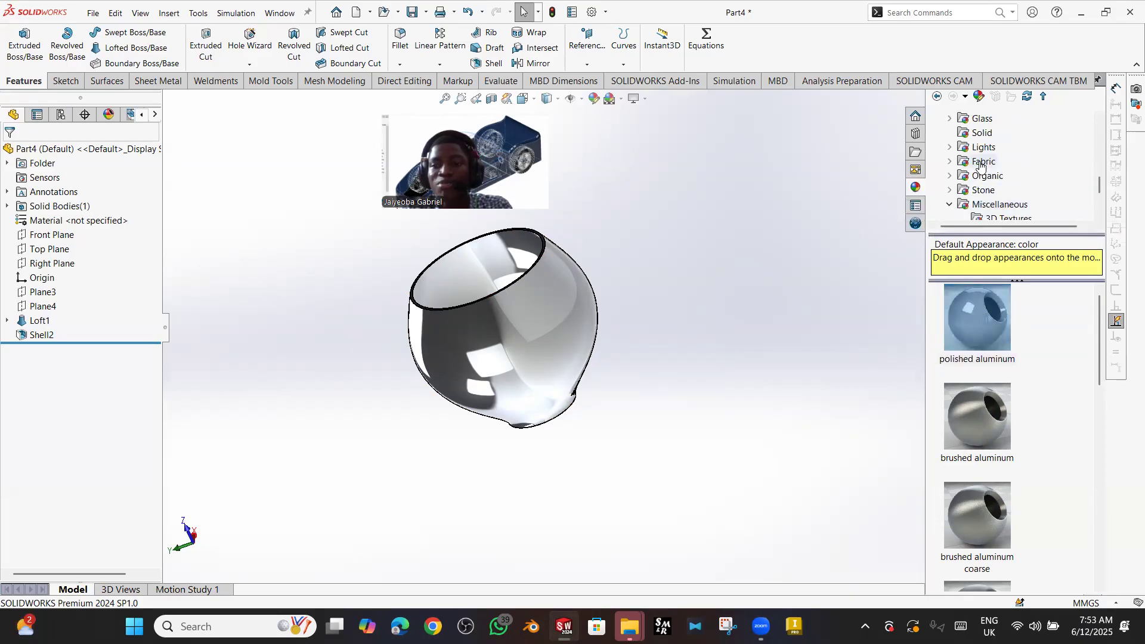
{"action": "left_click", "coordinate": [950, 163]}
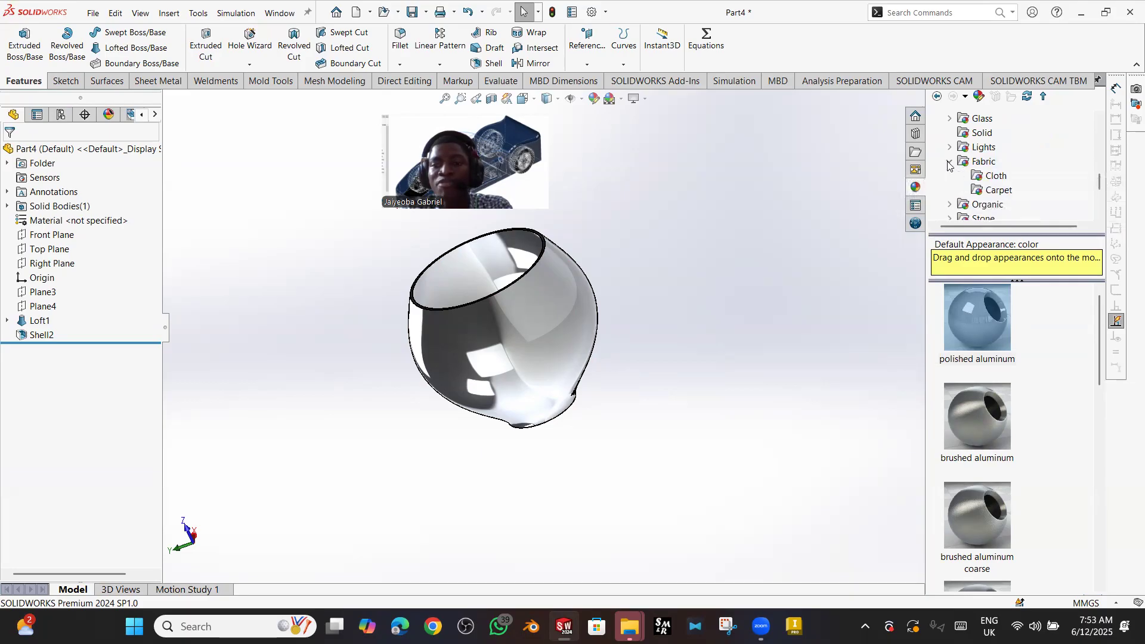
{"action": "left_click", "coordinate": [995, 176]}
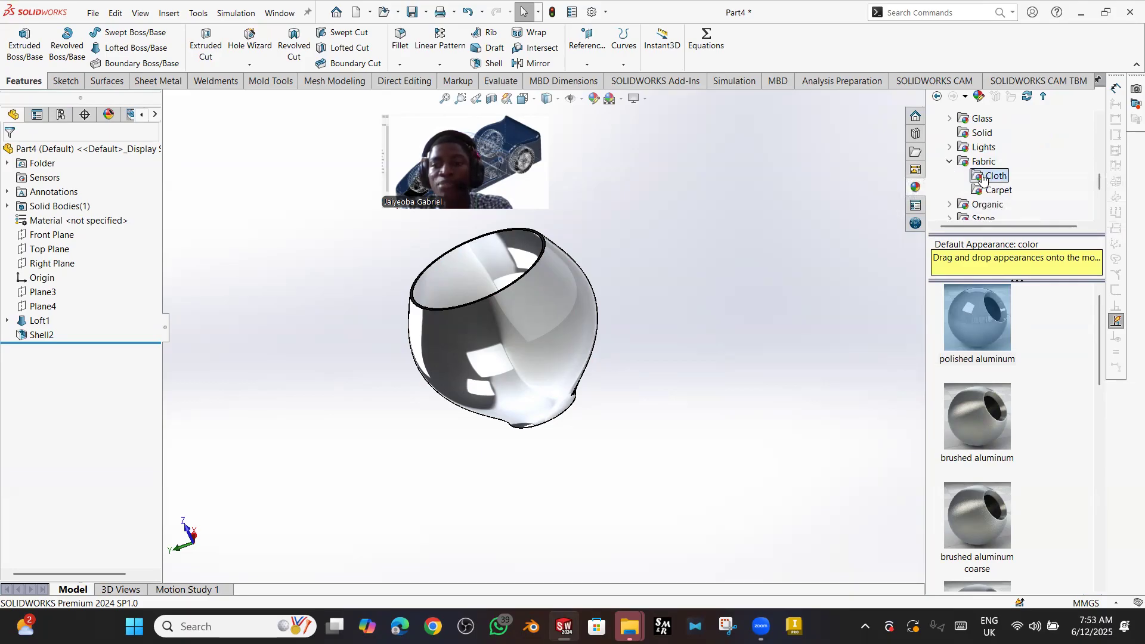
{"action": "scroll", "coordinate": [999, 326], "scroll_direction": "down", "scroll_amount": 5}
{"action": "right_click", "coordinate": [982, 472]}
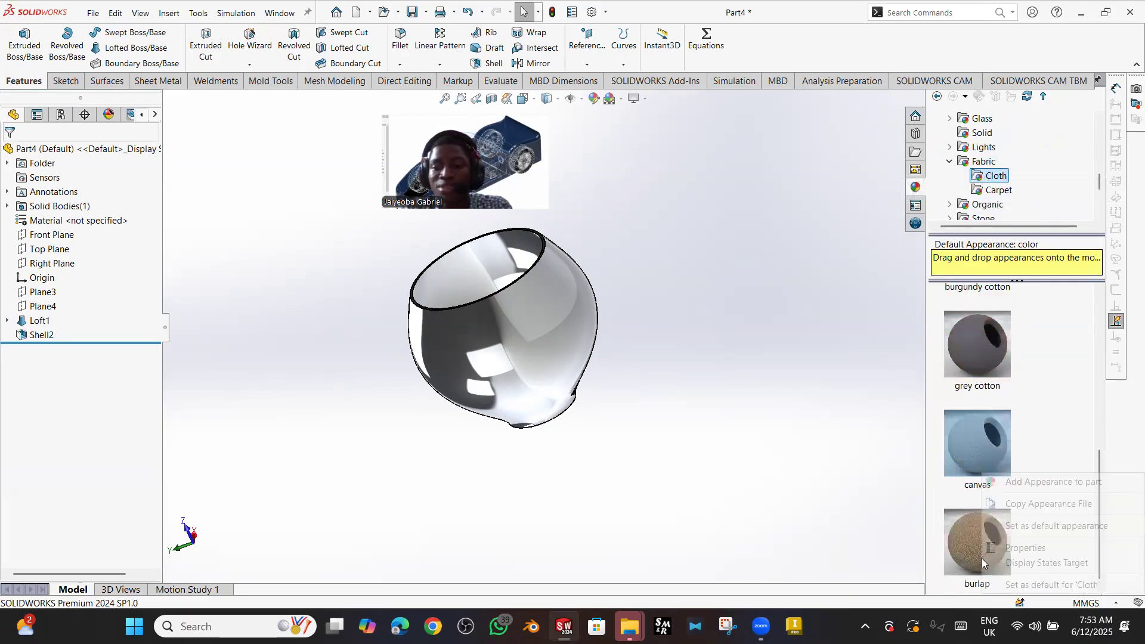
{"action": "left_click", "coordinate": [978, 544]}
{"action": "double_click", "coordinate": [979, 541]}
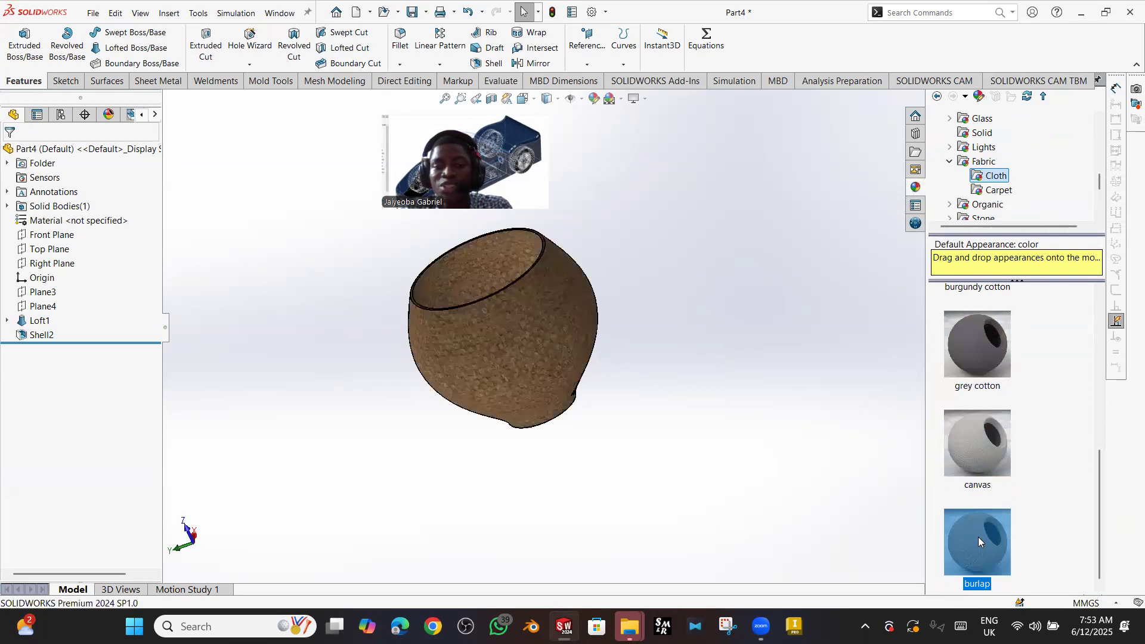
{"action": "middle_click_drag", "start_coordinate": [505, 305], "coordinate": [520, 385]}
- Apply the clear glass appearance from the Gloss group of the Glass category and inspect the part from several angles
{"action": "scroll", "coordinate": [968, 156], "scroll_direction": "up", "scroll_amount": 5}
{"action": "scroll", "coordinate": [968, 156], "scroll_direction": "up", "scroll_amount": 4}
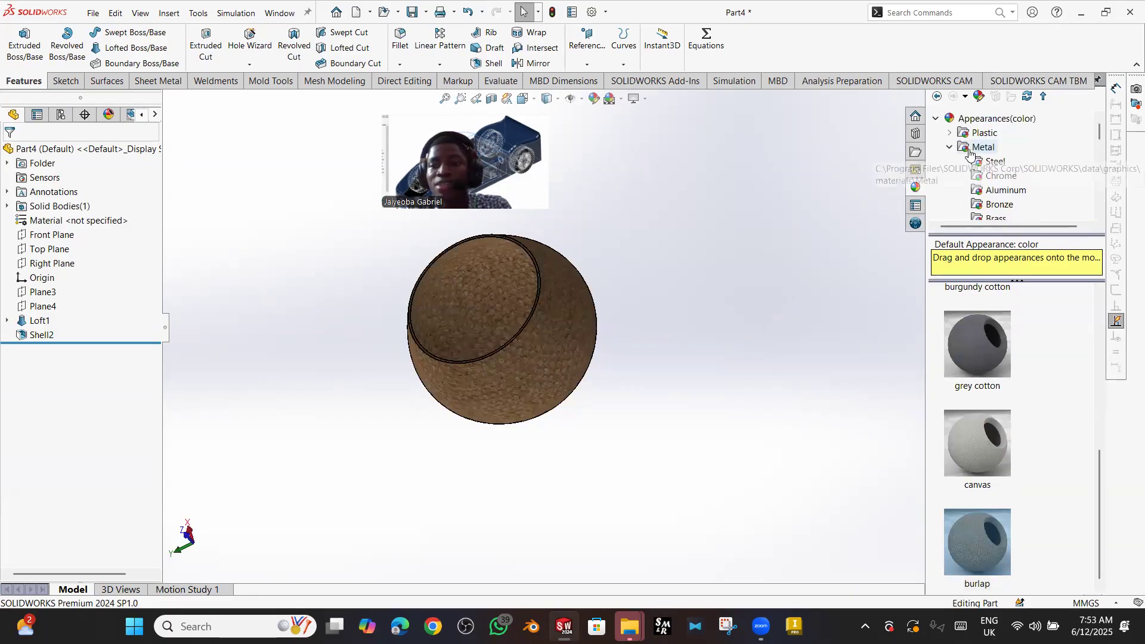
{"action": "left_click", "coordinate": [951, 147]}
{"action": "scroll", "coordinate": [955, 171], "scroll_direction": "down", "scroll_amount": 1}
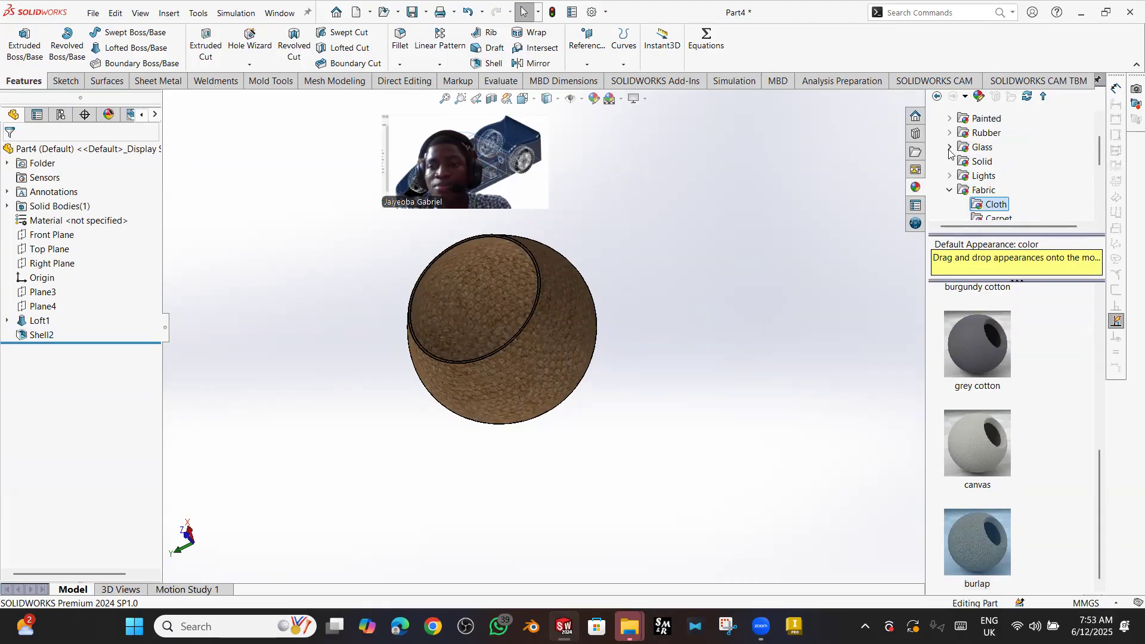
{"action": "left_click", "coordinate": [950, 148]}
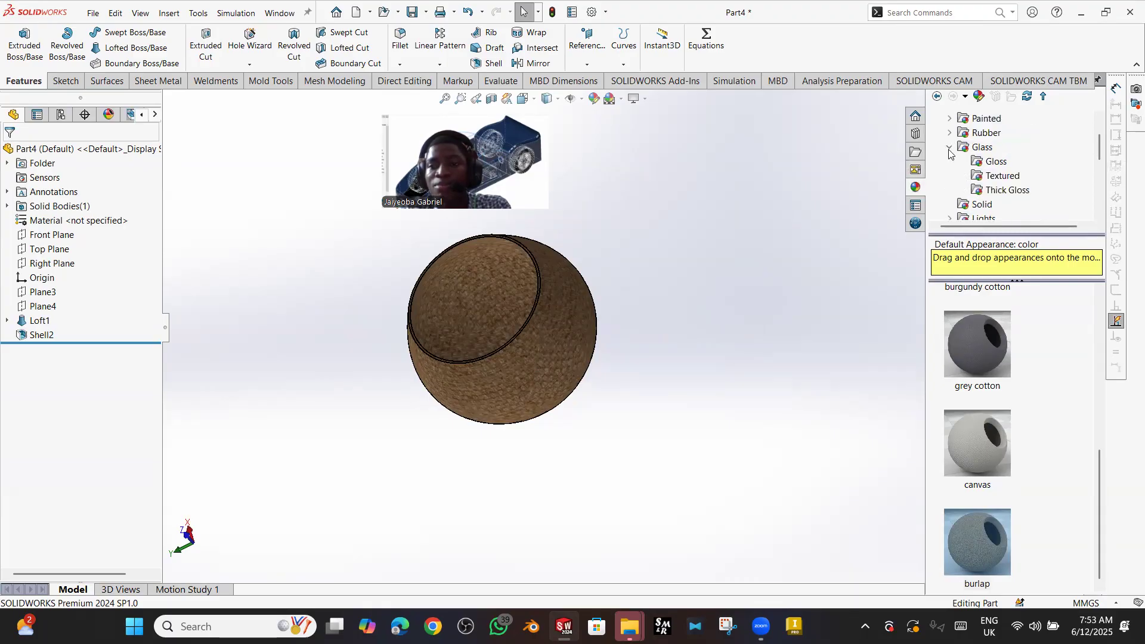
{"action": "left_click", "coordinate": [985, 166]}
{"action": "left_click", "coordinate": [985, 328]}
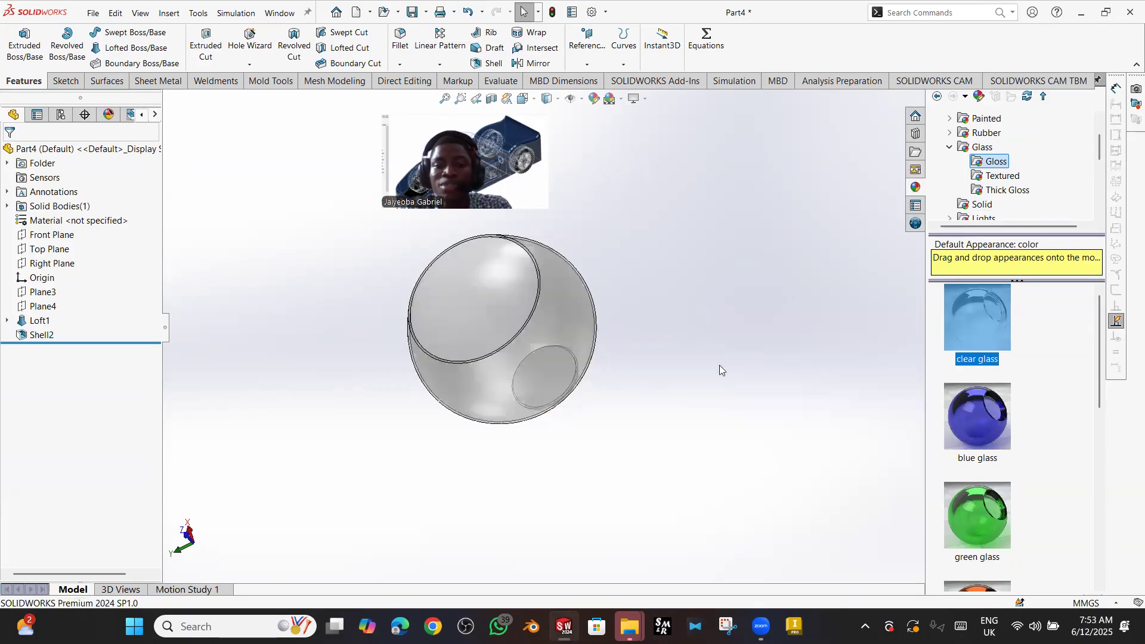
{"action": "middle_click_drag", "start_coordinate": [676, 335], "coordinate": [525, 274]}
{"action": "mouse_move", "coordinate": [608, 297]}
{"action": "middle_mouse_down"}
{"action": "mouse_move", "coordinate": [616, 351]}
{"action": "mouse_move", "coordinate": [607, 320]}
{"action": "mouse_move", "coordinate": [494, 331]}
{"action": "mouse_move", "coordinate": [556, 302]}
{"action": "mouse_move", "coordinate": [626, 307]}
{"action": "mouse_move", "coordinate": [555, 340]}
{"action": "mouse_move", "coordinate": [540, 334]}
{"action": "middle_mouse_up"}
{"action": "scroll", "coordinate": [540, 334], "scroll_direction": "up", "scroll_amount": 1}
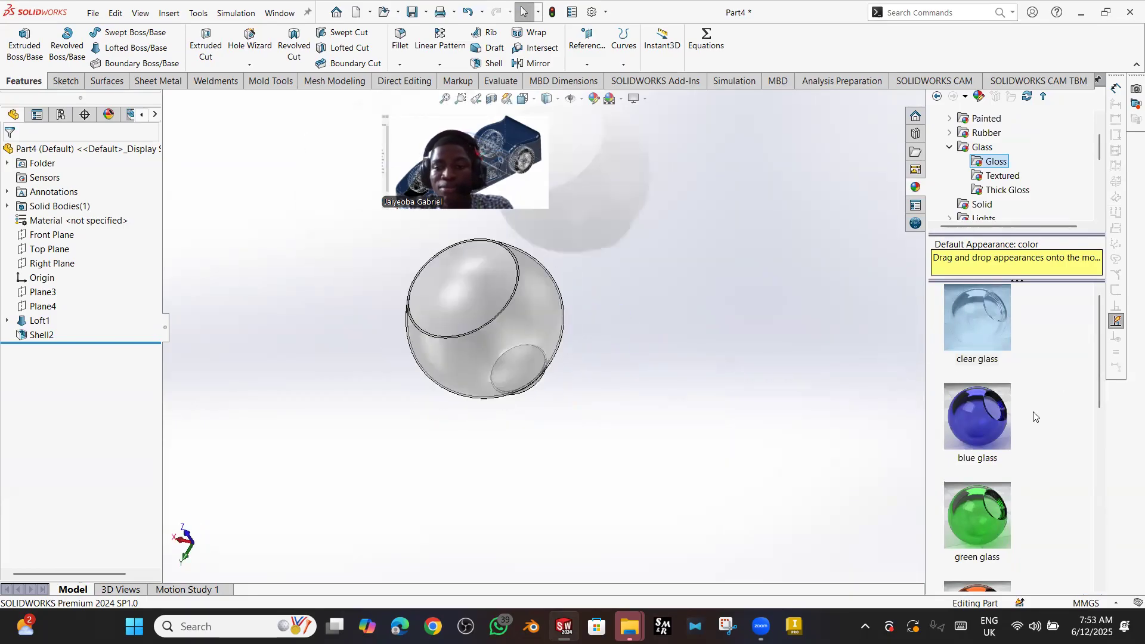
- Apply the reflective clear glass appearance from the Gloss glasses and inspect the part from another side
{"action": "scroll", "coordinate": [1034, 417], "scroll_direction": "down", "scroll_amount": 5}
{"action": "double_click", "coordinate": [977, 355]}
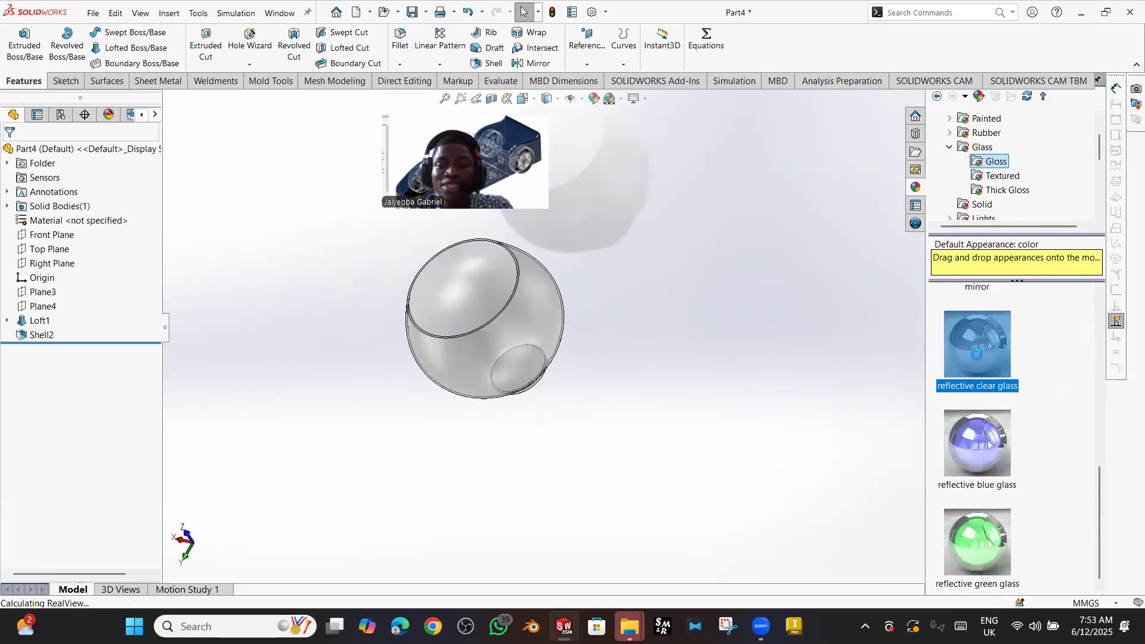
{"action": "middle_click_drag", "start_coordinate": [550, 316], "coordinate": [614, 314]}
{"action": "scroll", "coordinate": [974, 185], "scroll_direction": "up", "scroll_amount": 1}
- Apply the polished ash 2d appearance from the Ash woods of the Organic category to the part
{"action": "scroll", "coordinate": [972, 188], "scroll_direction": "down", "scroll_amount": 2}
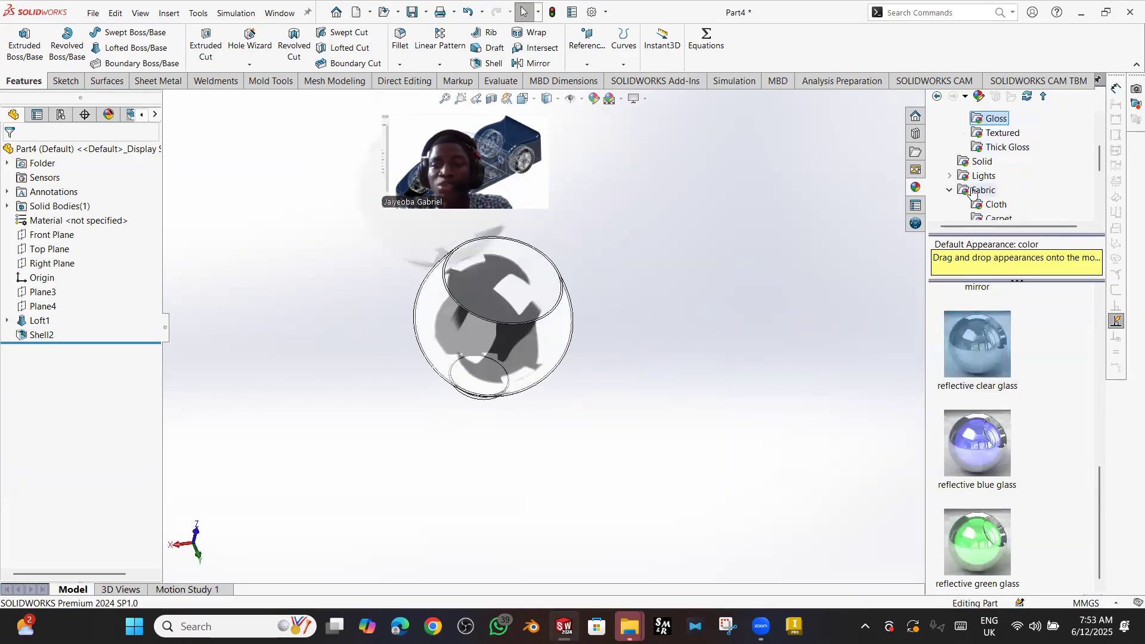
{"action": "scroll", "coordinate": [956, 167], "scroll_direction": "down", "scroll_amount": 4}
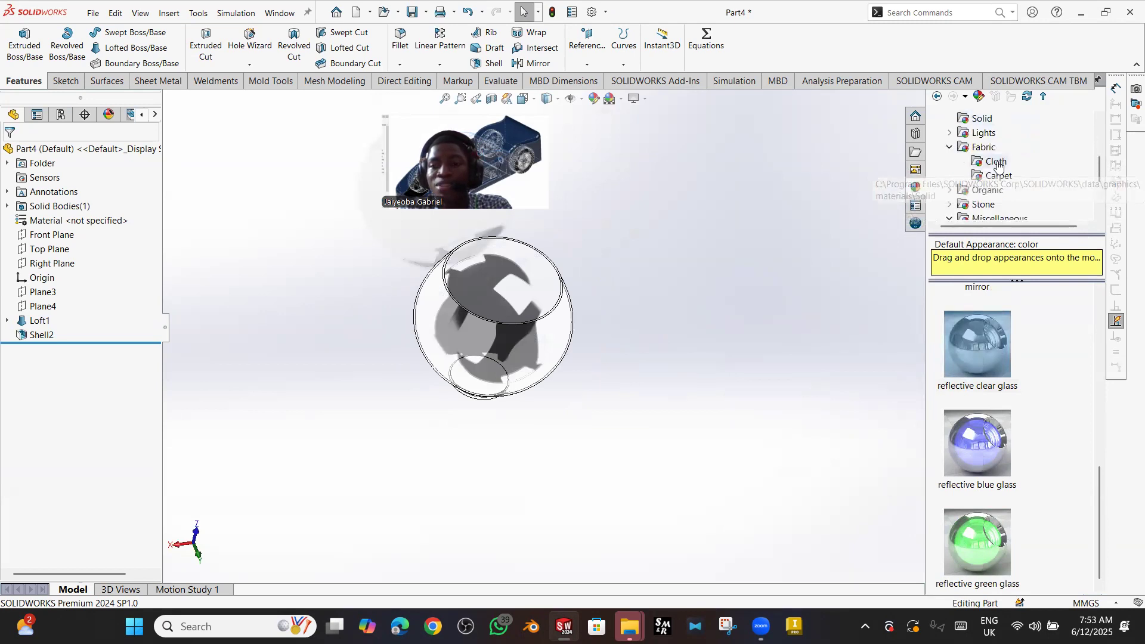
{"action": "scroll", "coordinate": [965, 142], "scroll_direction": "up", "scroll_amount": 3}
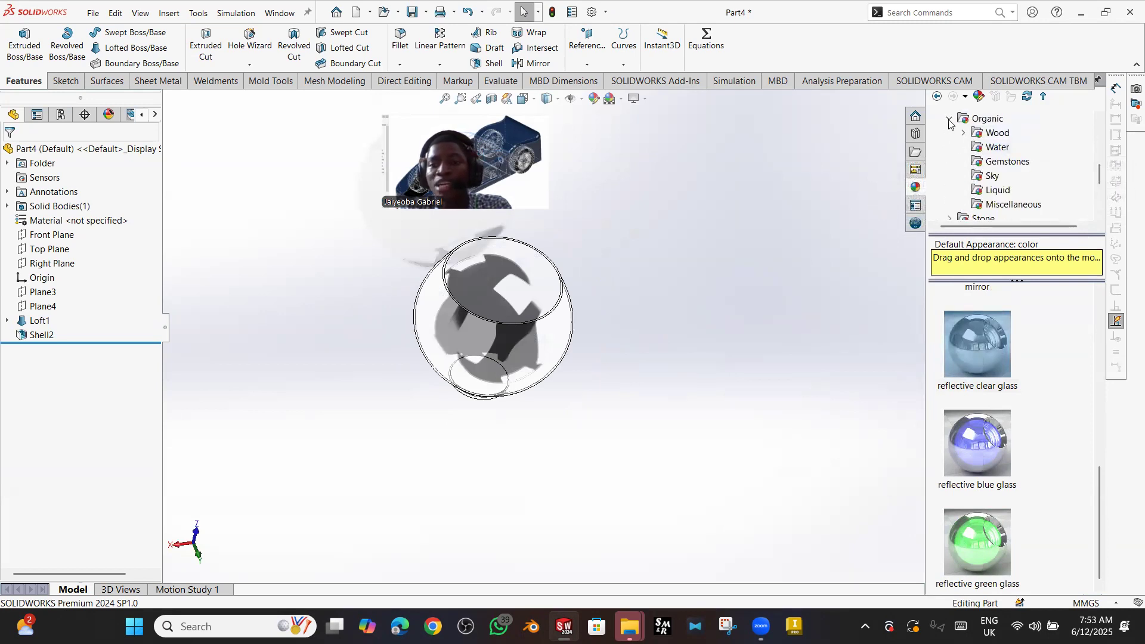
{"action": "left_click", "coordinate": [964, 132]}
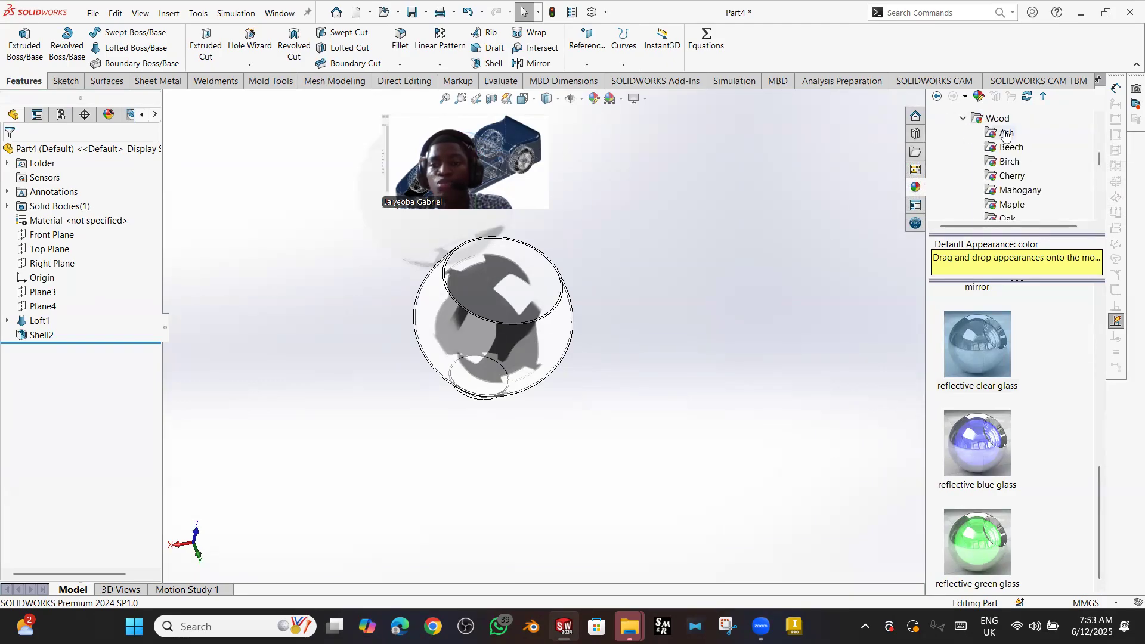
{"action": "left_click", "coordinate": [1007, 135]}
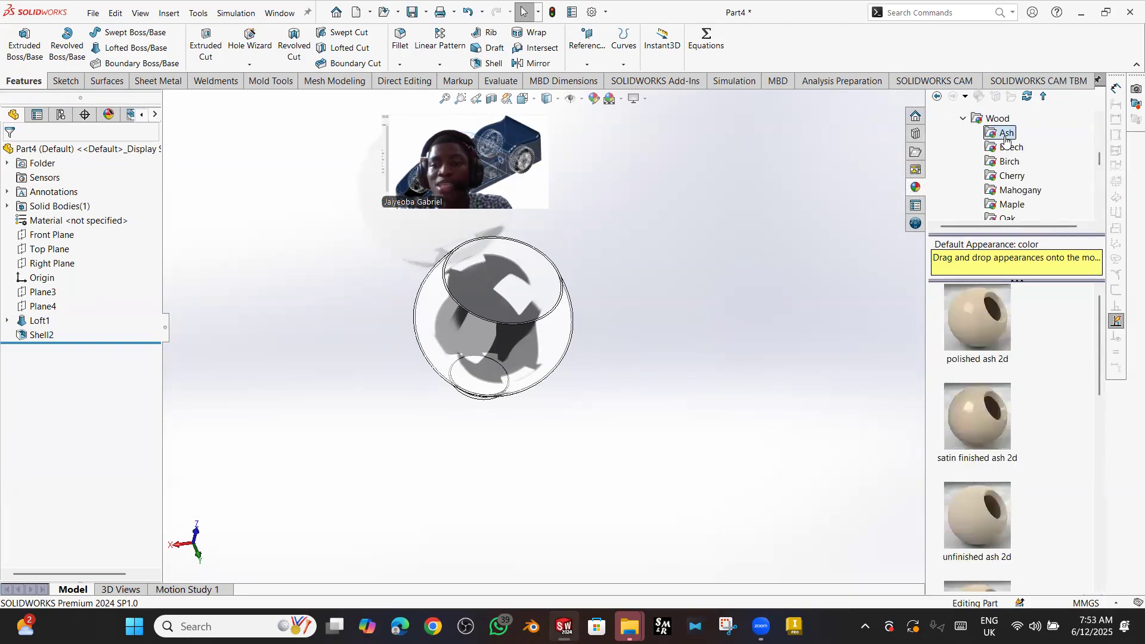
{"action": "double_click", "coordinate": [991, 294]}
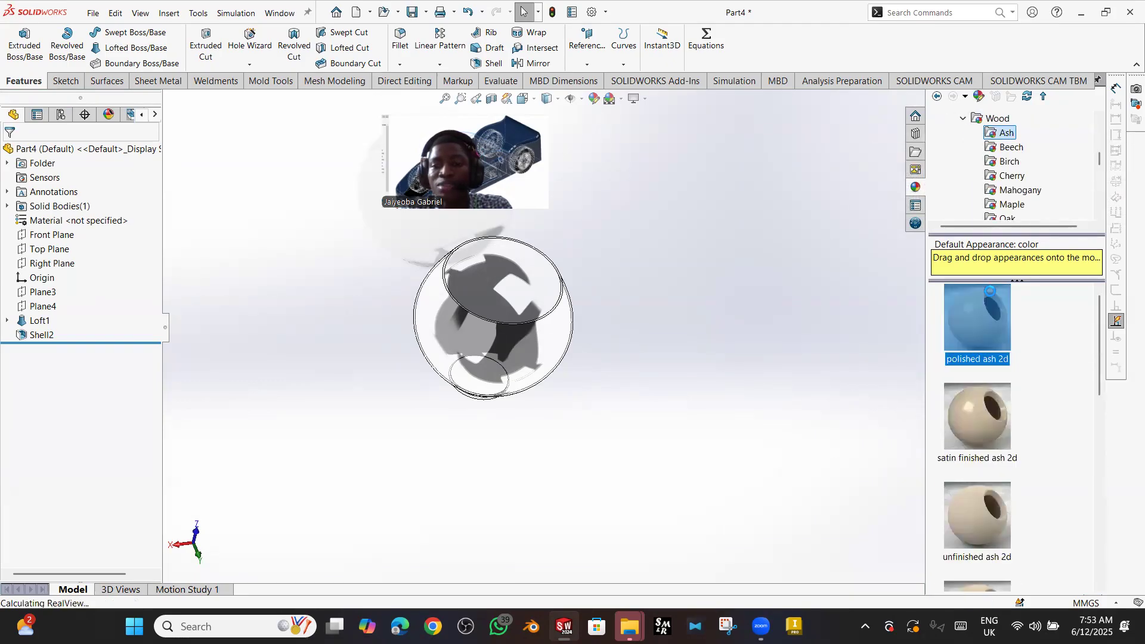
- Browse the Mahogany wood appearances and examine which levels of the loft's outer face can receive an appearance
{"action": "left_click", "coordinate": [1007, 177]}
{"action": "left_click", "coordinate": [1007, 189]}
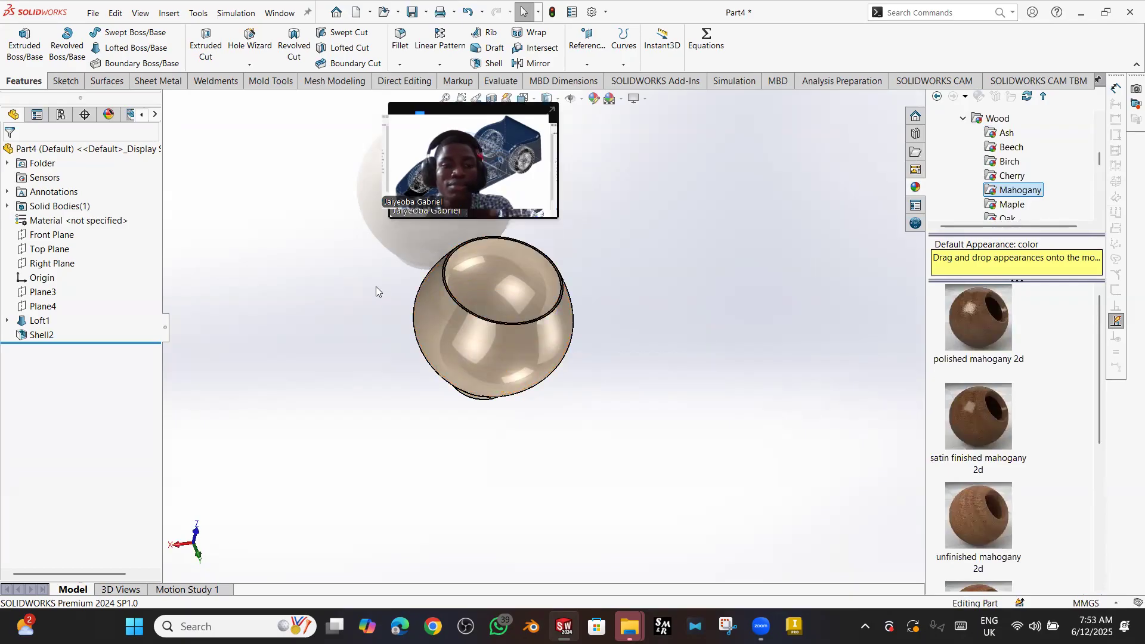
{"action": "left_click", "coordinate": [441, 304]}
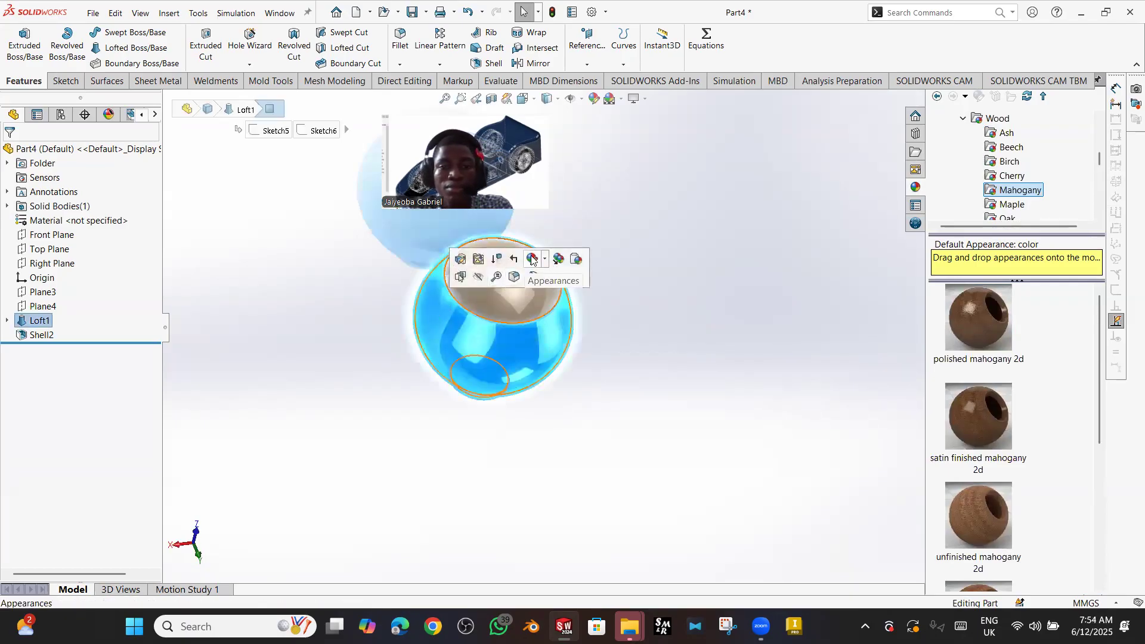
{"action": "mouse_move", "coordinate": [536, 269]}
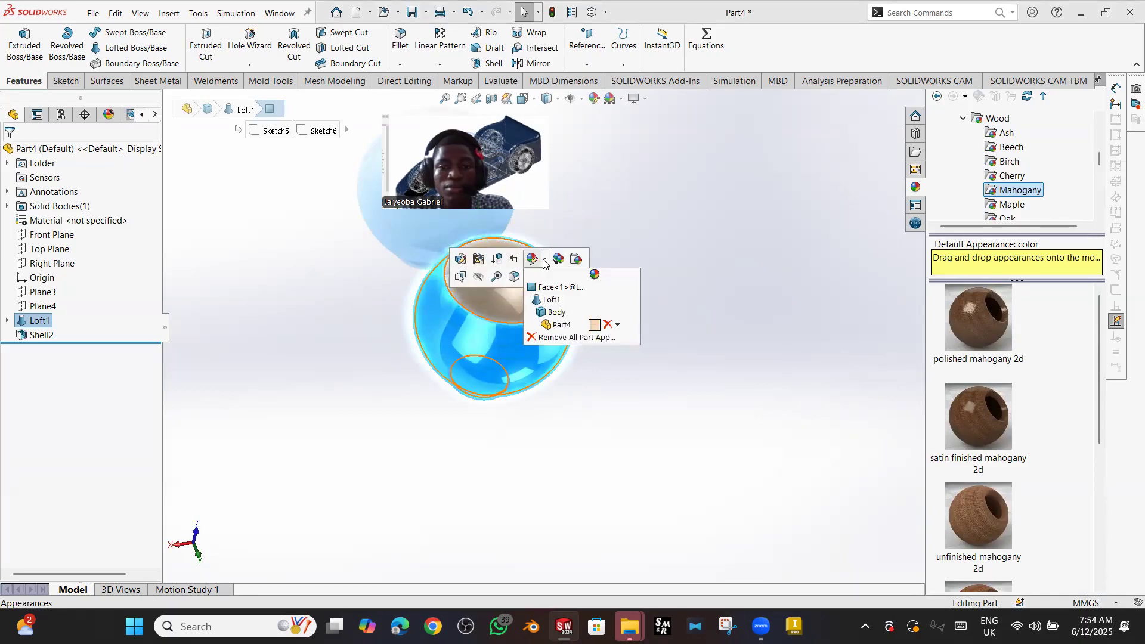
{"action": "left_click", "coordinate": [735, 206]}
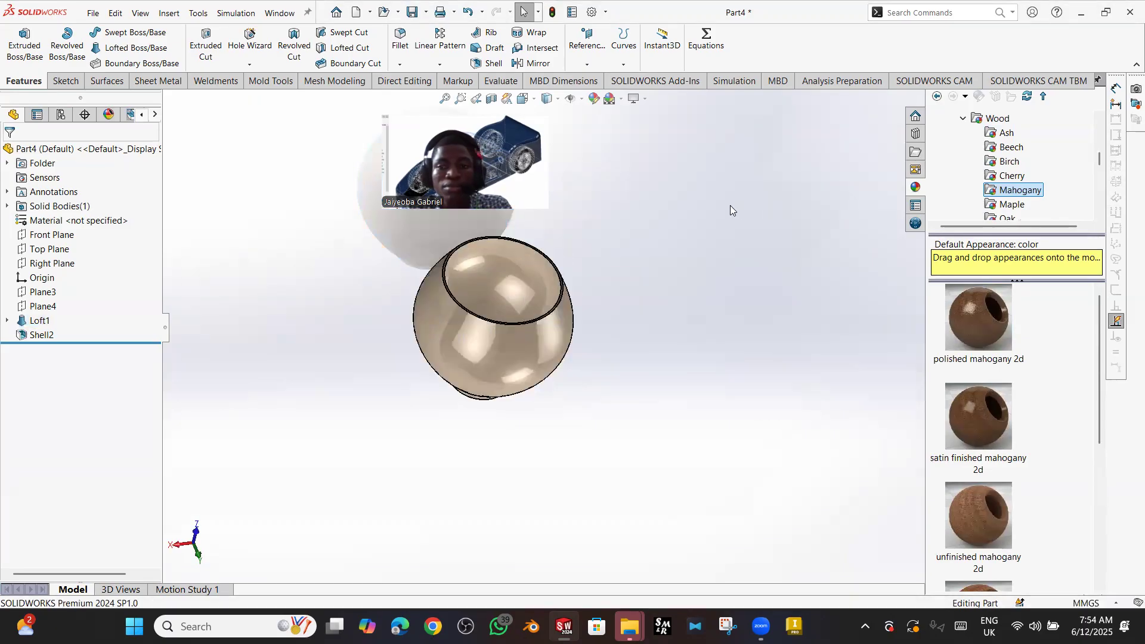
- Edit the appearance of the loft's outer face only and assign it polished steel from the Metal category
{"action": "left_click", "coordinate": [537, 341]}
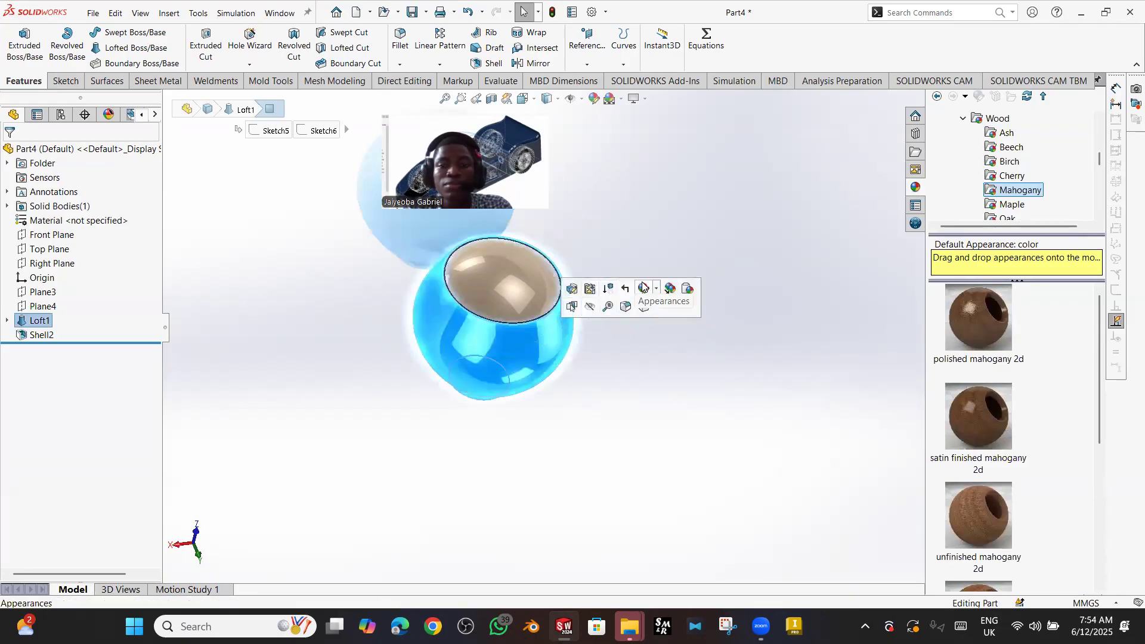
{"action": "mouse_move", "coordinate": [644, 287]}
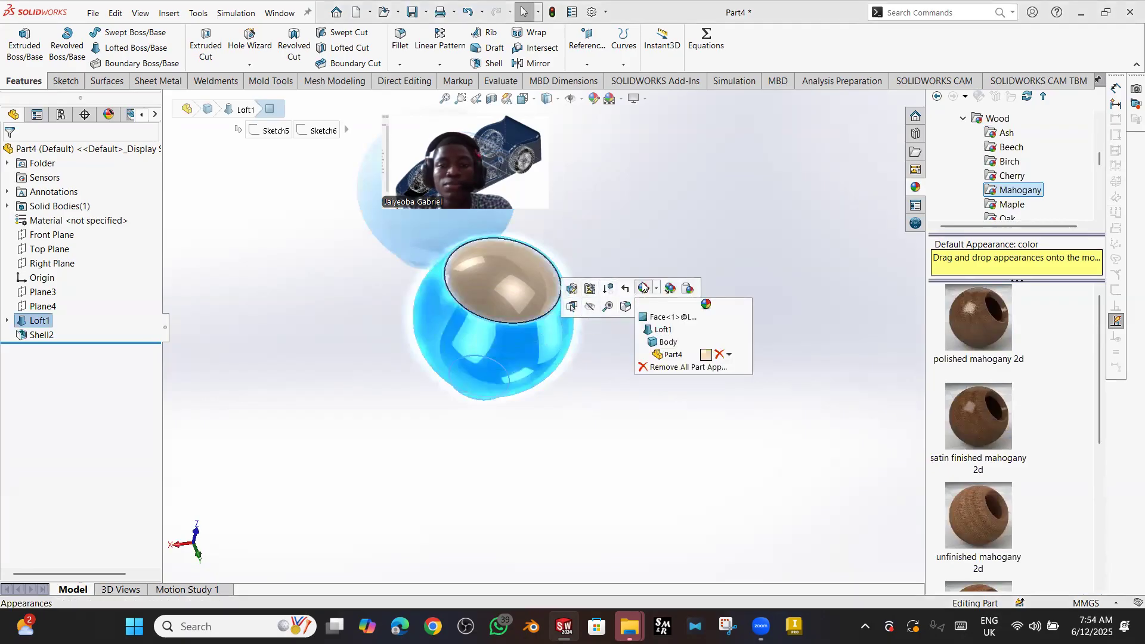
{"action": "left_click", "coordinate": [590, 100]}
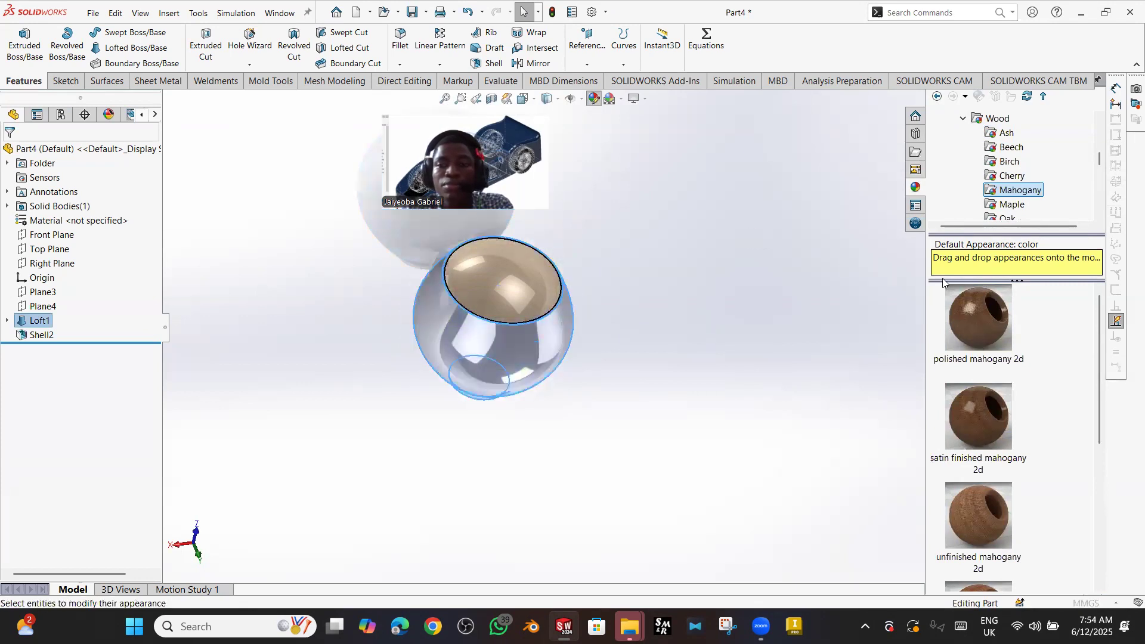
{"action": "left_click", "coordinate": [973, 148]}
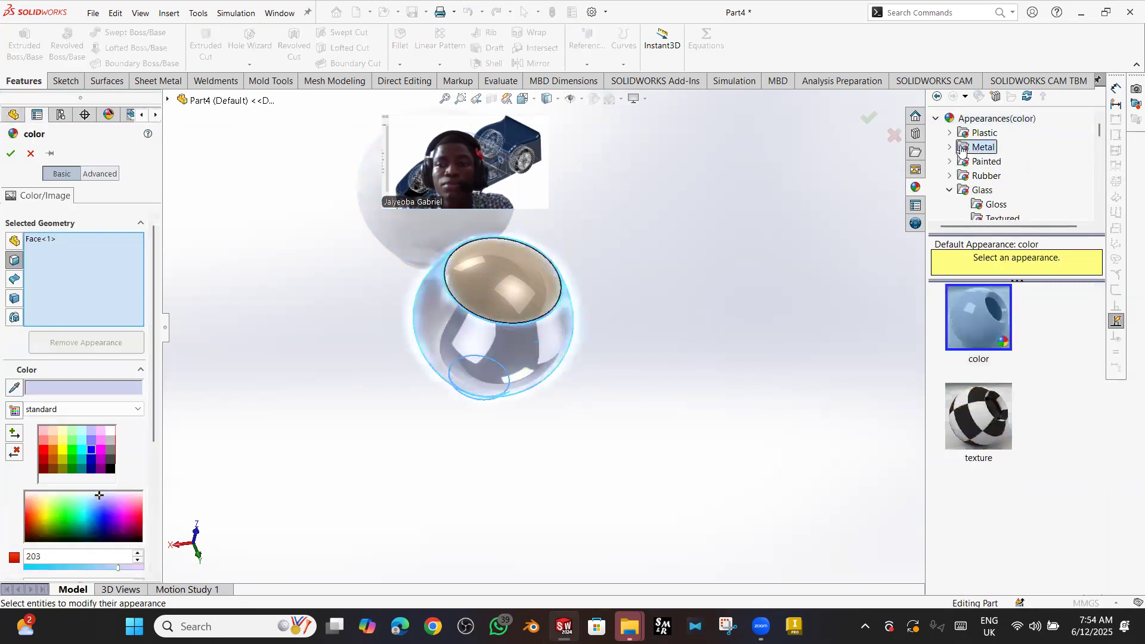
{"action": "left_click", "coordinate": [963, 327]}
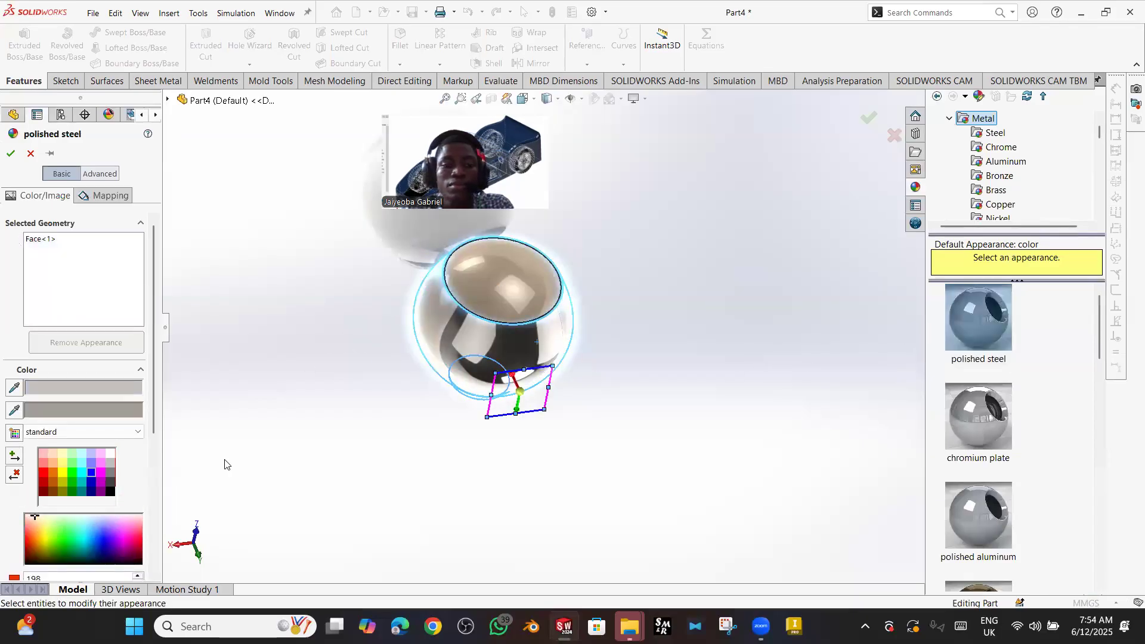
- Try several standard swatches on the outer face's polished steel and set its colour to dark red
{"action": "left_click", "coordinate": [109, 481]}
{"action": "left_click", "coordinate": [83, 471]}
{"action": "left_click", "coordinate": [52, 473]}
{"action": "left_click", "coordinate": [42, 482]}
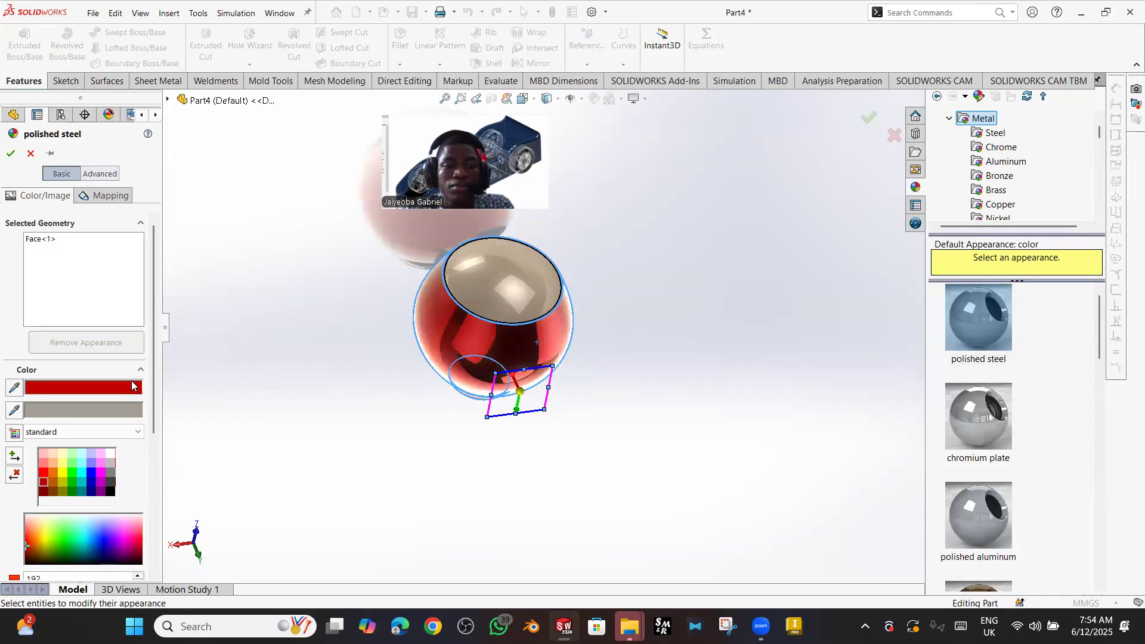
- Accept the outer face's colour and open the appearance of the shell's inner face for editing
{"action": "left_click", "coordinate": [10, 154]}
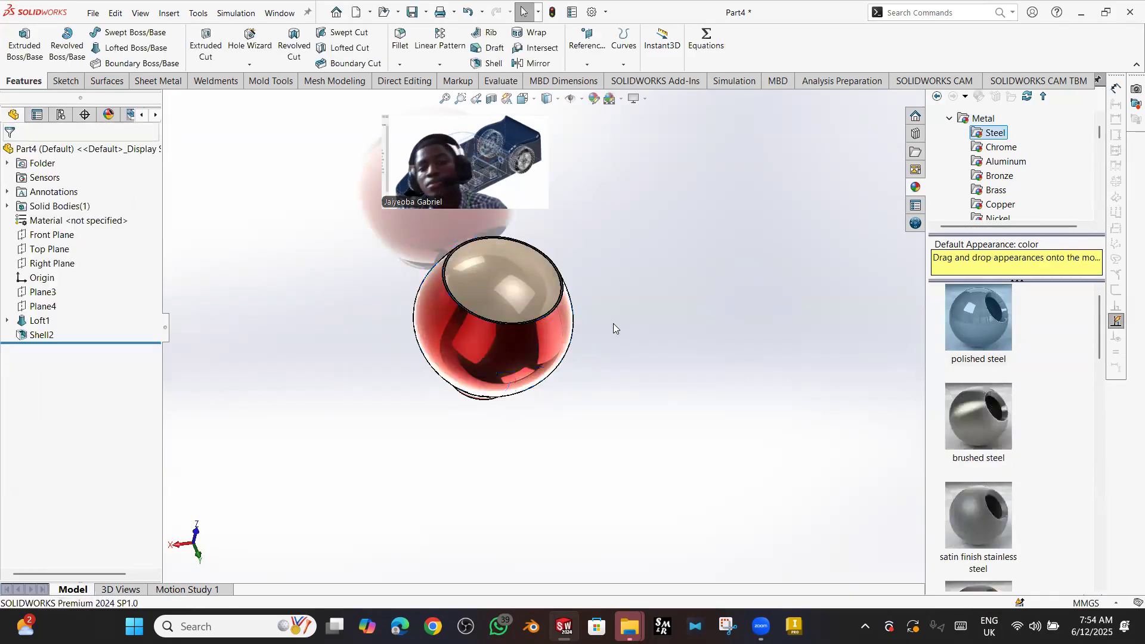
{"action": "scroll", "coordinate": [526, 312], "scroll_direction": "down", "scroll_amount": 2}
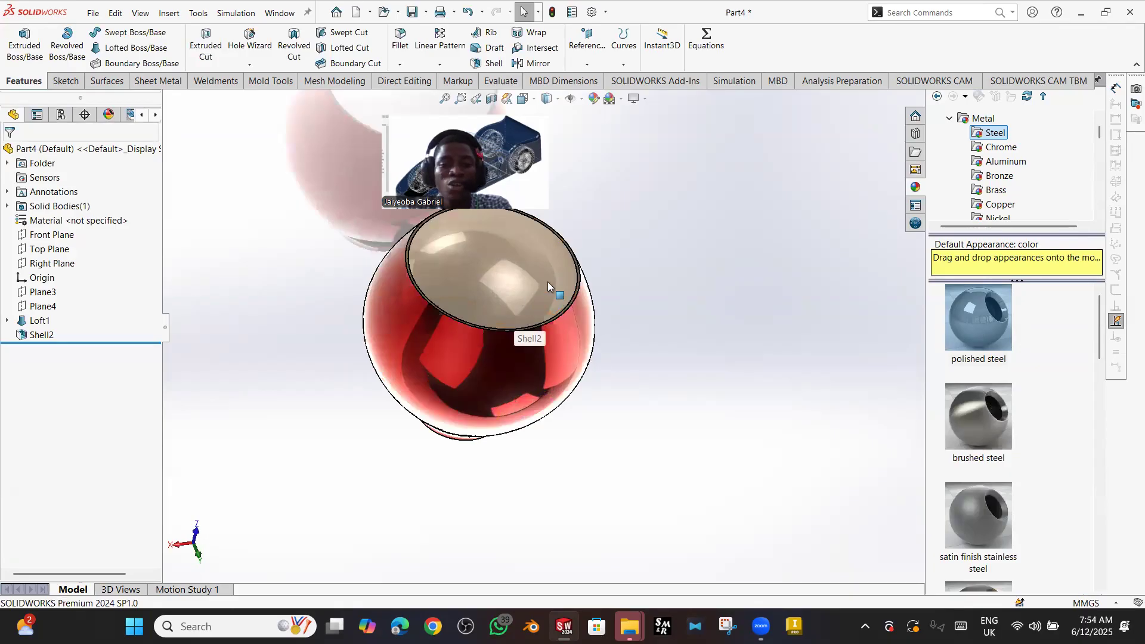
{"action": "left_click", "coordinate": [531, 263]}
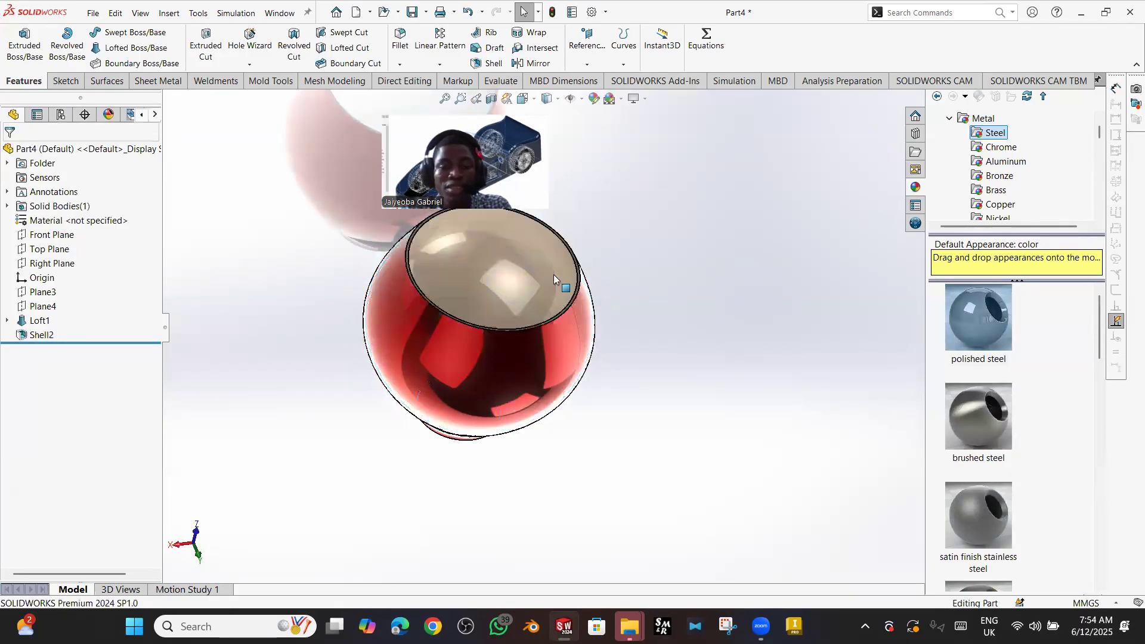
{"action": "scroll", "coordinate": [489, 280], "scroll_direction": "down", "scroll_amount": 3}
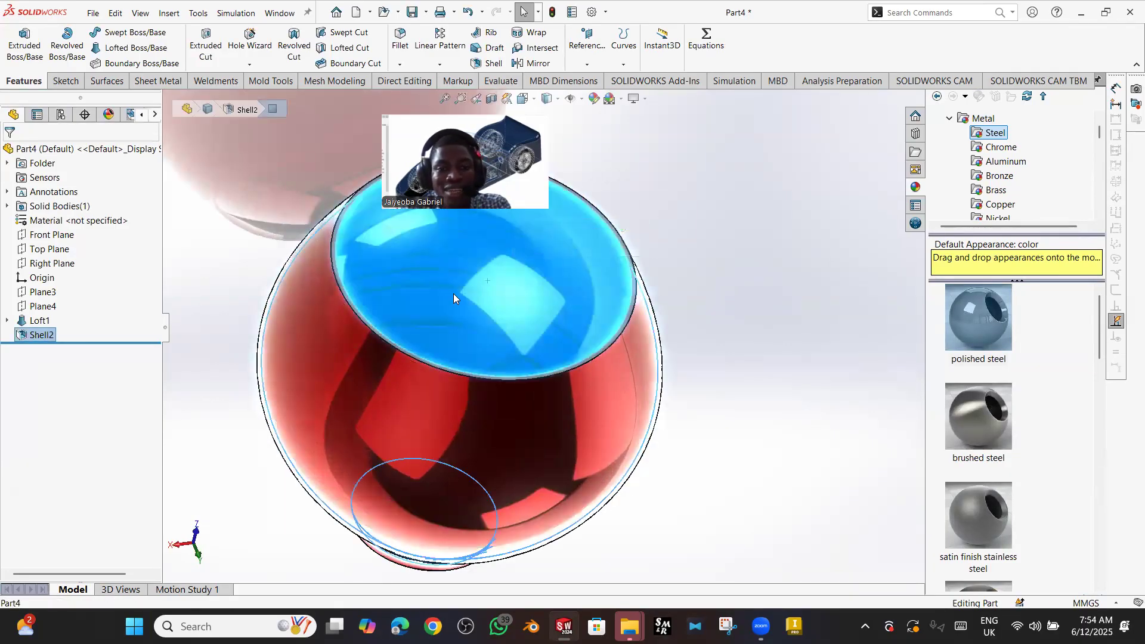
{"action": "scroll", "coordinate": [480, 284], "scroll_direction": "up", "scroll_amount": 3}
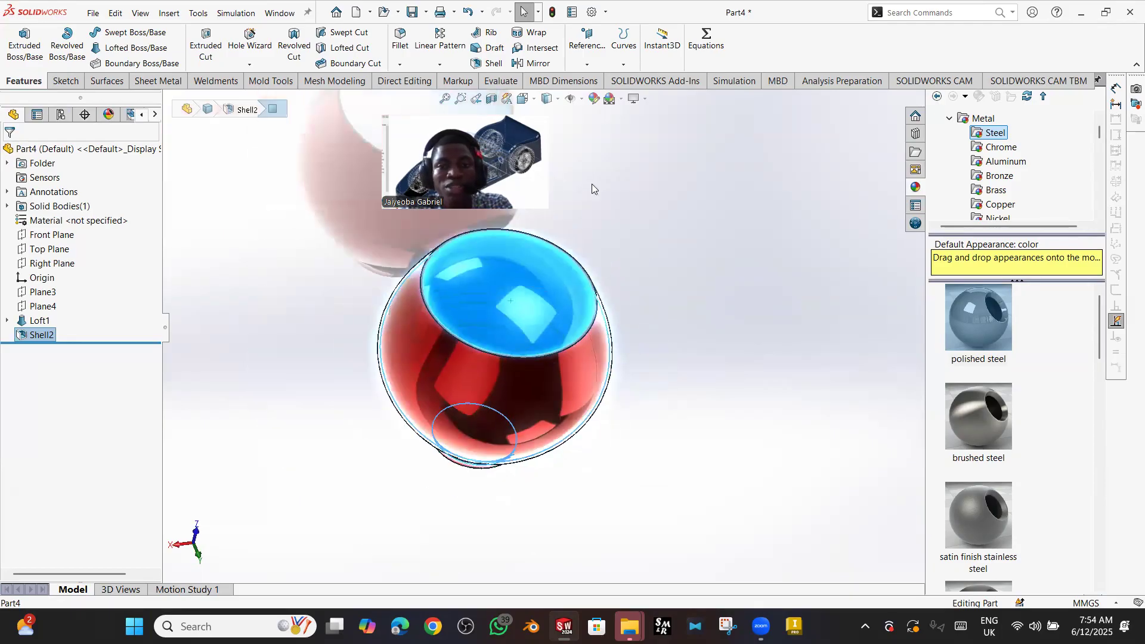
{"action": "left_click", "coordinate": [593, 100]}
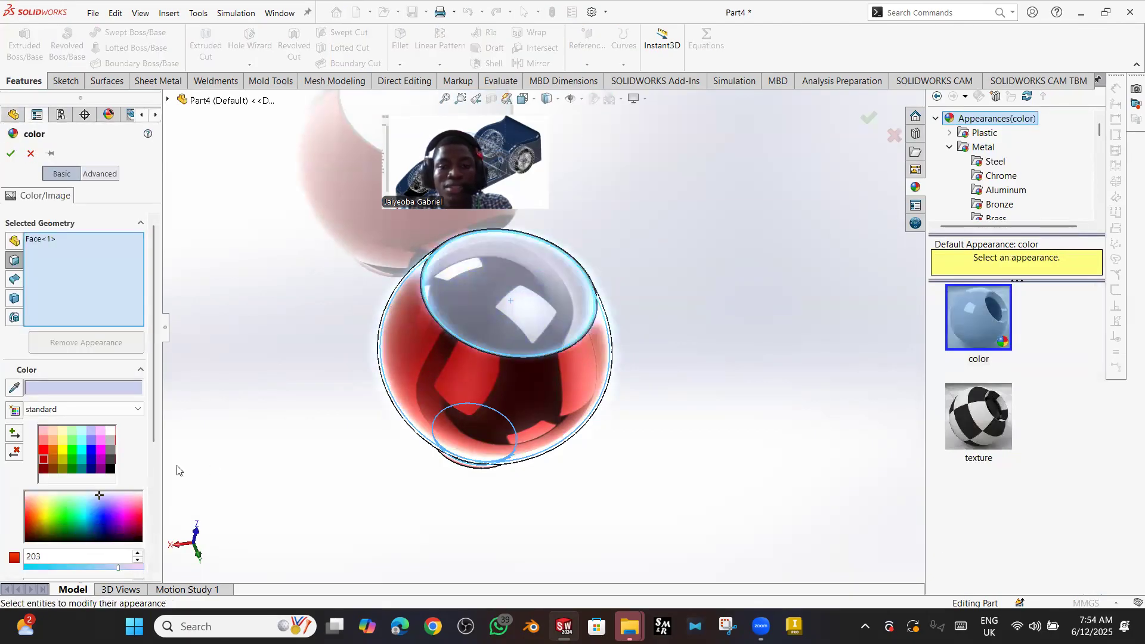
- Try blue and light yellow standard swatches as the colour of the shell's inner face
{"action": "left_click", "coordinate": [93, 453]}
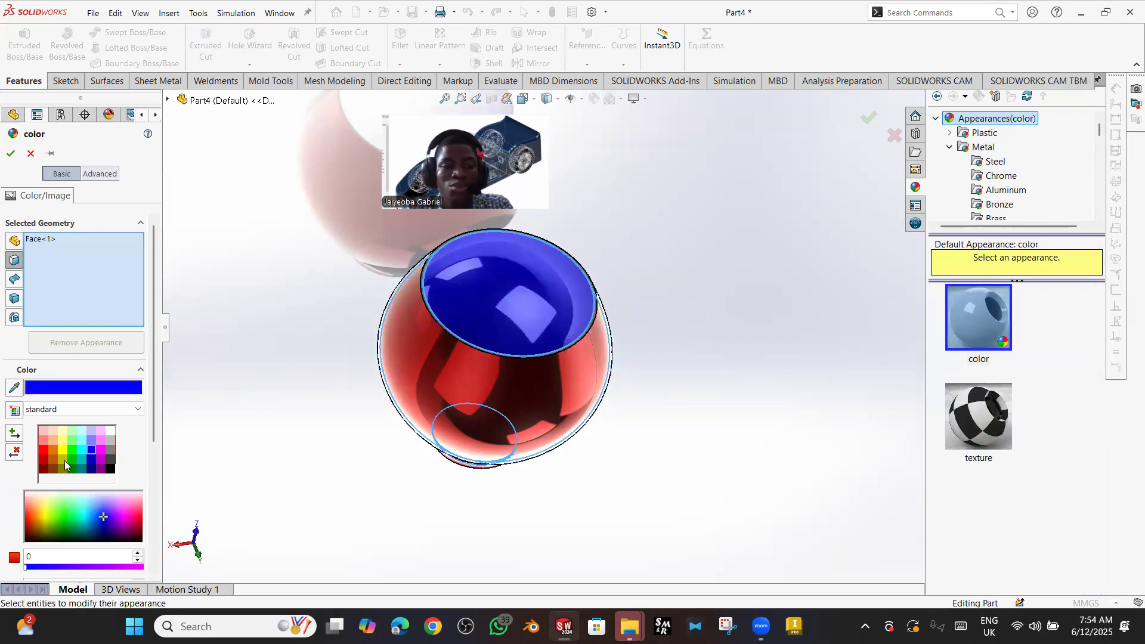
{"action": "left_click", "coordinate": [59, 437]}
{"action": "left_click", "coordinate": [56, 438]}
{"action": "left_click", "coordinate": [61, 438]}
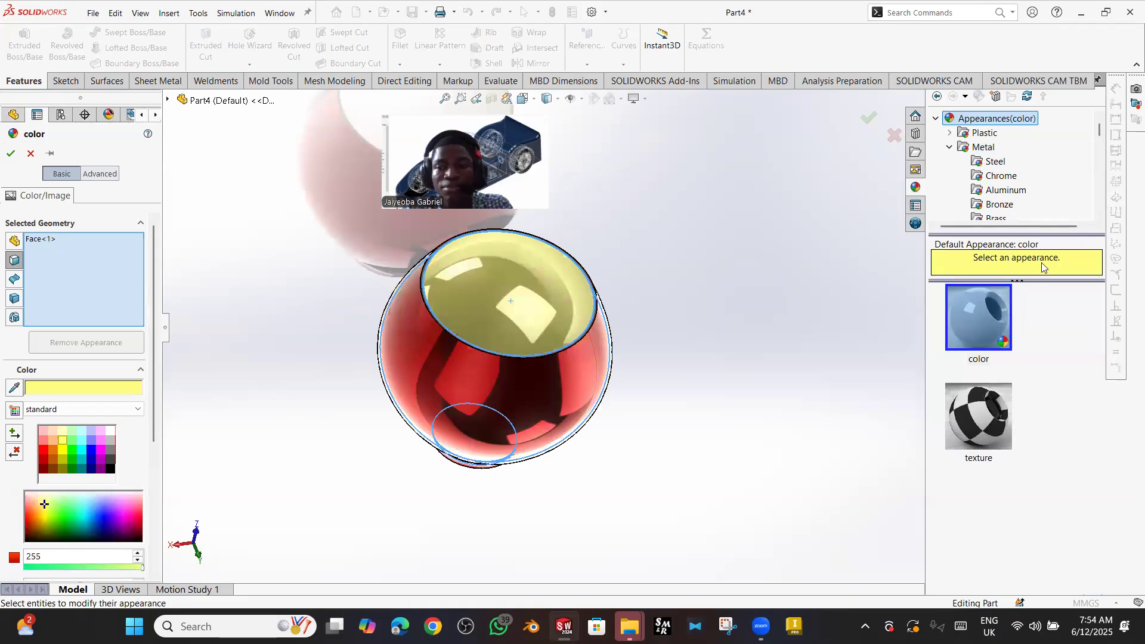
- Try polished steel from the Metal category on the inner face, and apply brushed steel to it instead
{"action": "left_click", "coordinate": [994, 162]}
{"action": "left_click", "coordinate": [979, 309]}
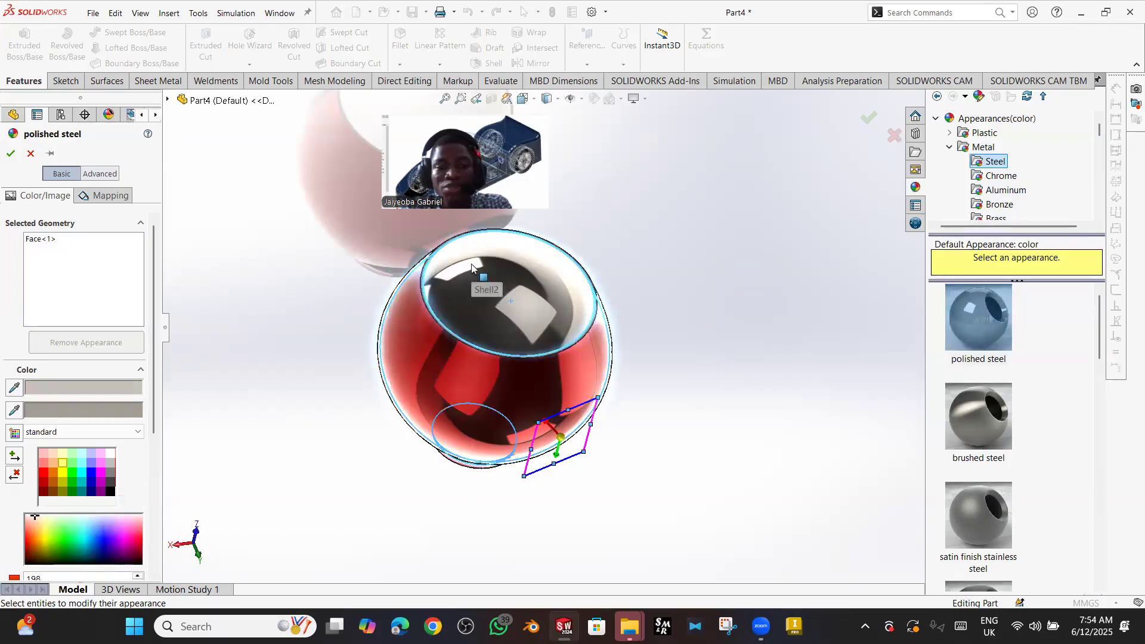
{"action": "left_click", "coordinate": [978, 419]}
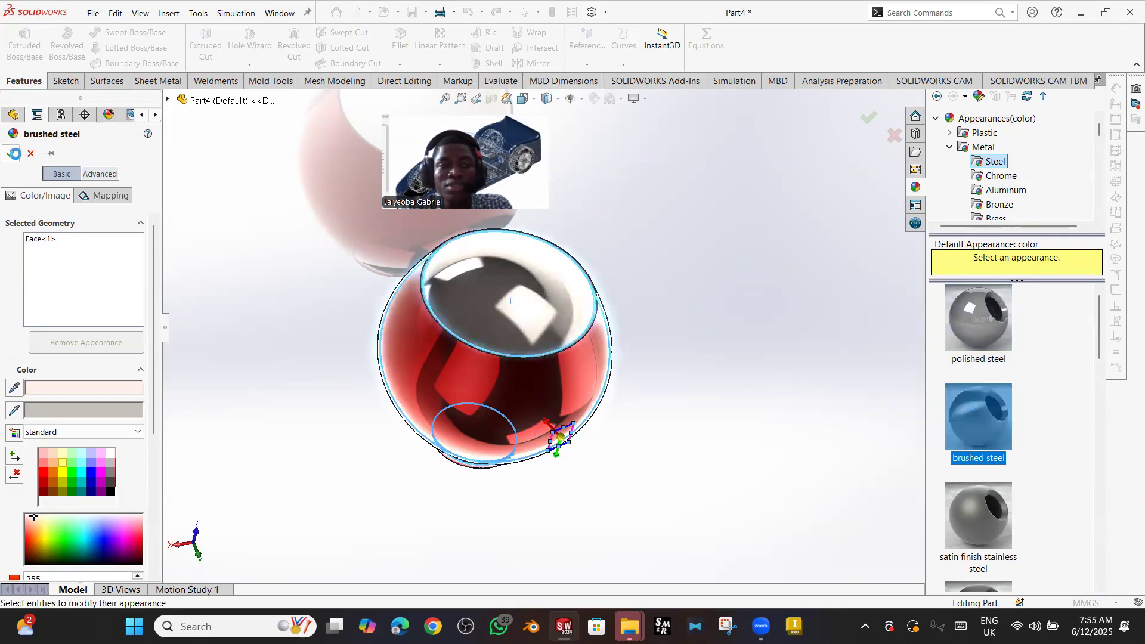
{"action": "left_click", "coordinate": [12, 155]}
{"action": "scroll", "coordinate": [598, 253], "scroll_direction": "up", "scroll_amount": 2}
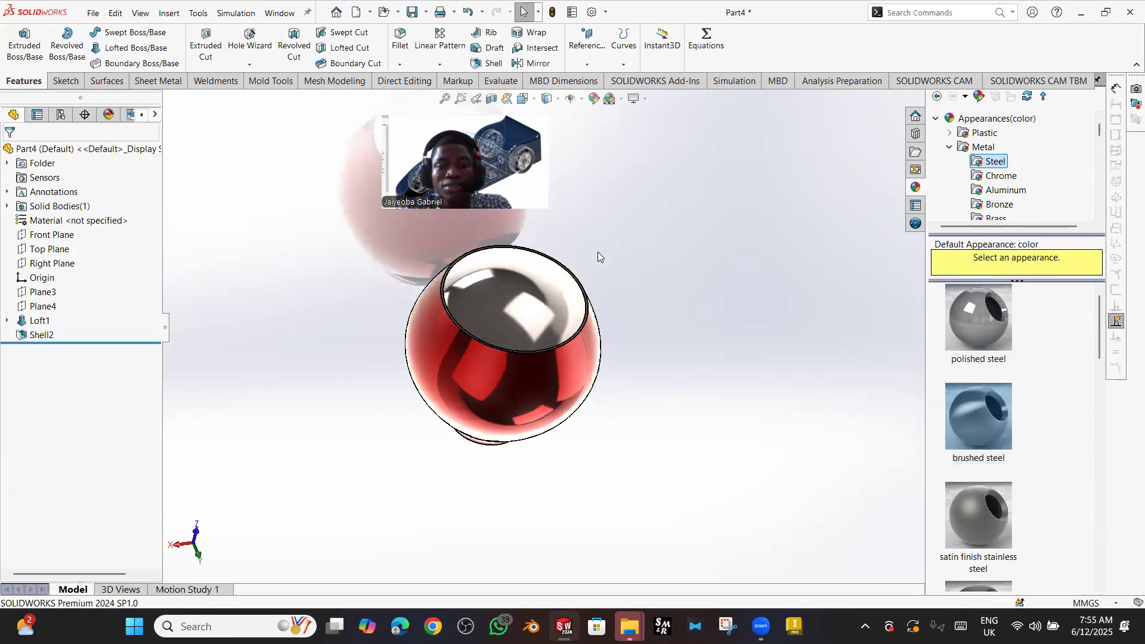
{"action": "left_click", "coordinate": [593, 99]}
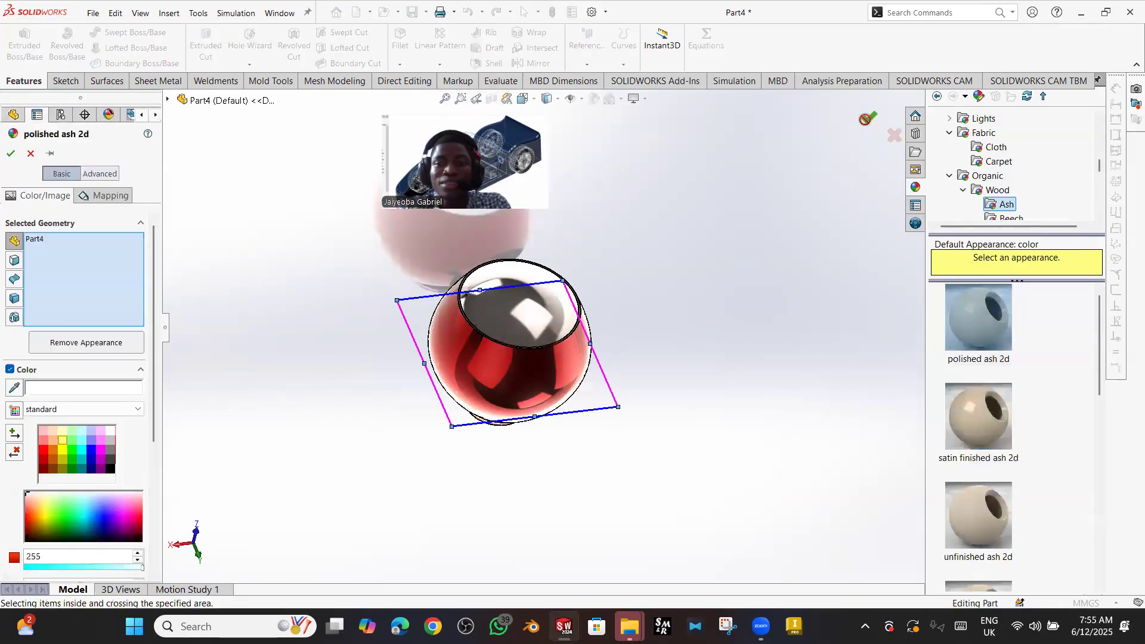
{"action": "left_click", "coordinate": [895, 136]}
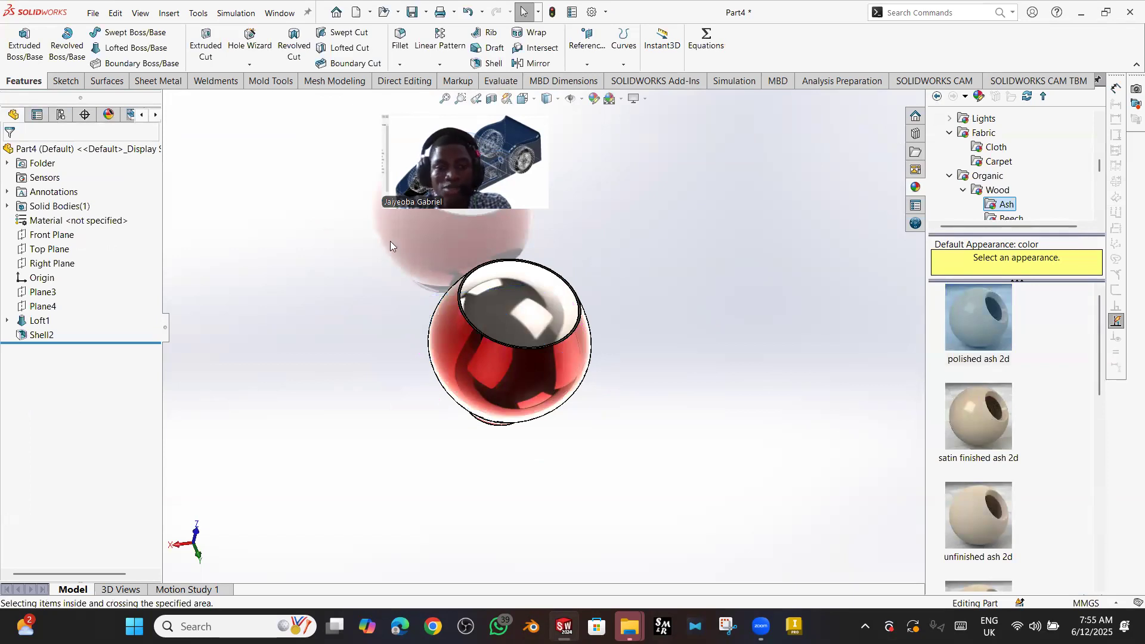
- Delete the Loft1 feature together with its dependent shell
{"action": "right_click", "coordinate": [39, 322]}
{"action": "left_click", "coordinate": [73, 389]}
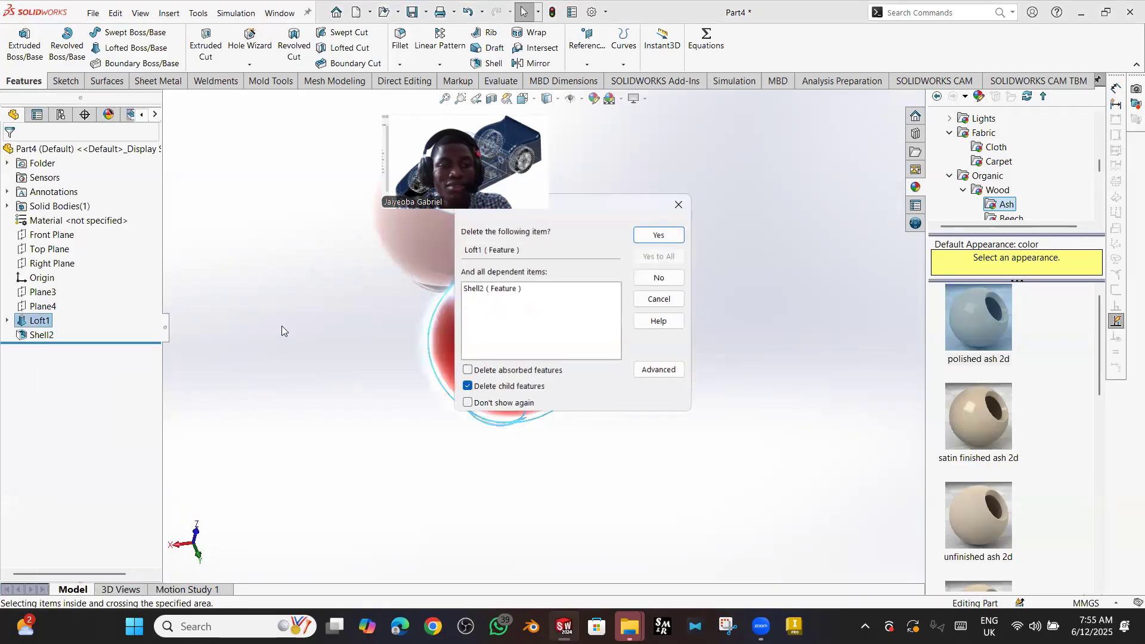
{"action": "left_click", "coordinate": [650, 235]}
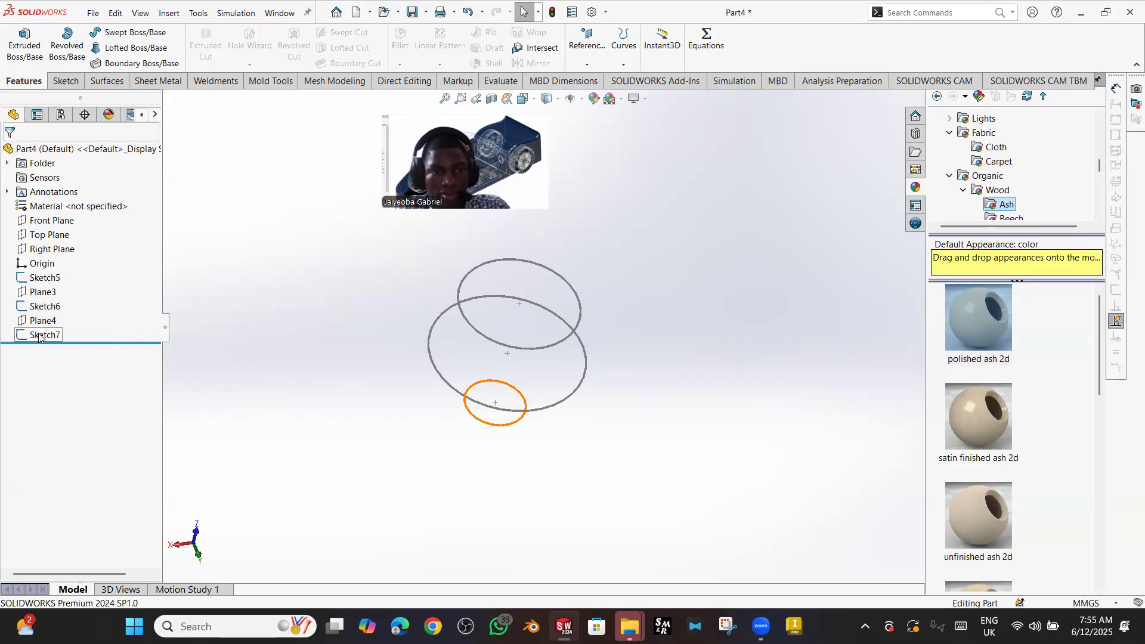
- Delete the smallest circle's sketch, Sketch7, and its reference plane, Plane4
{"action": "left_click", "coordinate": [38, 336]}
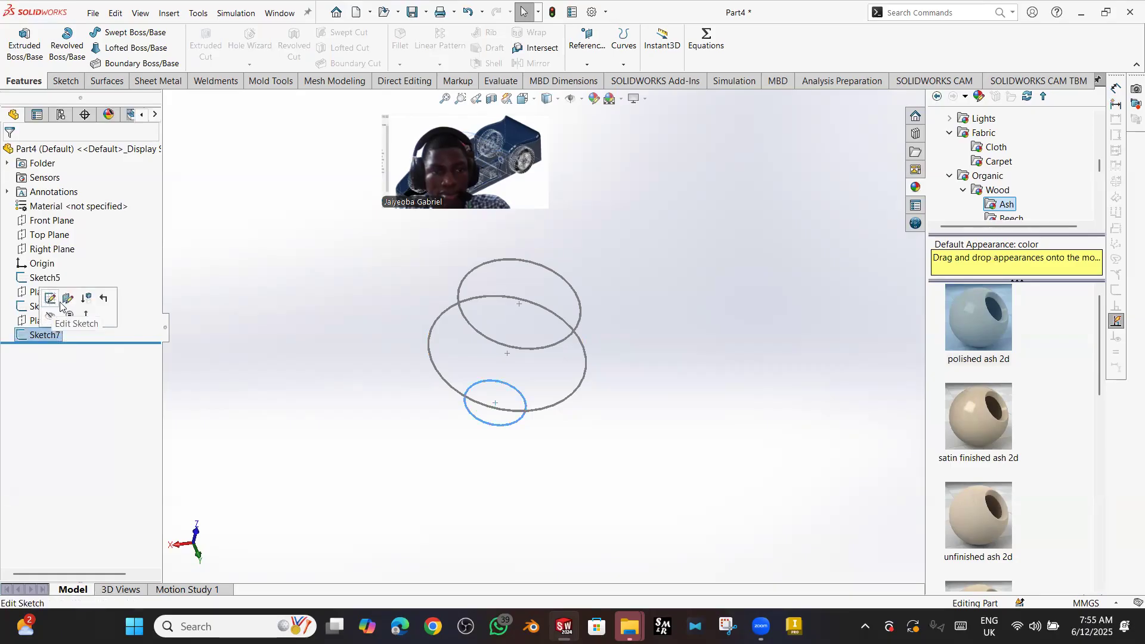
{"action": "right_click", "coordinate": [41, 336]}
{"action": "left_click", "coordinate": [66, 420]}
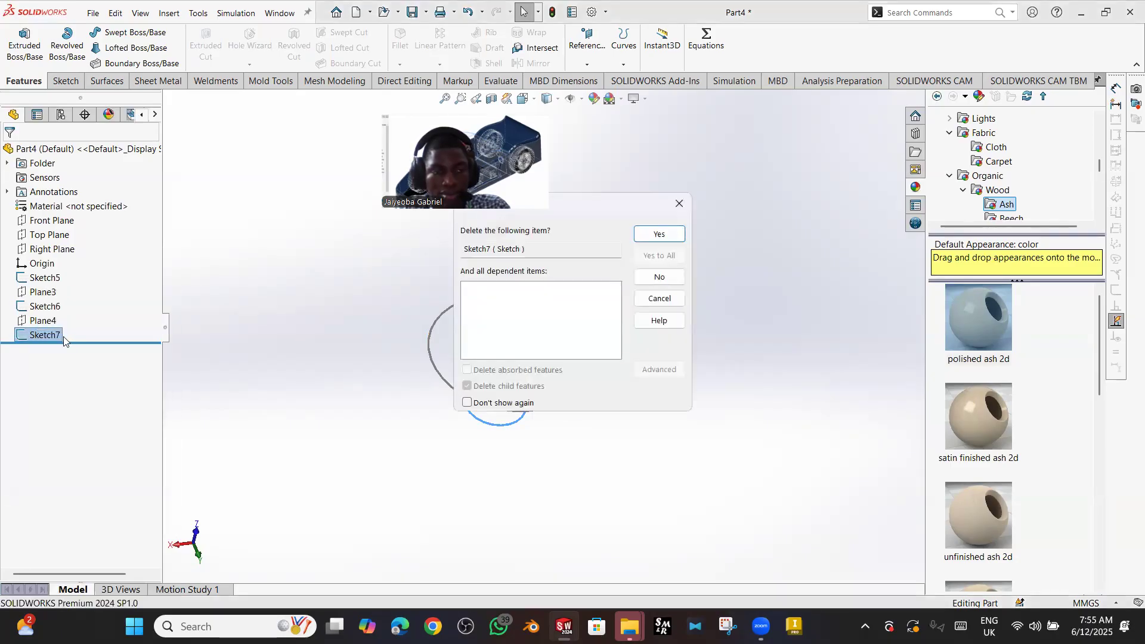
{"action": "left_click", "coordinate": [648, 236]}
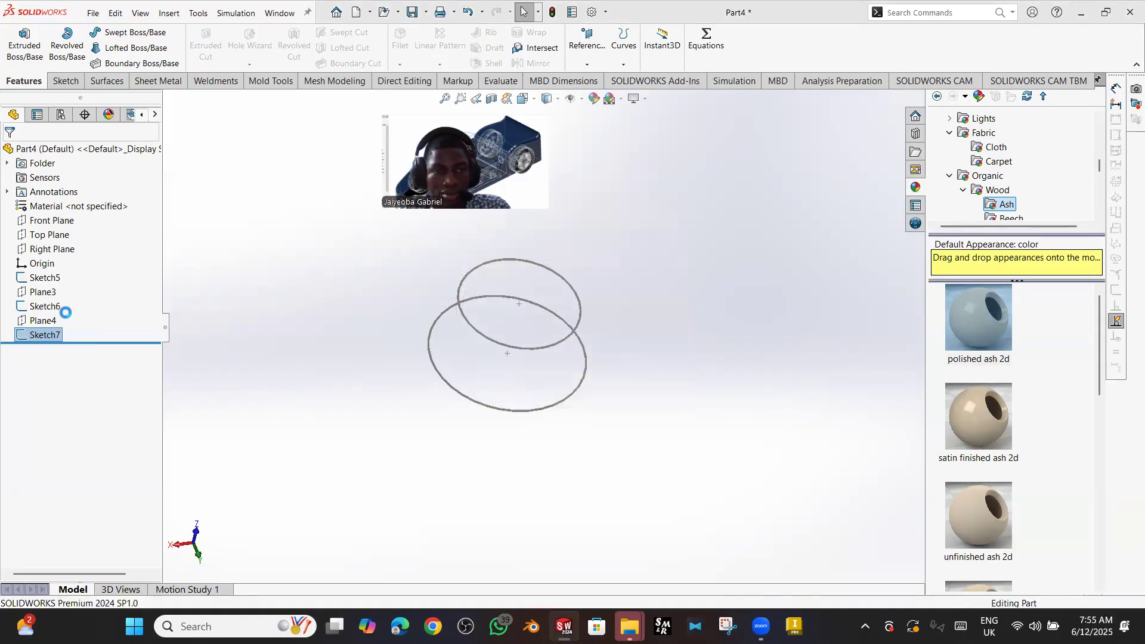
{"action": "left_click", "coordinate": [44, 321]}
{"action": "right_click", "coordinate": [44, 321]}
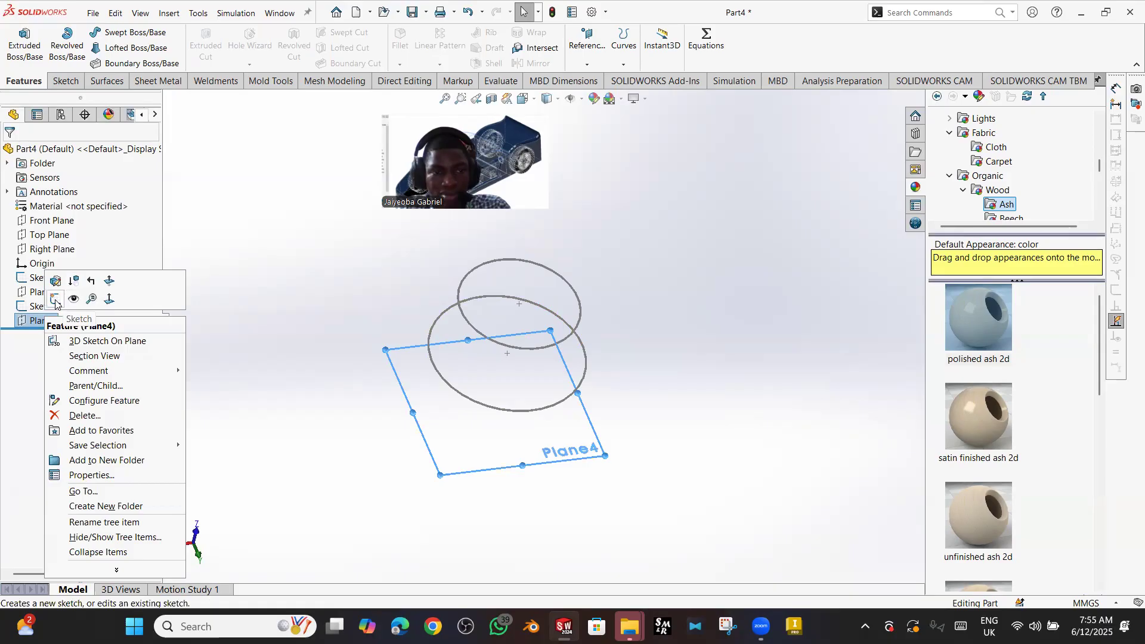
{"action": "left_click", "coordinate": [87, 410]}
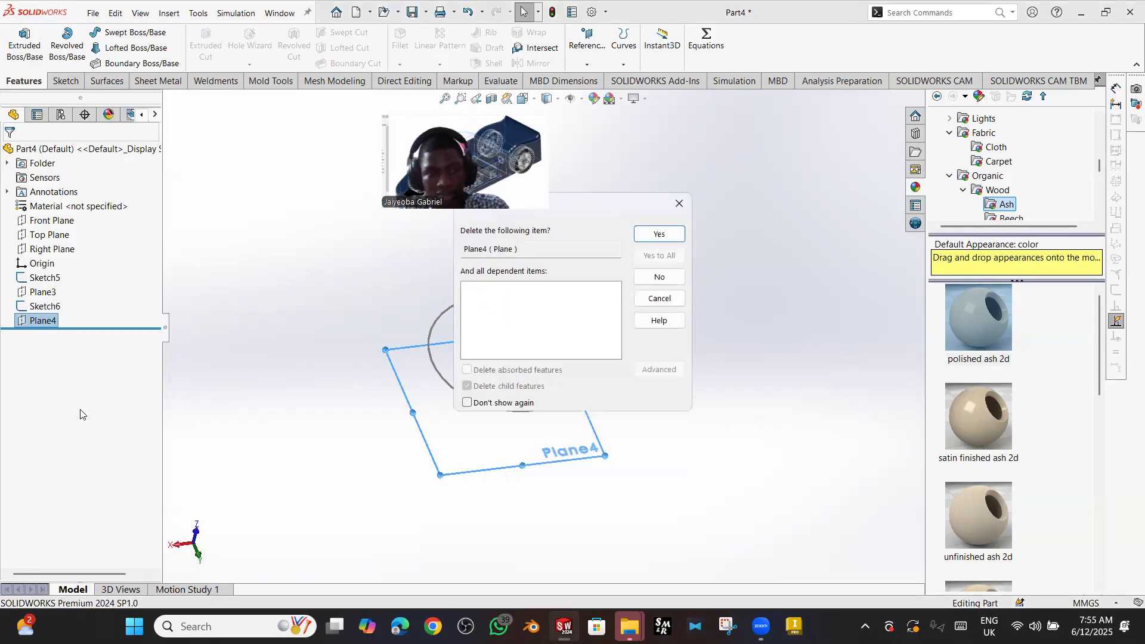
{"action": "left_click", "coordinate": [674, 234]}
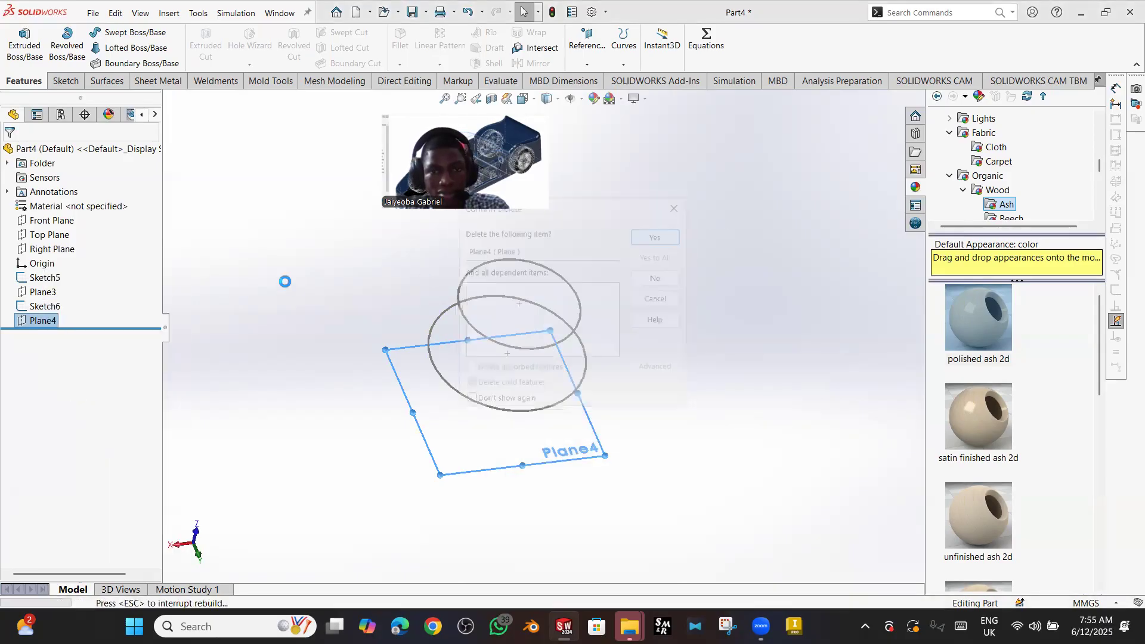
- Delete the largest circle's sketch, Sketch6, and its reference plane, Plane3
{"action": "left_click", "coordinate": [51, 307]}
{"action": "right_click", "coordinate": [51, 307]}
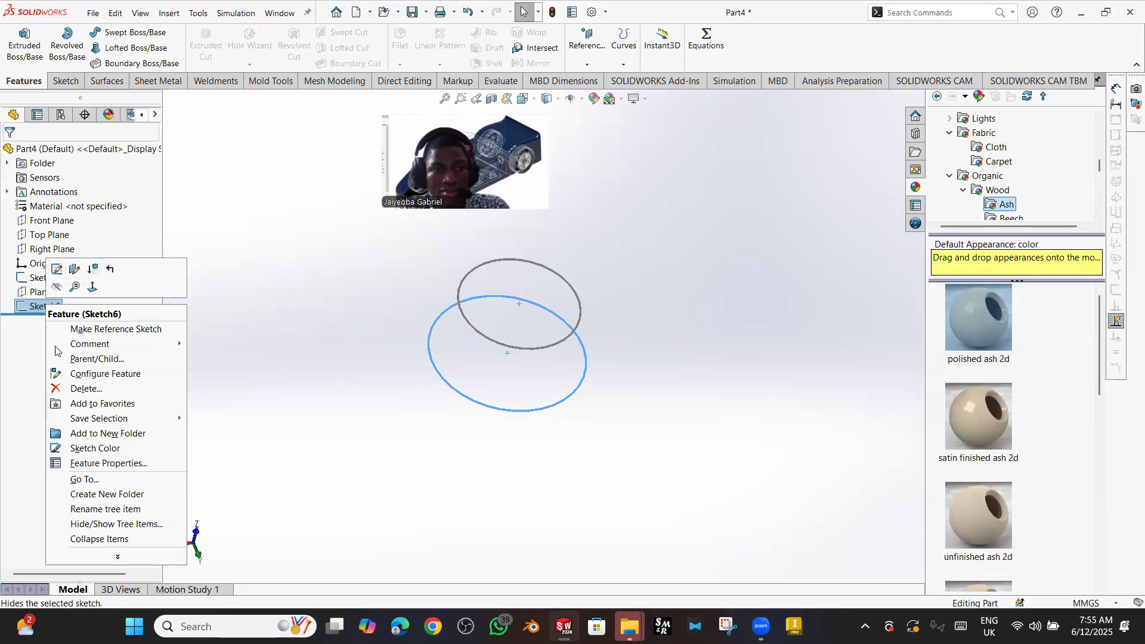
{"action": "left_click", "coordinate": [85, 388]}
{"action": "left_click", "coordinate": [659, 234]}
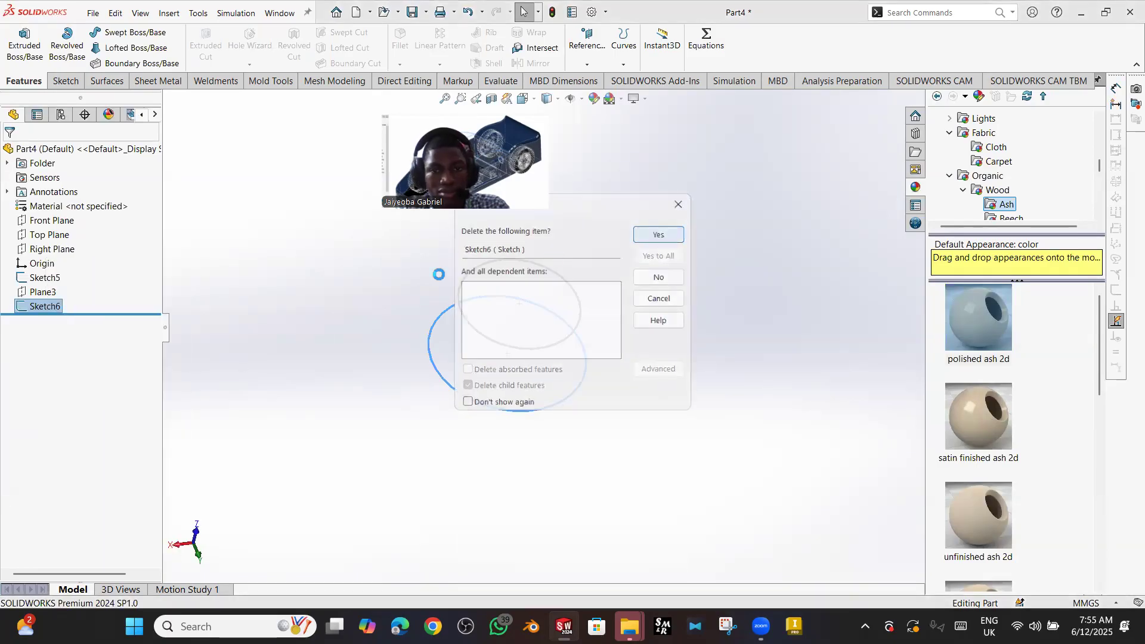
{"action": "left_click", "coordinate": [35, 292]}
{"action": "right_click", "coordinate": [36, 292]}
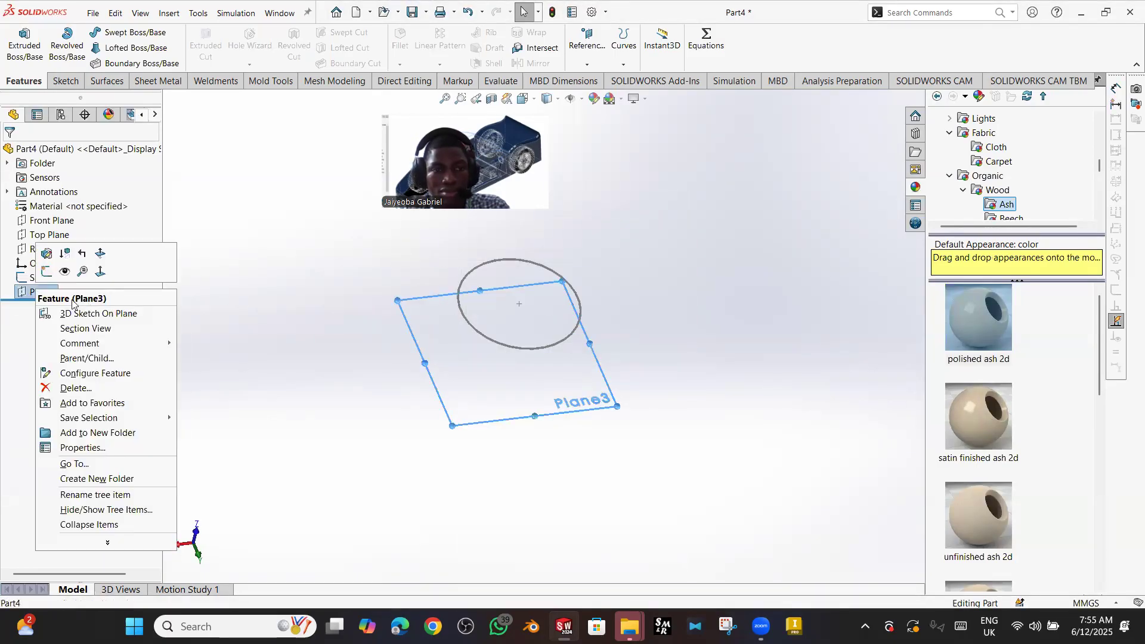
{"action": "left_click", "coordinate": [62, 387]}
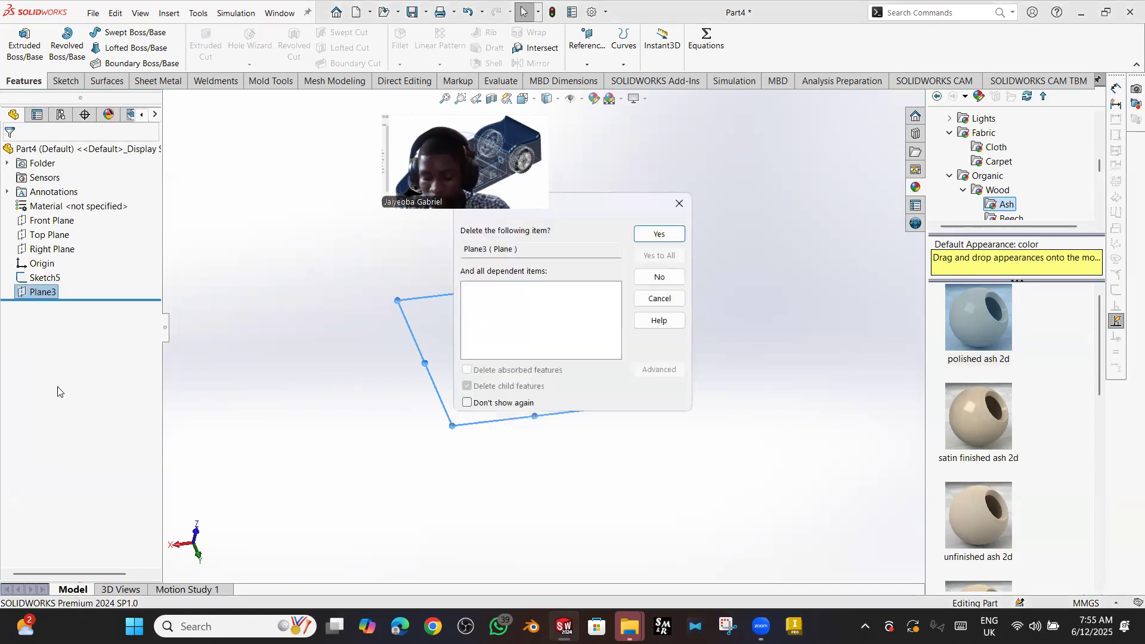
{"action": "left_click", "coordinate": [646, 236]}
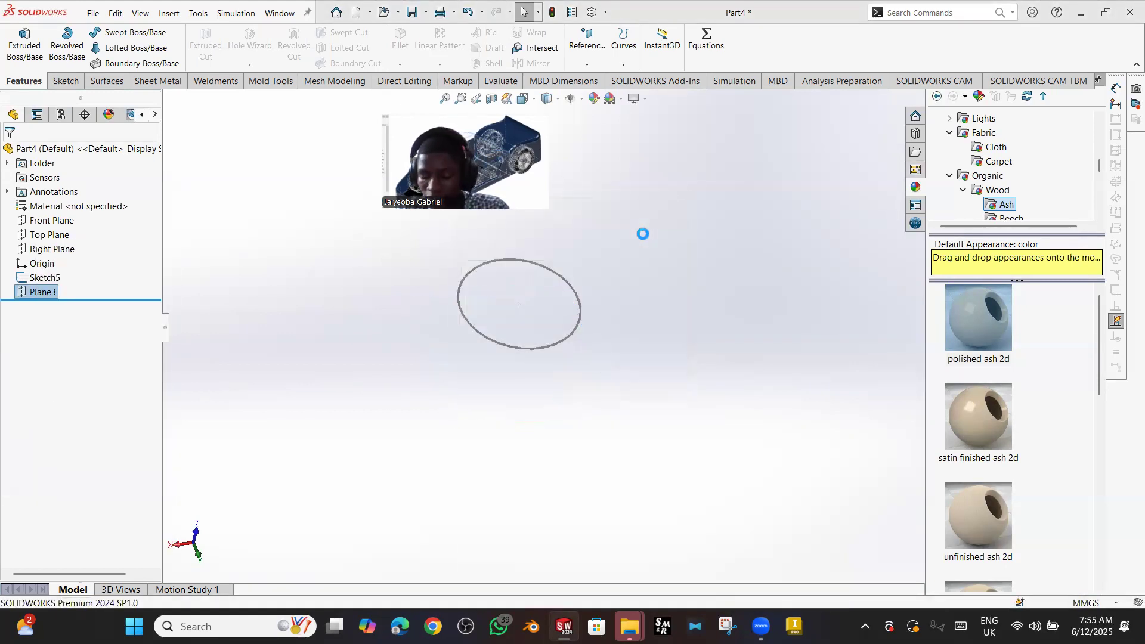
- Delete the remaining circle sketch, Sketch5, to clear the part of all modelled geometry
{"action": "right_click", "coordinate": [48, 279]}
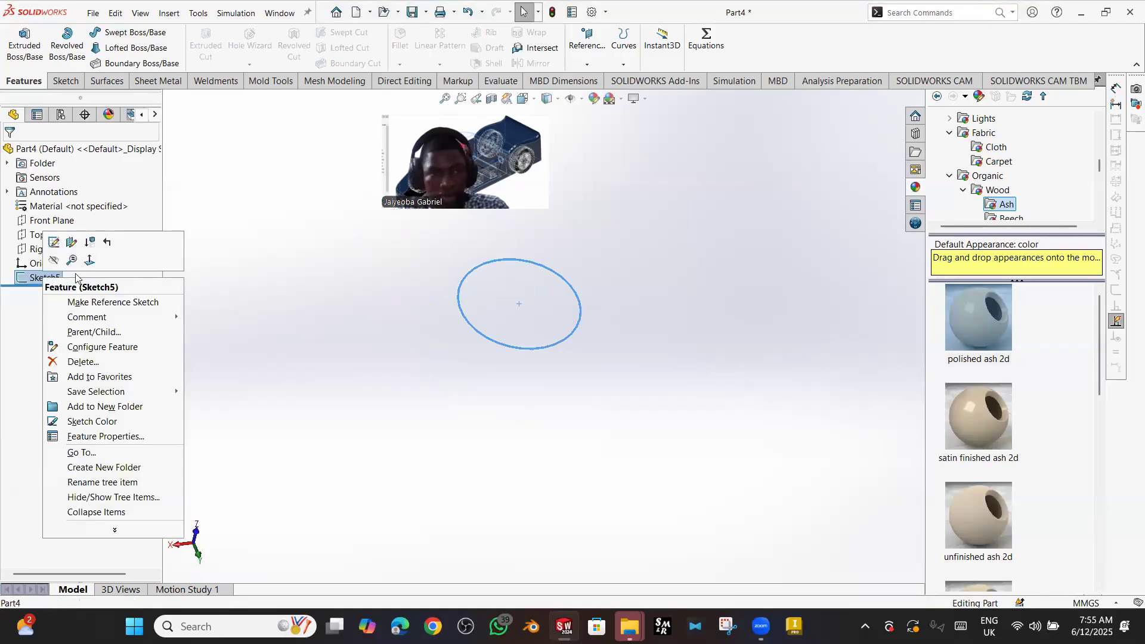
{"action": "left_click", "coordinate": [86, 362]}
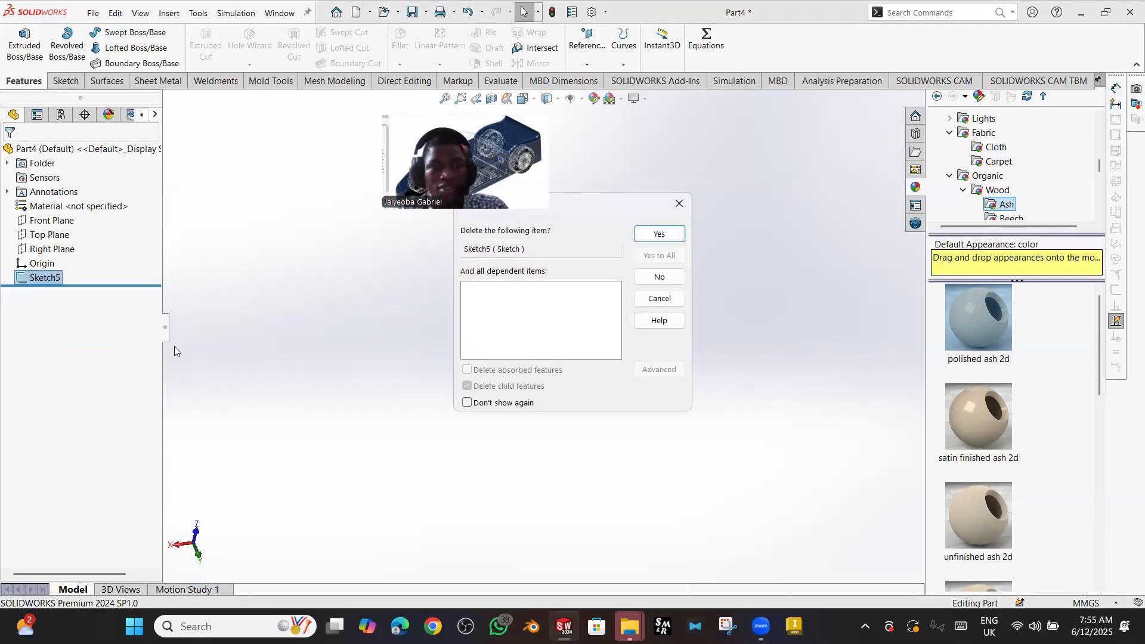
{"action": "left_click", "coordinate": [659, 234]}
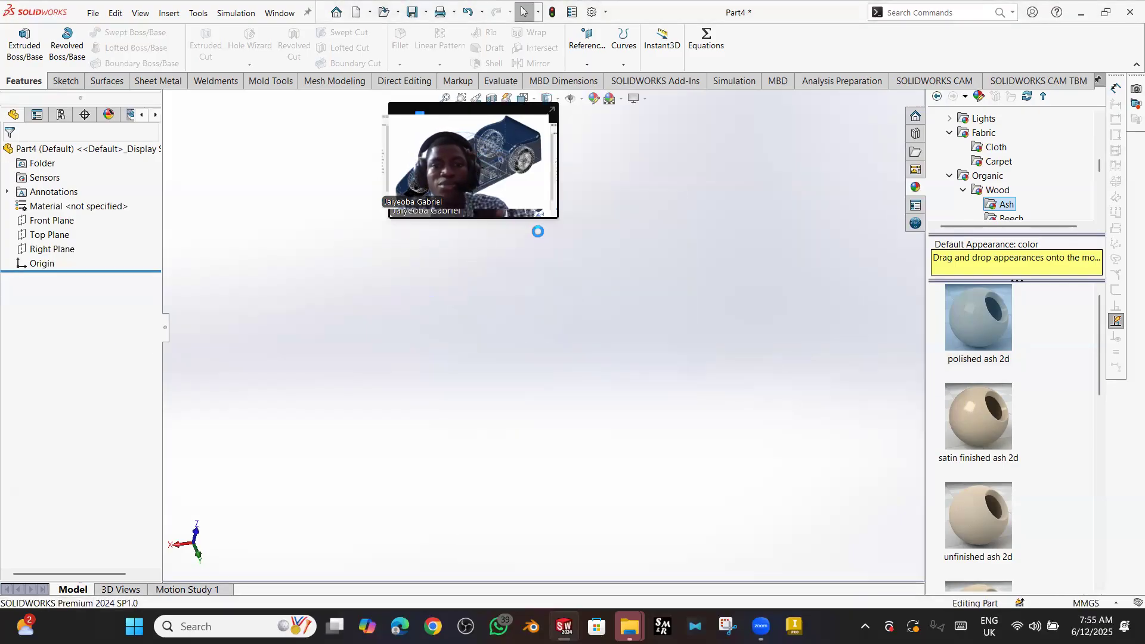
- Start a new sketch on the Front Plane
{"action": "left_click", "coordinate": [65, 81]}
{"action": "left_click", "coordinate": [19, 39]}
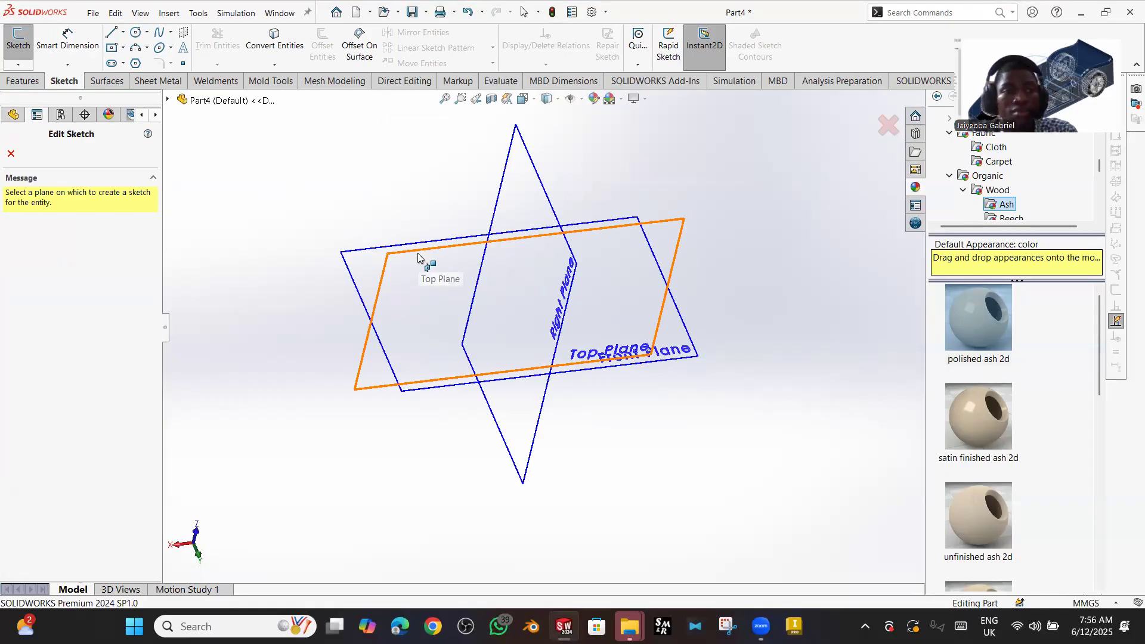
{"action": "middle_click_drag", "start_coordinate": [478, 277], "coordinate": [566, 299]}
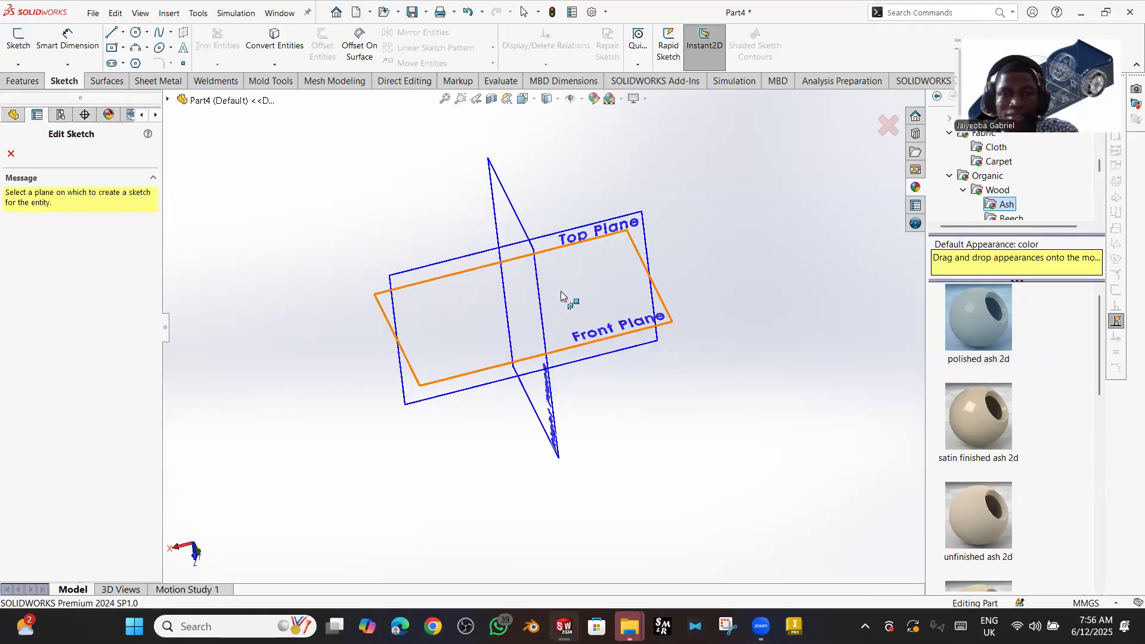
{"action": "left_click", "coordinate": [663, 327]}
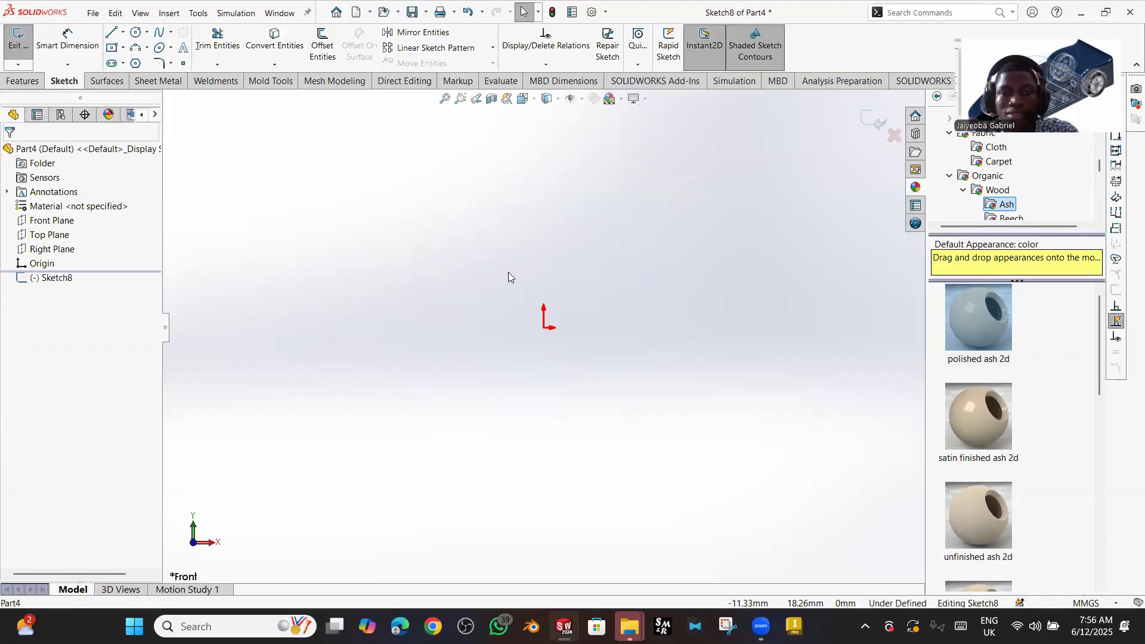
- Sketch a vertical line about 66.5 mm long upward from the origin and make it construction geometry
{"action": "key", "text": "l"}
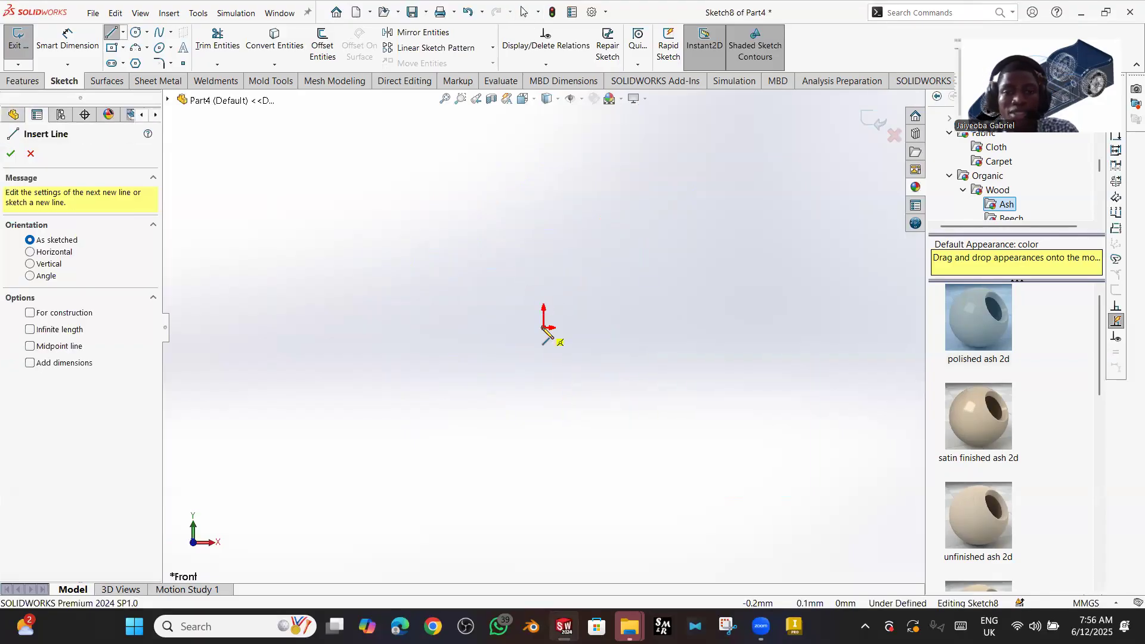
{"action": "left_click", "coordinate": [544, 327]}
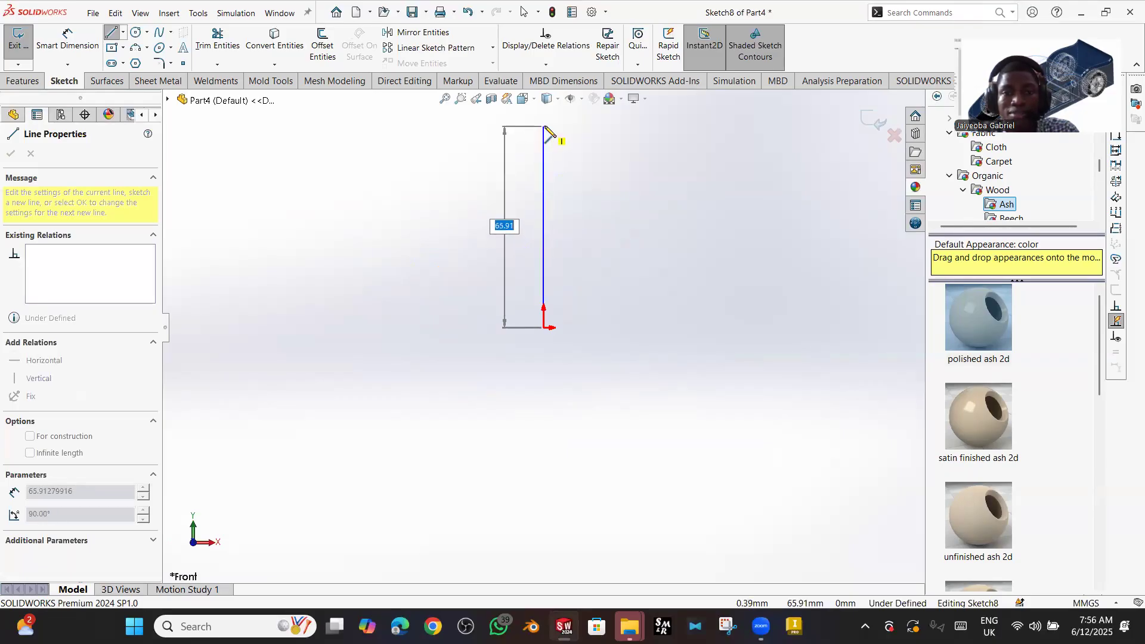
{"action": "left_click", "coordinate": [544, 126]}
{"action": "key", "text": "Escape"}
{"action": "key", "text": "Escape"}
{"action": "left_click", "coordinate": [544, 199]}
{"action": "left_click", "coordinate": [30, 380]}
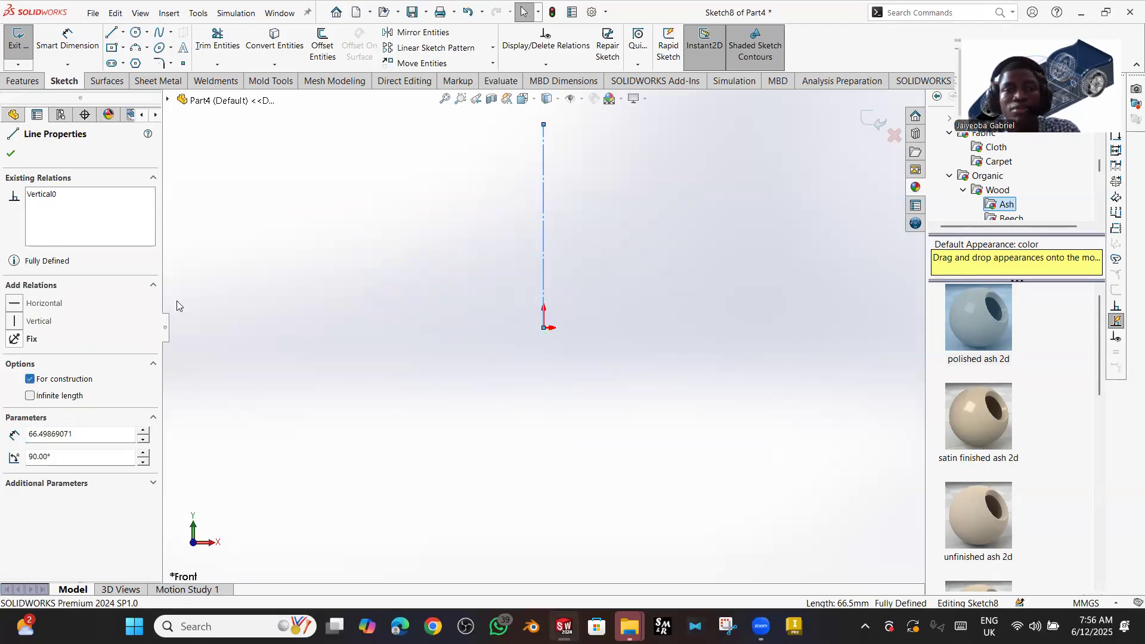
- Sketch a closed eight-line profile about 57 mm wide and 53 mm high beside the construction line, with a thin outer wall and sloped inner wall
{"action": "left_click", "coordinate": [11, 154]}
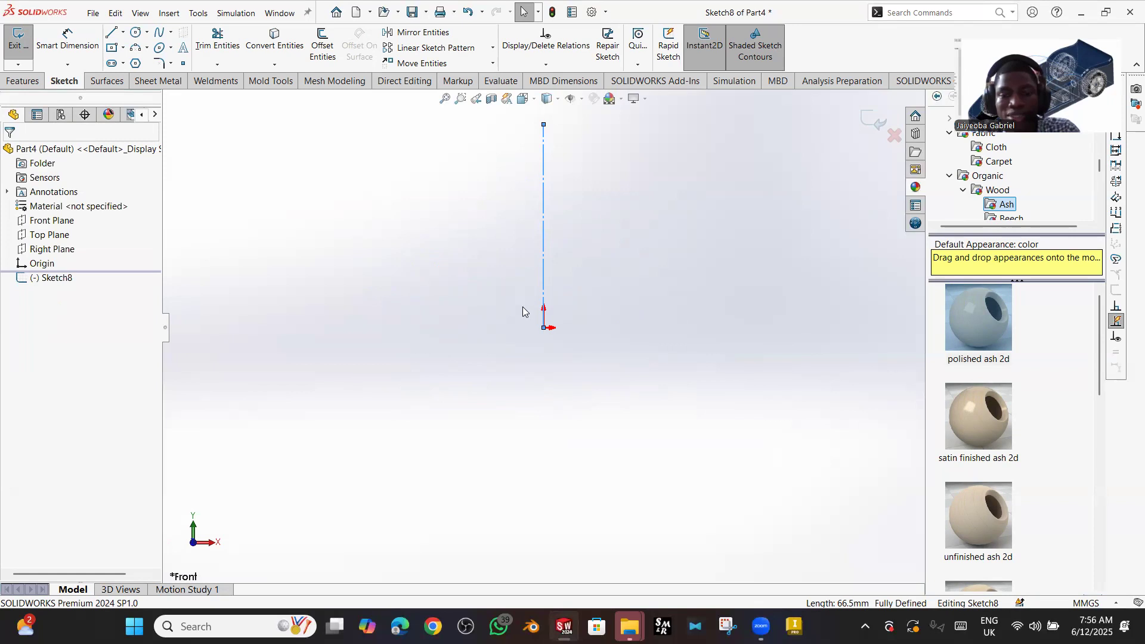
{"action": "key", "text": "l"}
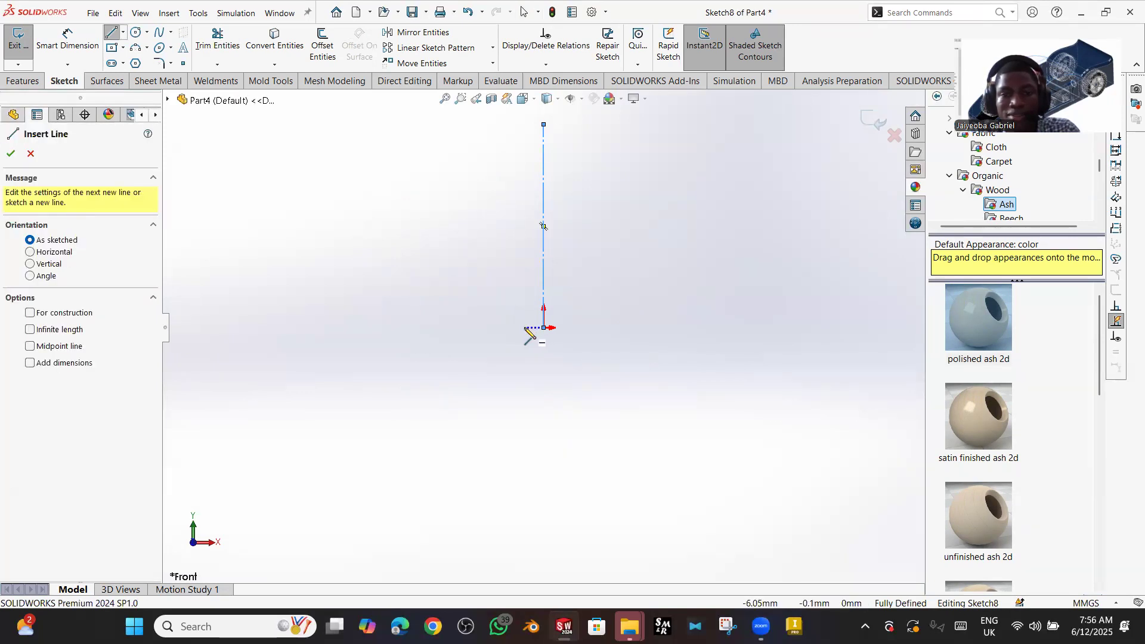
{"action": "left_click", "coordinate": [525, 327]}
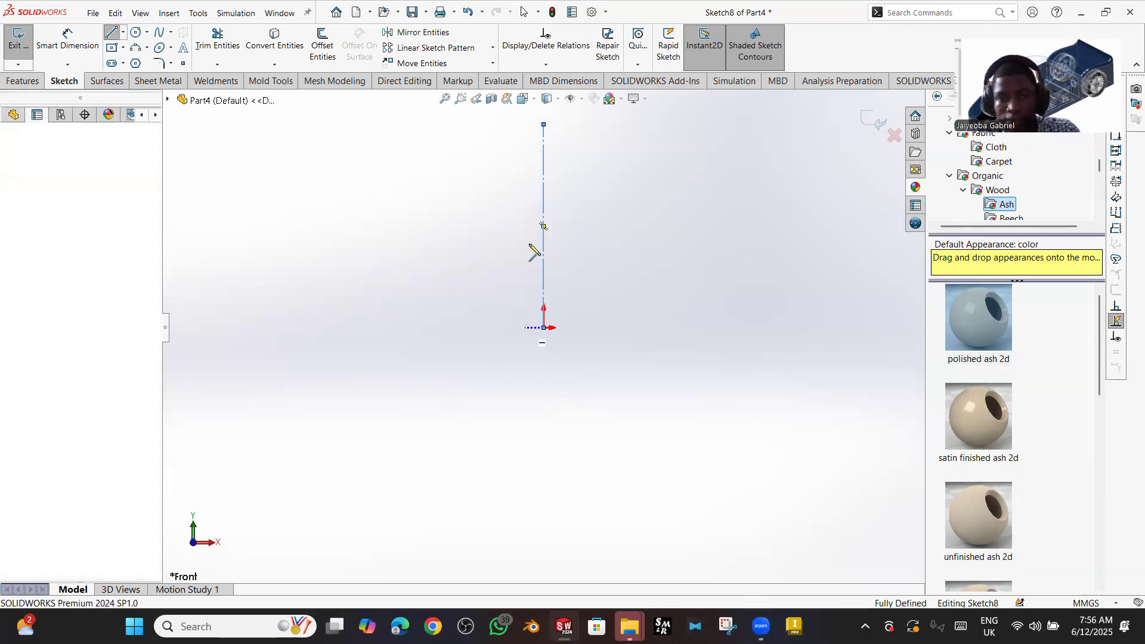
{"action": "left_click", "coordinate": [525, 185]}
{"action": "left_click", "coordinate": [498, 185]}
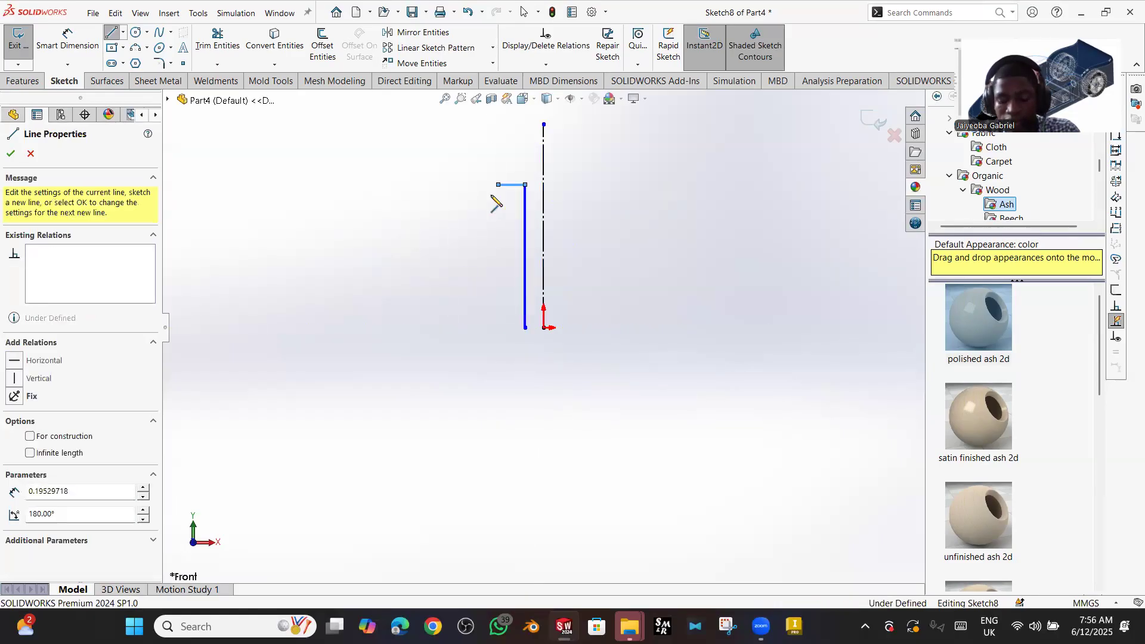
{"action": "left_click", "coordinate": [460, 264]}
{"action": "left_click", "coordinate": [366, 265]}
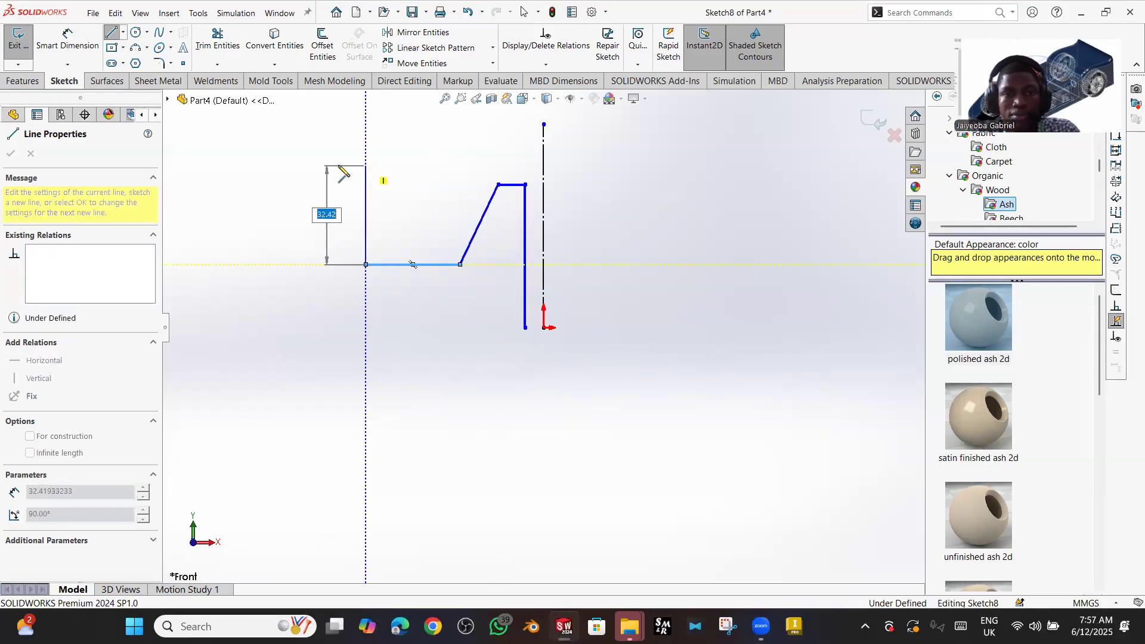
{"action": "left_click", "coordinate": [366, 167]}
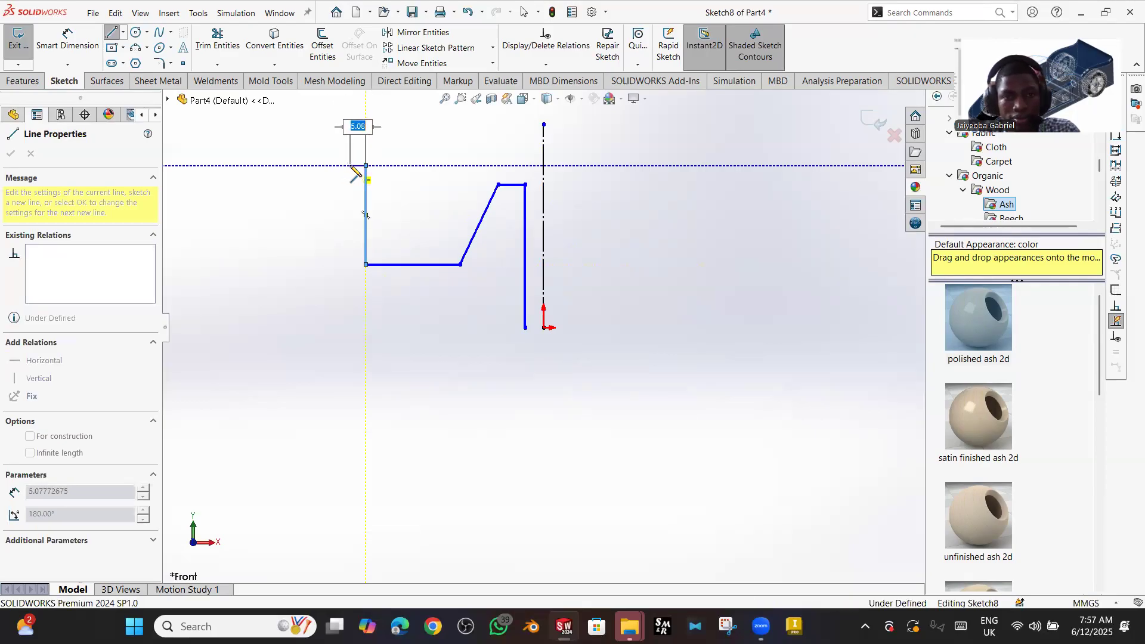
{"action": "left_click", "coordinate": [352, 167]}
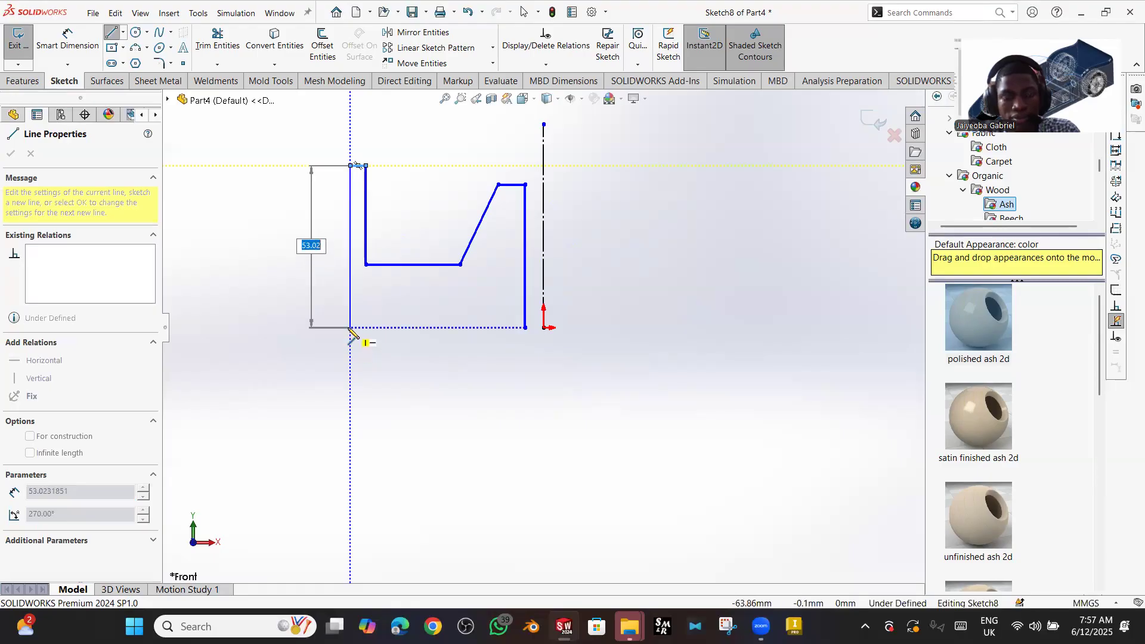
{"action": "left_click", "coordinate": [351, 327]}
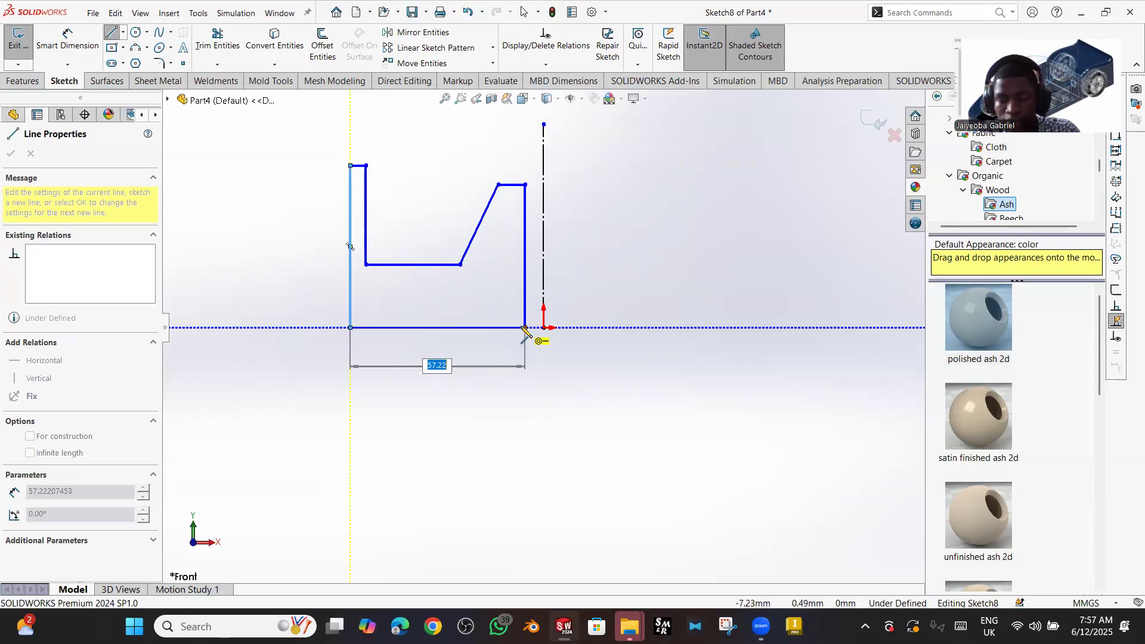
{"action": "left_click", "coordinate": [525, 327]}
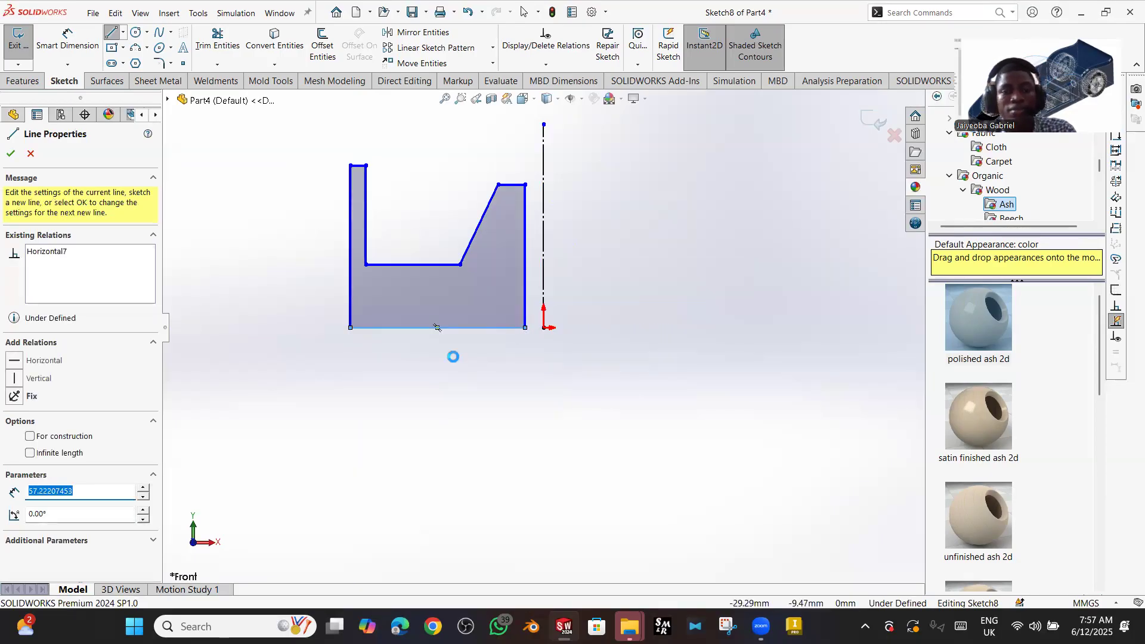
{"action": "key", "text": "Escape"}
- Dimension the floor thickness between the recess's horizontal line and the base line as 10 mm
{"action": "right_click_drag", "start_coordinate": [433, 345], "coordinate": [436, 298]}
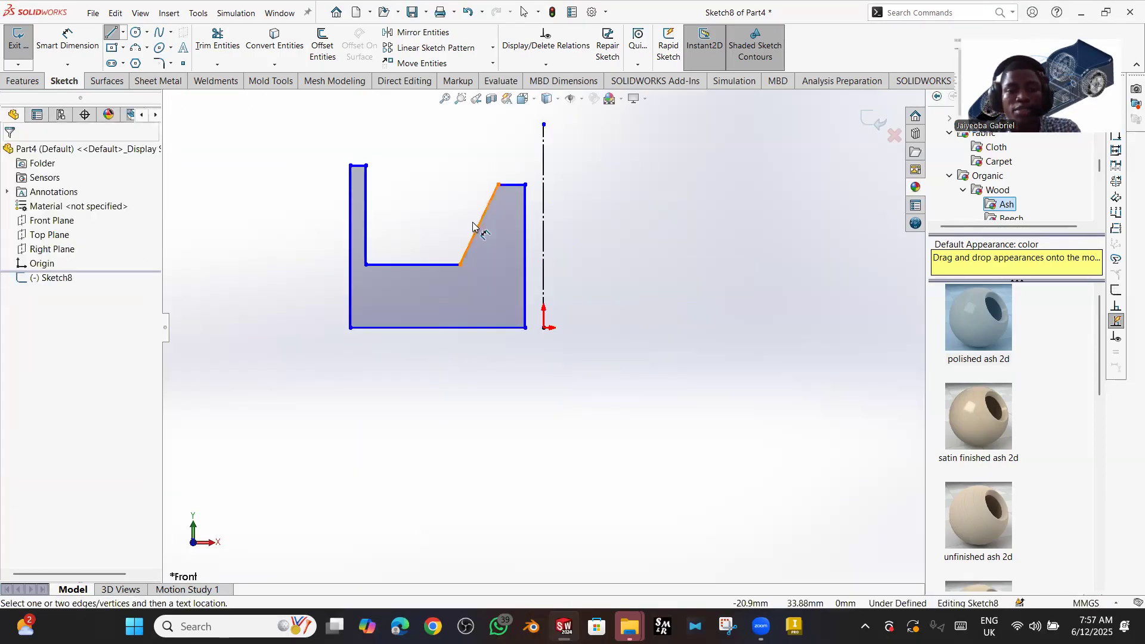
{"action": "left_click", "coordinate": [429, 264]}
{"action": "left_click", "coordinate": [440, 327]}
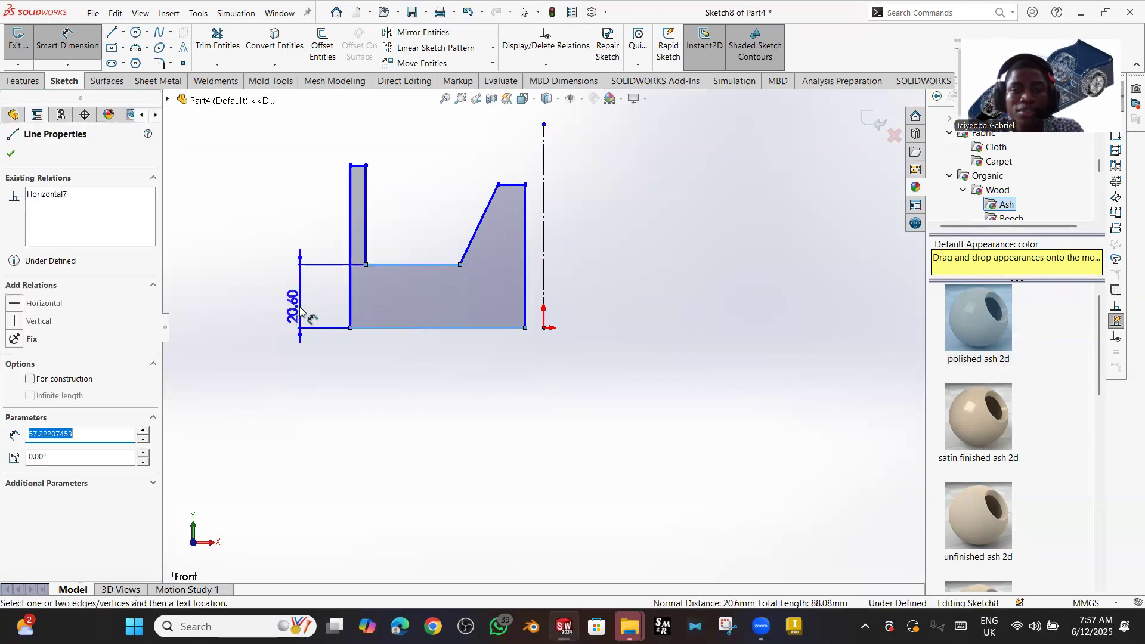
{"action": "left_click", "coordinate": [300, 308]}
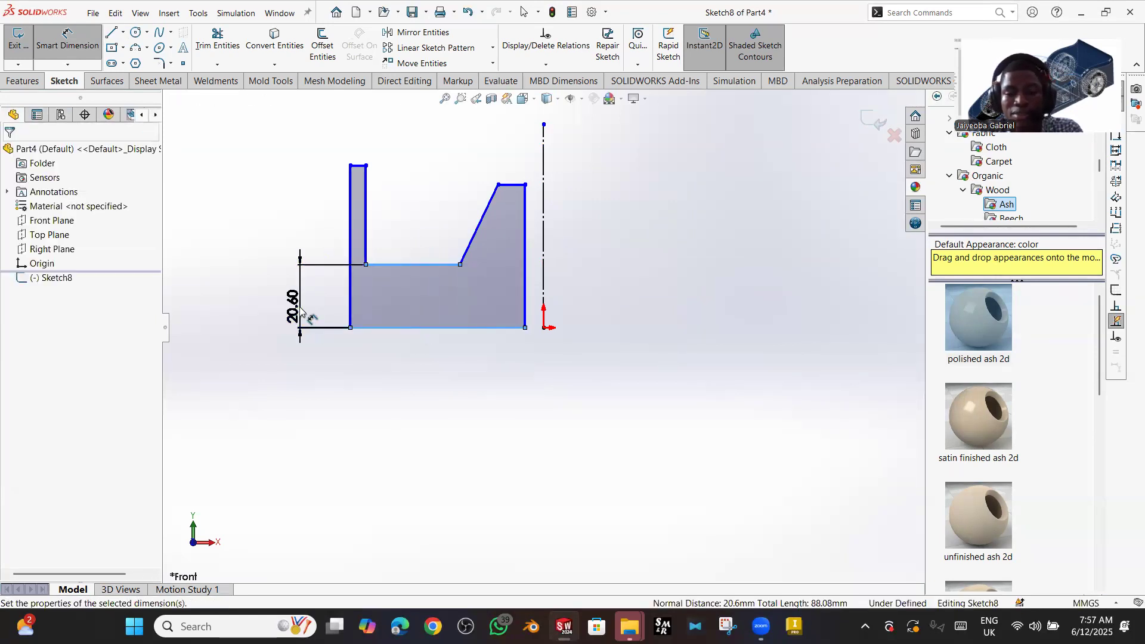
{"action": "type", "text": "10"}
{"action": "key", "text": "Return"}
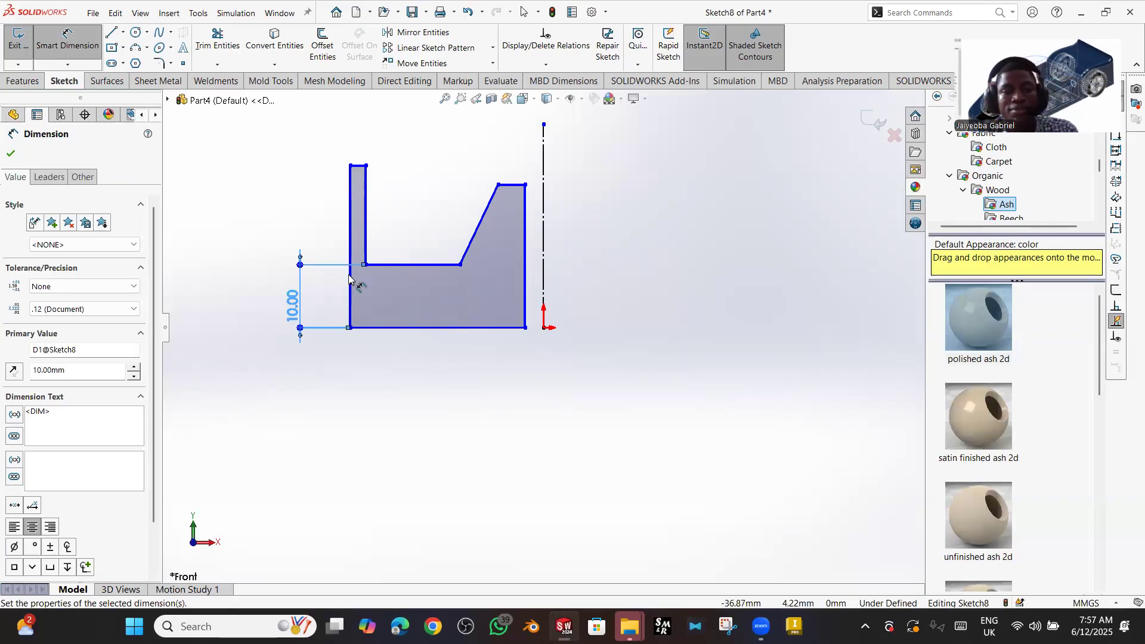
- Dimension the thin outer wall's thickness as 4 mm between its two vertical lines
{"action": "left_click", "coordinate": [366, 230]}
{"action": "left_click", "coordinate": [351, 243]}
{"action": "left_click", "coordinate": [305, 240]}
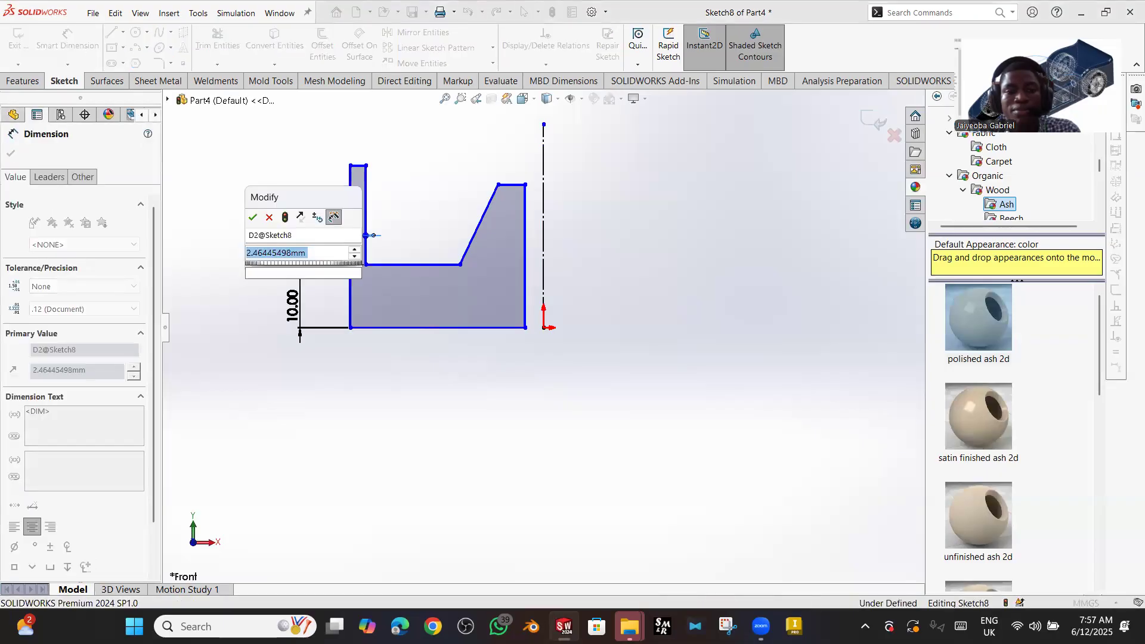
{"action": "type", "text": "4"}
{"action": "key", "text": "Return"}
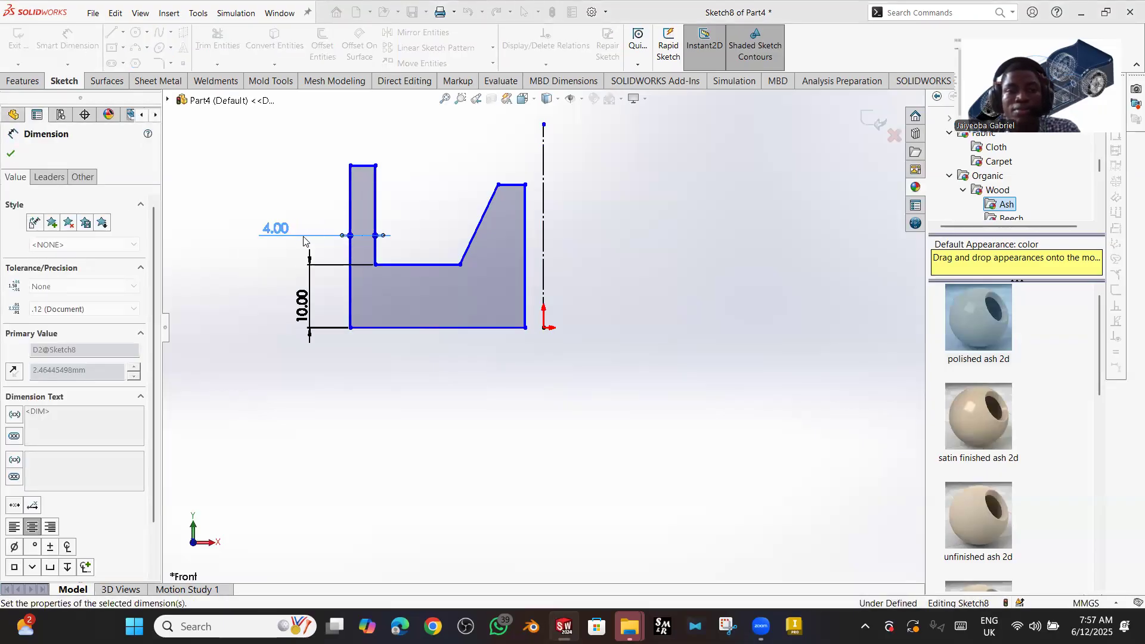
- Dimension the inner wall's height from the base line to its short upper line as 25 mm
{"action": "left_click", "coordinate": [494, 327]}
{"action": "left_click", "coordinate": [510, 185]}
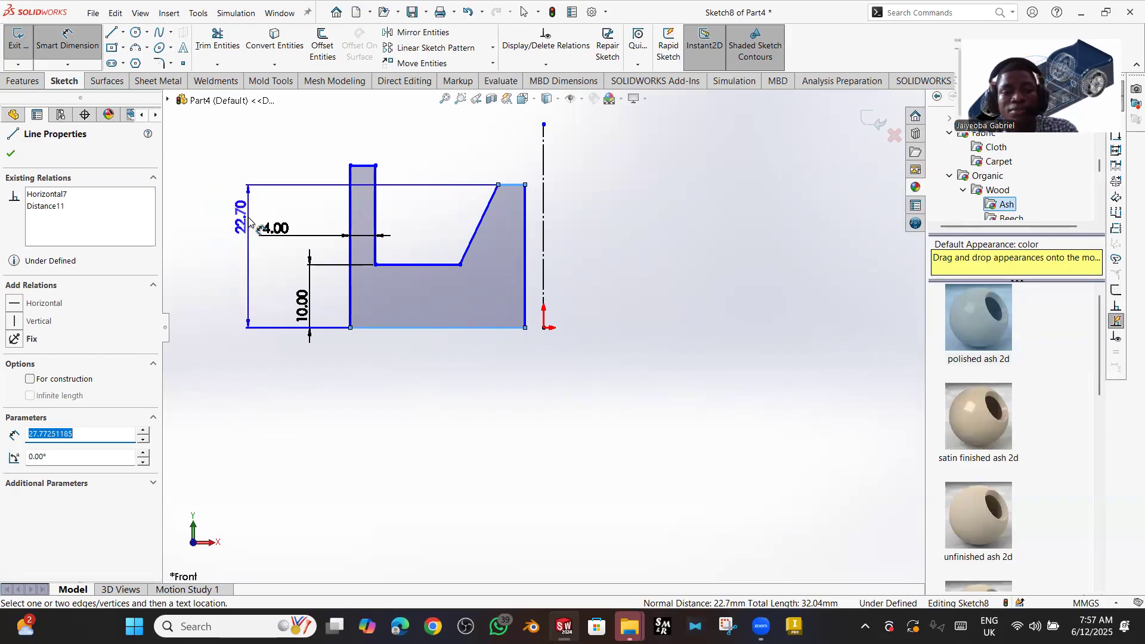
{"action": "left_click", "coordinate": [250, 222]}
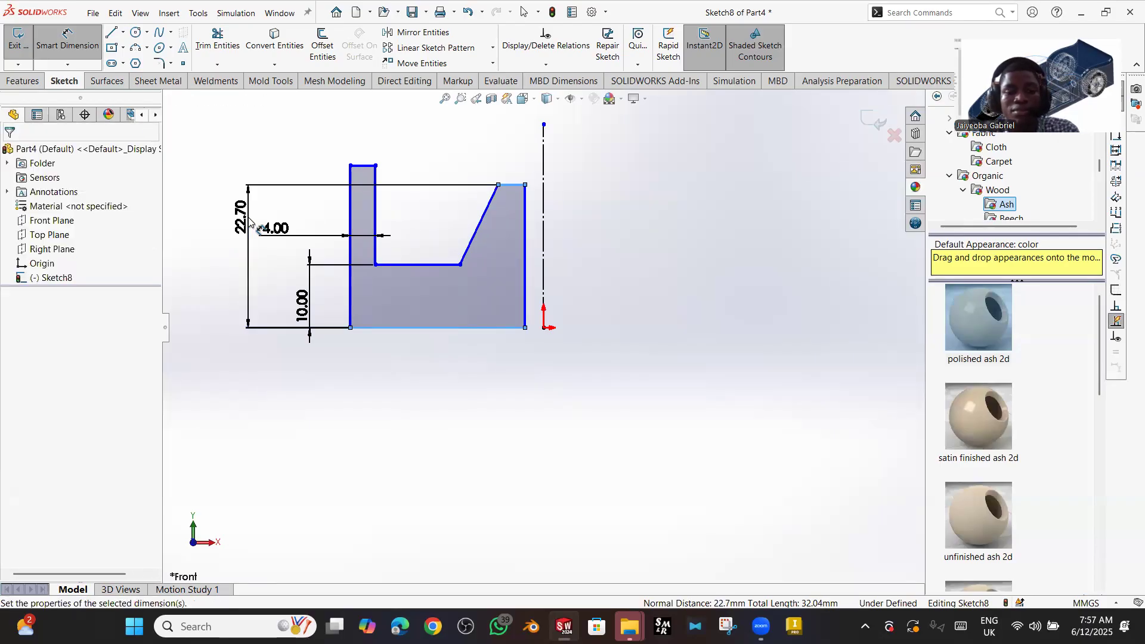
{"action": "double_click", "coordinate": [246, 220]}
{"action": "type", "text": "25"}
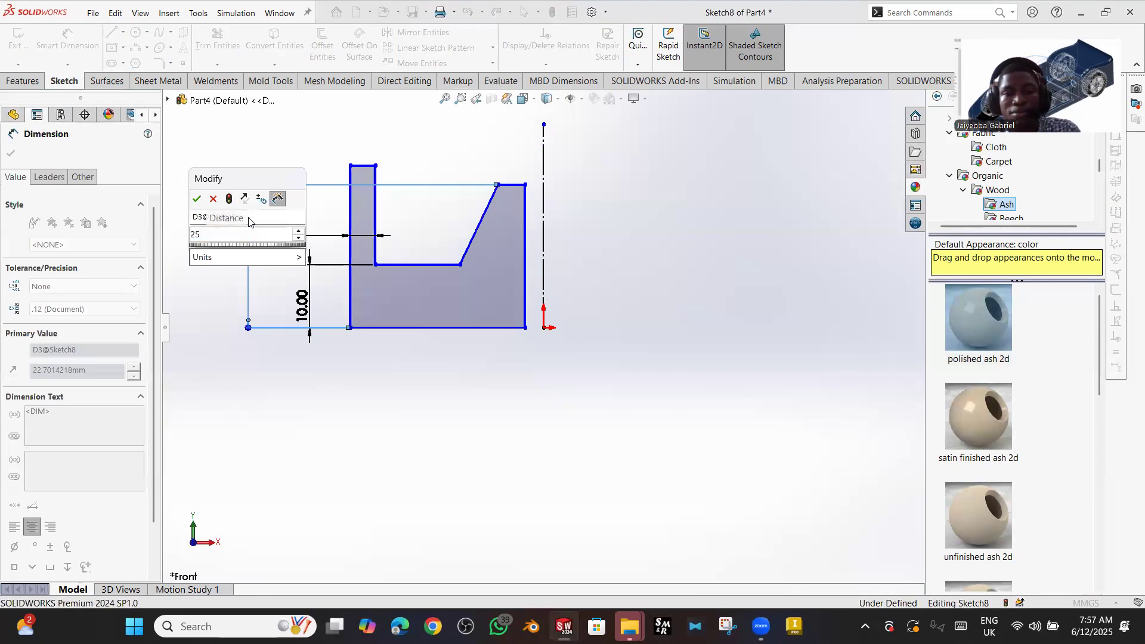
{"action": "key", "text": "Return"}
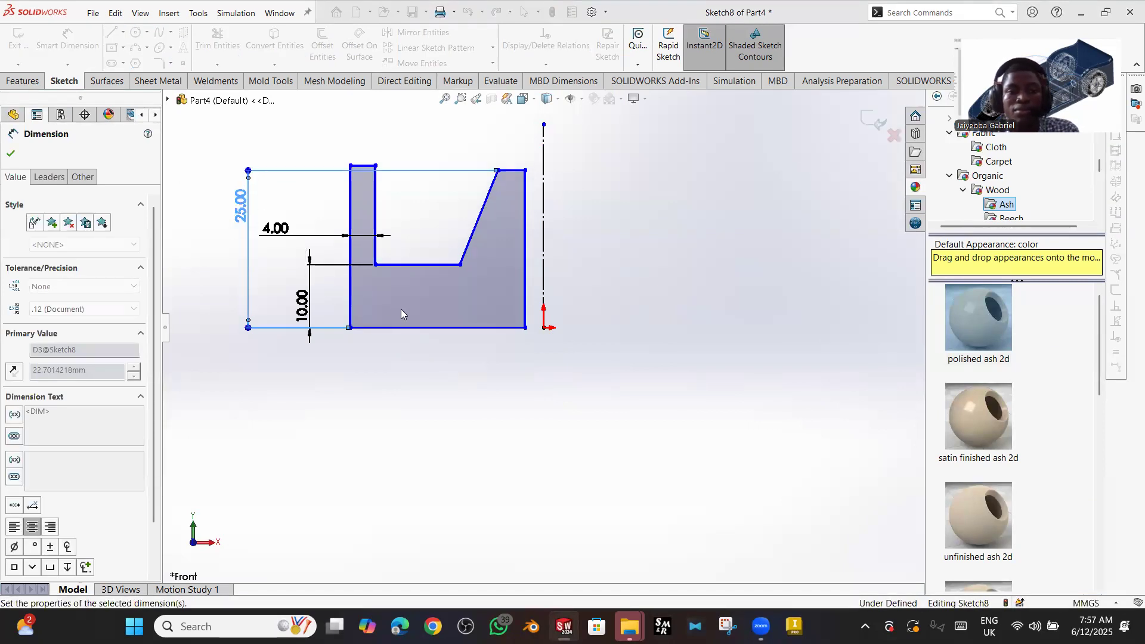
- Dimension the profile's base line and set its length to 40 mm
{"action": "left_click", "coordinate": [418, 329]}
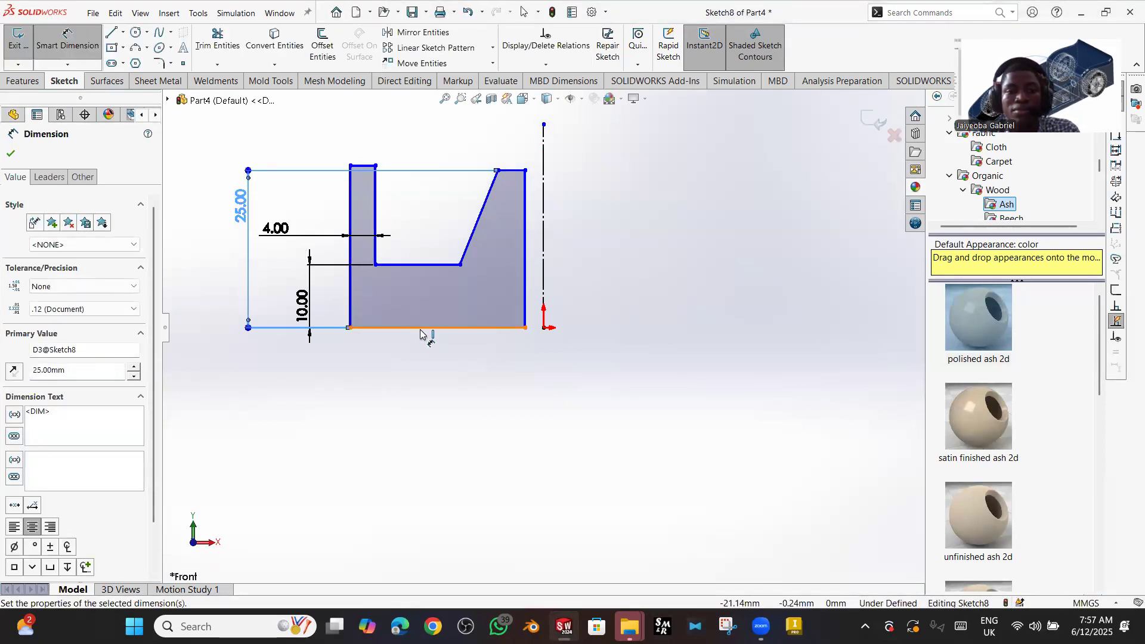
{"action": "left_click", "coordinate": [414, 379]}
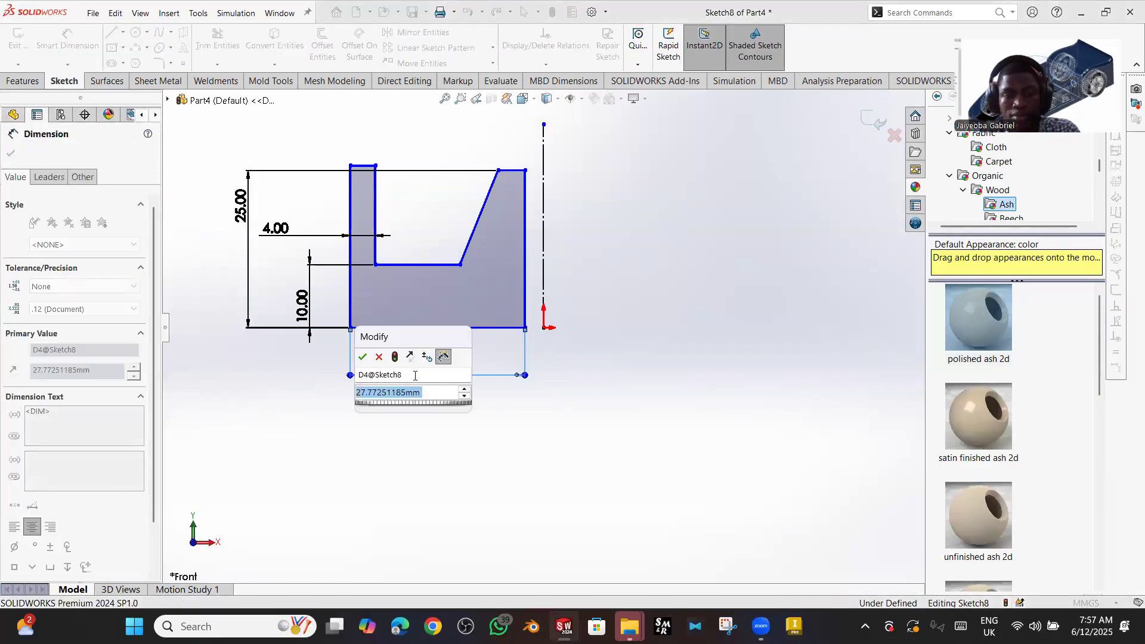
{"action": "type", "text": "40"}
{"action": "key", "text": "Return"}
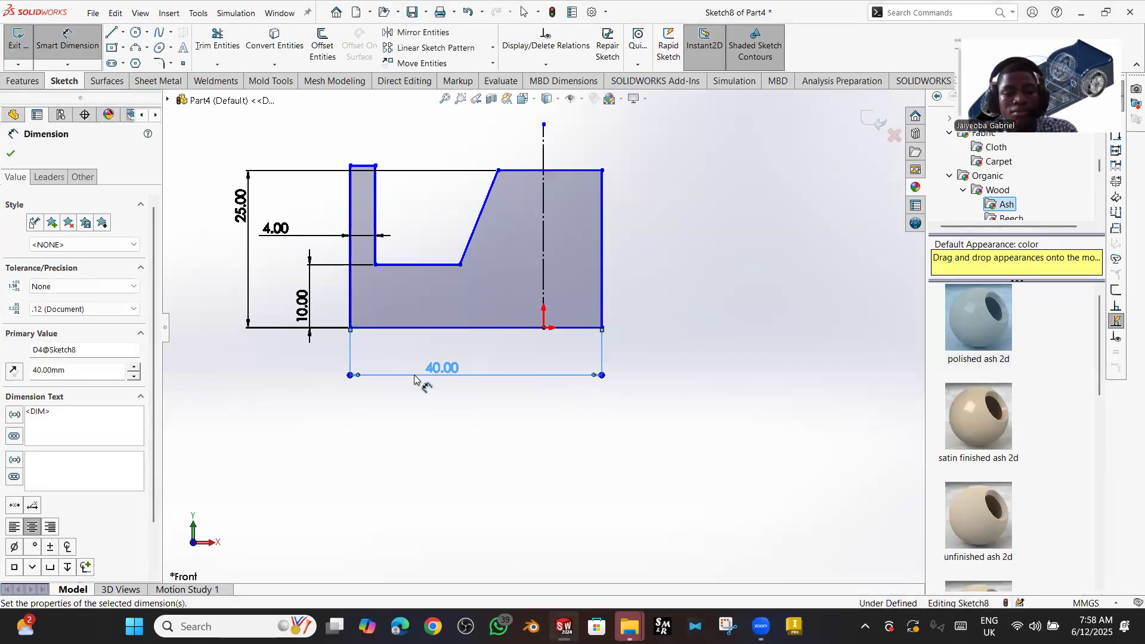
- Undo the last base length change and apply a Fix relation to the vertical line nearest the construction line
{"action": "key", "text": "ctrl+z"}
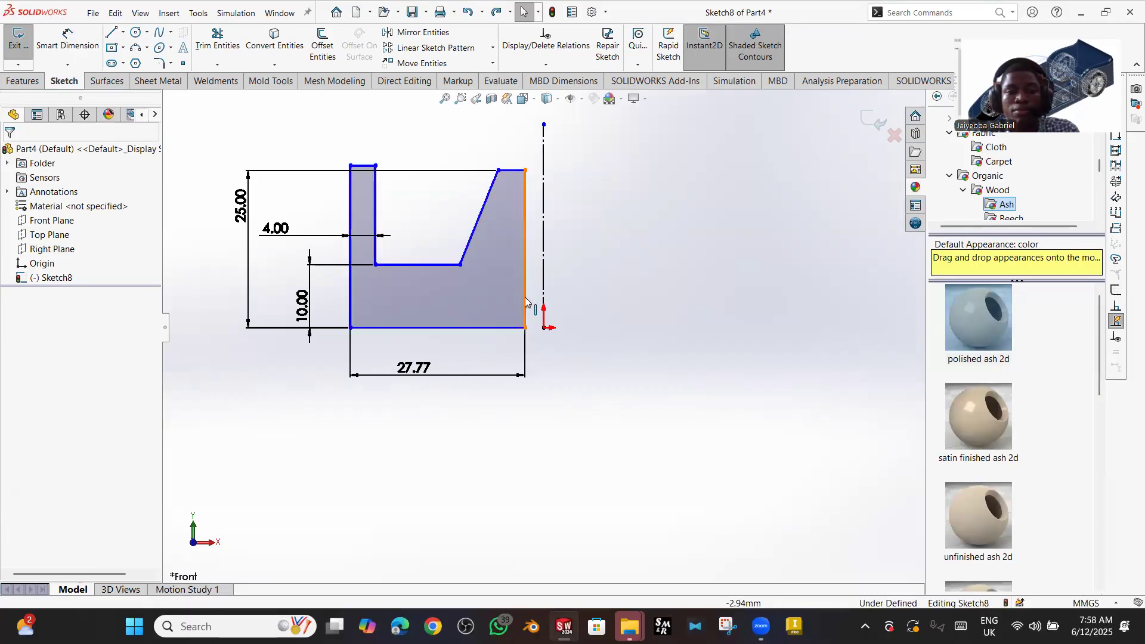
{"action": "left_click", "coordinate": [525, 302]}
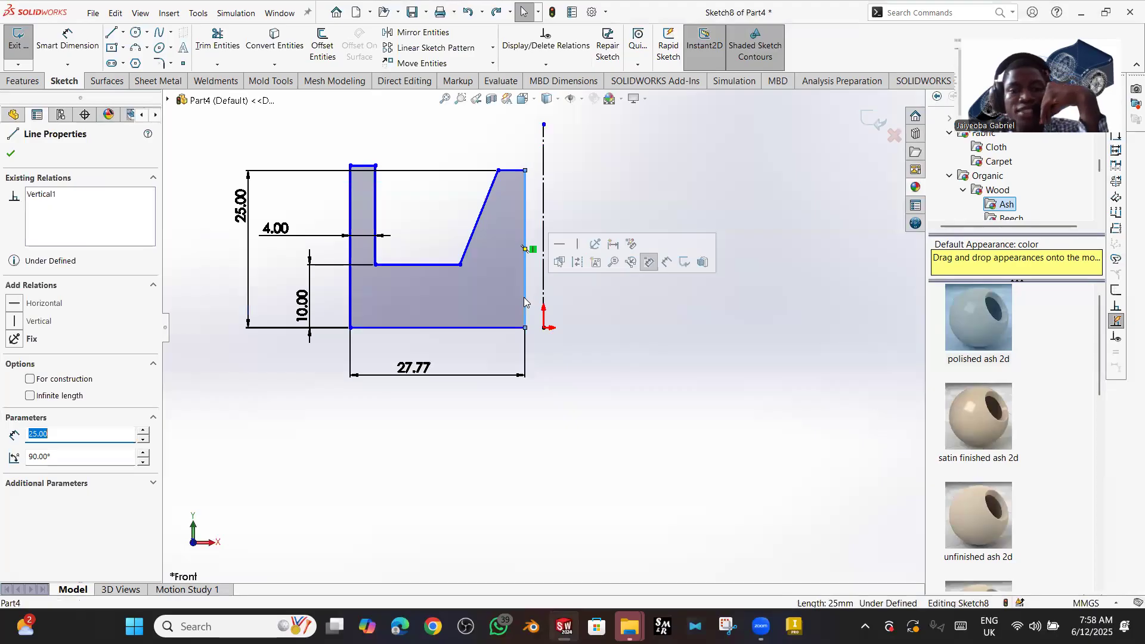
{"action": "left_click", "coordinate": [591, 247]}
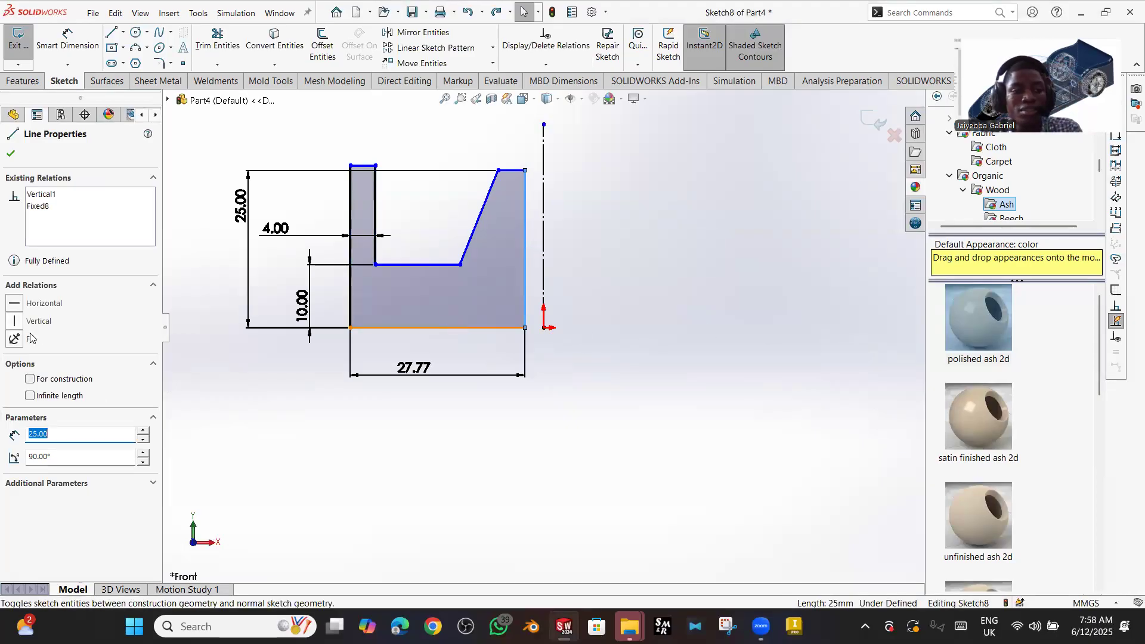
{"action": "left_click", "coordinate": [10, 154]}
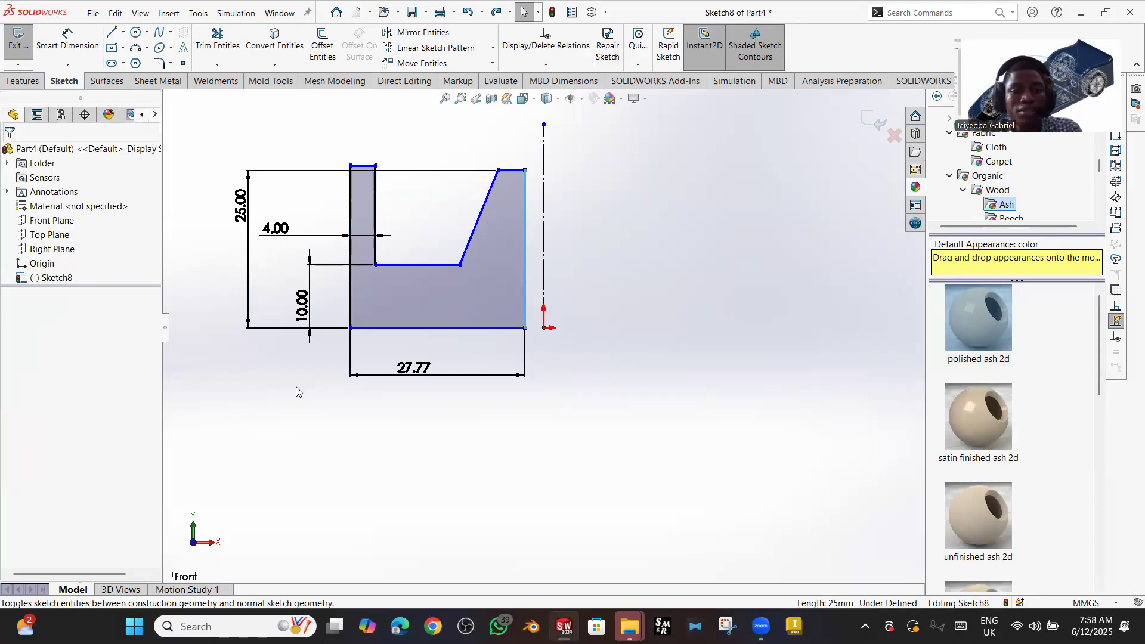
- Set the base line's length dimension to 40 mm
{"action": "double_click", "coordinate": [407, 368]}
{"action": "type", "text": "40"}
{"action": "key", "text": "Escape"}
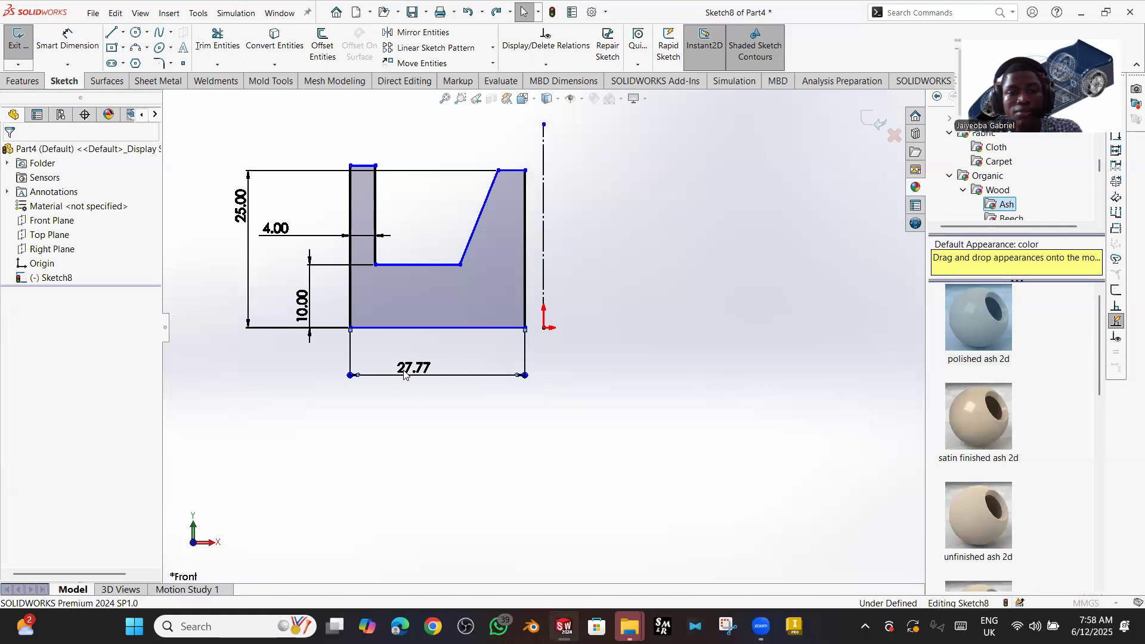
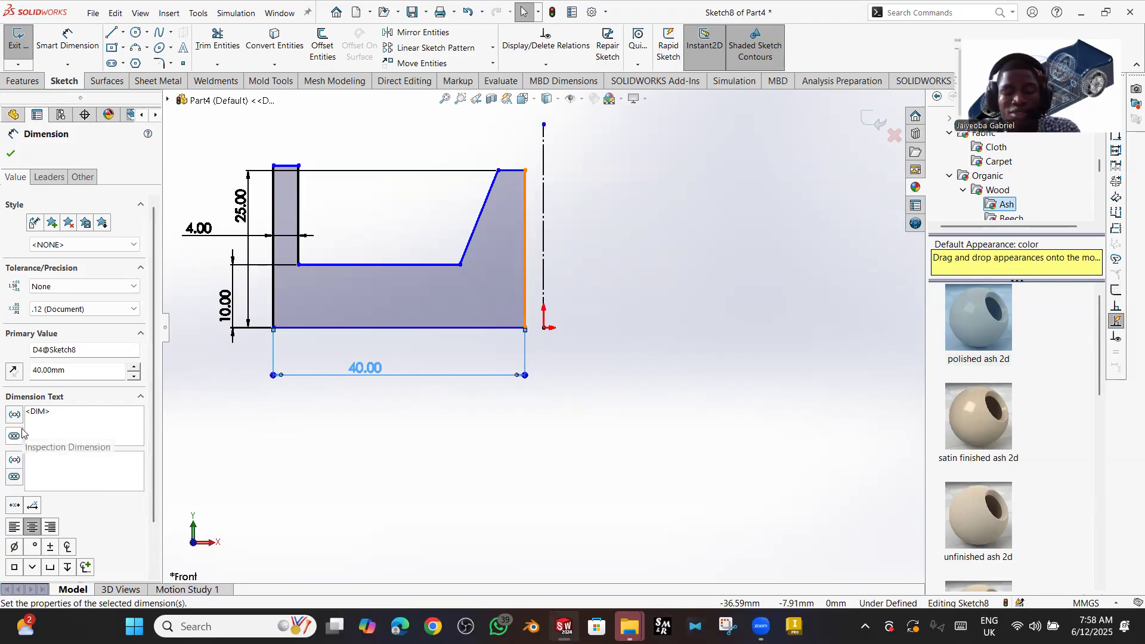
- Change the profile's floor thickness dimension to 5 mm
{"action": "left_click", "coordinate": [225, 305]}
{"action": "double_click", "coordinate": [226, 306]}
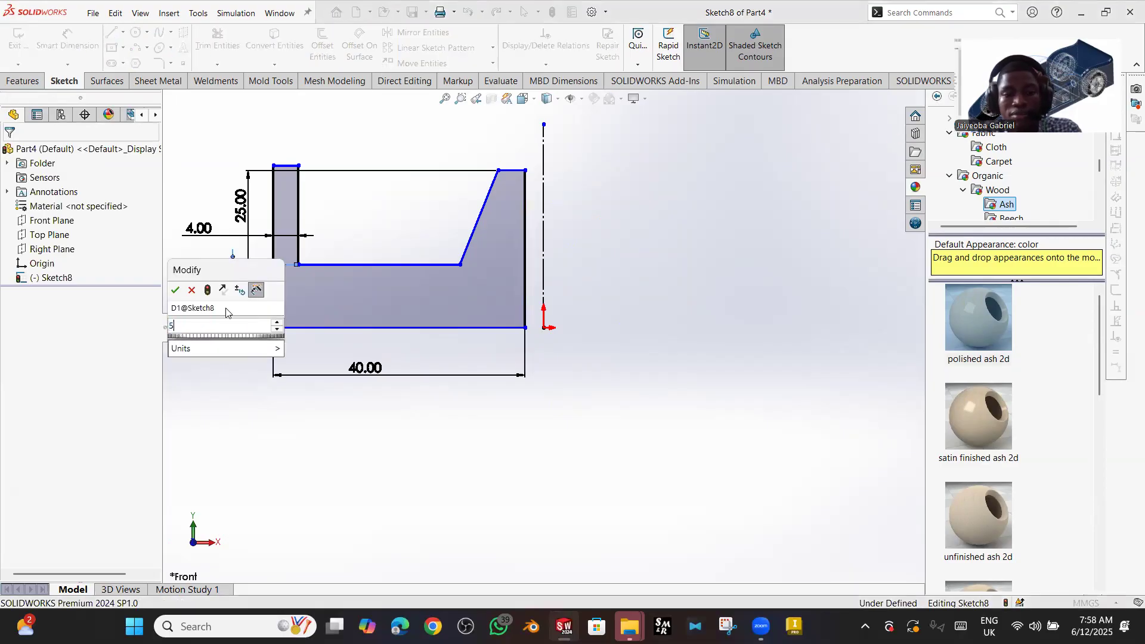
{"action": "key", "text": "Return"}
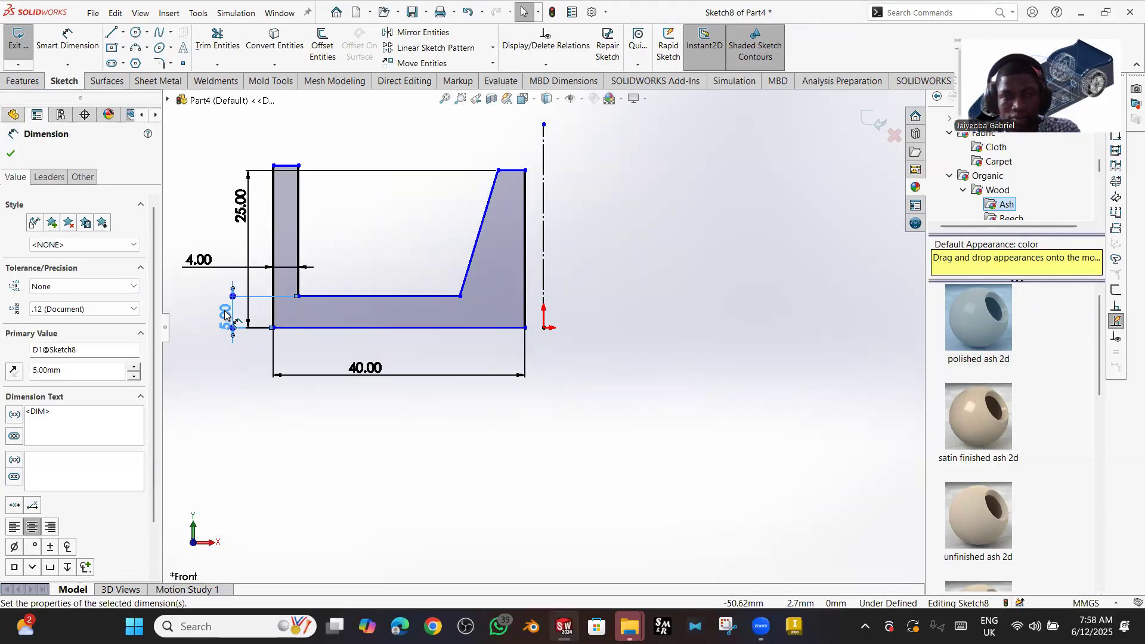
{"action": "key", "text": "Escape"}
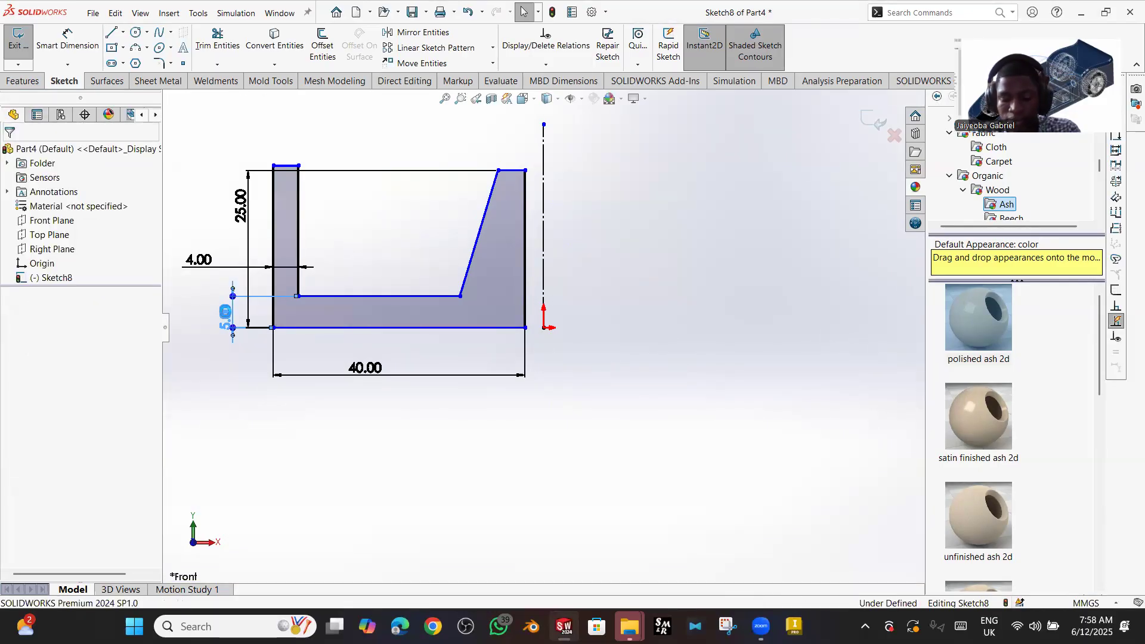
- Set the profile's floor thickness dimension to 3 mm
{"action": "double_click", "coordinate": [226, 313]}
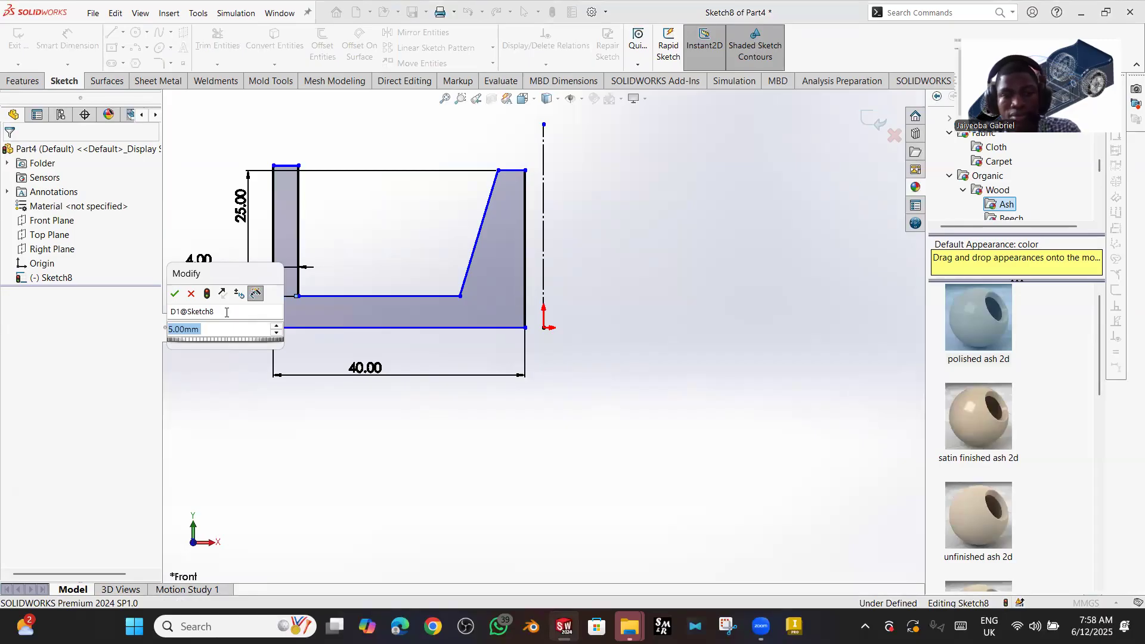
{"action": "type", "text": "5"}
{"action": "key", "text": "Return"}
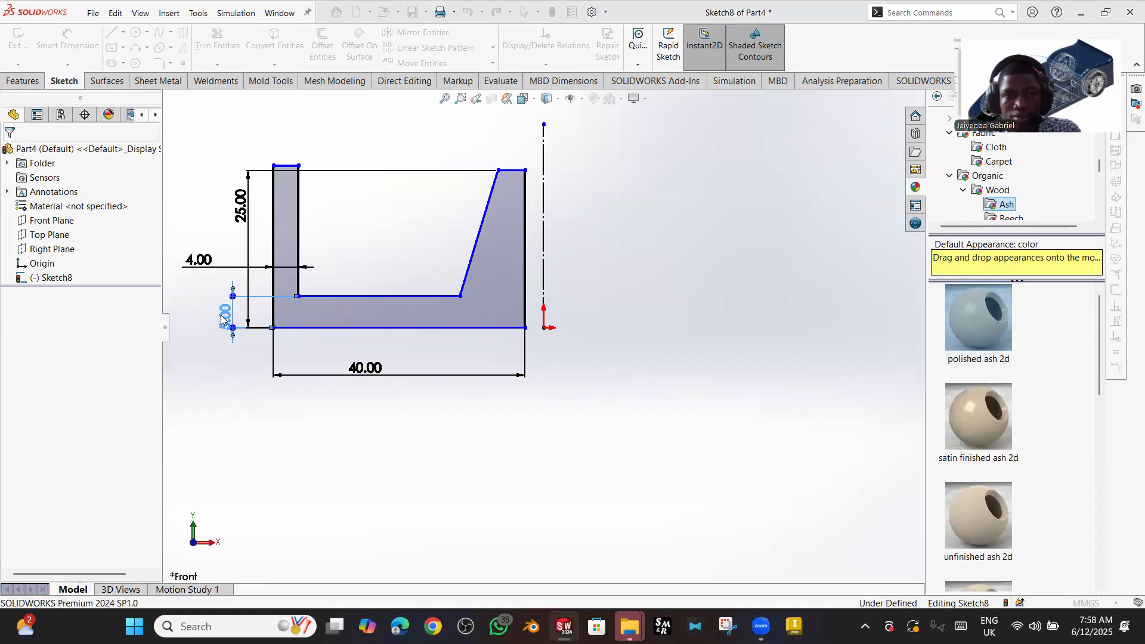
- Set the height dimension of the tapered section nearest the construction line to 20 mm
{"action": "double_click", "coordinate": [243, 208]}
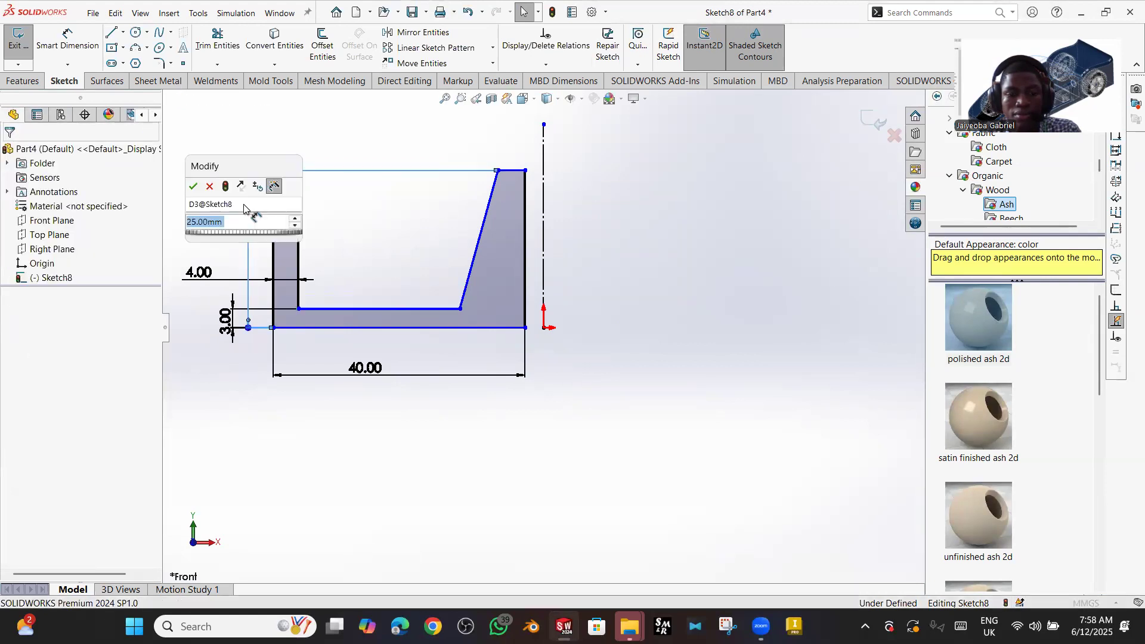
{"action": "type", "text": "20"}
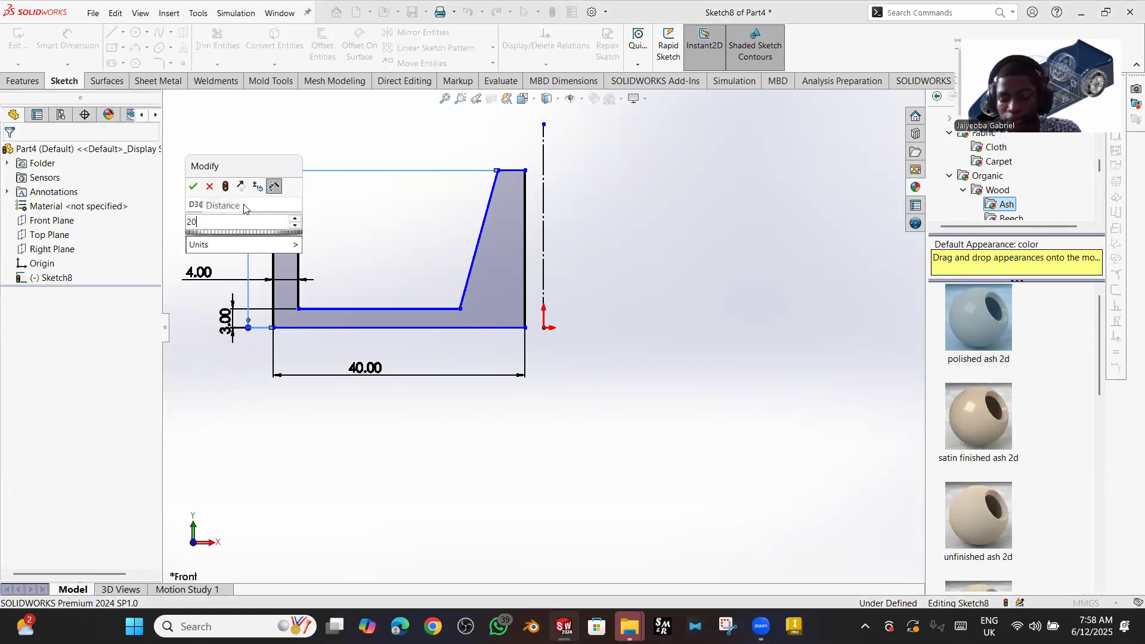
{"action": "key", "text": "Escape"}
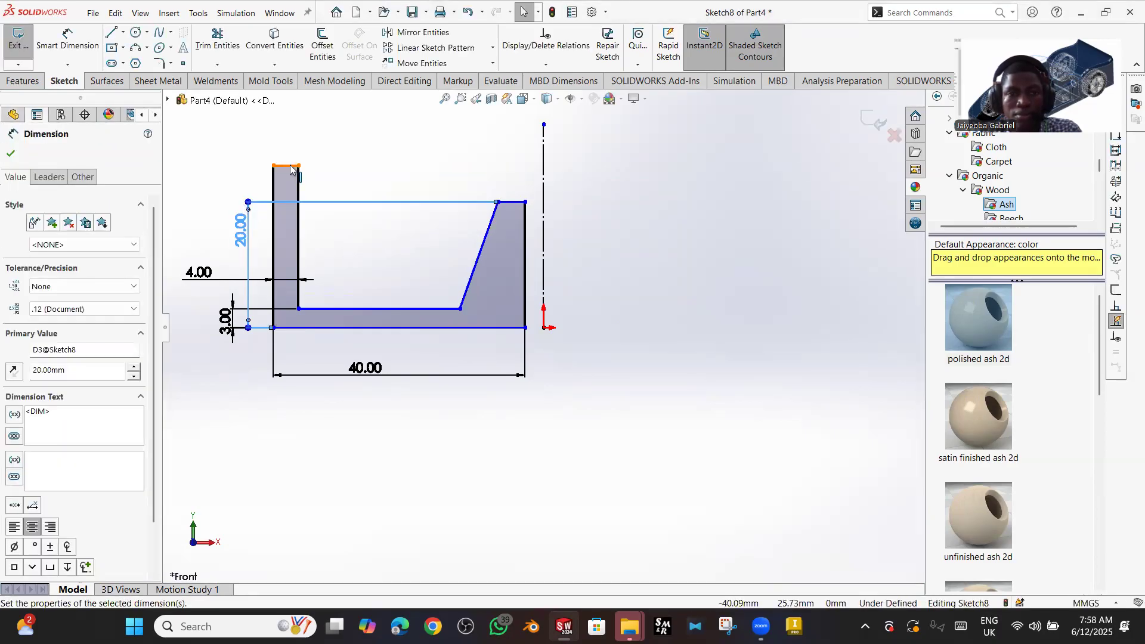
- Dimension the outer wall's height from the base line to its top edge at 23 mm
{"action": "key", "text": "d"}
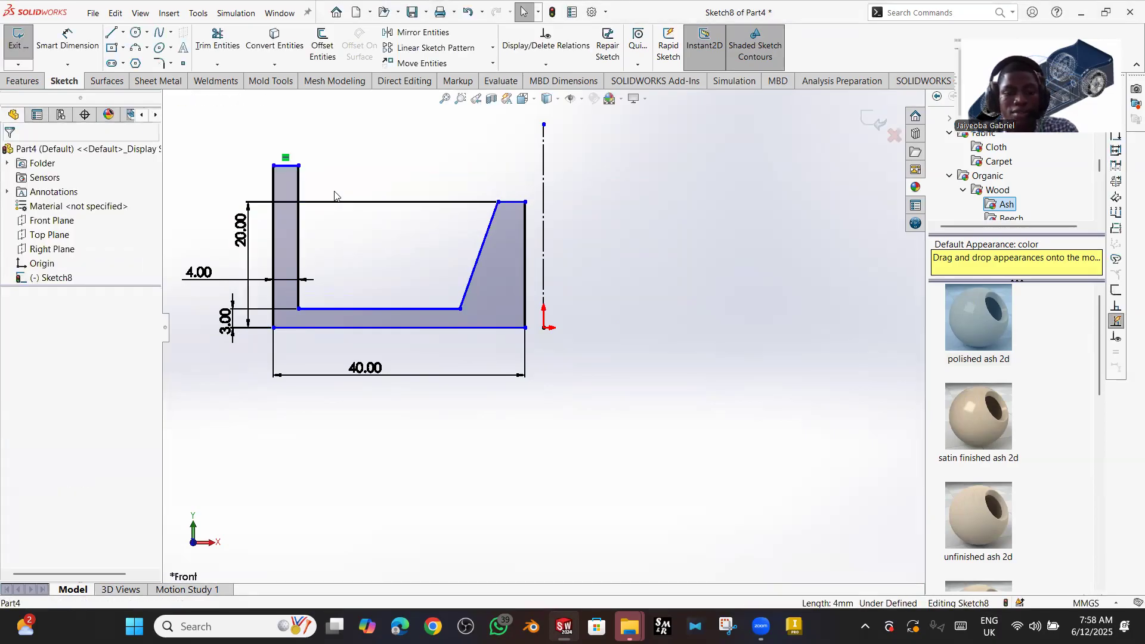
{"action": "left_click", "coordinate": [294, 167]}
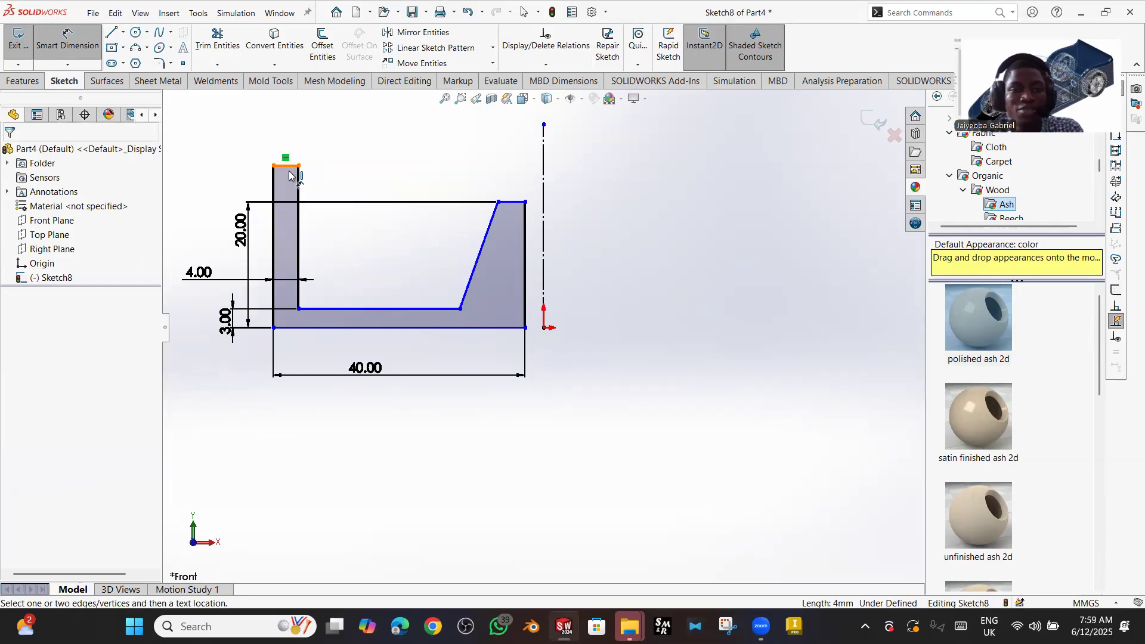
{"action": "left_click", "coordinate": [321, 328]}
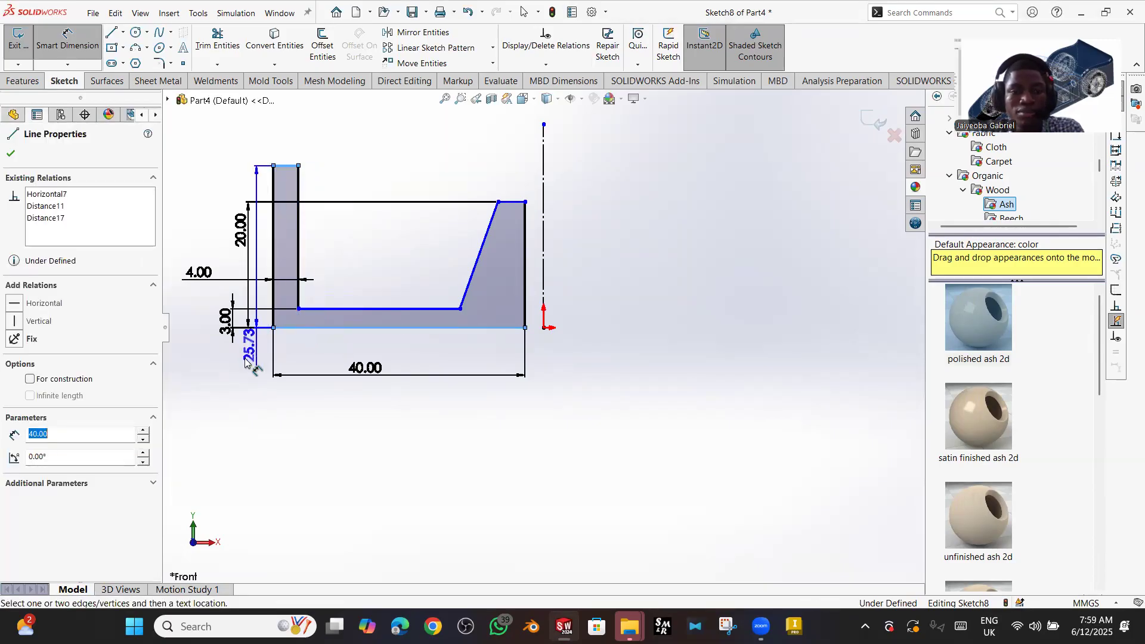
{"action": "left_click", "coordinate": [216, 385]}
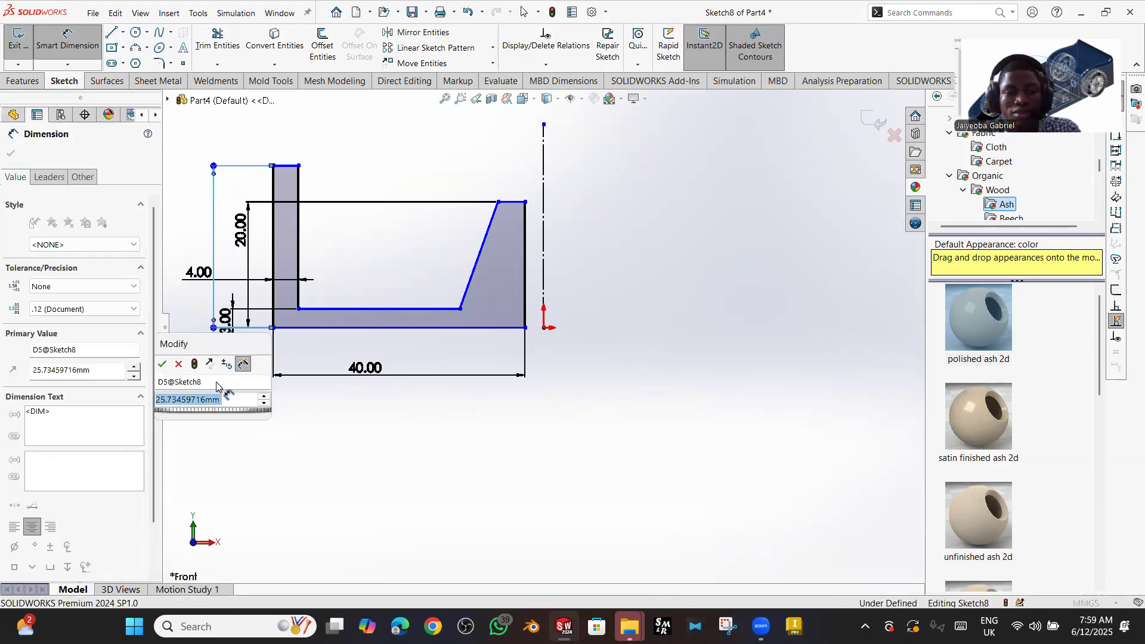
{"action": "type", "text": "25"}
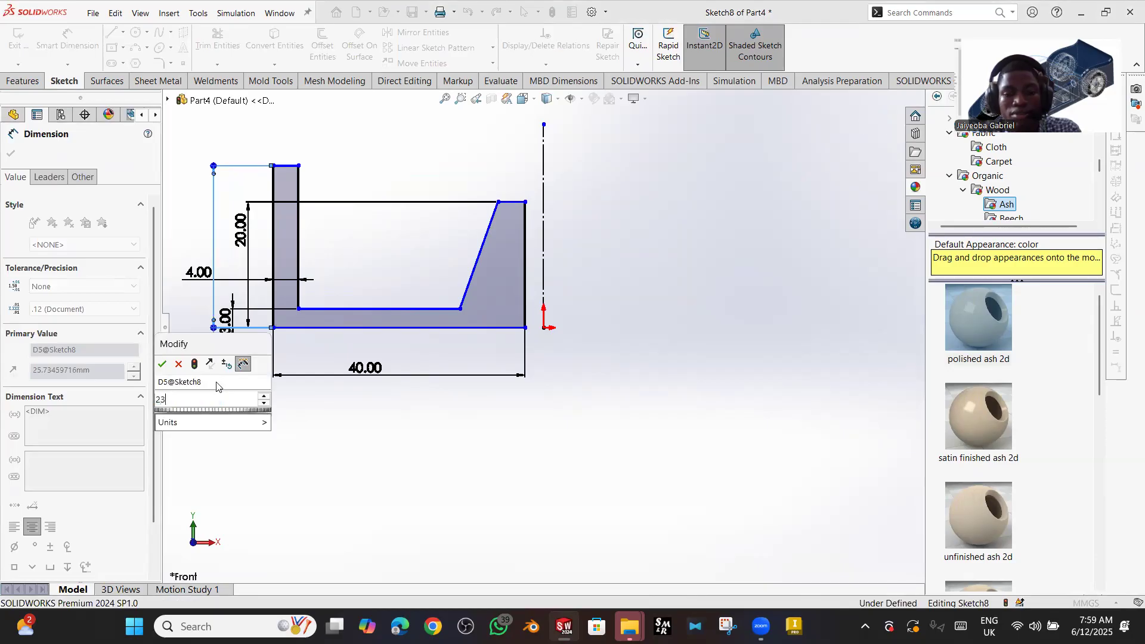
{"action": "key", "text": "Return"}
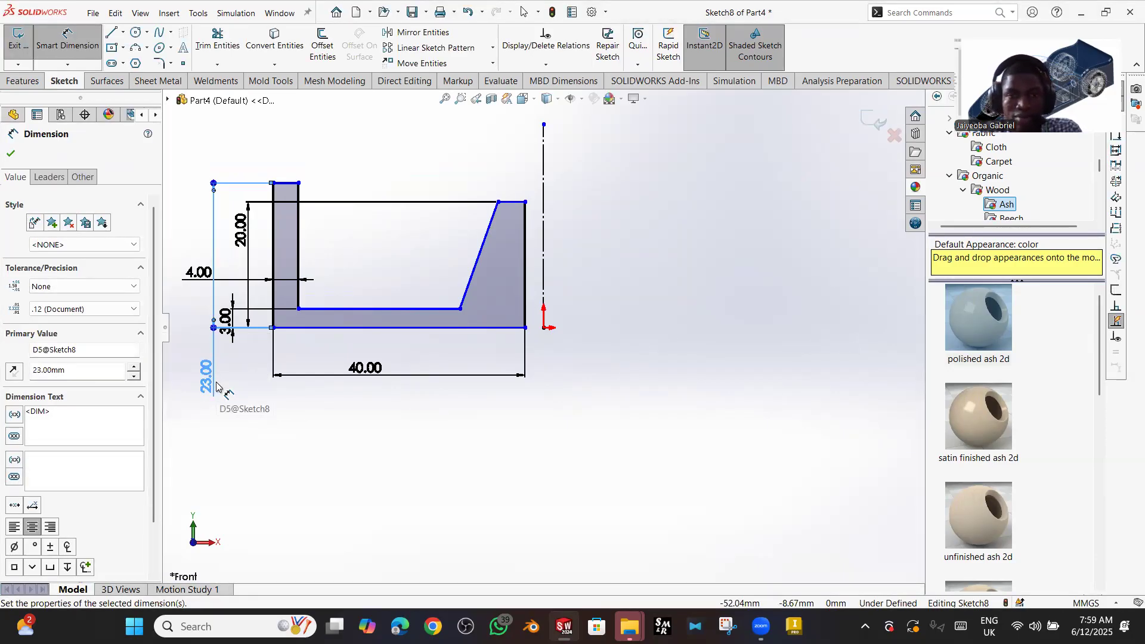
{"action": "key", "text": "Escape"}
{"action": "key", "text": "Escape"}
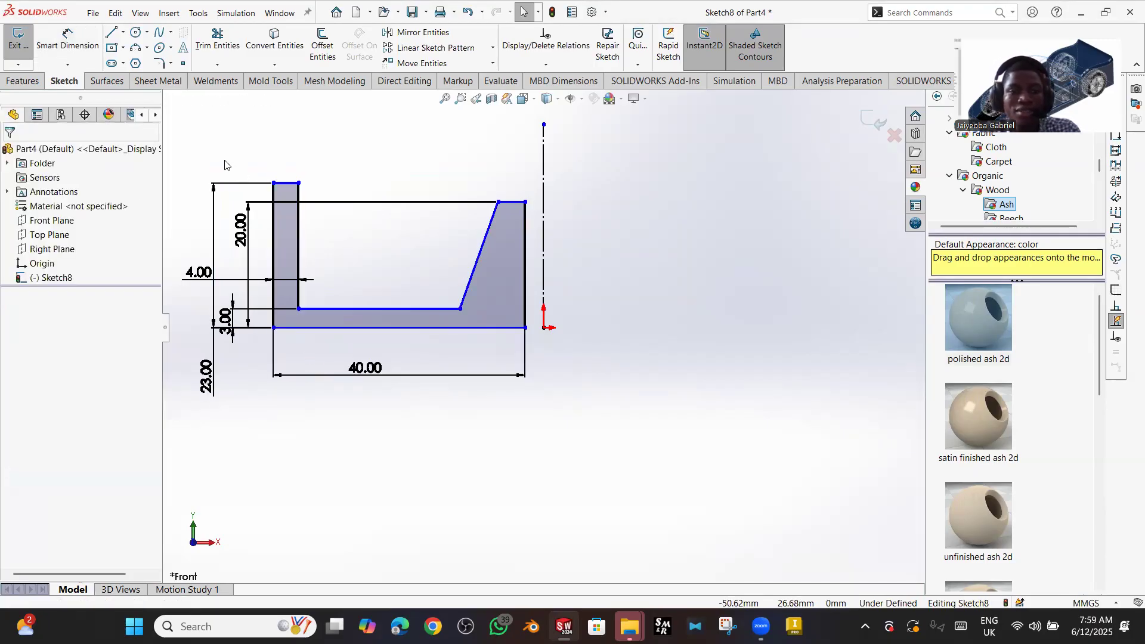
- Mirror the whole profile about its horizontal base line, keeping the original, and exit the sketch
{"action": "mouse_move", "coordinate": [233, 148]}
{"action": "left_mouse_down"}
{"action": "mouse_move", "coordinate": [352, 317]}
{"action": "mouse_move", "coordinate": [531, 381]}
{"action": "left_mouse_up"}
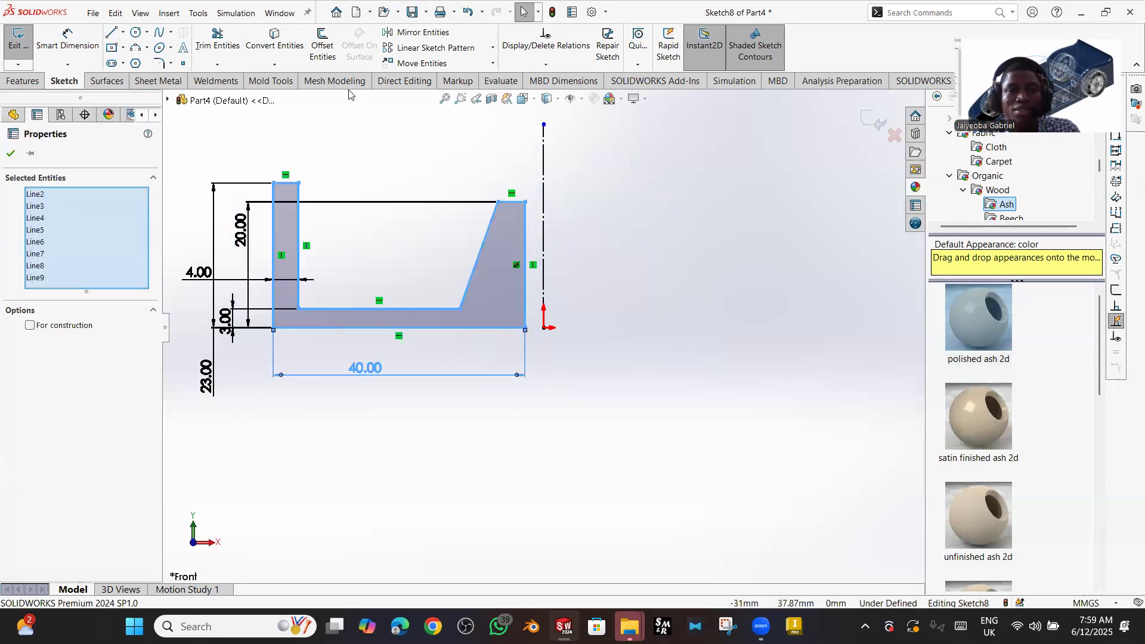
{"action": "left_click", "coordinate": [418, 33]}
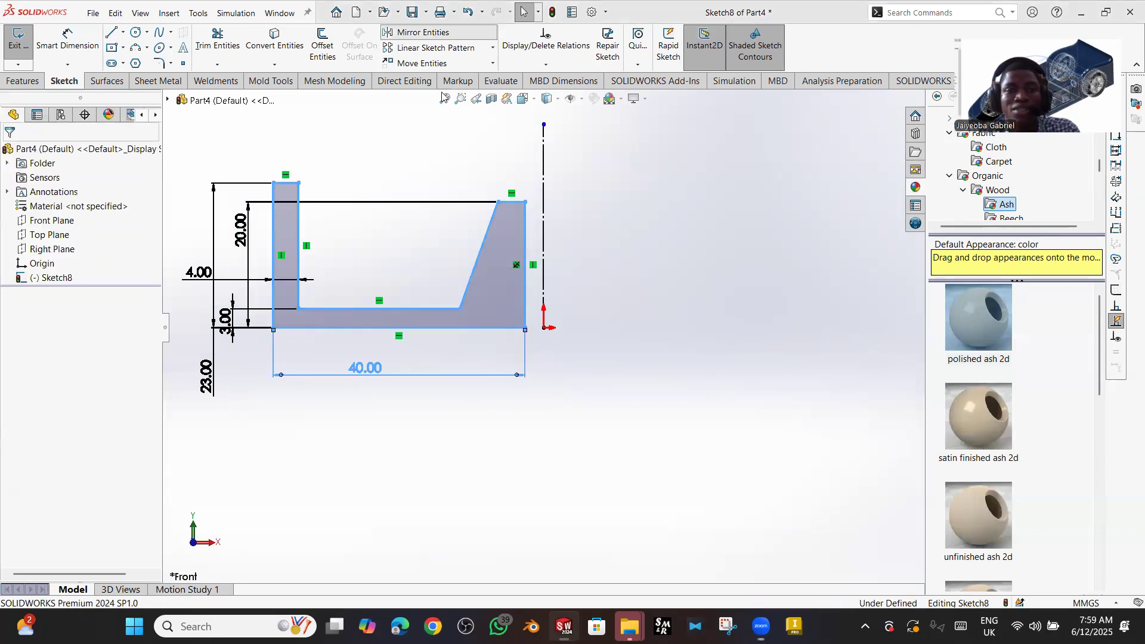
{"action": "left_click", "coordinate": [441, 328]}
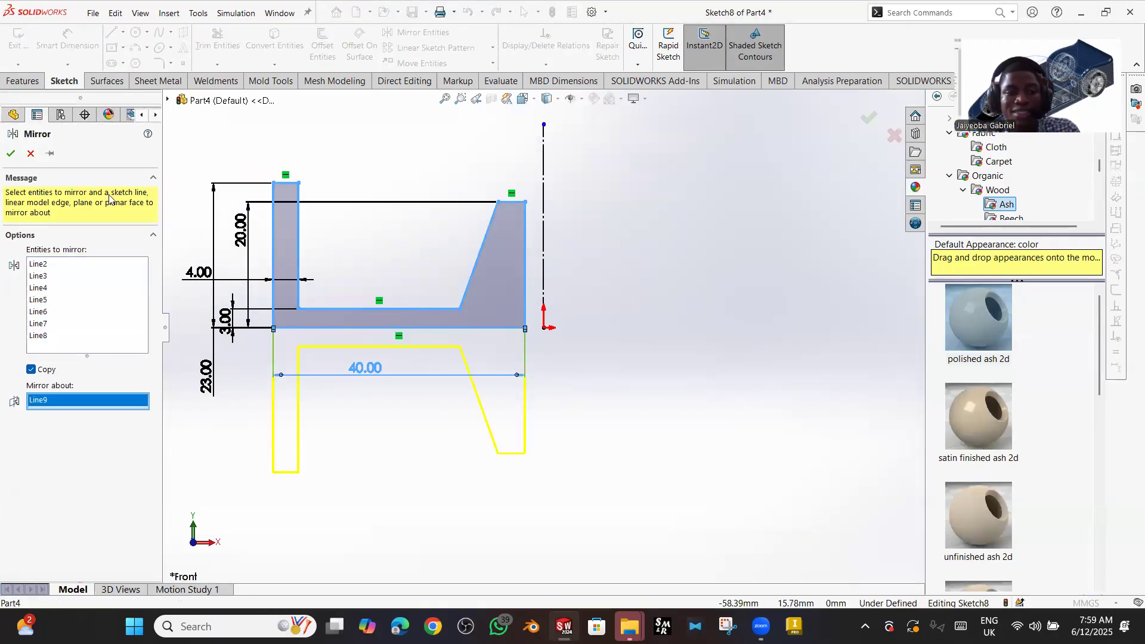
{"action": "left_click", "coordinate": [11, 154]}
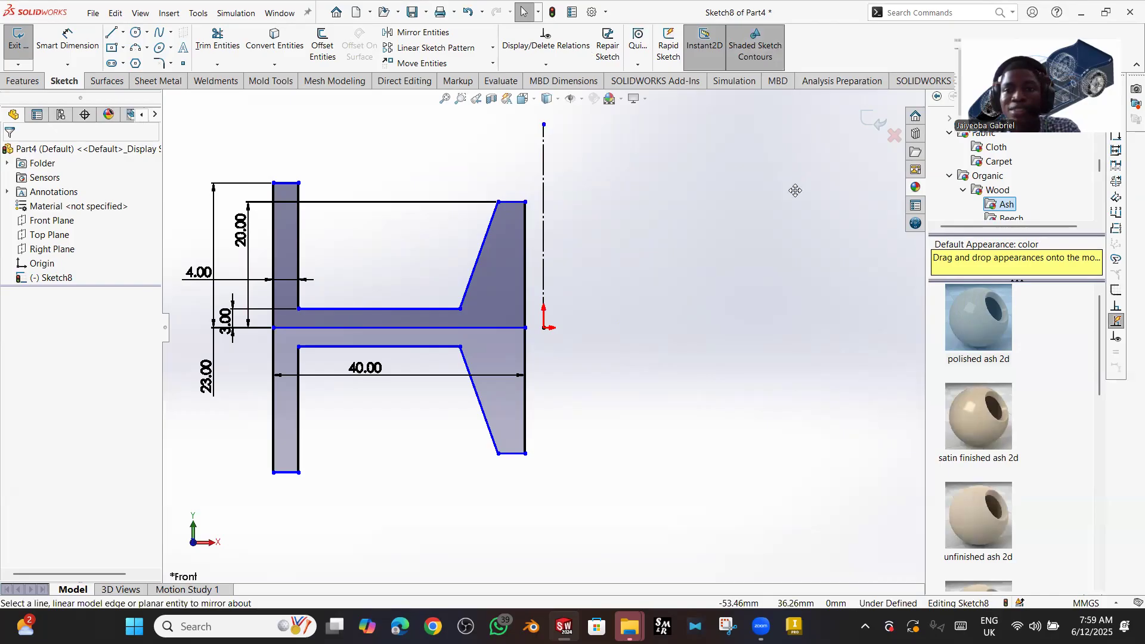
{"action": "left_click", "coordinate": [866, 118]}
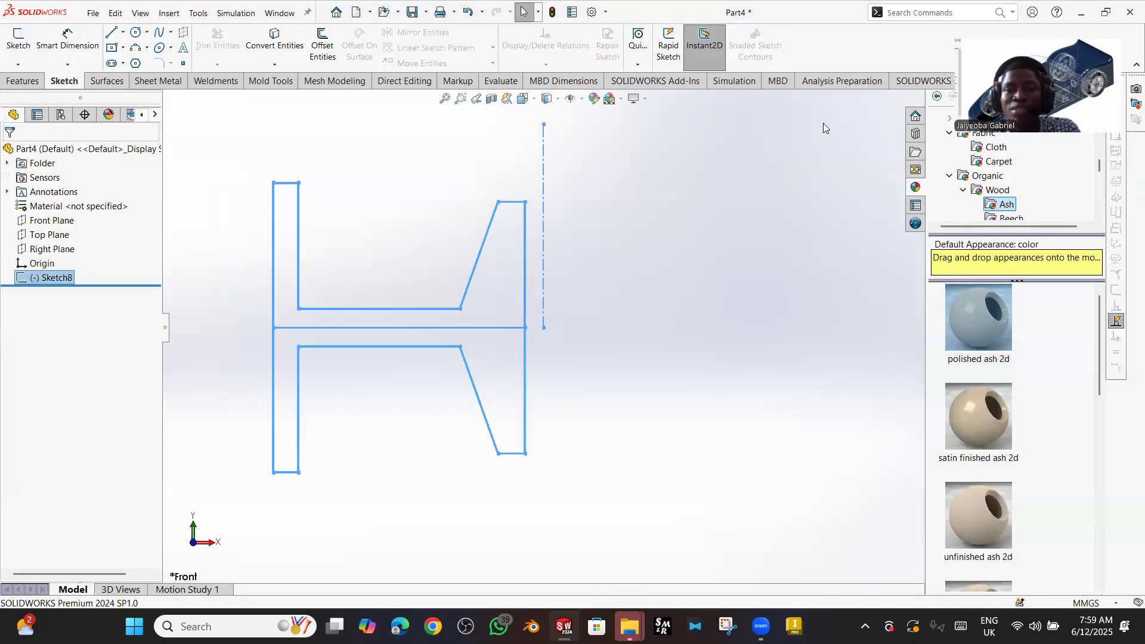
{"action": "left_click", "coordinate": [807, 125]}
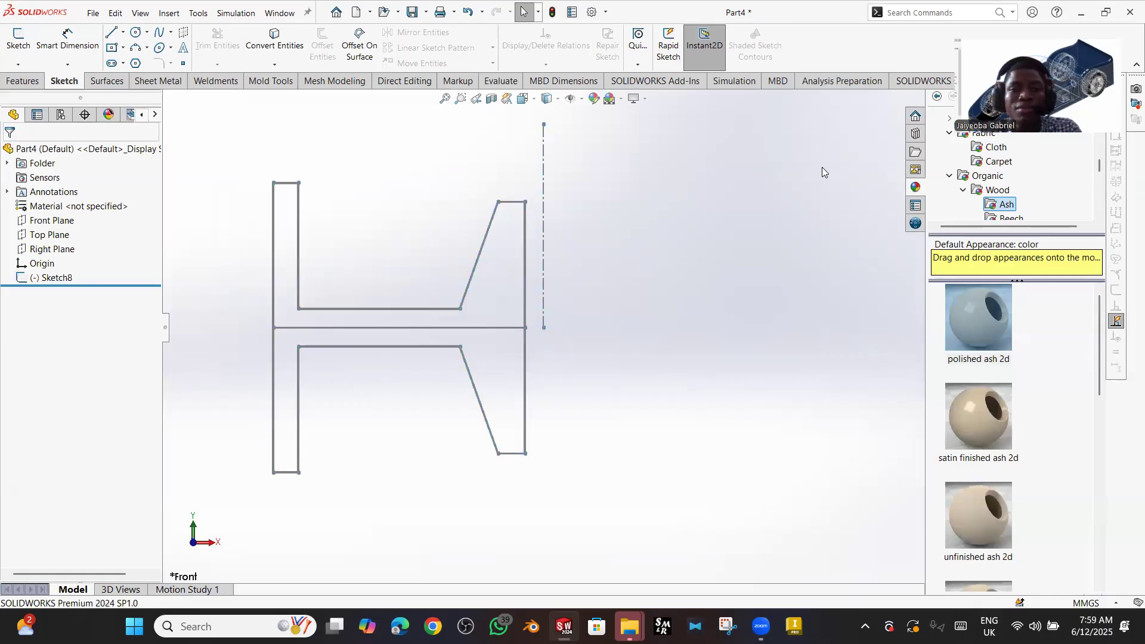
- Start a Revolved Boss/Base from the sketch with the regions above and below the base line as contours
{"action": "left_click", "coordinate": [40, 278]}
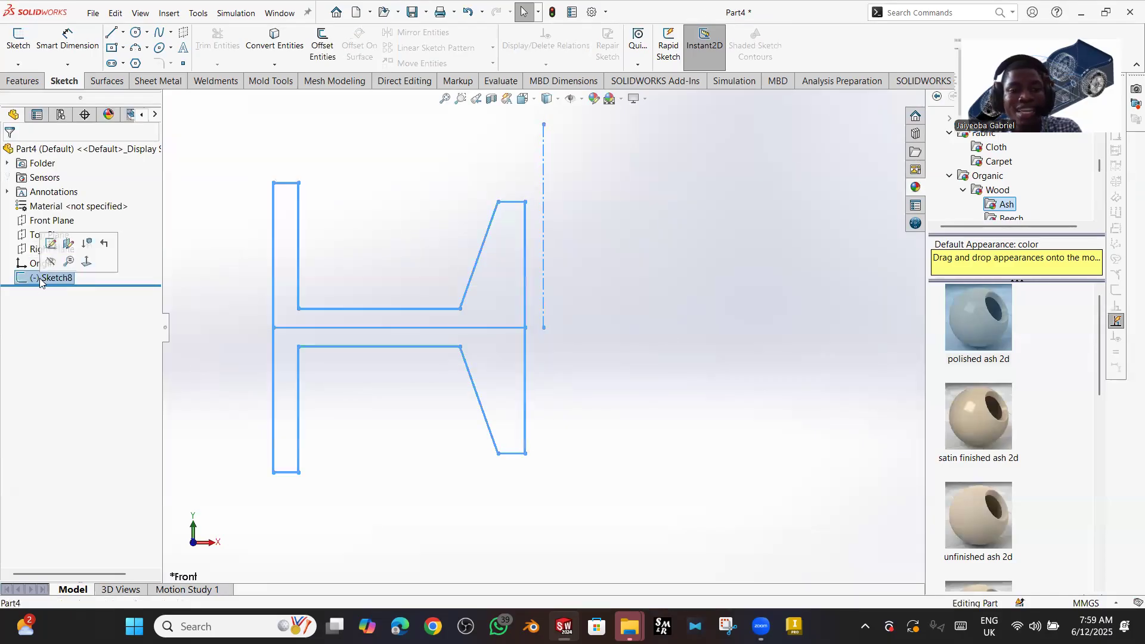
{"action": "left_click", "coordinate": [23, 80]}
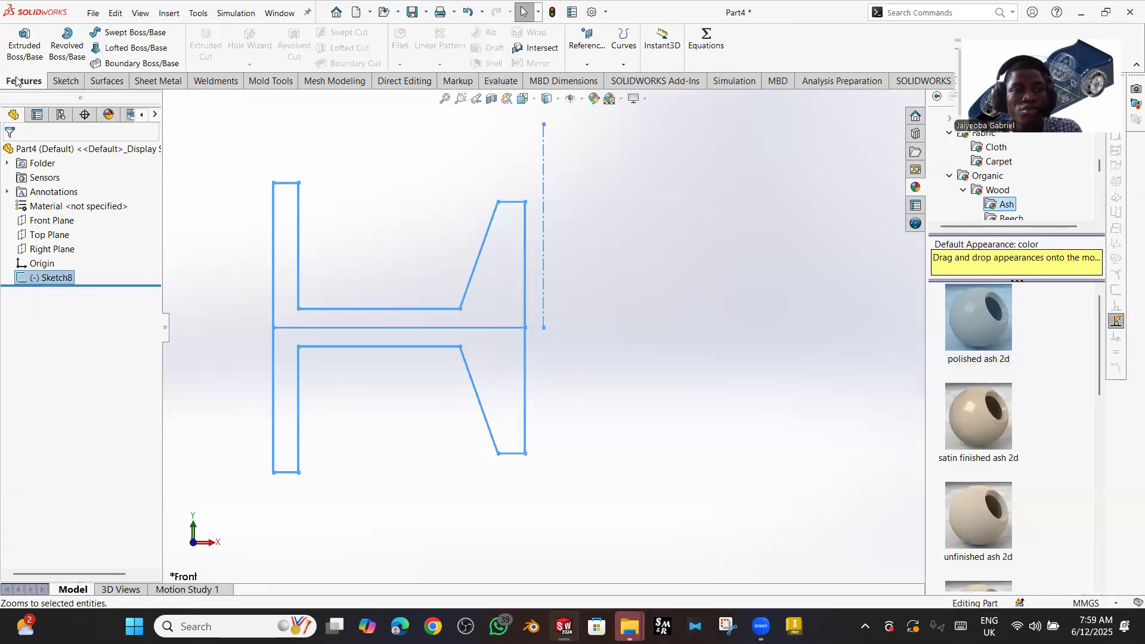
{"action": "left_click", "coordinate": [72, 41]}
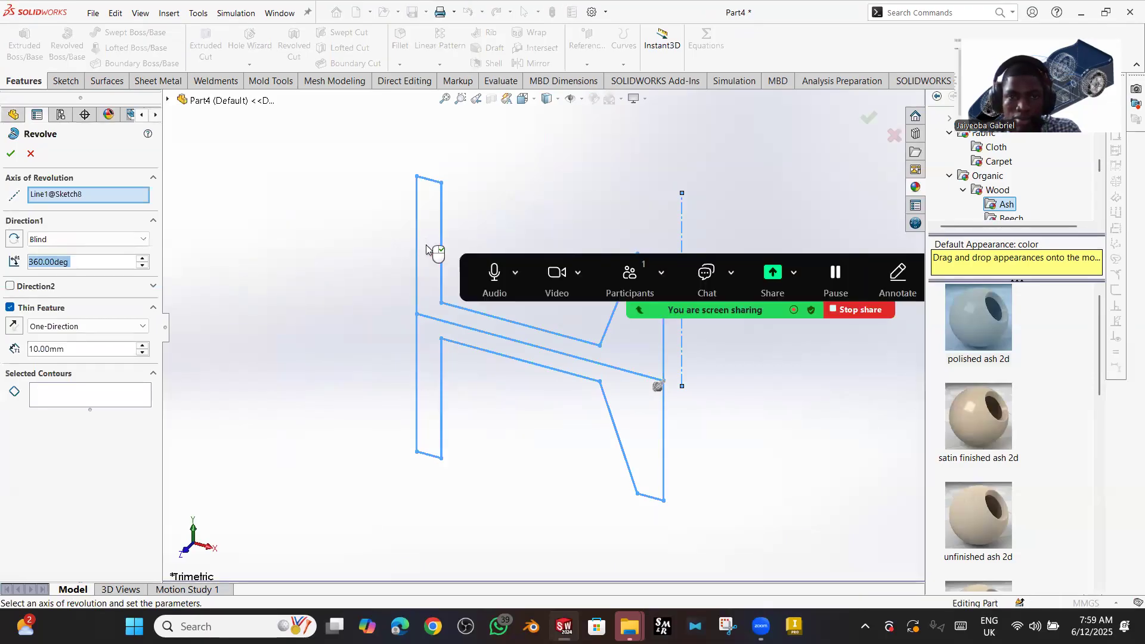
{"action": "left_click", "coordinate": [426, 246]}
{"action": "left_click", "coordinate": [425, 358]}
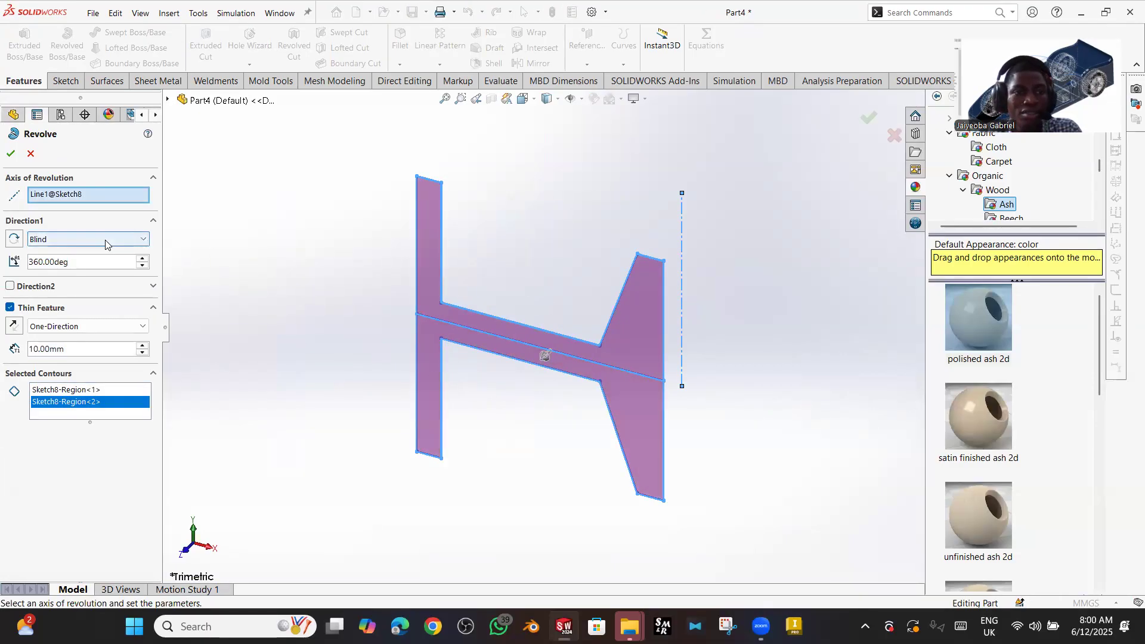
- Clear the revolve's axis and contours, then reselect both profile regions and the vertical construction line as axis
{"action": "right_click", "coordinate": [90, 195]}
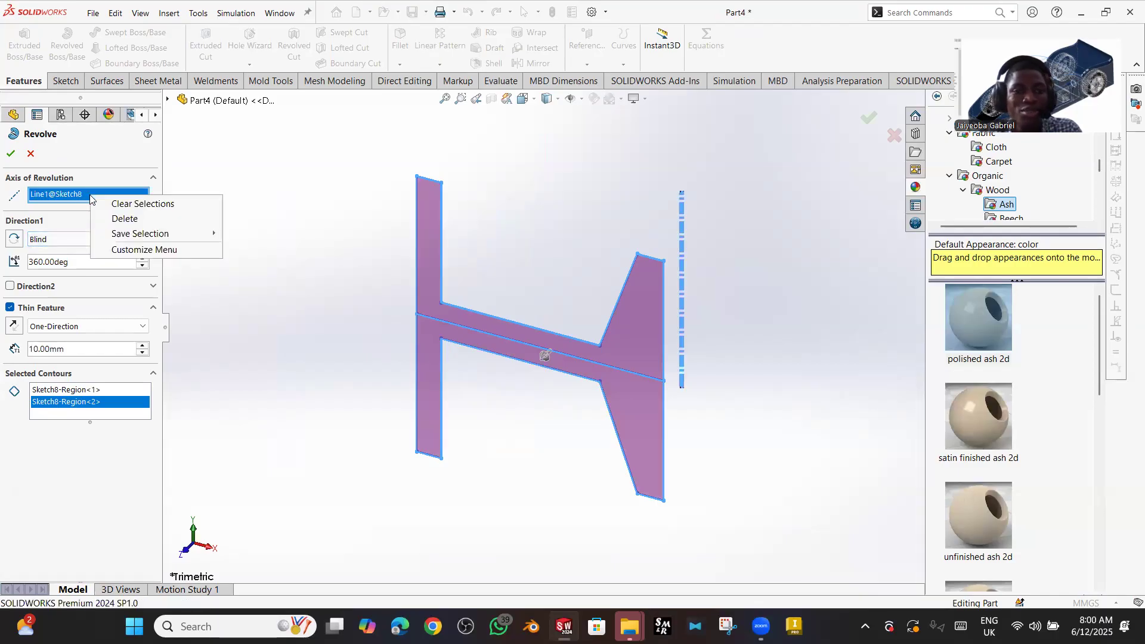
{"action": "left_click", "coordinate": [122, 203]}
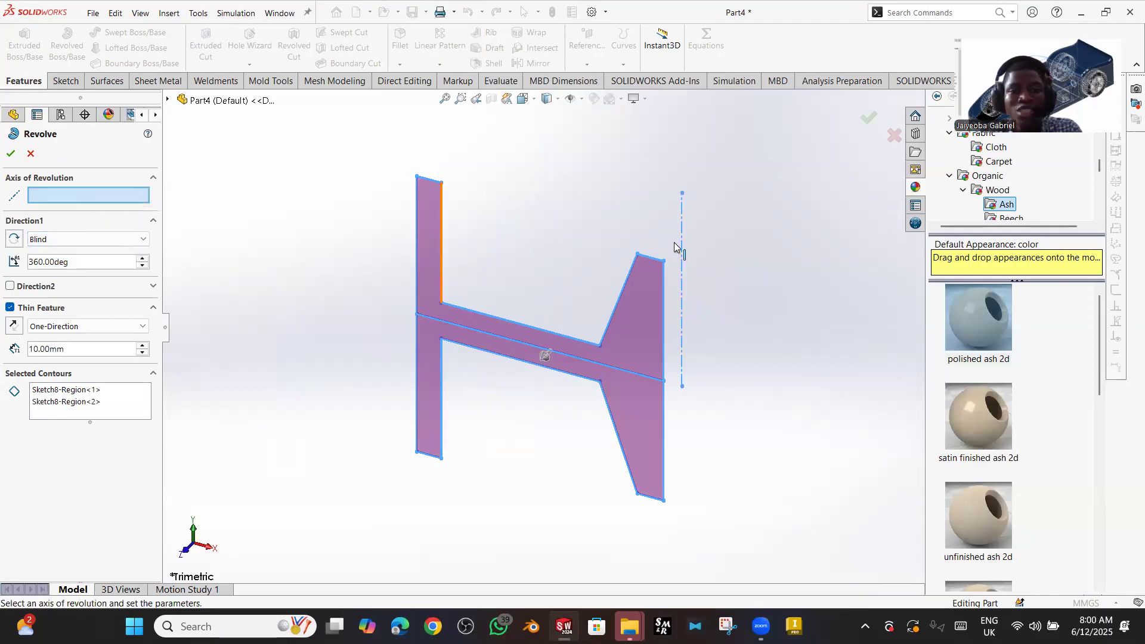
{"action": "left_click", "coordinate": [682, 218]}
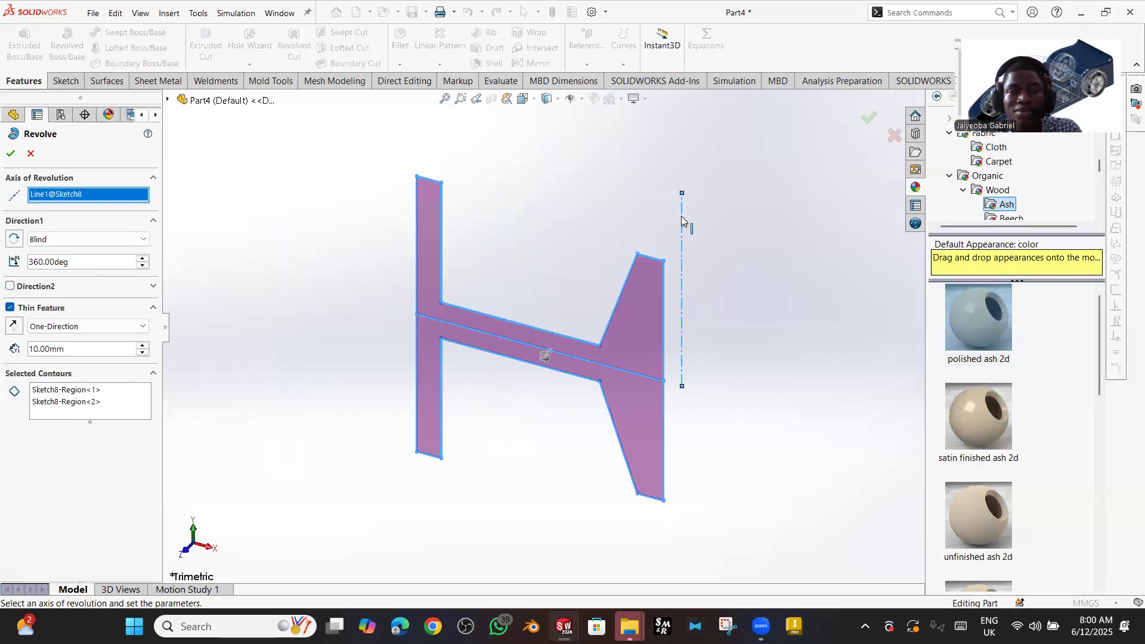
{"action": "left_click", "coordinate": [682, 218]}
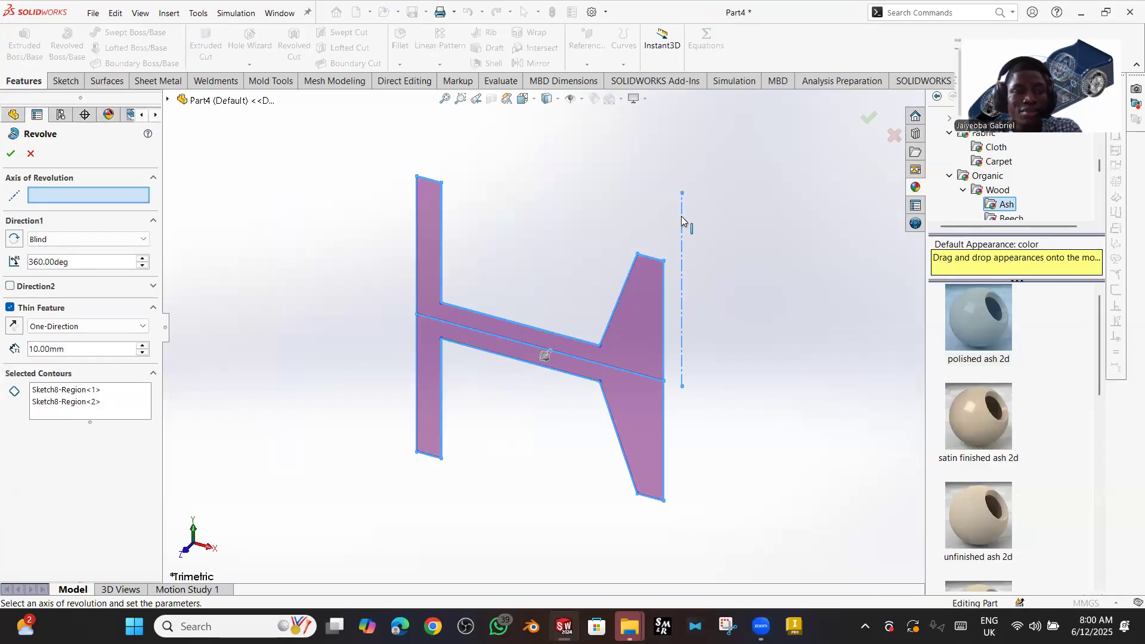
{"action": "left_click", "coordinate": [95, 404]}
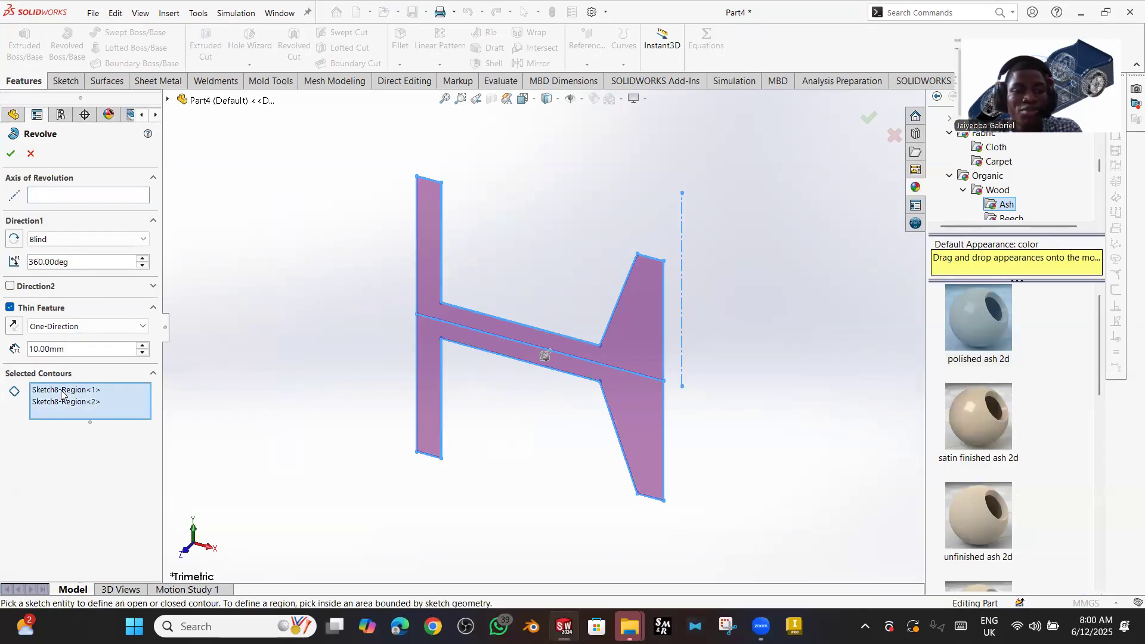
{"action": "right_click", "coordinate": [61, 393]}
{"action": "left_click", "coordinate": [111, 398]}
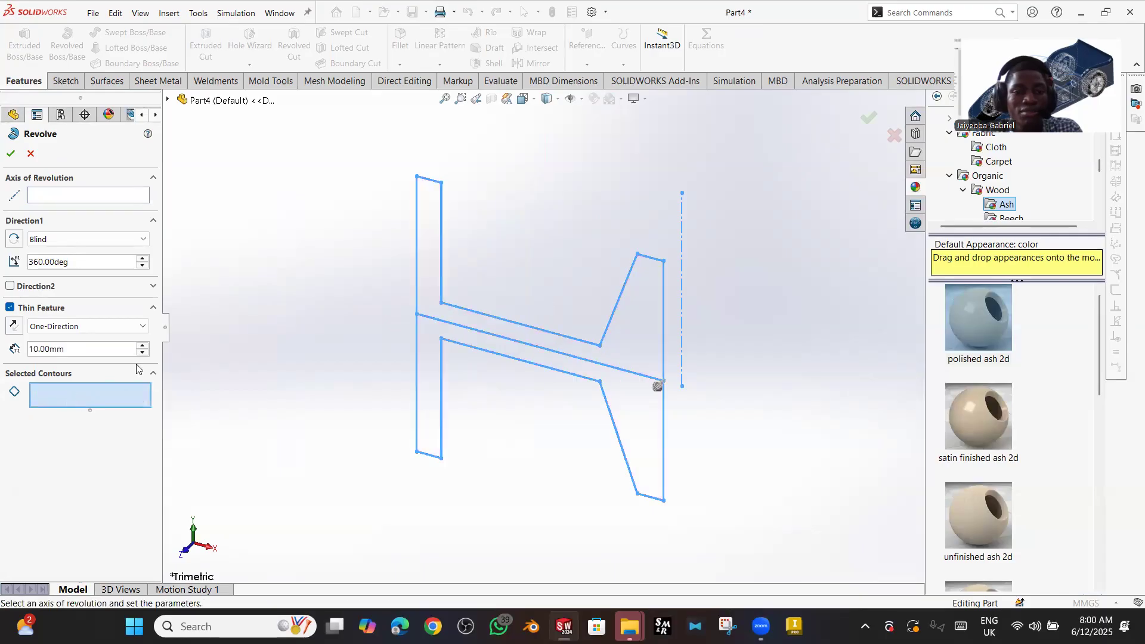
{"action": "left_click", "coordinate": [430, 310]}
{"action": "left_click", "coordinate": [422, 343]}
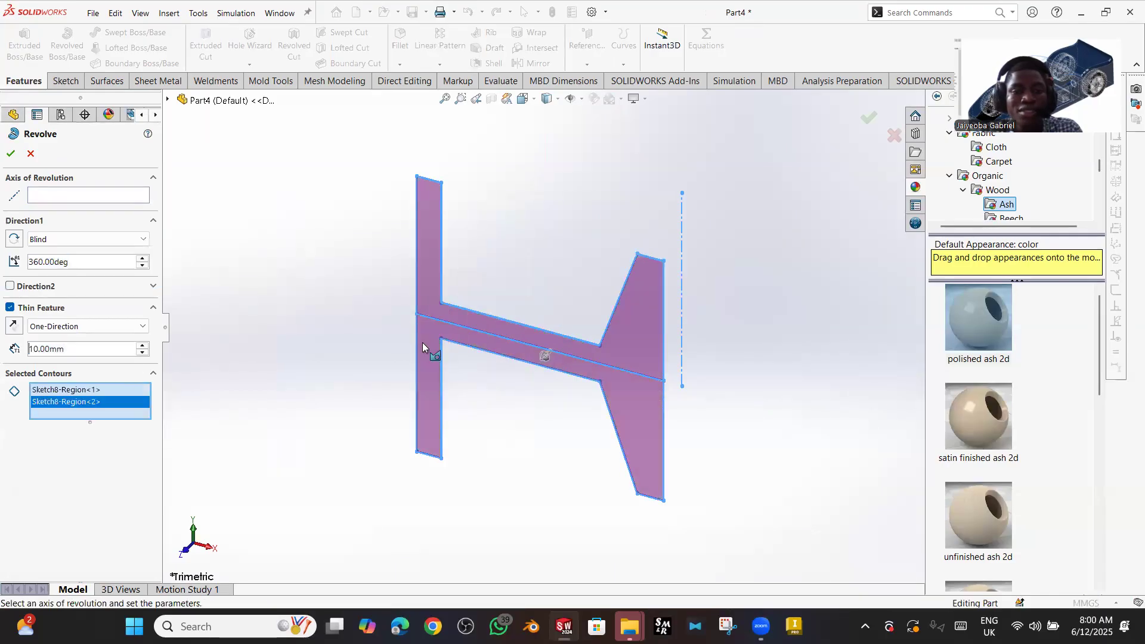
{"action": "left_click", "coordinate": [141, 196]}
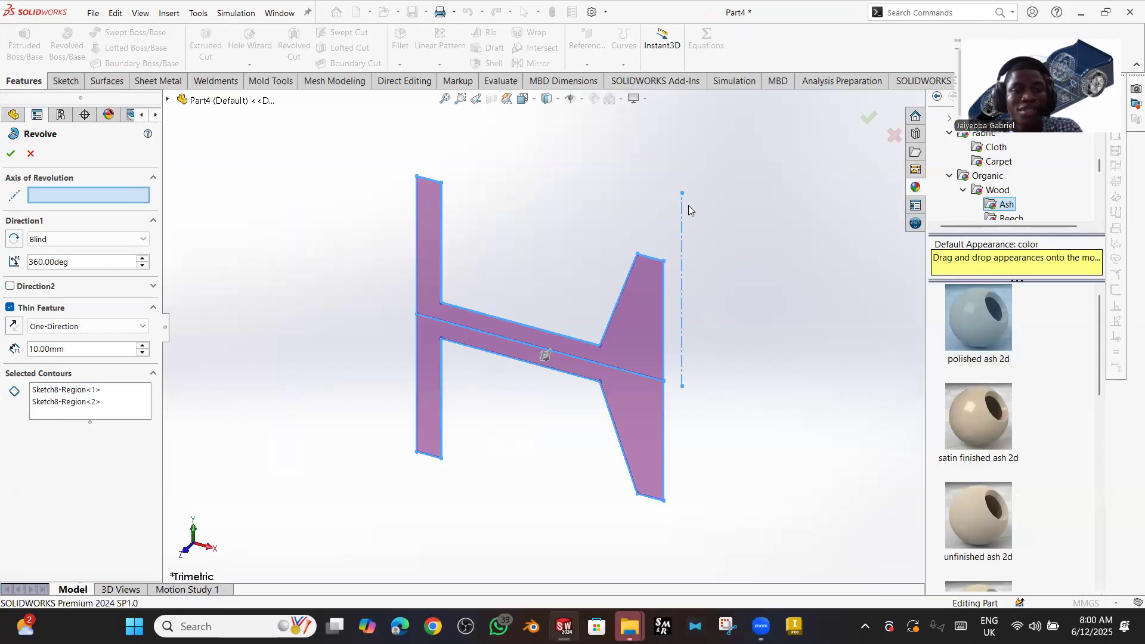
{"action": "left_click", "coordinate": [683, 221]}
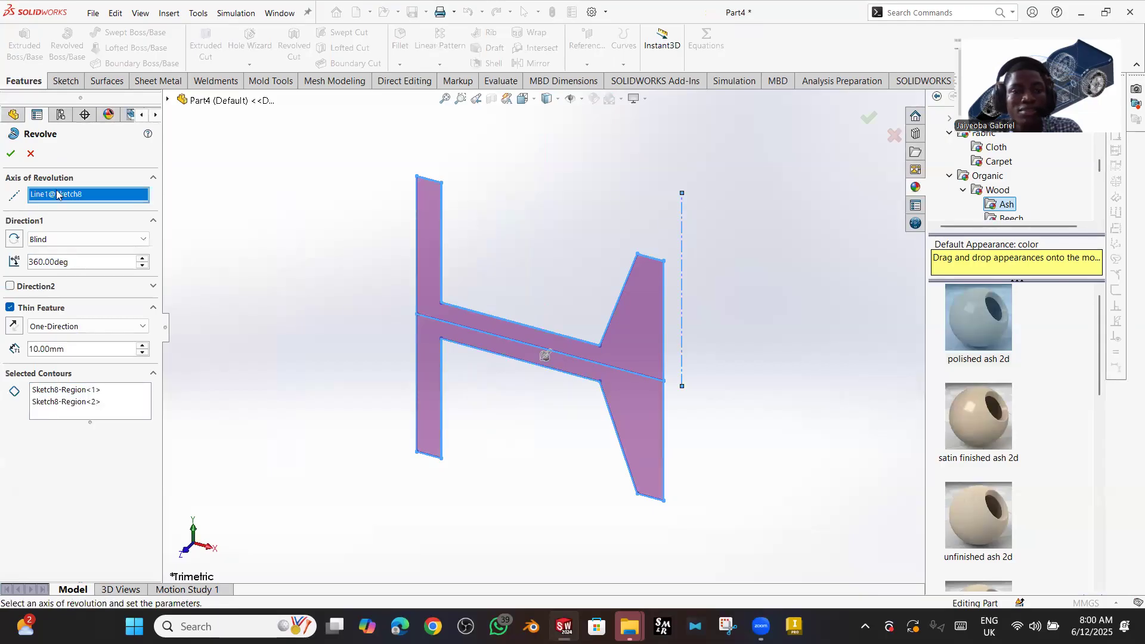
- Turn off the Thin Feature option and complete the 360-degree revolve of both regions about the construction line
{"action": "left_click", "coordinate": [11, 154]}
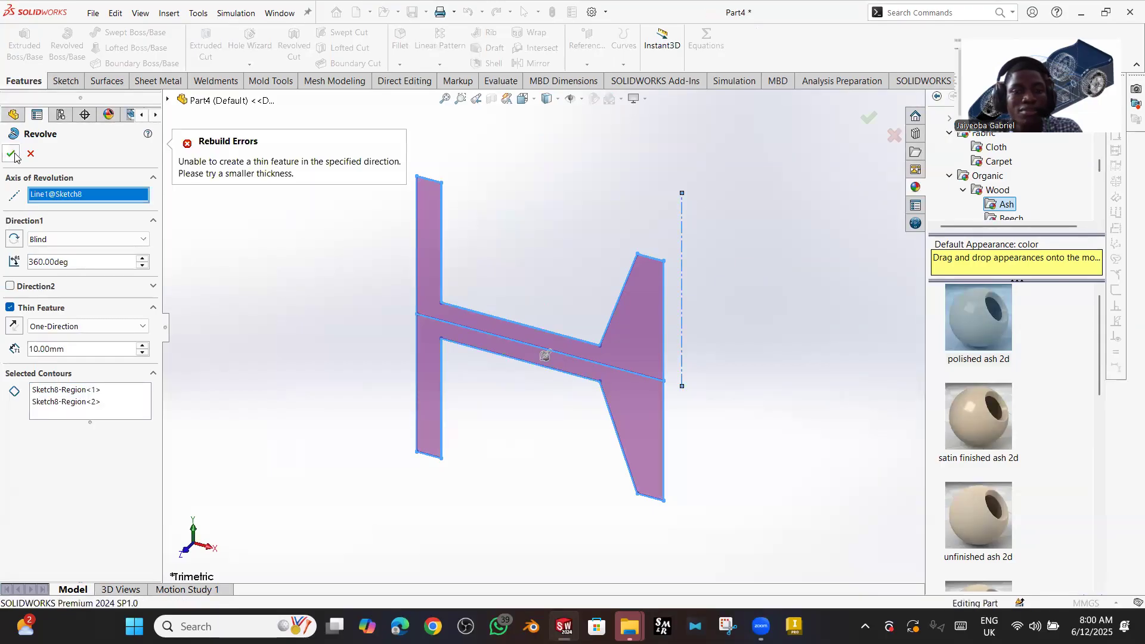
{"action": "left_click", "coordinate": [11, 308]}
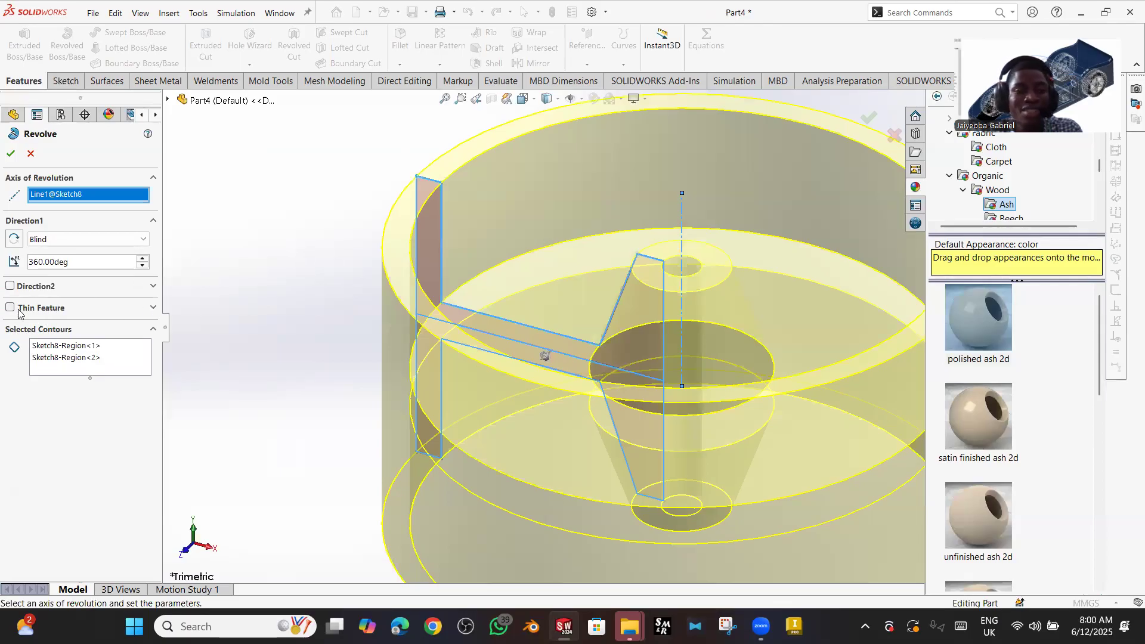
{"action": "scroll", "coordinate": [278, 269], "scroll_direction": "up", "scroll_amount": 4}
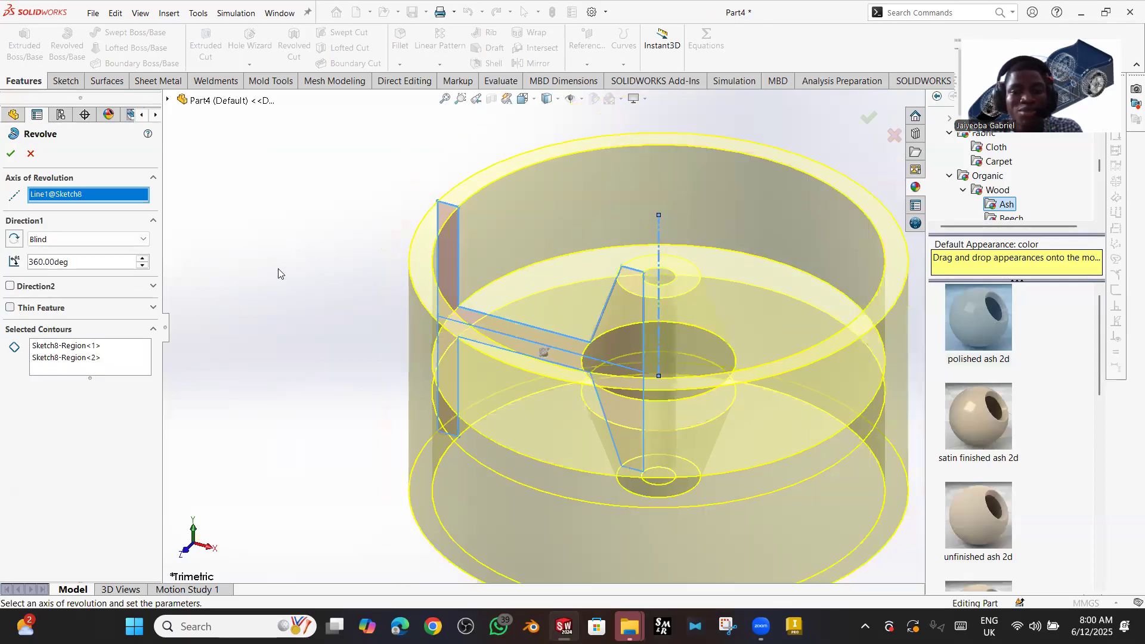
{"action": "left_click", "coordinate": [11, 308]}
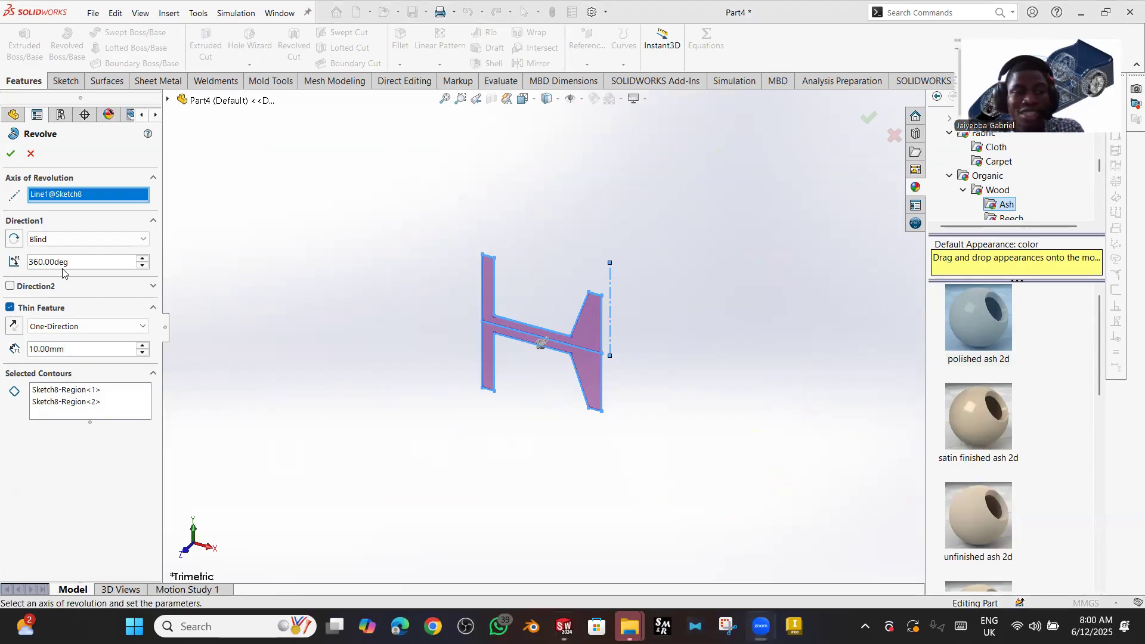
{"action": "left_click", "coordinate": [10, 308]}
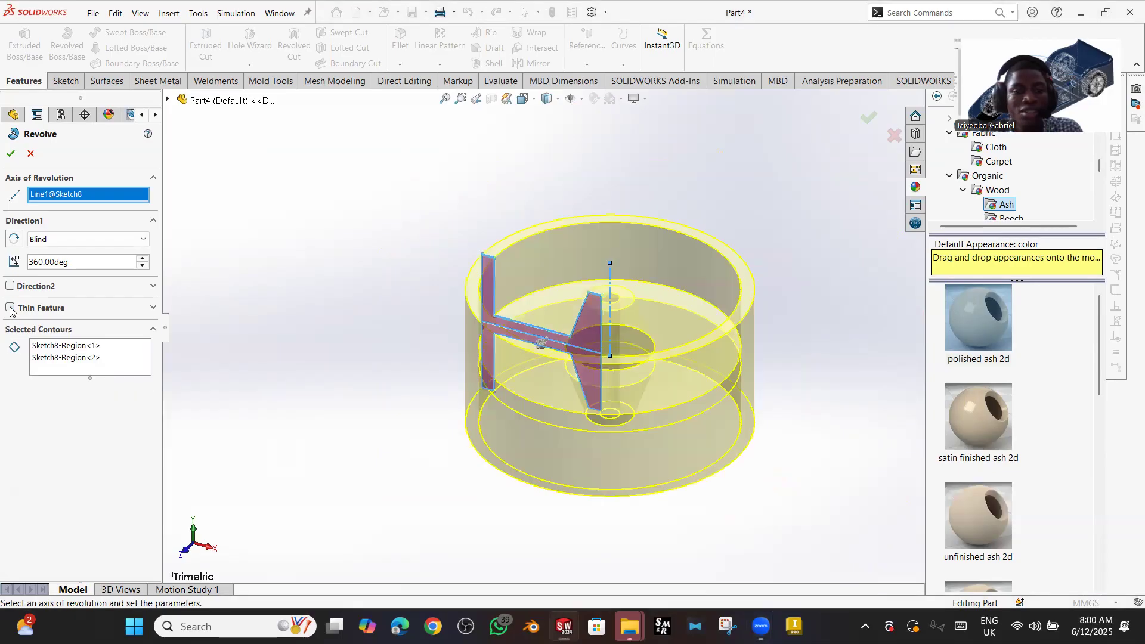
{"action": "left_click", "coordinate": [10, 154]}
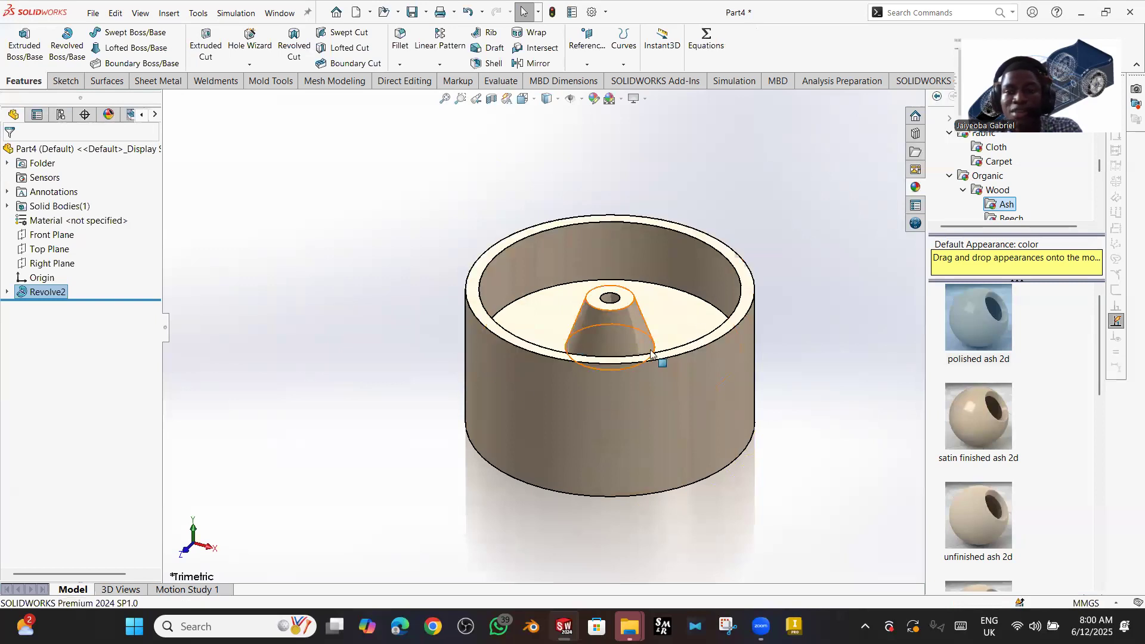
- Apply the polished steel appearance from the Metal > Steel category to the revolved part
{"action": "scroll", "coordinate": [1014, 173], "scroll_direction": "up", "scroll_amount": 10}
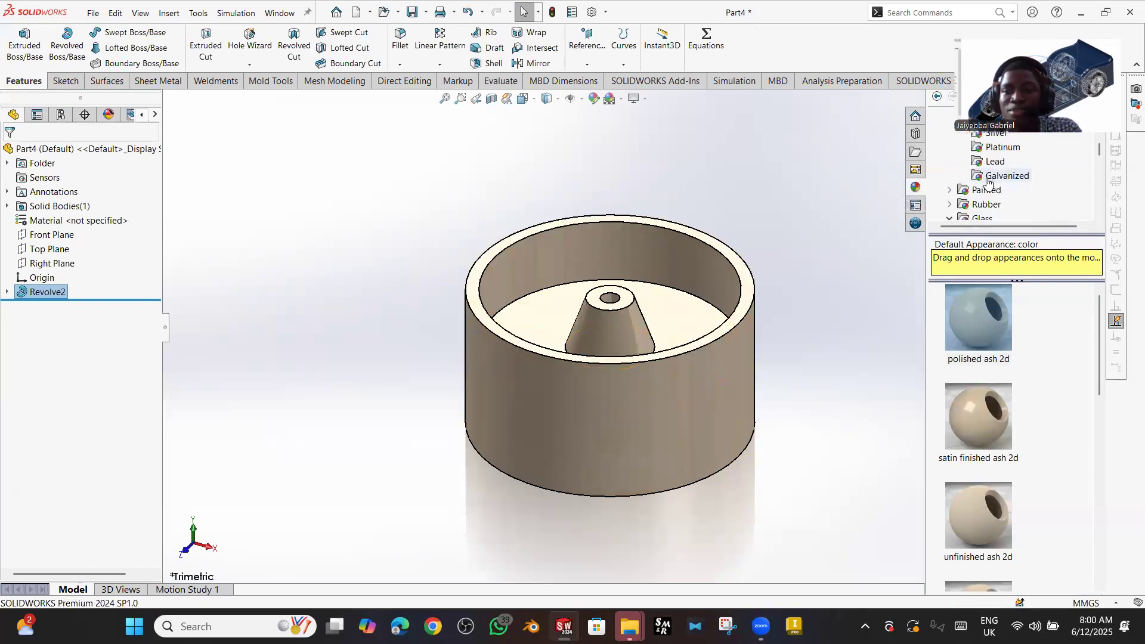
{"action": "scroll", "coordinate": [981, 178], "scroll_direction": "up", "scroll_amount": 1}
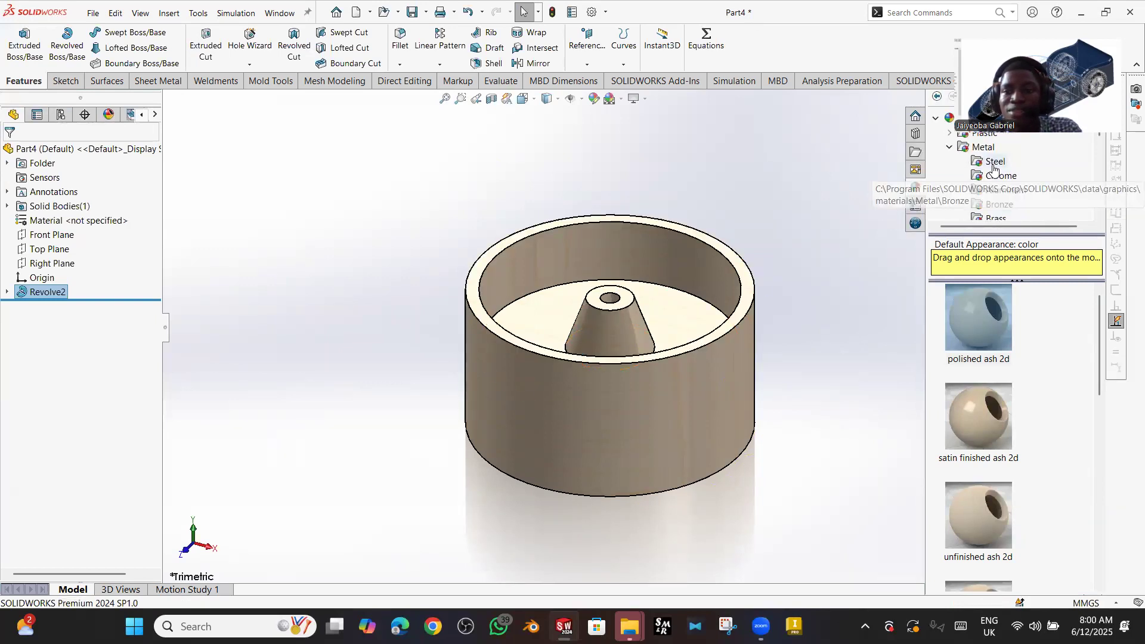
{"action": "left_click", "coordinate": [995, 161]}
{"action": "double_click", "coordinate": [981, 321]}
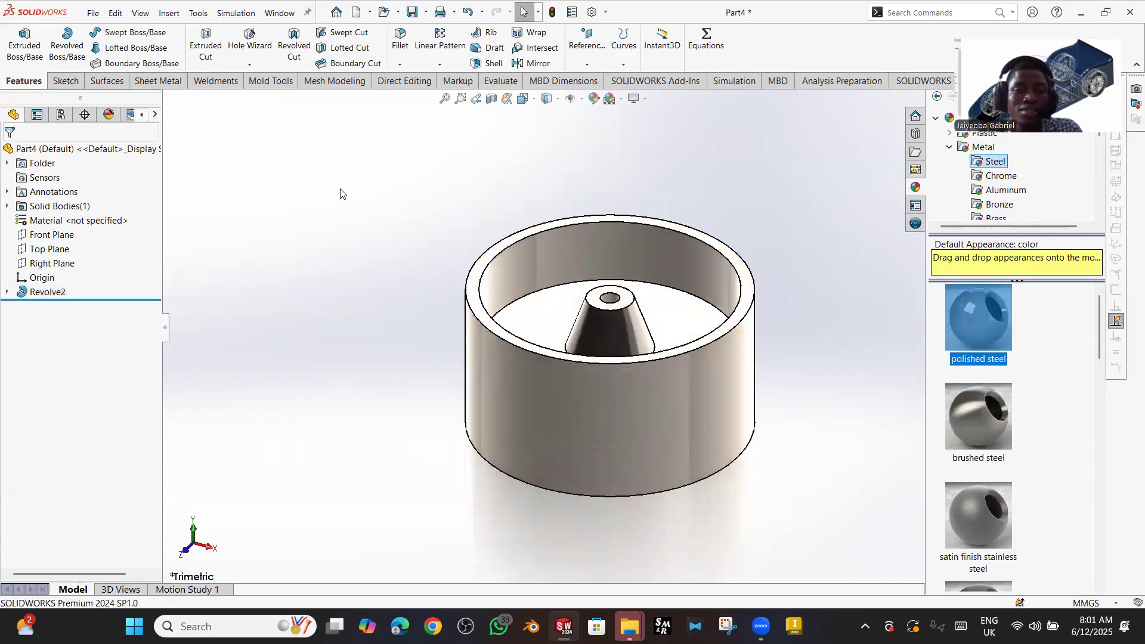
{"action": "middle_click_drag", "start_coordinate": [517, 291], "coordinate": [547, 295]}
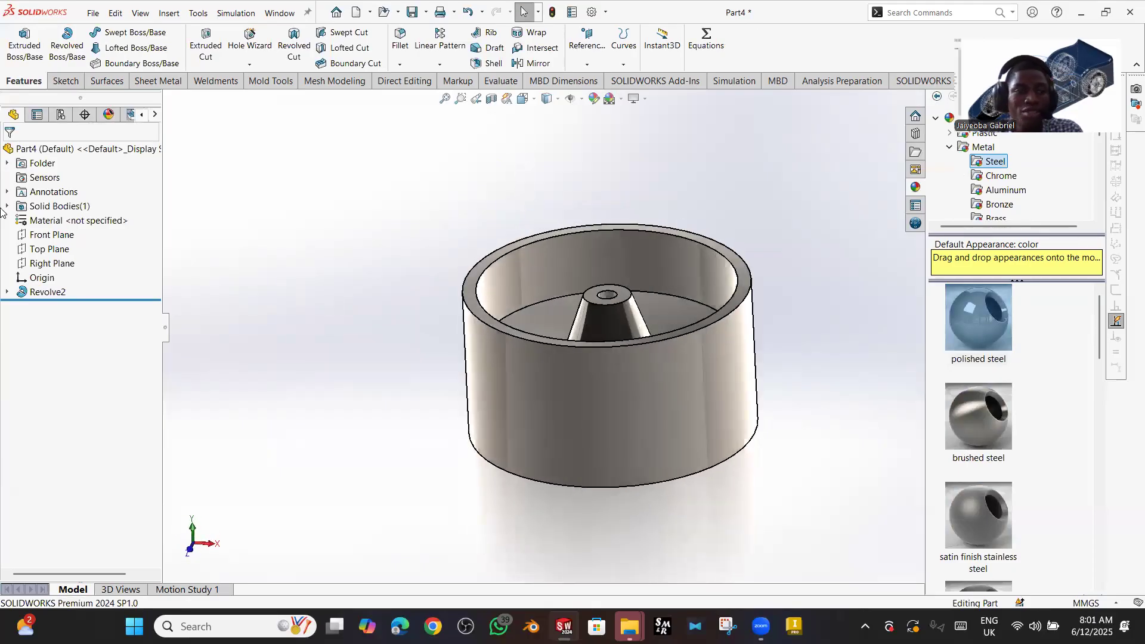
- Start a sketch on the Front Plane and draw a 12 mm diameter circle centred on the part's upper edge, left of the origin
{"action": "left_click", "coordinate": [39, 235]}
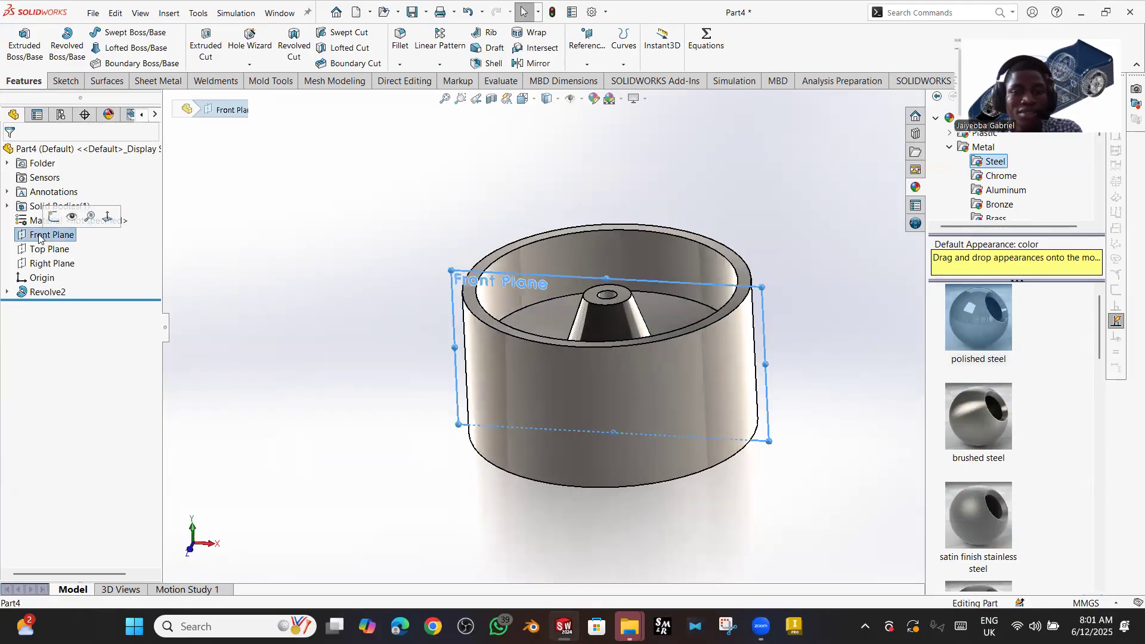
{"action": "right_click", "coordinate": [485, 278]}
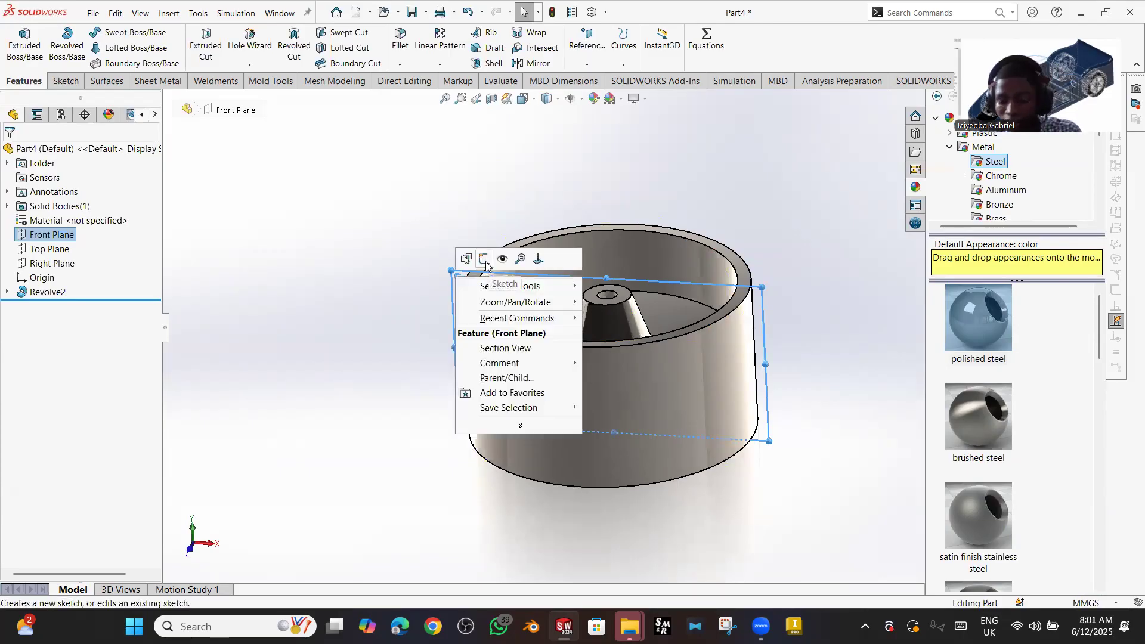
{"action": "left_click", "coordinate": [484, 259]}
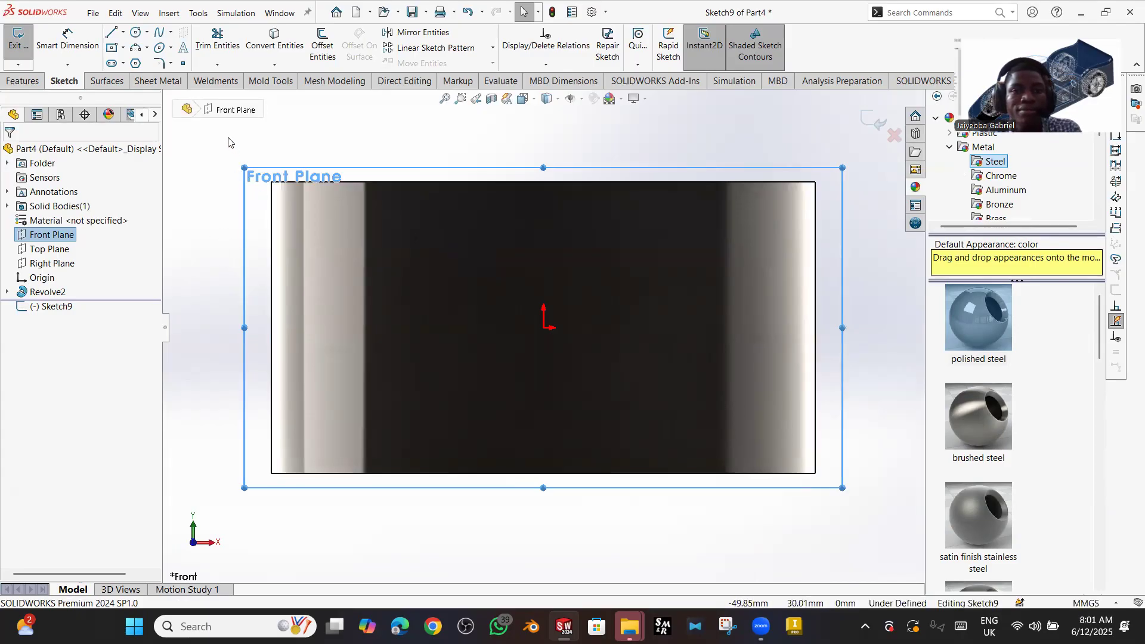
{"action": "left_click", "coordinate": [135, 34]}
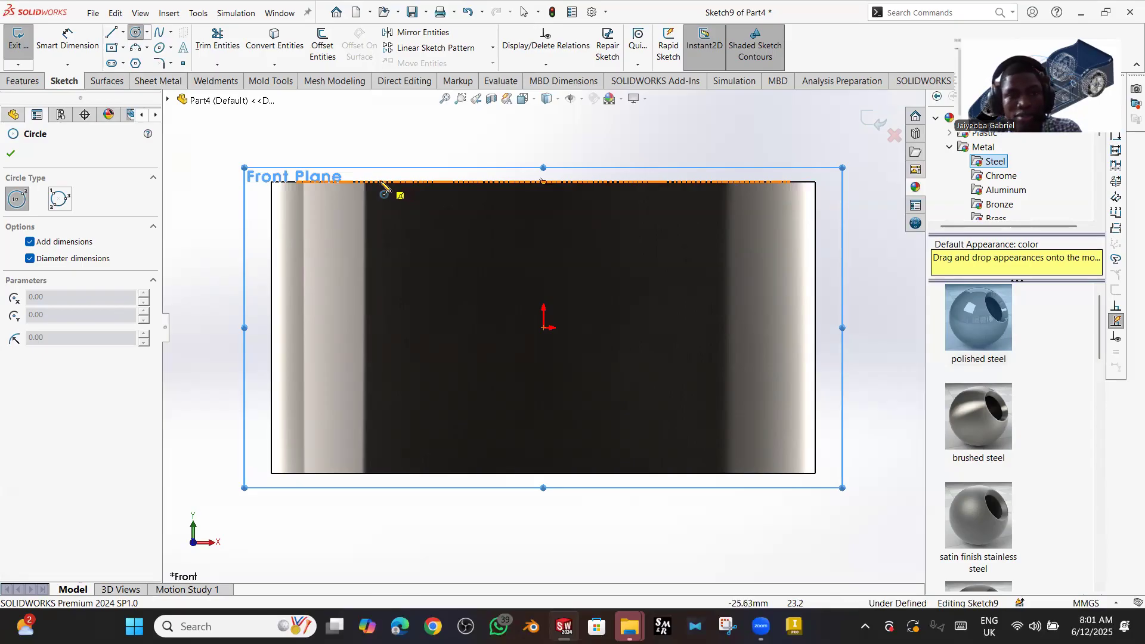
{"action": "left_click", "coordinate": [390, 182]}
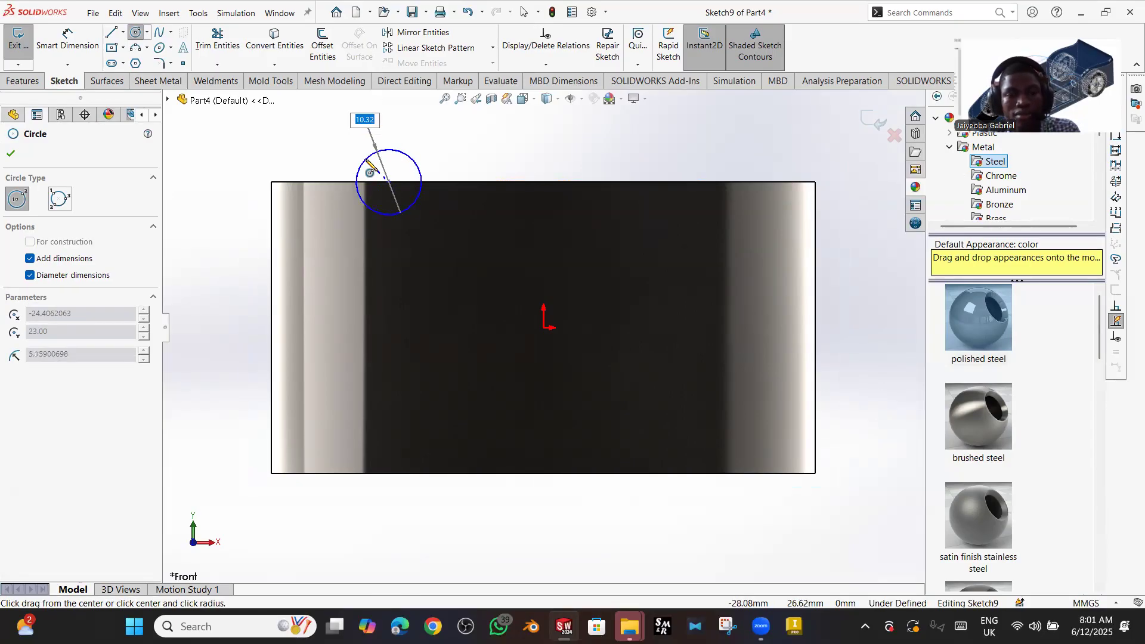
{"action": "type", "text": "12"}
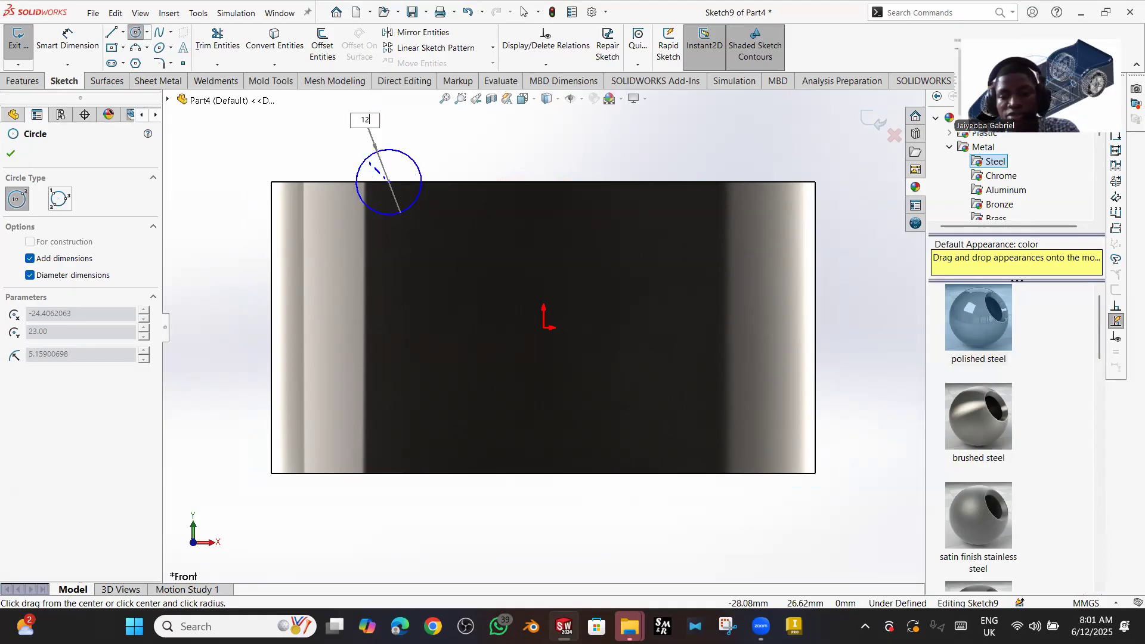
{"action": "key", "text": "Return"}
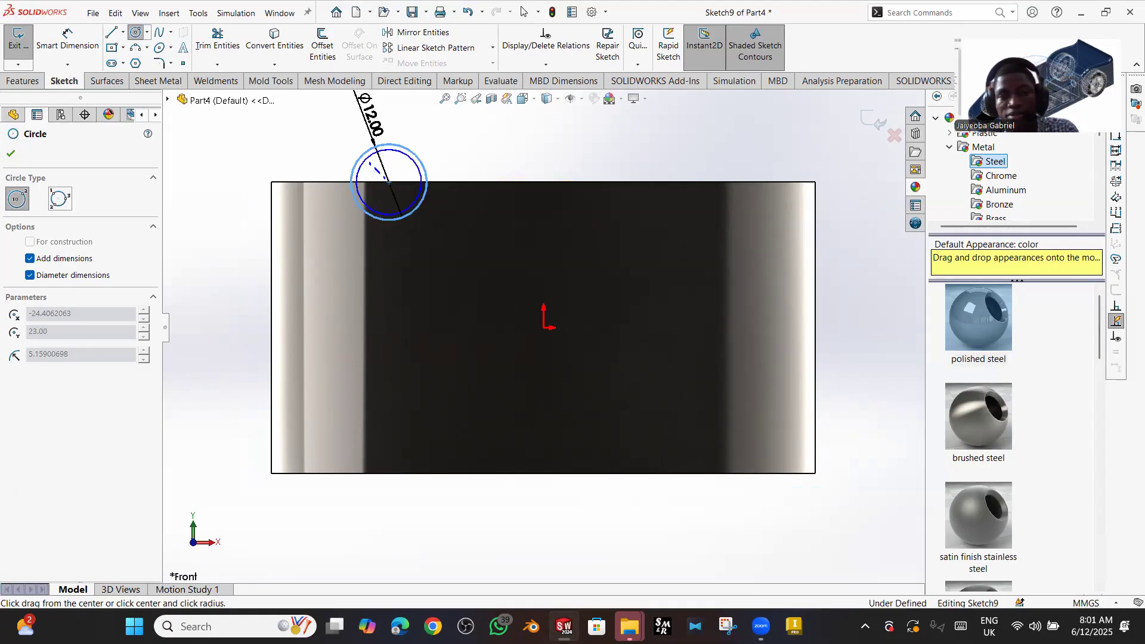
- Add two 12 mm diameter circles, one at the middle of the part's left edge and one on the lower edge beneath the first circle
{"action": "left_click", "coordinate": [272, 327]}
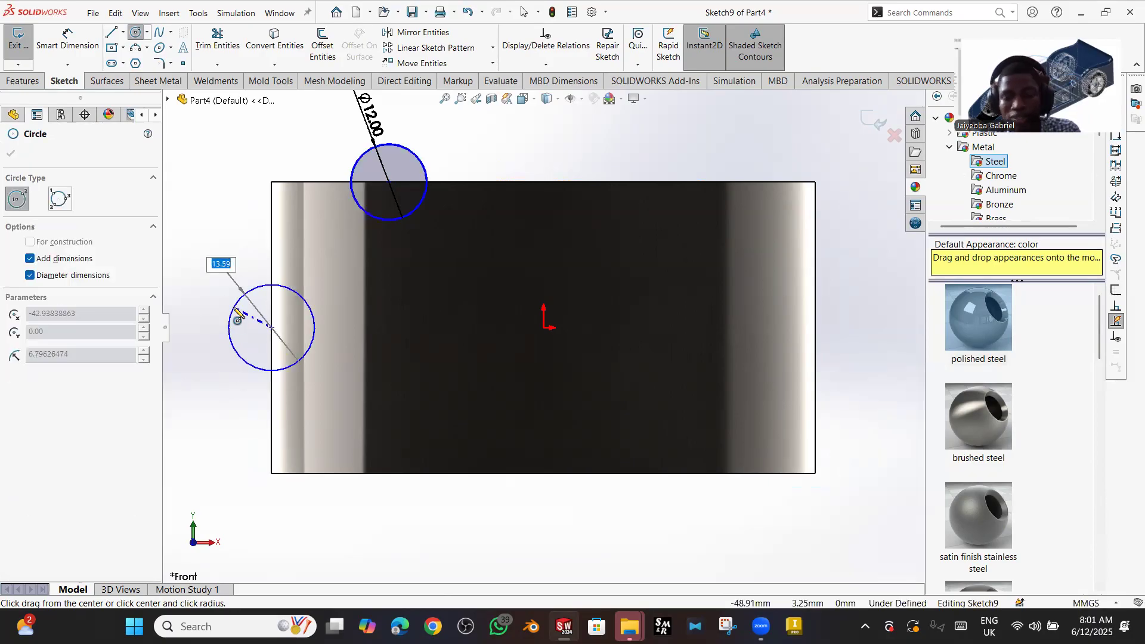
{"action": "type", "text": "12"}
{"action": "key", "text": "Return"}
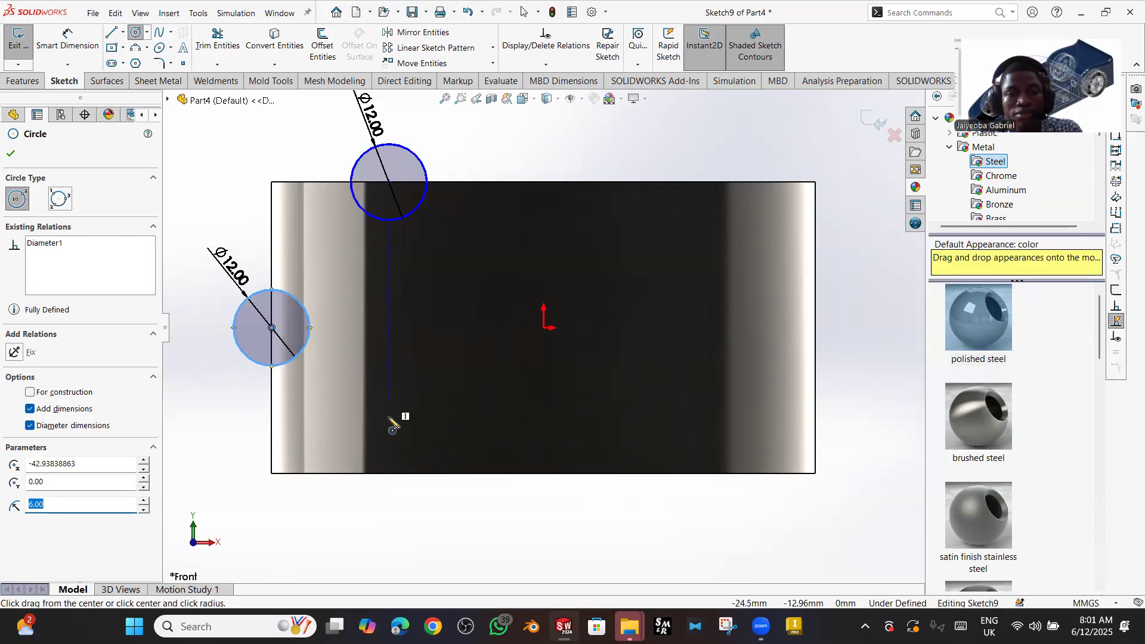
{"action": "left_click", "coordinate": [390, 474]}
{"action": "left_click", "coordinate": [403, 456]}
{"action": "type", "text": "12"}
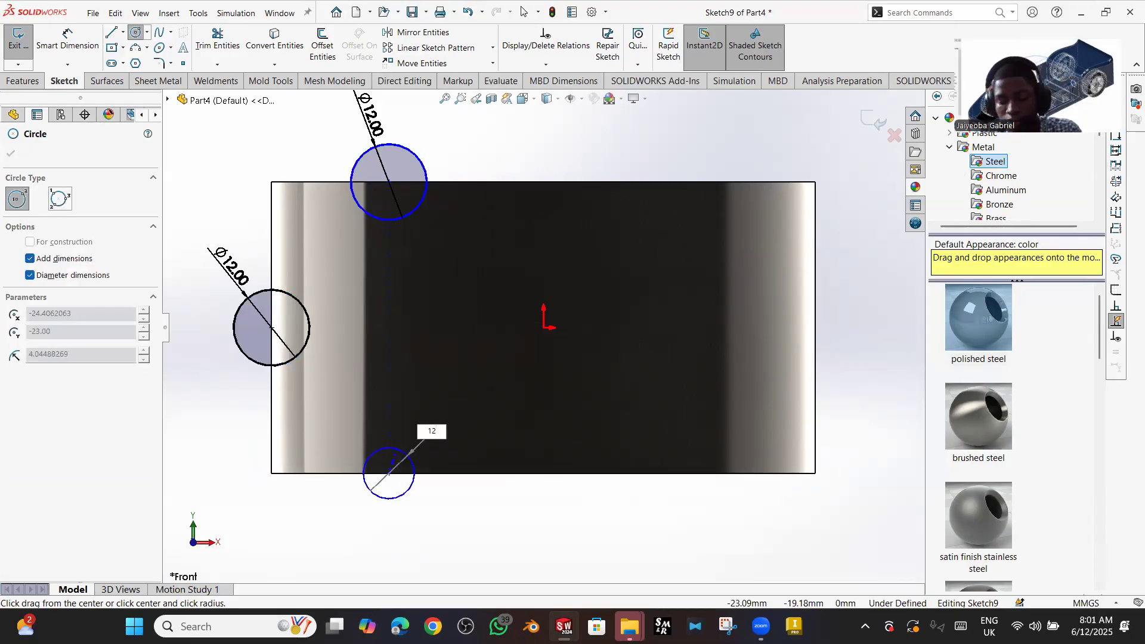
{"action": "key", "text": "Return"}
- Draw a vertical line about 33 mm long upward from the origin and make it construction geometry
{"action": "key", "text": "l"}
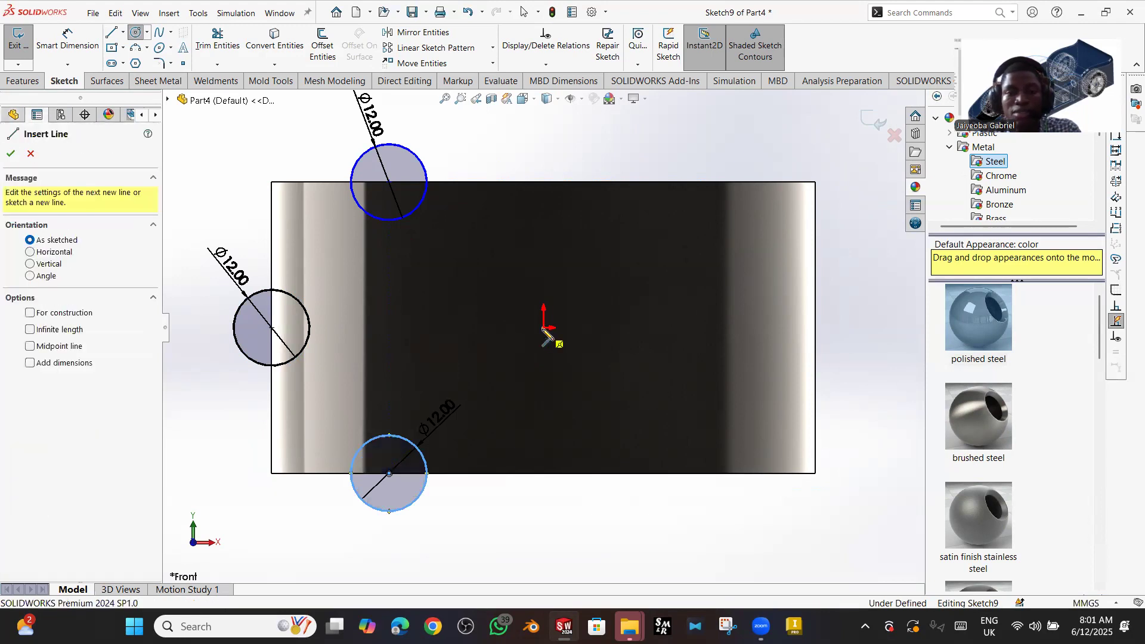
{"action": "left_click", "coordinate": [543, 328]}
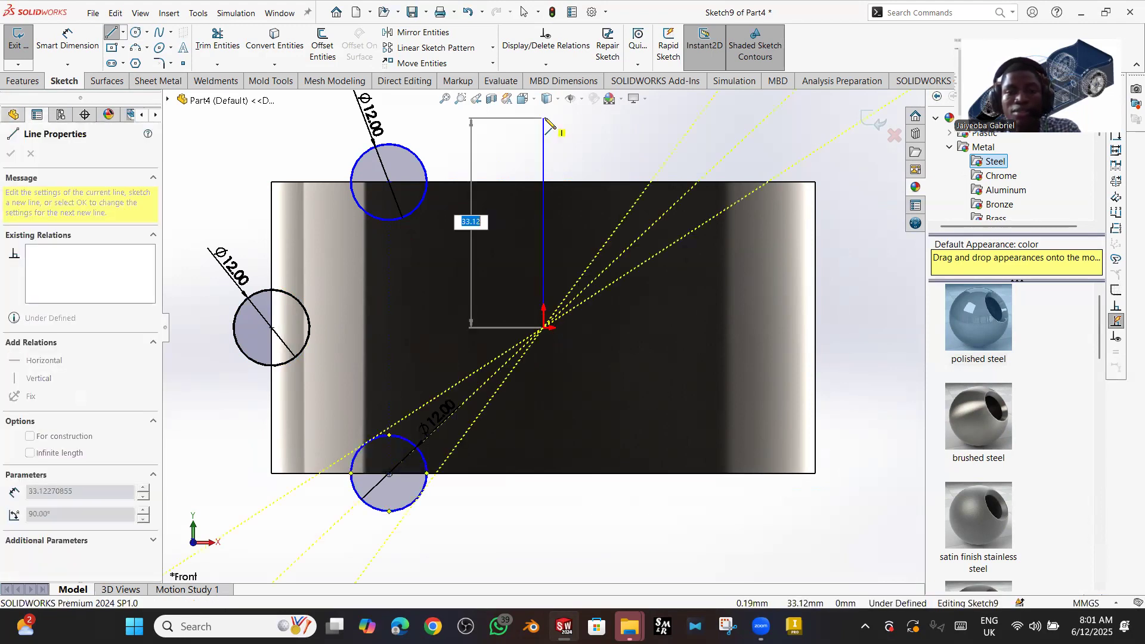
{"action": "left_click", "coordinate": [543, 118]}
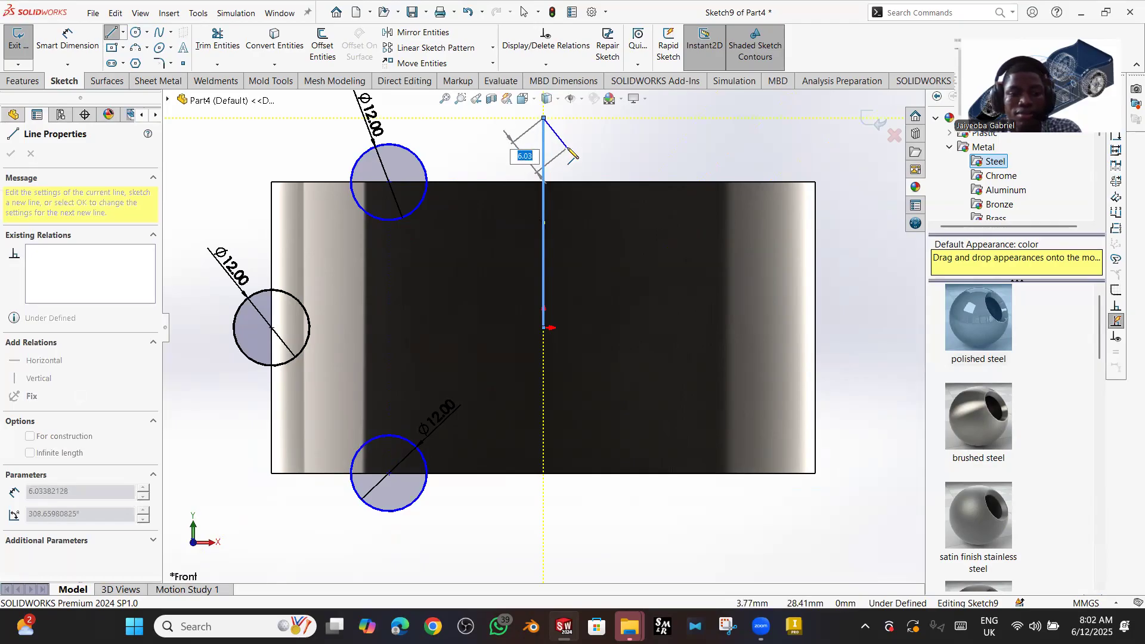
{"action": "key", "text": "Escape"}
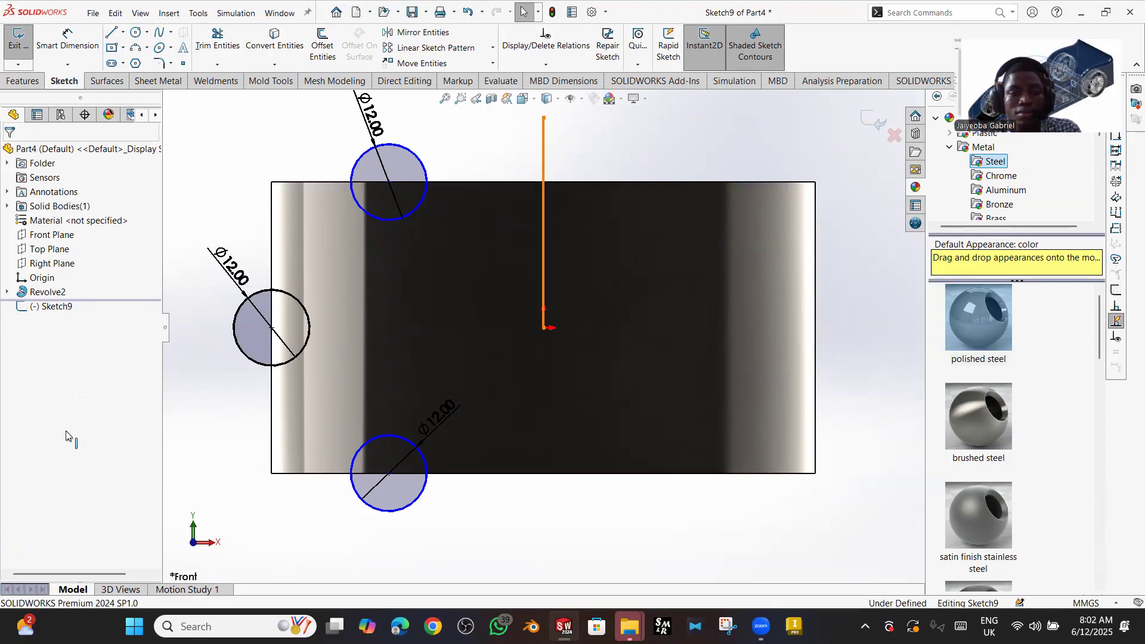
{"action": "left_click", "coordinate": [30, 379]}
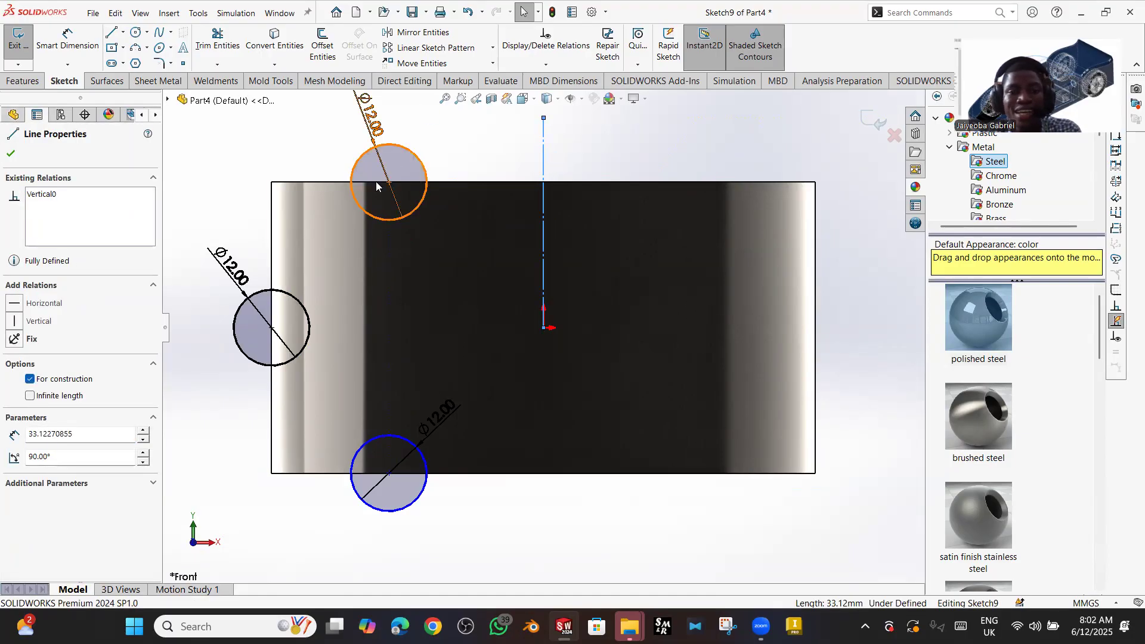
{"action": "middle_click_drag", "start_coordinate": [423, 207], "coordinate": [451, 255]}
{"action": "scroll", "coordinate": [543, 327], "scroll_direction": "down", "scroll_amount": 2}
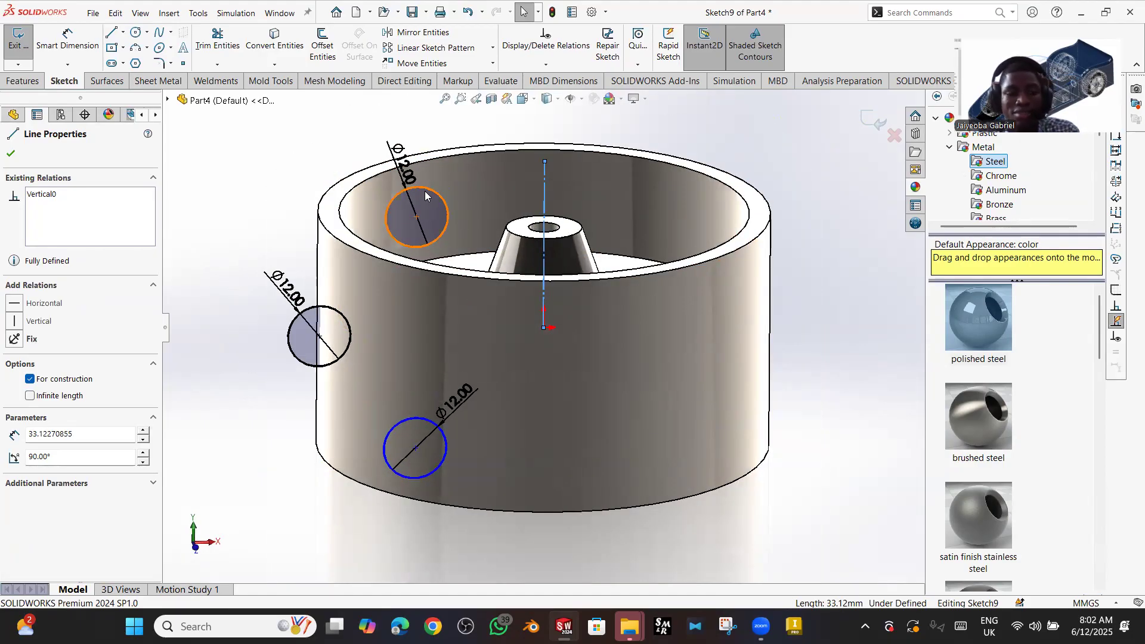
- Undo the vertical construction line and all three 12 mm circles in the Front Plane sketch
{"action": "key", "text": "ctrl+z"}
{"action": "key", "text": "ctrl+z"}
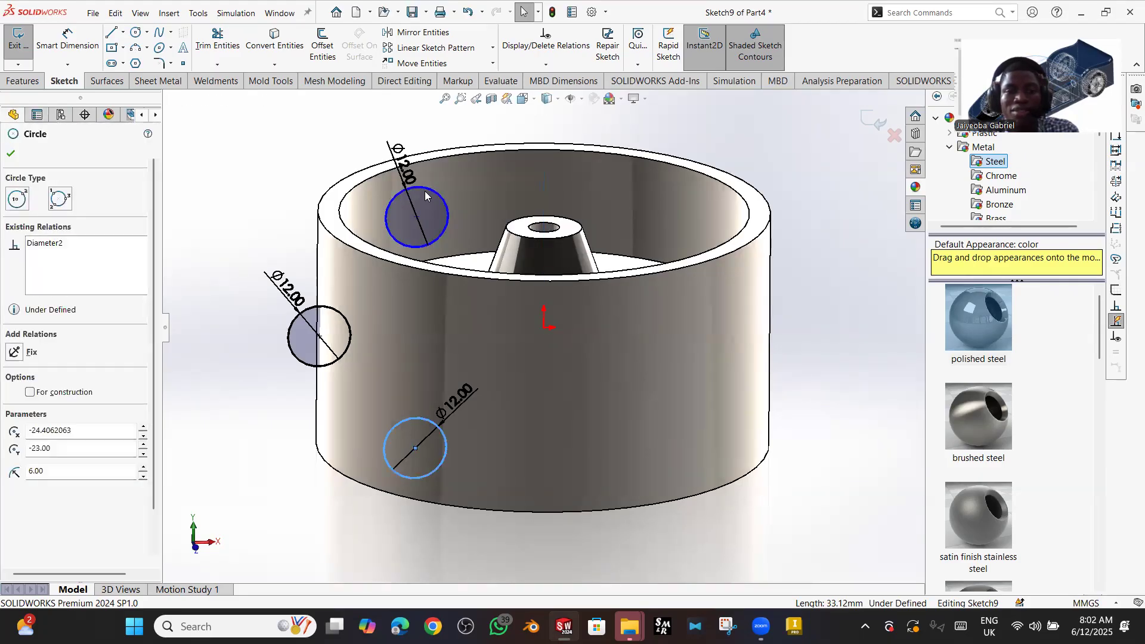
{"action": "key", "text": "ctrl+z"}
{"action": "key", "text": "ctrl+z"}
{"action": "key", "text": "ctrl+z"}
{"action": "key", "text": "ctrl+z"}
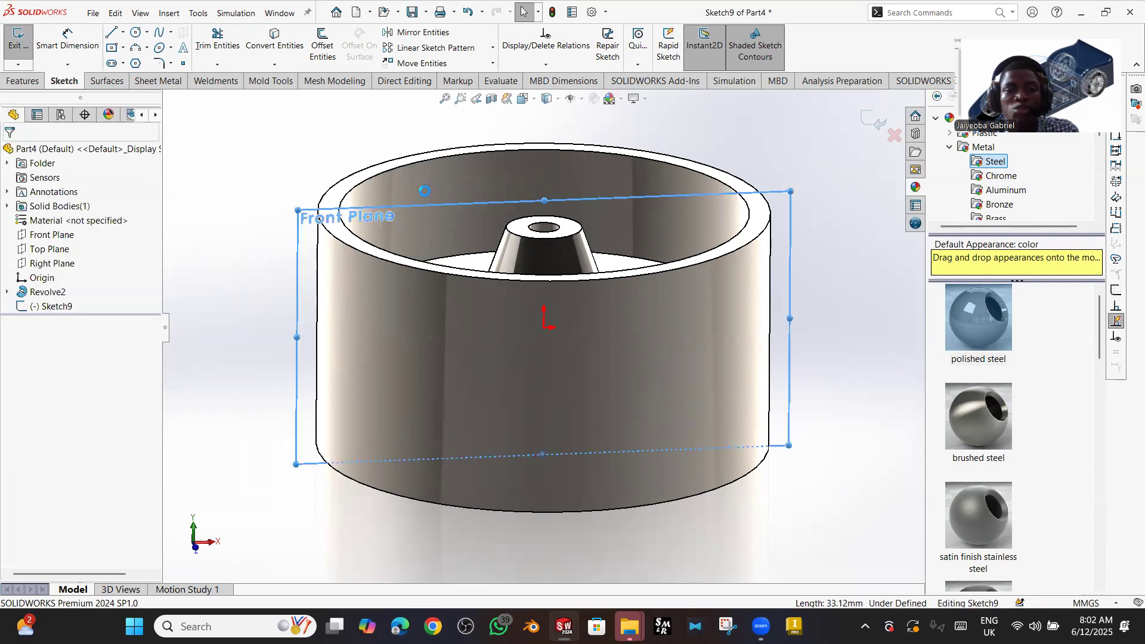
- Undo back through the steel appearance, the revolve and the profile mirroring, and restore the revolved steel part
{"action": "key", "text": "ctrl+z"}
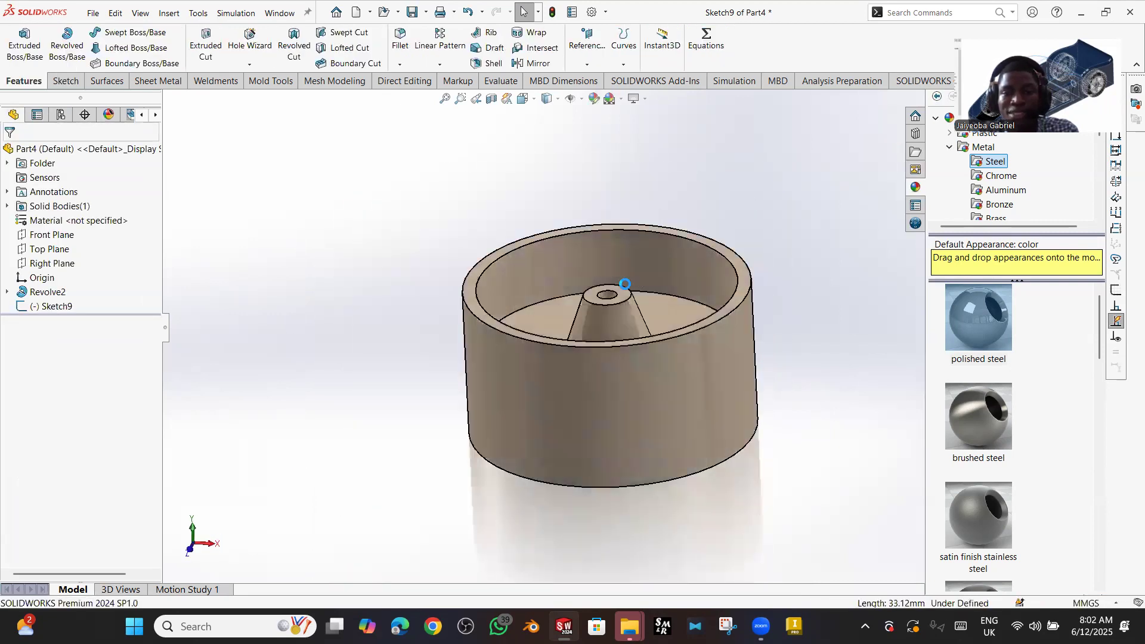
{"action": "key", "text": "ctrl+z"}
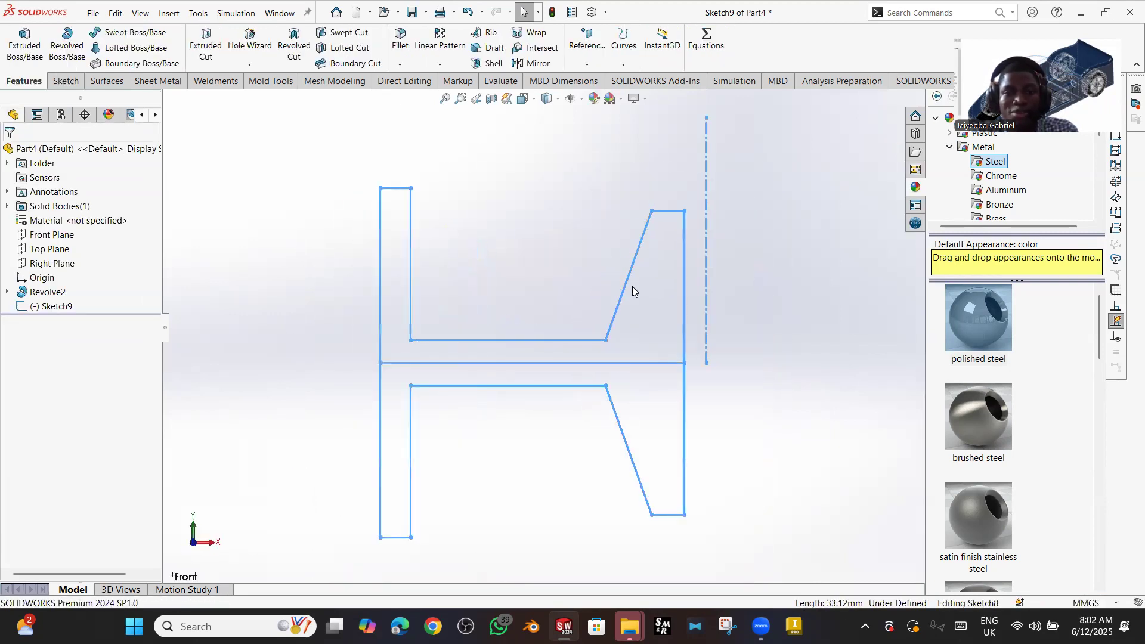
{"action": "key", "text": "ctrl+z"}
{"action": "key", "text": "ctrl+z"}
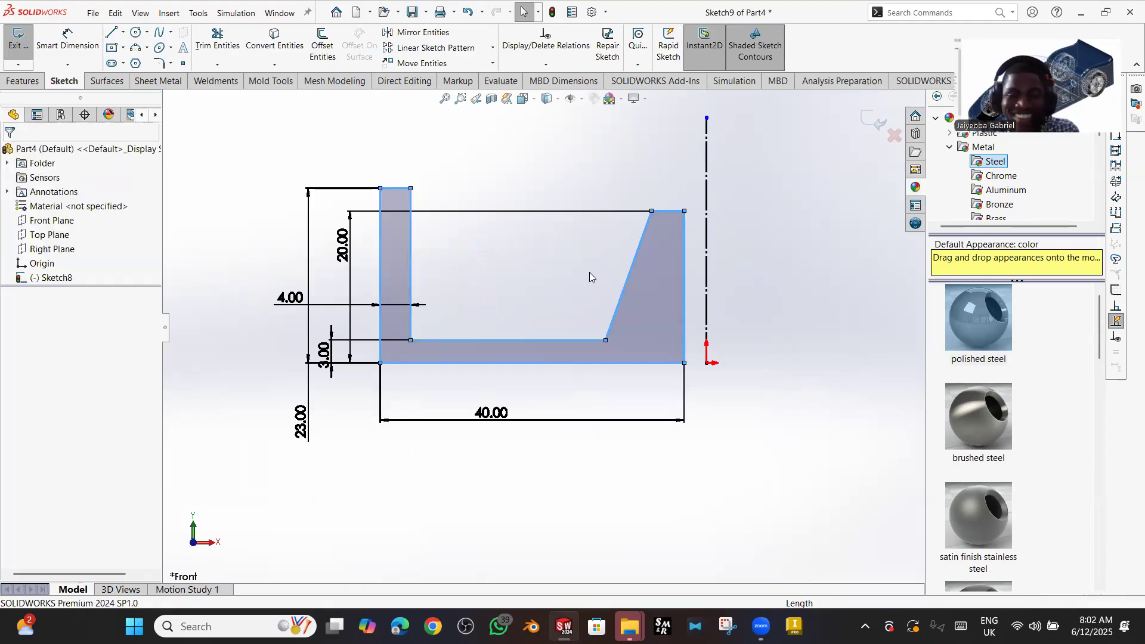
{"action": "key", "text": "ctrl+z"}
{"action": "key", "text": "ctrl+z"}
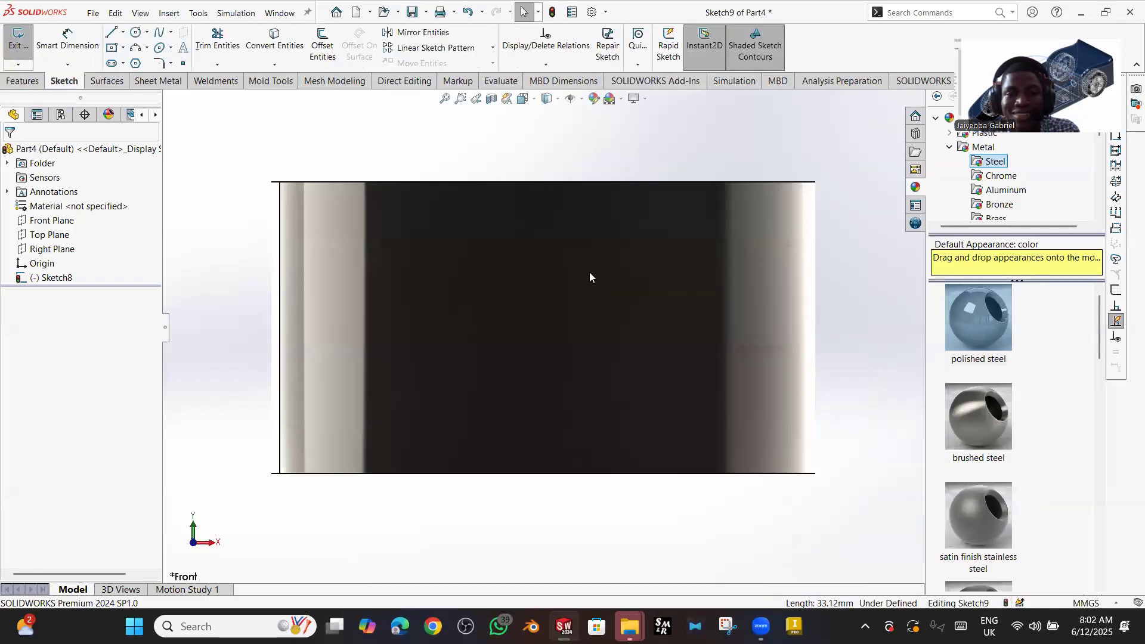
{"action": "middle_click_drag", "start_coordinate": [546, 232], "coordinate": [550, 244]}
{"action": "key", "text": "ctrl+z"}
{"action": "key", "text": "ctrl+z"}
{"action": "key", "text": "ctrl+z"}
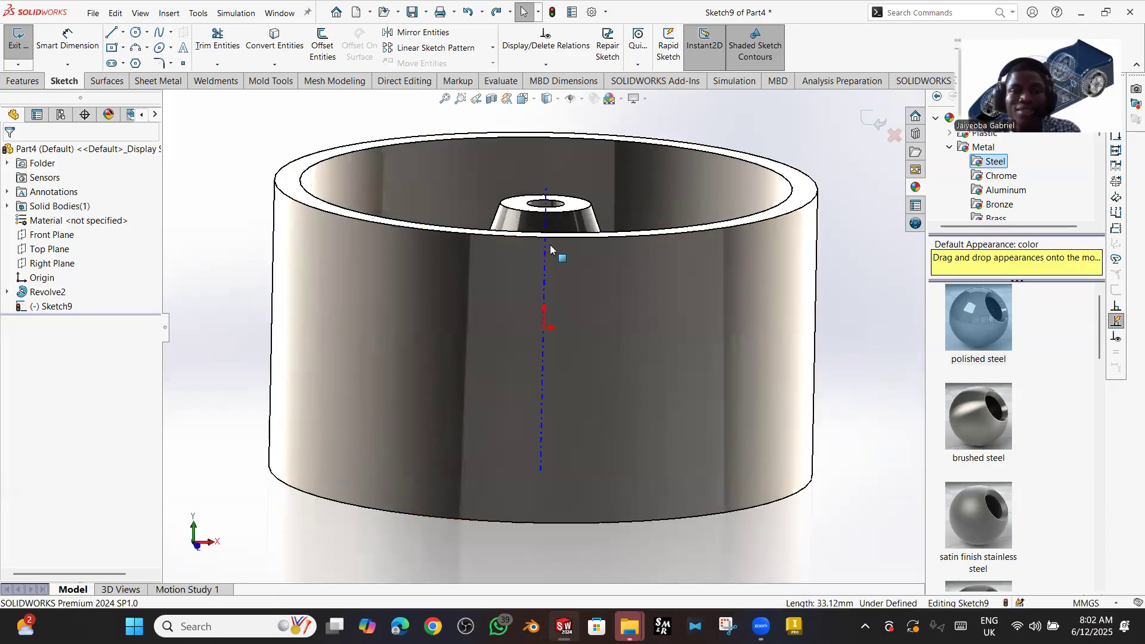
- Exit the Front Plane sketch and start a new sketch on the flat top face of the central hub
{"action": "middle_click_drag", "start_coordinate": [550, 245], "coordinate": [521, 204]}
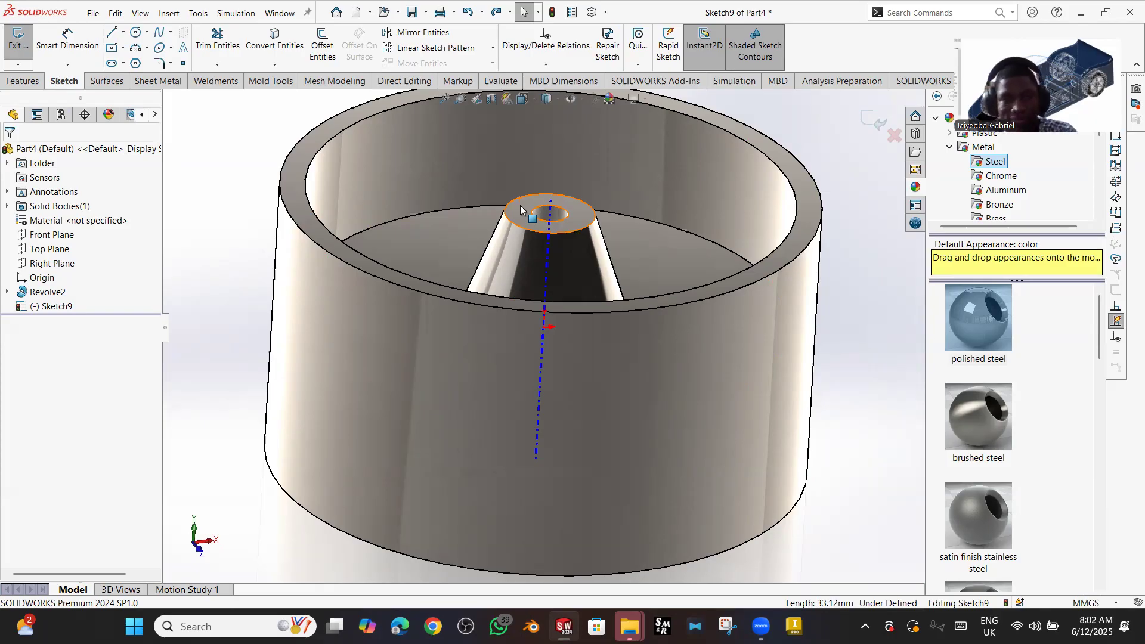
{"action": "left_click", "coordinate": [520, 209]}
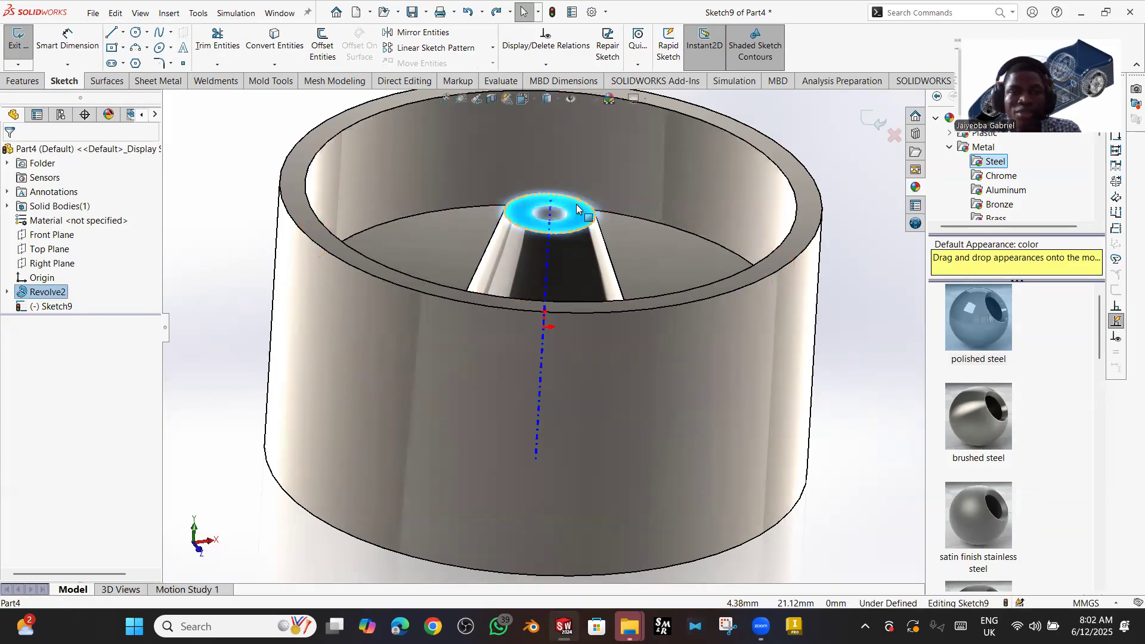
{"action": "left_click", "coordinate": [870, 122]}
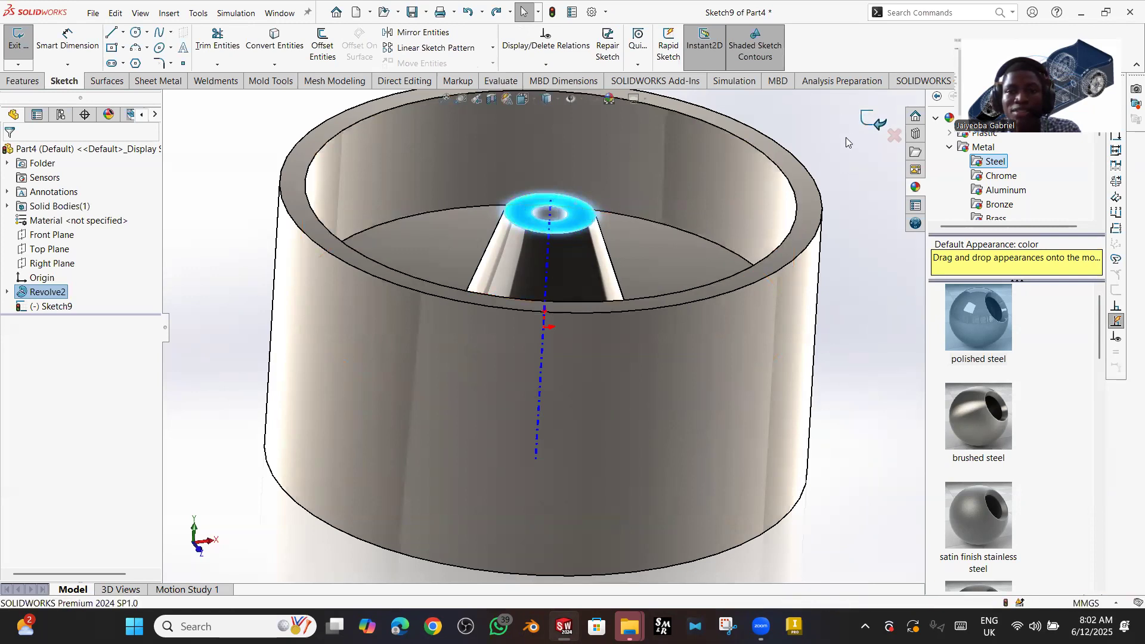
{"action": "left_click", "coordinate": [584, 217]}
{"action": "left_click", "coordinate": [638, 177]}
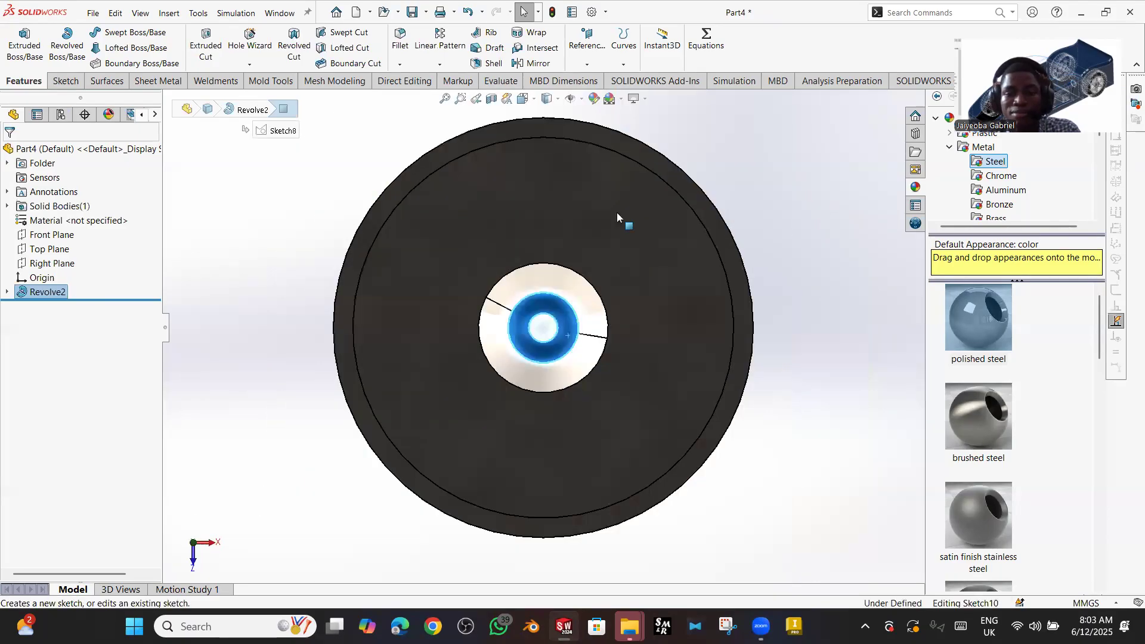
- Sketch a horizontal line about 22 mm long to the right of the hub's centre, level with the origin
{"action": "key", "text": "l"}
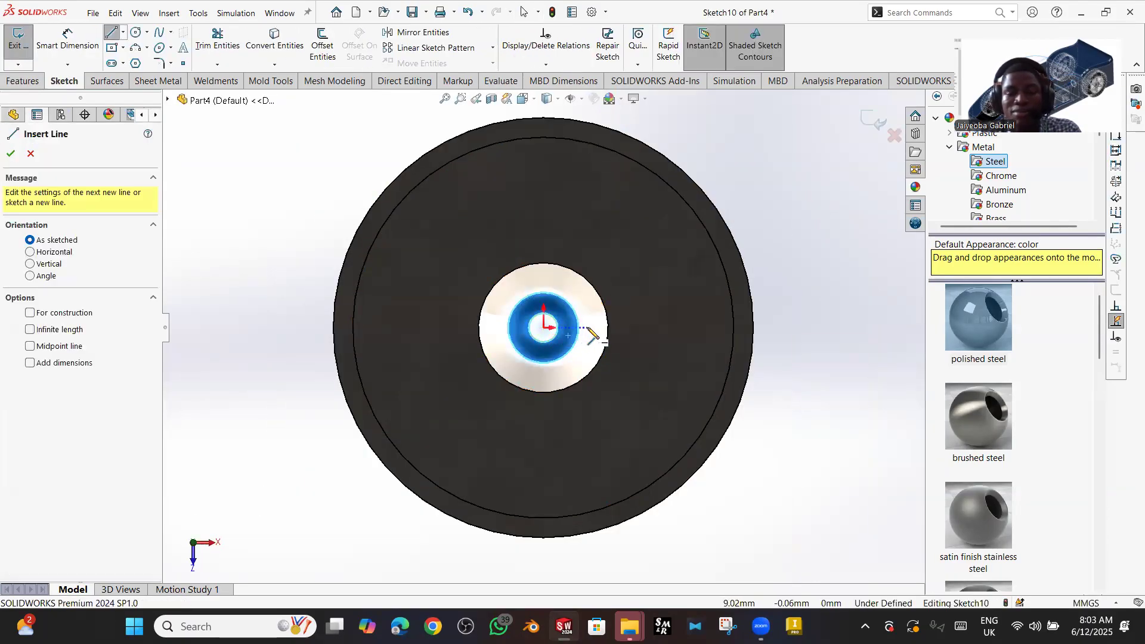
{"action": "left_click", "coordinate": [589, 328]}
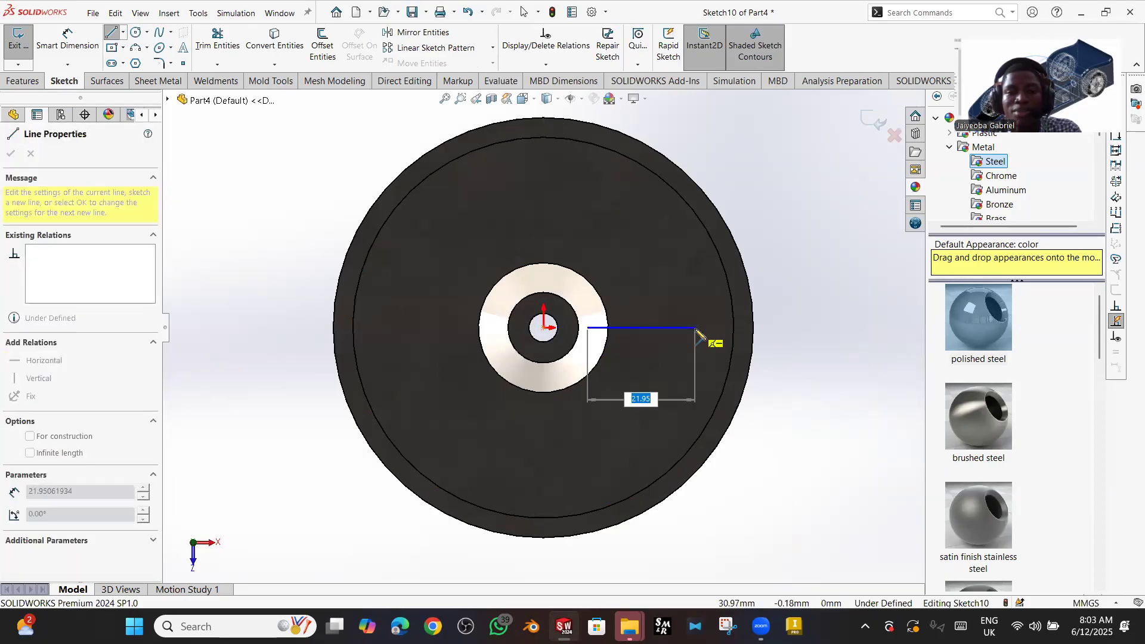
{"action": "double_click", "coordinate": [695, 328]}
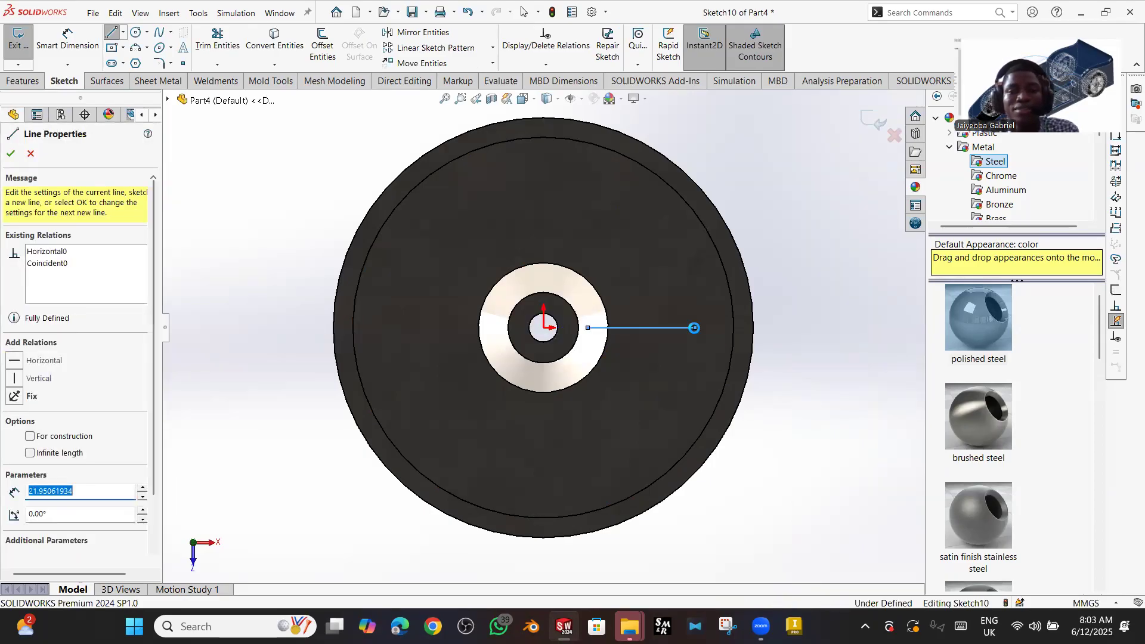
{"action": "key", "text": "Escape"}
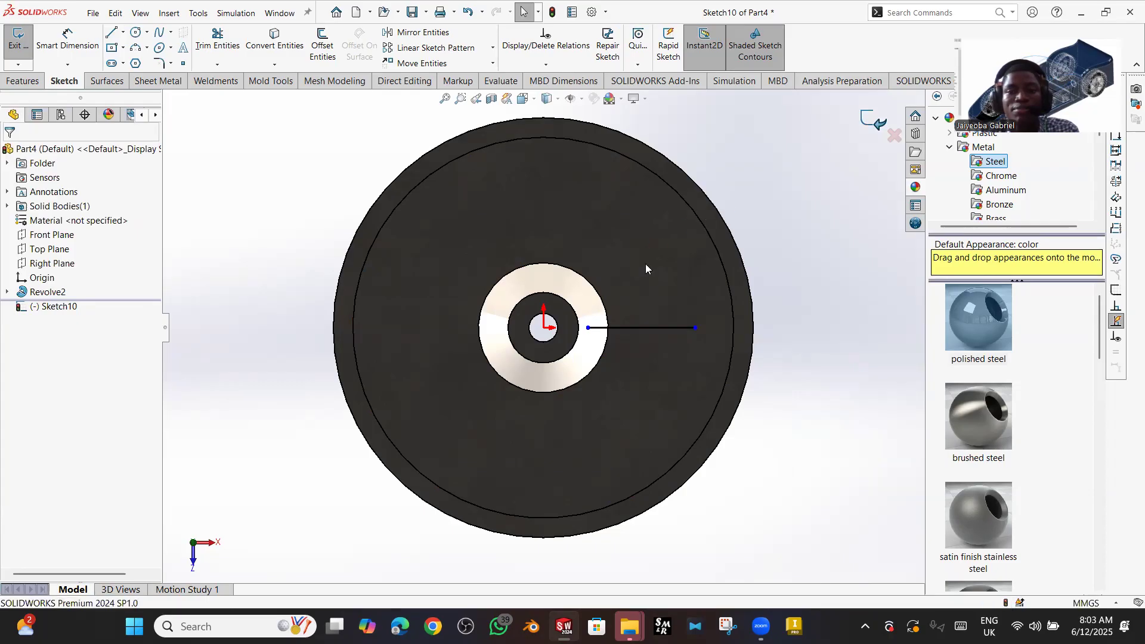
- Exit the hub-face sketch, keeping its horizontal line
{"action": "key", "text": "ctrl+b"}
{"action": "middle_click_drag", "start_coordinate": [534, 252], "coordinate": [534, 192]}
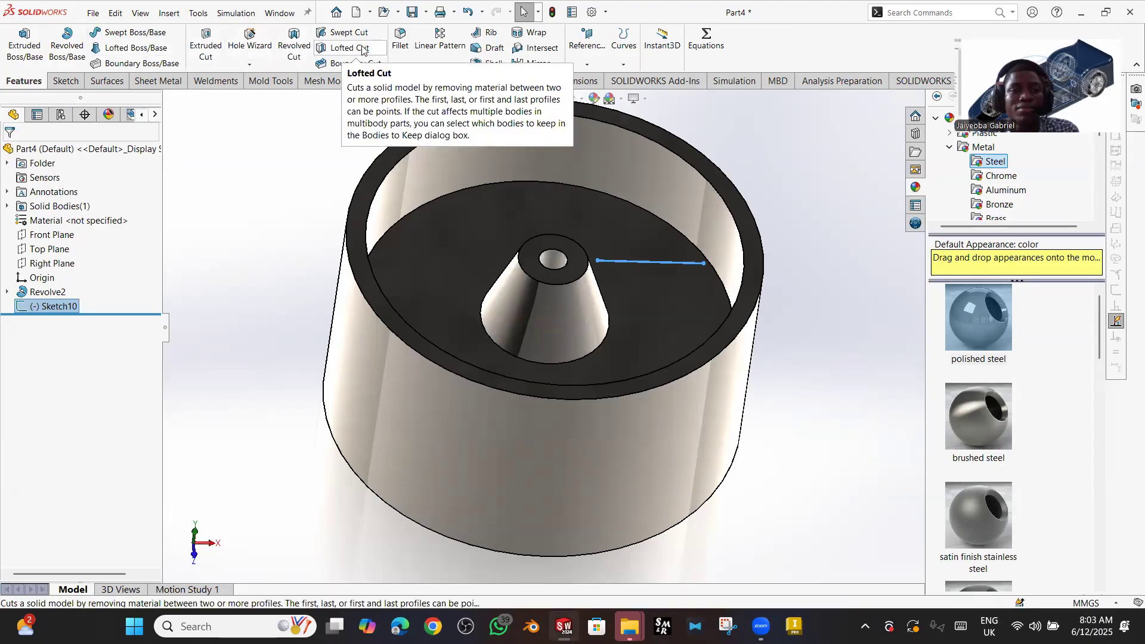
{"action": "left_click", "coordinate": [486, 35]}
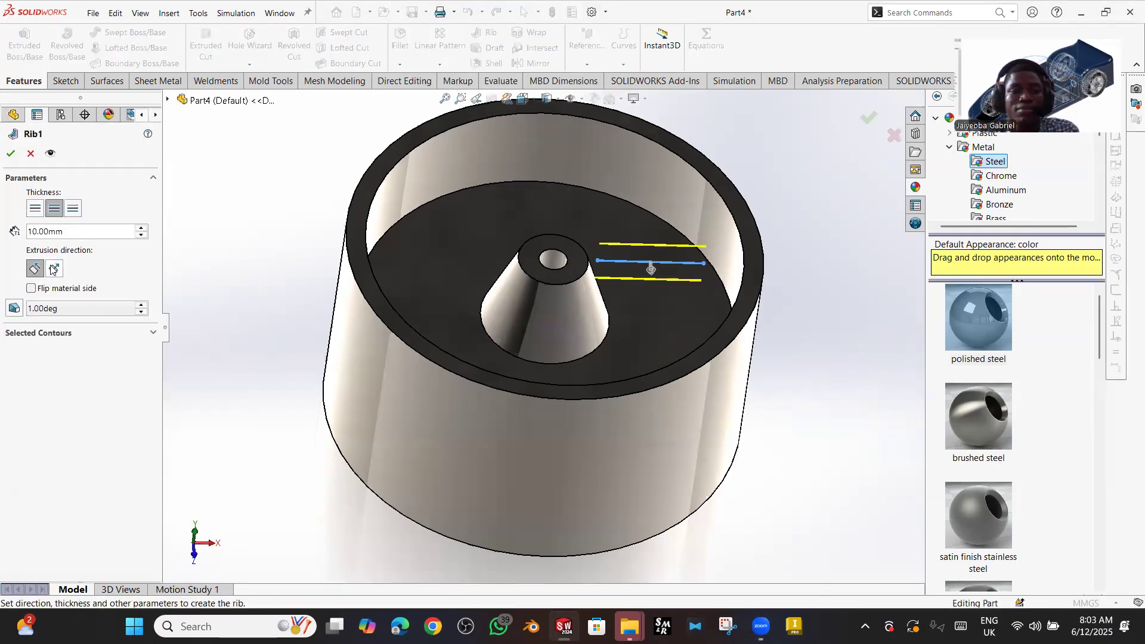
{"action": "left_click", "coordinate": [54, 269]}
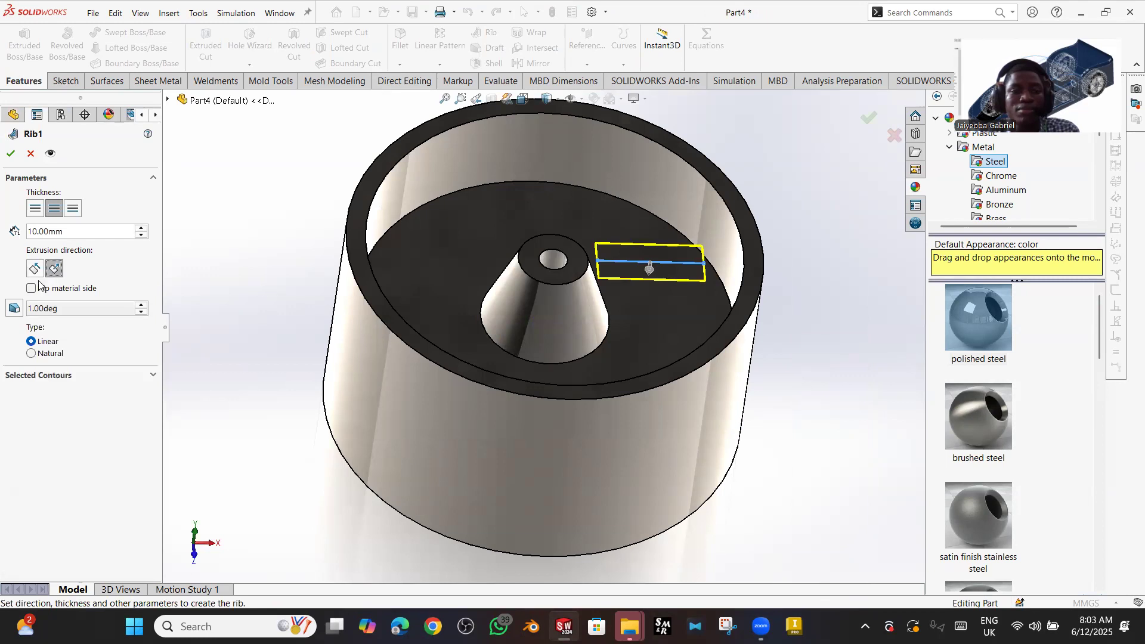
{"action": "middle_click_drag", "start_coordinate": [328, 268], "coordinate": [325, 225]}
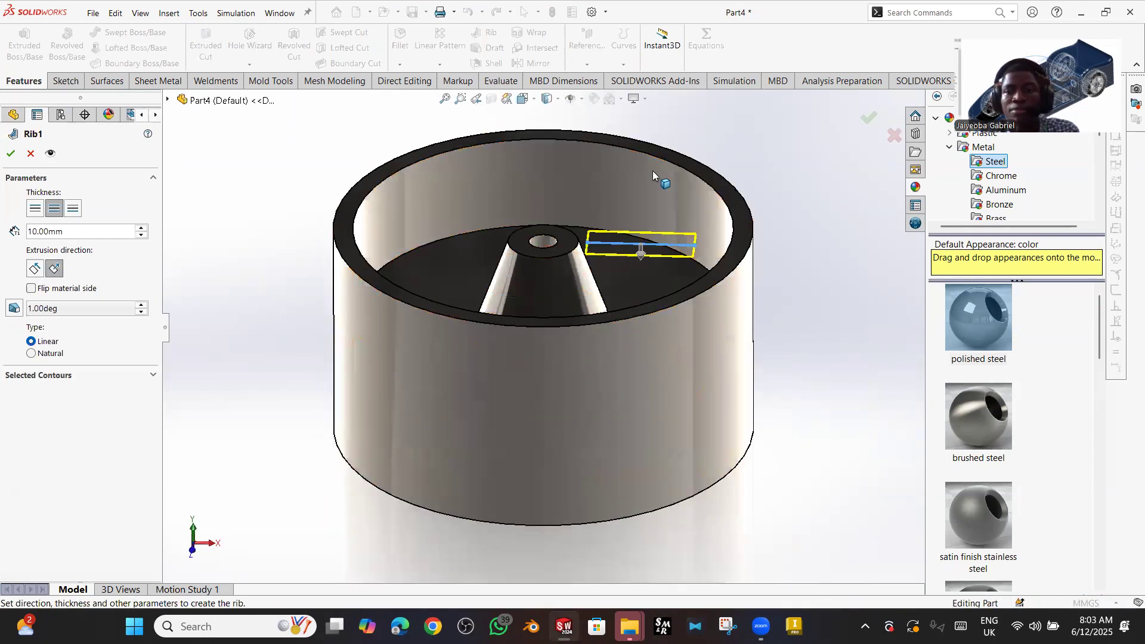
{"action": "key", "text": "Escape"}
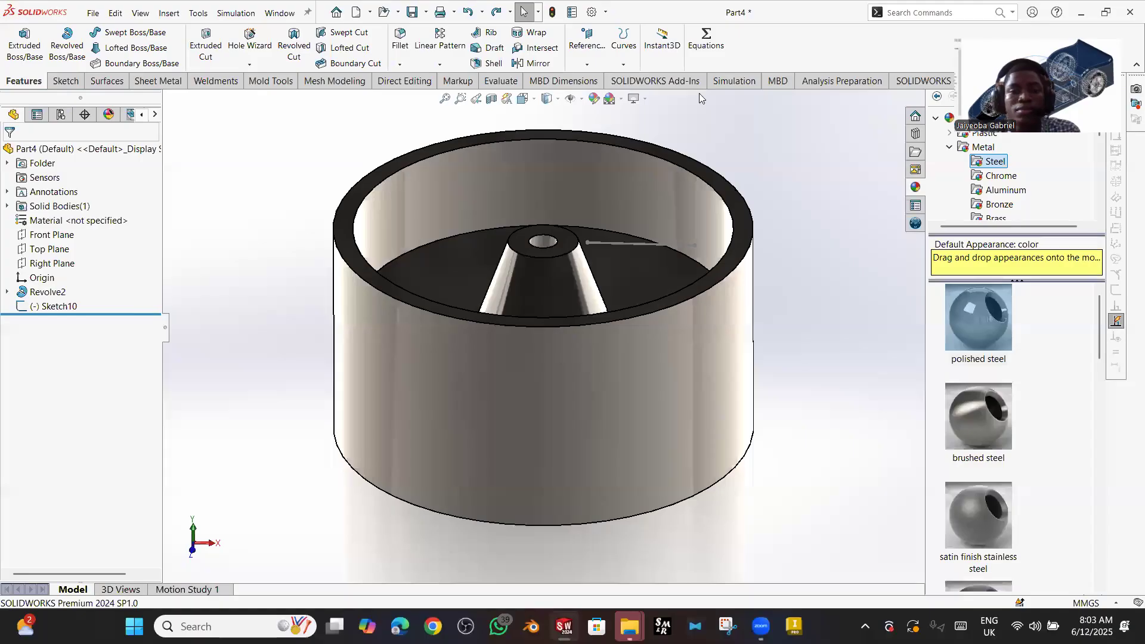
- Create a 3 mm thick rib from the hub-face sketch line, thickened on both sides and extruded normal to the sketch with the Linear type
{"action": "left_click", "coordinate": [626, 243]}
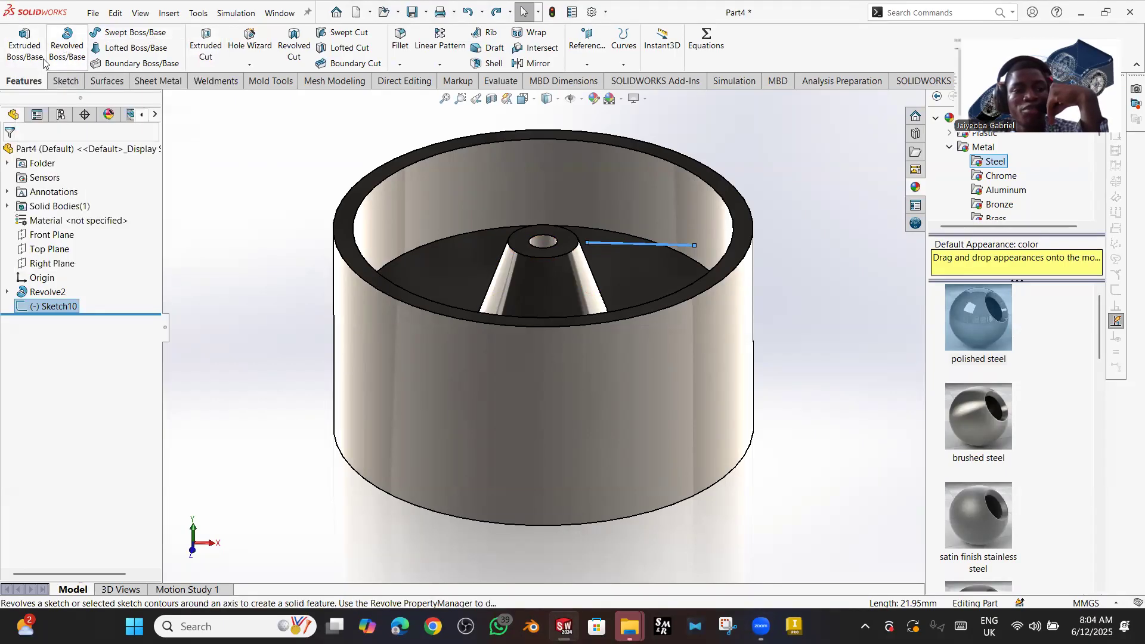
{"action": "left_click", "coordinate": [480, 35]}
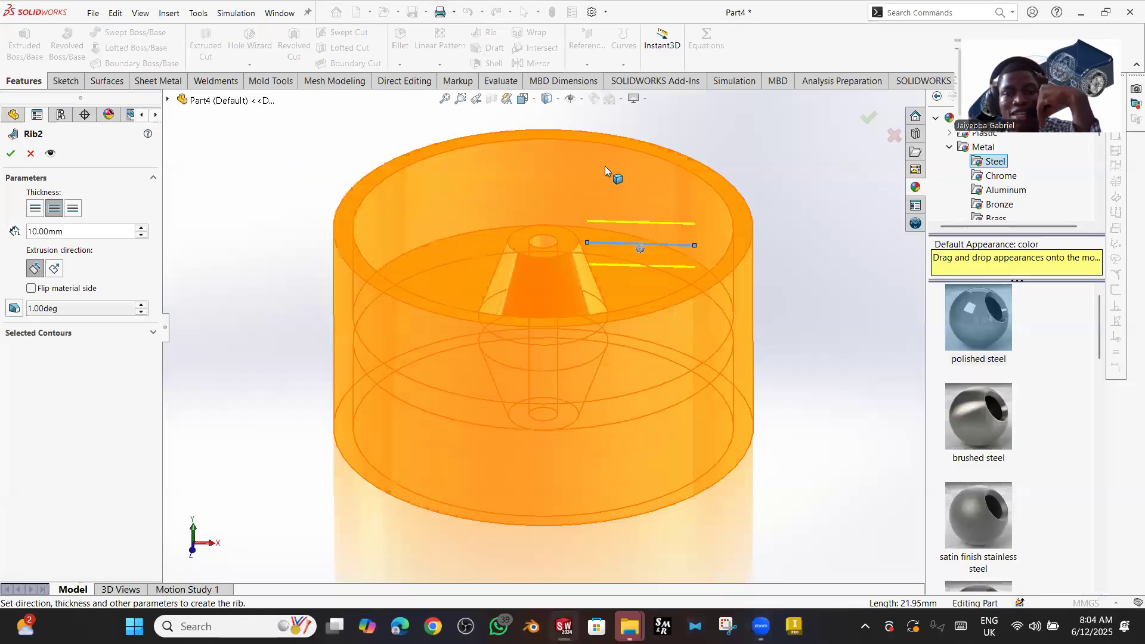
{"action": "left_click", "coordinate": [54, 270]}
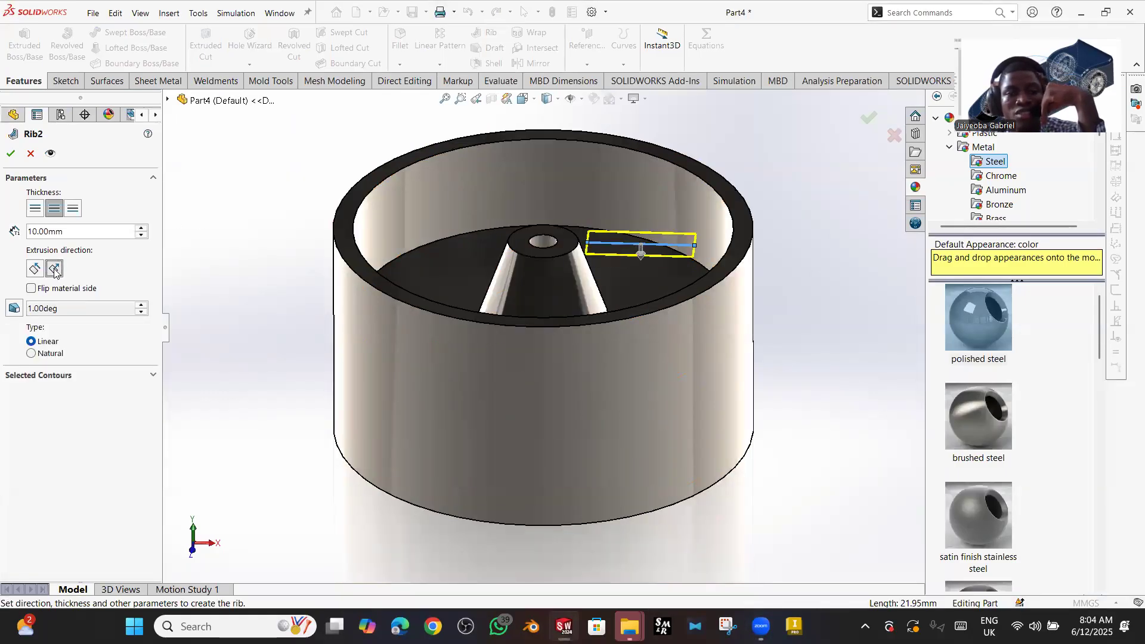
{"action": "mouse_move", "coordinate": [315, 256]}
{"action": "middle_mouse_down"}
{"action": "mouse_move", "coordinate": [306, 384]}
{"action": "mouse_move", "coordinate": [310, 271]}
{"action": "middle_mouse_up"}
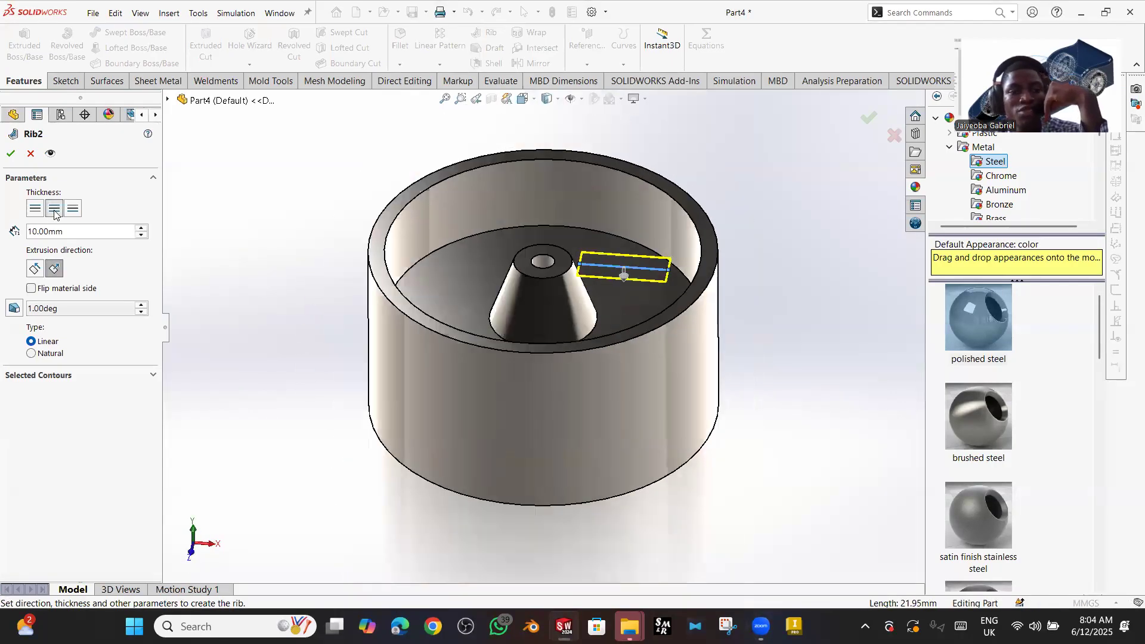
{"action": "left_click", "coordinate": [34, 210]}
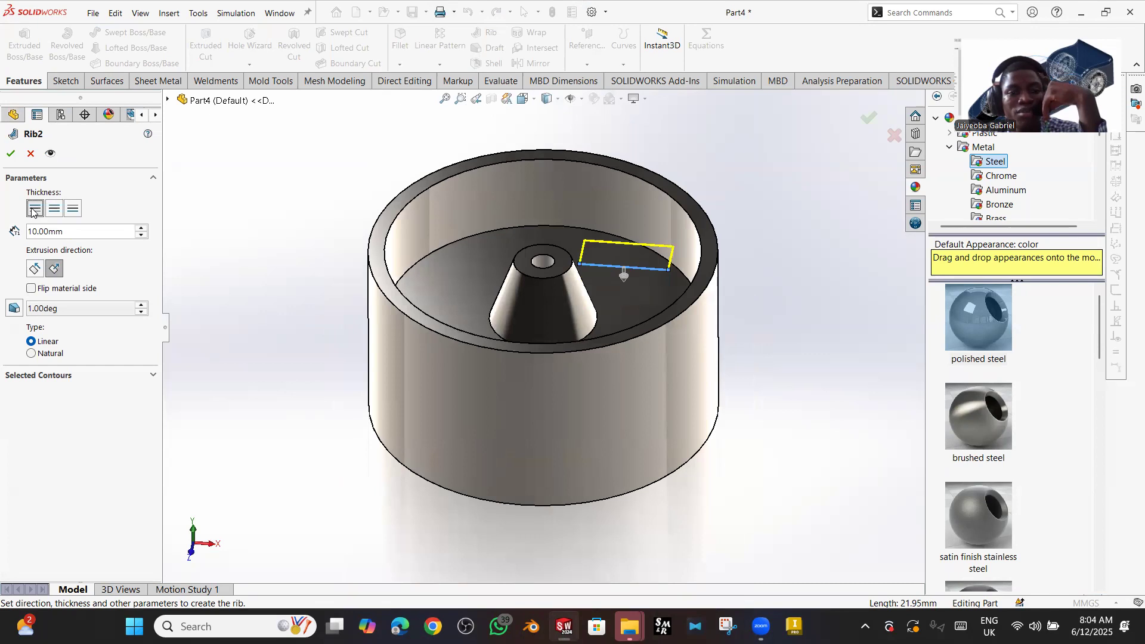
{"action": "left_click", "coordinate": [55, 210]}
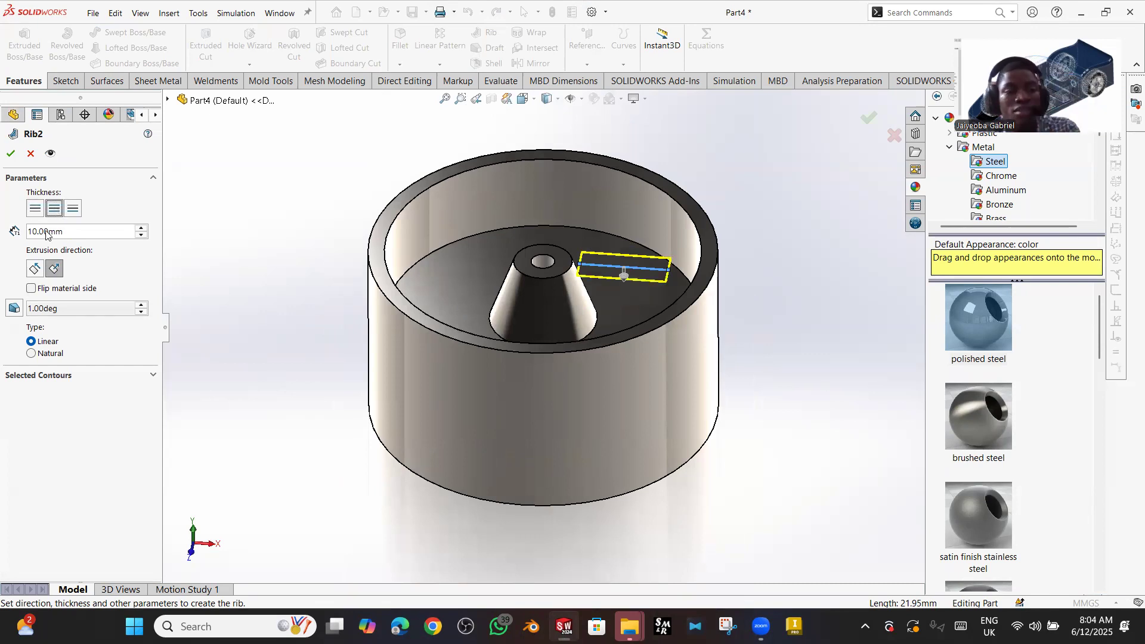
{"action": "double_click", "coordinate": [60, 232]}
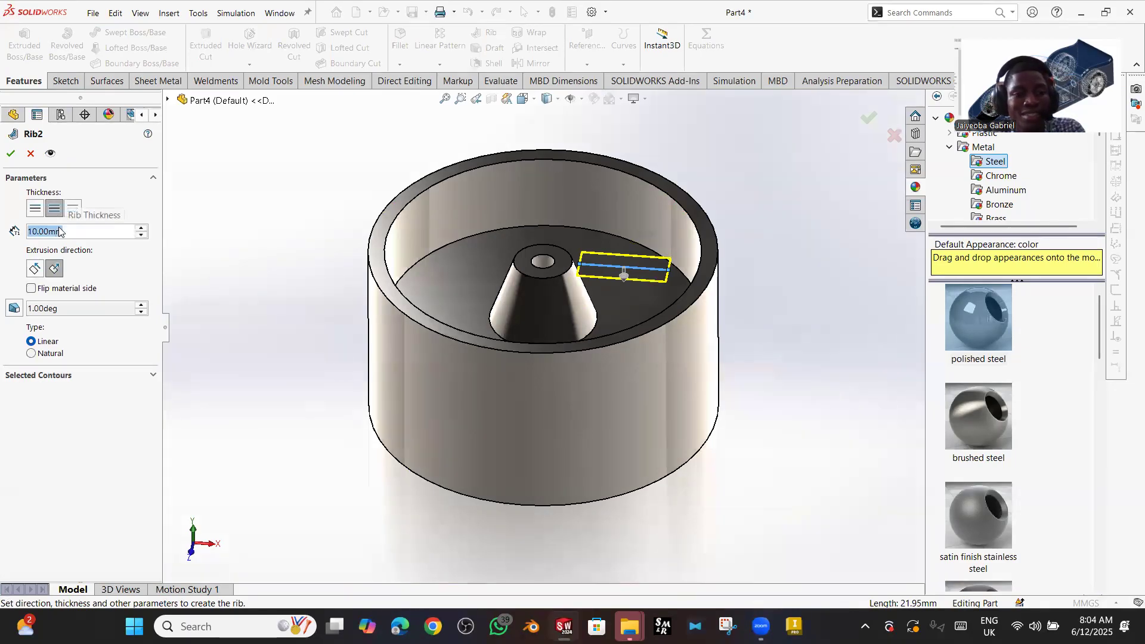
{"action": "type", "text": "5"}
{"action": "key", "text": "Return"}
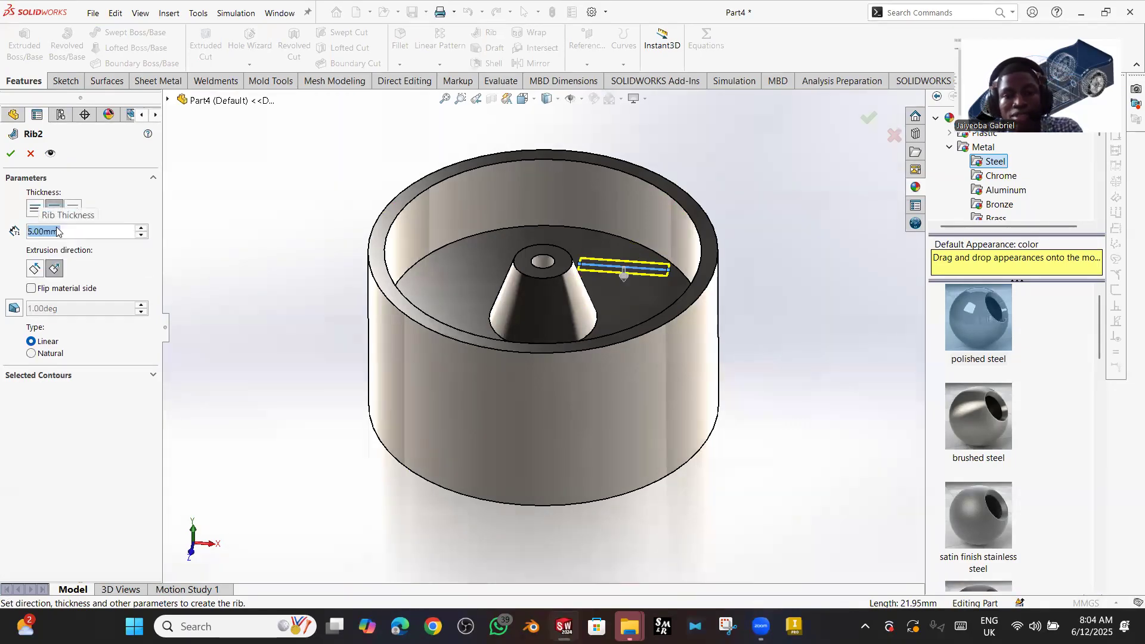
{"action": "type", "text": "3"}
{"action": "key", "text": "Return"}
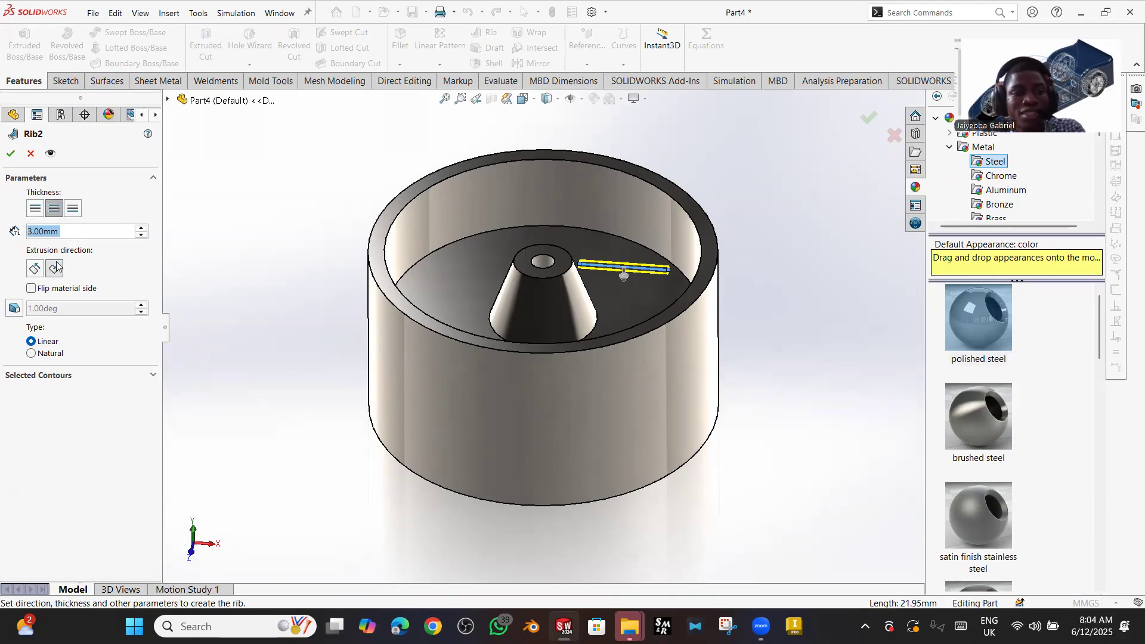
{"action": "left_click", "coordinate": [10, 154]}
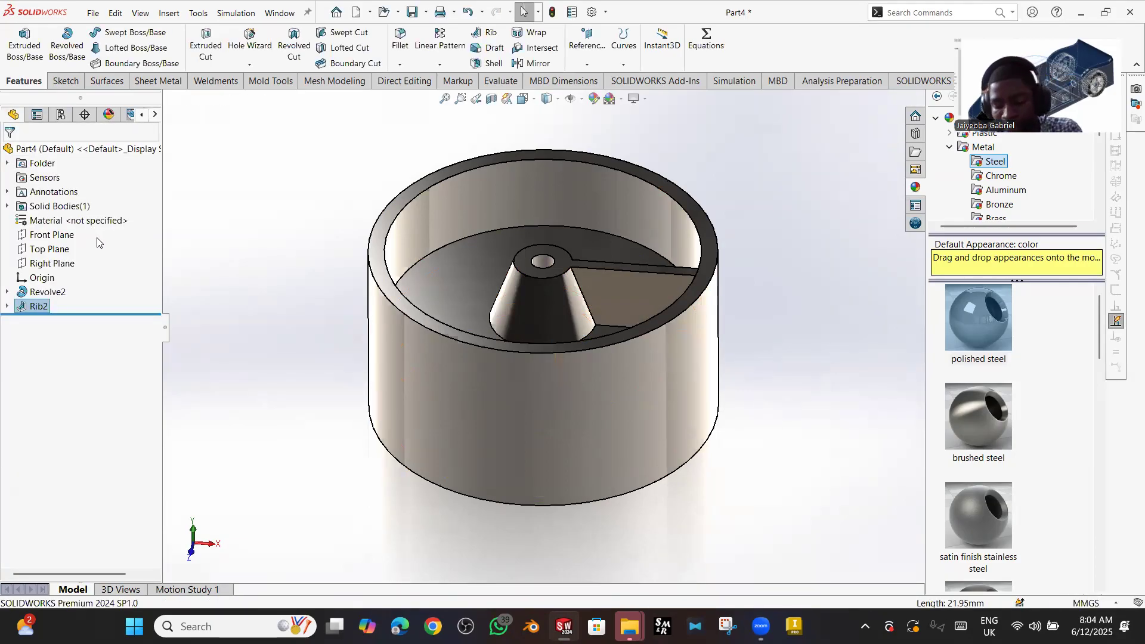
- Fillet the rib's upper edge where it meets the inner rim wall with a 5 mm symmetric radius
{"action": "middle_click_drag", "start_coordinate": [456, 253], "coordinate": [542, 270]}
{"action": "mouse_move", "coordinate": [624, 271]}
{"action": "middle_mouse_down"}
{"action": "mouse_move", "coordinate": [632, 263]}
{"action": "mouse_move", "coordinate": [608, 272]}
{"action": "middle_mouse_up"}
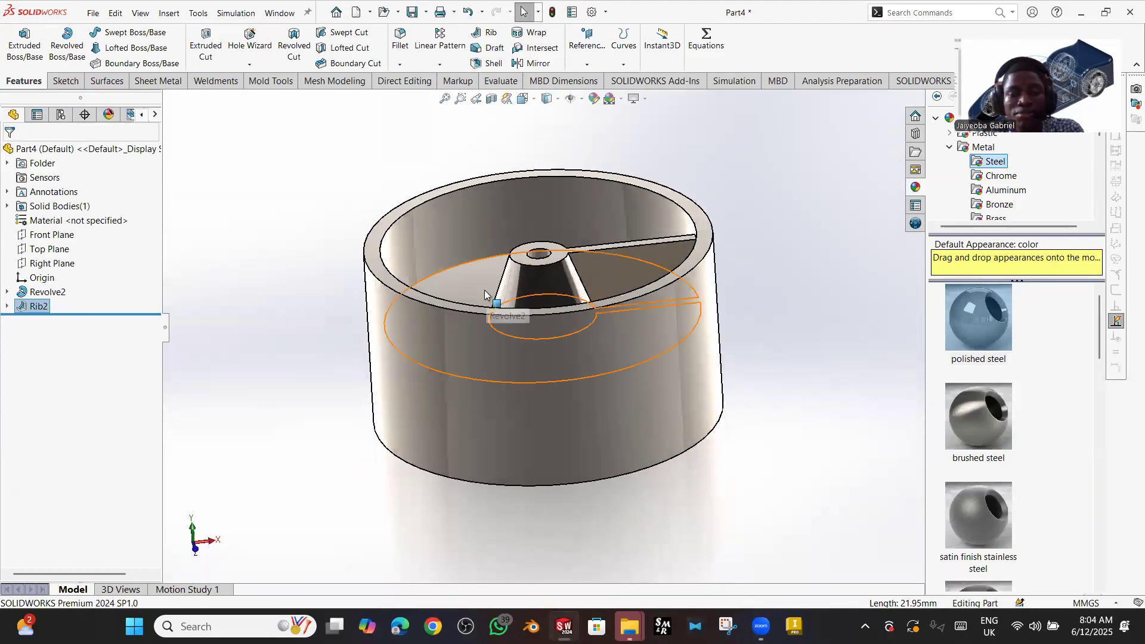
{"action": "middle_click_drag", "start_coordinate": [542, 271], "coordinate": [574, 288]}
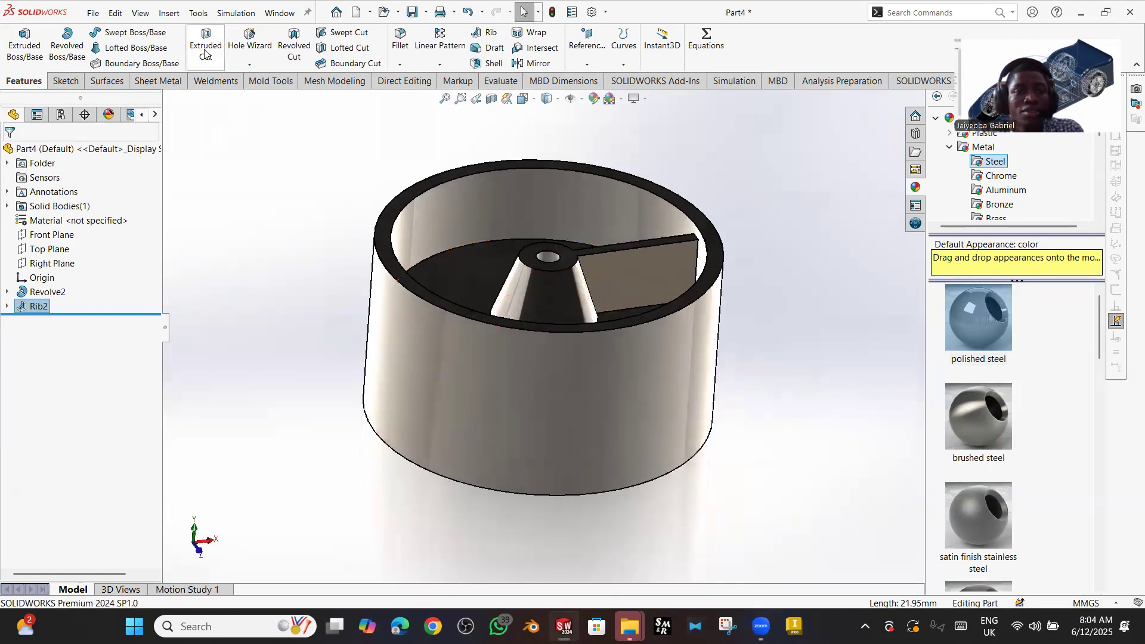
{"action": "left_click", "coordinate": [398, 39]}
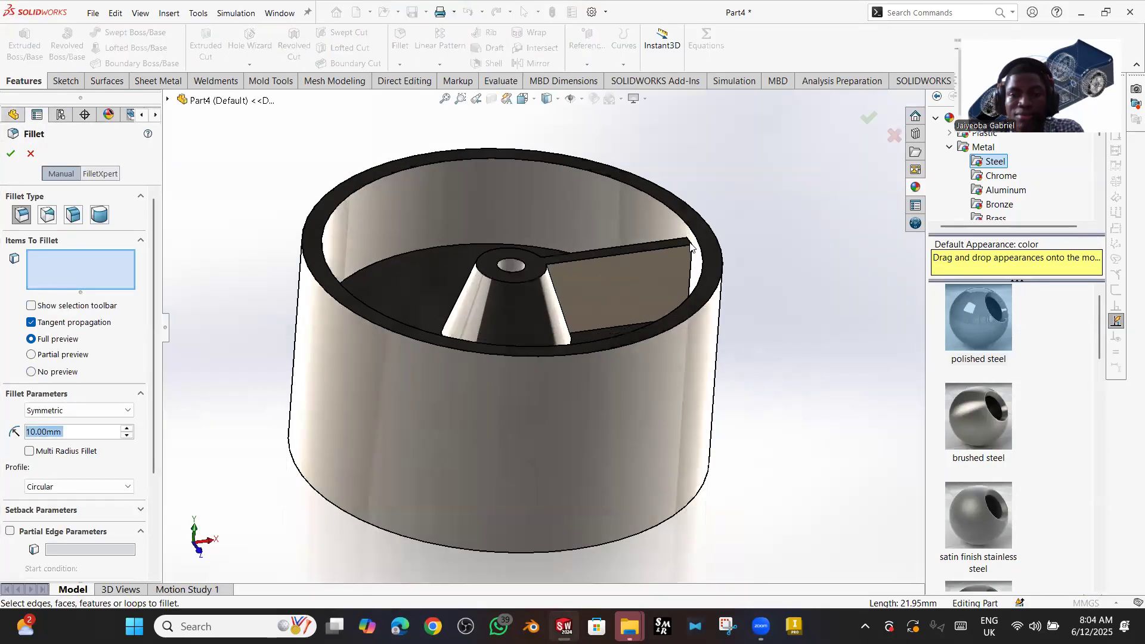
{"action": "scroll", "coordinate": [692, 240], "scroll_direction": "down", "scroll_amount": 3}
{"action": "left_click", "coordinate": [688, 241]}
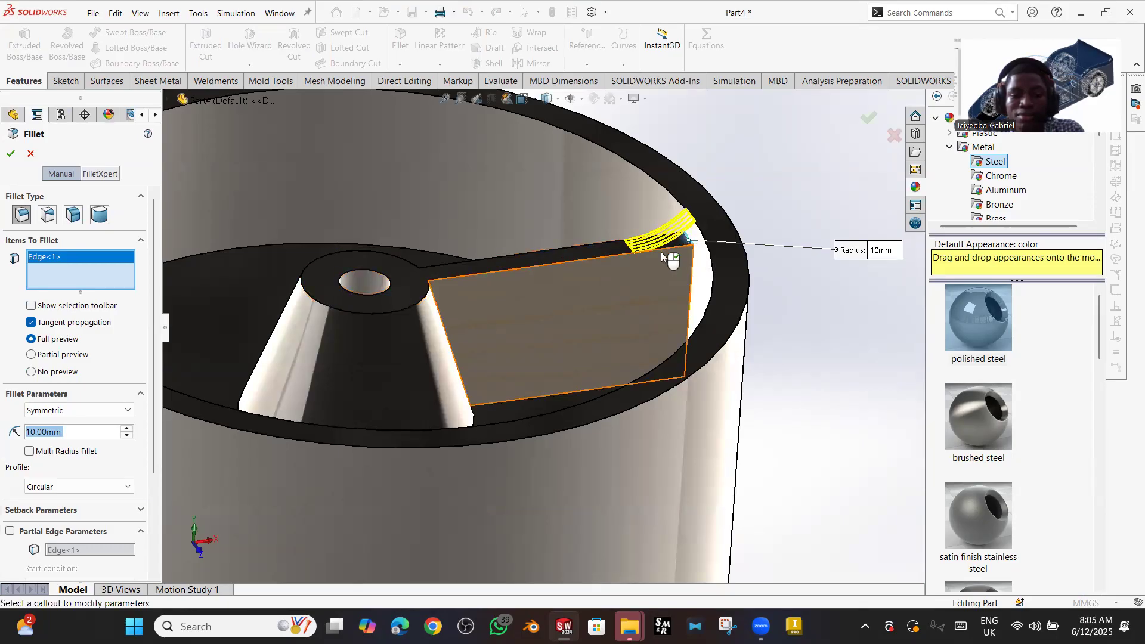
{"action": "type", "text": "5"}
{"action": "key", "text": "Return"}
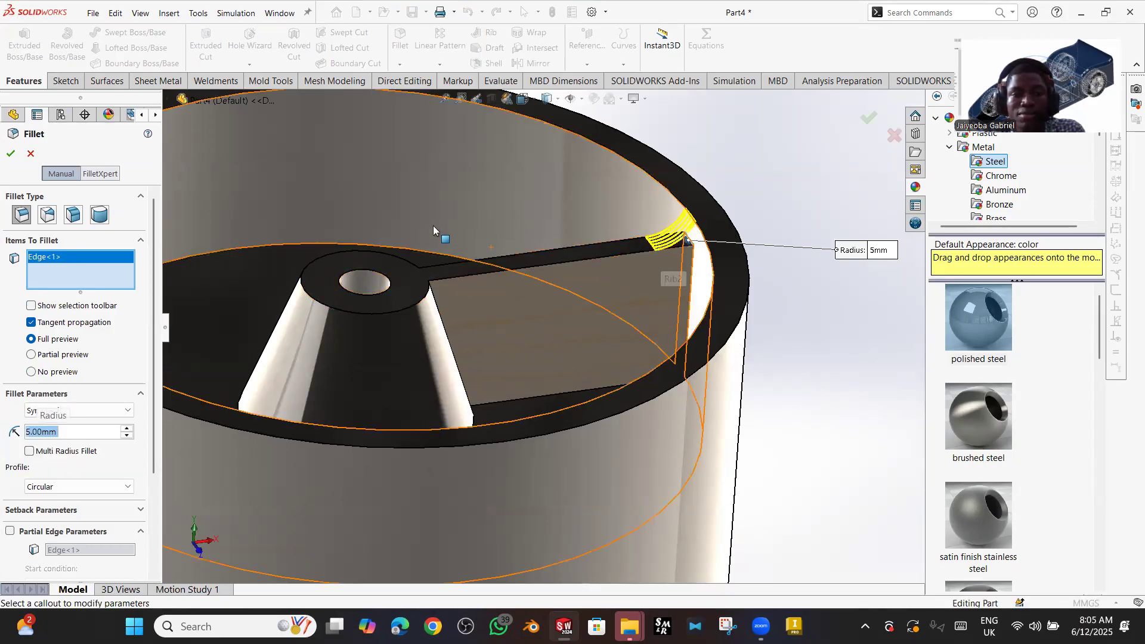
{"action": "left_click", "coordinate": [11, 155]}
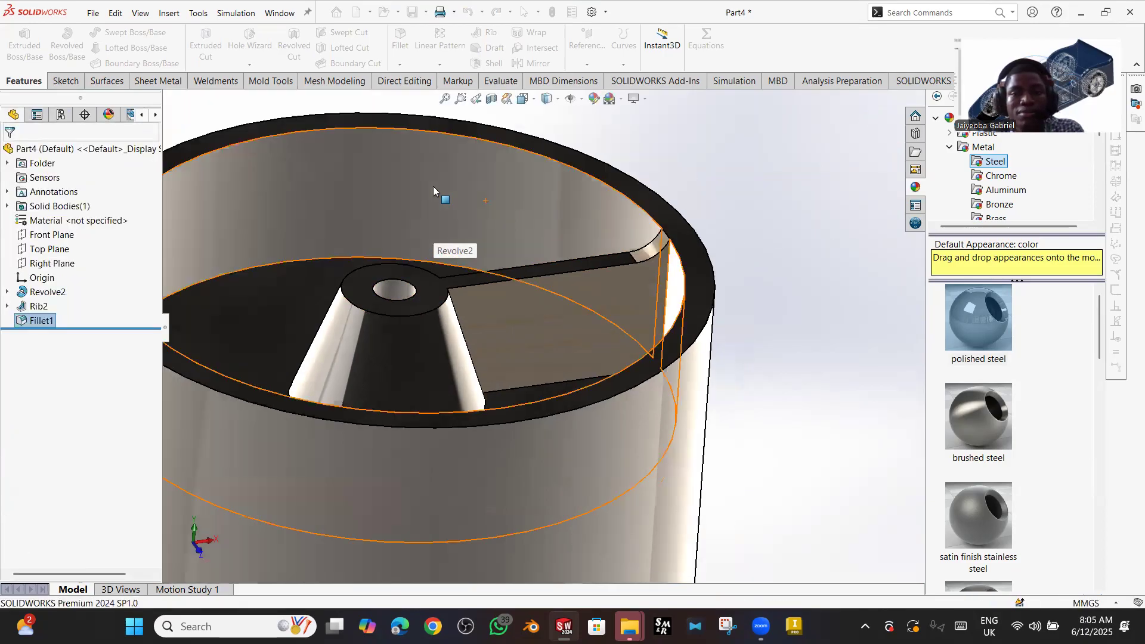
- Start a Mirror feature and replace its preselected items with the rib and its fillet as the features to mirror
{"action": "scroll", "coordinate": [423, 203], "scroll_direction": "up", "scroll_amount": 5}
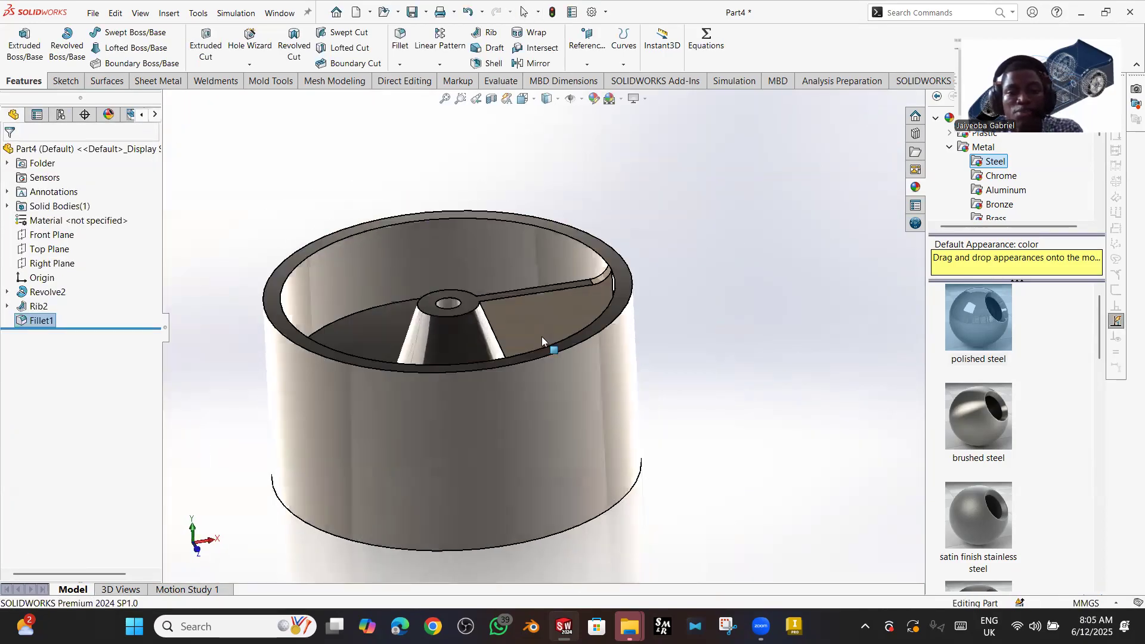
{"action": "middle_click_drag", "start_coordinate": [542, 336], "coordinate": [427, 169]}
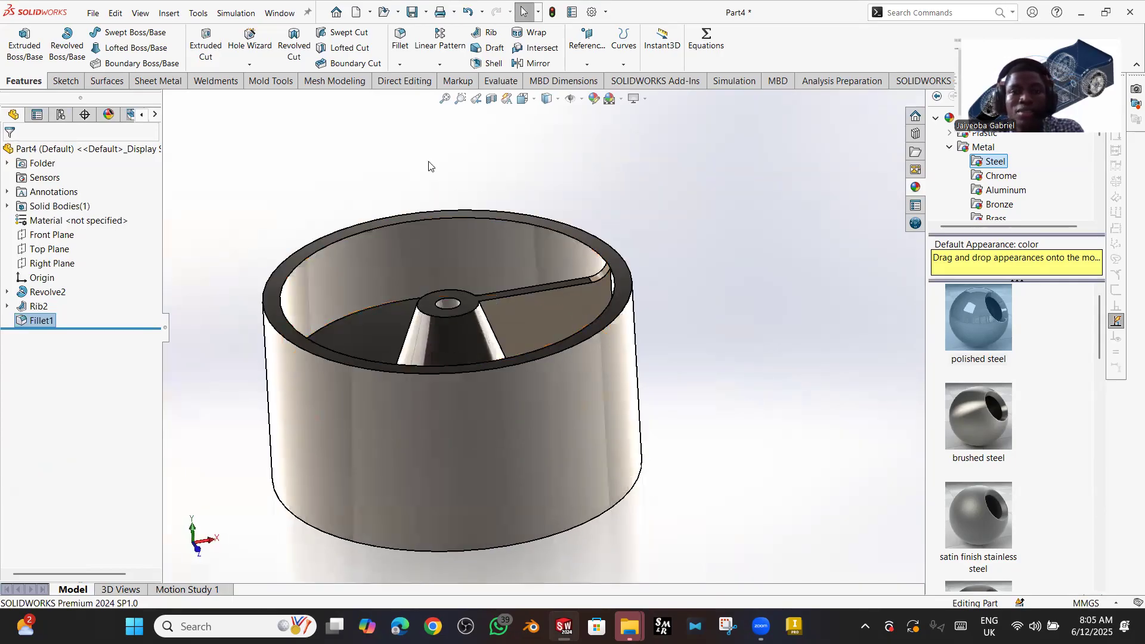
{"action": "left_click", "coordinate": [525, 64]}
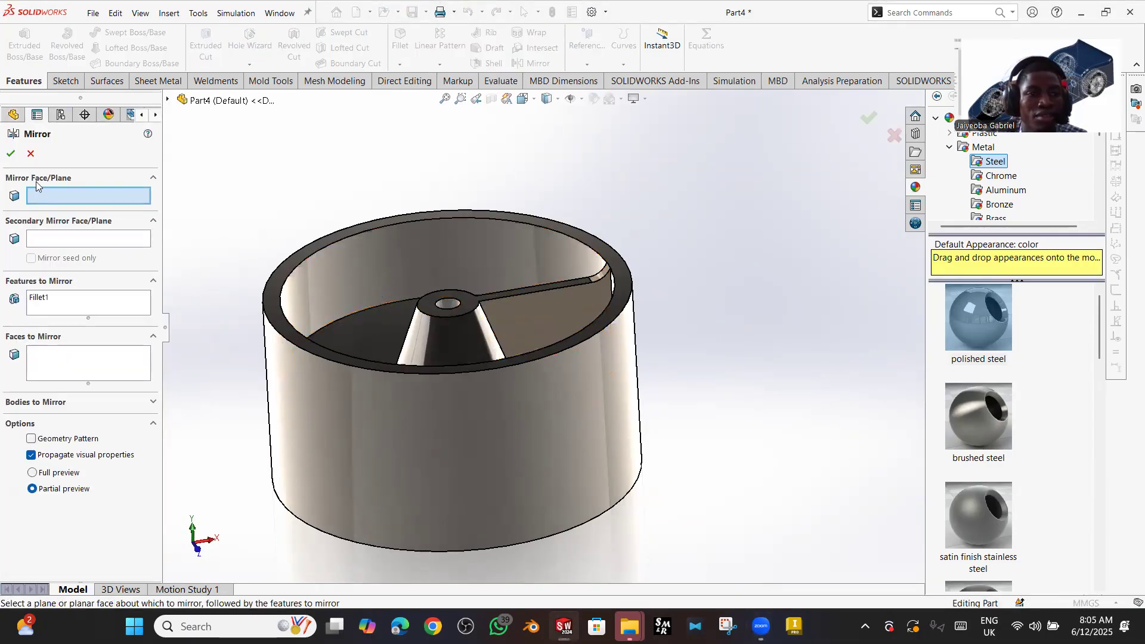
{"action": "left_click", "coordinate": [63, 364]}
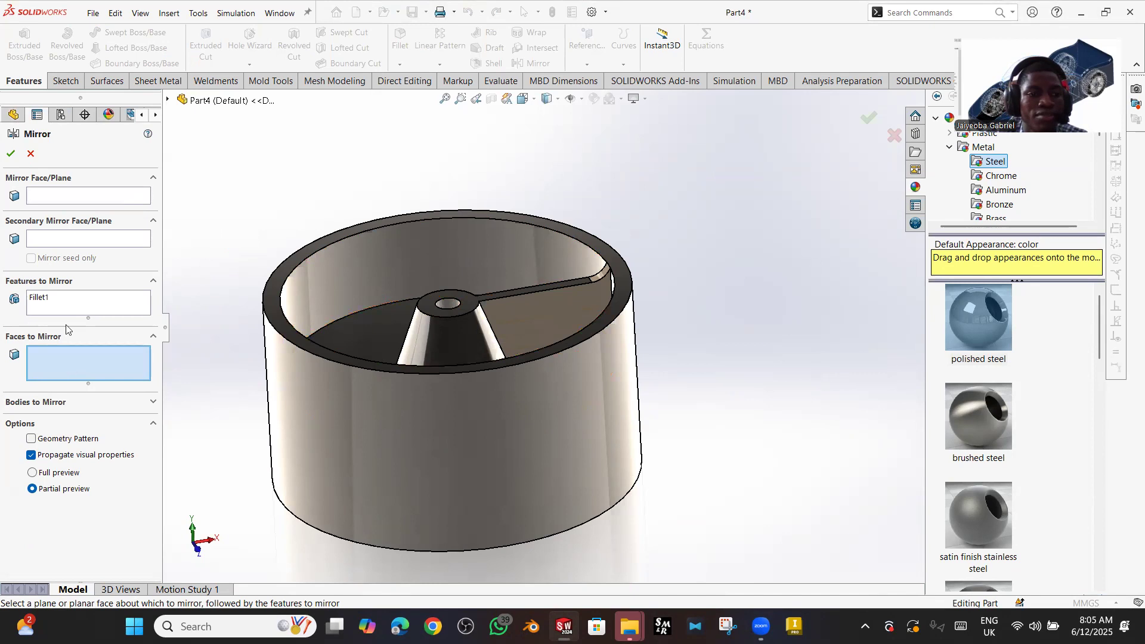
{"action": "left_click", "coordinate": [66, 298]}
{"action": "right_click", "coordinate": [66, 298]}
{"action": "left_click", "coordinate": [114, 308]}
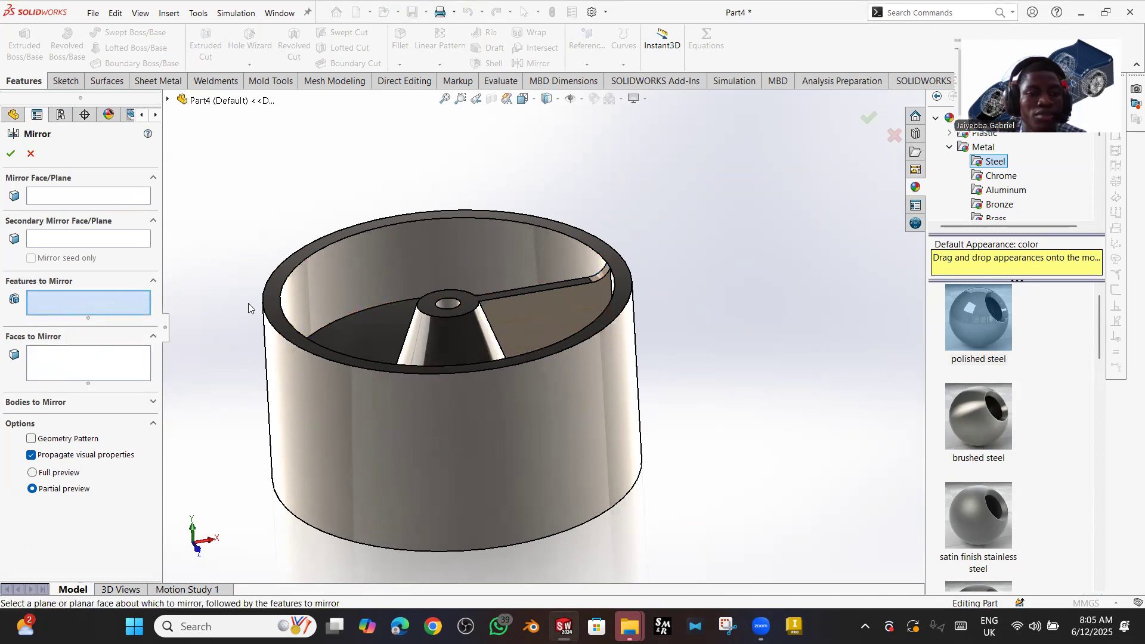
{"action": "left_click", "coordinate": [519, 306]}
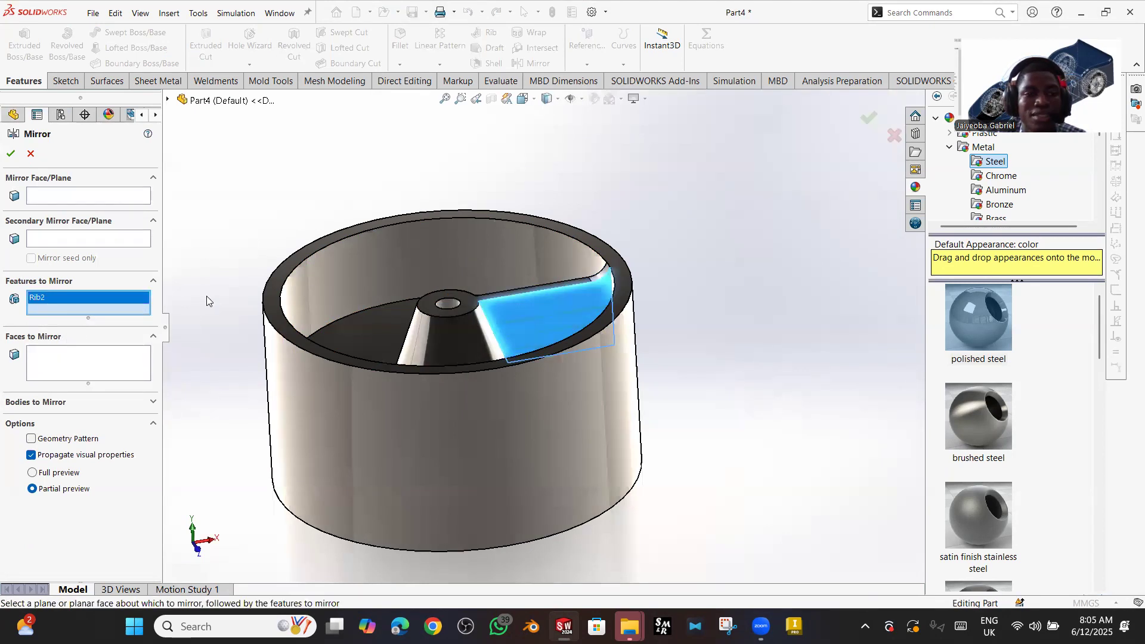
{"action": "right_click", "coordinate": [122, 306]}
{"action": "left_click", "coordinate": [147, 316]}
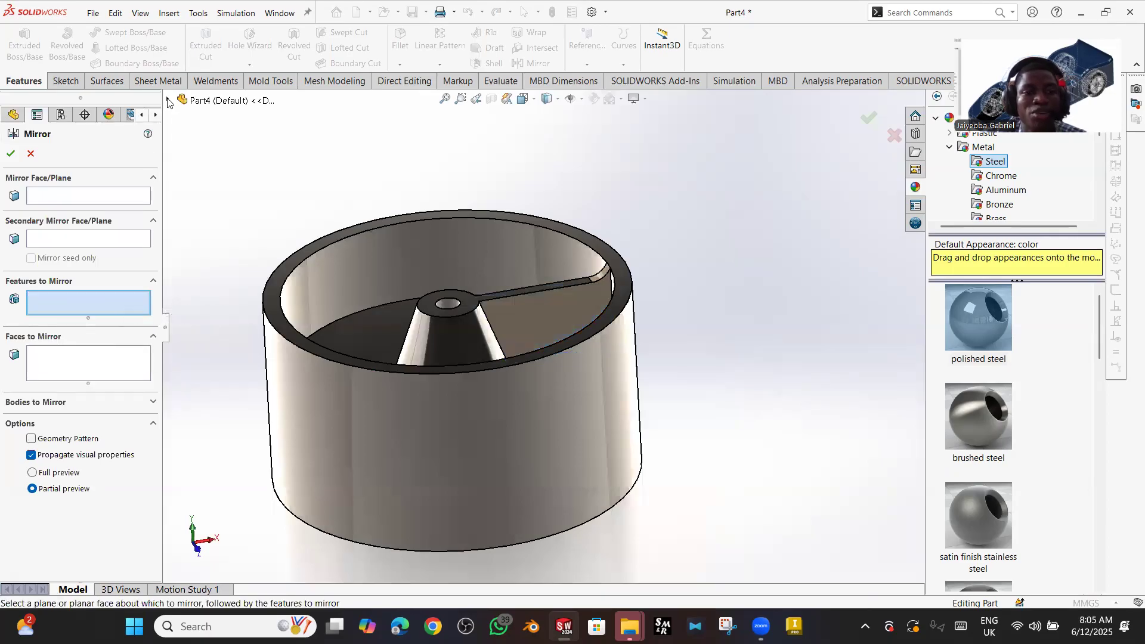
{"action": "left_click", "coordinate": [169, 100]}
{"action": "left_click", "coordinate": [210, 260]}
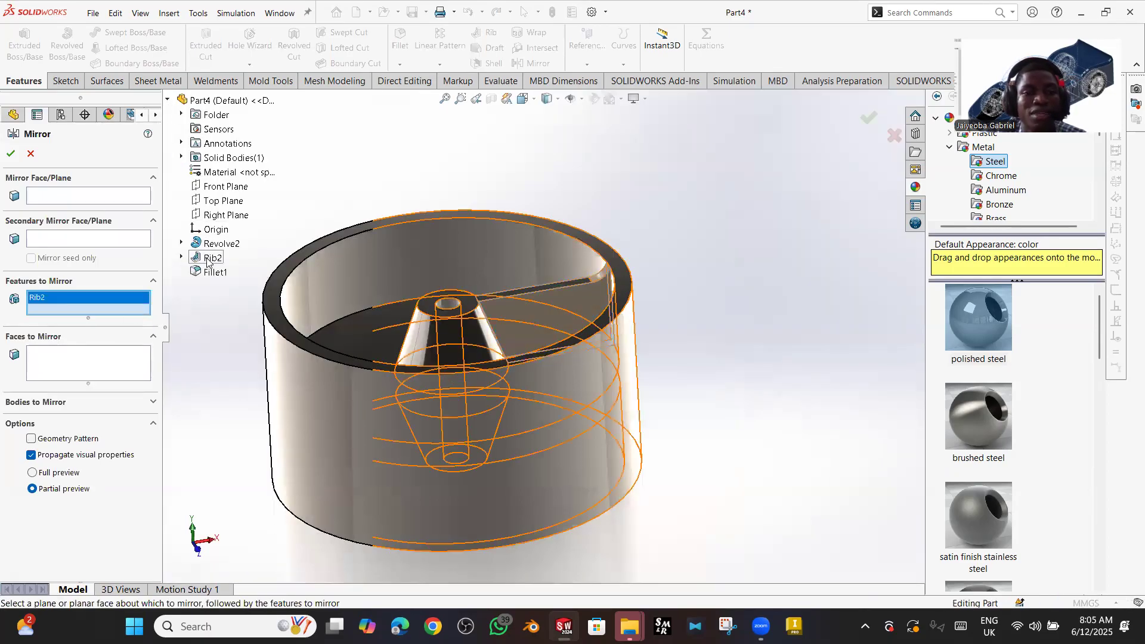
{"action": "left_click", "coordinate": [210, 273]}
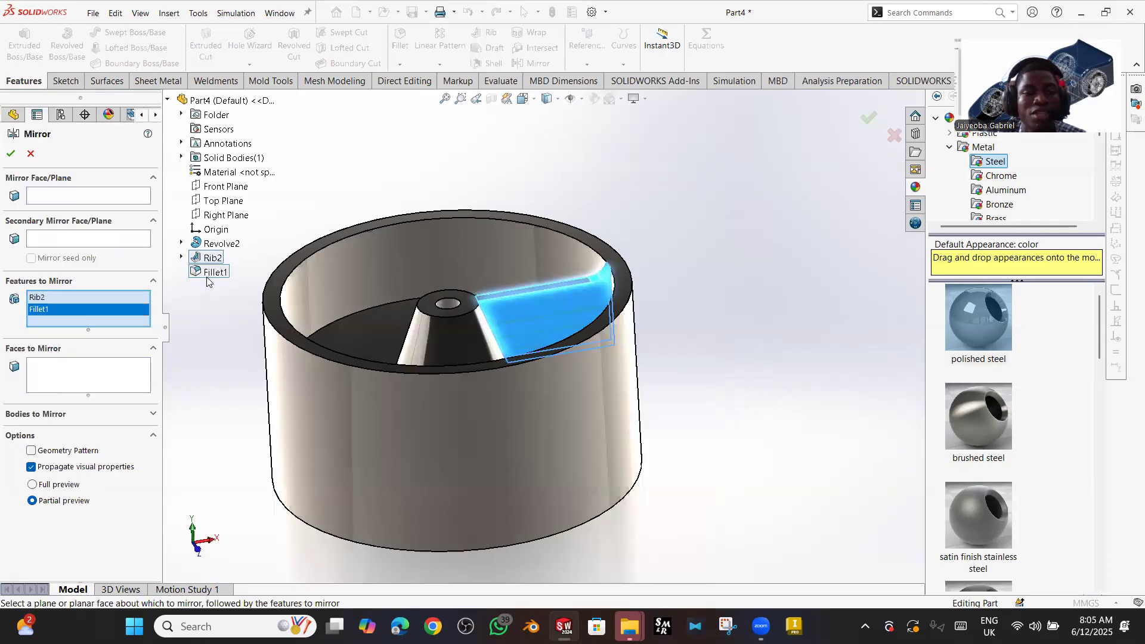
- Try to mirror the rib and its fillet about the Top Plane
{"action": "left_click", "coordinate": [64, 197]}
{"action": "middle_click_drag", "start_coordinate": [442, 410], "coordinate": [391, 328]}
{"action": "left_click", "coordinate": [236, 202]}
{"action": "middle_click_drag", "start_coordinate": [375, 225], "coordinate": [358, 310]}
{"action": "left_click", "coordinate": [11, 153]}
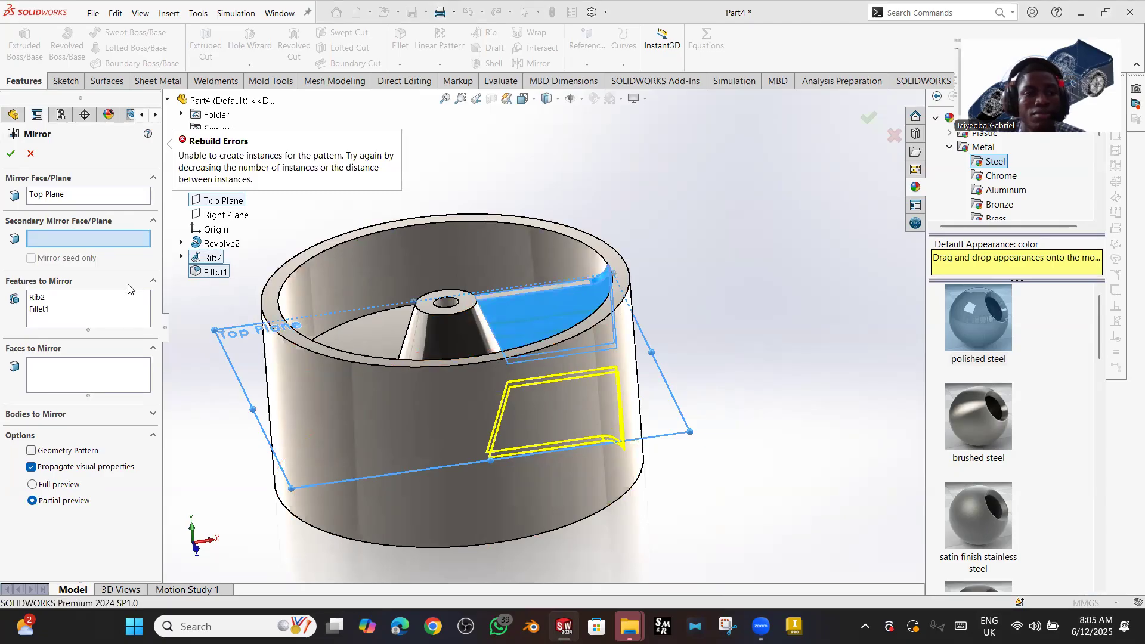
{"action": "left_click", "coordinate": [353, 359]}
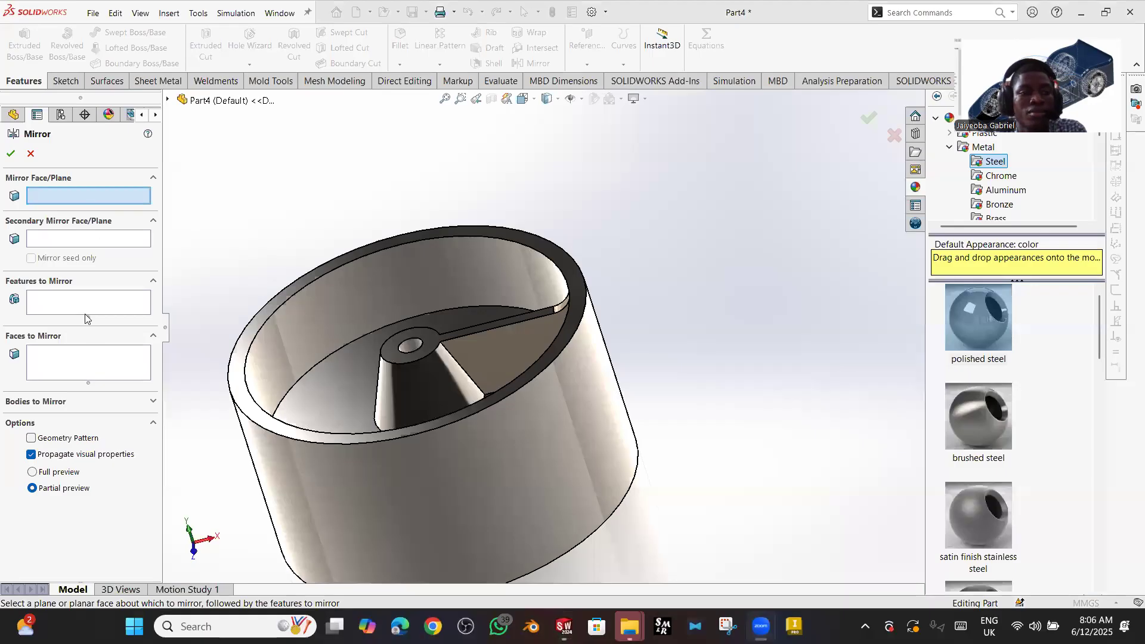
- Set the rib and its fillet as the features to mirror and try mirroring them about the Top Plane
{"action": "left_click", "coordinate": [80, 298]}
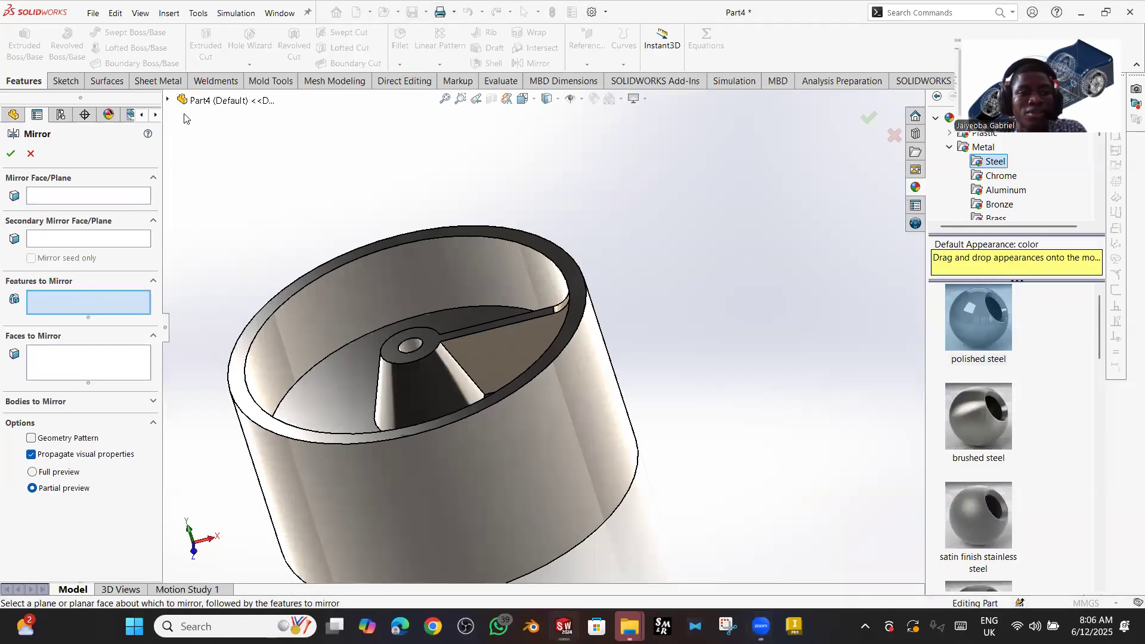
{"action": "left_click", "coordinate": [167, 99]}
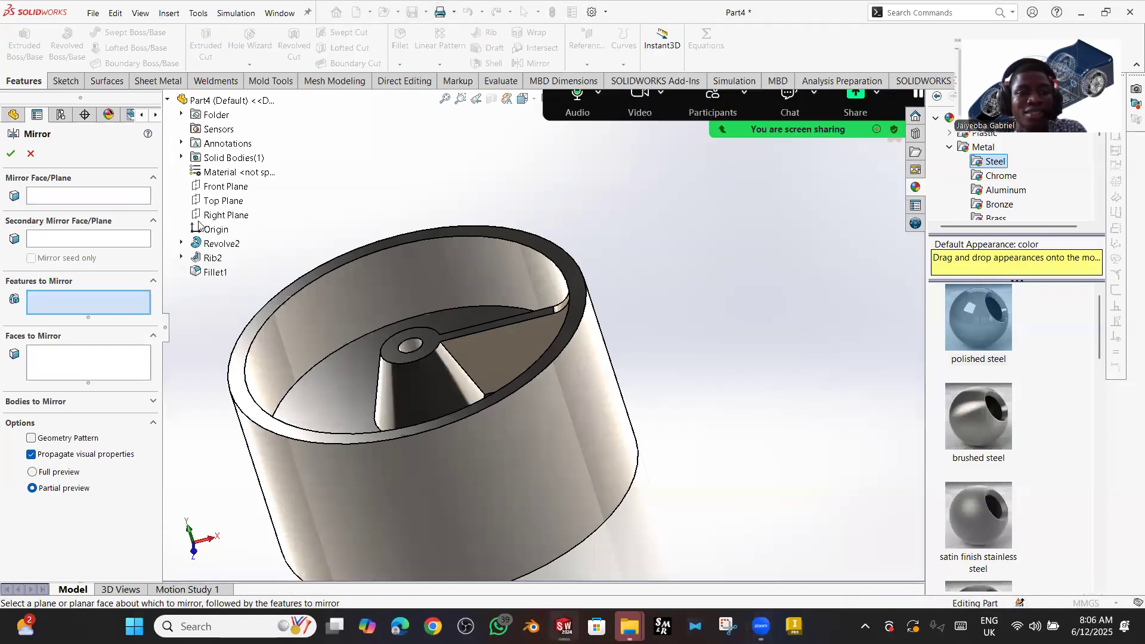
{"action": "left_click", "coordinate": [210, 259]}
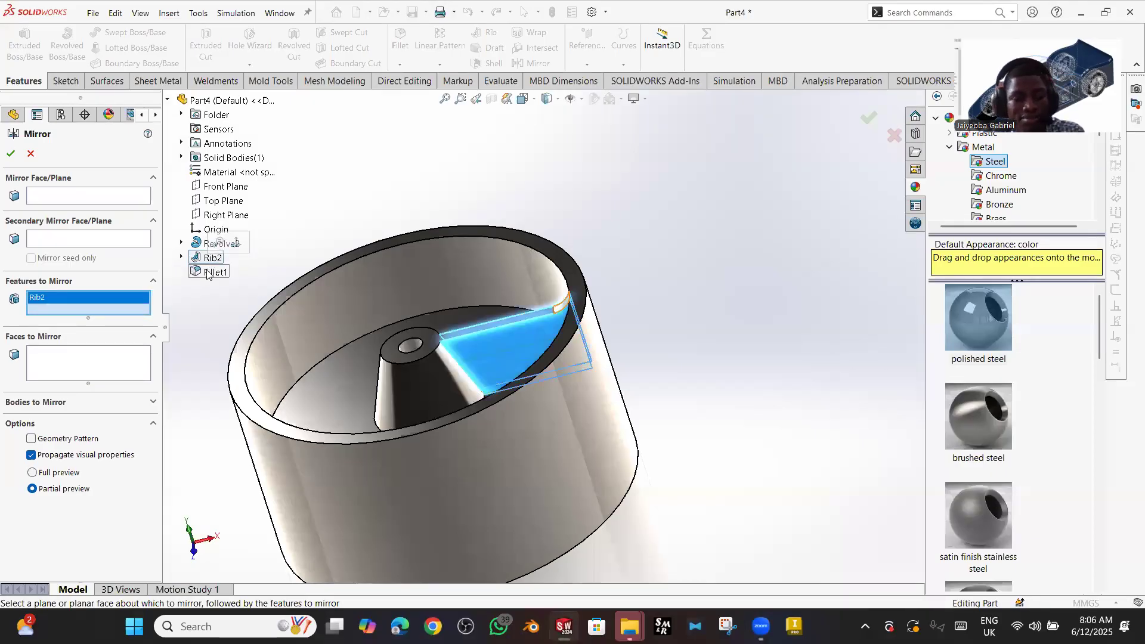
{"action": "left_click", "coordinate": [209, 273]}
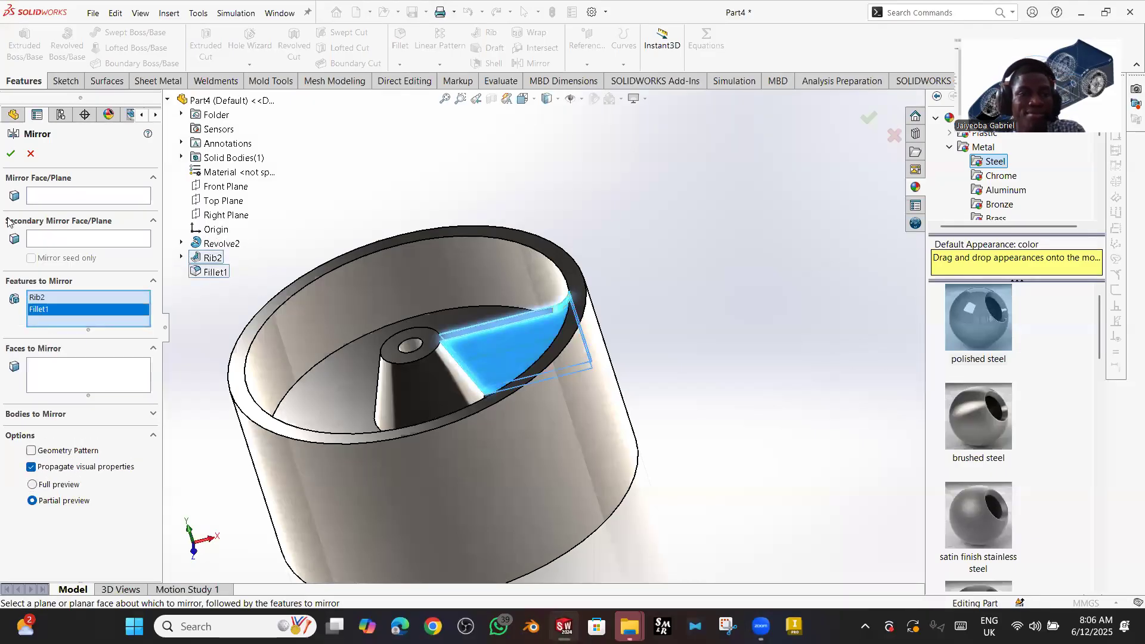
{"action": "left_click", "coordinate": [41, 191]}
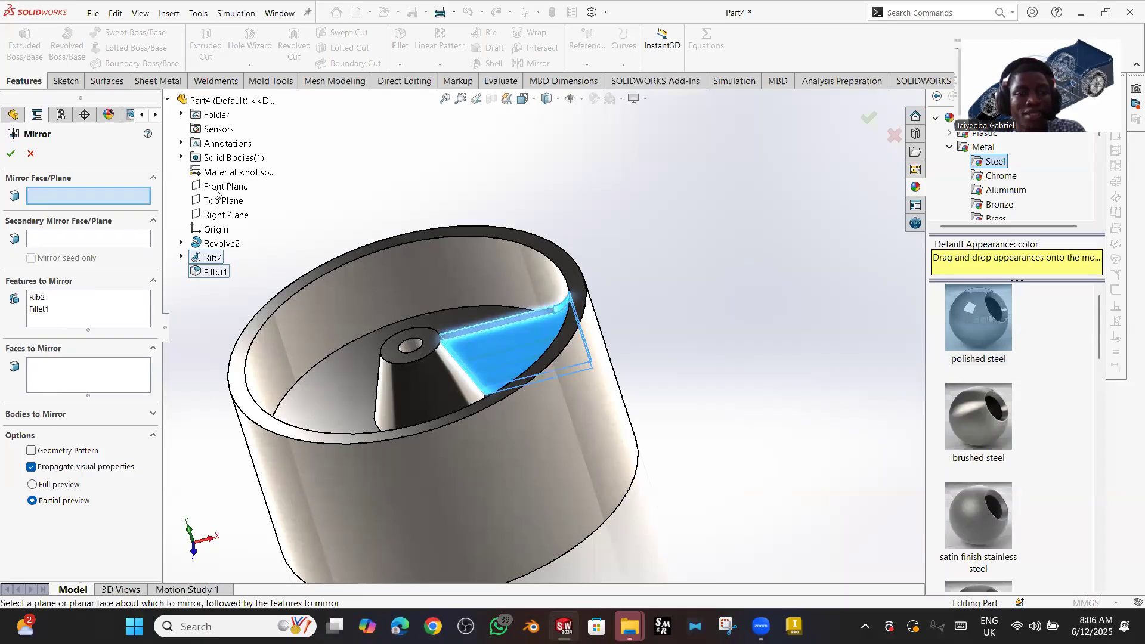
{"action": "left_click", "coordinate": [230, 203]}
{"action": "left_click", "coordinate": [10, 154]}
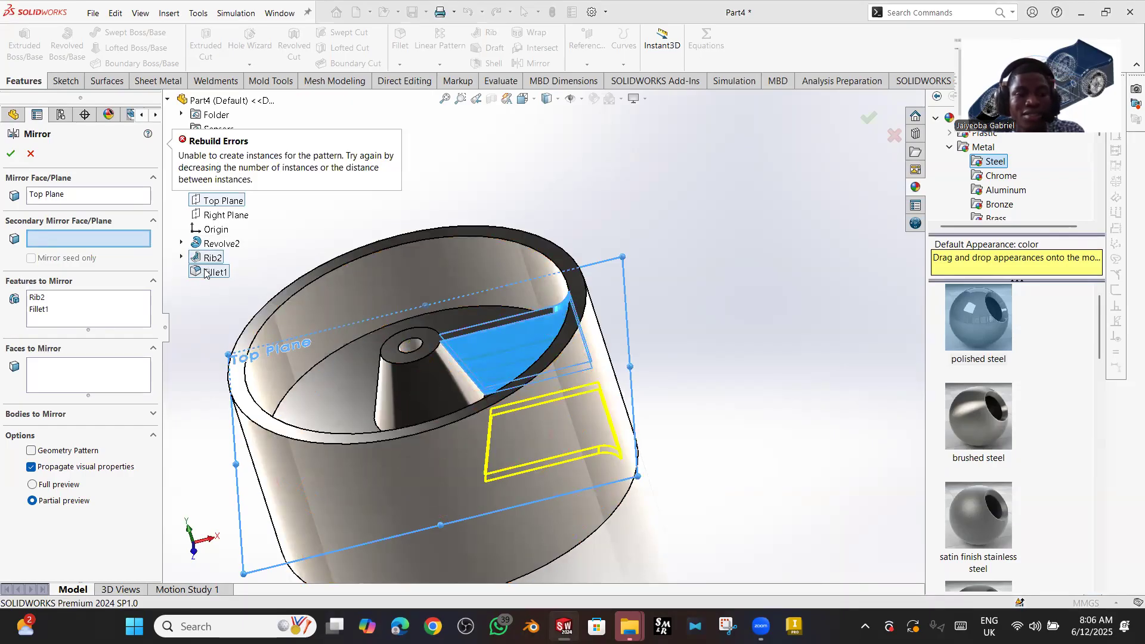
- Remove the fillet from the features to mirror and mirror only the rib about the Top Plane
{"action": "left_click", "coordinate": [48, 309]}
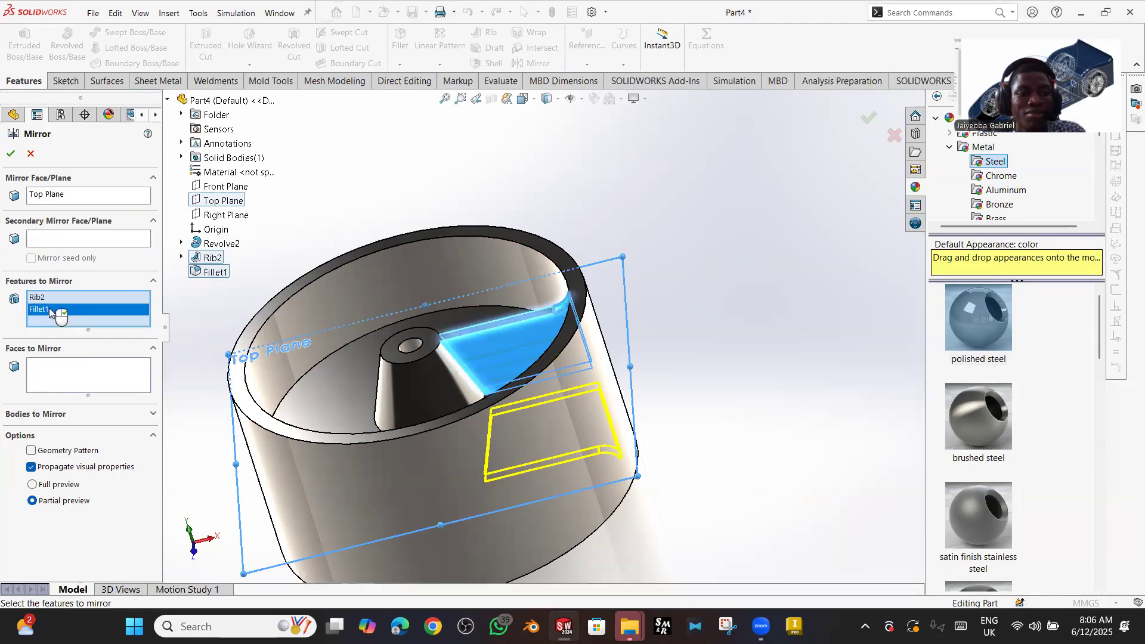
{"action": "right_click", "coordinate": [49, 309]}
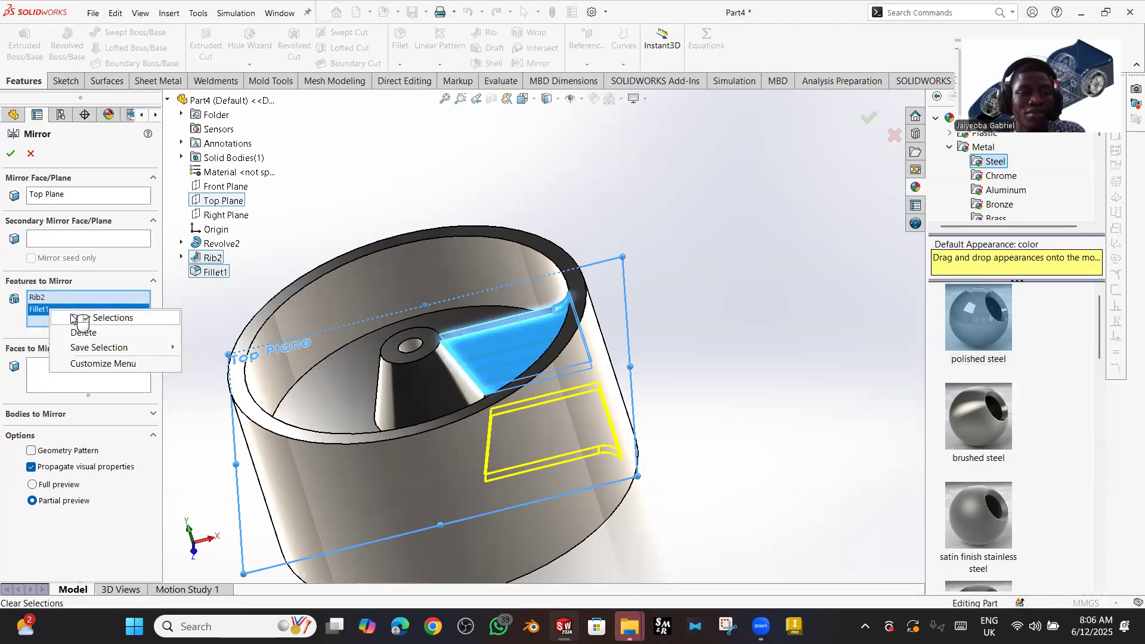
{"action": "left_click", "coordinate": [81, 332]}
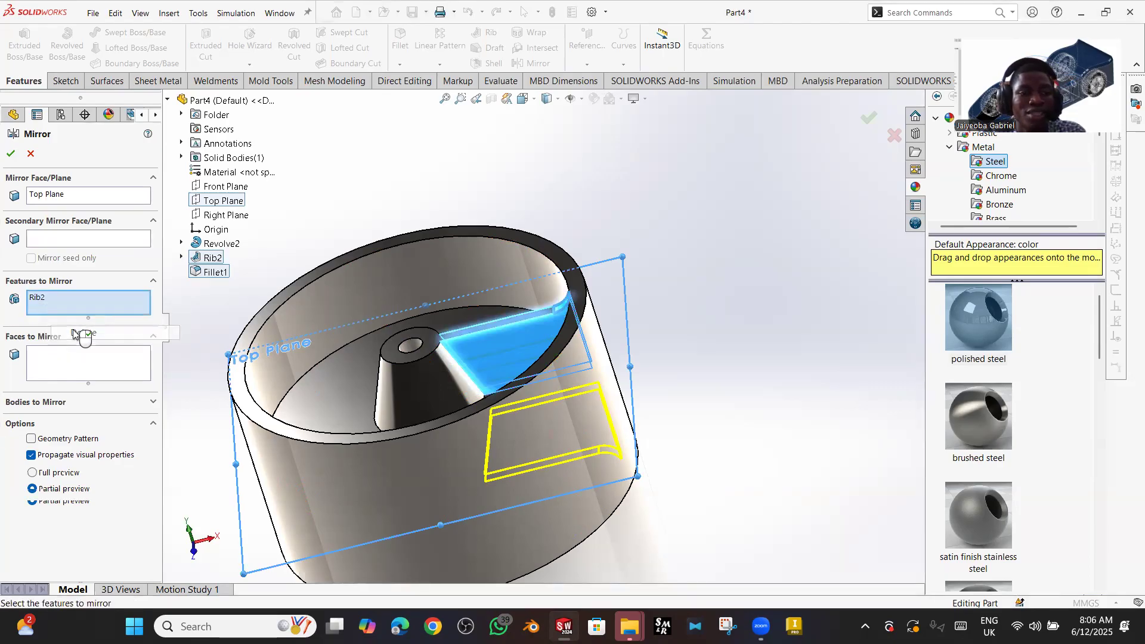
{"action": "left_click", "coordinate": [11, 154]}
{"action": "middle_click_drag", "start_coordinate": [504, 406], "coordinate": [447, 199]}
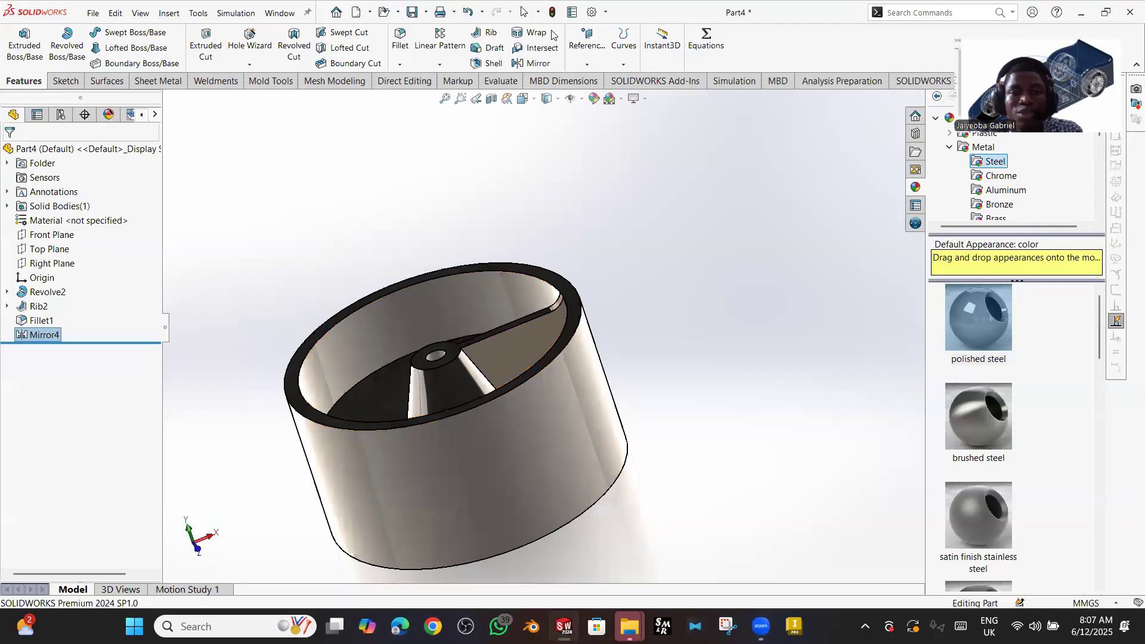
- Try to mirror the rib's fillet alone about the Top Plane in a separate Mirror feature
{"action": "left_click", "coordinate": [540, 63]}
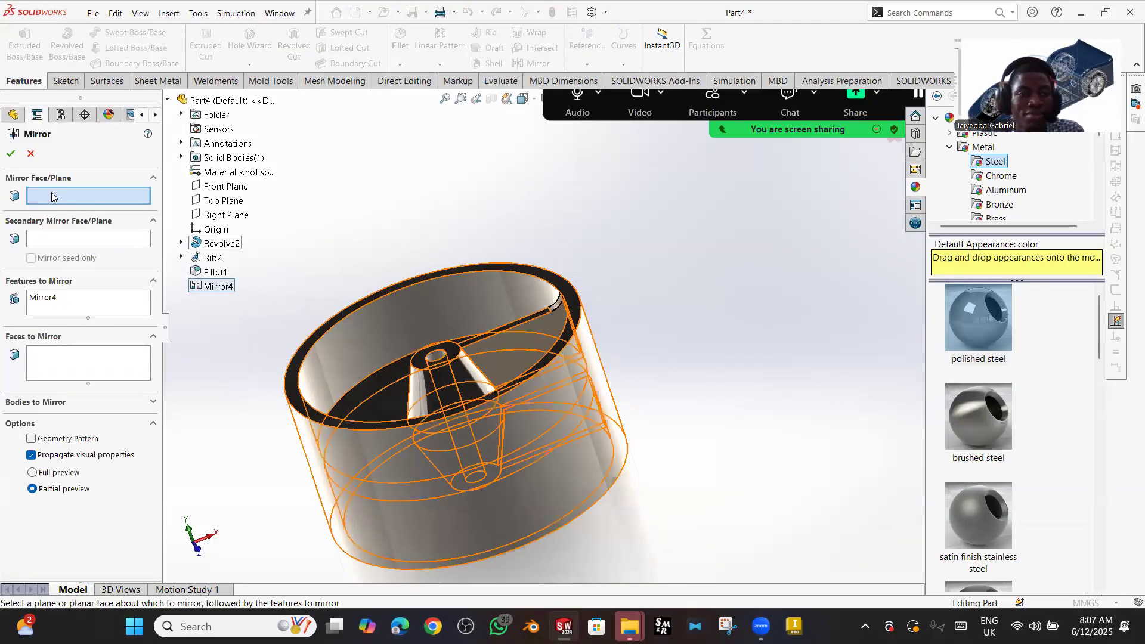
{"action": "left_click", "coordinate": [83, 304]}
{"action": "right_click", "coordinate": [83, 305]}
{"action": "left_click", "coordinate": [123, 313]}
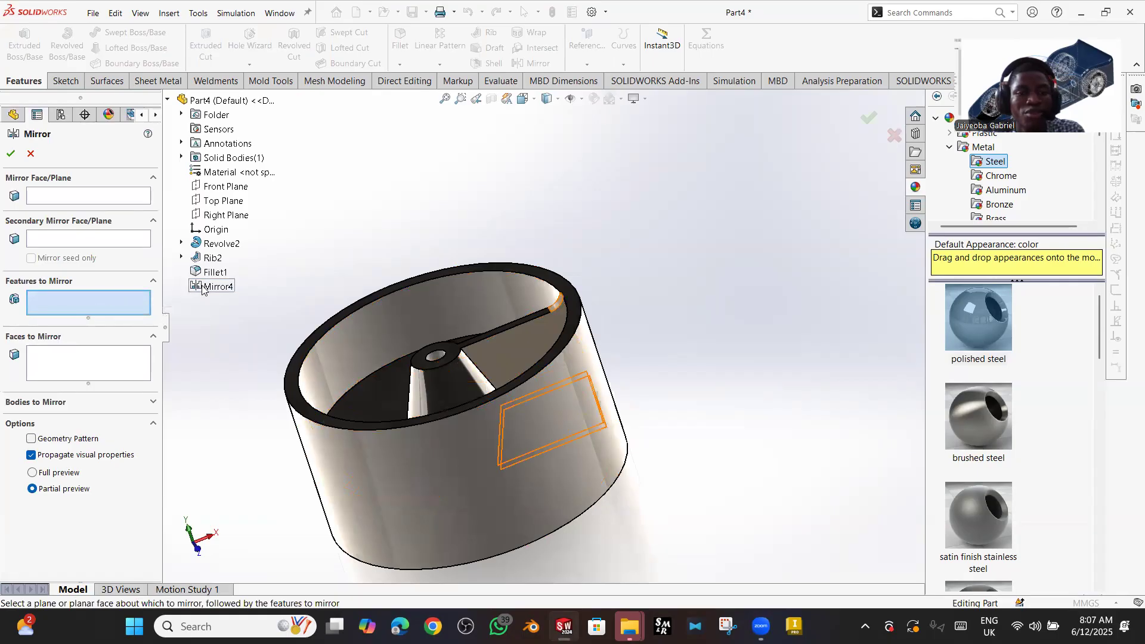
{"action": "left_click", "coordinate": [206, 262]}
{"action": "left_click", "coordinate": [207, 259]}
{"action": "left_click", "coordinate": [207, 270]}
{"action": "left_click", "coordinate": [66, 195]}
{"action": "left_click", "coordinate": [224, 201]}
{"action": "left_click", "coordinate": [12, 154]}
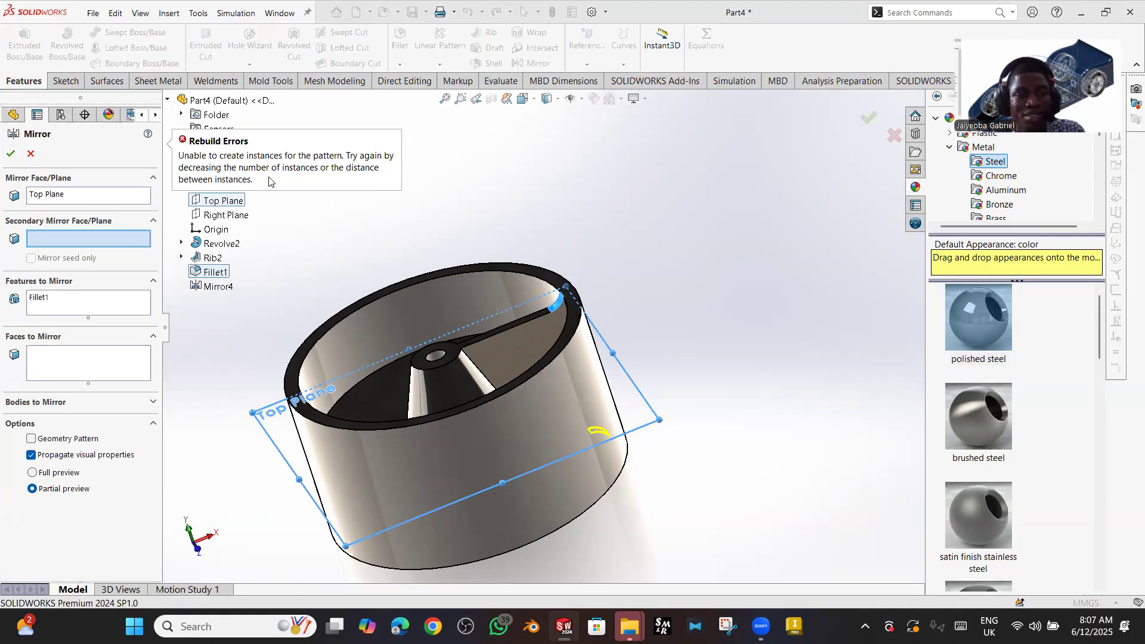
{"action": "left_click", "coordinate": [30, 154]}
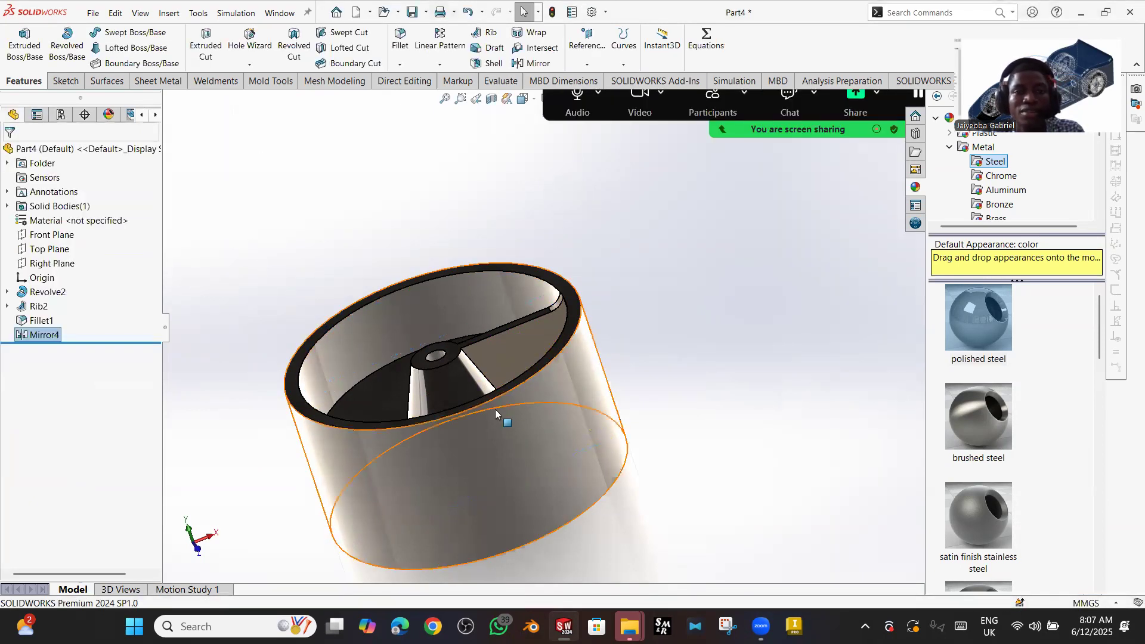
- Fillet the mirrored rib's outer edge where it meets the inner rim wall with a 5 mm symmetric radius
{"action": "middle_click_drag", "start_coordinate": [495, 409], "coordinate": [460, 204]}
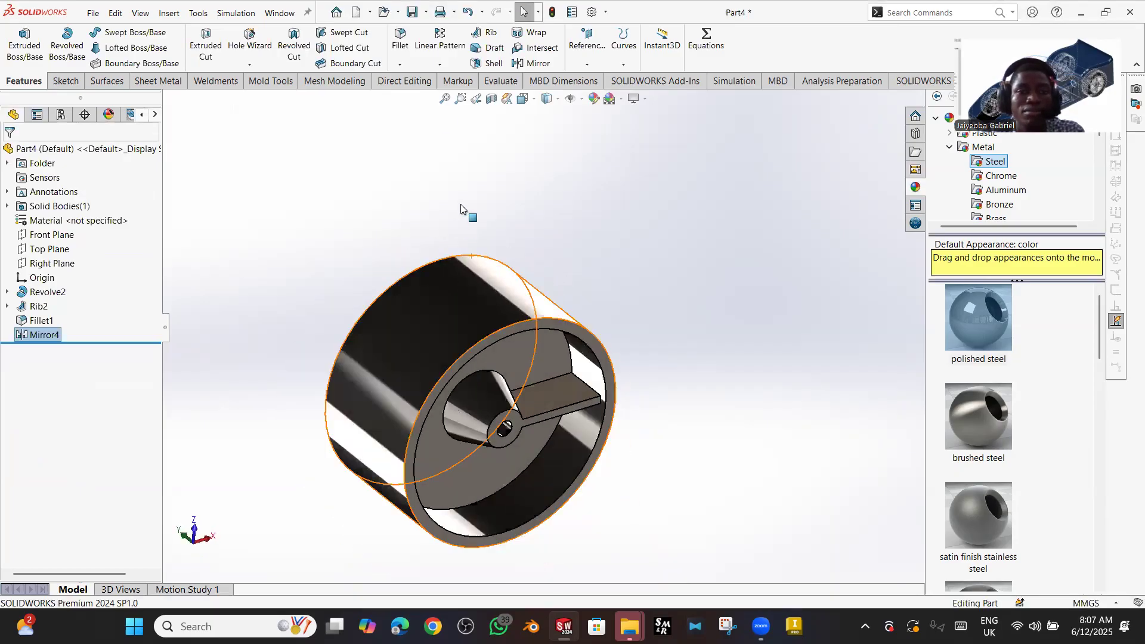
{"action": "left_click", "coordinate": [397, 37]}
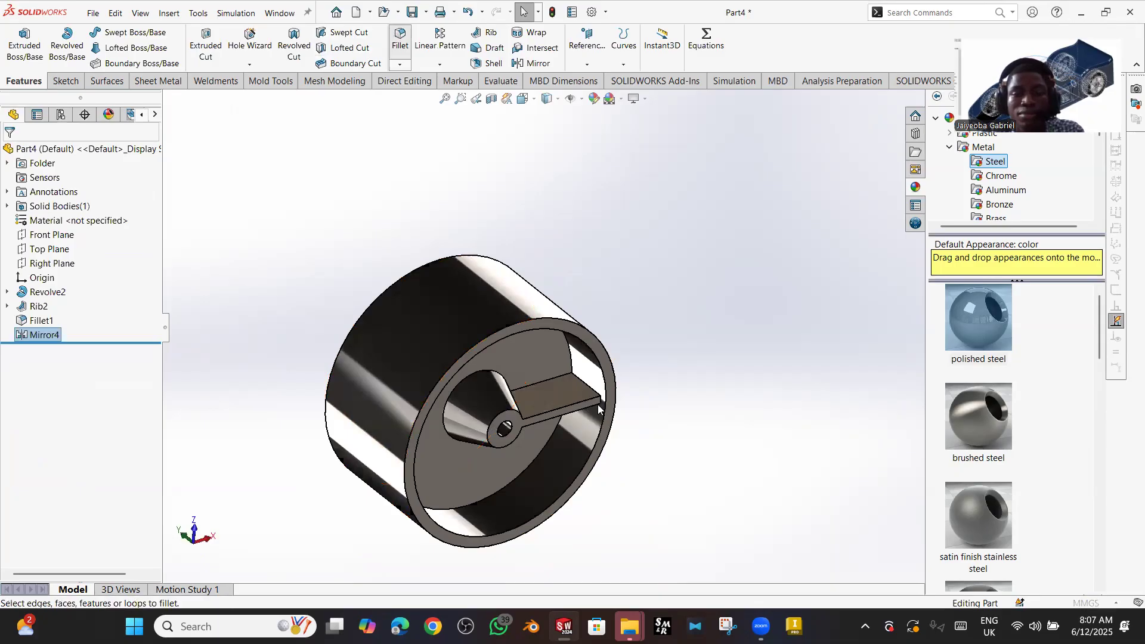
{"action": "scroll", "coordinate": [597, 403], "scroll_direction": "down", "scroll_amount": 2}
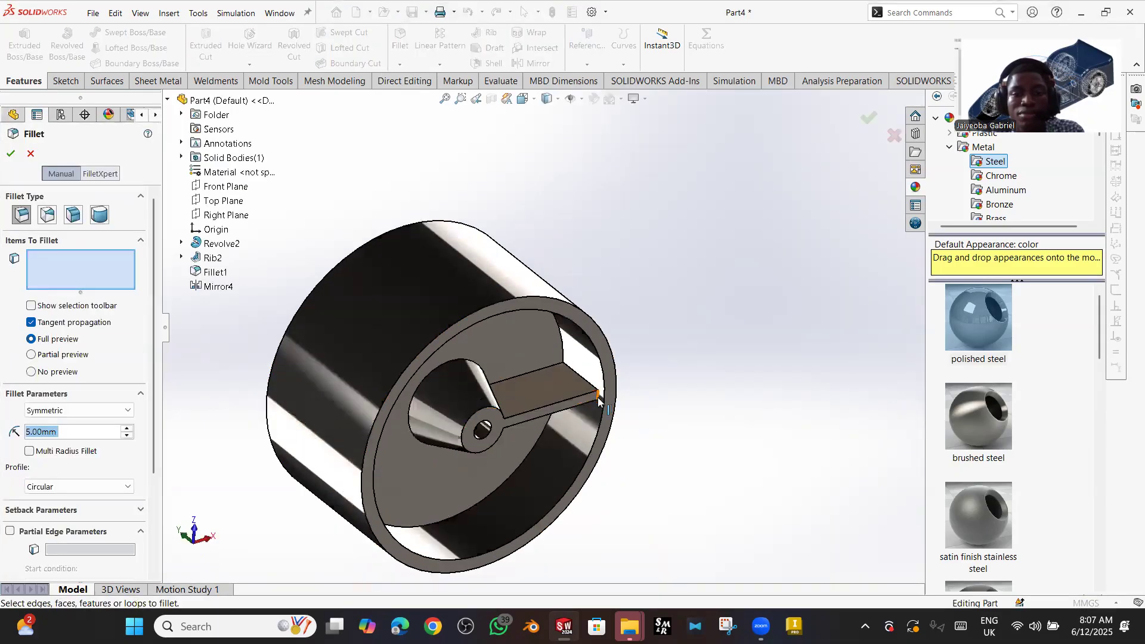
{"action": "left_click", "coordinate": [598, 398]}
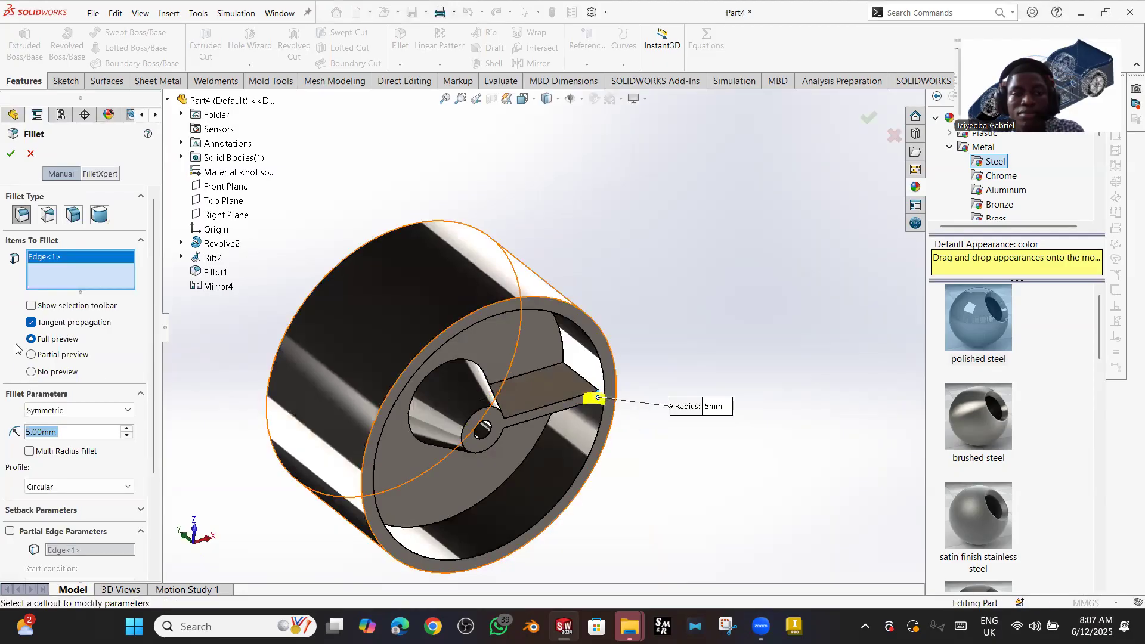
{"action": "left_click", "coordinate": [11, 155]}
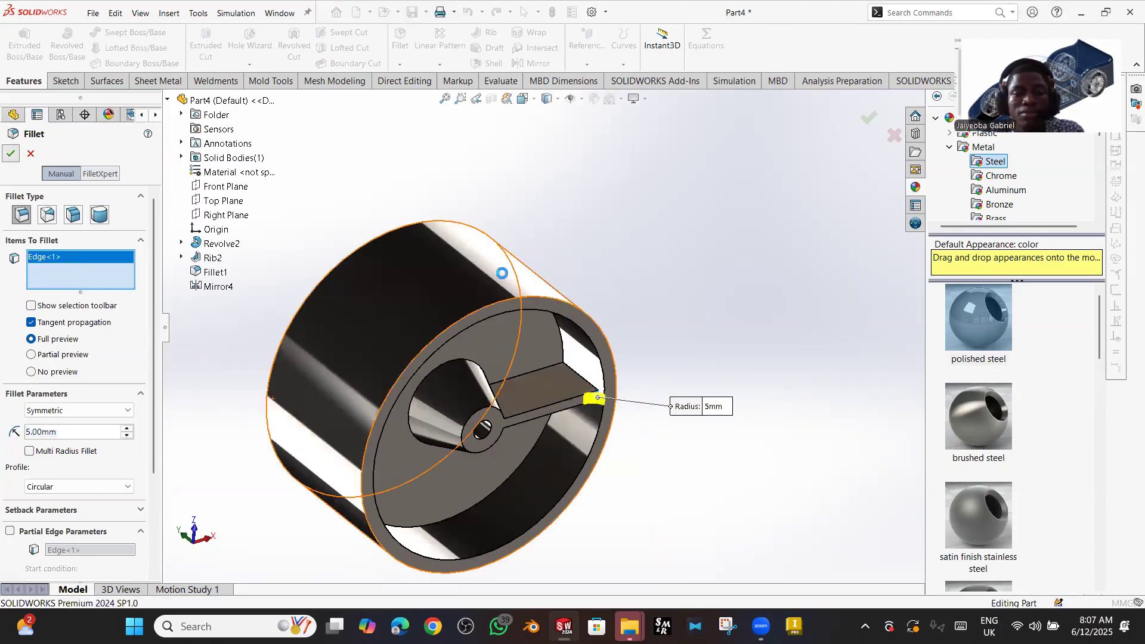
- Start a circular pattern and replace its preselected fillet with the rib and its mirrored copy as the features to pattern
{"action": "middle_click_drag", "start_coordinate": [418, 327], "coordinate": [522, 318]}
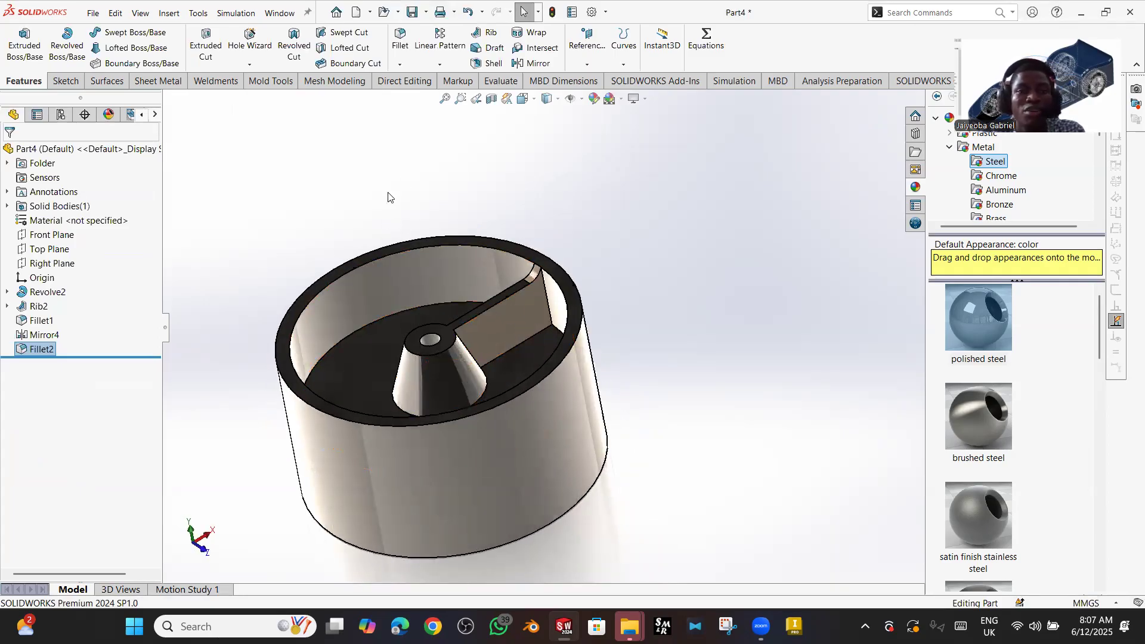
{"action": "left_click", "coordinate": [439, 62]}
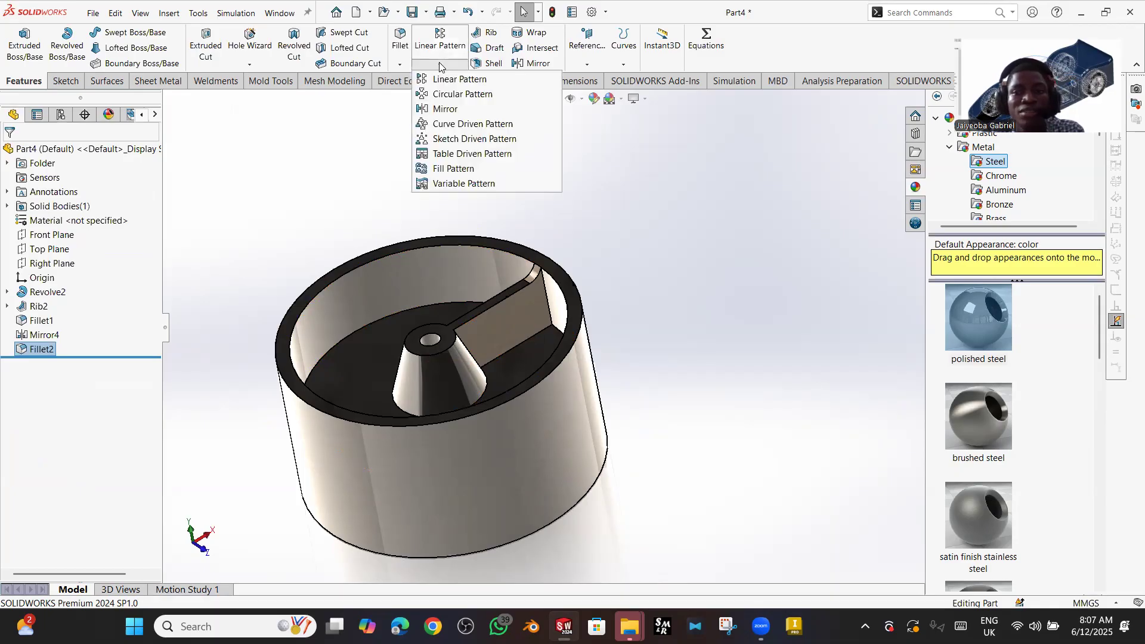
{"action": "left_click", "coordinate": [444, 95]}
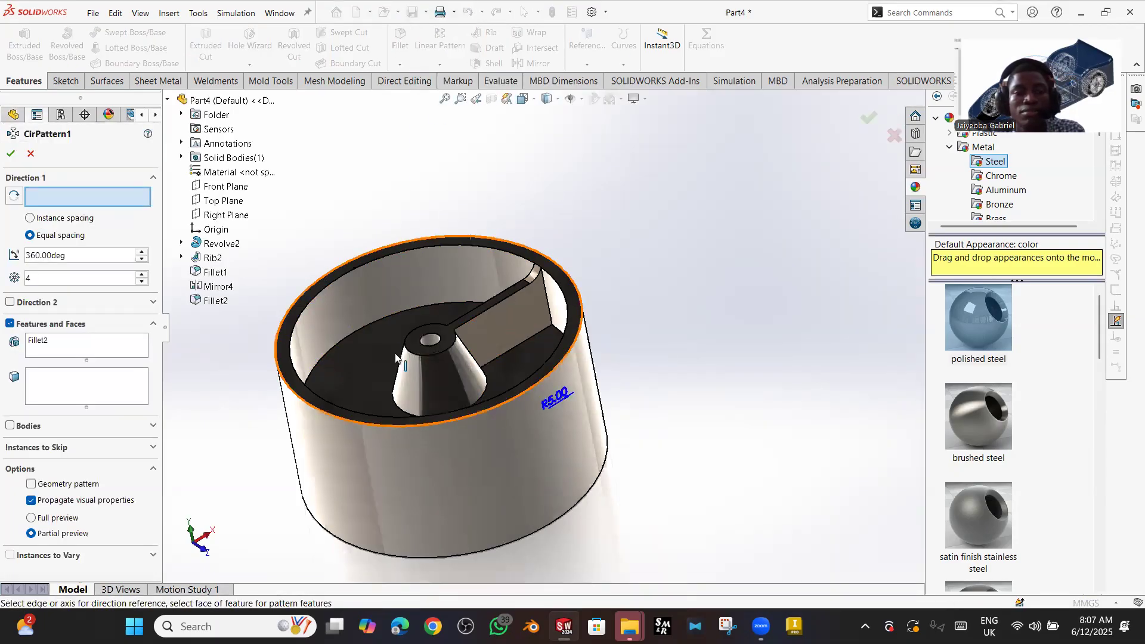
{"action": "left_click", "coordinate": [89, 343]}
{"action": "right_click", "coordinate": [88, 343]}
{"action": "left_click", "coordinate": [106, 355]}
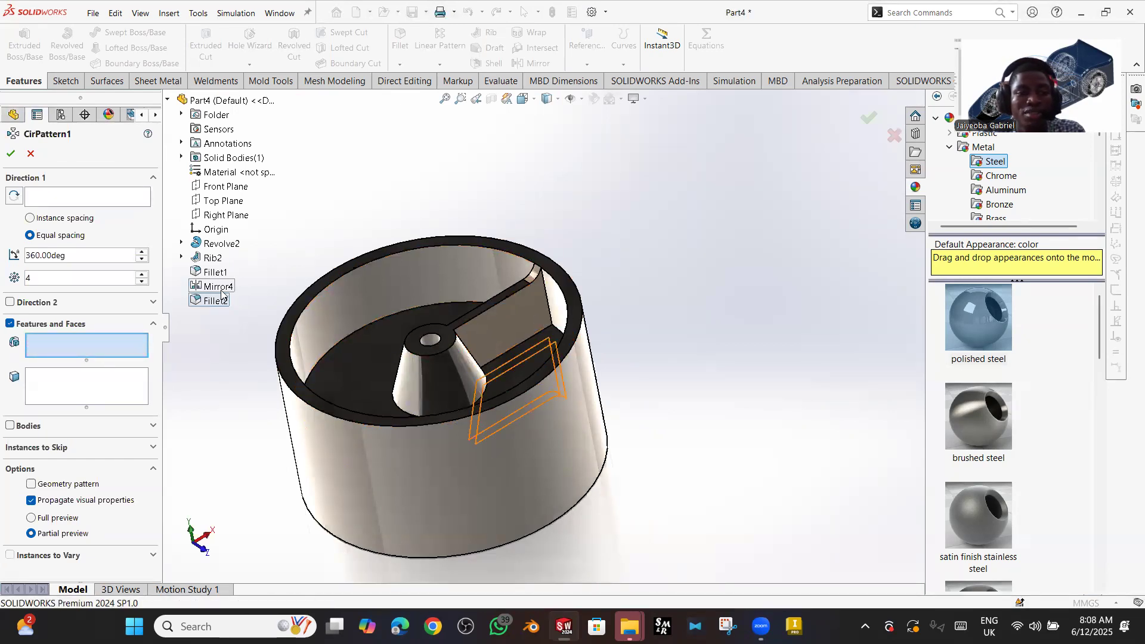
{"action": "left_click", "coordinate": [212, 260]}
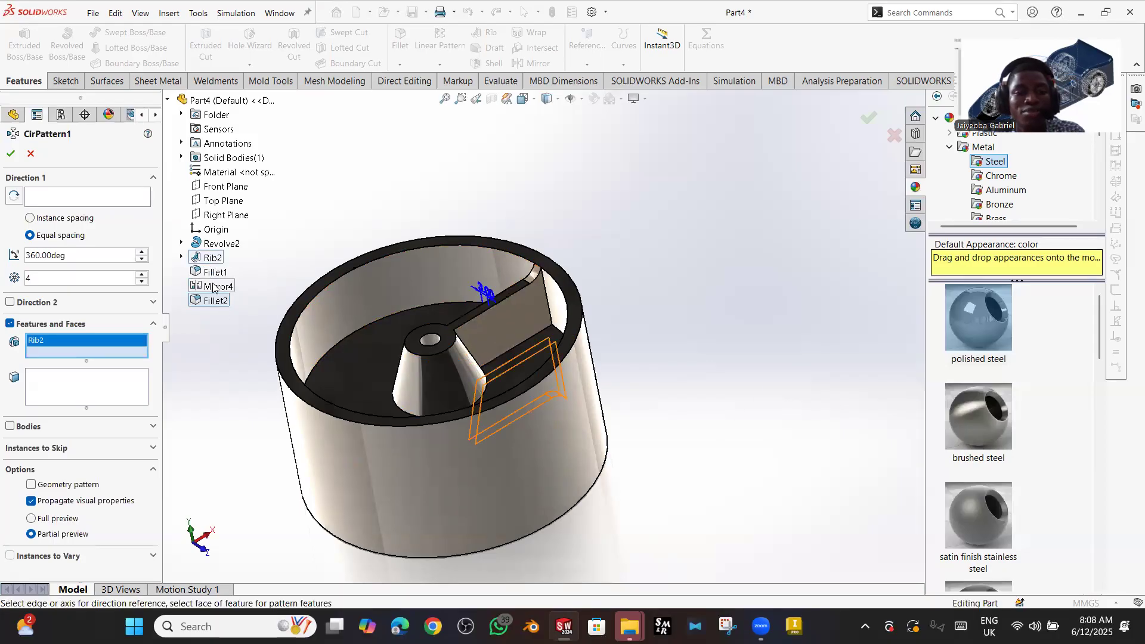
{"action": "left_click", "coordinate": [213, 287]}
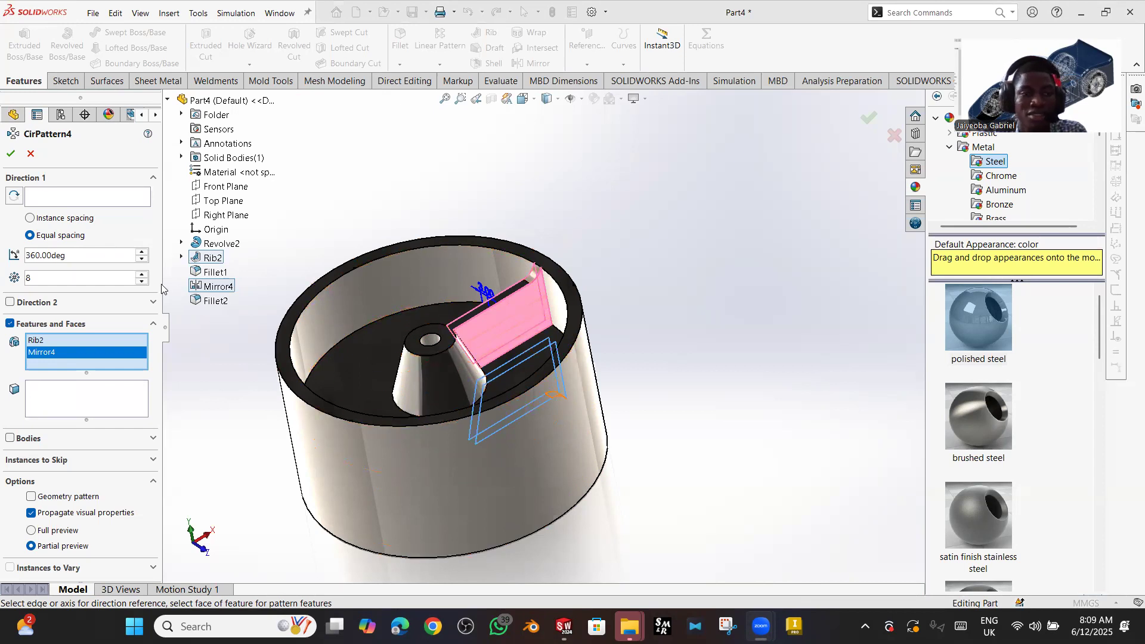
- Pattern both ribs around the inner rim face as 8 equally spaced instances over 360 degrees
{"action": "left_click", "coordinate": [64, 199]}
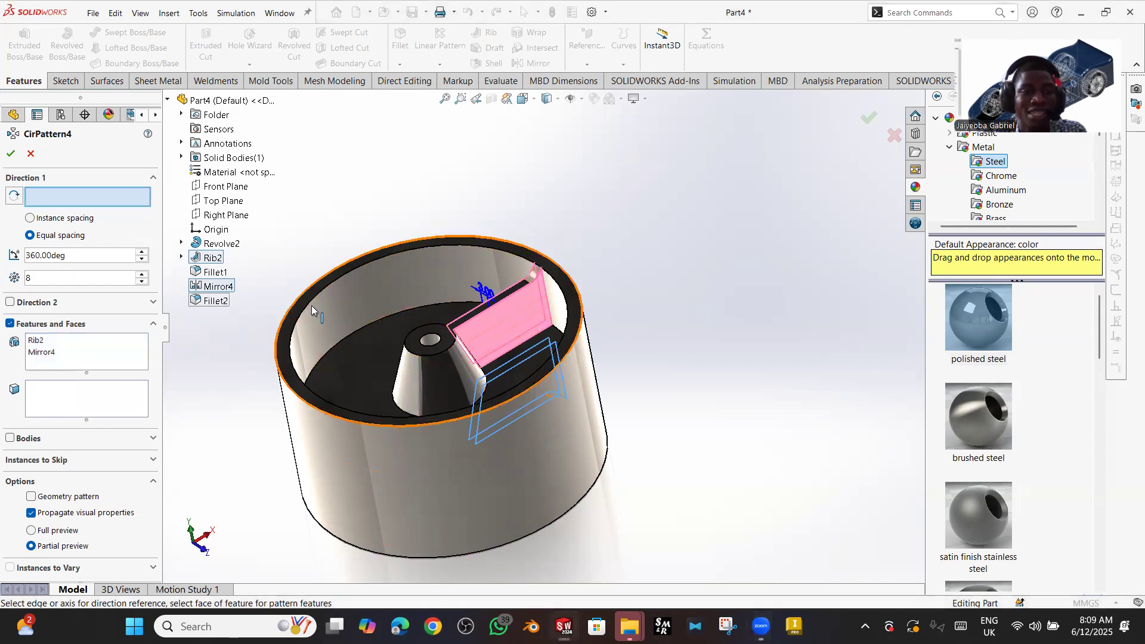
{"action": "left_click", "coordinate": [316, 323]}
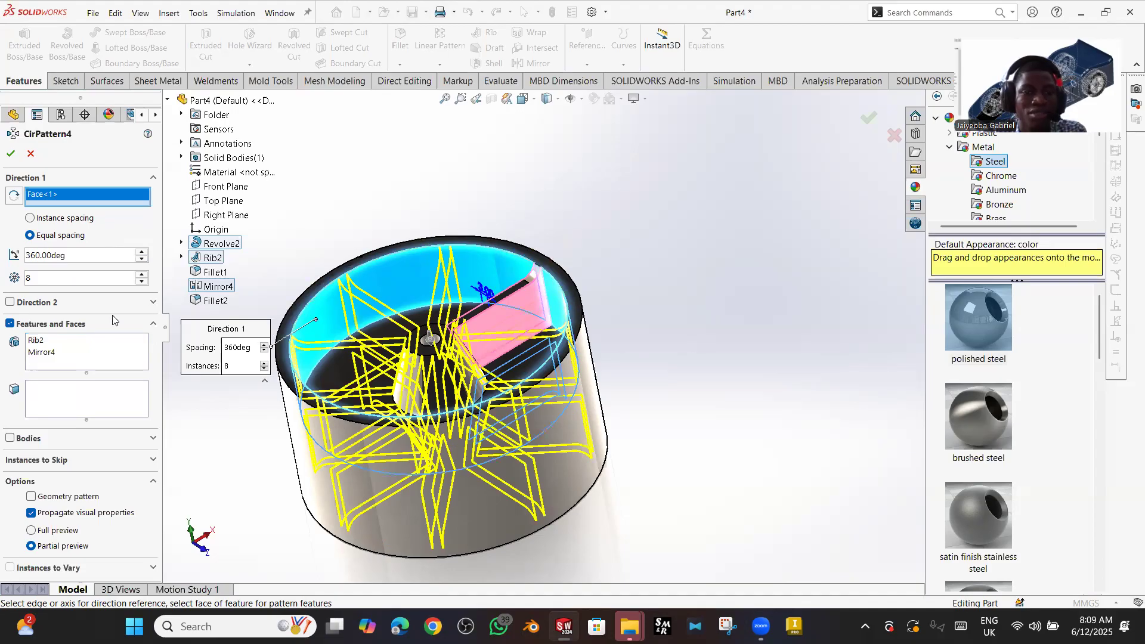
{"action": "left_click", "coordinate": [10, 155]}
{"action": "left_click", "coordinate": [10, 154]}
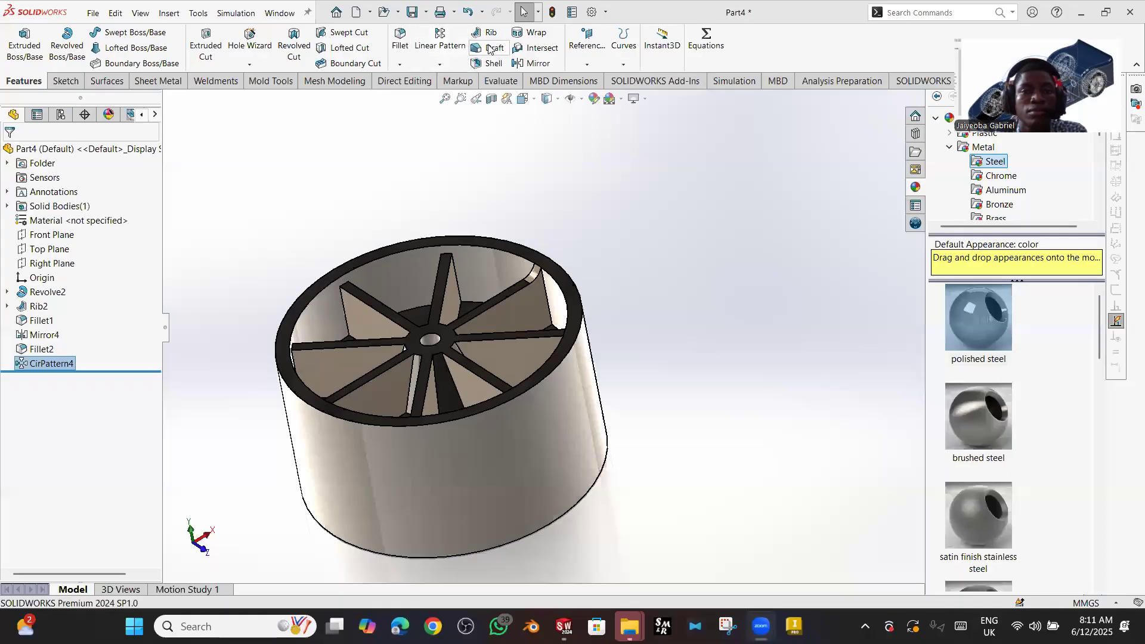
- Start a 5 mm symmetric fillet on the outer end edges of five unfilleted ribs along one open side of the wheel
{"action": "left_click", "coordinate": [400, 39]}
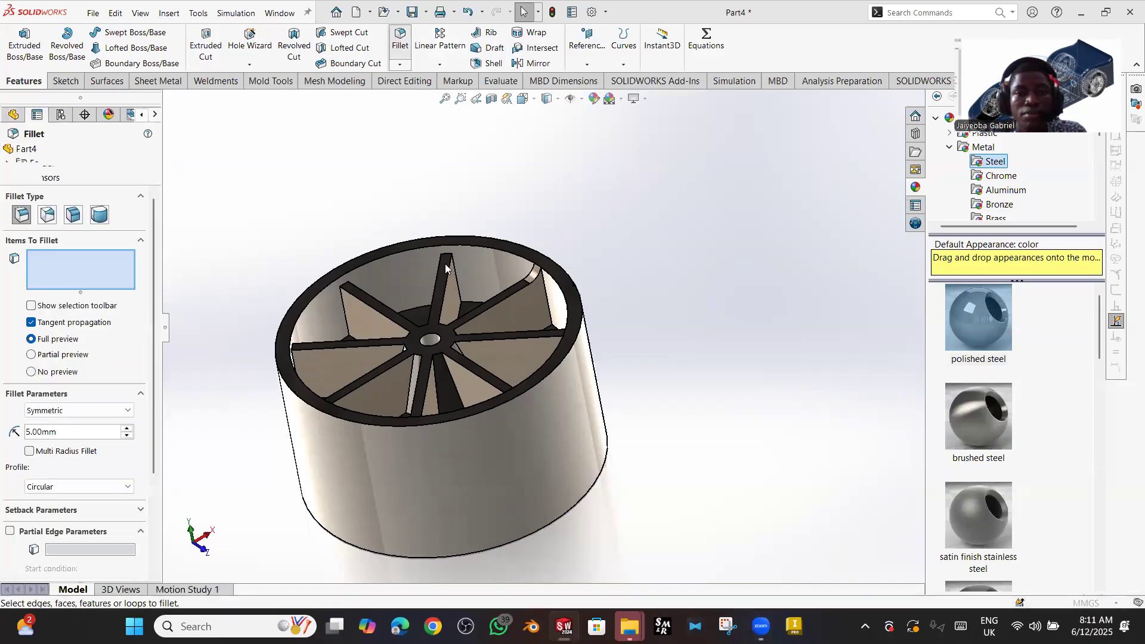
{"action": "scroll", "coordinate": [458, 262], "scroll_direction": "up", "scroll_amount": 2}
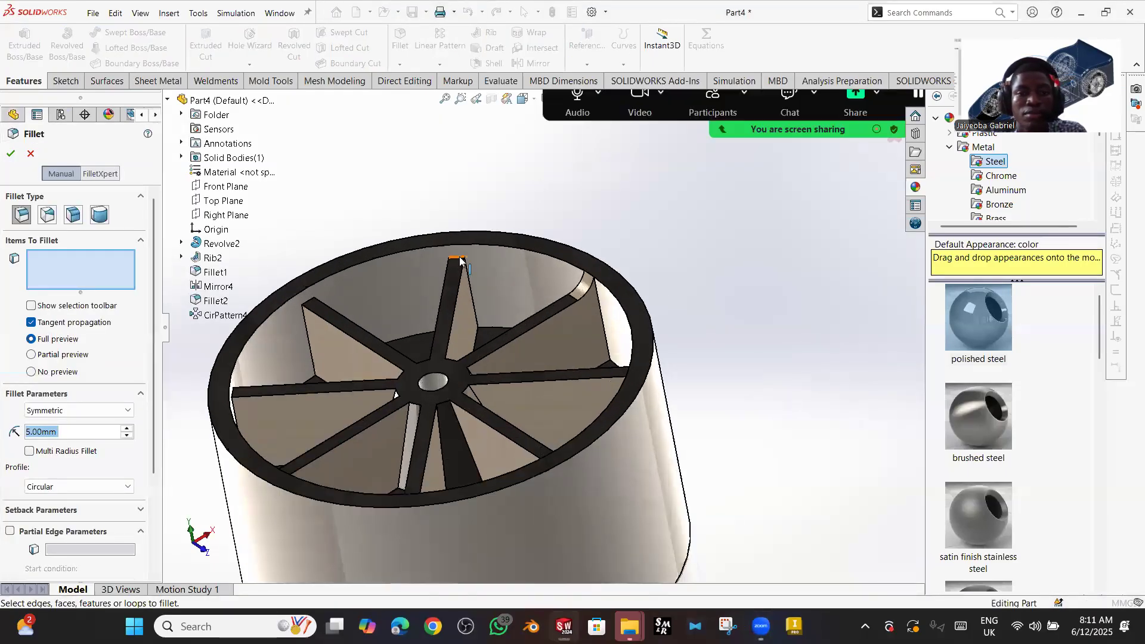
{"action": "left_click", "coordinate": [460, 262]}
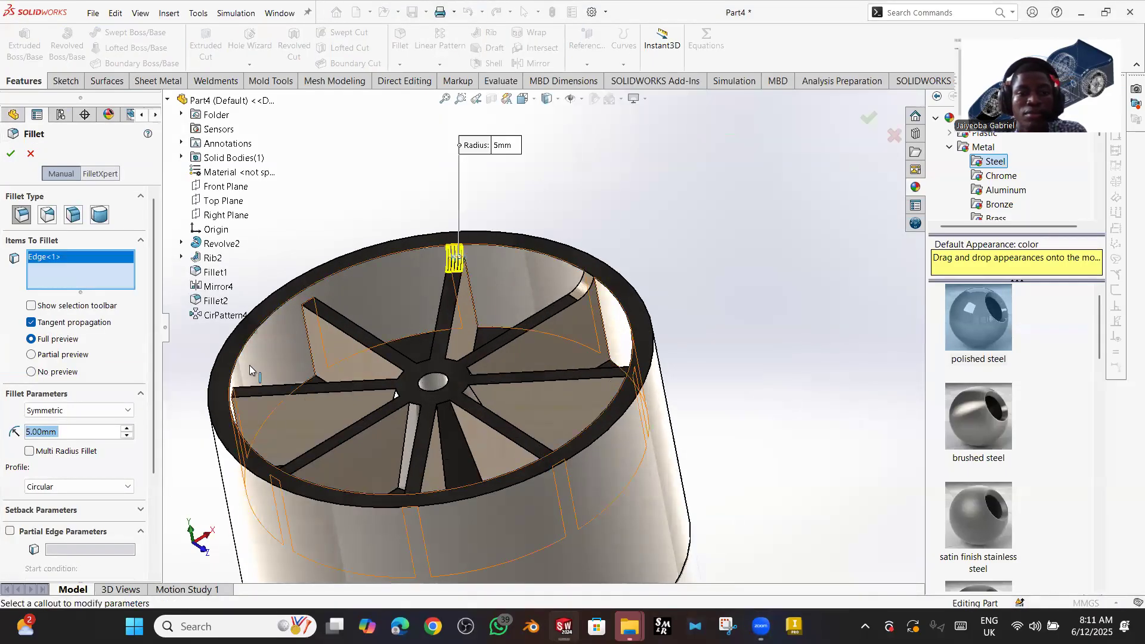
{"action": "left_click", "coordinate": [308, 304]}
{"action": "left_click", "coordinate": [315, 385]}
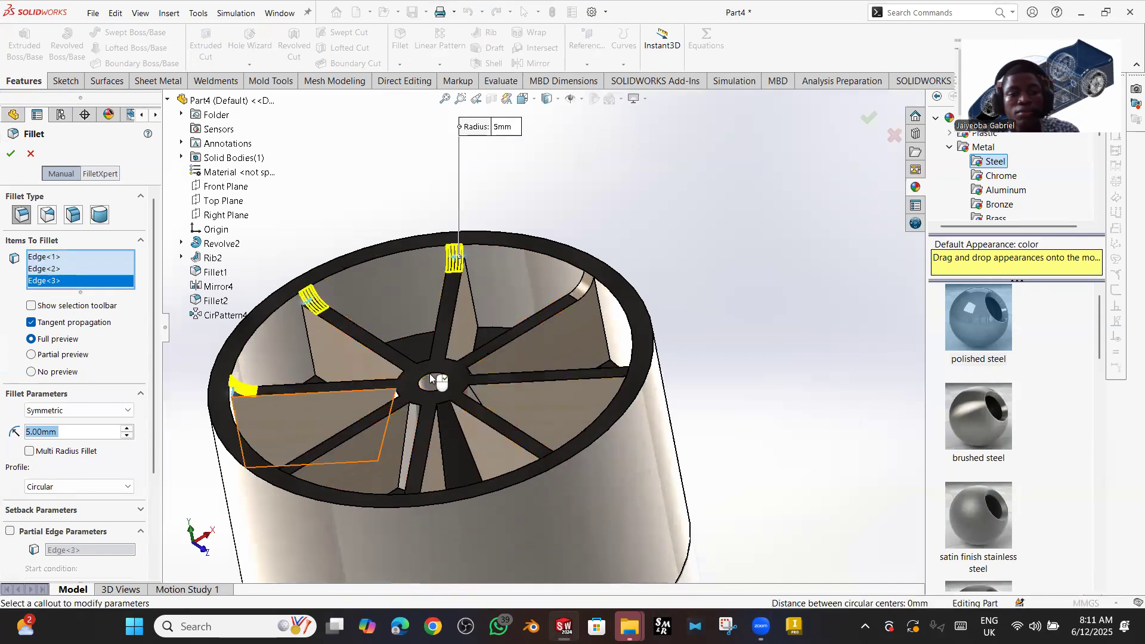
{"action": "middle_click_drag", "start_coordinate": [322, 393], "coordinate": [292, 352]}
{"action": "left_click", "coordinate": [286, 346]}
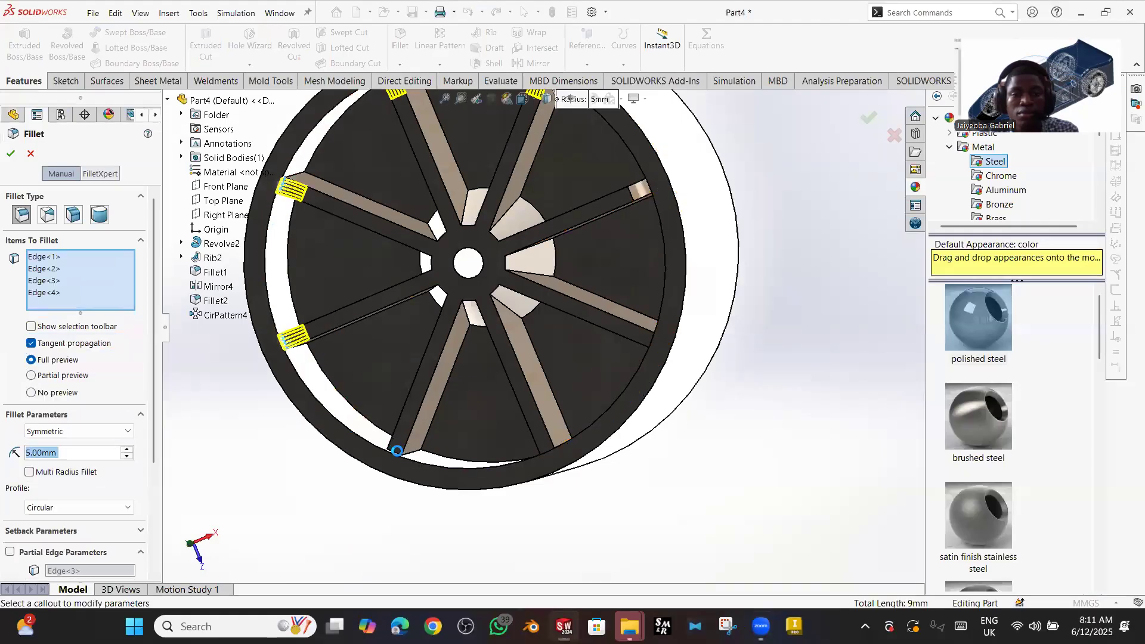
{"action": "left_click", "coordinate": [395, 451]}
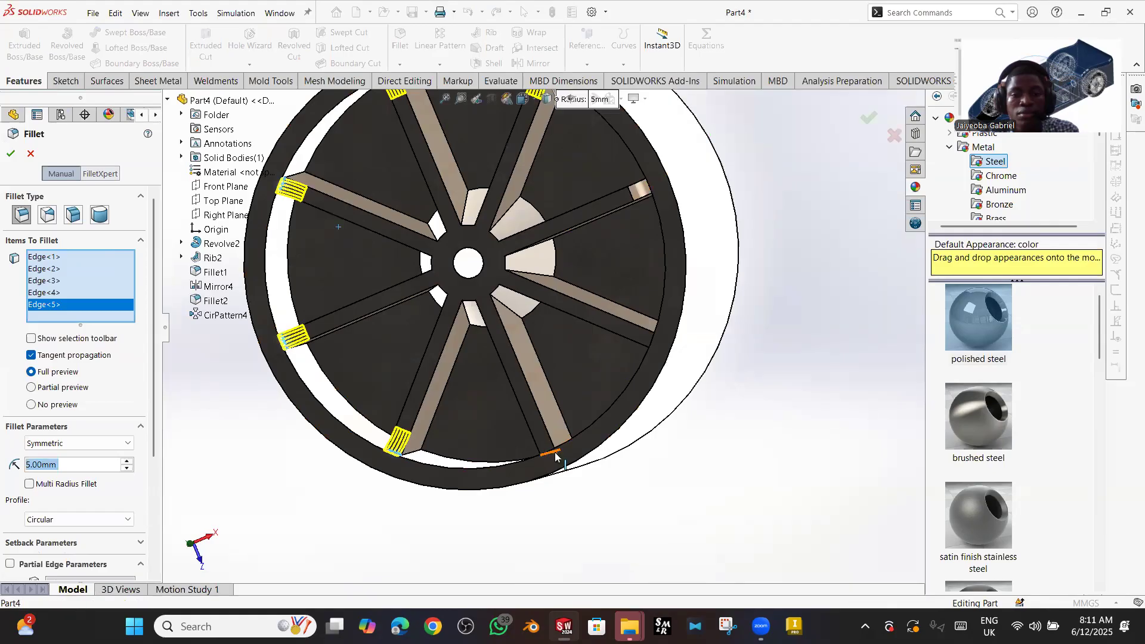
{"action": "left_click", "coordinate": [554, 451]}
{"action": "mouse_move", "coordinate": [547, 383]}
{"action": "middle_mouse_down"}
{"action": "mouse_move", "coordinate": [604, 370]}
{"action": "mouse_move", "coordinate": [607, 391]}
{"action": "middle_mouse_up"}
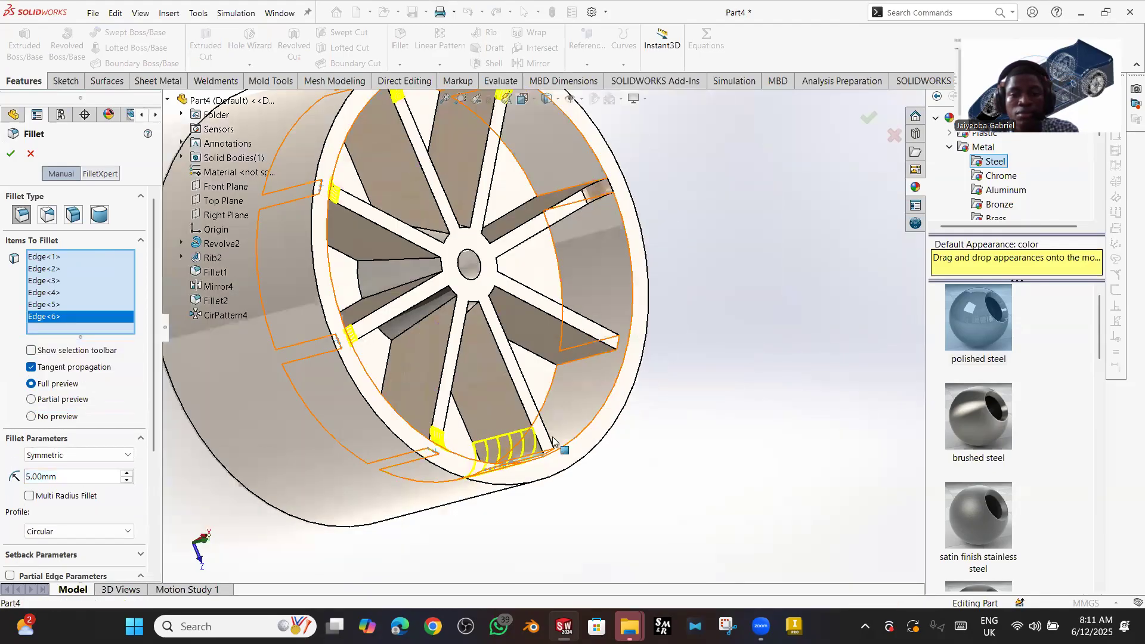
{"action": "left_click", "coordinate": [528, 452]}
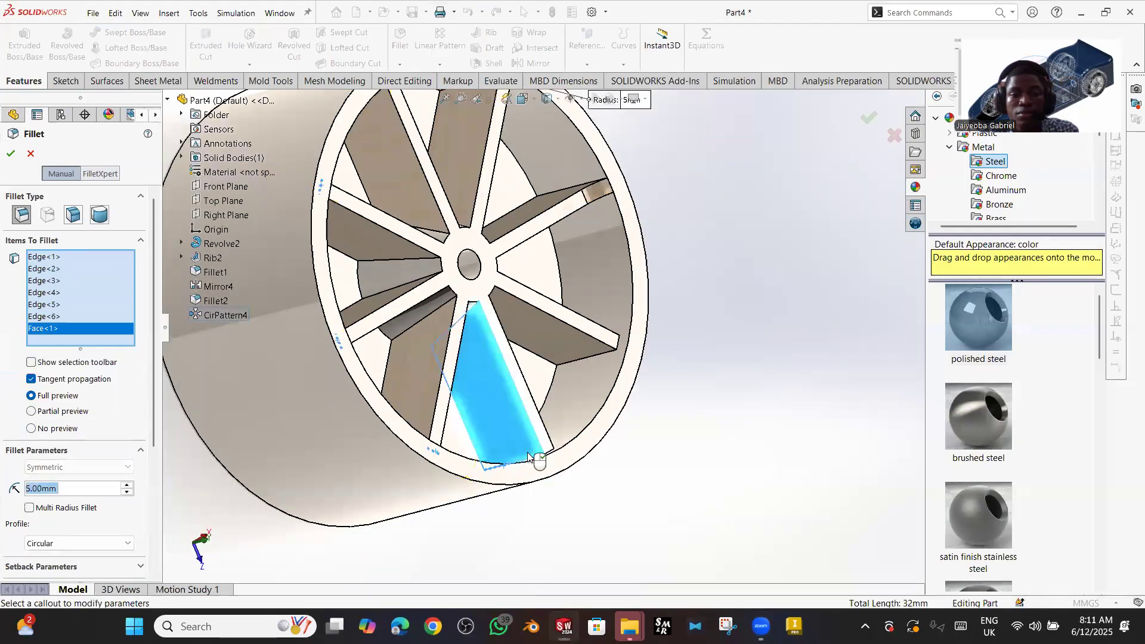
{"action": "middle_click_drag", "start_coordinate": [563, 374], "coordinate": [429, 417]}
{"action": "right_click", "coordinate": [76, 328]}
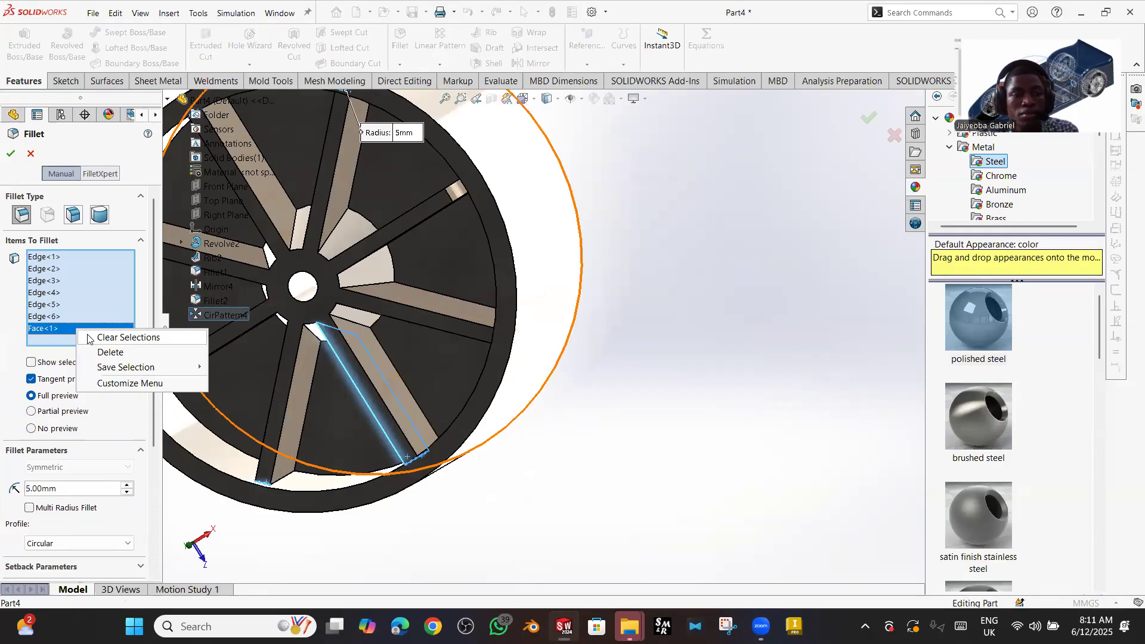
{"action": "left_click", "coordinate": [102, 352]}
{"action": "right_click", "coordinate": [48, 322]}
{"action": "left_click", "coordinate": [71, 343]}
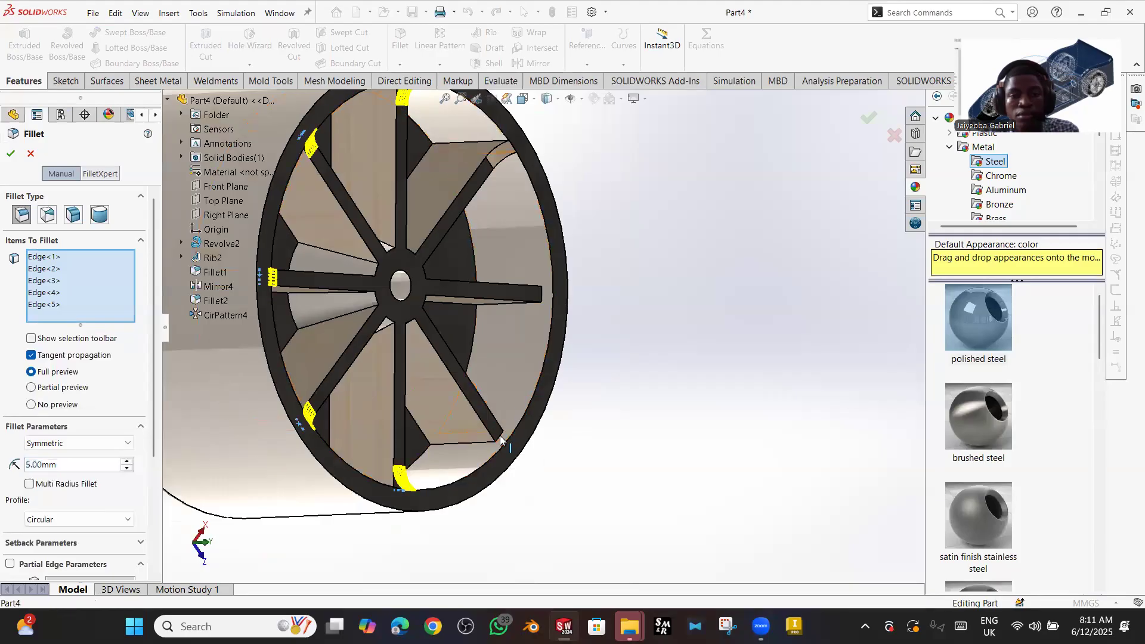
- Add the two remaining rib end edges on this side and five on the wheel's opposite side to the fillet
{"action": "left_click", "coordinate": [500, 441]}
{"action": "left_click", "coordinate": [546, 297]}
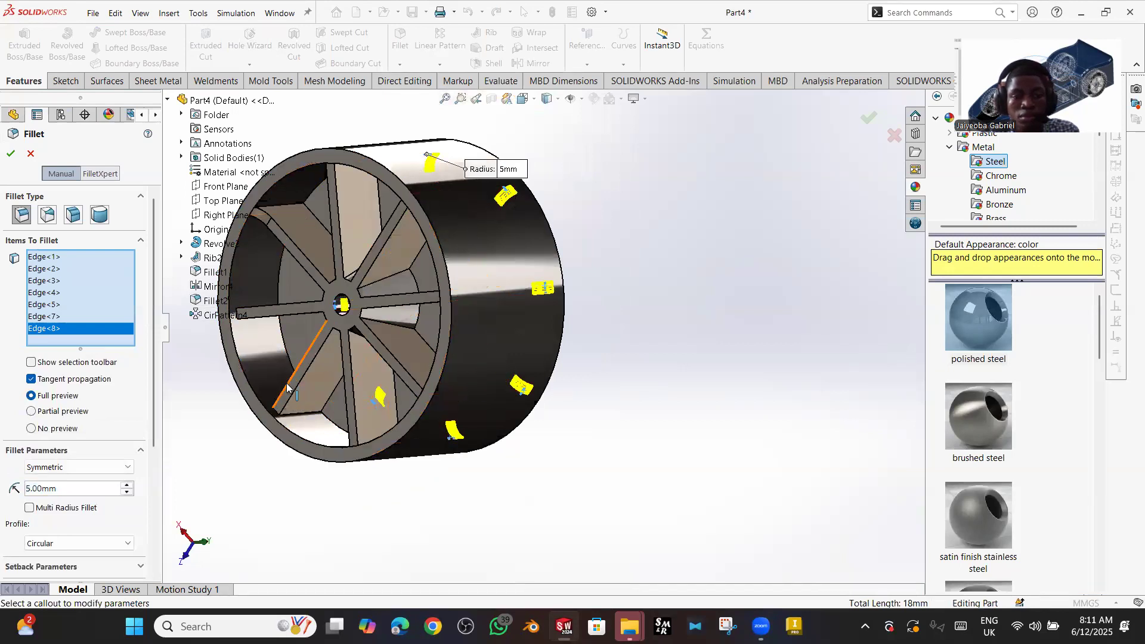
{"action": "scroll", "coordinate": [287, 388], "scroll_direction": "down", "scroll_amount": 2}
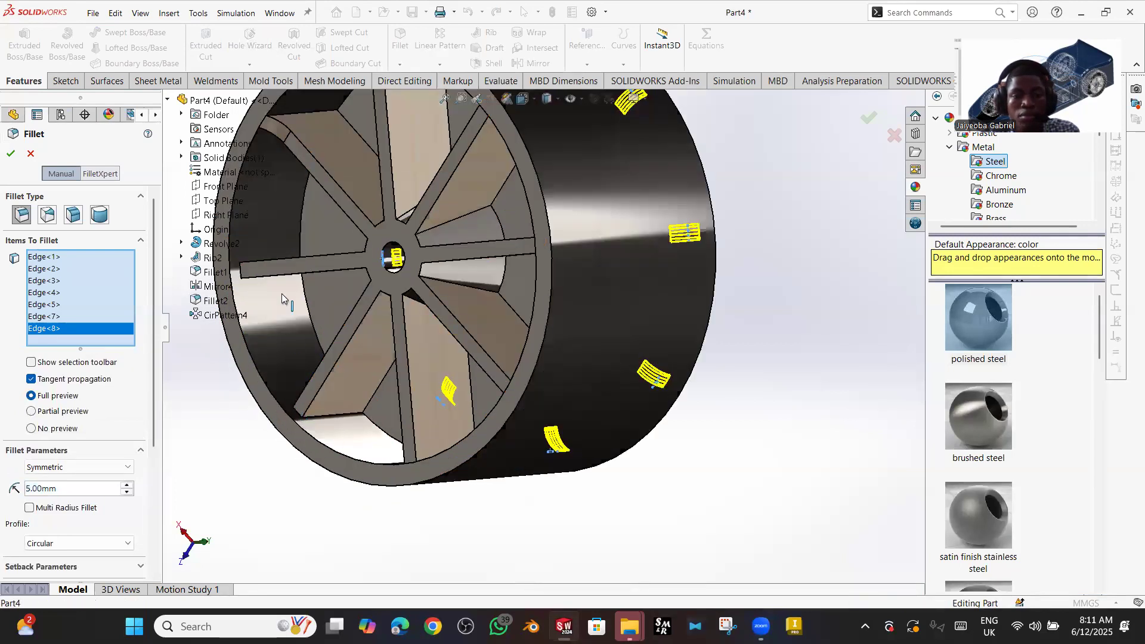
{"action": "left_click", "coordinate": [296, 404]}
{"action": "left_click", "coordinate": [242, 270]}
{"action": "middle_click_drag", "start_coordinate": [425, 350], "coordinate": [414, 462]}
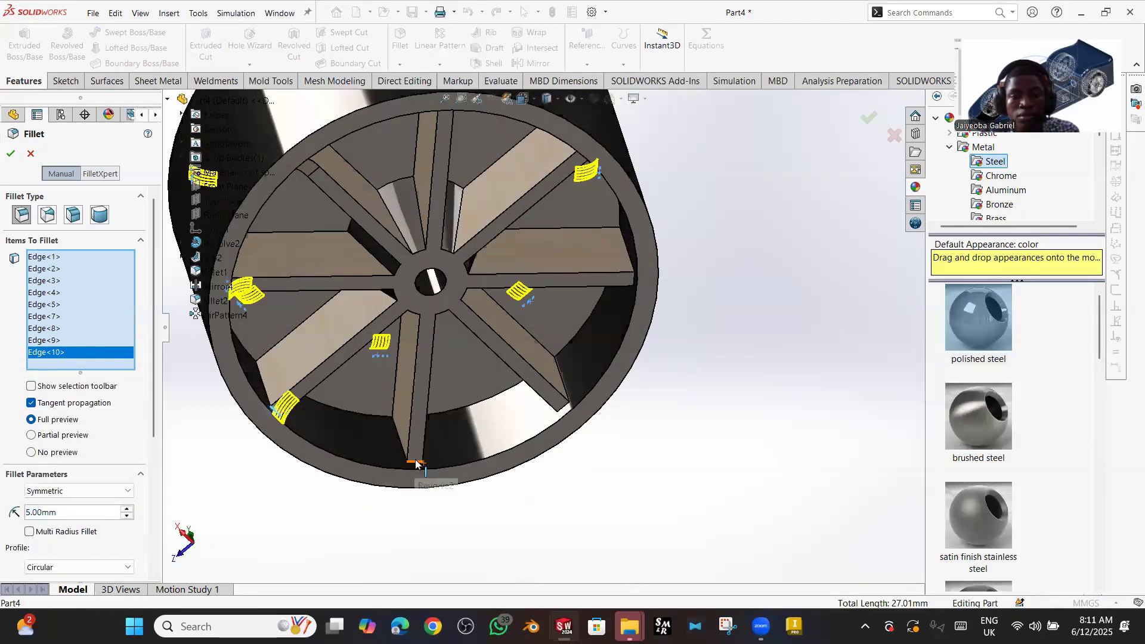
{"action": "left_click", "coordinate": [416, 464]}
{"action": "left_click", "coordinate": [562, 408]}
{"action": "left_click", "coordinate": [637, 284]}
- Add the last two rib end edges on the opposite side and apply the 5 mm symmetric fillet
{"action": "middle_click_drag", "start_coordinate": [537, 255], "coordinate": [536, 176]}
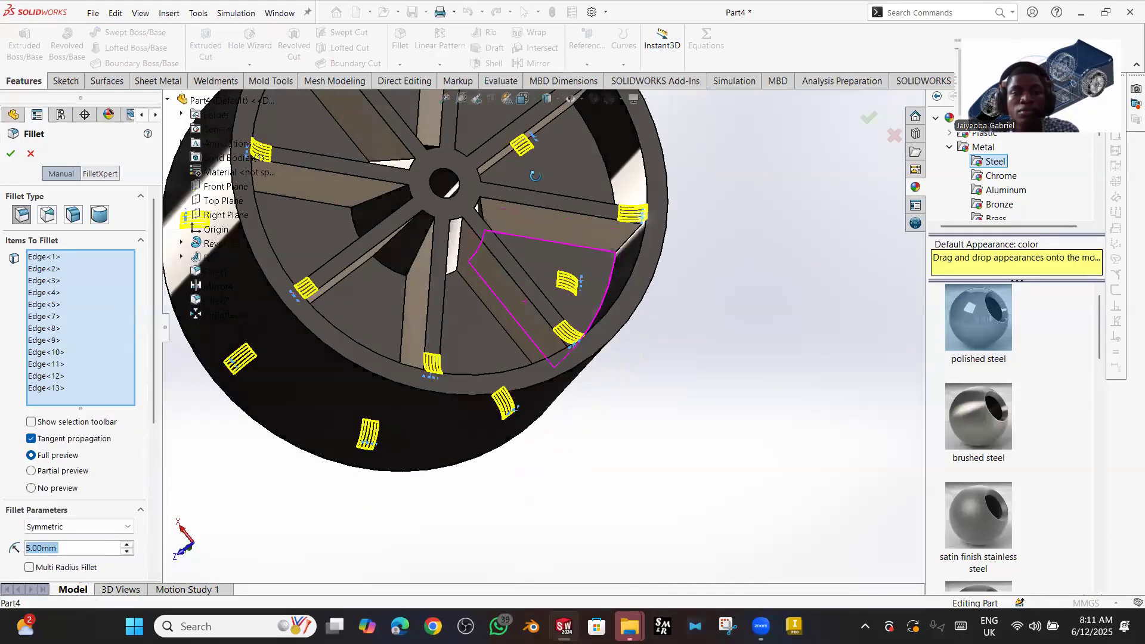
{"action": "middle_click_drag", "start_coordinate": [534, 230], "coordinate": [472, 259]}
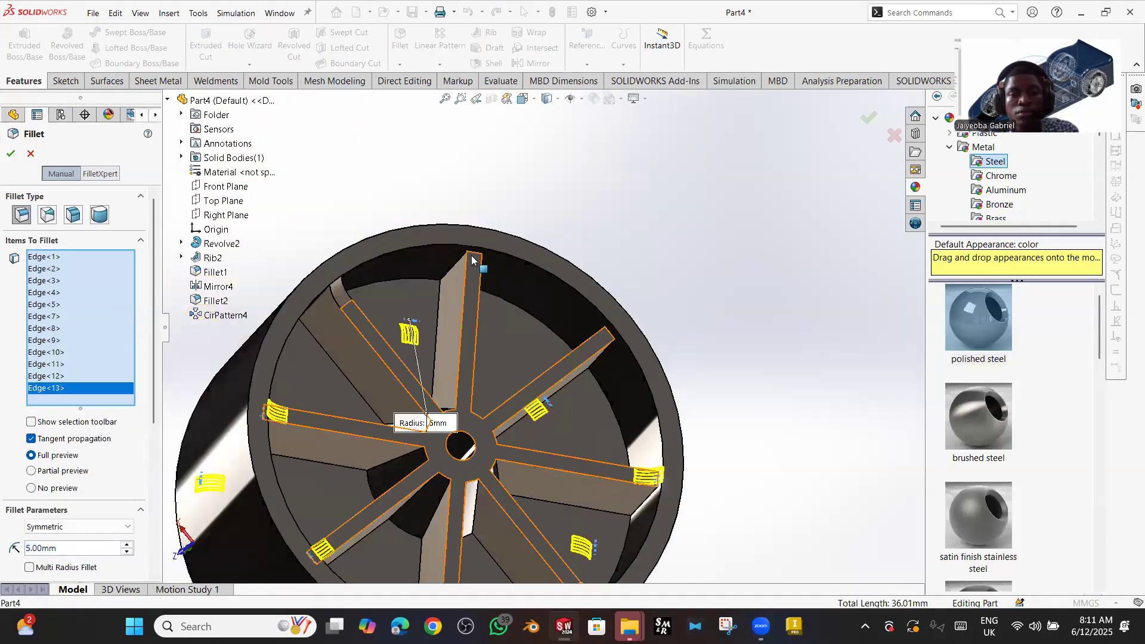
{"action": "left_click", "coordinate": [472, 259]}
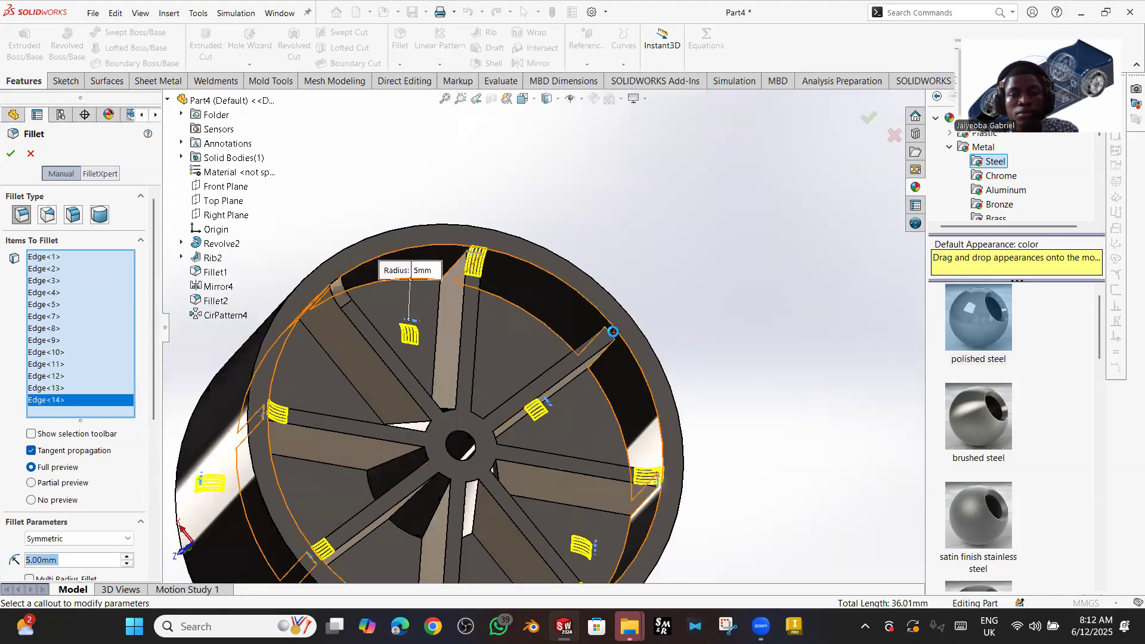
{"action": "left_click", "coordinate": [610, 334]}
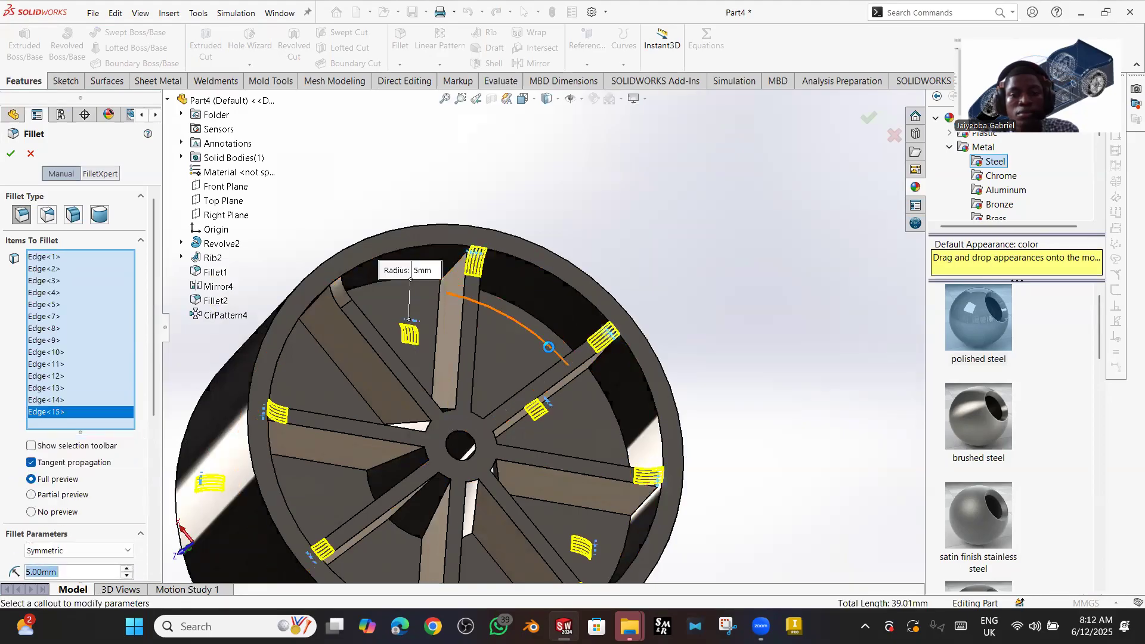
{"action": "middle_click_drag", "start_coordinate": [529, 340], "coordinate": [417, 262]}
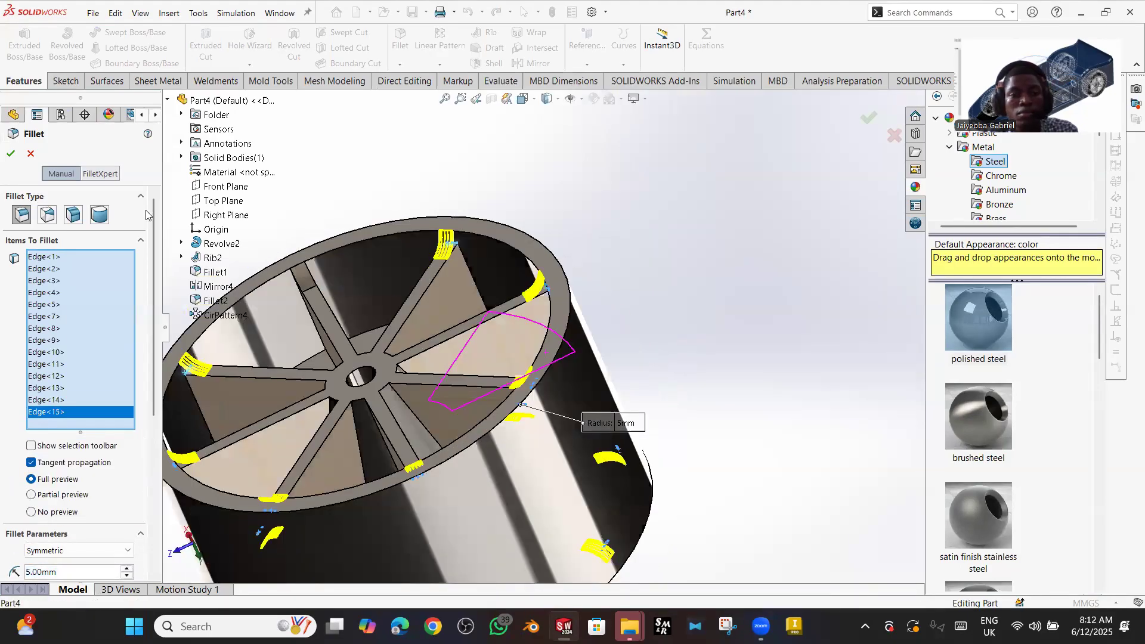
{"action": "left_click", "coordinate": [10, 154]}
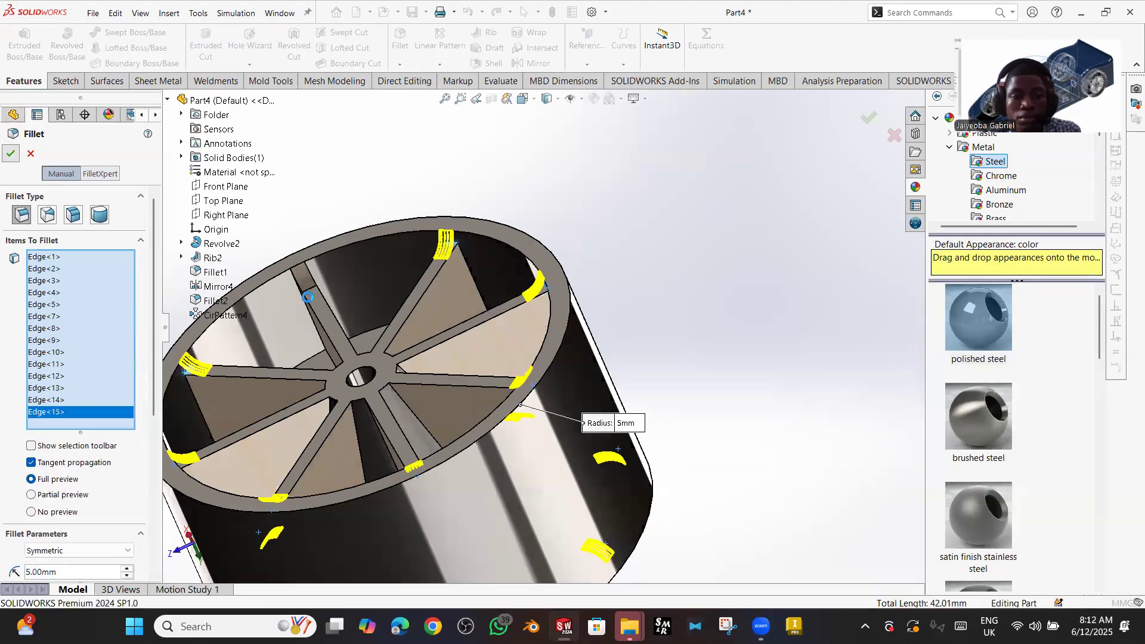
- Sketch a 12 mm diameter circle on the Front Plane, centred on the wheel's upper edge about 27.5 mm left of the origin
{"action": "scroll", "coordinate": [436, 347], "scroll_direction": "up", "scroll_amount": 2}
{"action": "scroll", "coordinate": [432, 366], "scroll_direction": "up", "scroll_amount": 2}
{"action": "middle_click_drag", "start_coordinate": [407, 207], "coordinate": [444, 304]}
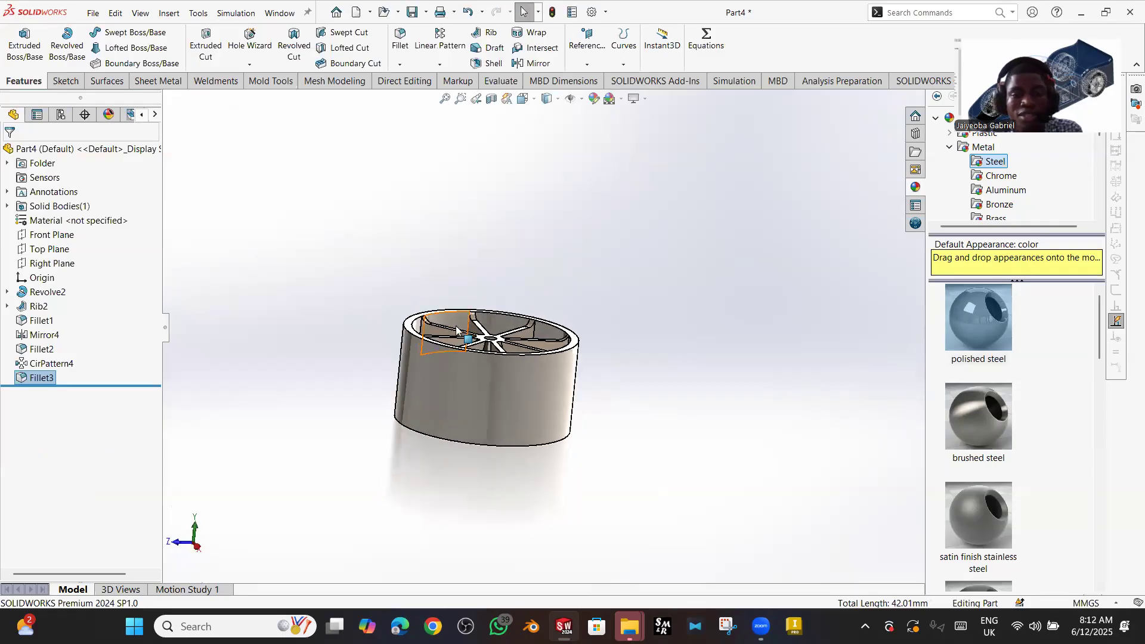
{"action": "left_click", "coordinate": [54, 235]}
{"action": "left_click", "coordinate": [67, 219]}
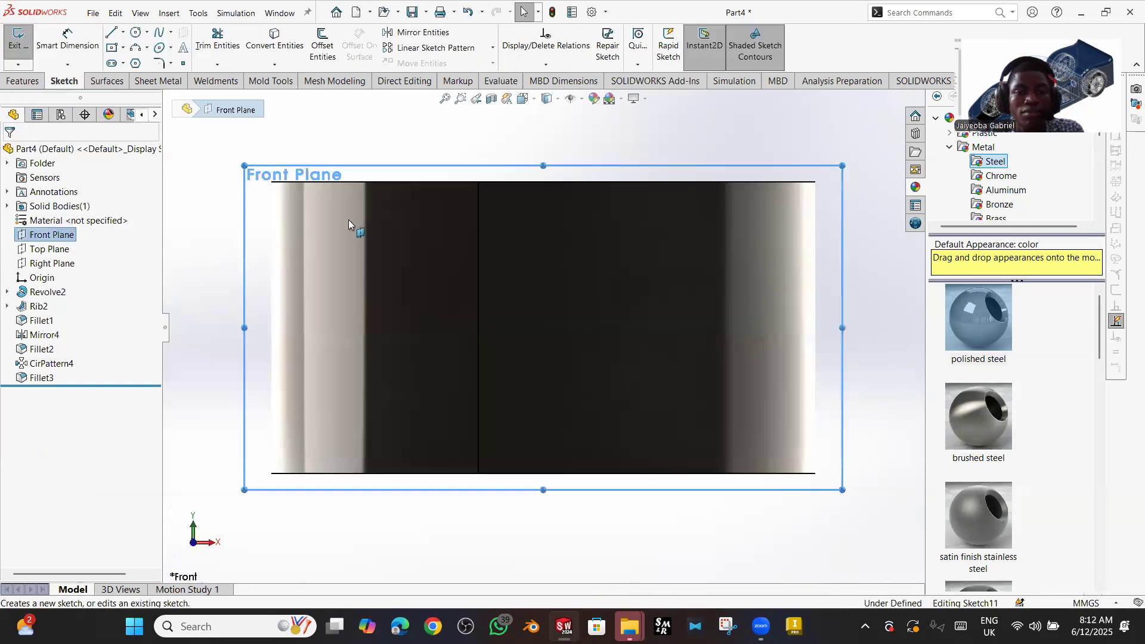
{"action": "left_click", "coordinate": [136, 32]}
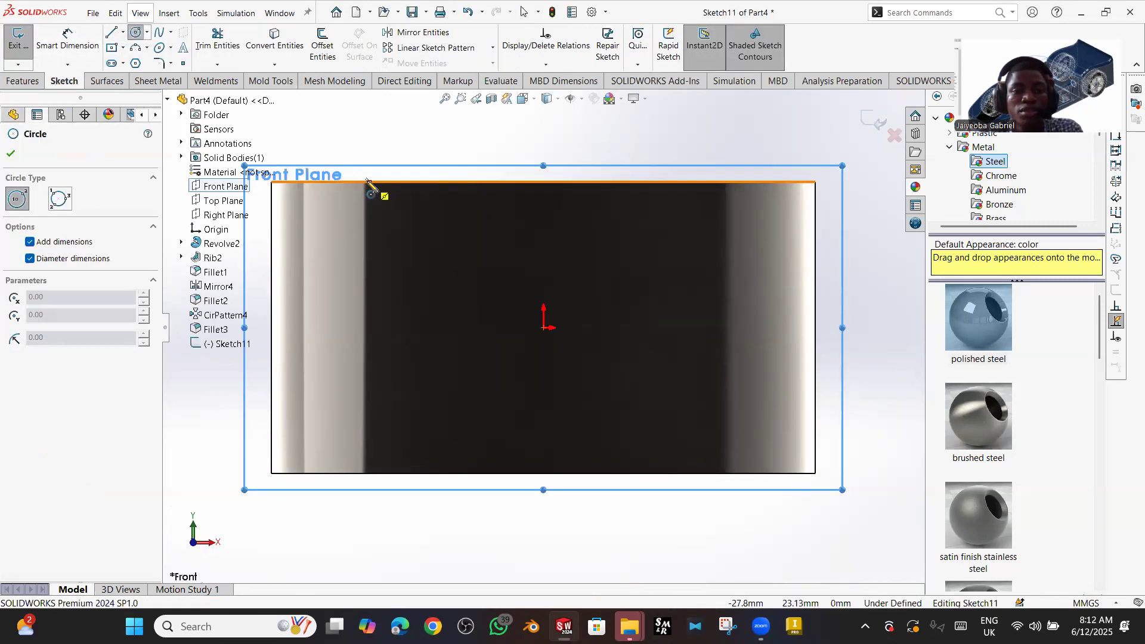
{"action": "left_click", "coordinate": [370, 182]}
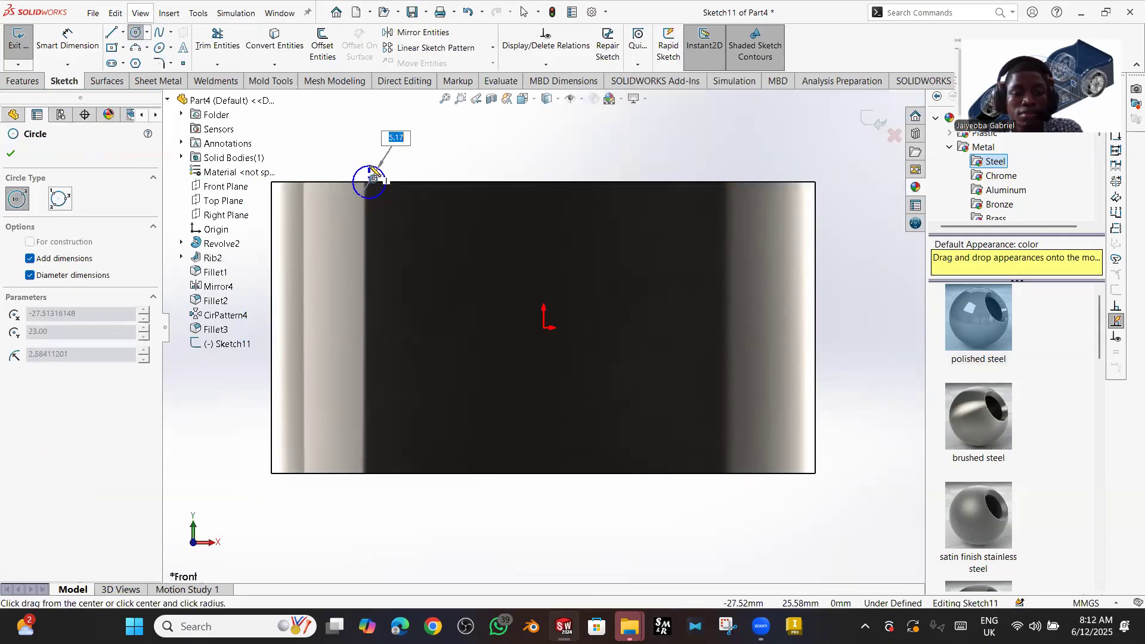
{"action": "key", "text": "Return"}
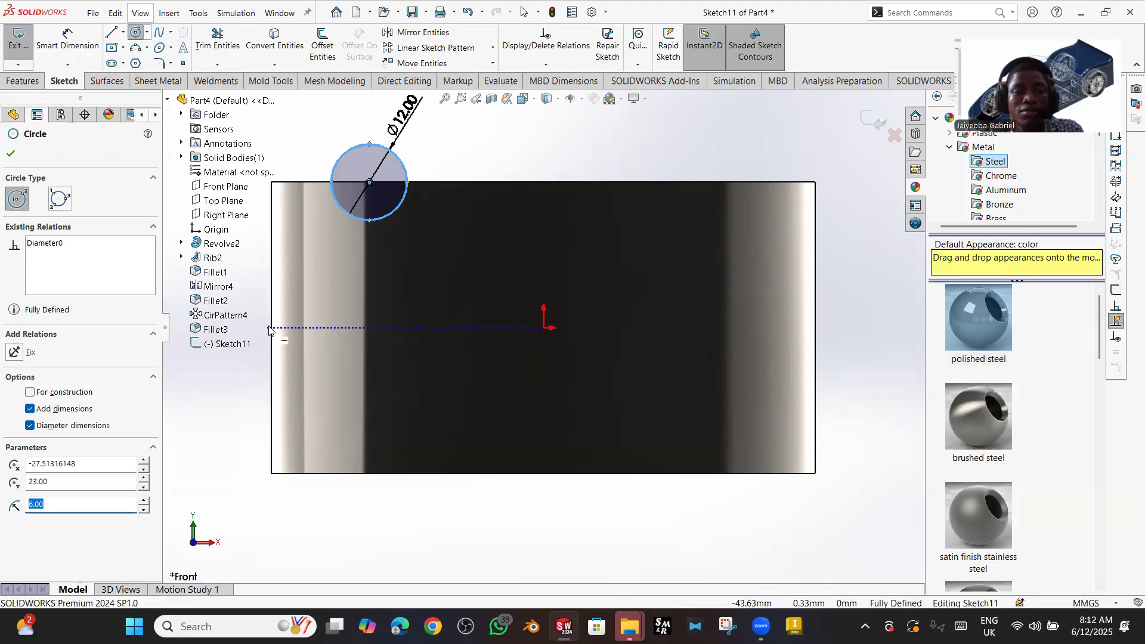
- Add two 12 mm circles, one centred on the left silhouette edge level with the origin, one on the lower edge below the first circle
{"action": "left_click", "coordinate": [271, 329]}
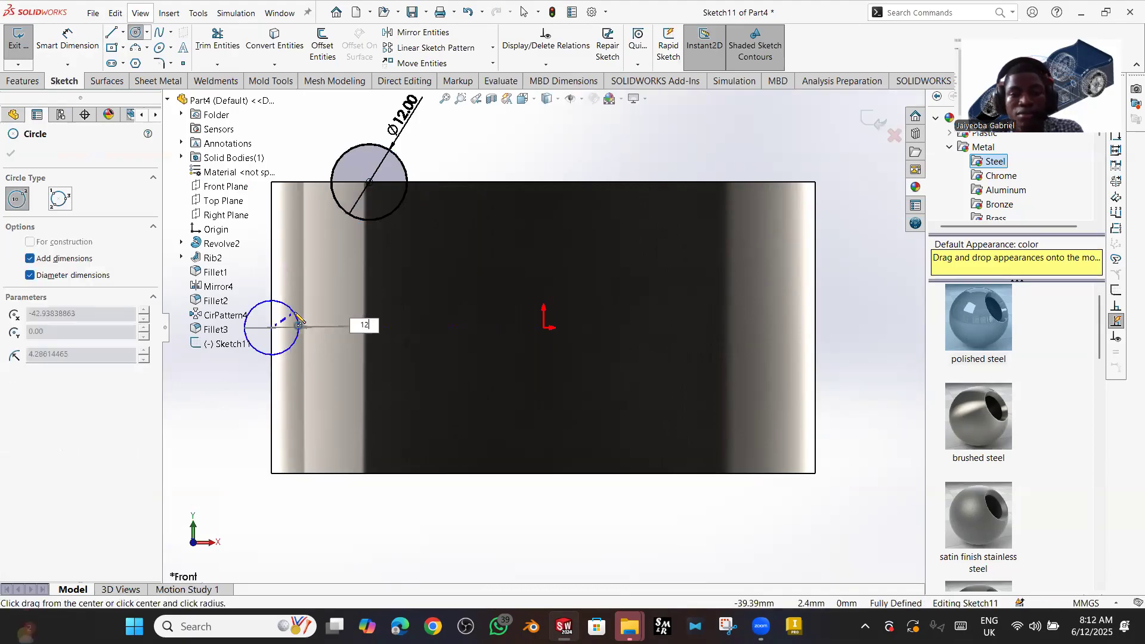
{"action": "left_click", "coordinate": [298, 322]}
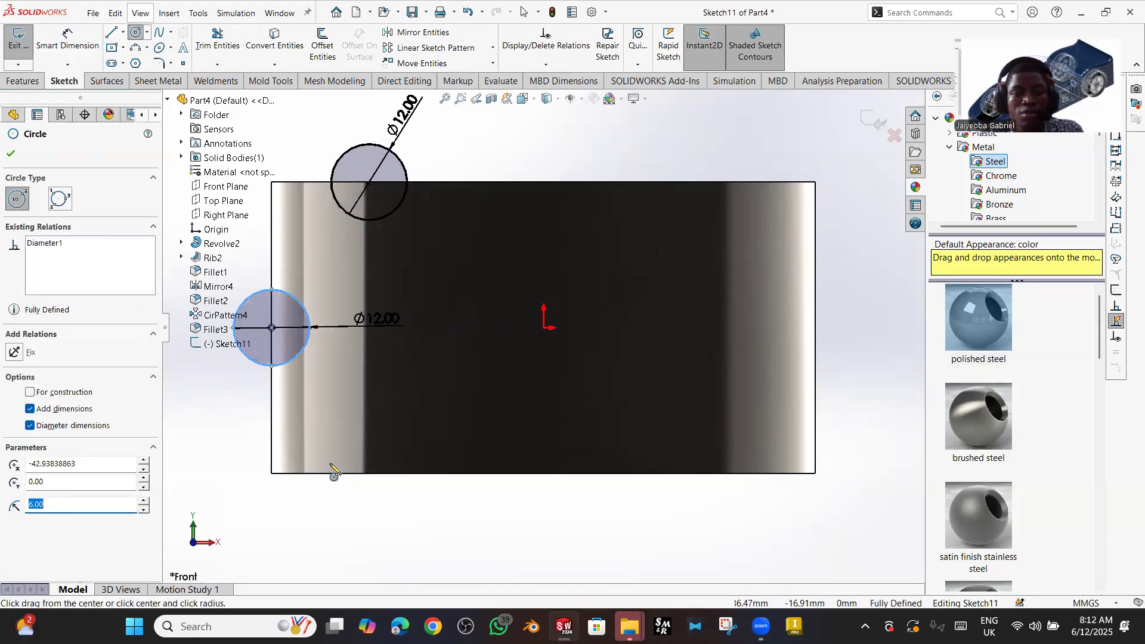
{"action": "left_click", "coordinate": [369, 475]}
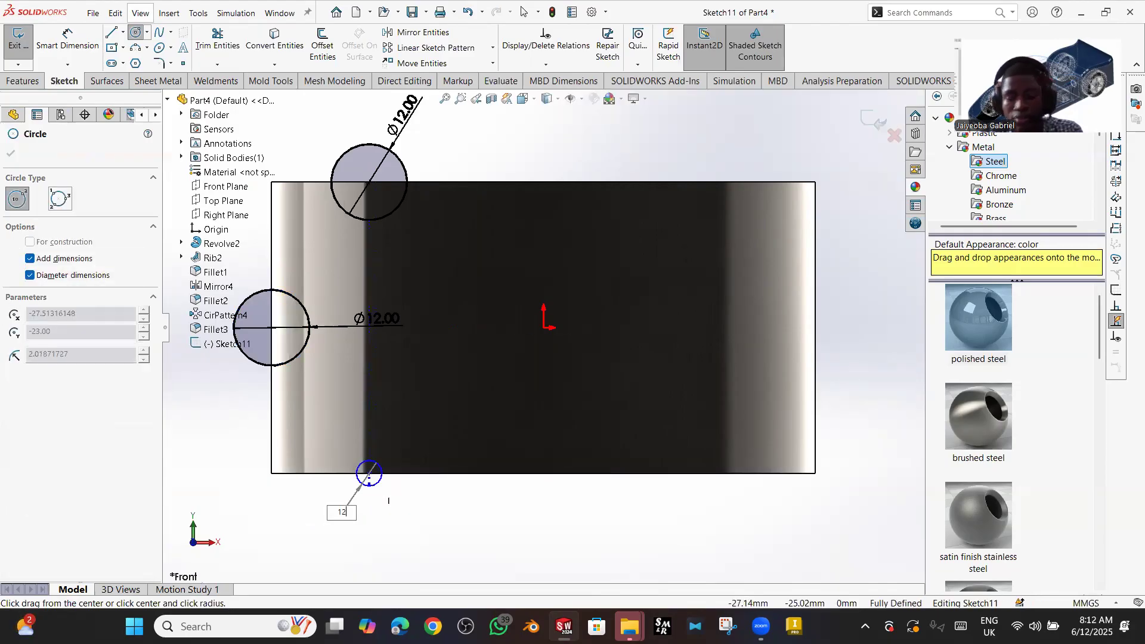
{"action": "key", "text": "Return"}
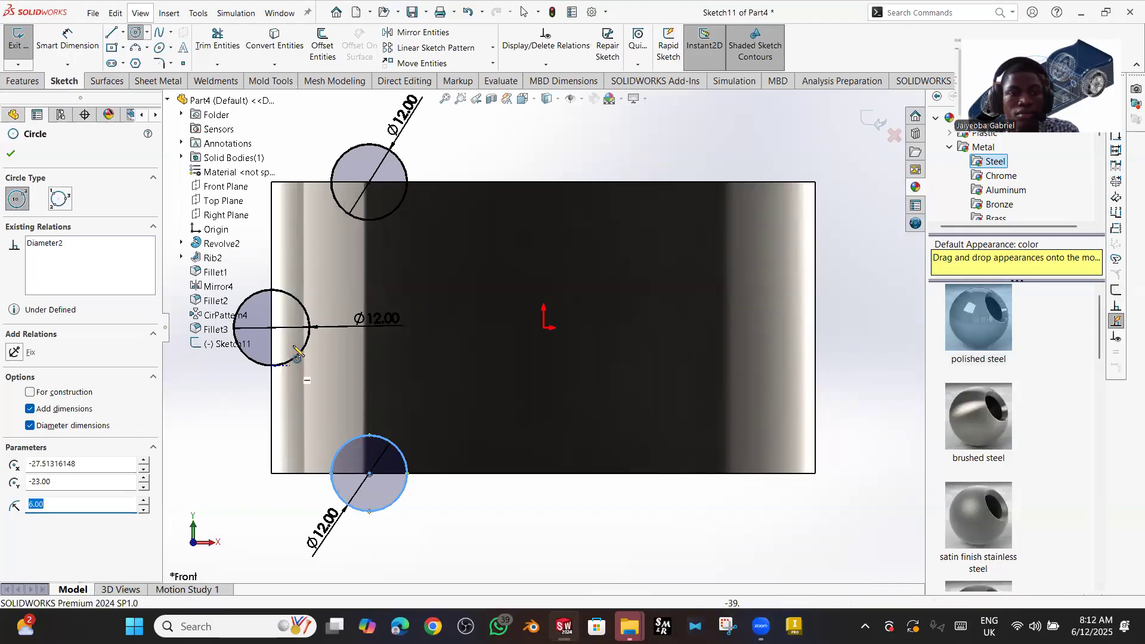
- Draw a vertical construction line about 28.9 mm long upward from the origin and finish the sketch
{"action": "key", "text": "l"}
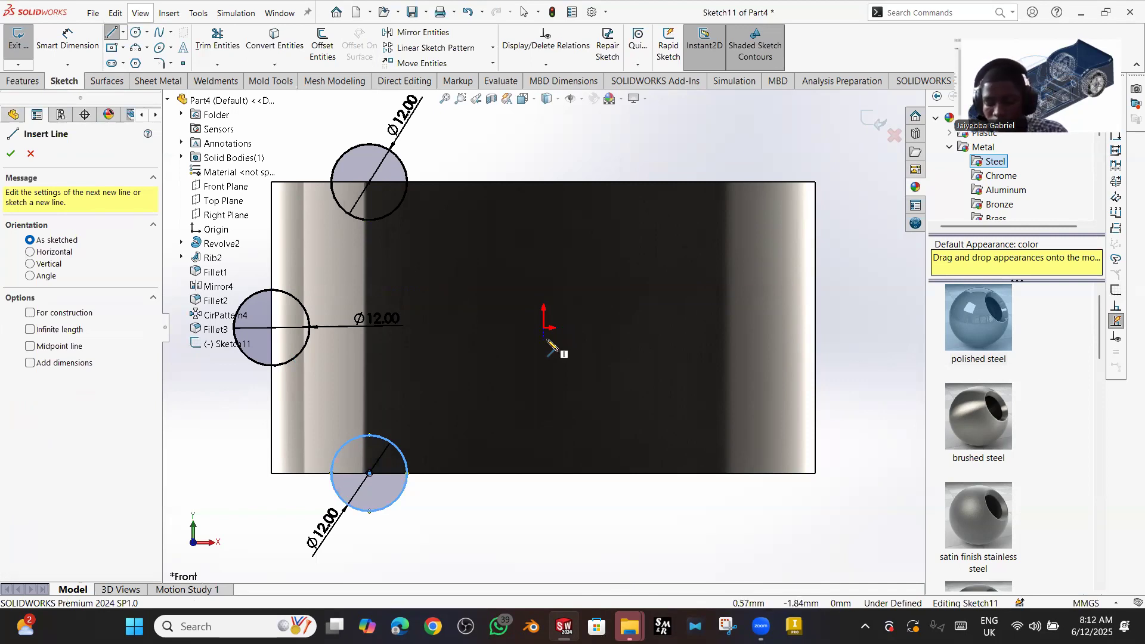
{"action": "left_click", "coordinate": [560, 344]}
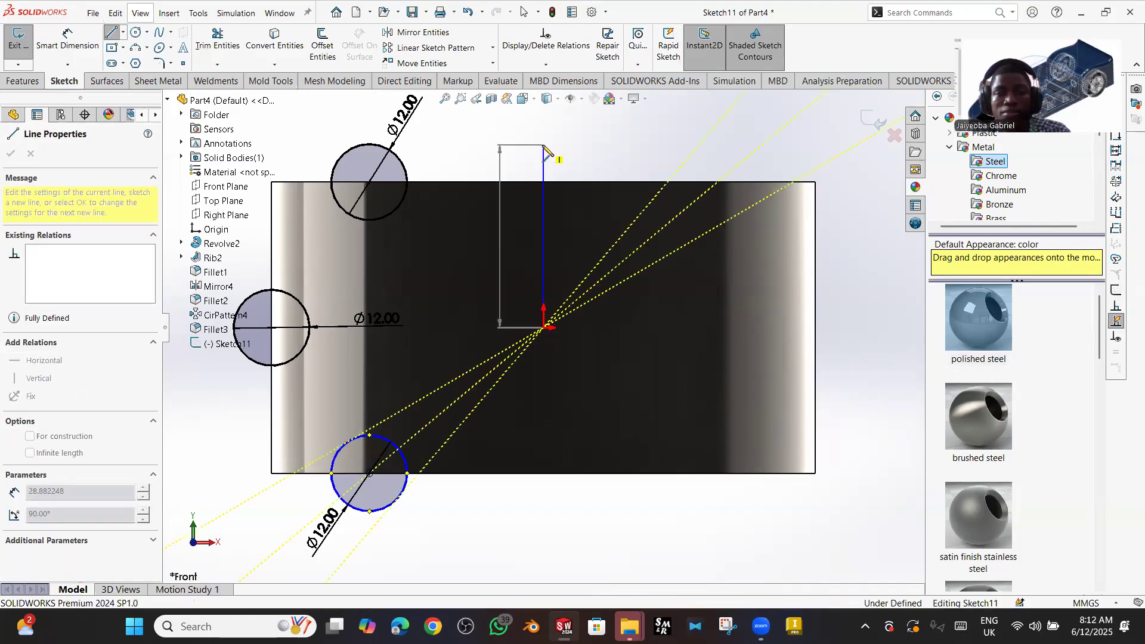
{"action": "left_click", "coordinate": [543, 144]}
{"action": "key", "text": "Escape"}
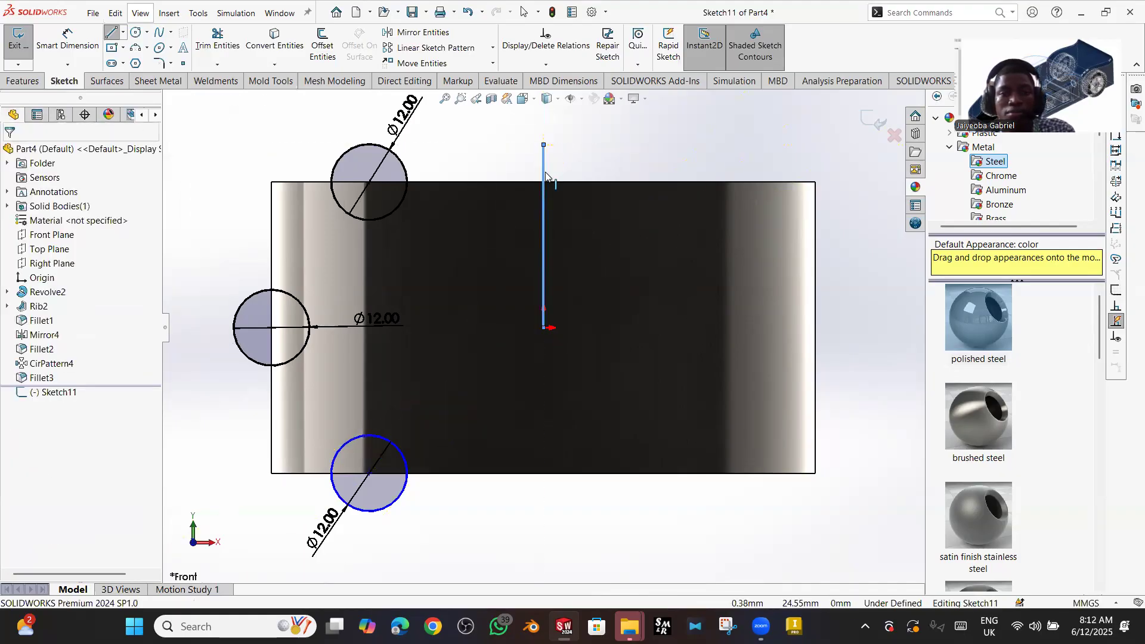
{"action": "left_click", "coordinate": [544, 174]}
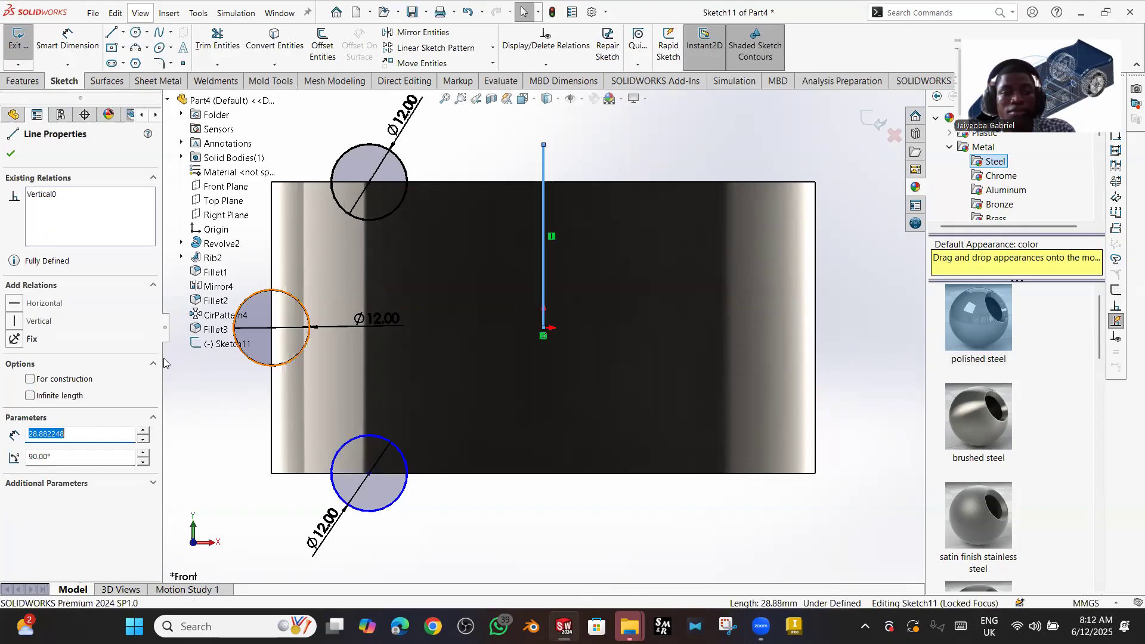
{"action": "left_click", "coordinate": [29, 380]}
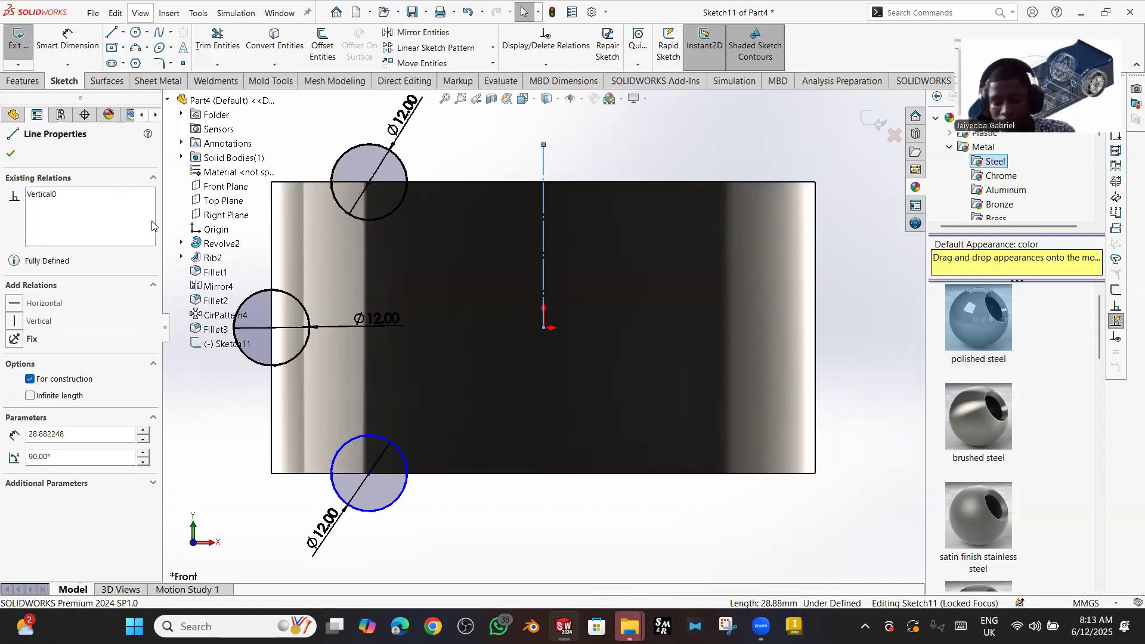
{"action": "left_click", "coordinate": [13, 153]}
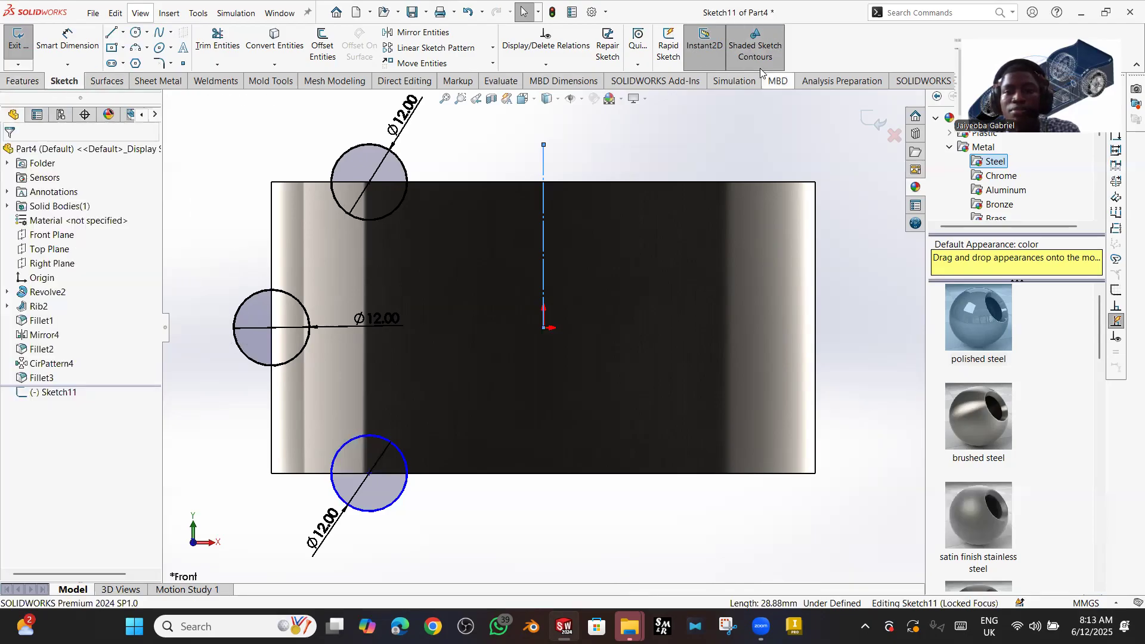
{"action": "left_click", "coordinate": [873, 121]}
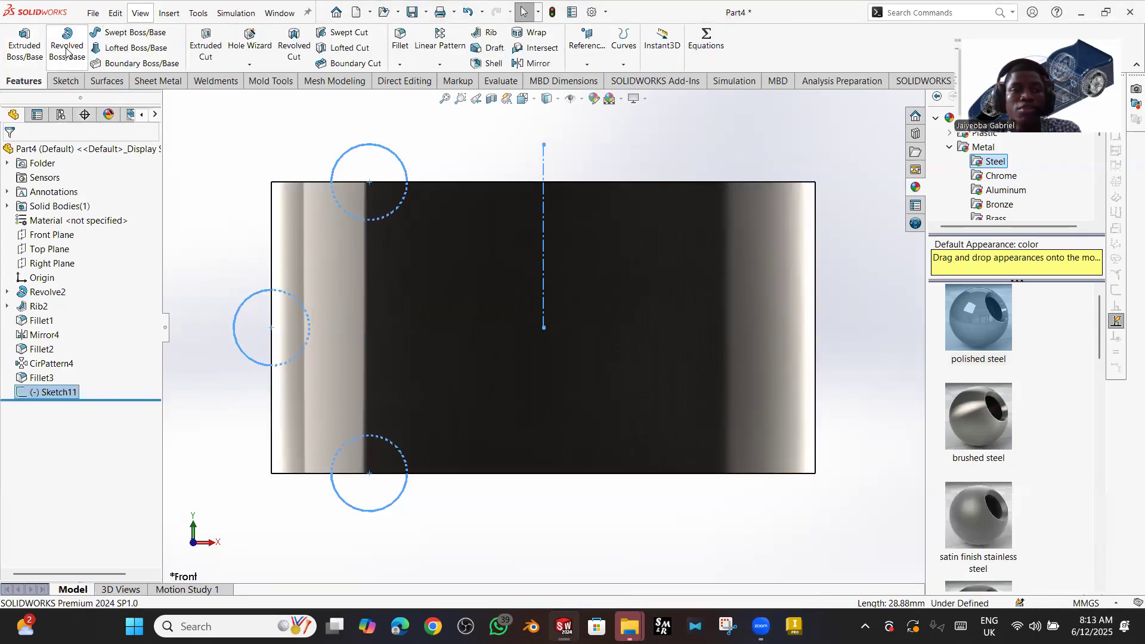
- Revolve-cut the circle profiles 360 degrees around the vertical construction line through the wheel
{"action": "left_click", "coordinate": [295, 45]}
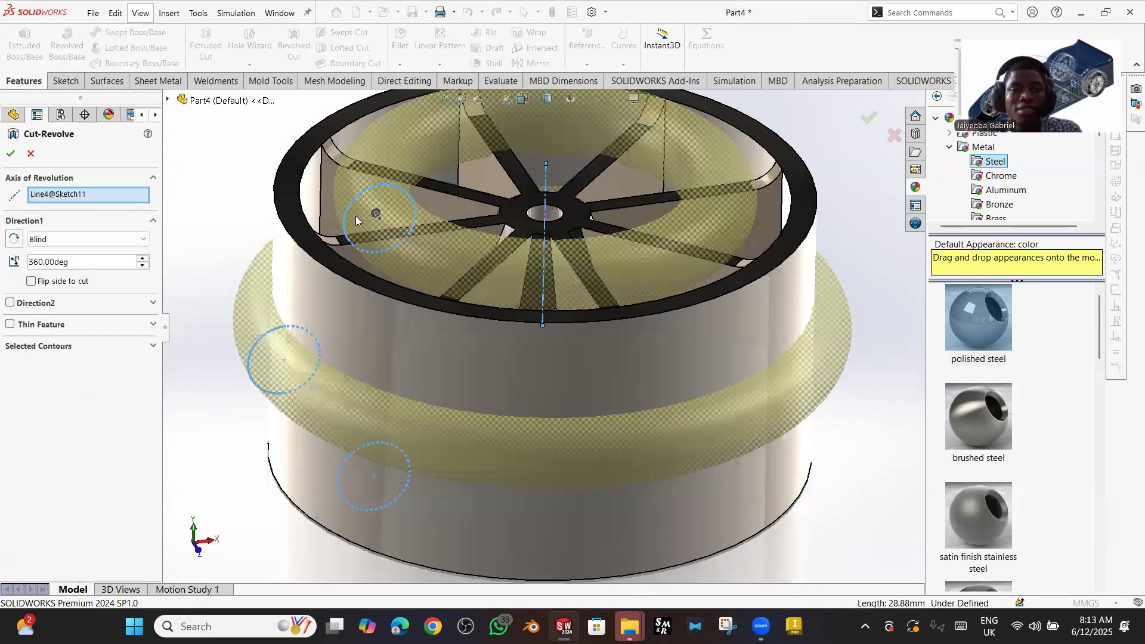
{"action": "left_click", "coordinate": [10, 153]}
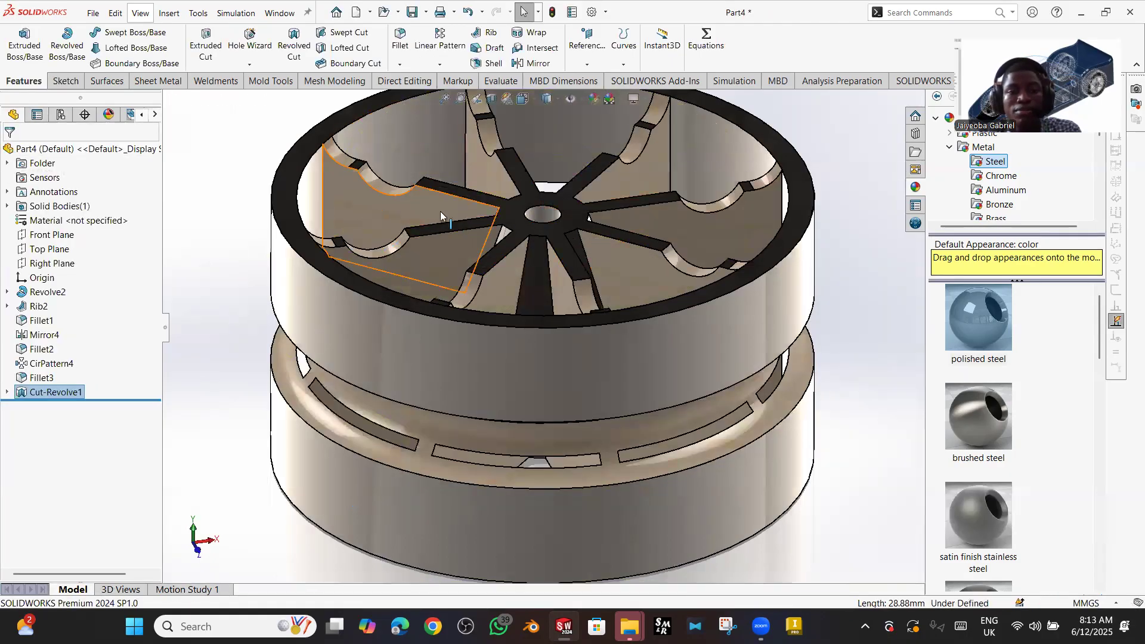
{"action": "scroll", "coordinate": [440, 244], "scroll_direction": "up", "scroll_amount": 2}
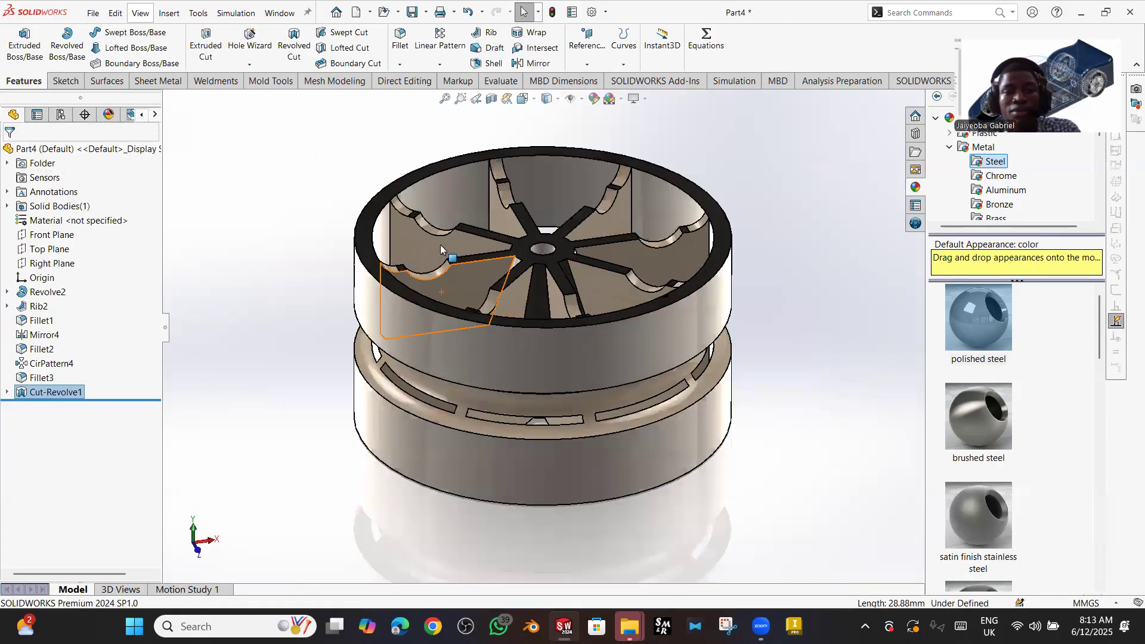
{"action": "middle_click_drag", "start_coordinate": [467, 248], "coordinate": [377, 293], "text": "ctrl"}
- Apply the chromium plate appearance from the Chrome metals to the whole part
{"action": "left_click", "coordinate": [454, 162]}
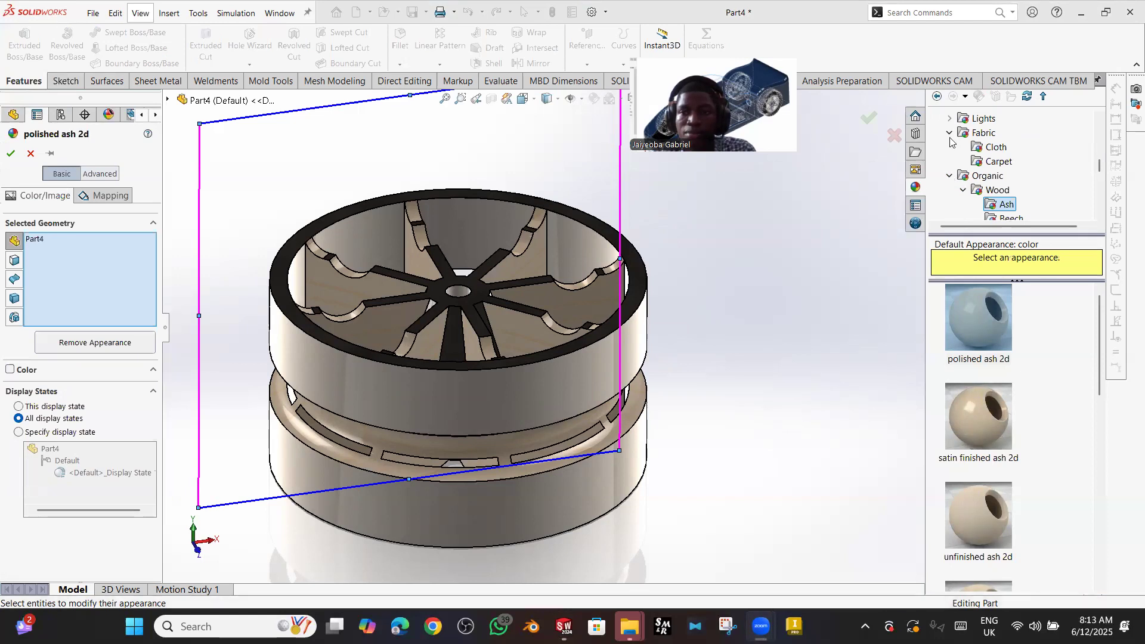
{"action": "left_click", "coordinate": [949, 175]}
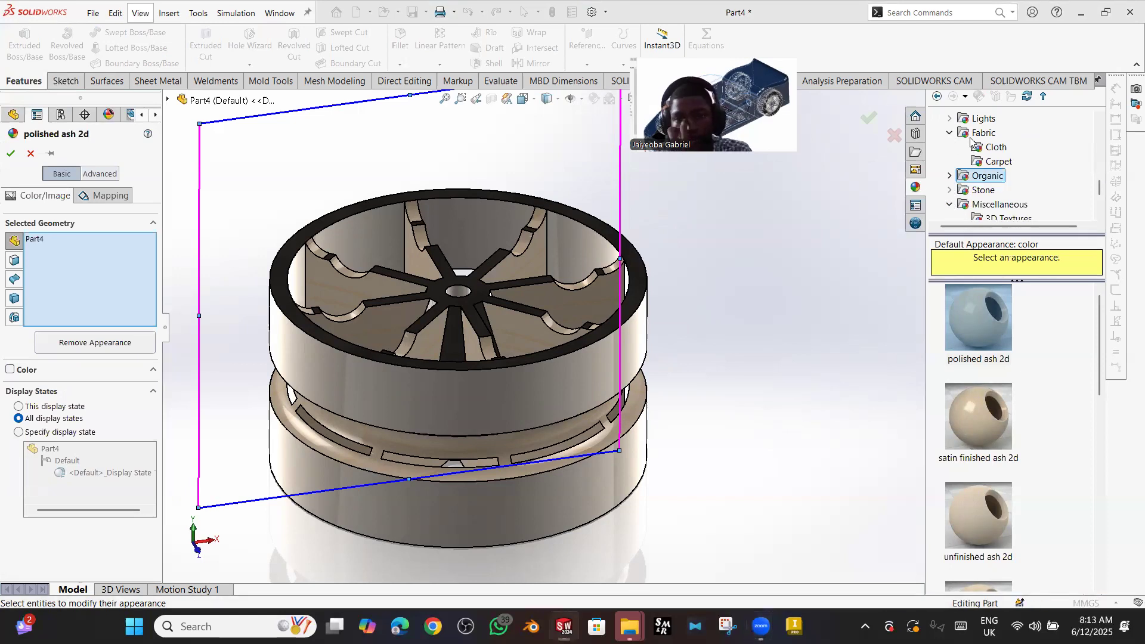
{"action": "scroll", "coordinate": [971, 140], "scroll_direction": "up", "scroll_amount": 6}
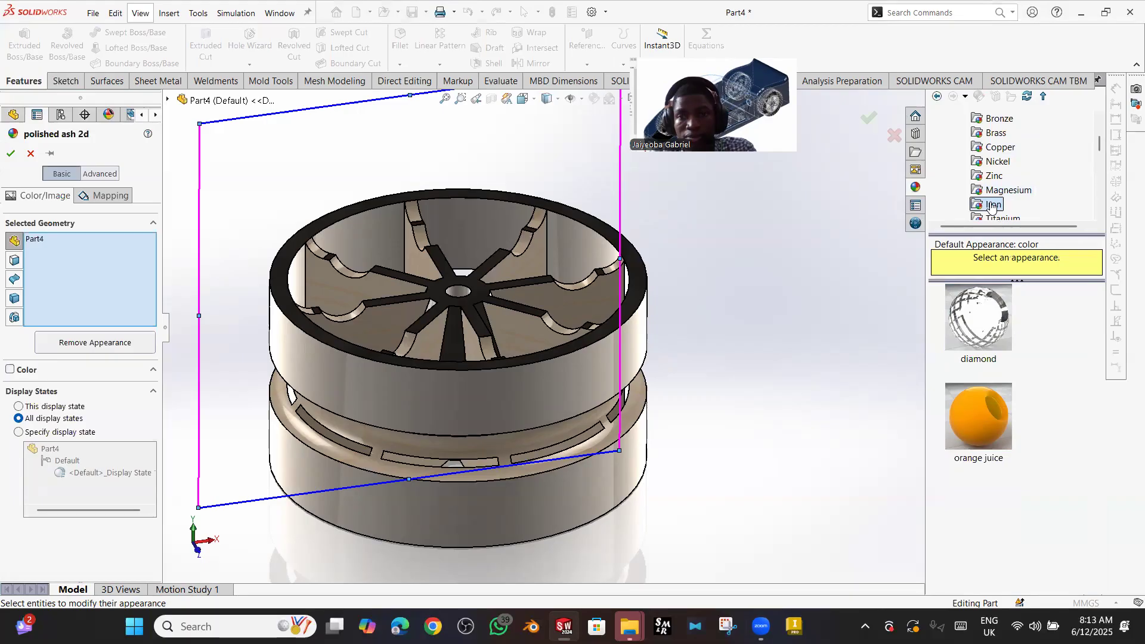
{"action": "left_click", "coordinate": [991, 205]}
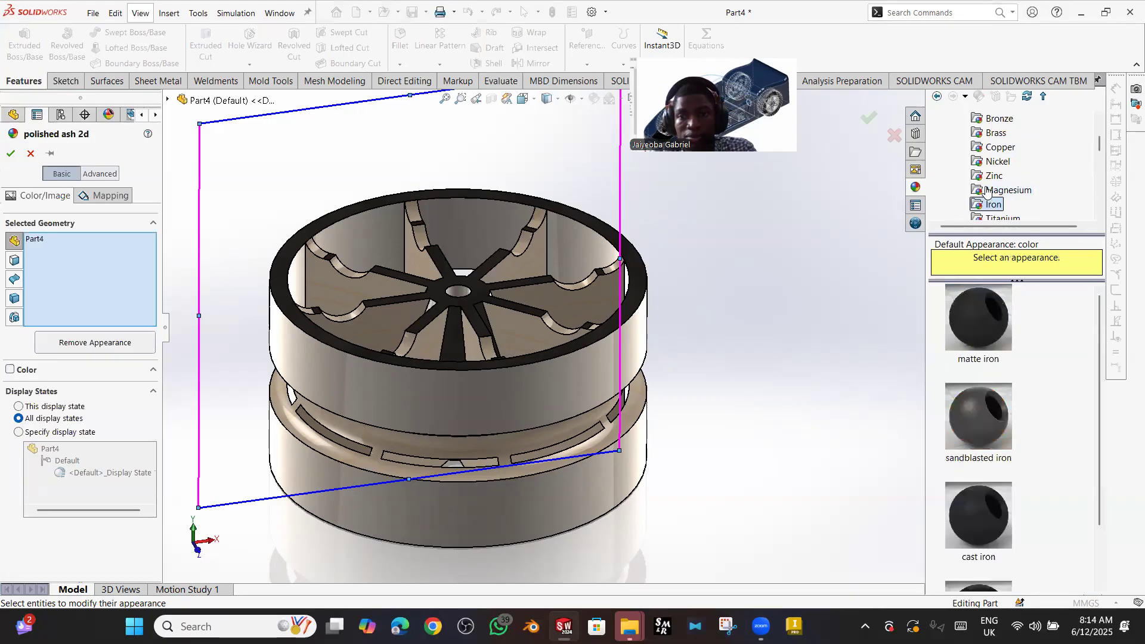
{"action": "scroll", "coordinate": [990, 184], "scroll_direction": "up", "scroll_amount": 2}
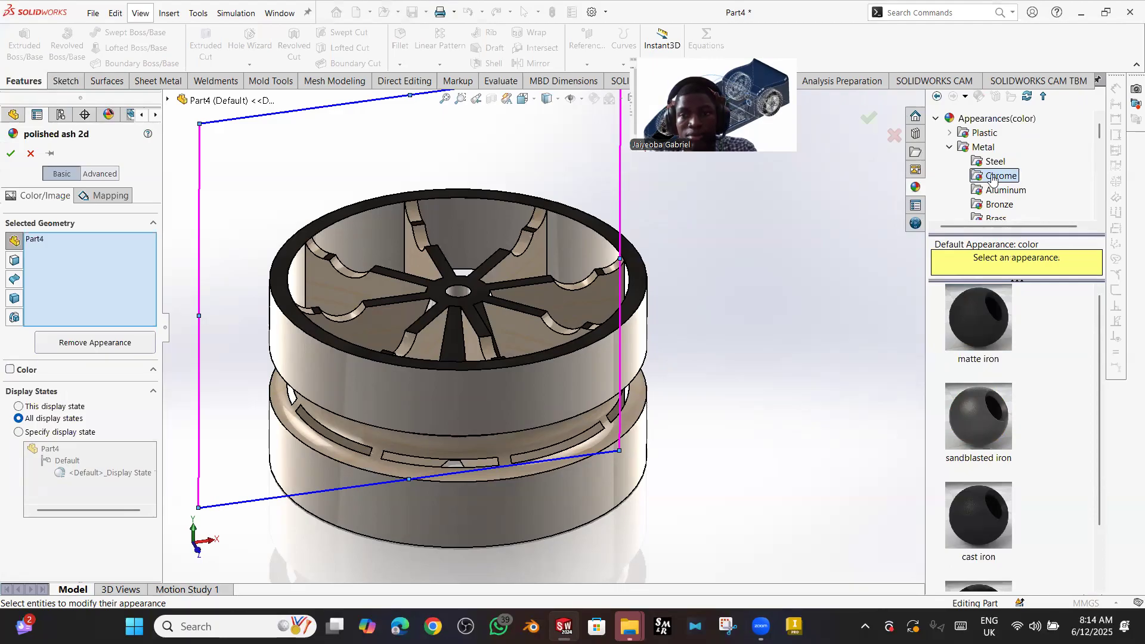
{"action": "left_click", "coordinate": [993, 178]}
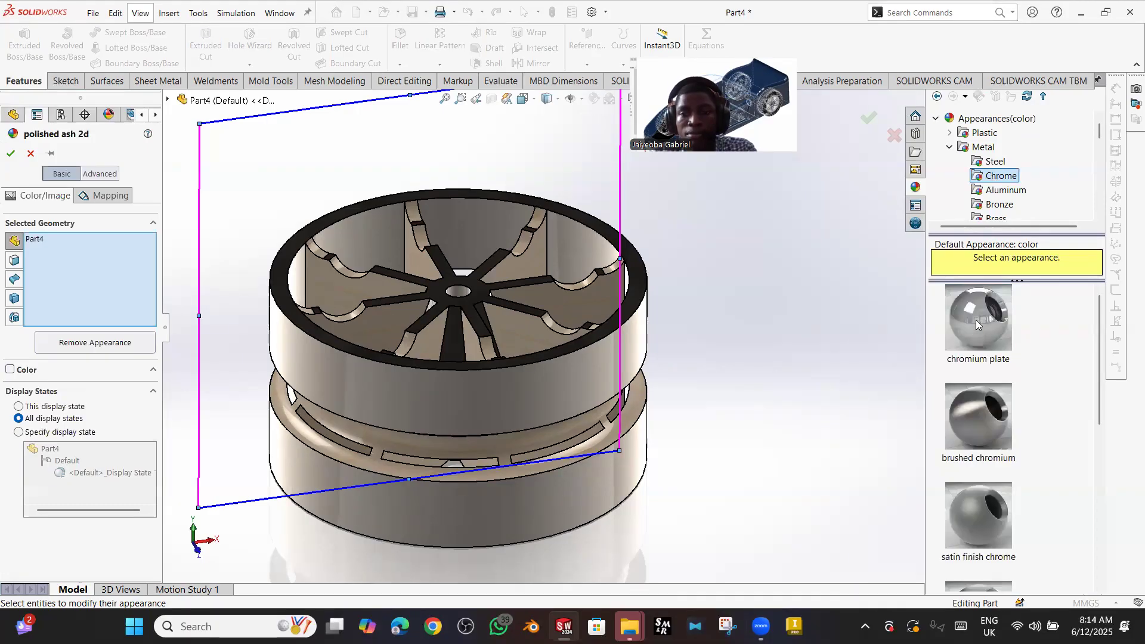
{"action": "left_click", "coordinate": [976, 321]}
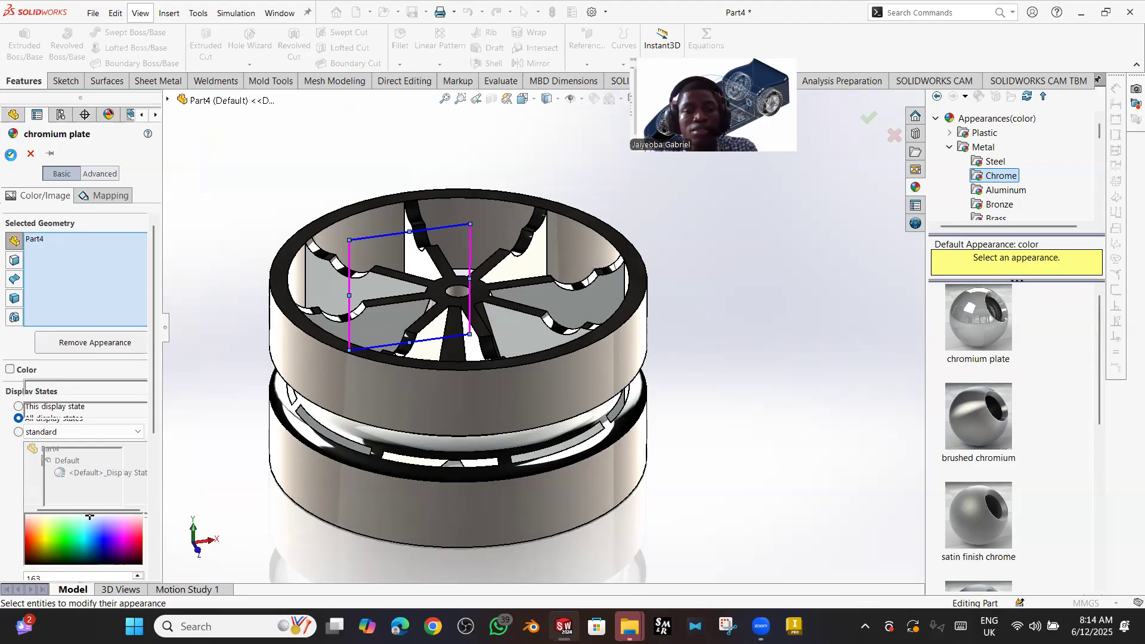
{"action": "left_click", "coordinate": [11, 157]}
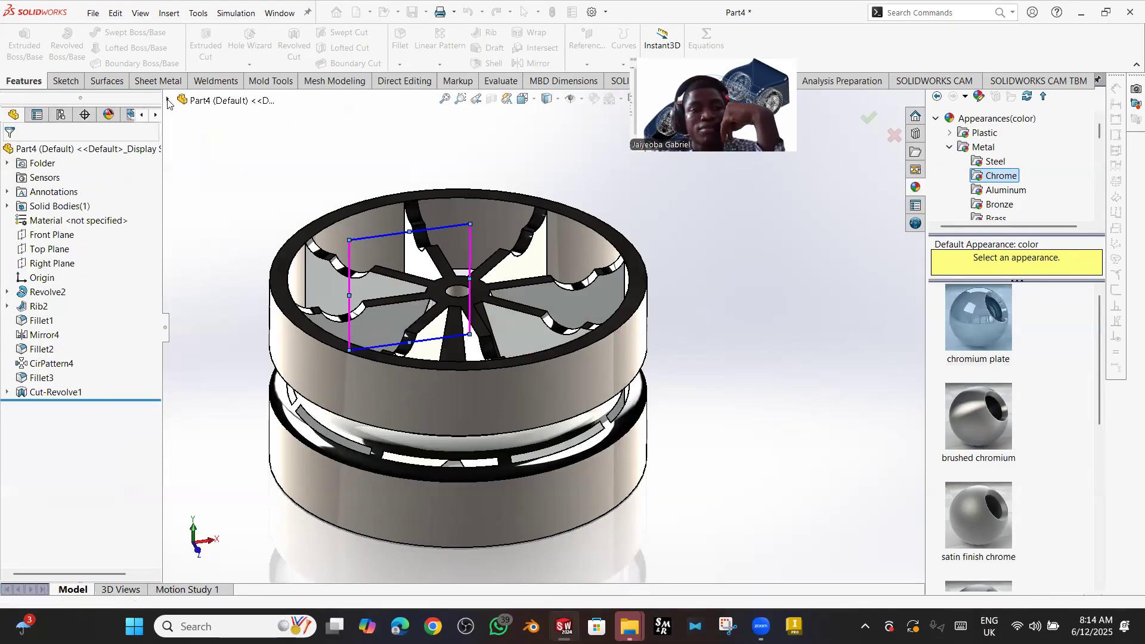
- Colour the revolved cut feature light yellow from the standard swatches
{"action": "left_click", "coordinate": [46, 393]}
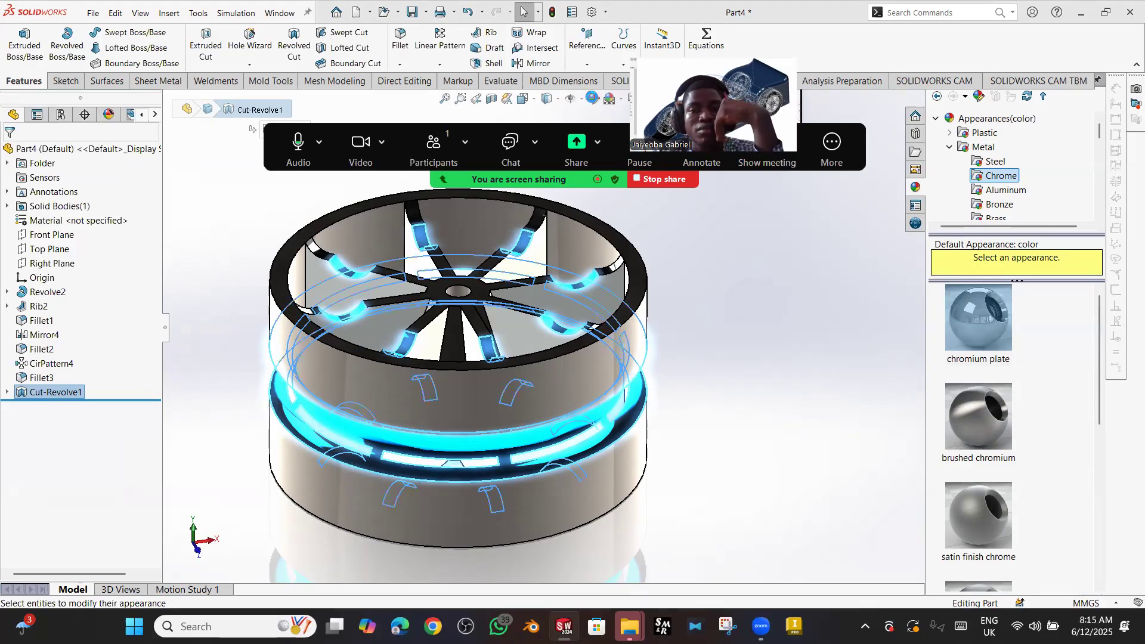
{"action": "left_click", "coordinate": [594, 100]}
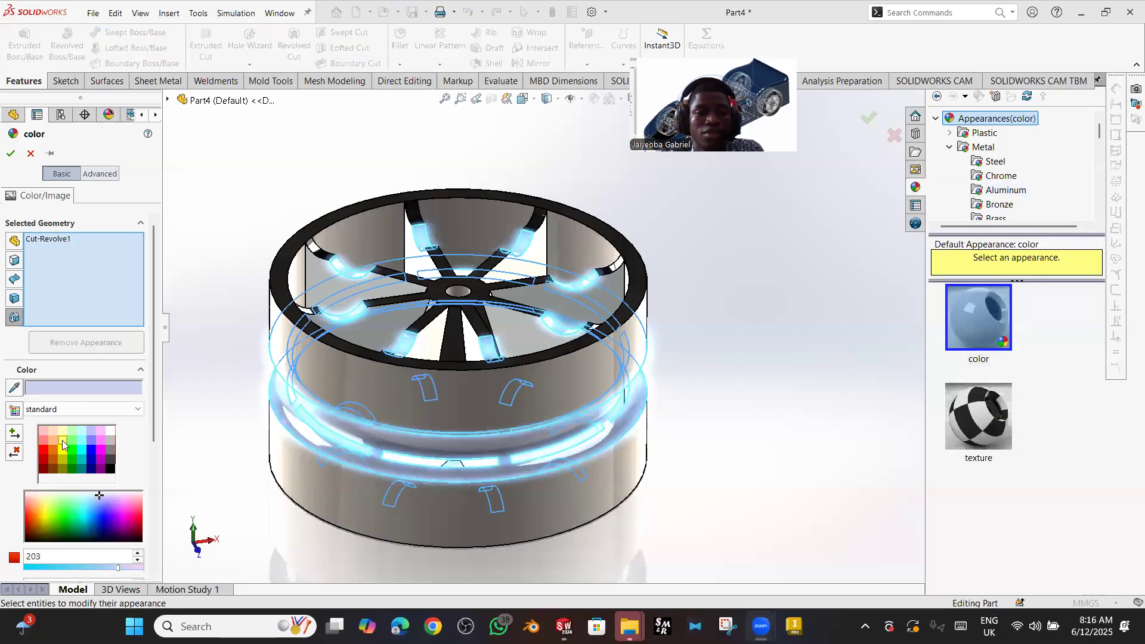
{"action": "left_click", "coordinate": [63, 440]}
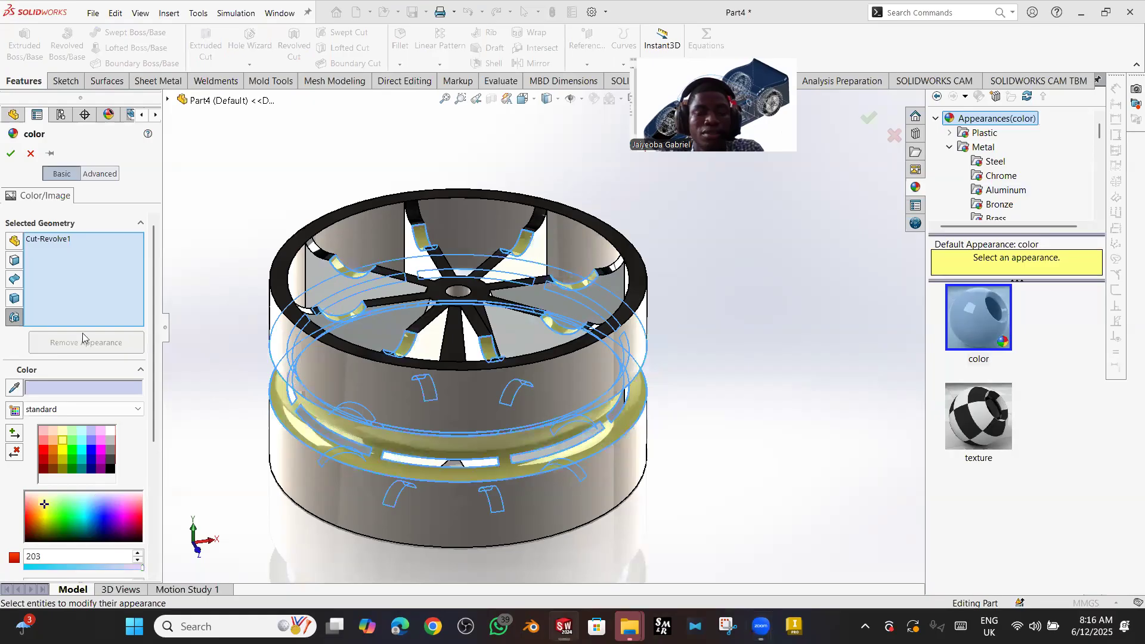
{"action": "left_click", "coordinate": [12, 156]}
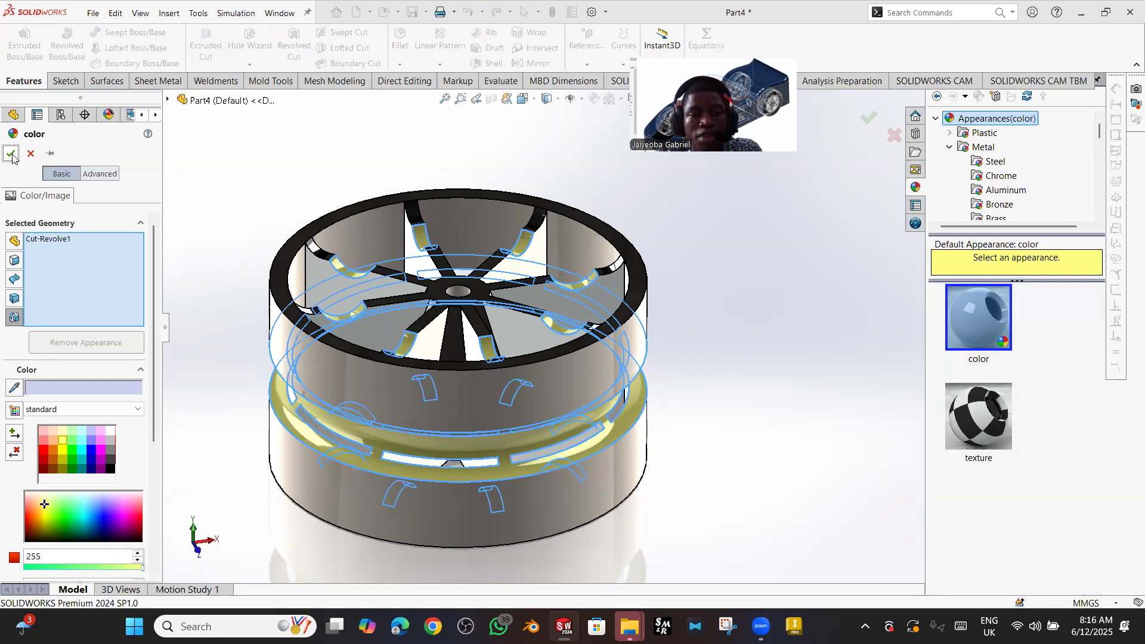
{"action": "left_click", "coordinate": [12, 155]}
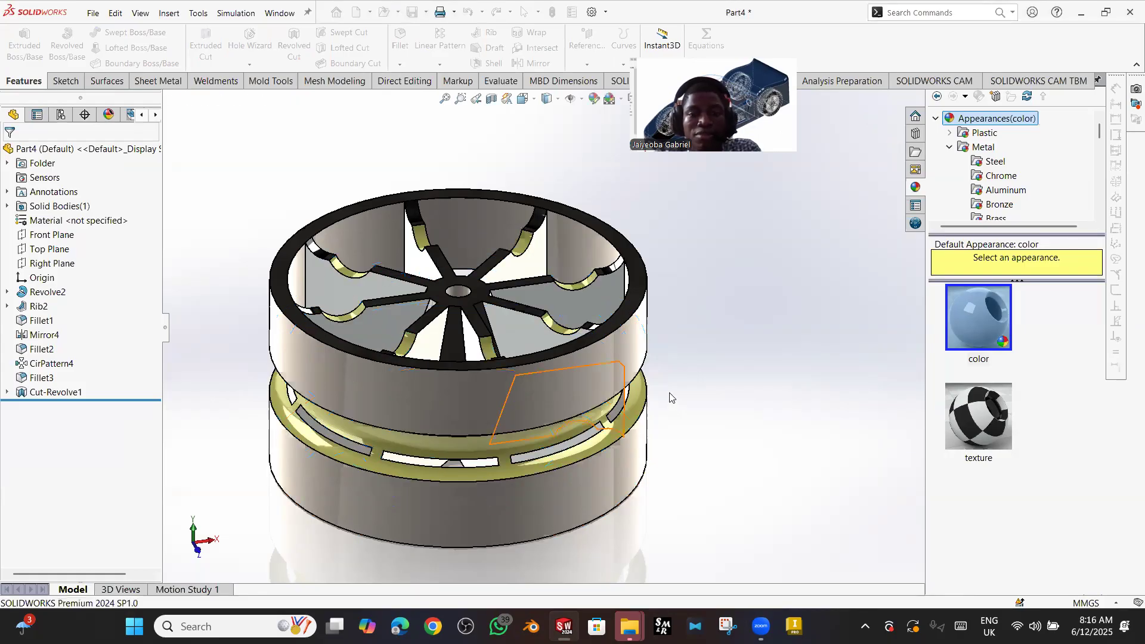
{"action": "middle_click_drag", "start_coordinate": [665, 361], "coordinate": [663, 344]}
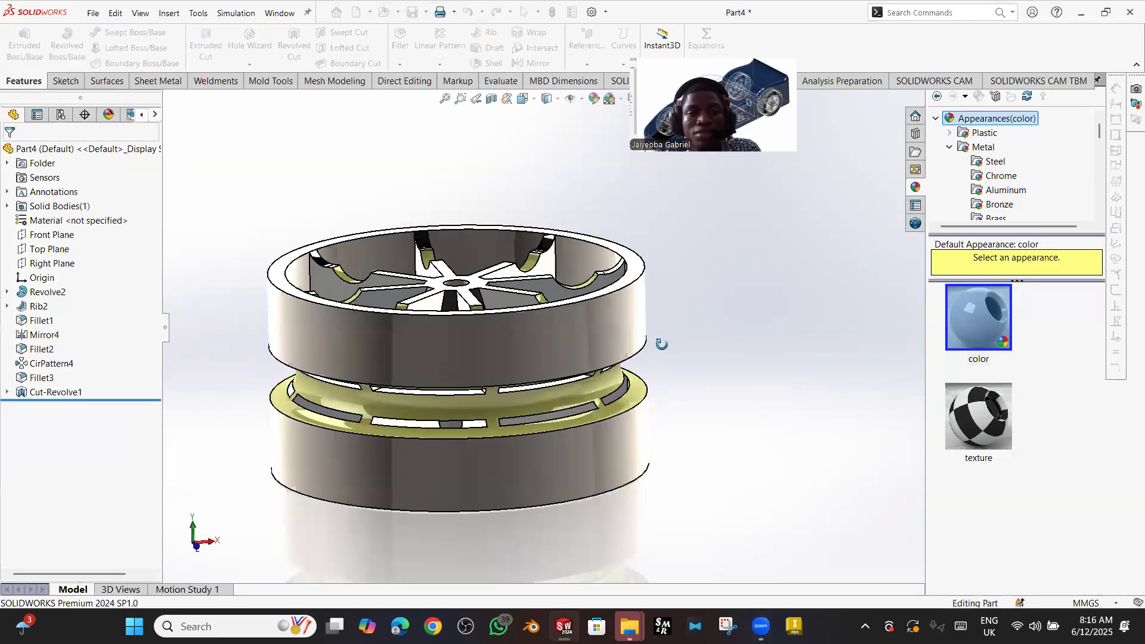
{"action": "middle_click_drag", "start_coordinate": [650, 263], "coordinate": [683, 394]}
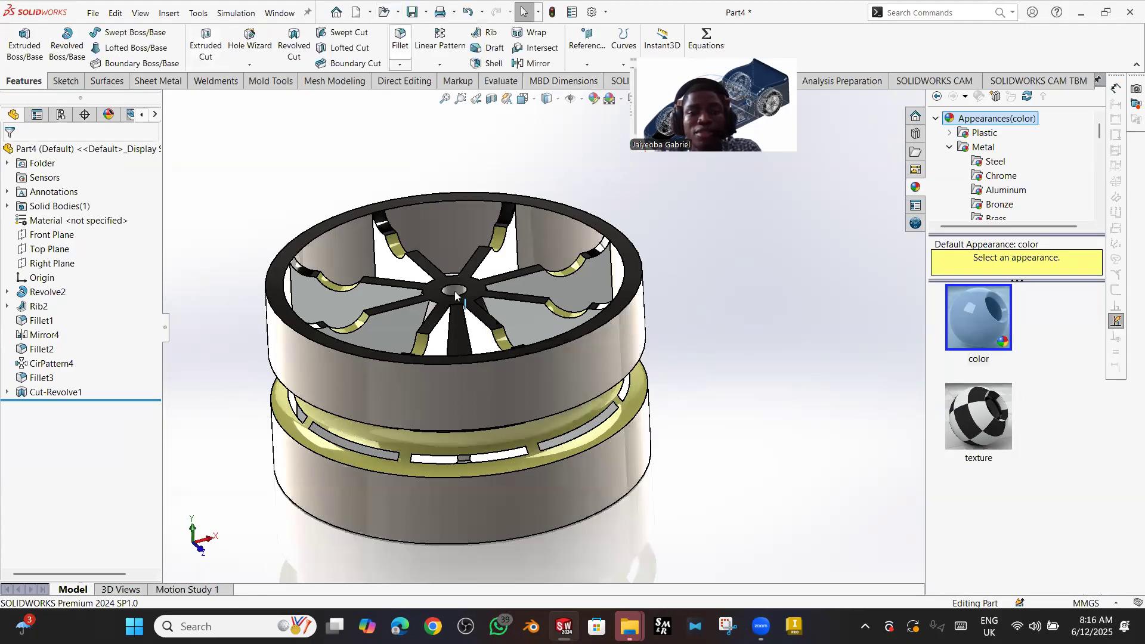
- Apply a 1 mm symmetric fillet to the hub bore edge and the four outer circular edges of the two rim bands
{"action": "scroll", "coordinate": [455, 299], "scroll_direction": "down", "scroll_amount": 3}
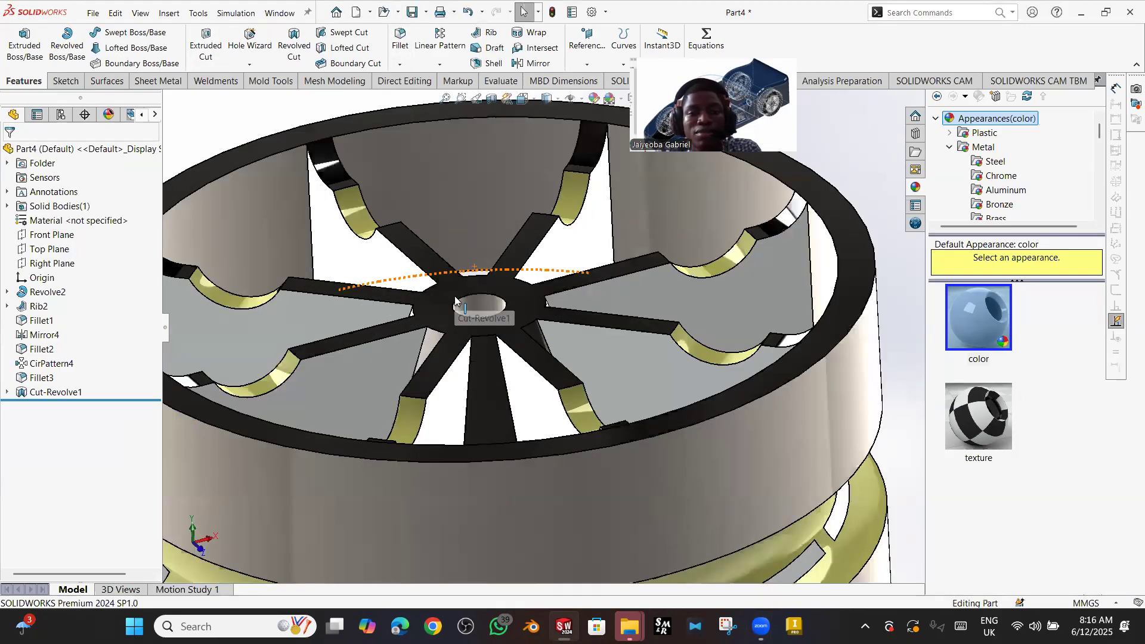
{"action": "scroll", "coordinate": [459, 301], "scroll_direction": "down", "scroll_amount": 1}
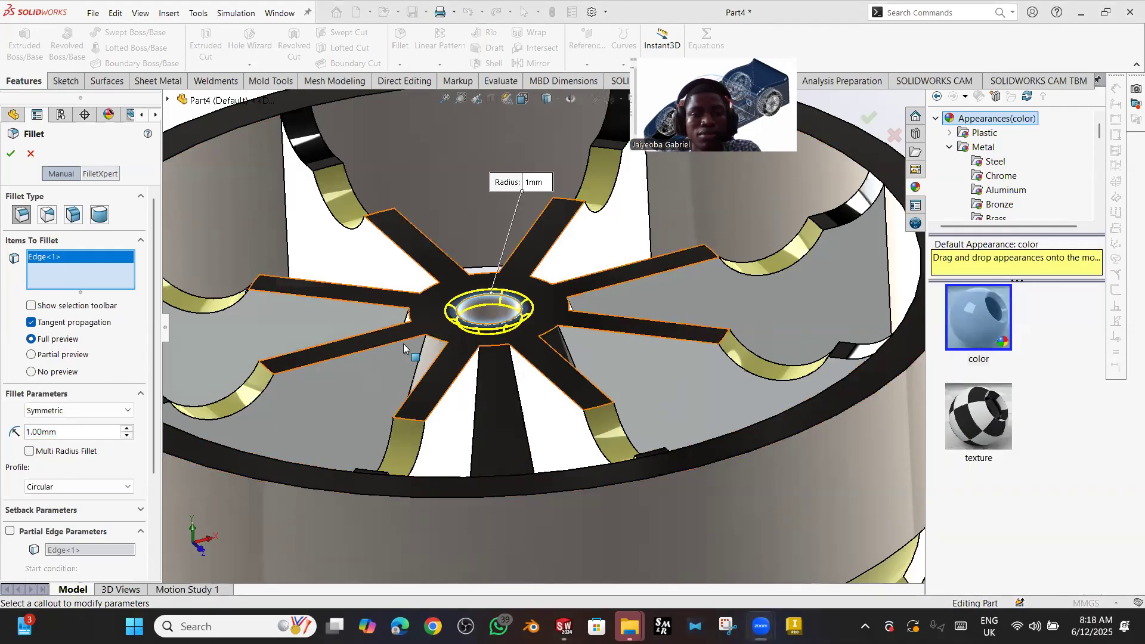
{"action": "scroll", "coordinate": [403, 344], "scroll_direction": "up", "scroll_amount": 3}
{"action": "scroll", "coordinate": [388, 372], "scroll_direction": "up", "scroll_amount": 1}
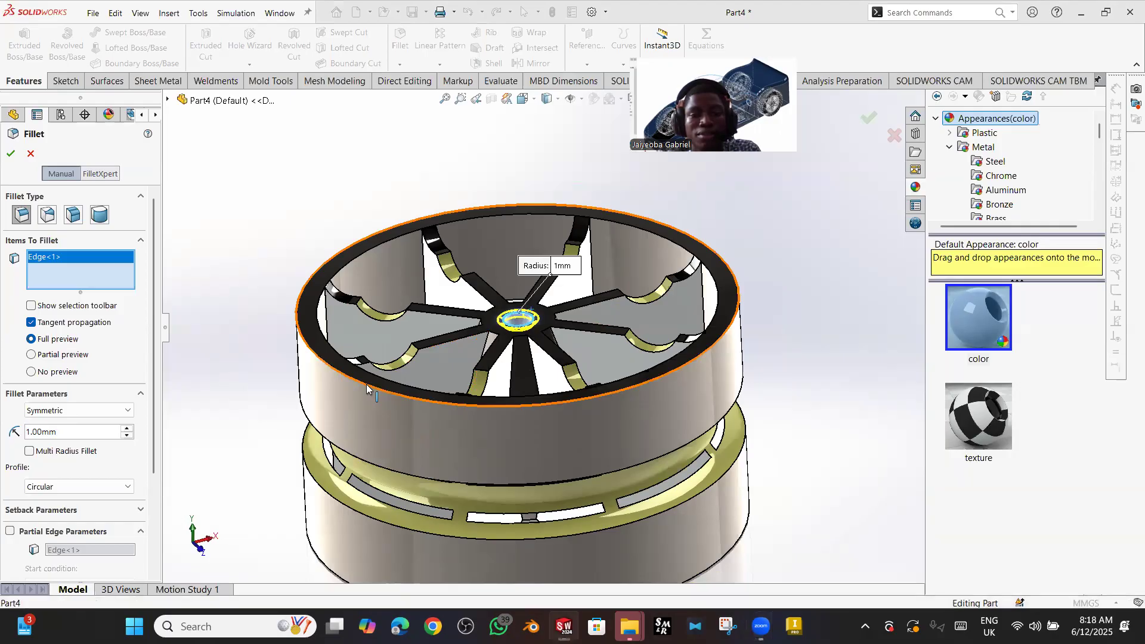
{"action": "left_click", "coordinate": [366, 384]}
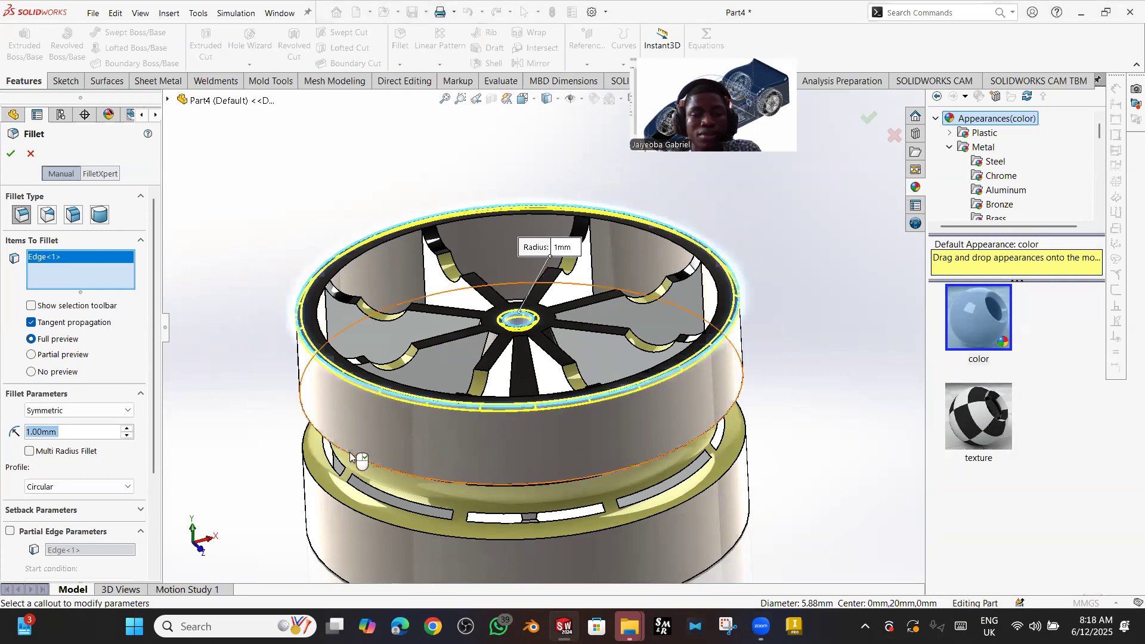
{"action": "left_click", "coordinate": [343, 507]}
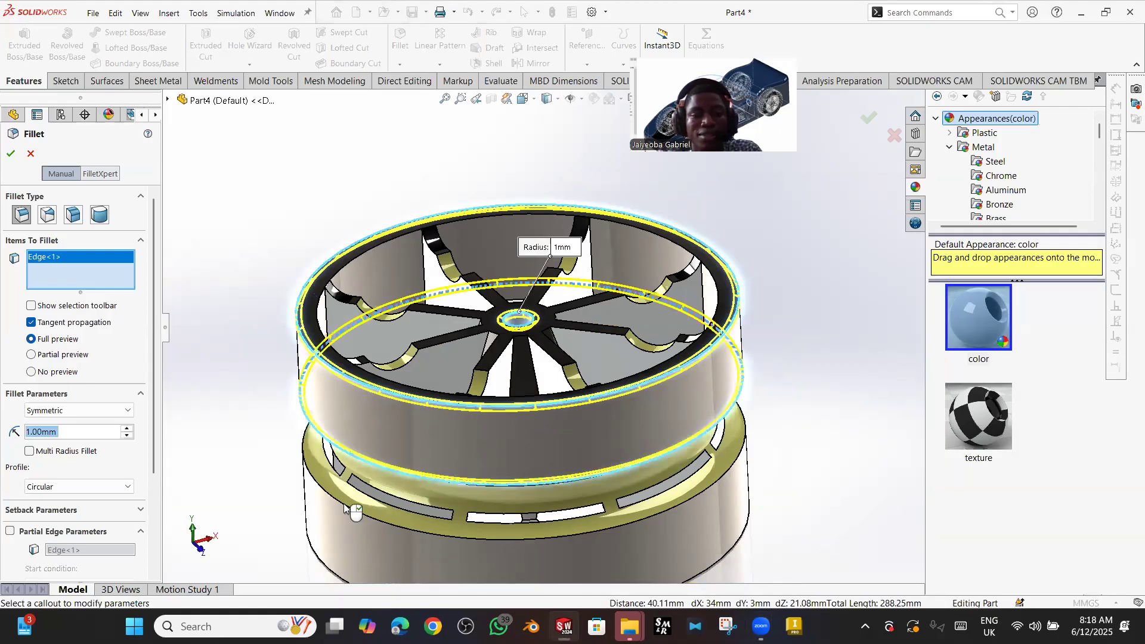
{"action": "left_click", "coordinate": [343, 507]}
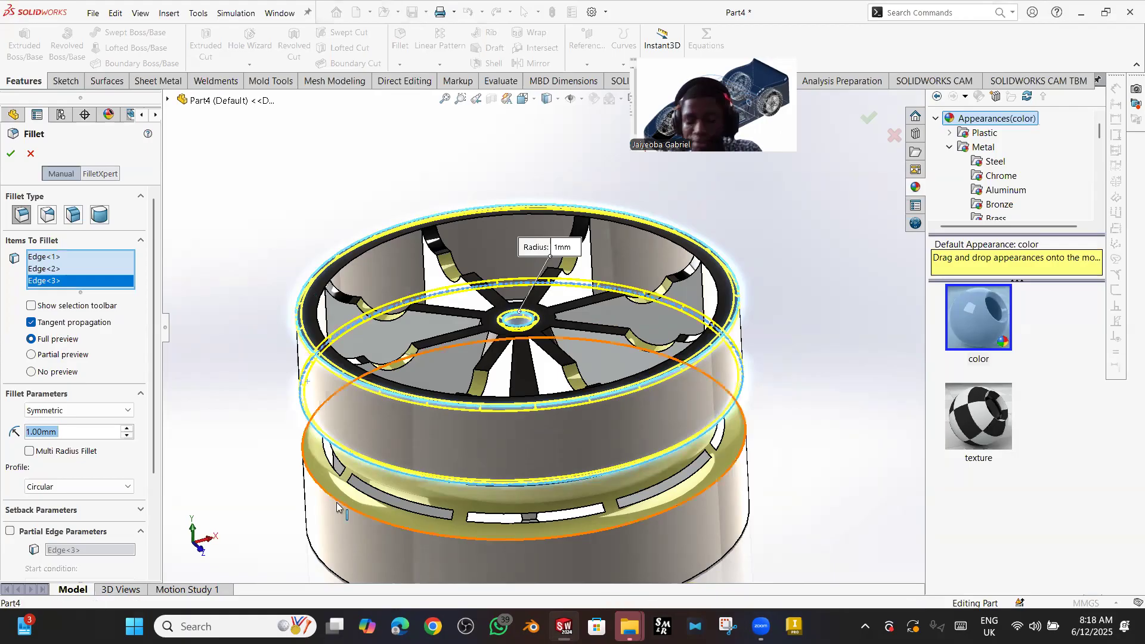
{"action": "left_click", "coordinate": [318, 559]}
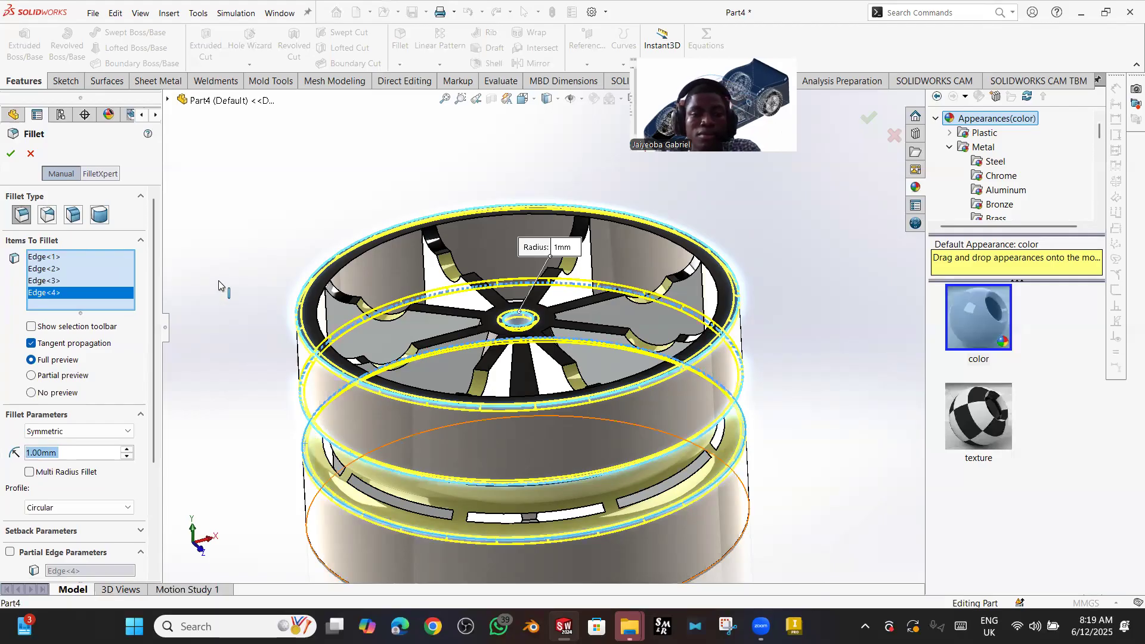
{"action": "left_click", "coordinate": [31, 154]}
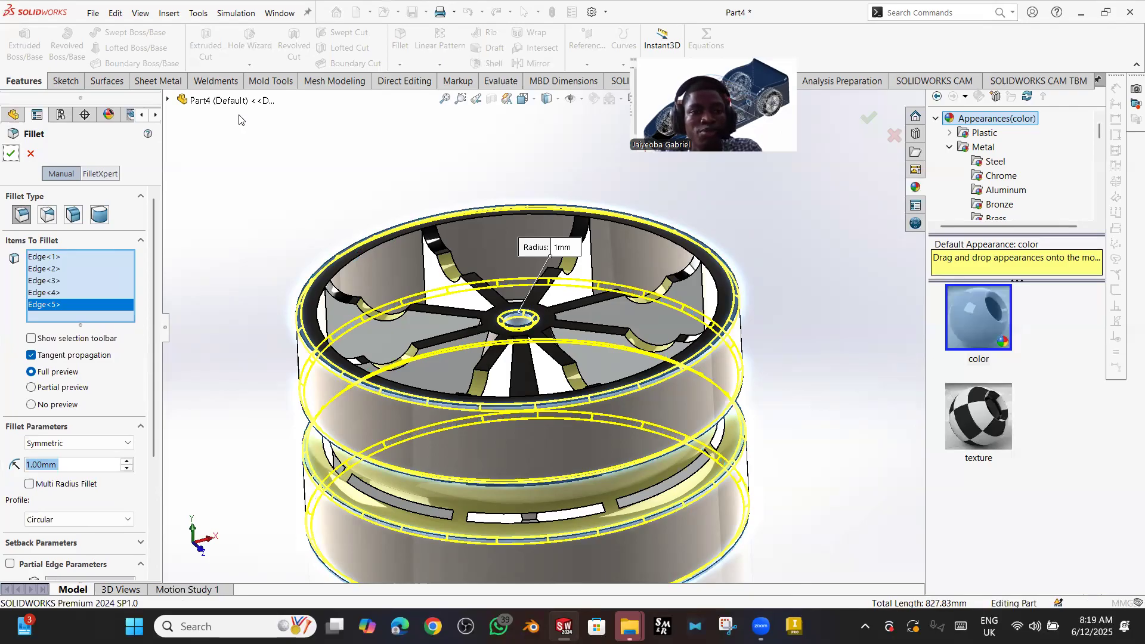
{"action": "key", "text": "Return"}
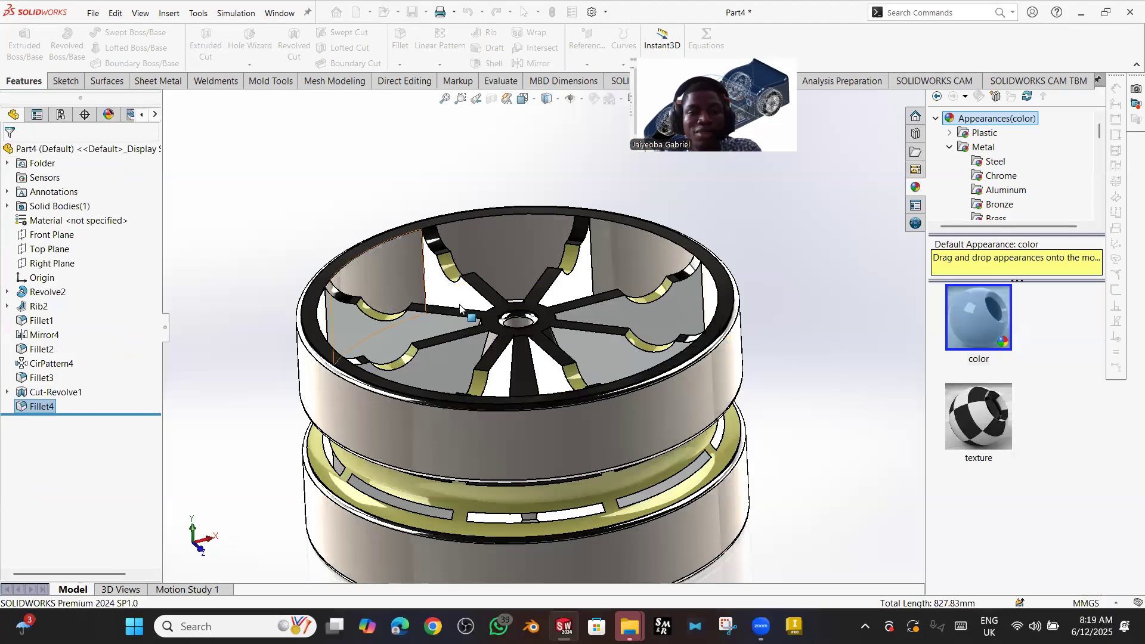
- Colour the new 1 mm fillet feature pinkish red and inspect the wheel from several angles
{"action": "key", "text": "f"}
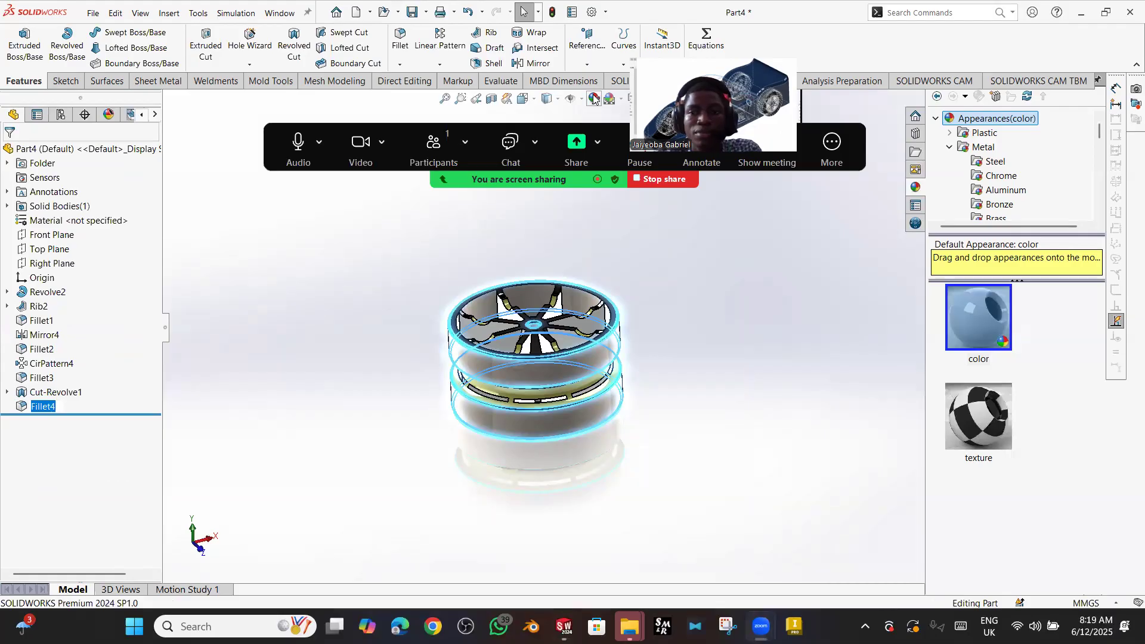
{"action": "left_click", "coordinate": [594, 99]}
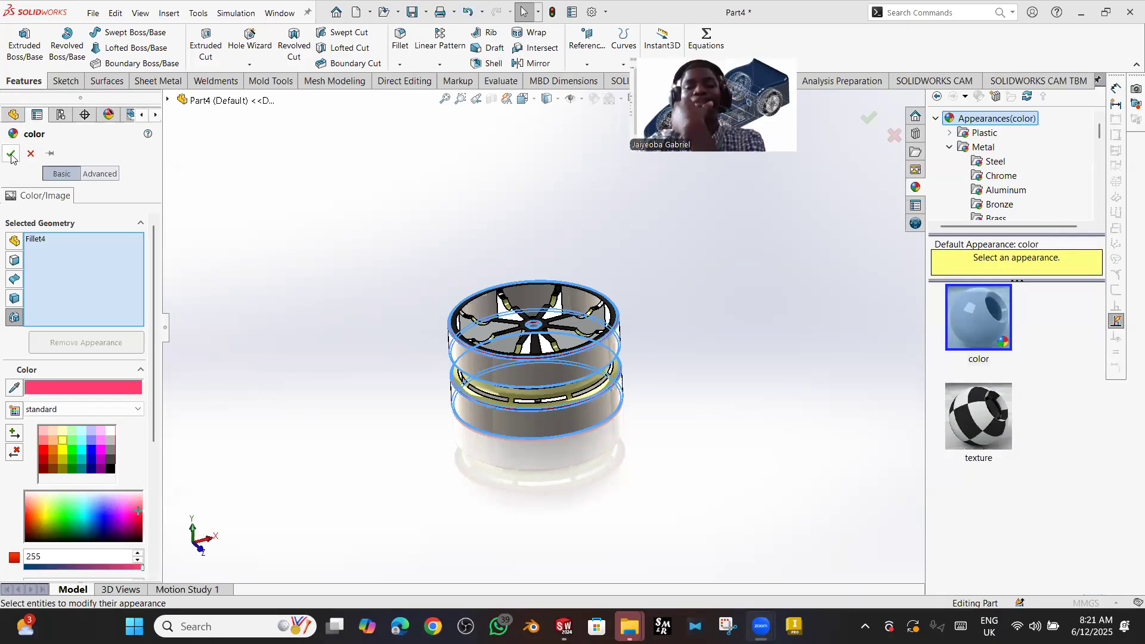
{"action": "left_click", "coordinate": [11, 155]}
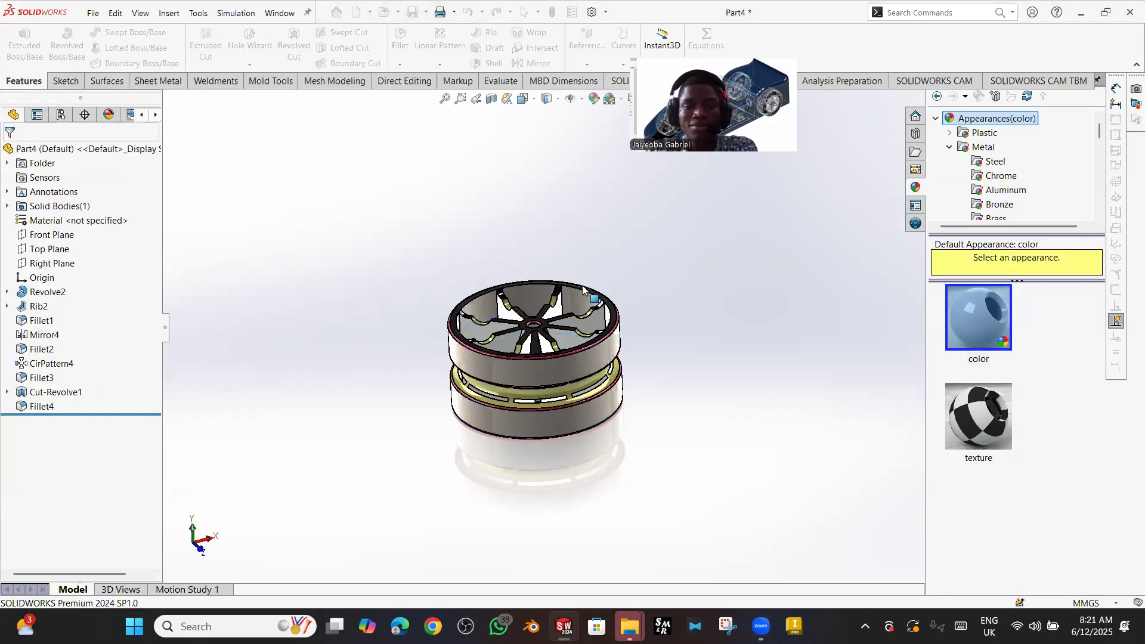
{"action": "middle_click_drag", "start_coordinate": [551, 253], "coordinate": [588, 389]}
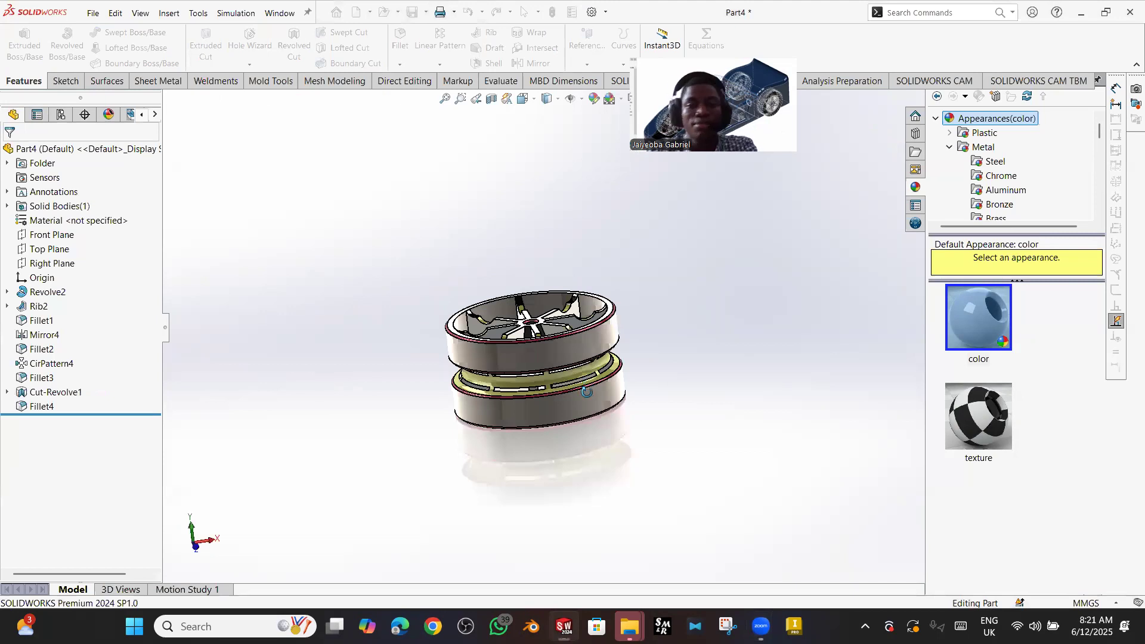
{"action": "scroll", "coordinate": [549, 337], "scroll_direction": "down", "scroll_amount": 2}
{"action": "middle_click_drag", "start_coordinate": [566, 332], "coordinate": [666, 268]}
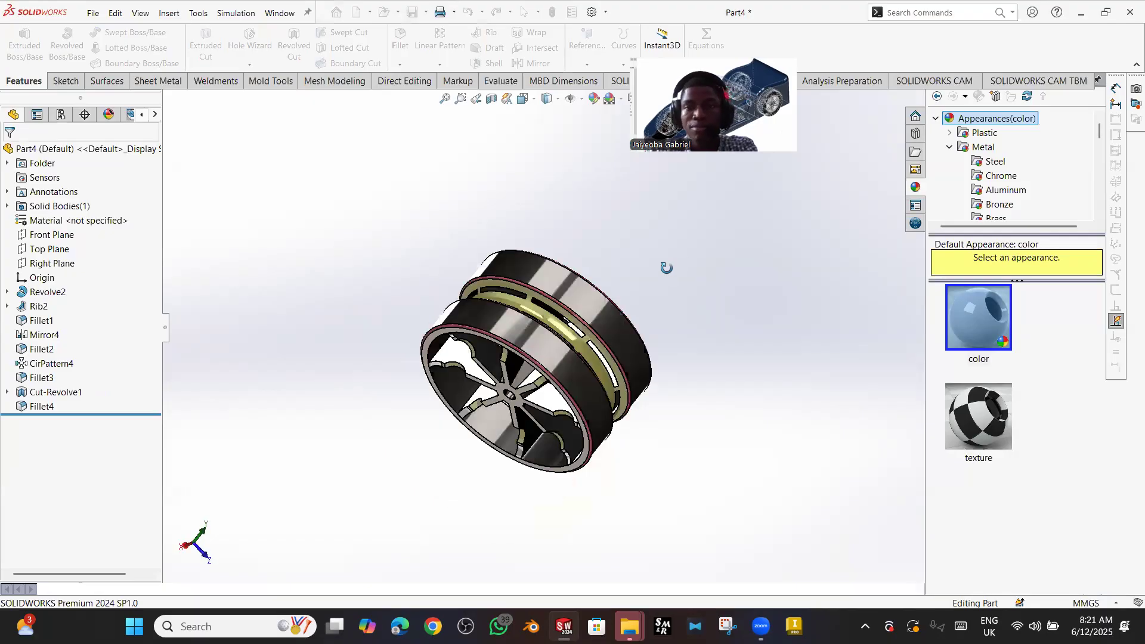